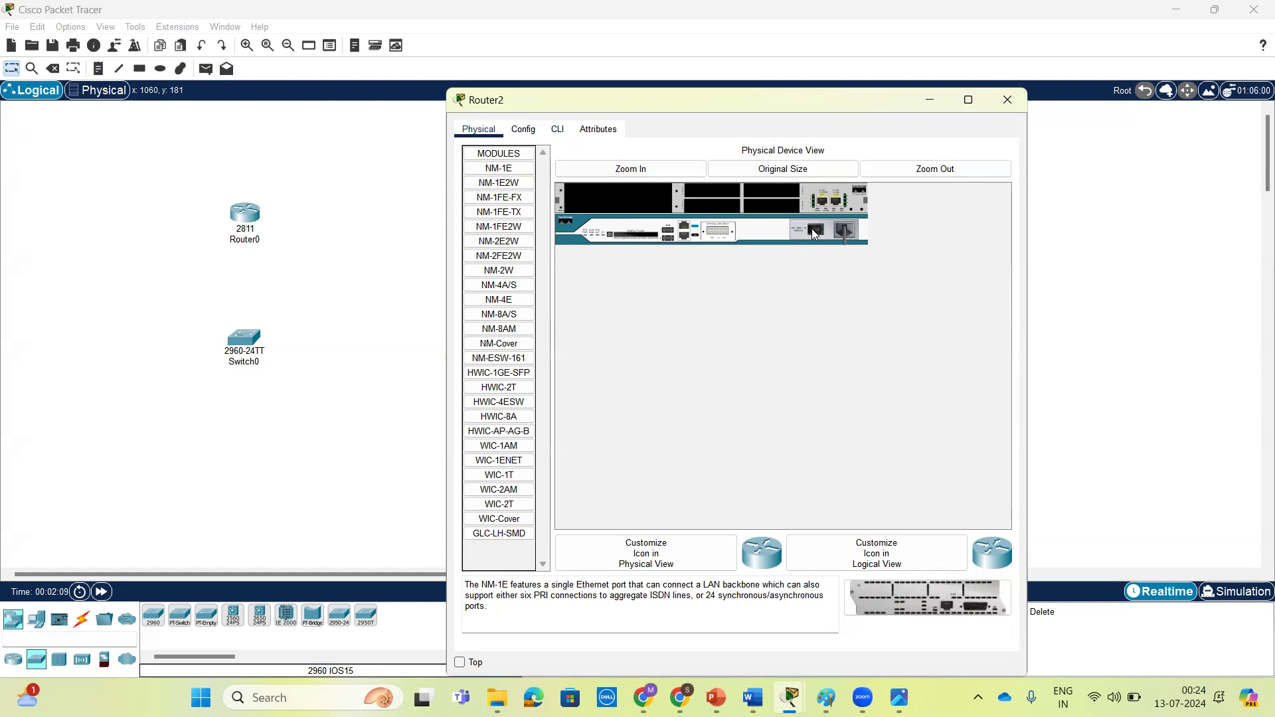
Step: Install an NM-1FE-TX module in Router2's large empty slot and make sure Router2 and Router1 are both powered on
drag(502, 216, 615, 198)
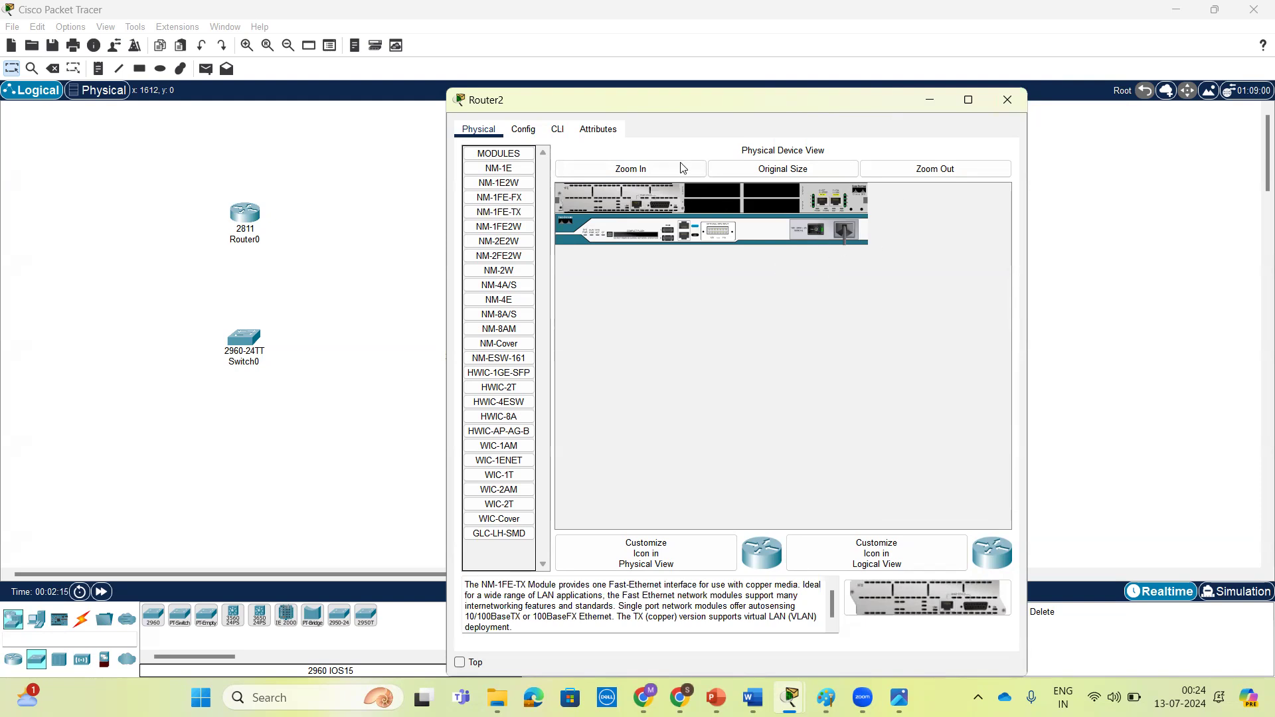
click(1006, 99)
click(475, 215)
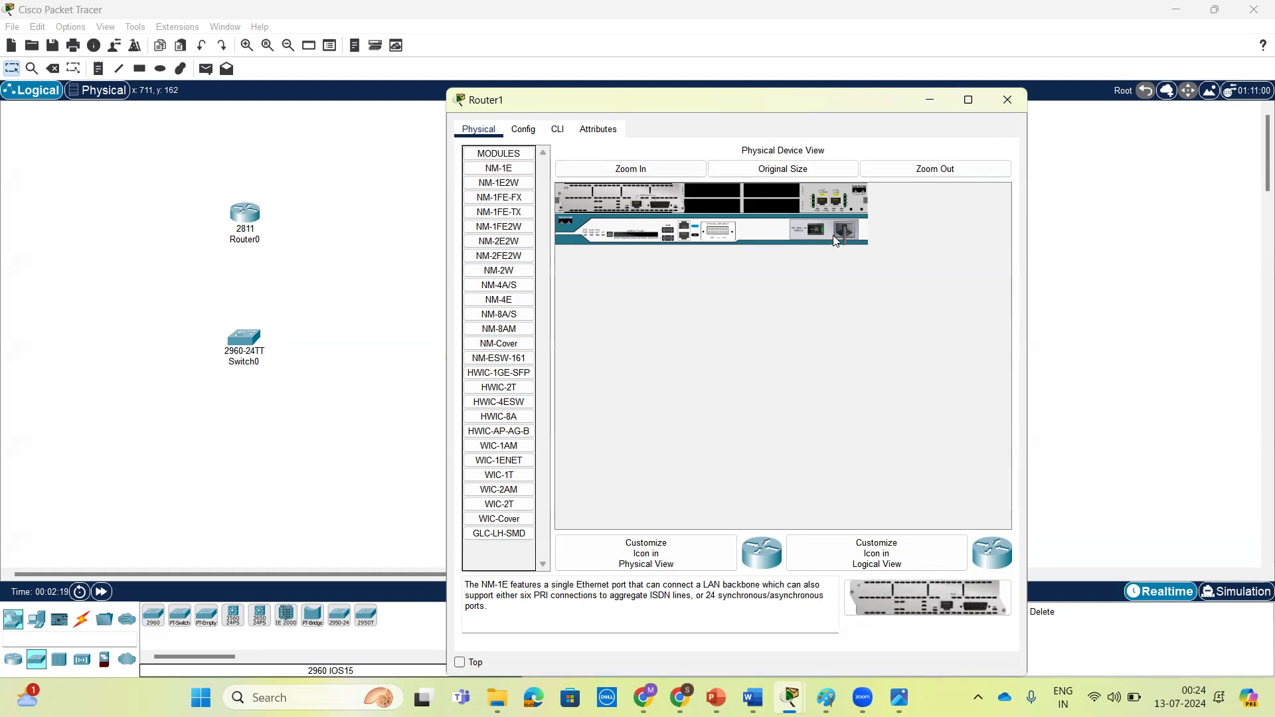
click(1006, 99)
Step: Power on Router0 and open its command-line interface, keeping its window clear of the left part of the topology
click(249, 213)
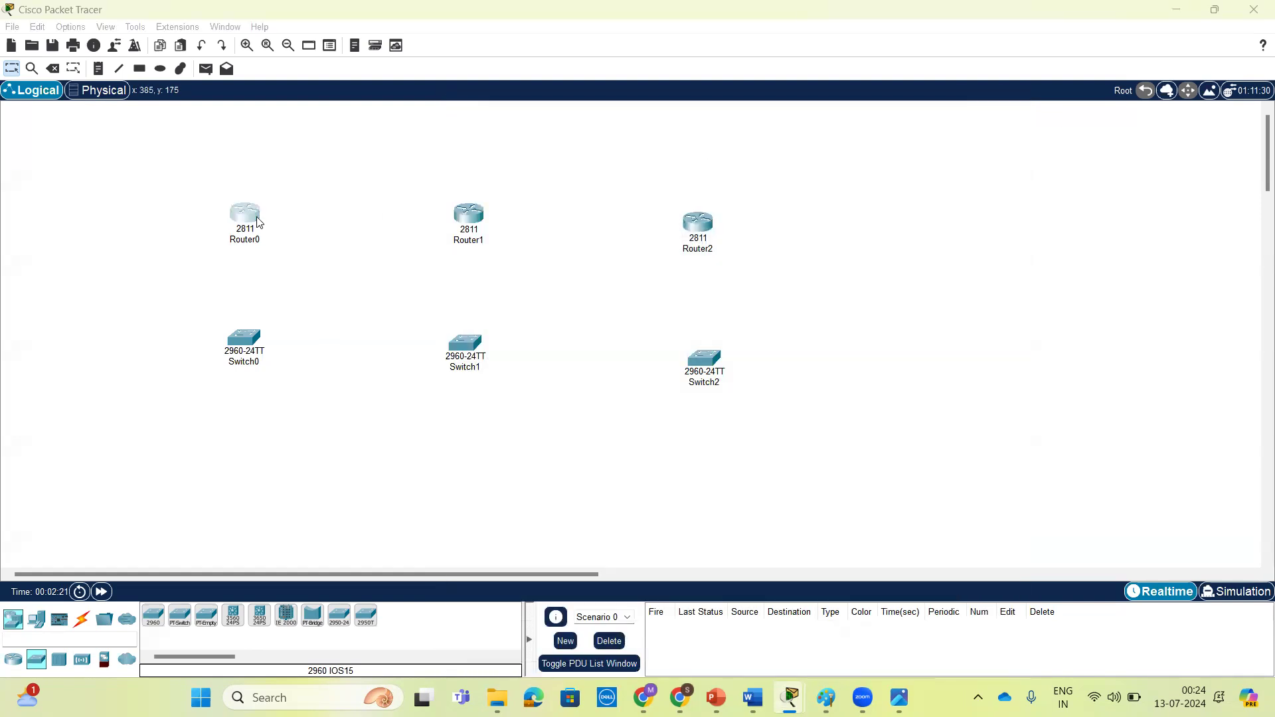
click(557, 129)
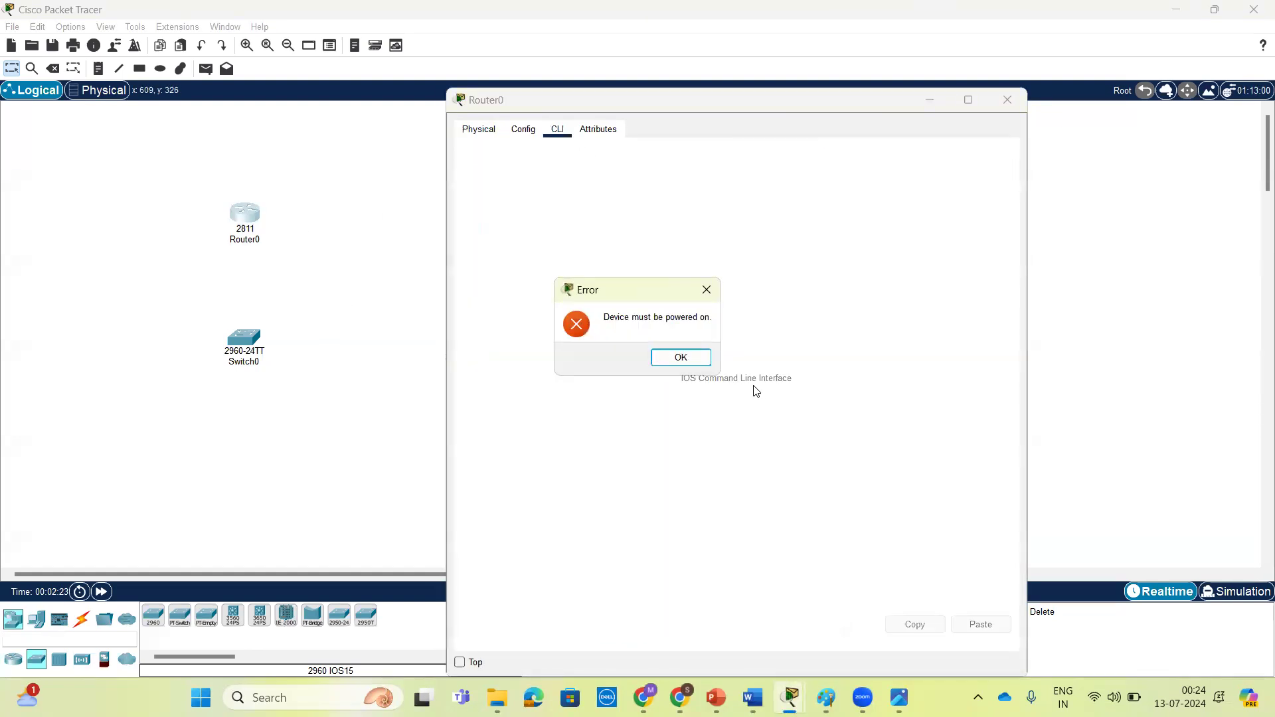
click(707, 287)
click(463, 123)
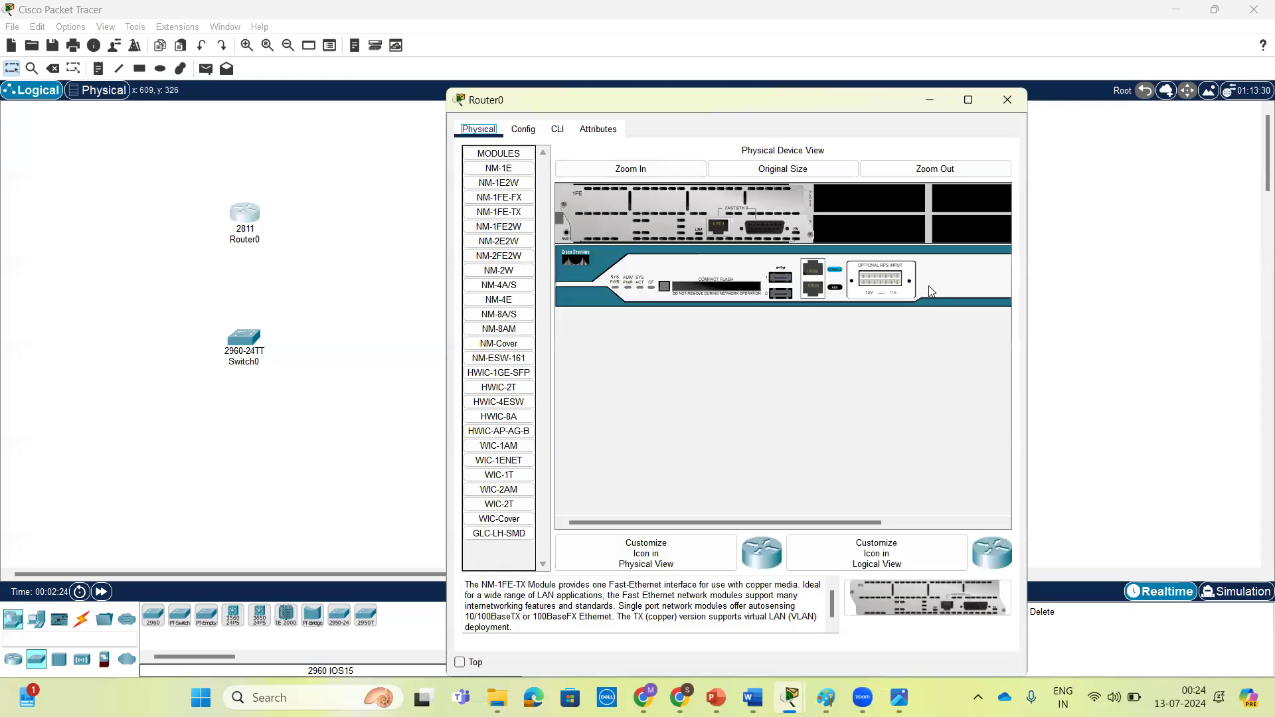
drag(754, 522, 899, 522)
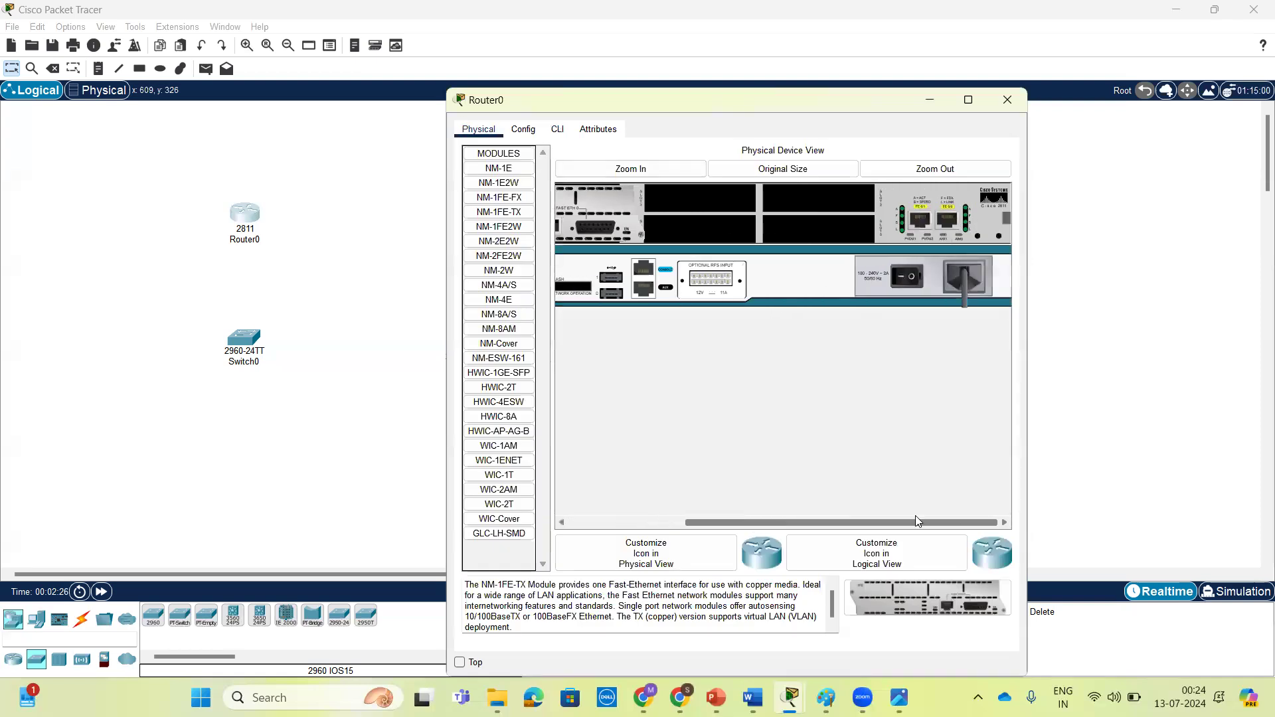
click(557, 128)
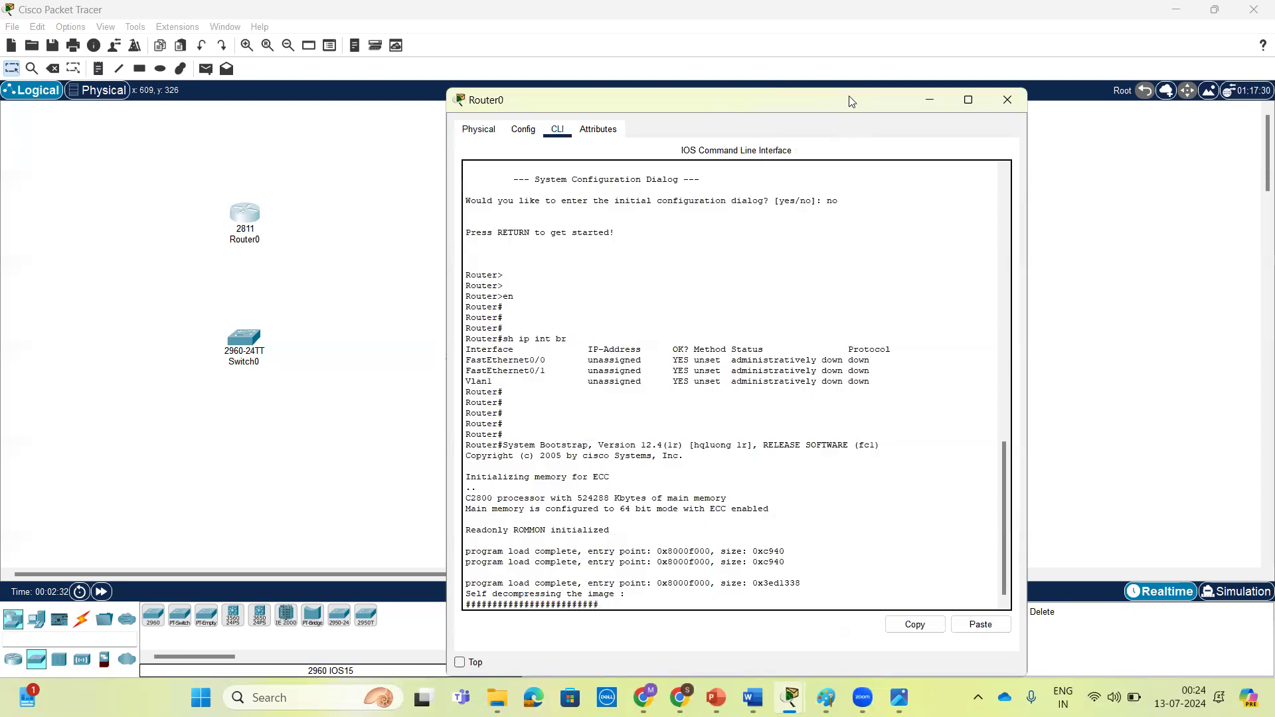
drag(852, 101, 967, 49)
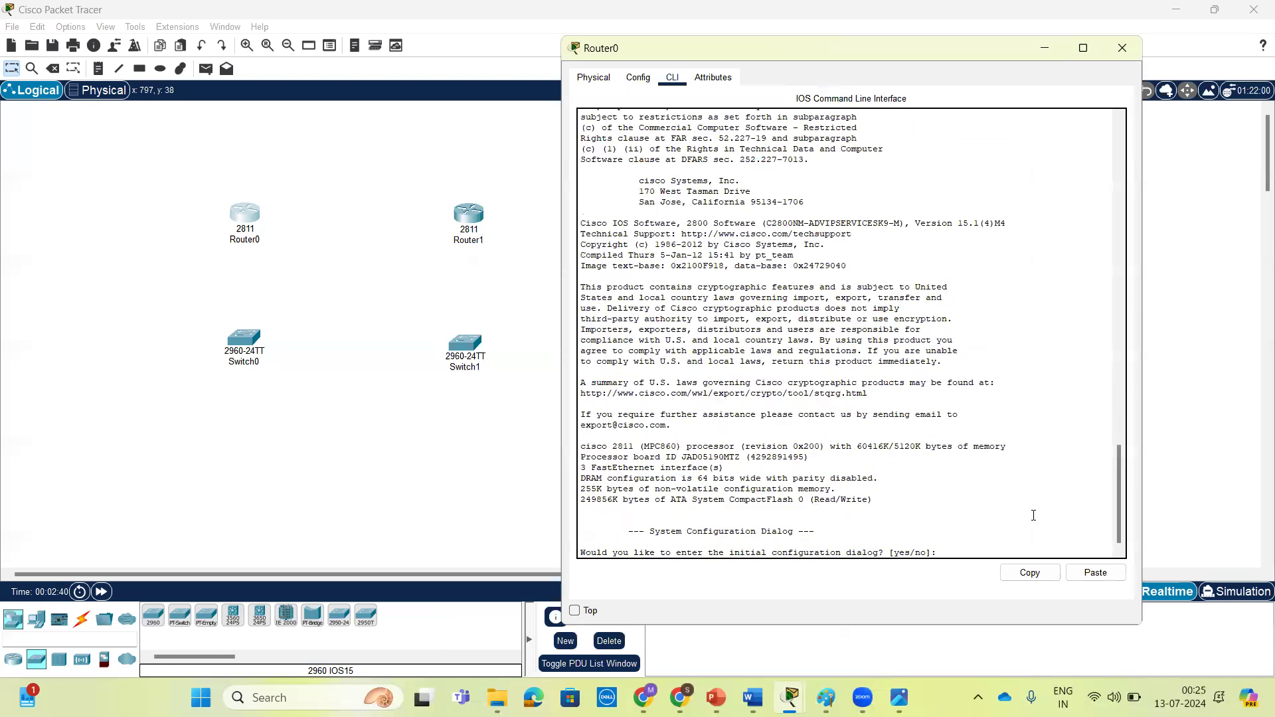
Step: Answer no to Router0's initial configuration dialog and enter privileged mode with en
key(Return)
key(Return)
key(Return)
key(Return)
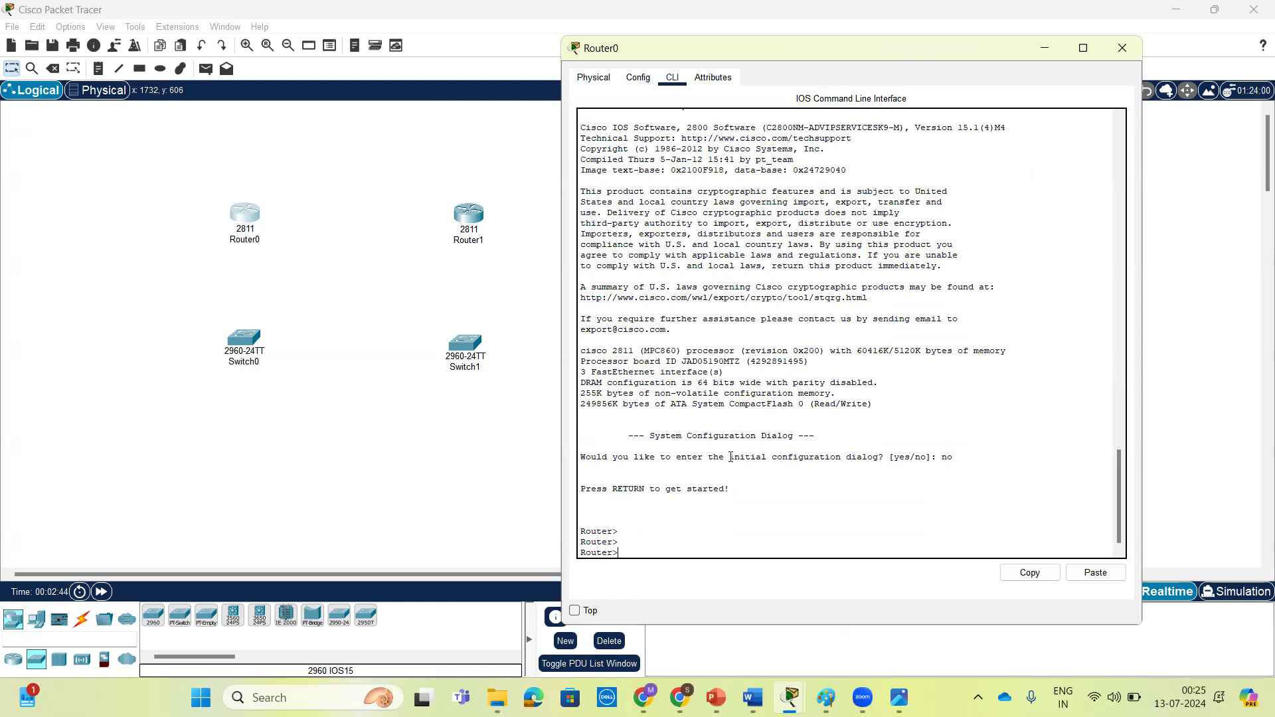
drag(731, 456, 881, 457)
key(Return)
key(Return)
text(e)
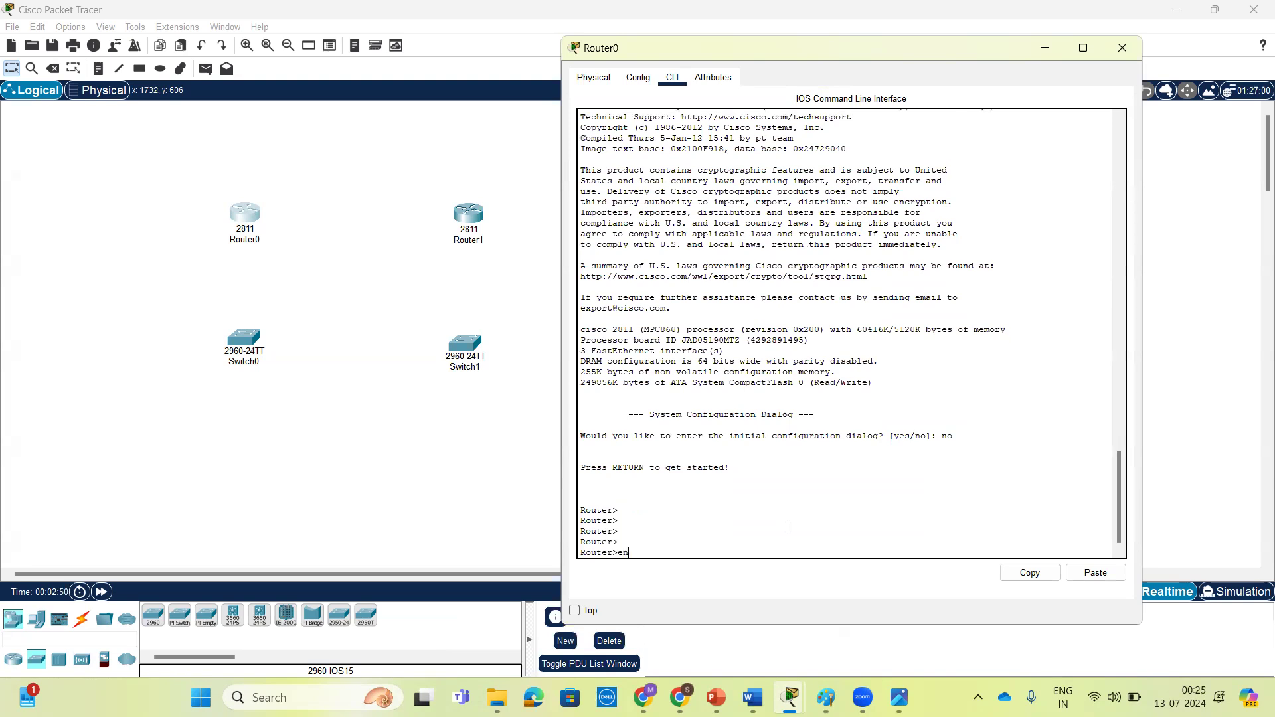
text(n)
key(Return)
key(Return)
key(Return)
key(Return)
Step: Run show ip int br on Router0 and review its FastEthernet interfaces
text(sh)
key(Tab)
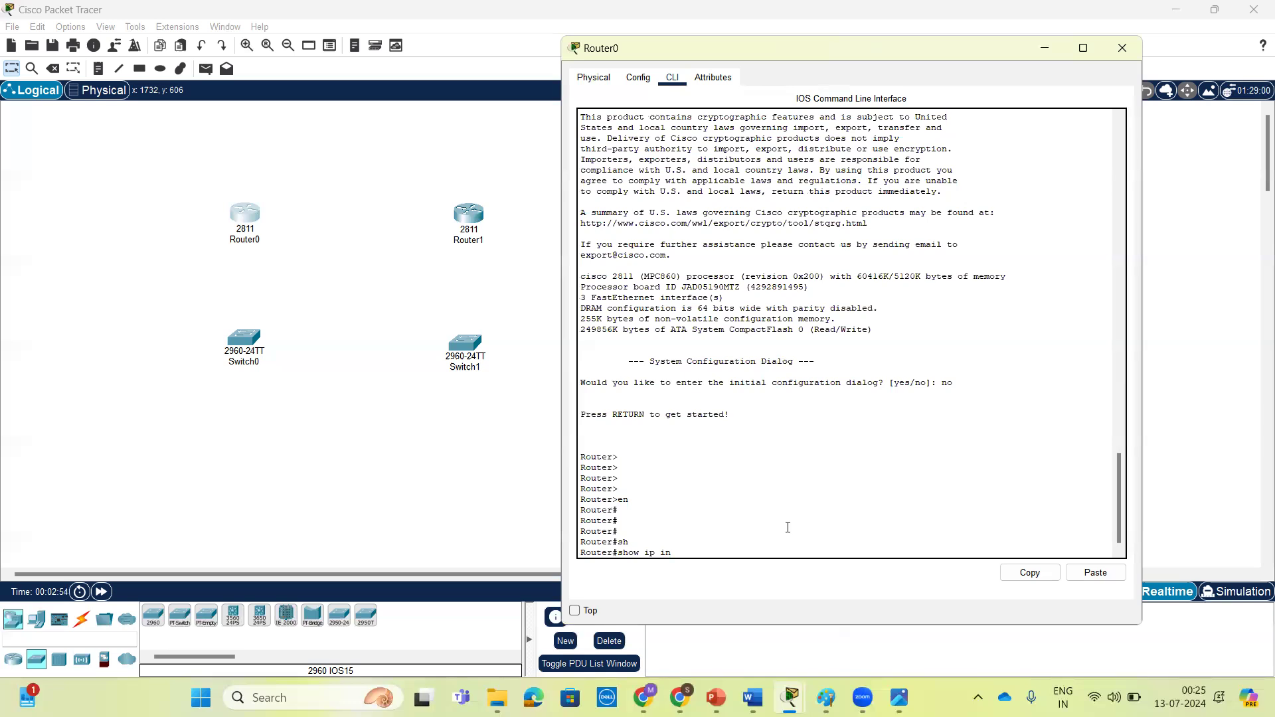
text(ip int br)
key(Return)
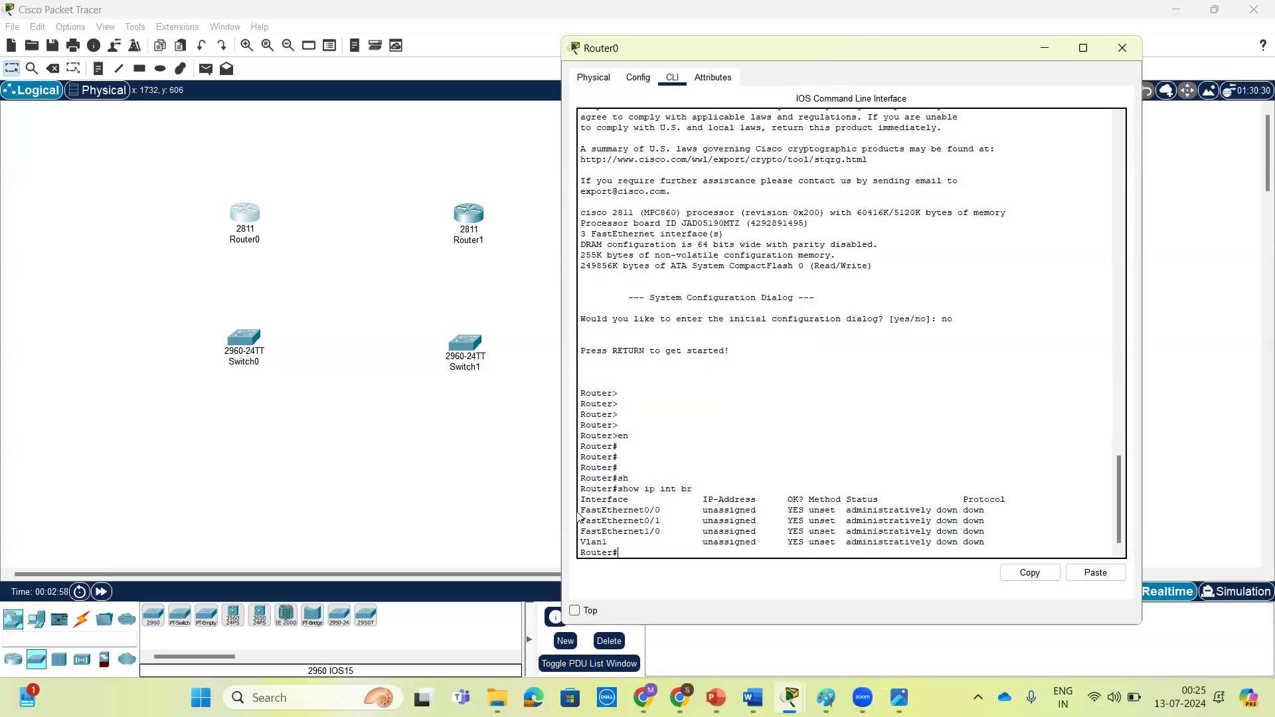
drag(585, 511, 1001, 531)
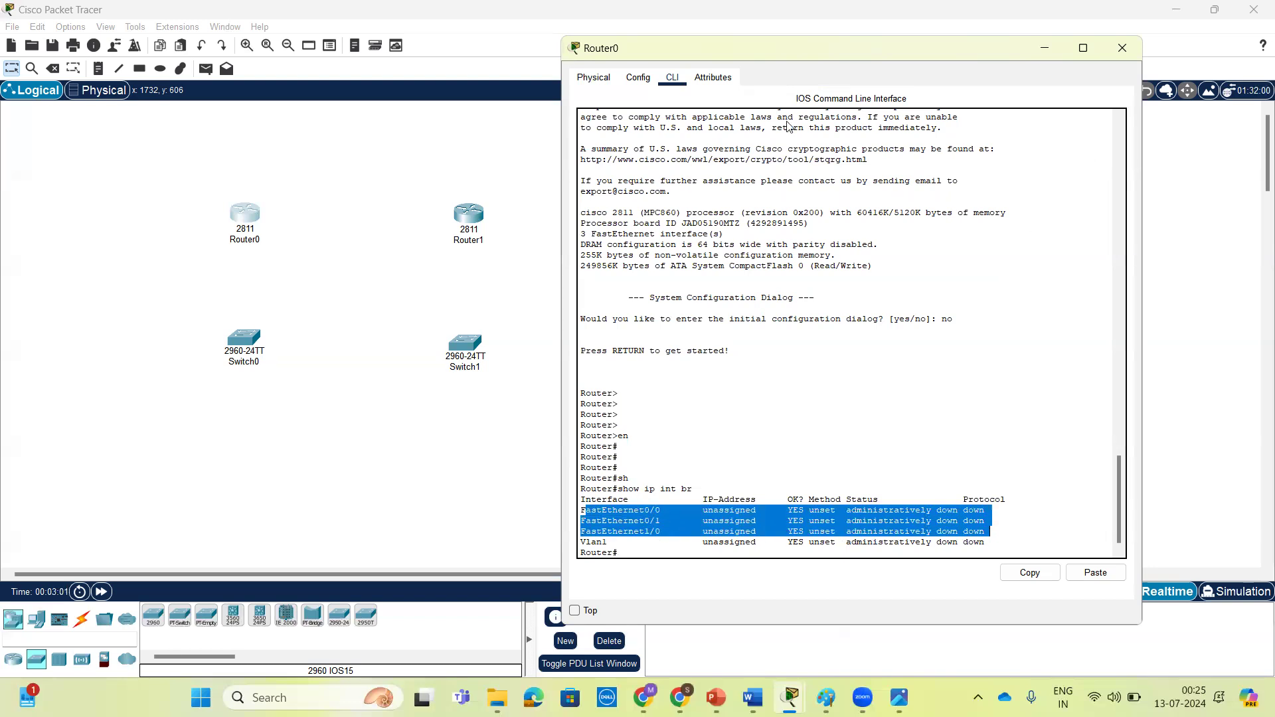
click(385, 502)
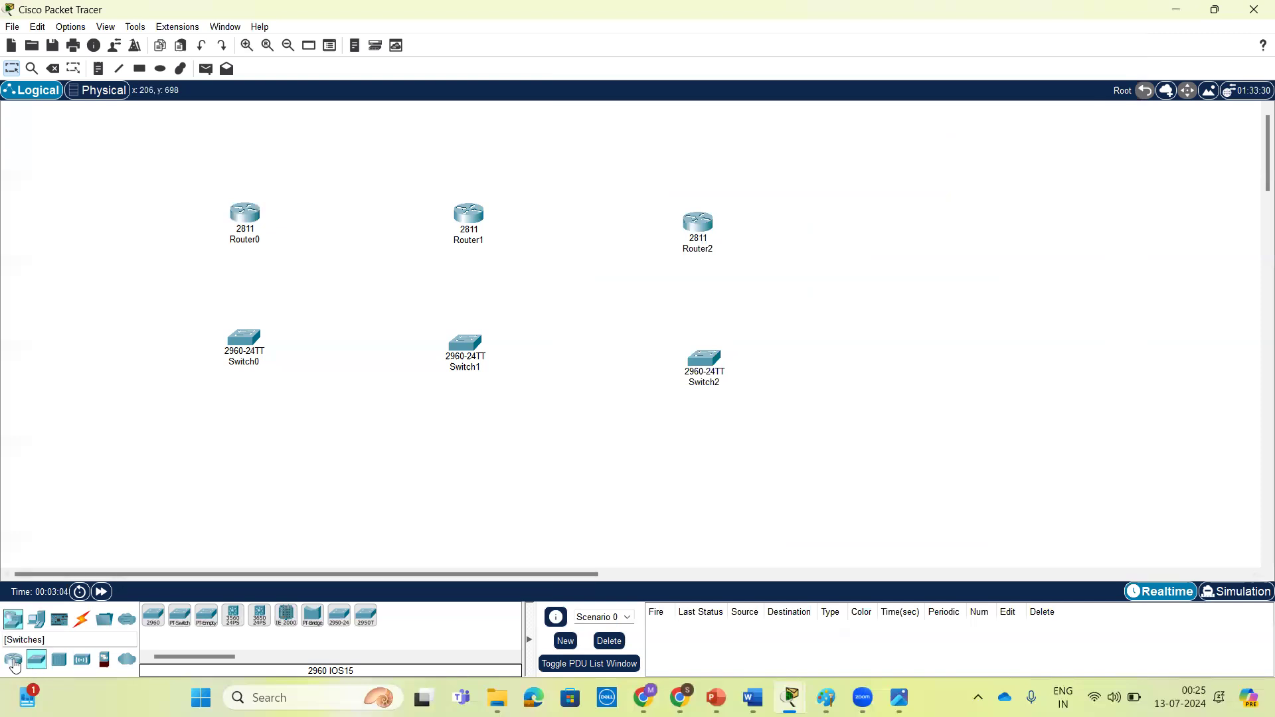
Step: Place six PCs in the workspace, two below each of the three switches
click(37, 619)
click(150, 617)
click(143, 477)
ctrl+click(152, 619)
click(241, 481)
click(412, 471)
click(490, 465)
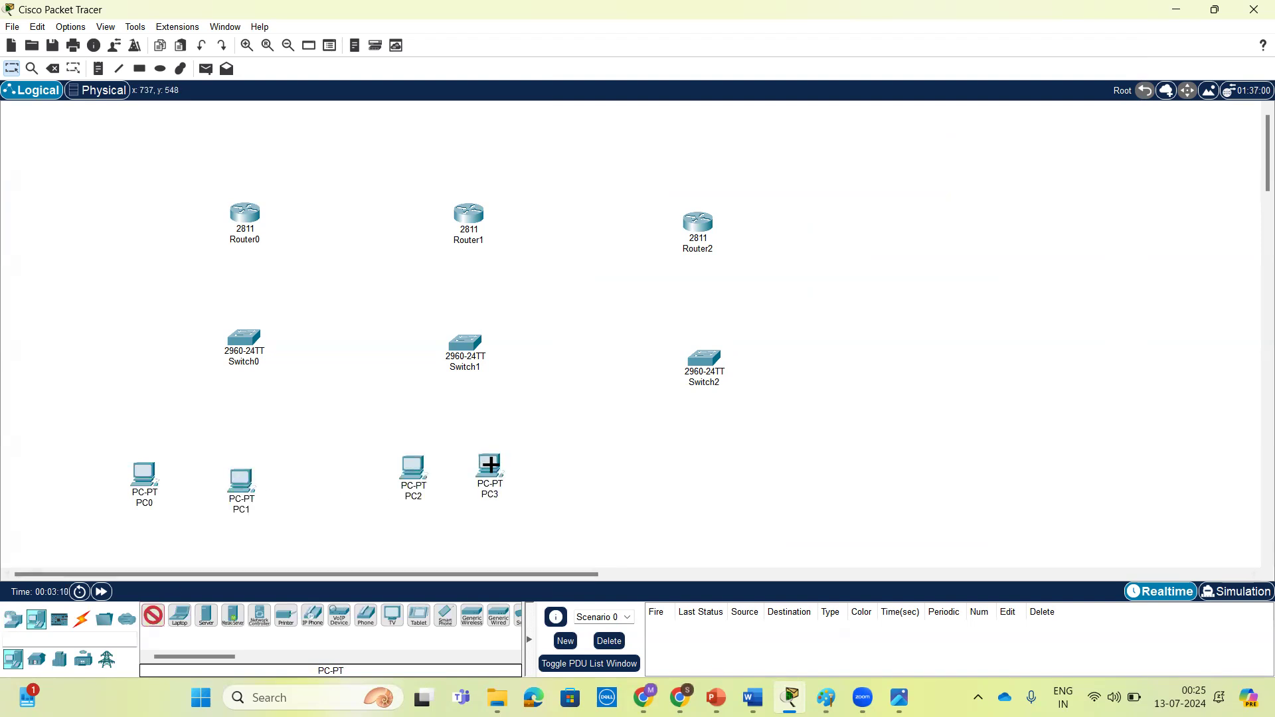
click(634, 473)
click(740, 464)
click(159, 618)
Step: Cable Router0, PC0 and PC1 to Switch0 using the automatic connection type
click(82, 619)
click(153, 616)
click(245, 213)
click(245, 340)
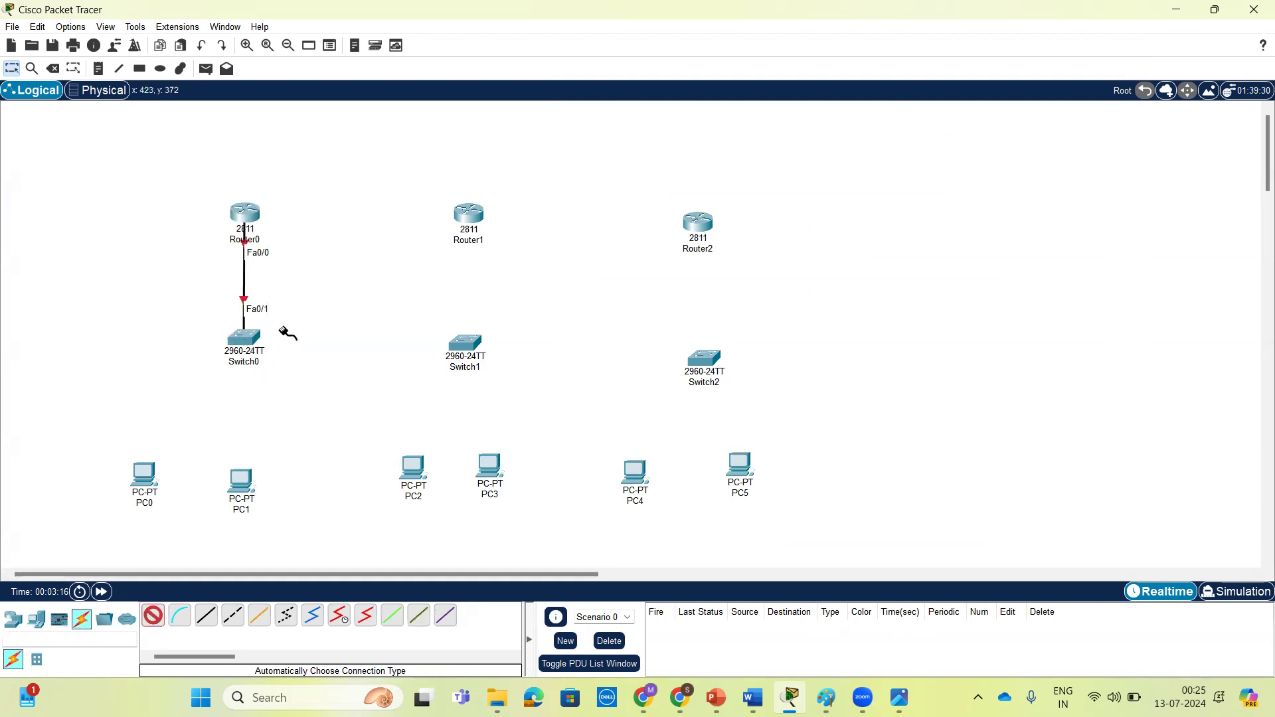
click(154, 467)
click(243, 339)
click(240, 478)
click(243, 339)
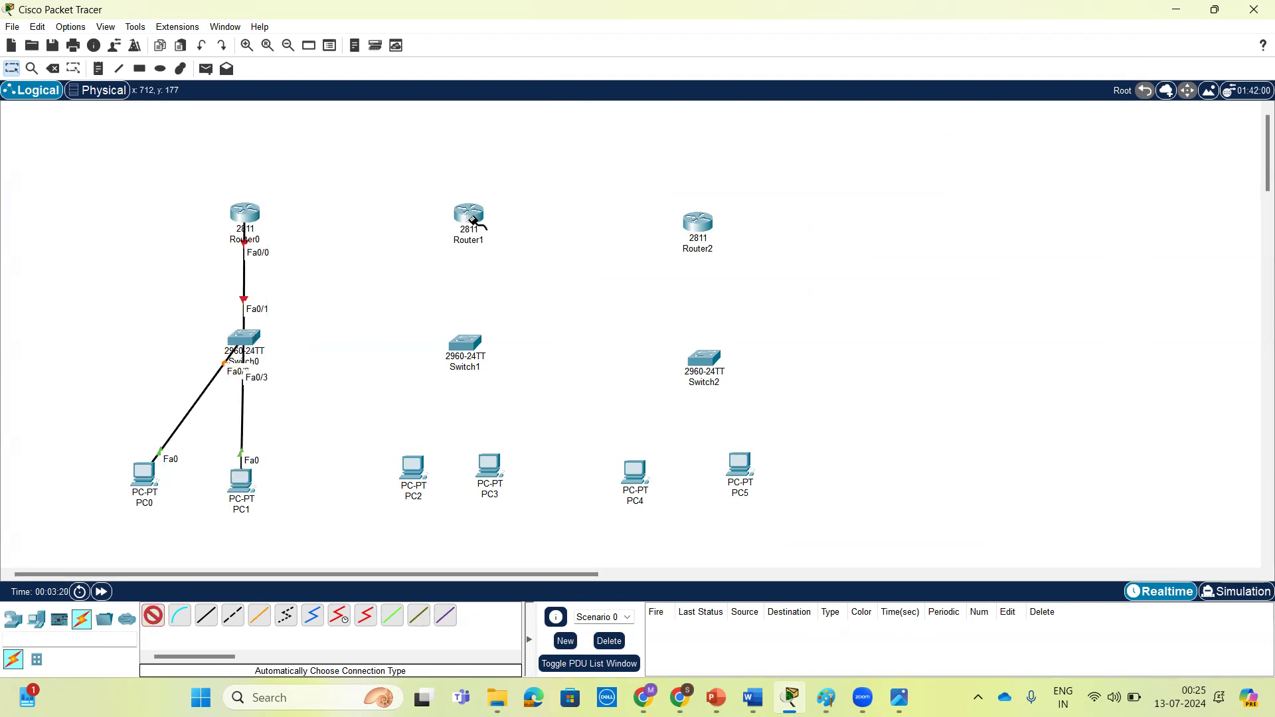
Step: Link Router0 to Router1 and Router1 to Router2, and cable Router1 to Switch1 and Router2 to Switch2
click(252, 214)
click(471, 216)
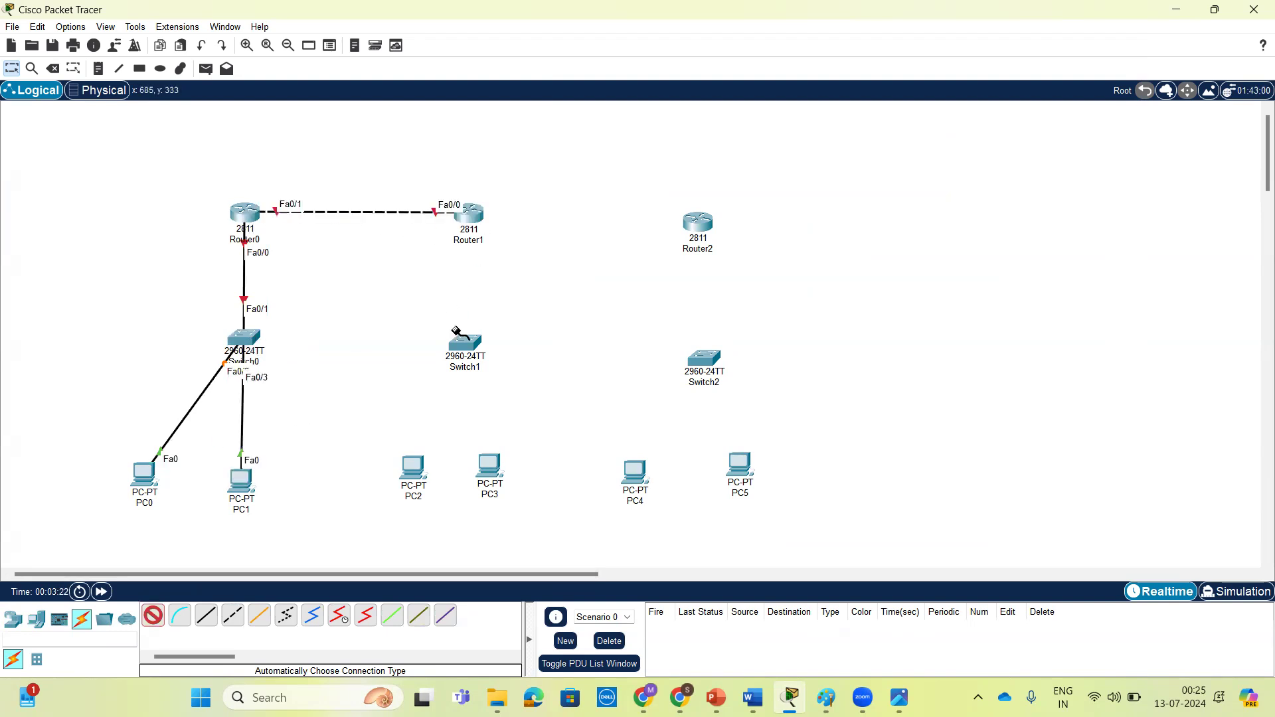
click(465, 340)
click(469, 216)
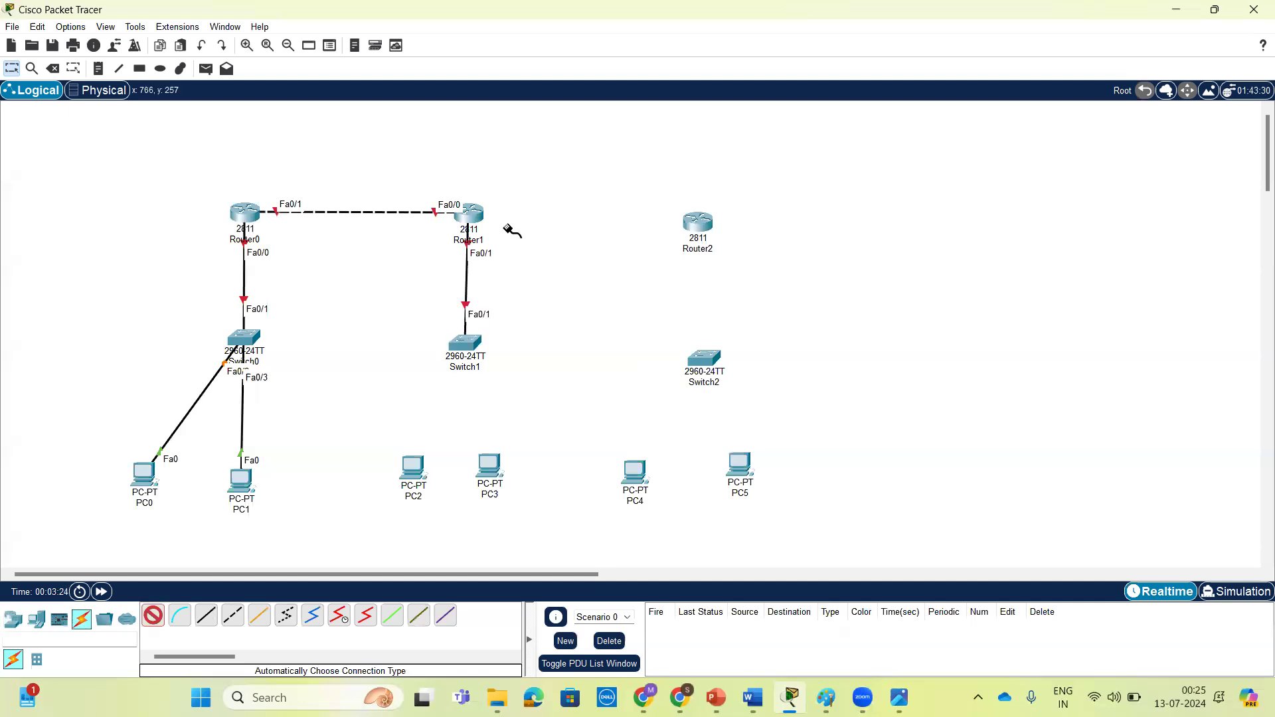
click(687, 219)
click(704, 362)
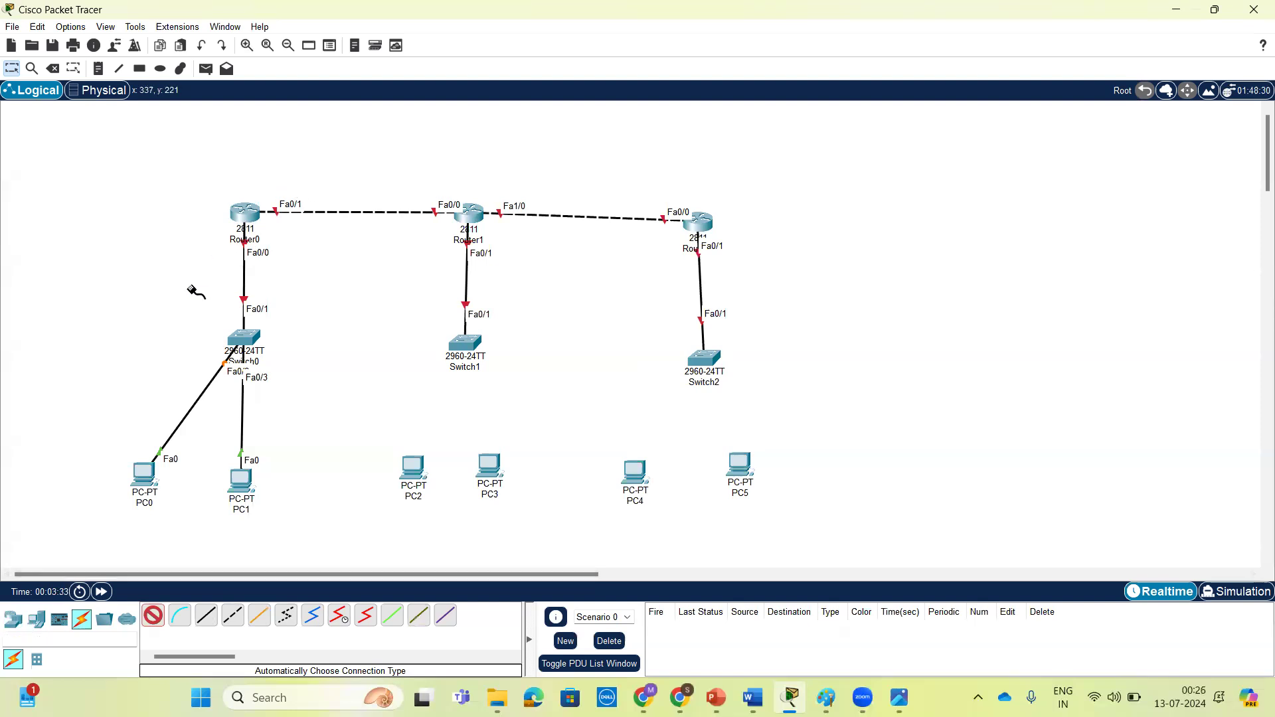
click(153, 615)
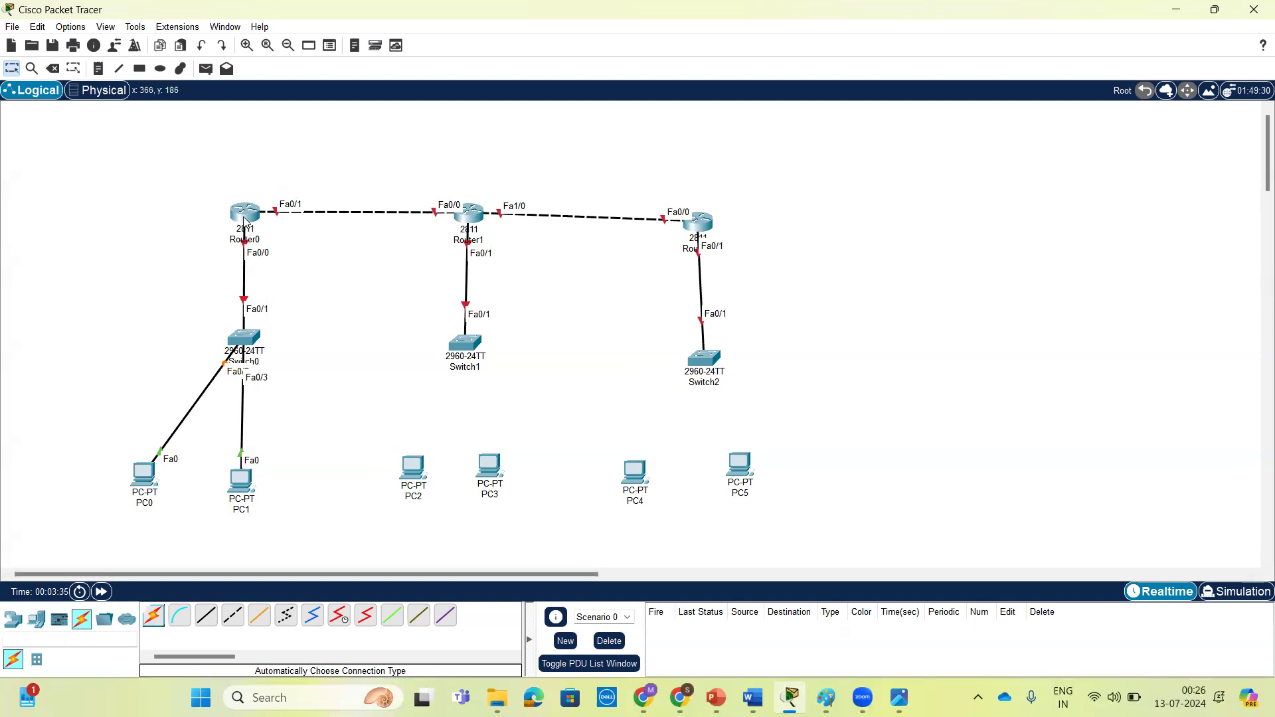
Step: Cable PC2 and PC3 to Switch1, and PC4 and PC5 to Switch2, using the automatic connection type
click(152, 615)
click(412, 472)
click(465, 344)
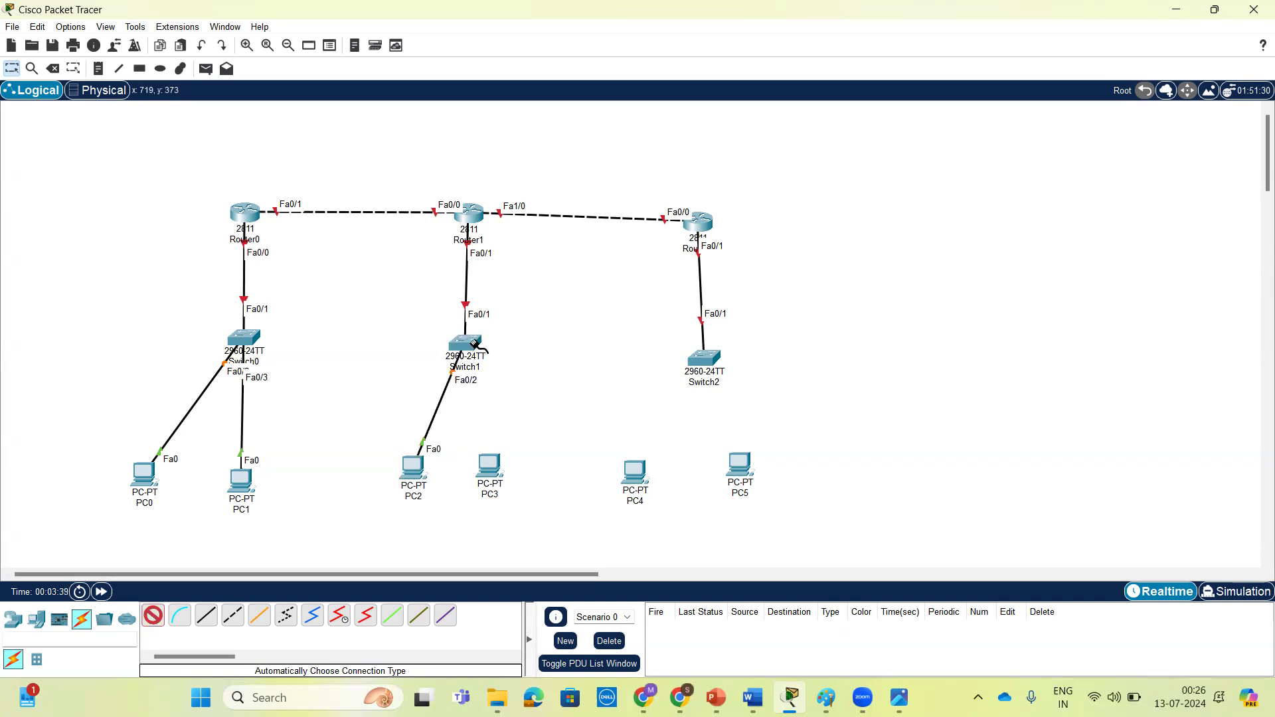
click(490, 465)
click(702, 364)
click(635, 473)
click(711, 358)
click(739, 465)
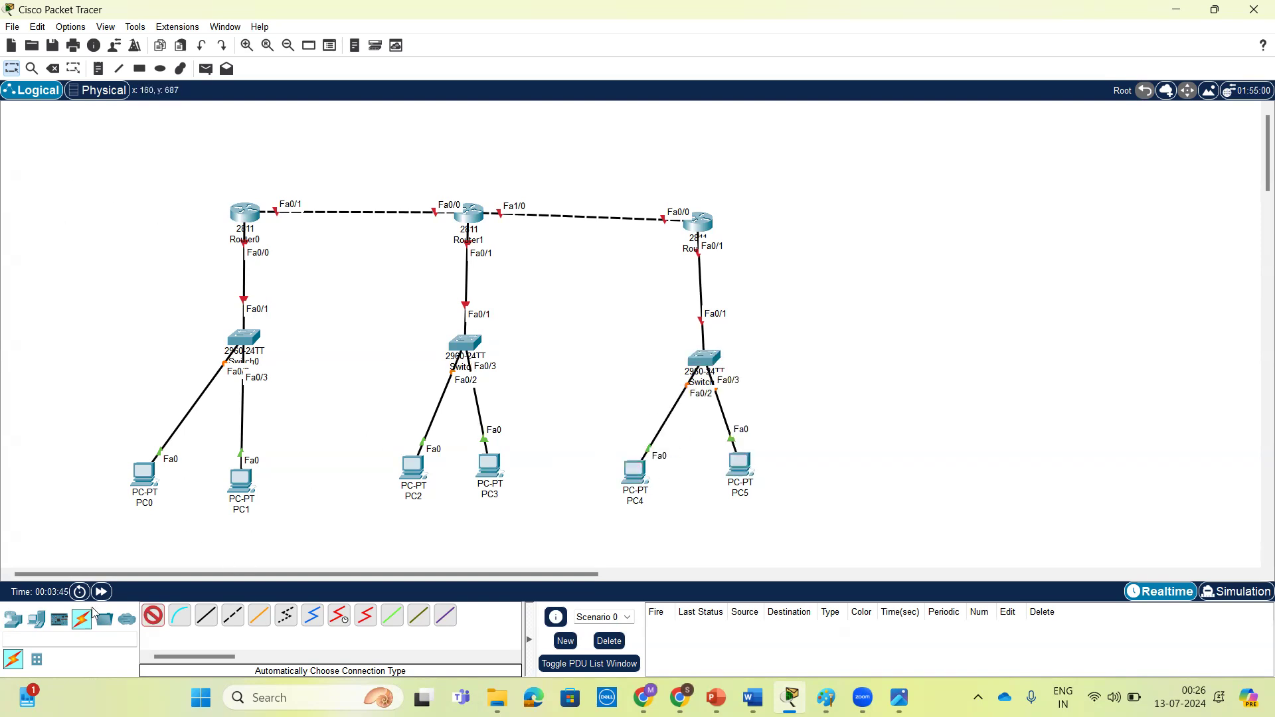
Step: Select the whole topology and move it toward the upper-left corner of the workspace
click(12, 69)
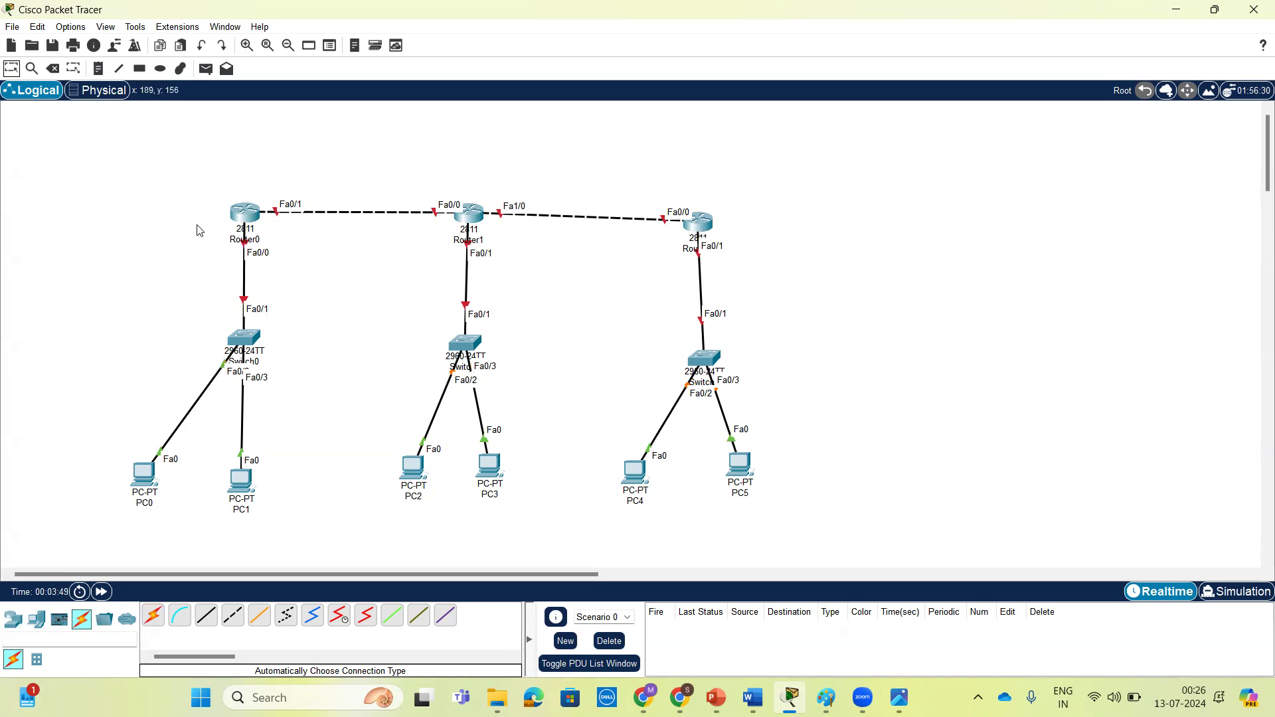
drag(114, 170, 866, 564)
drag(708, 235, 622, 181)
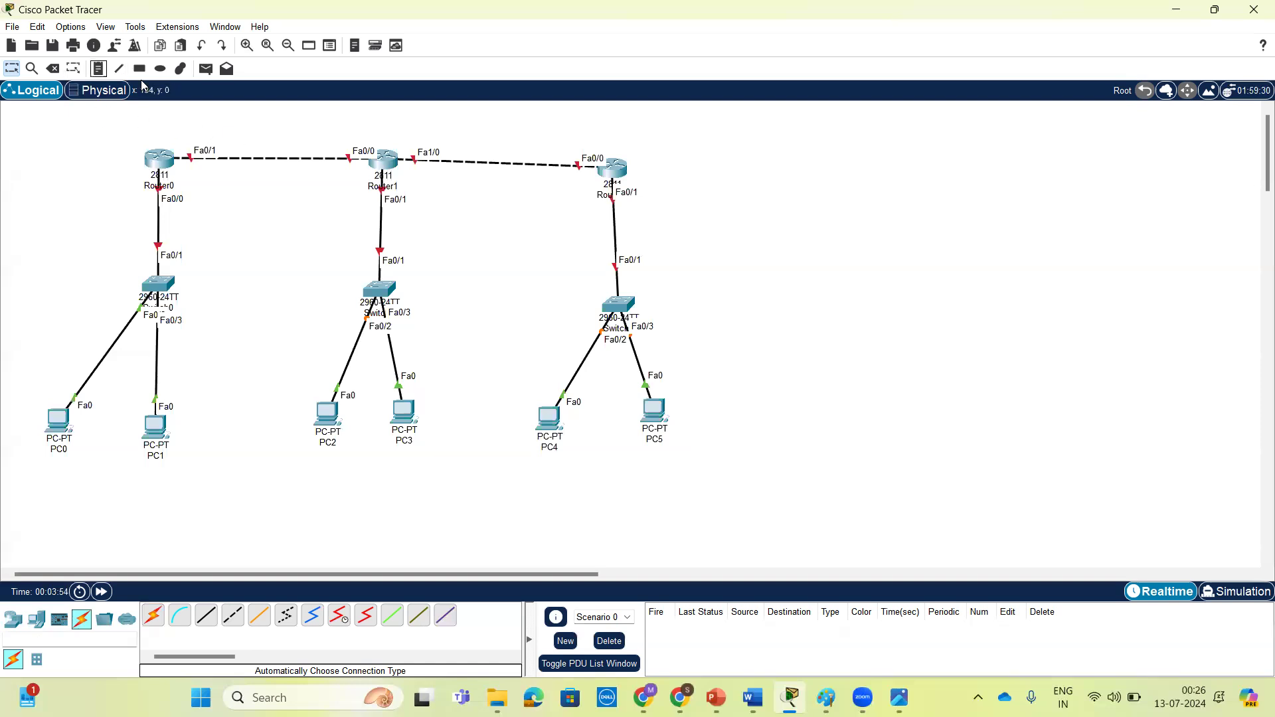
Step: Label the Router0–Router1 link with notes reading 11.1.1.1/24 at Router0 and 11.1.1.2/24 at Router1
click(98, 69)
click(196, 122)
text(11.1.1.1)
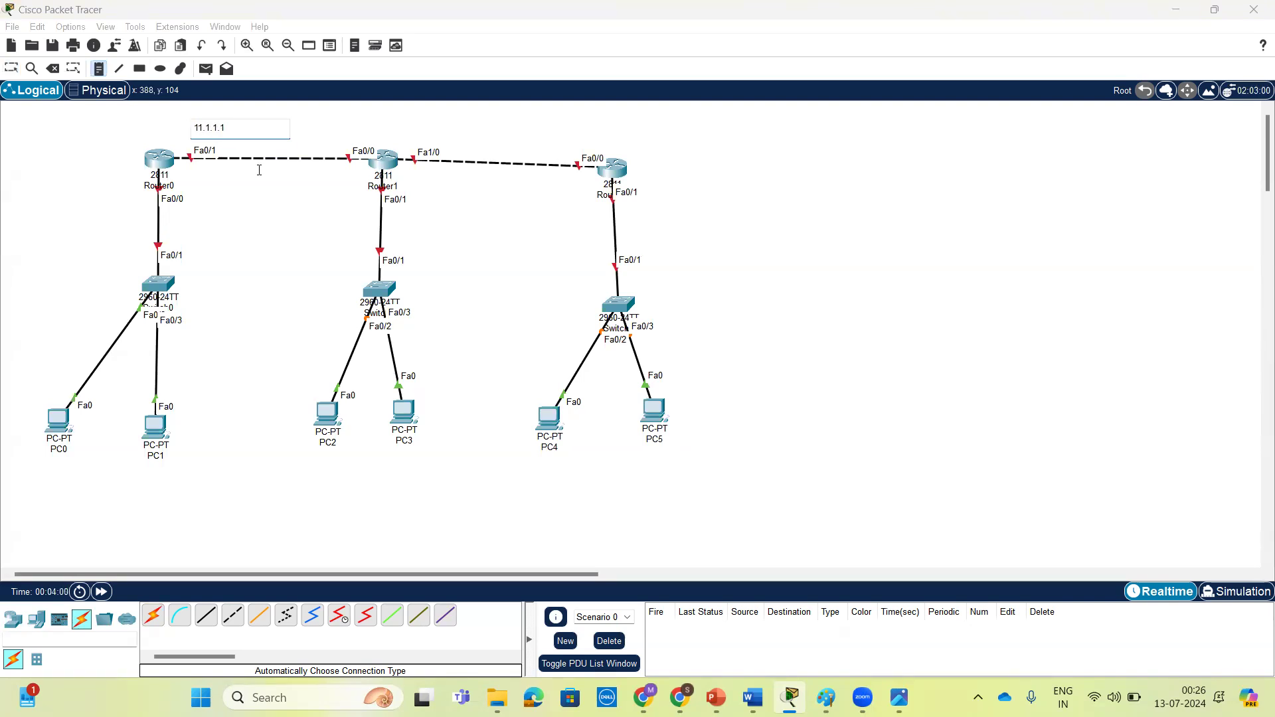
text(/24)
click(322, 141)
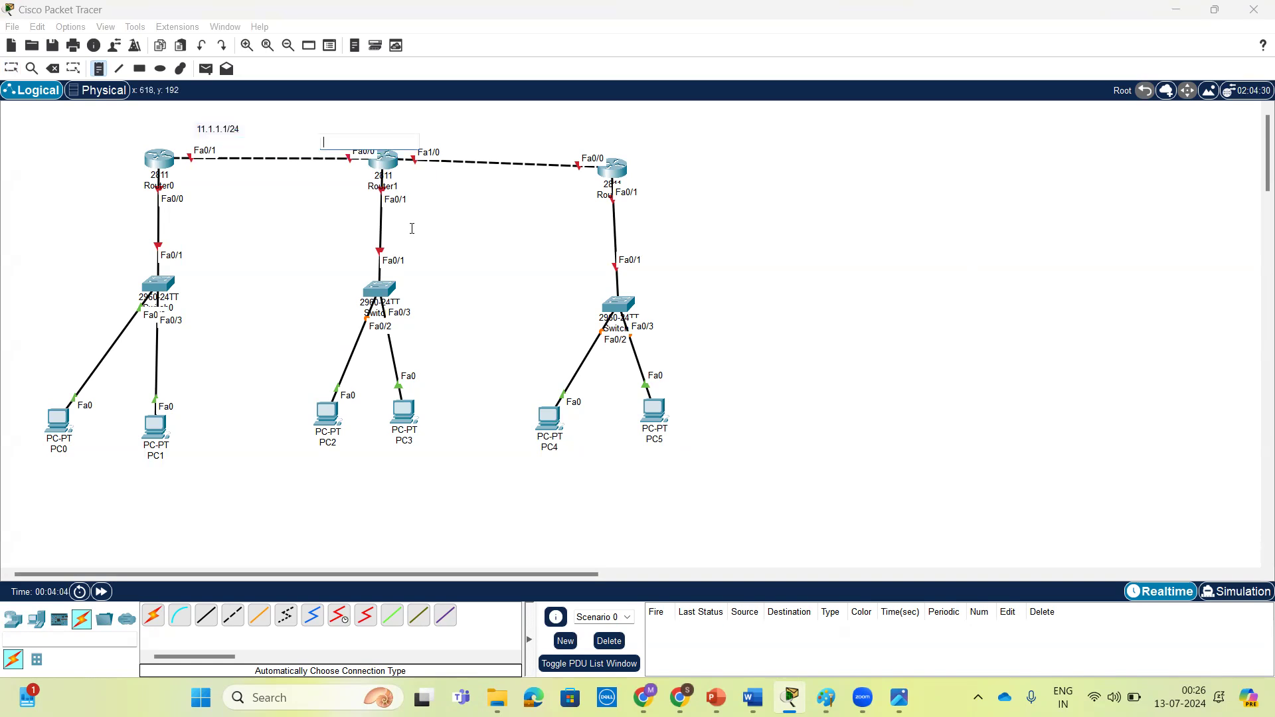
text(11.1.1.1/24)
click(355, 142)
key(BackSpace)
text(2)
click(499, 126)
Step: Label the Router1–Router2 link with notes reading 12.1.1.1/24 at Router1 and 12.1.1.2/24 at Router2
click(416, 136)
text(11.1.1.1/24)
key(Left)
key(Left)
key(Left)
key(BackSpace)
text(2)
key(ctrl+a)
key(ctrl+c)
click(546, 135)
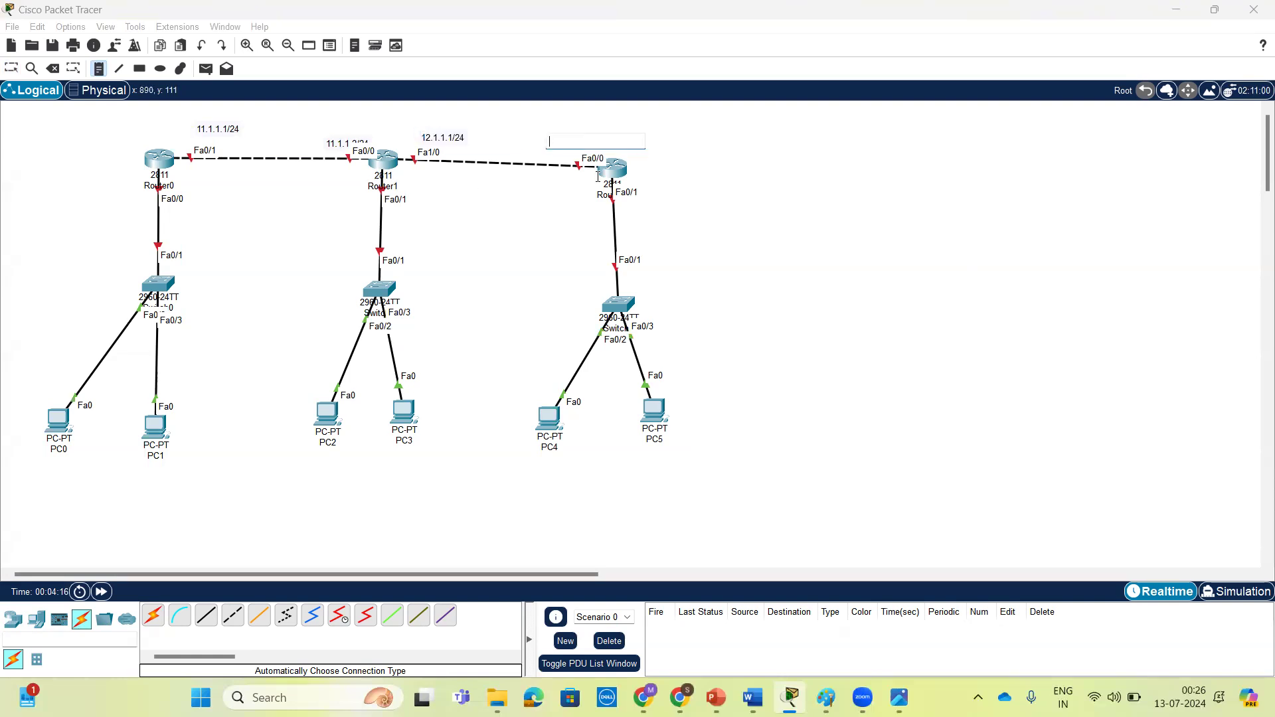
key(ctrl+v)
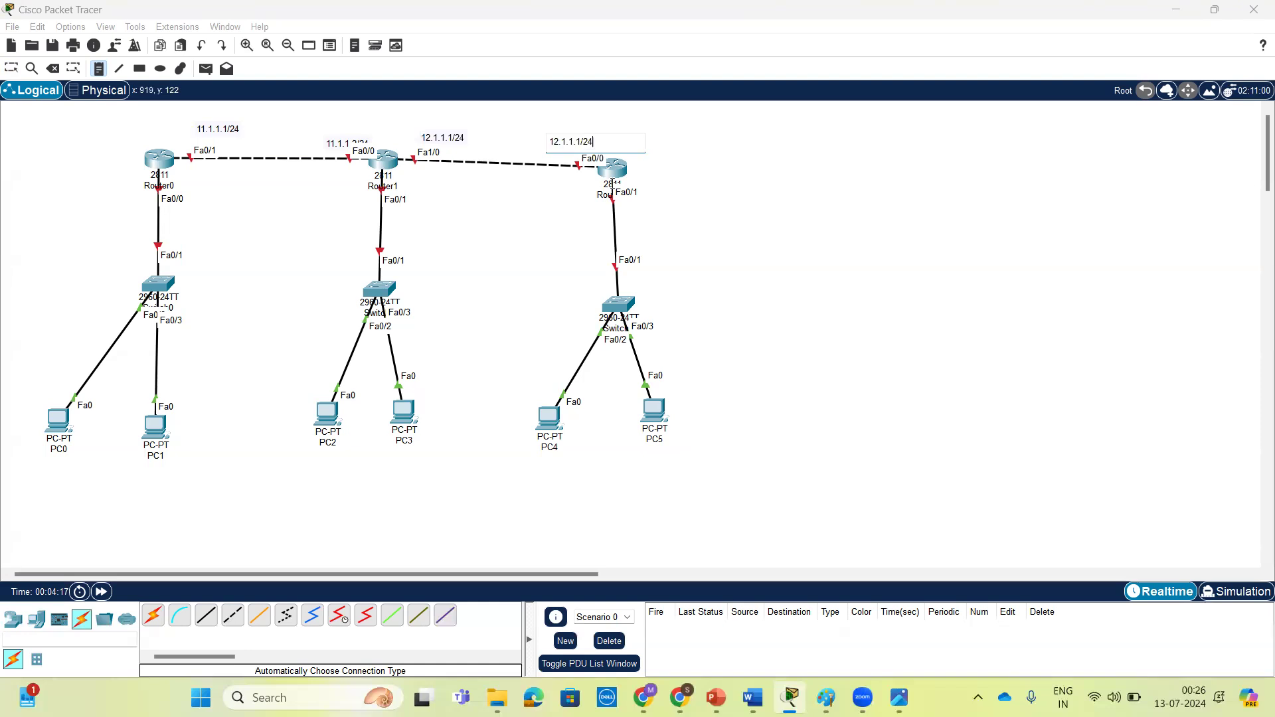
click(581, 140)
key(BackSpace)
text(2)
click(632, 232)
Step: Label the router-to-switch links with notes 192.168.10.1/24 for Router0, 192.168.20.1/24 for Router1 and 192.168.30.1/24 for Router2
click(132, 217)
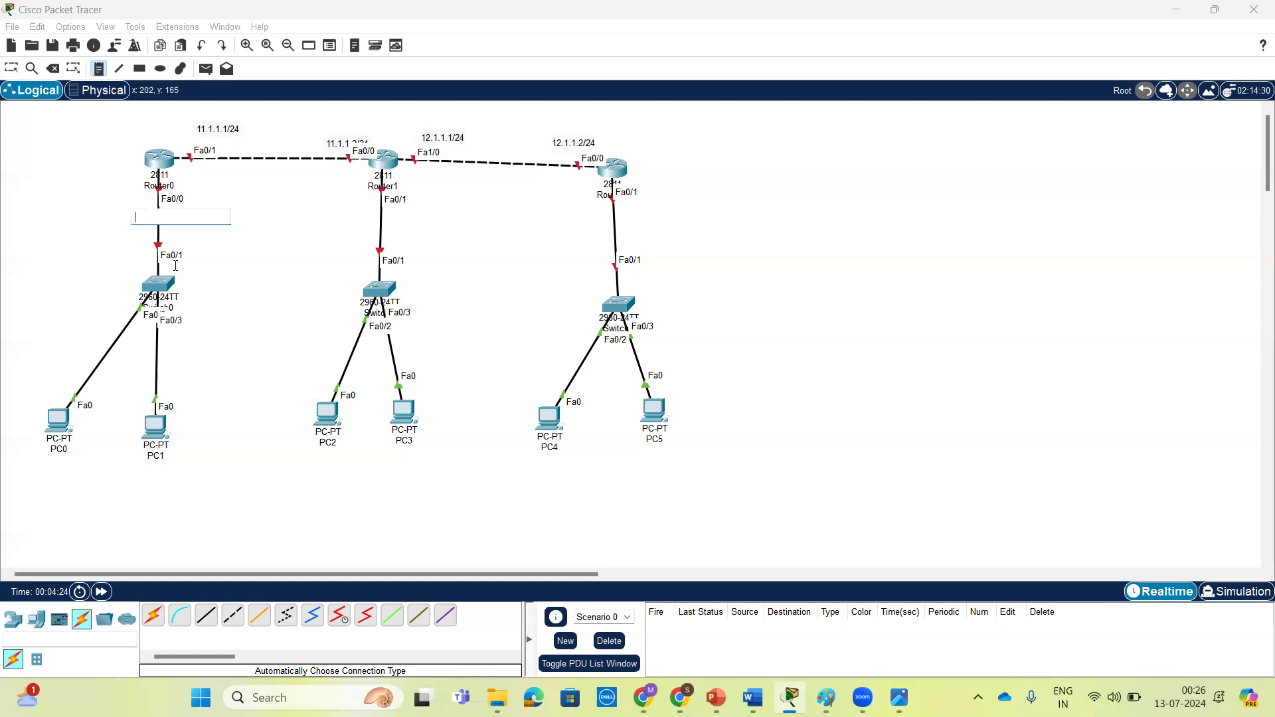
text(192.168.10.1/24)
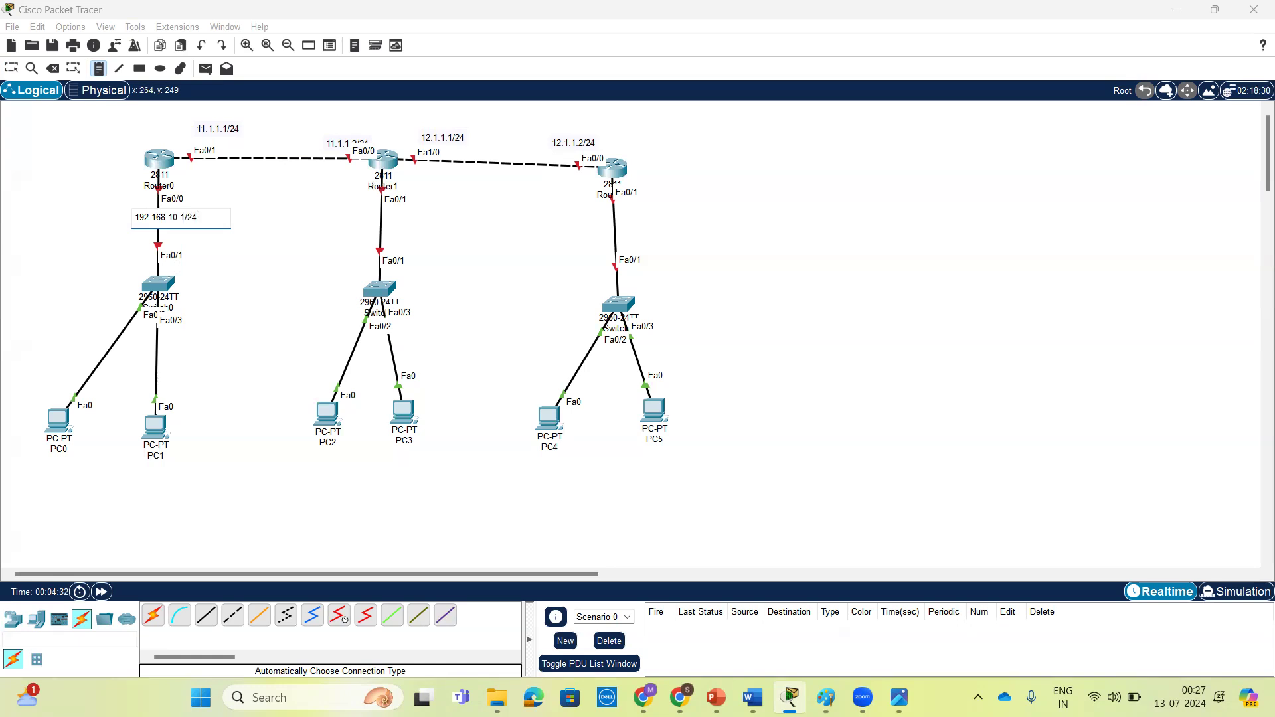
key(ctrl+a)
key(ctrl+c)
click(340, 229)
key(ctrl+v)
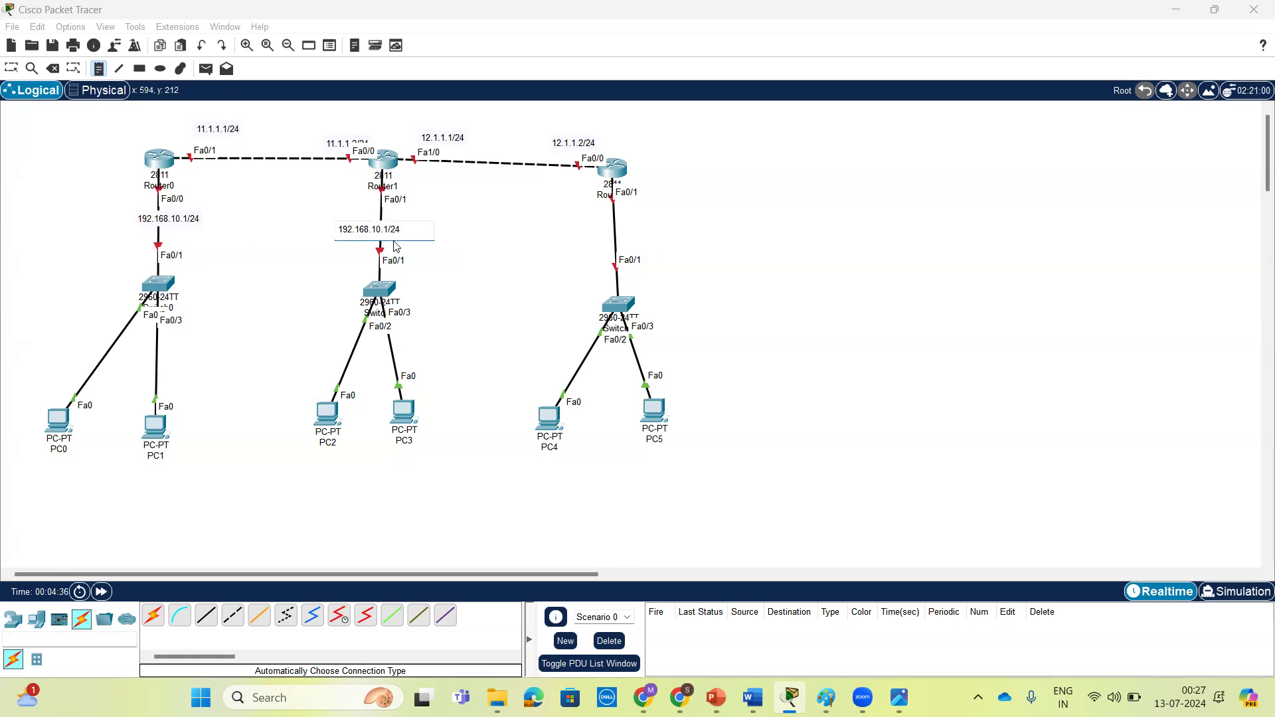
key(BackSpace)
text(2)
click(602, 222)
key(ctrl+v)
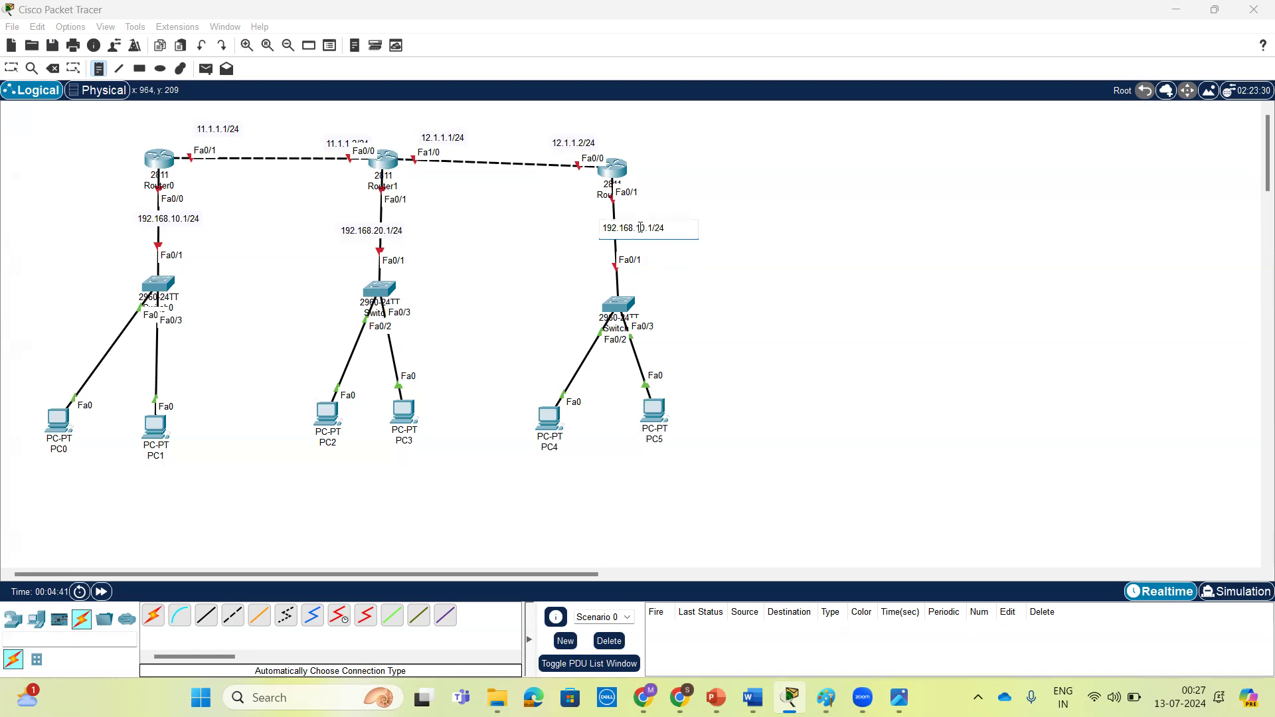
key(BackSpace)
text(3)
Step: Label the PCs of the first LAN with notes reading 192.168.10.10/24 under PC0 and 192.168.10.20/24 under PC1
click(42, 465)
click(32, 464)
key(ctrl+v)
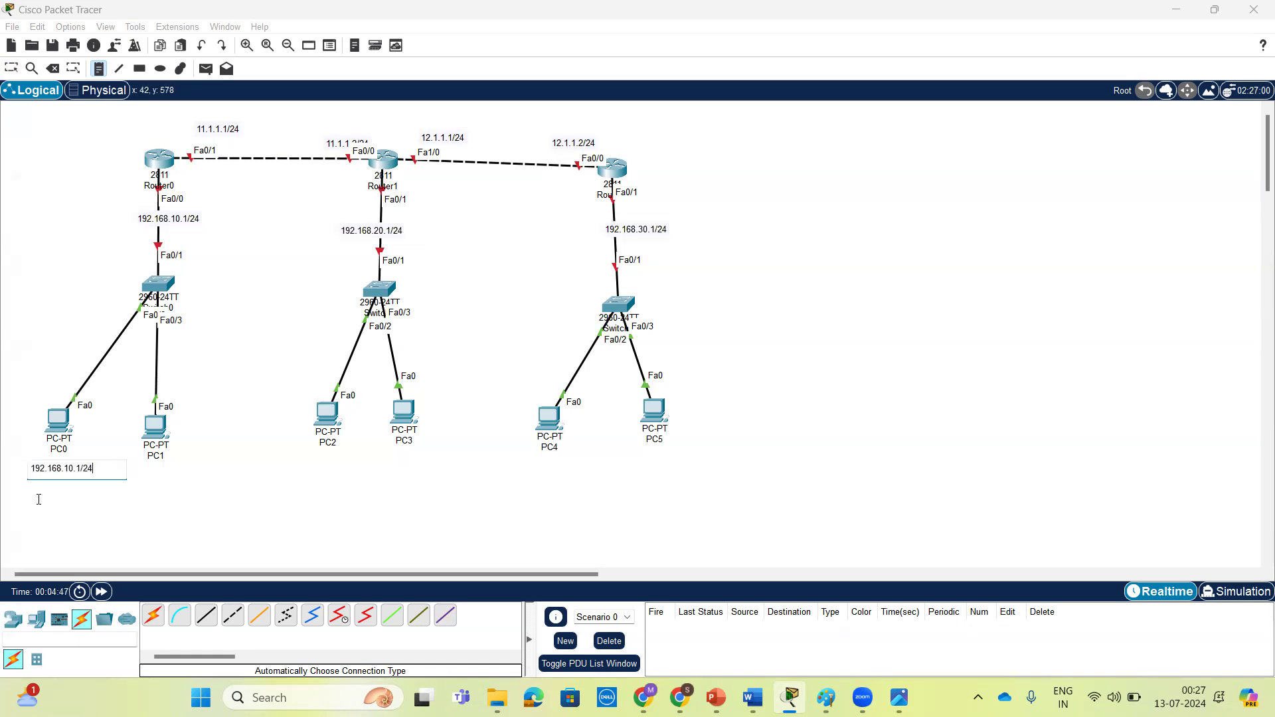
click(79, 468)
click(144, 473)
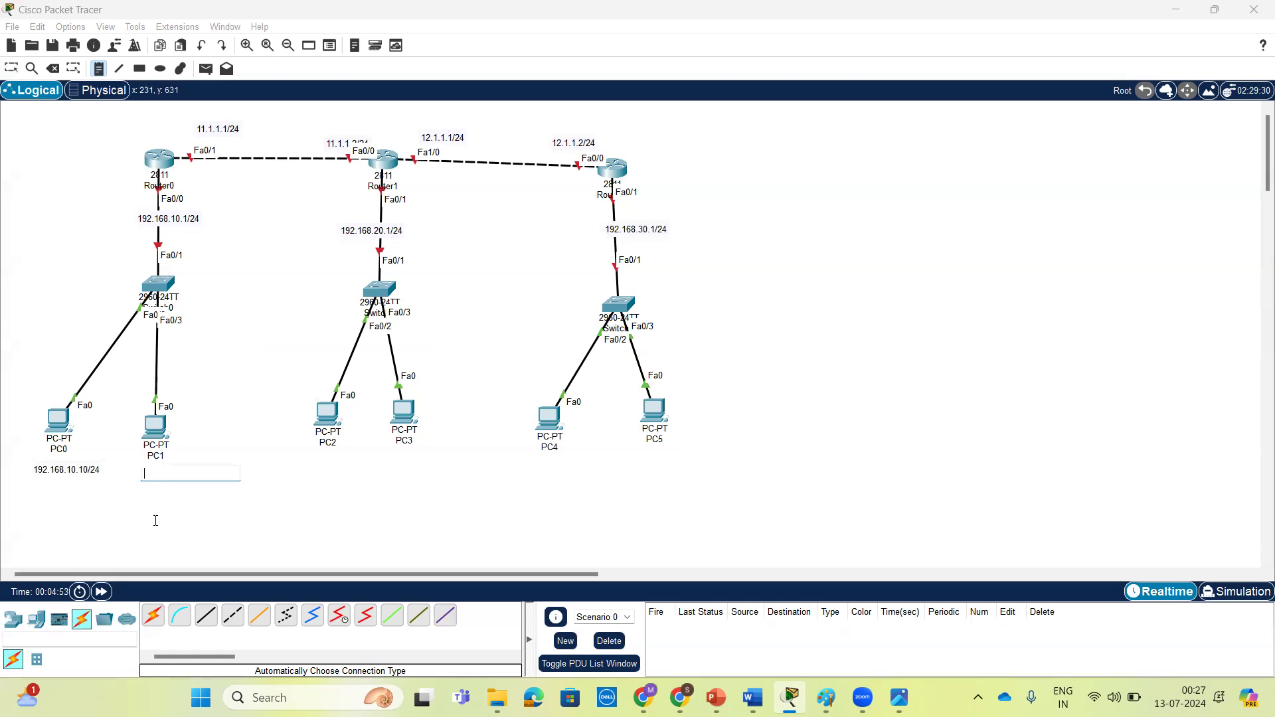
key(ctrl+v)
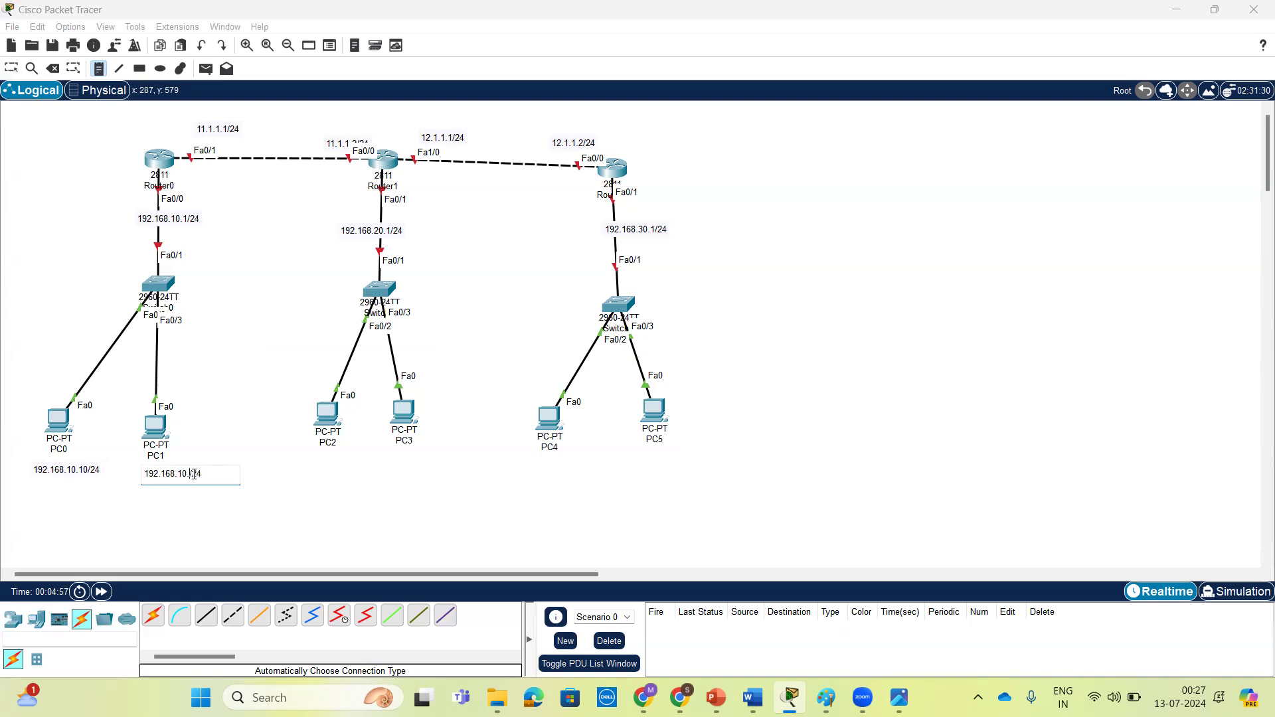
Step: Label the PCs of the second LAN with notes reading 192.168.20.10/24 under PC2 and 192.168.20.20/24 under PC3
click(306, 453)
key(ctrl+v)
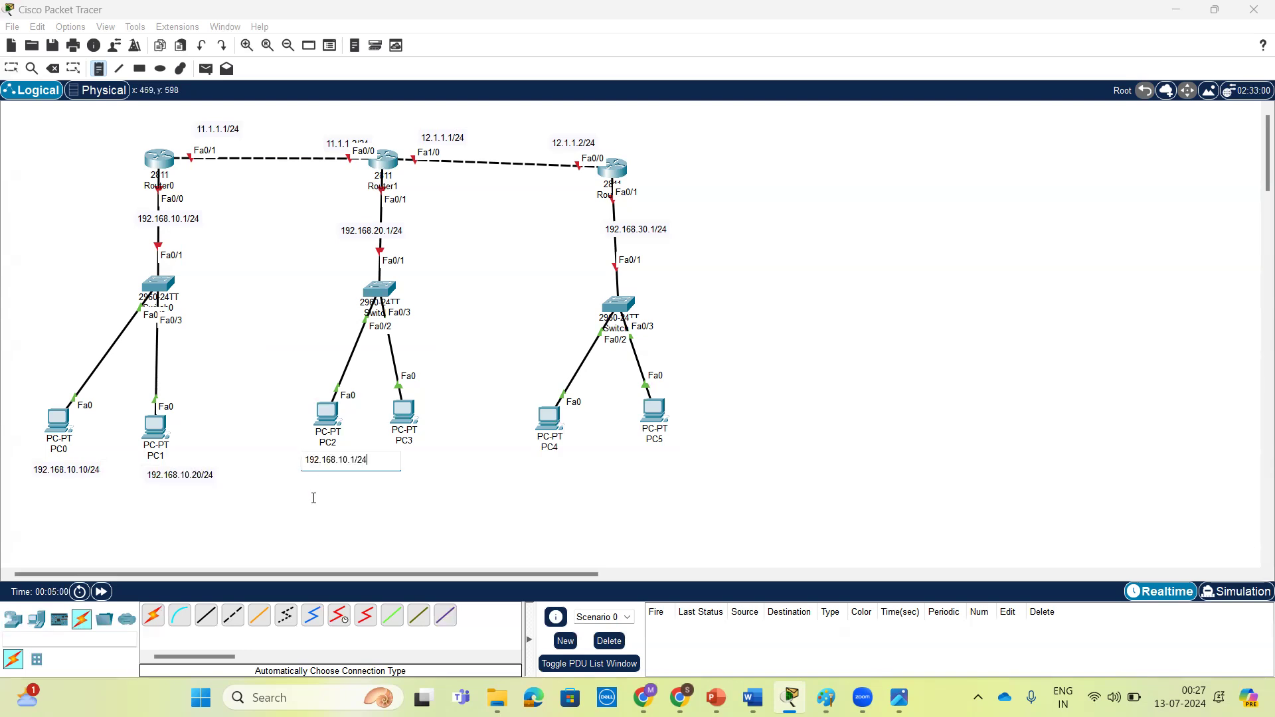
click(342, 460)
key(BackSpace)
text(2)
key(ctrl+a)
key(ctrl+c)
click(430, 465)
click(400, 460)
key(ctrl+v)
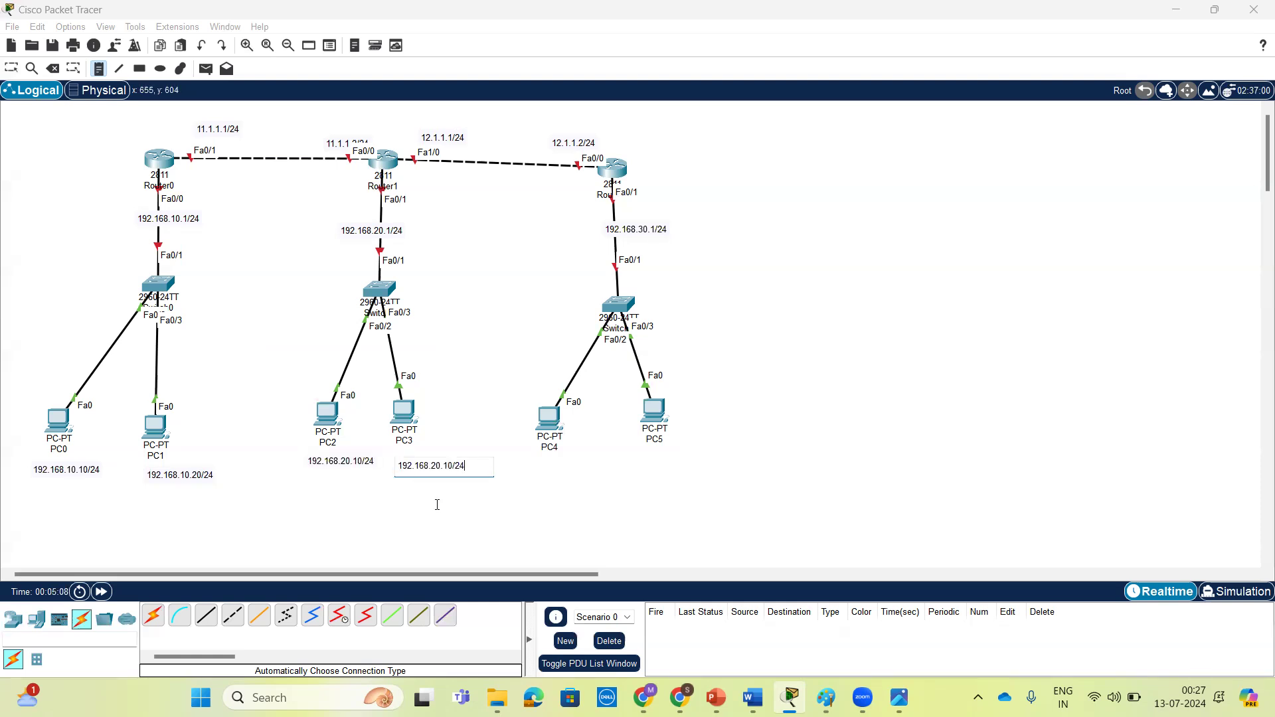
click(448, 466)
key(BackSpace)
text(2)
Step: Label the PCs of the third LAN with notes reading 192.168.30.10/24 under PC4 and 192.168.30.20/24 under PC5
click(533, 458)
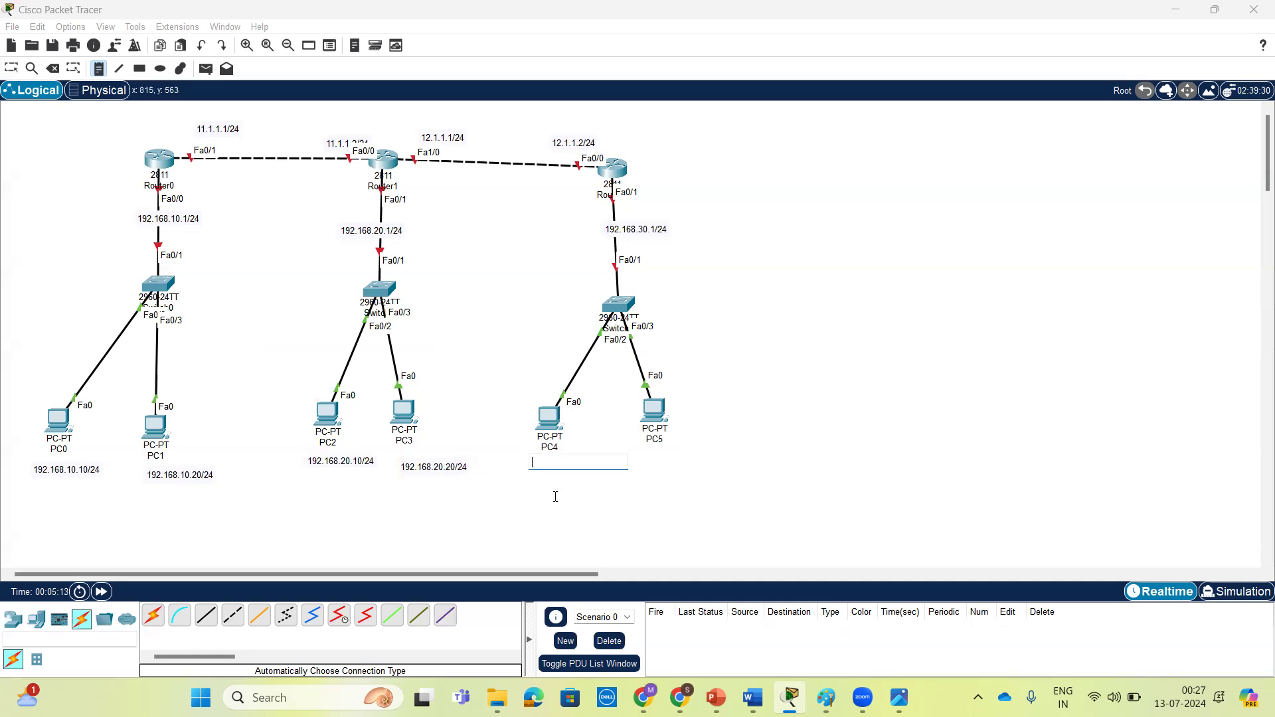
key(ctrl+v)
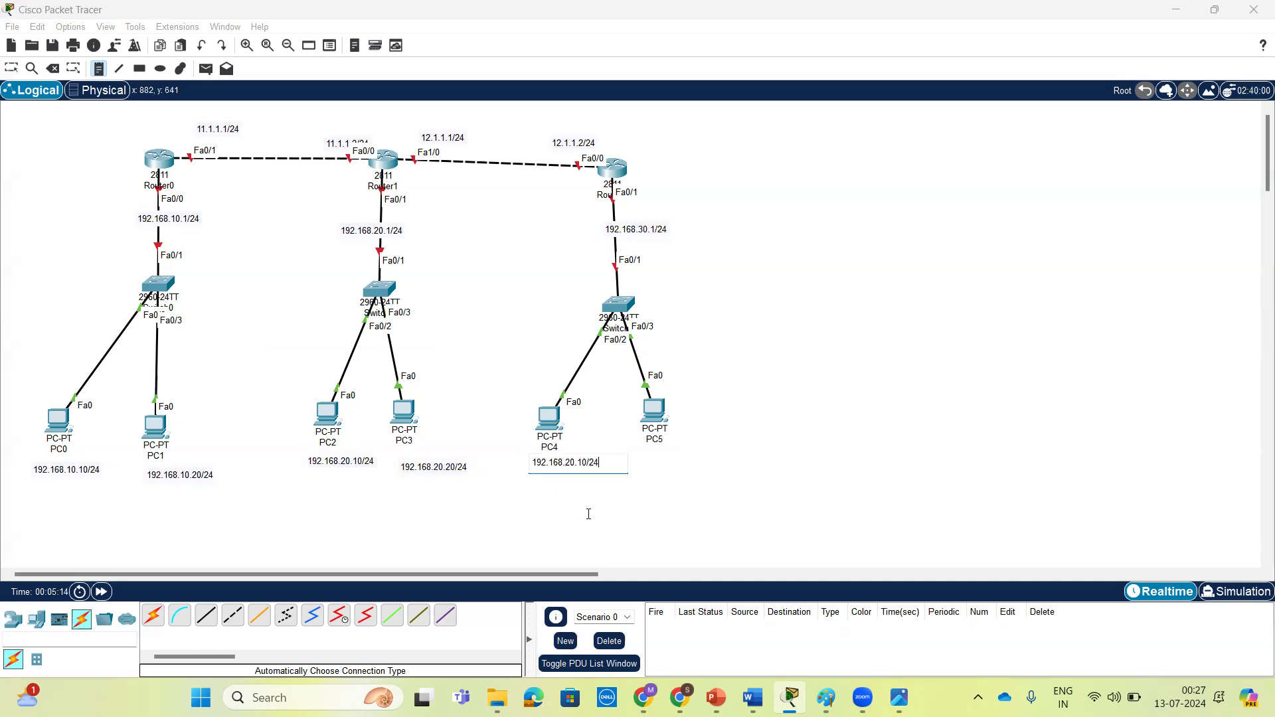
click(570, 468)
key(BackSpace)
text(3)
key(ctrl+a)
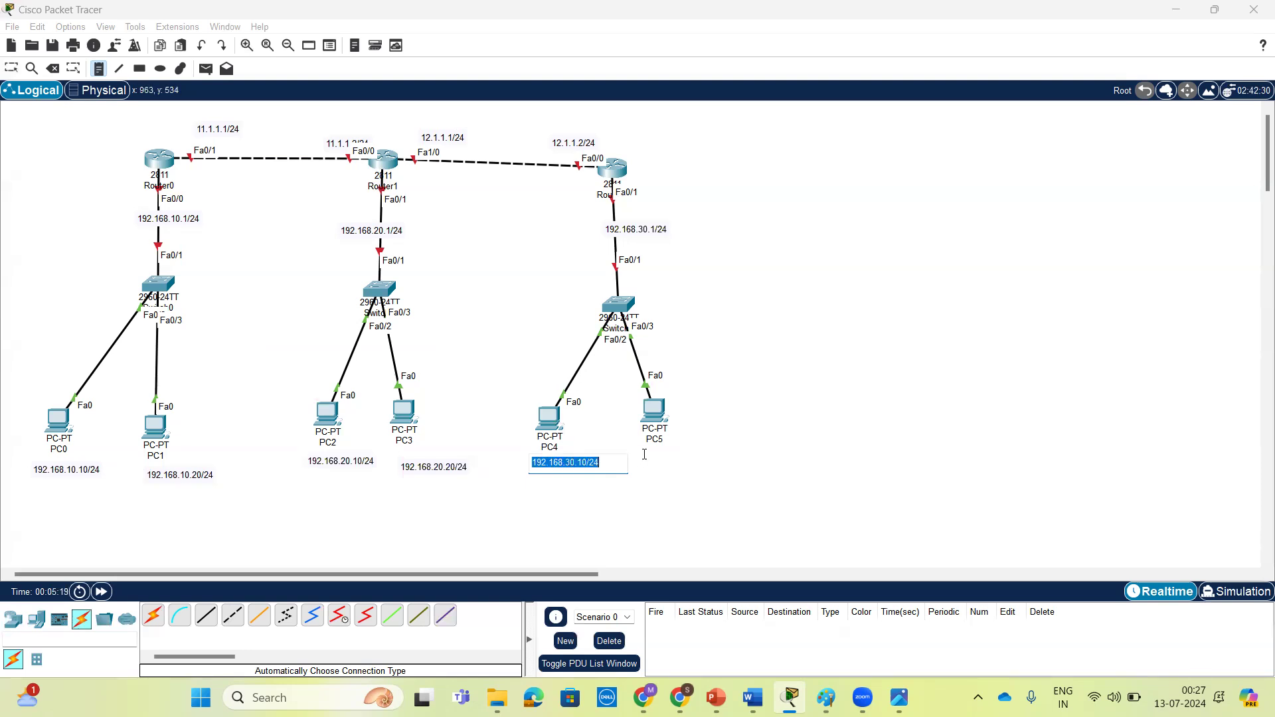
click(644, 454)
key(ctrl+v)
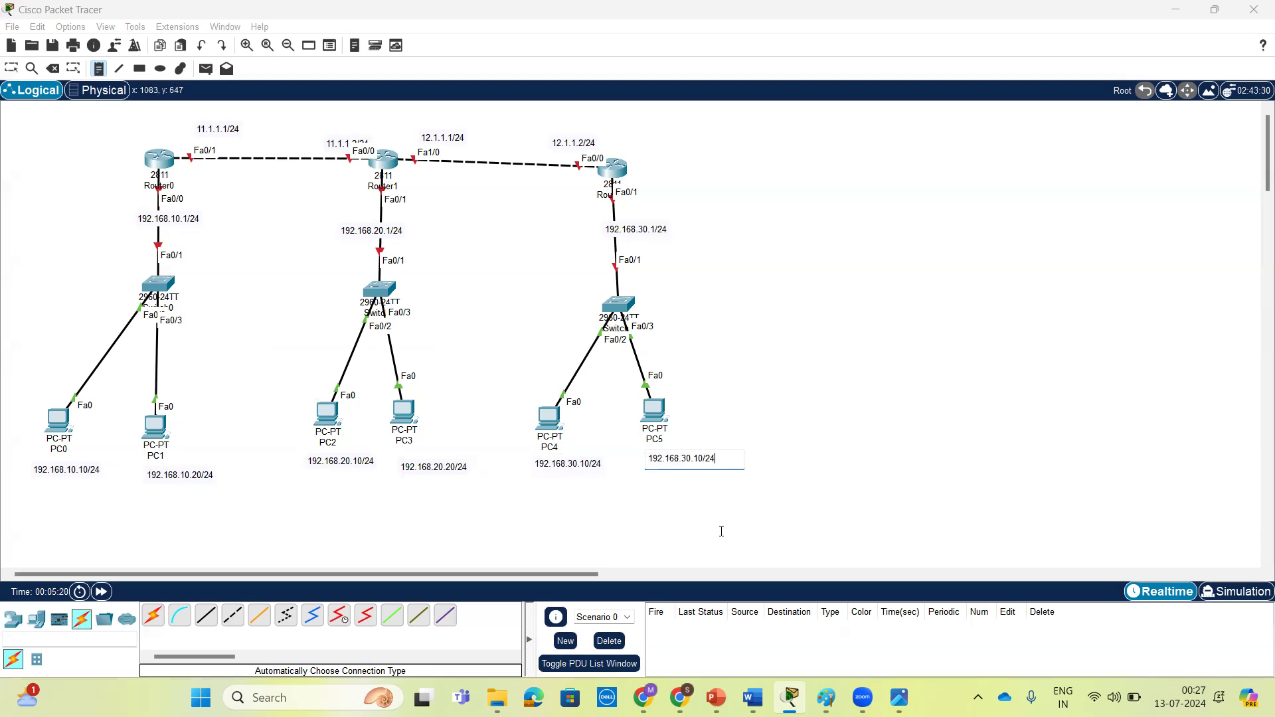
click(699, 467)
key(BackSpace)
text(2)
Step: Move PC0, PC1, PC2 and PC3 closer to their address notes, shifting the 192.168.20.10/24 note slightly away from its neighbour
click(11, 69)
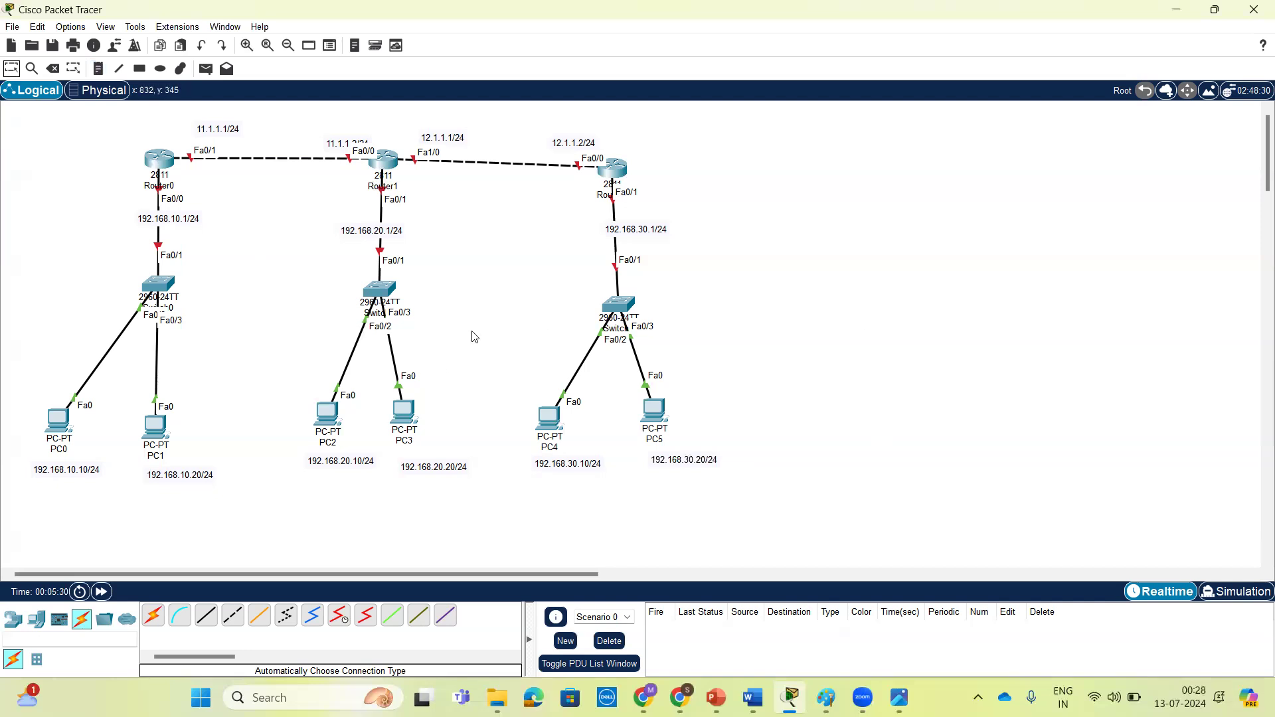
drag(176, 447, 185, 445)
drag(60, 420, 71, 428)
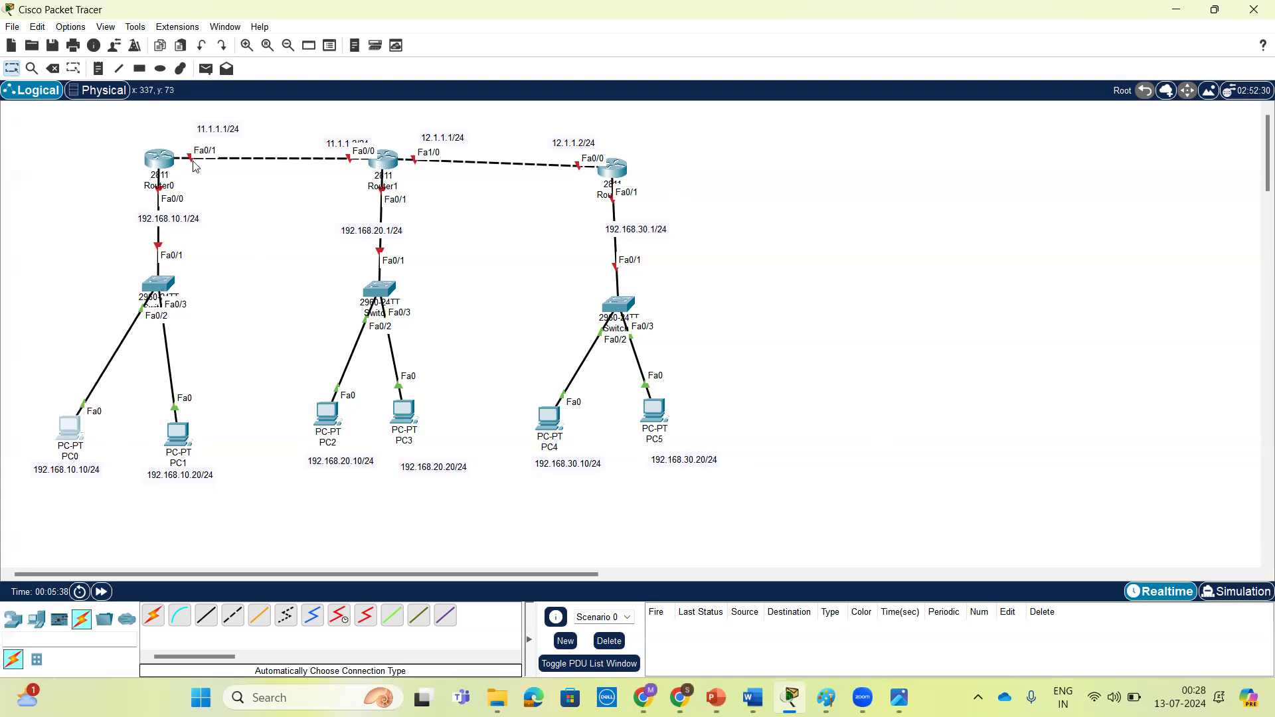
drag(332, 425, 424, 435)
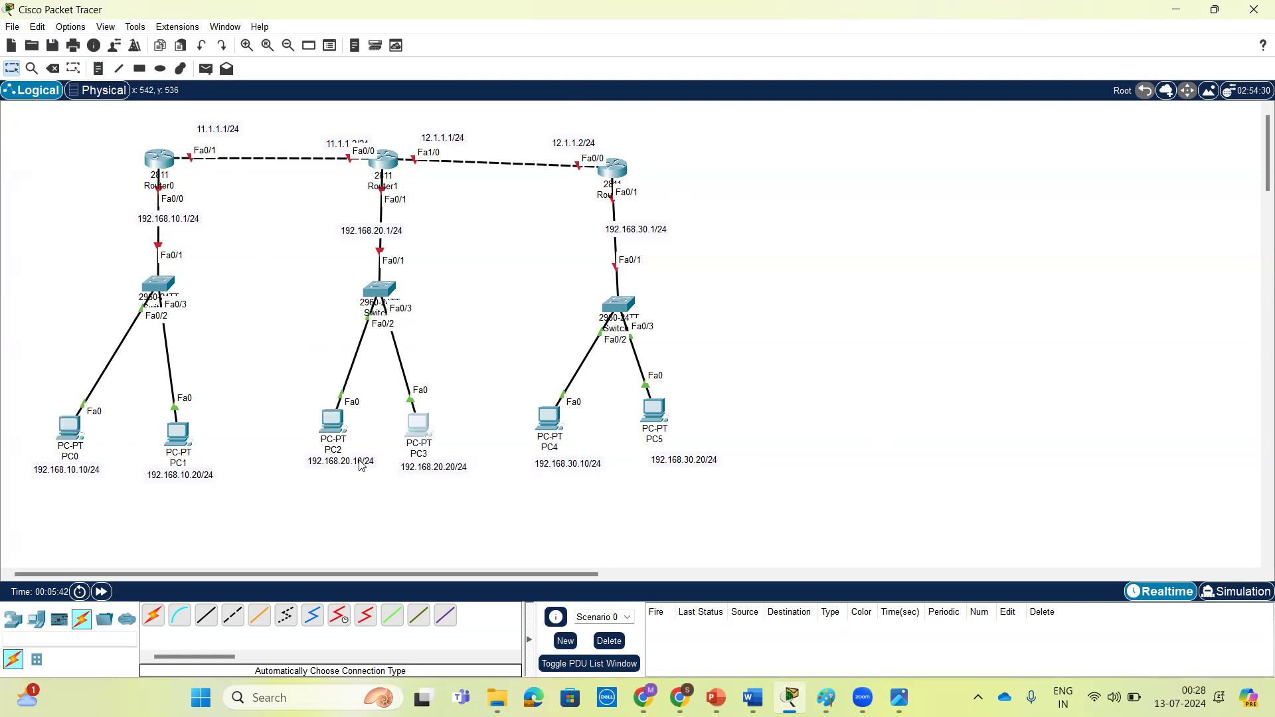
drag(339, 421, 336, 430)
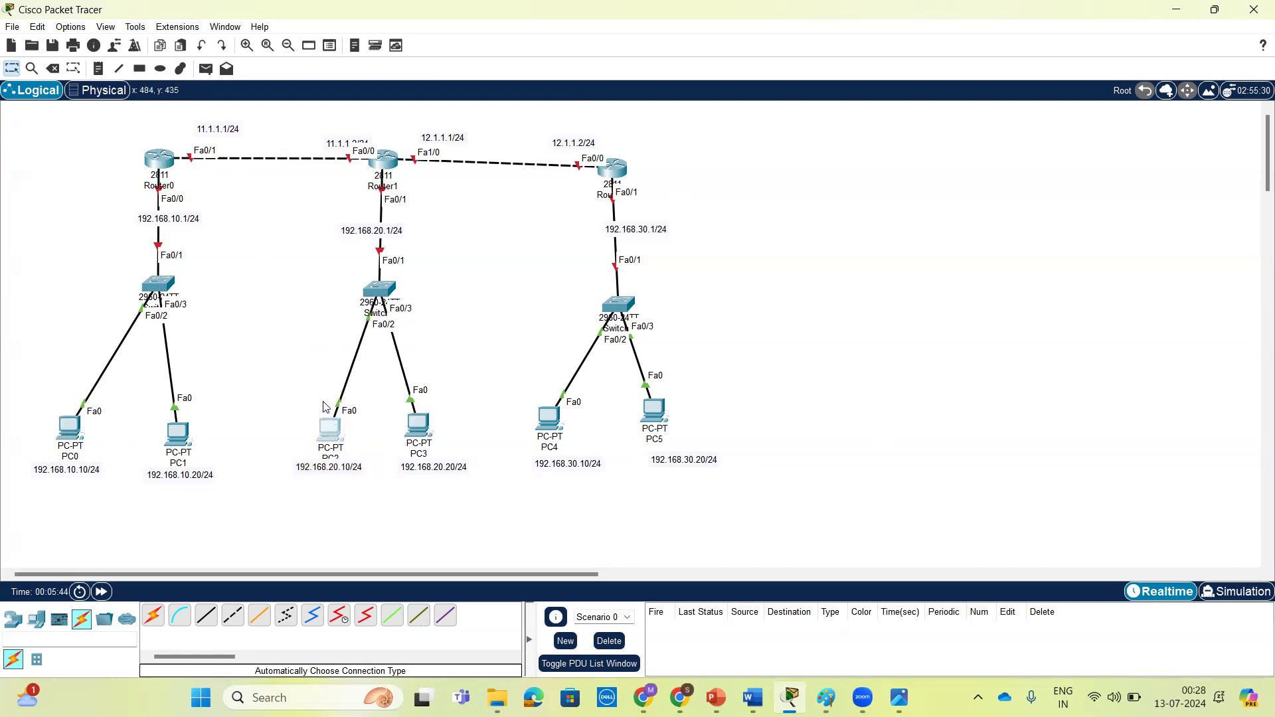
Step: Open Router0's command line beside the topology and enter global configuration mode with configure terminal
click(160, 159)
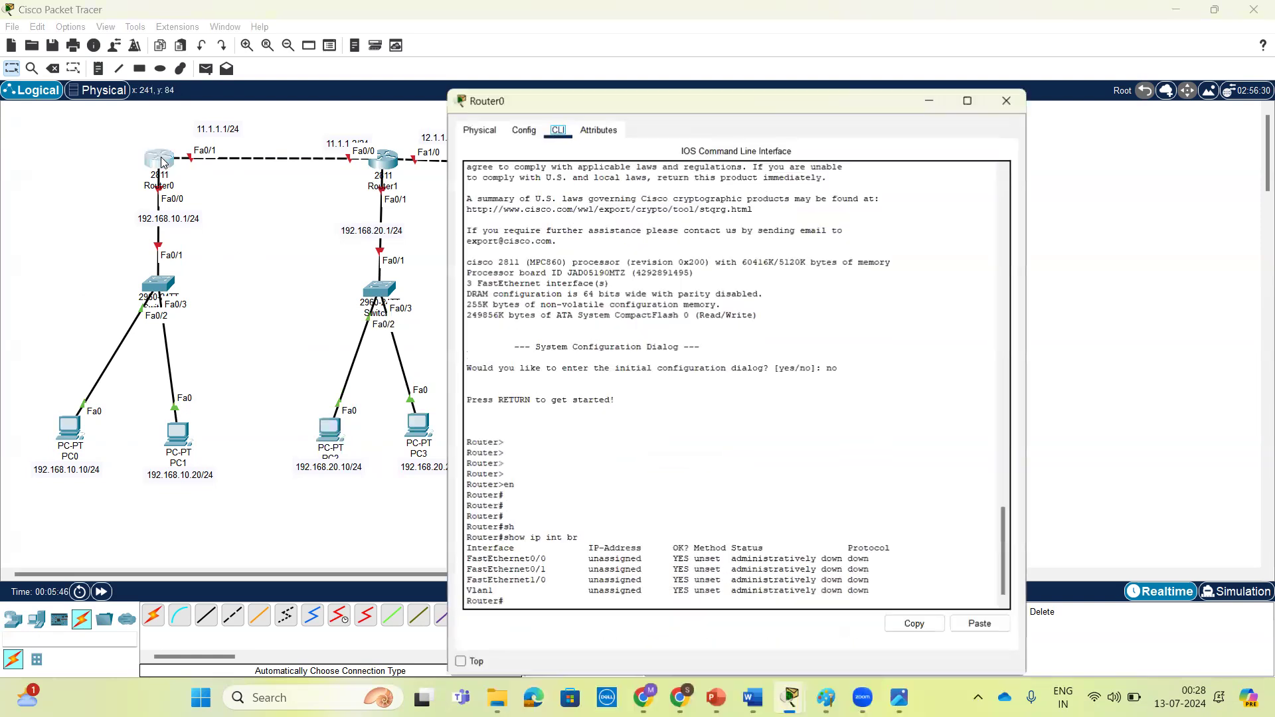
drag(690, 93, 787, 52)
key(Return)
key(Return)
key(Return)
key(Return)
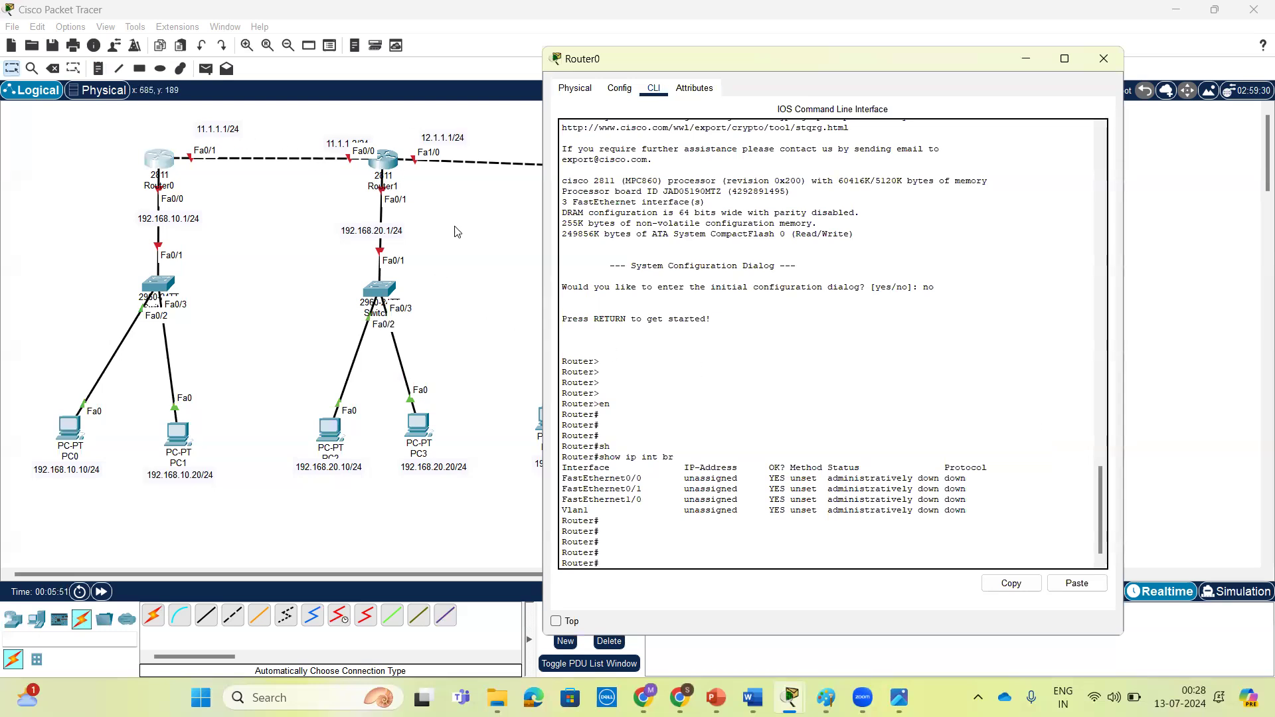
text(conf)
key(Tab)
text(t)
key(Tab)
key(Return)
key(Return)
key(Return)
key(Return)
key(Return)
key(Return)
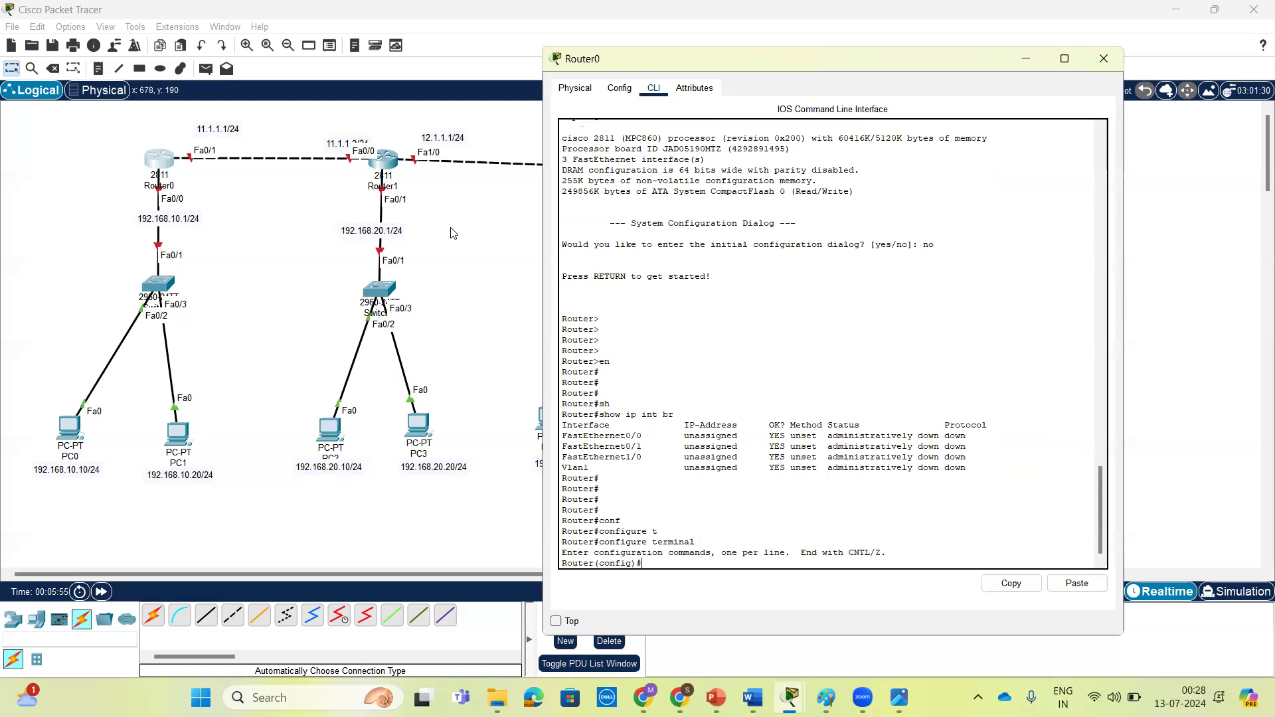
key(Return)
Step: Assign IP address 11.1.1.1 with mask 255.255.255.0 to Router0's interface fastEthernet 0/1
text(int)
key(Tab)
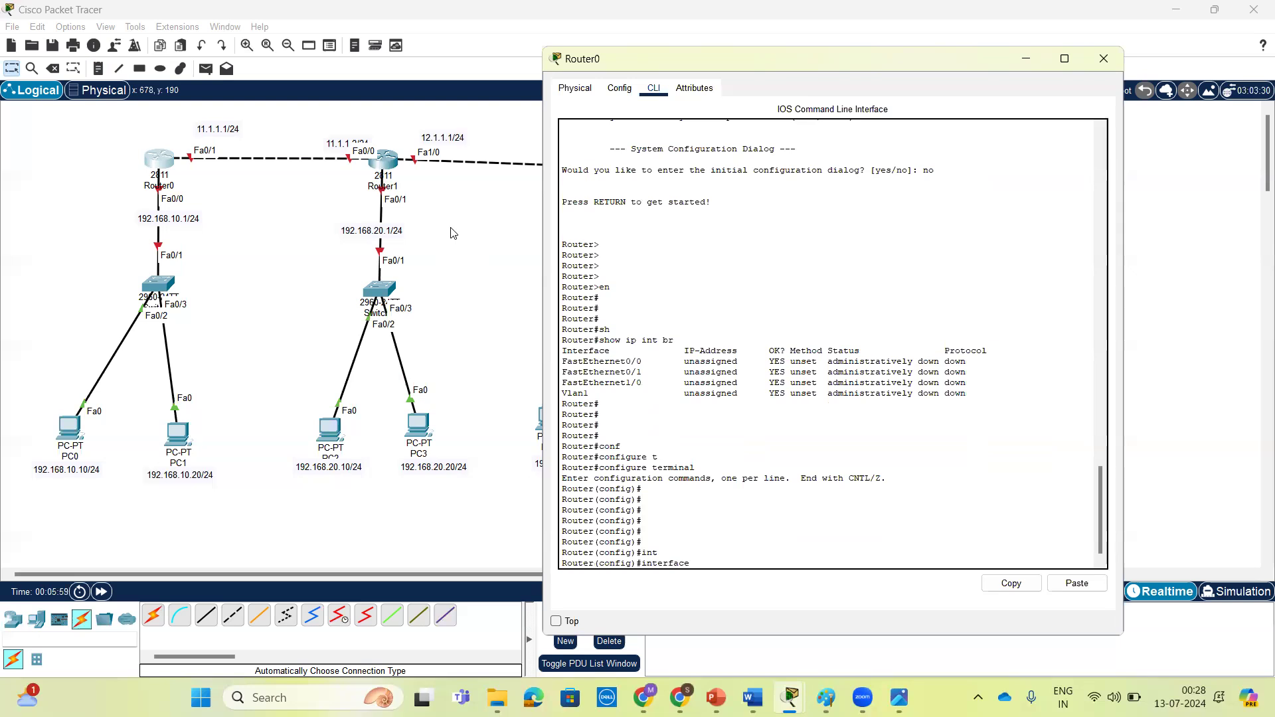
text(f)
key(Tab)
text(0/1)
key(Return)
key(Return)
key(Return)
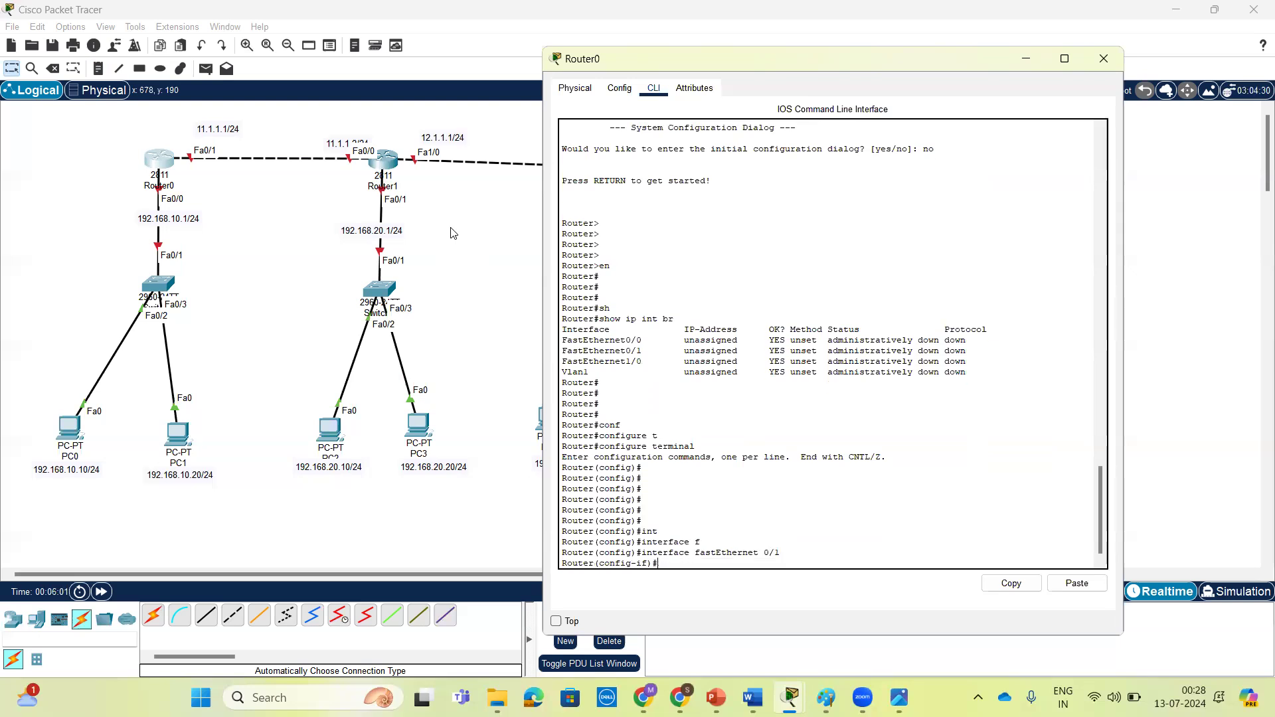
text(ip add)
key(Tab)
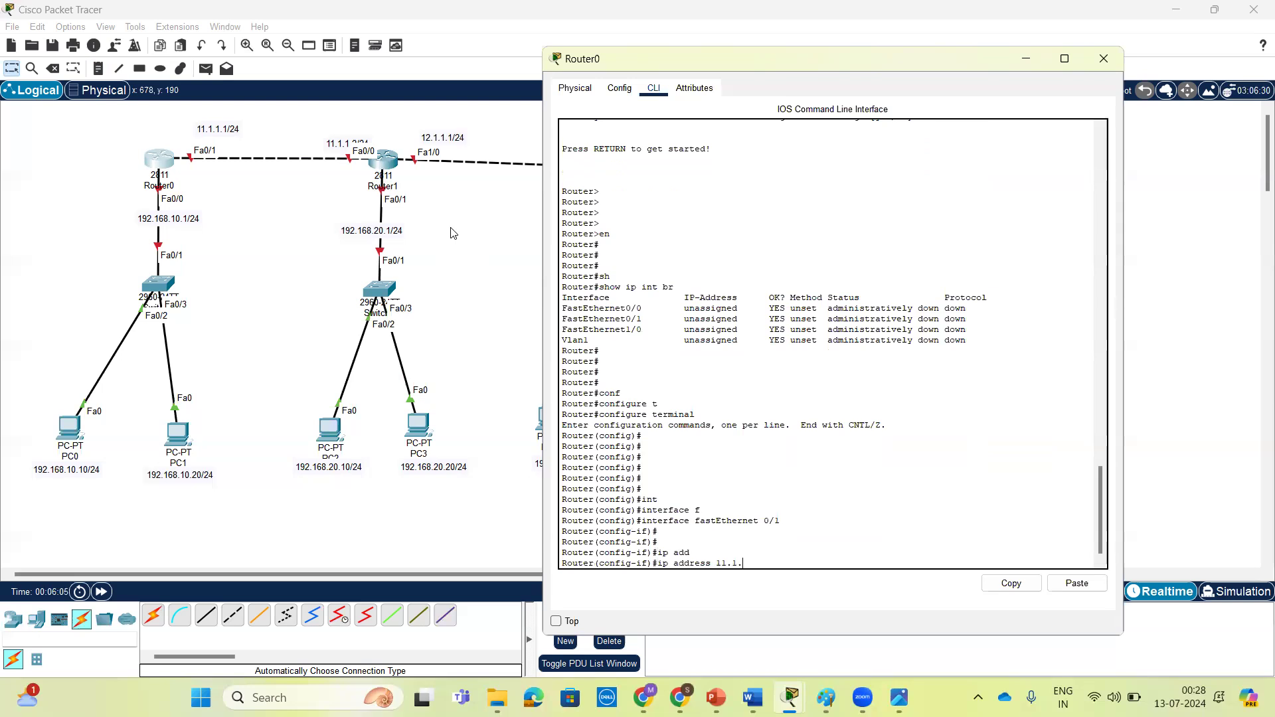
text(11.1.1.1 255.255.255.0)
key(Return)
Step: Enable Router0's fastEthernet 0/1 with no shutdown and exit to global configuration mode
text(no sh)
key(Tab)
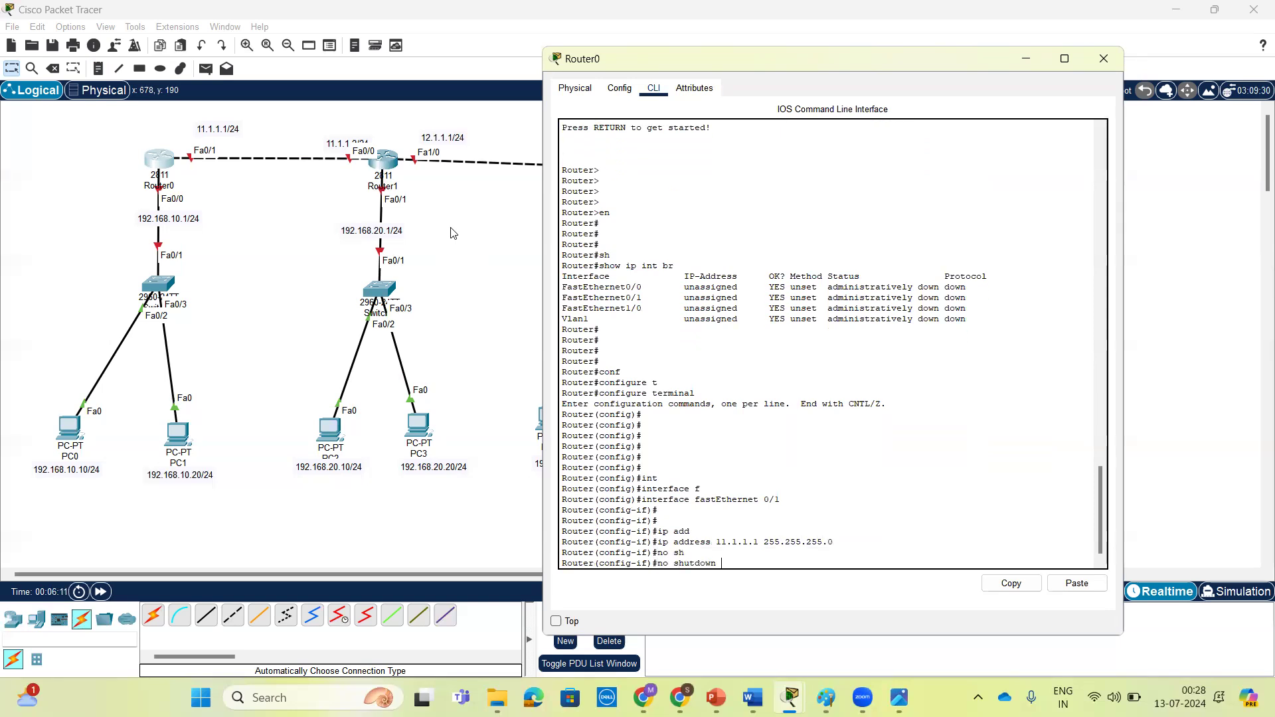
key(Return)
key(Return)
key(Return)
key(Return)
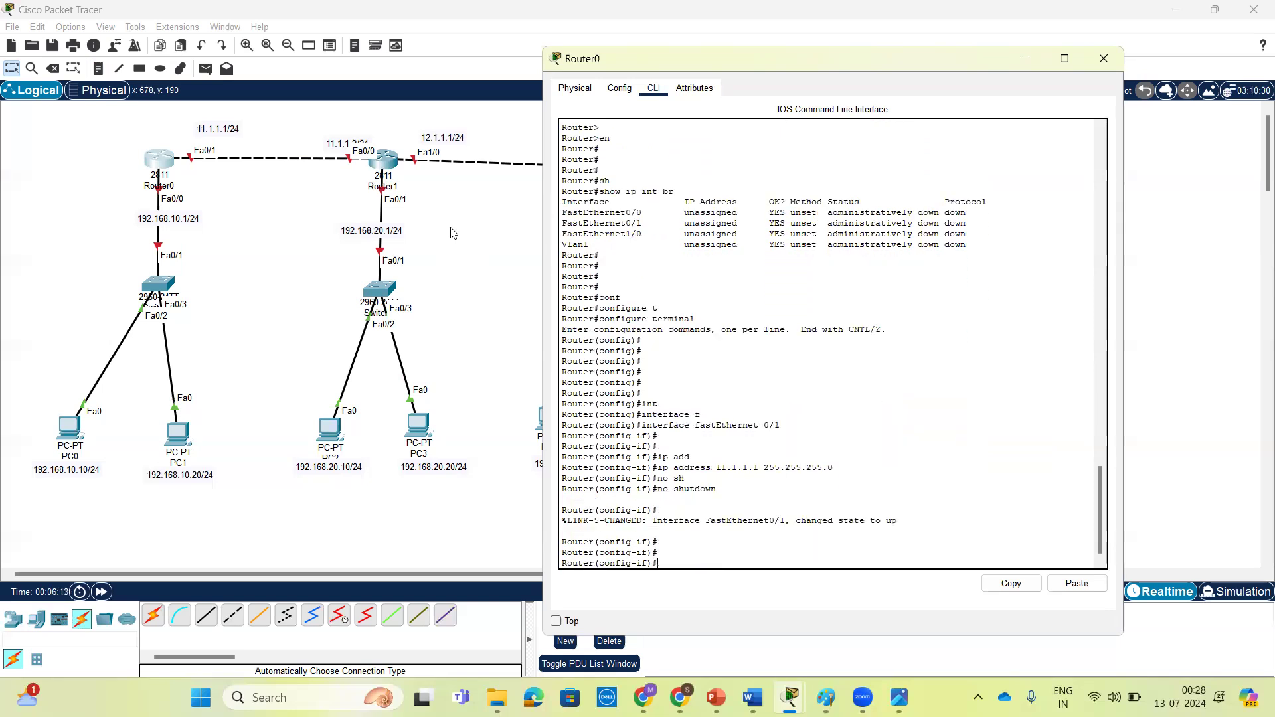
text(ex)
key(Return)
Step: Assign IP address 192.168.10.1 with mask 255.255.255.0 to Router0's interface fastEthernet 0/0 and exit the interface
text(int)
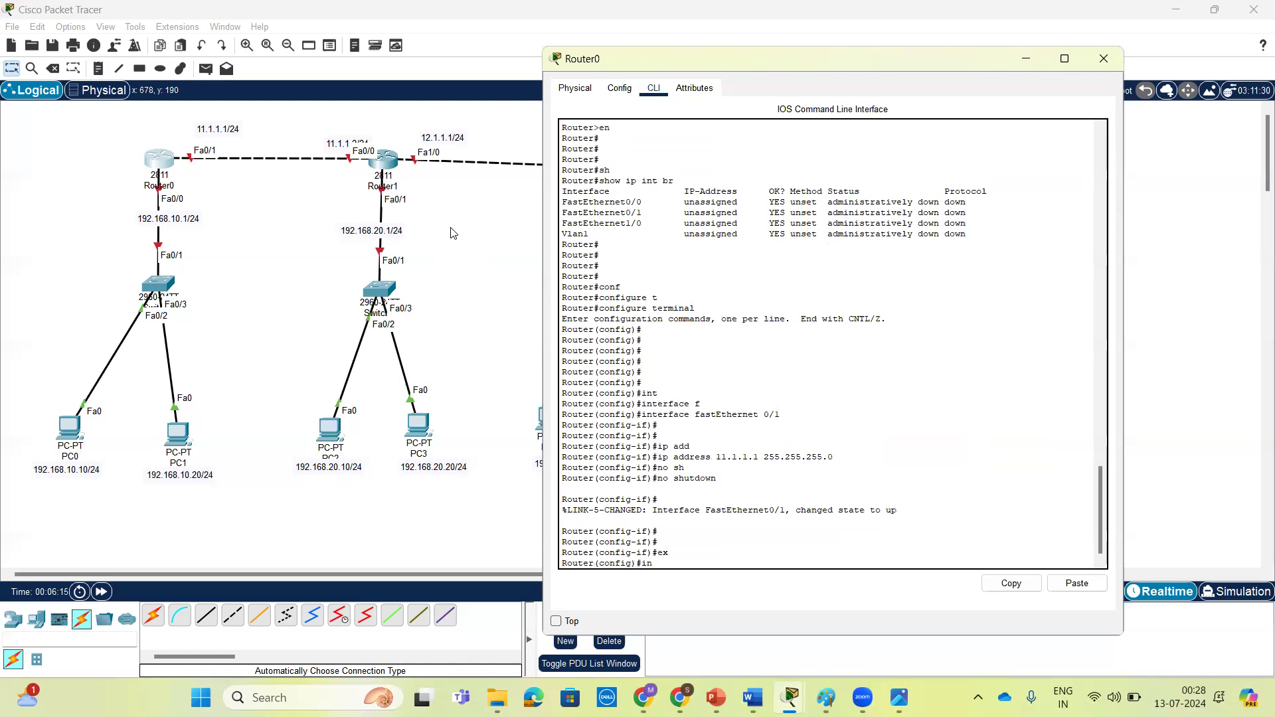
key(Tab)
text(f)
key(Tab)
text(0/0)
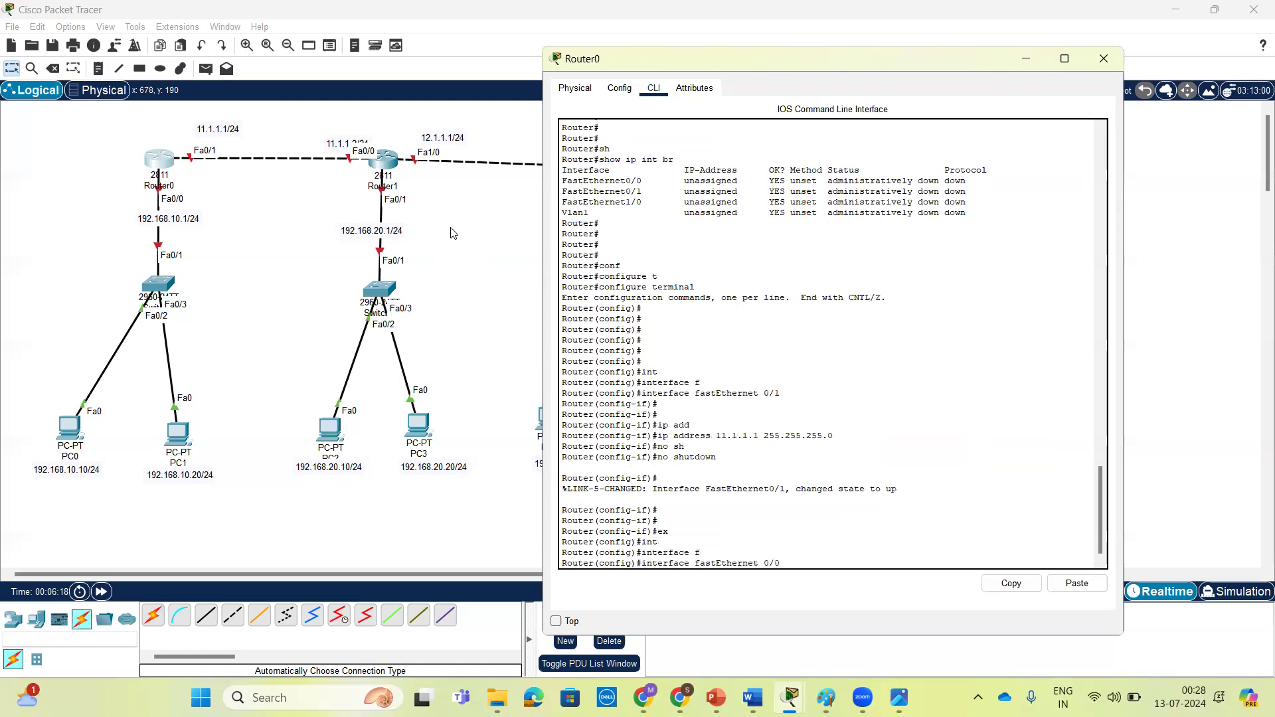
key(Return)
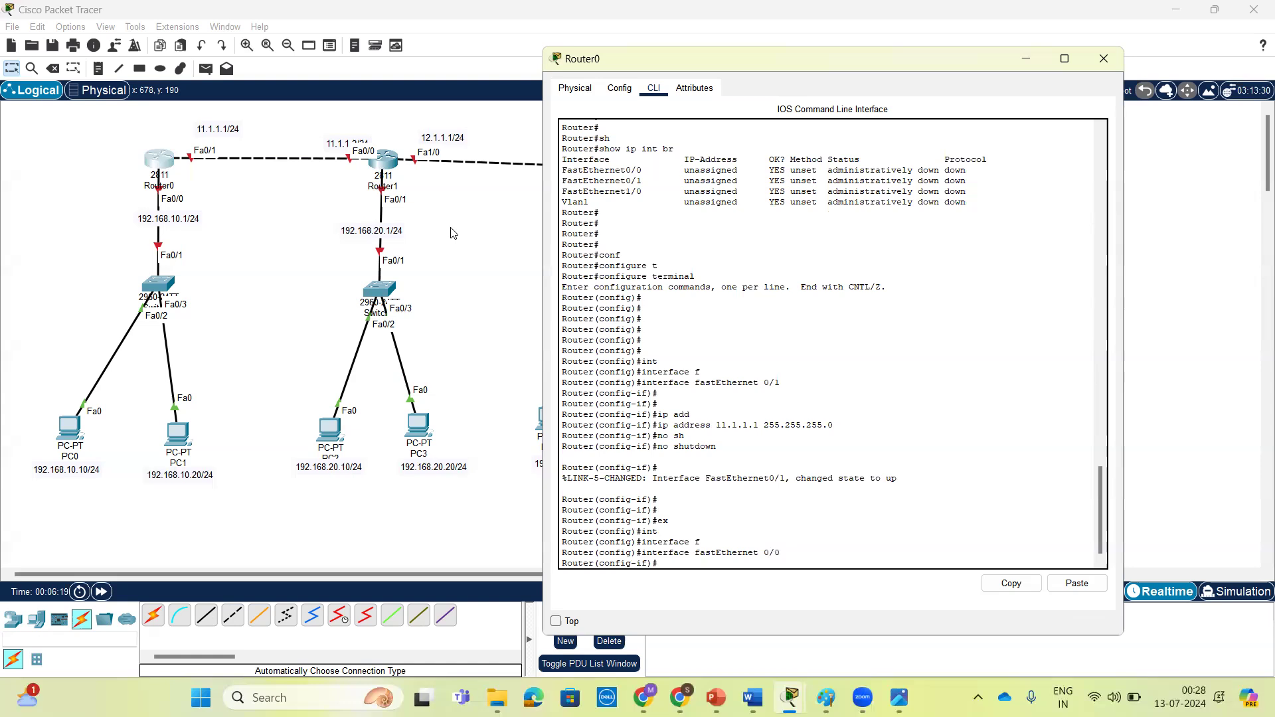
text(ip ad)
key(Tab)
text(192.168.10.1 )
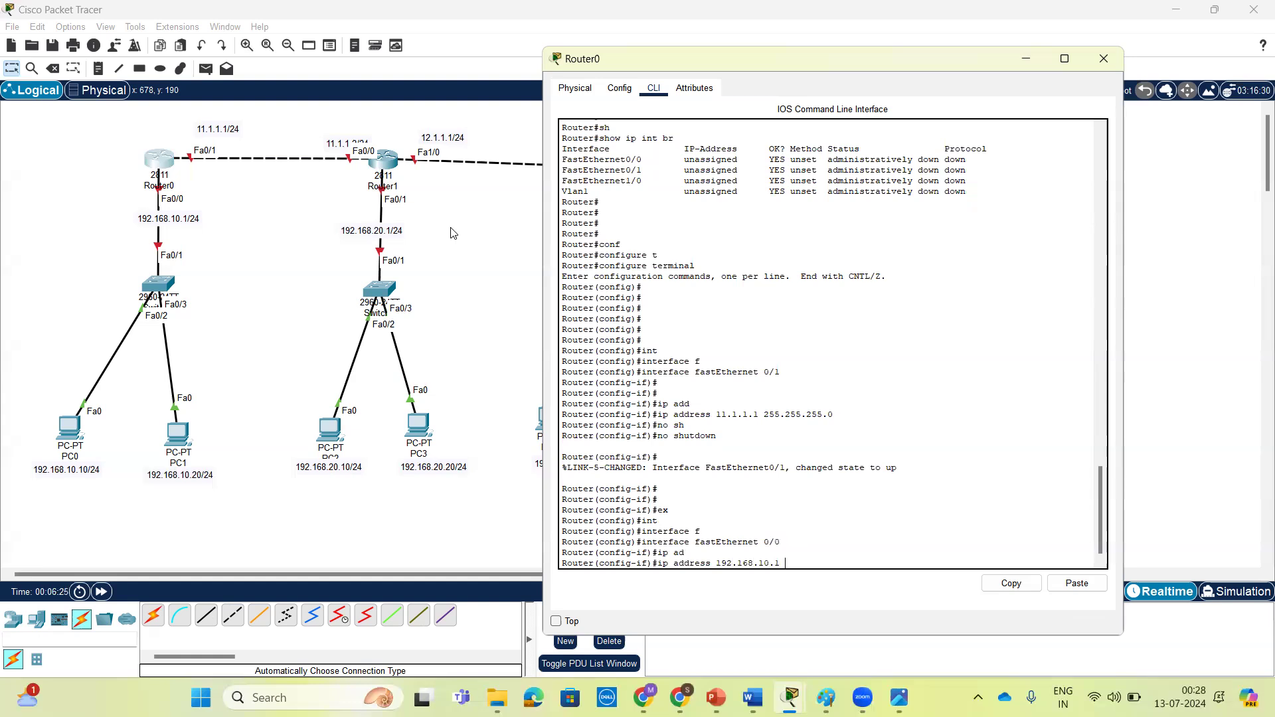
text(255.255.255.0)
key(Return)
key(Return)
key(Return)
key(Return)
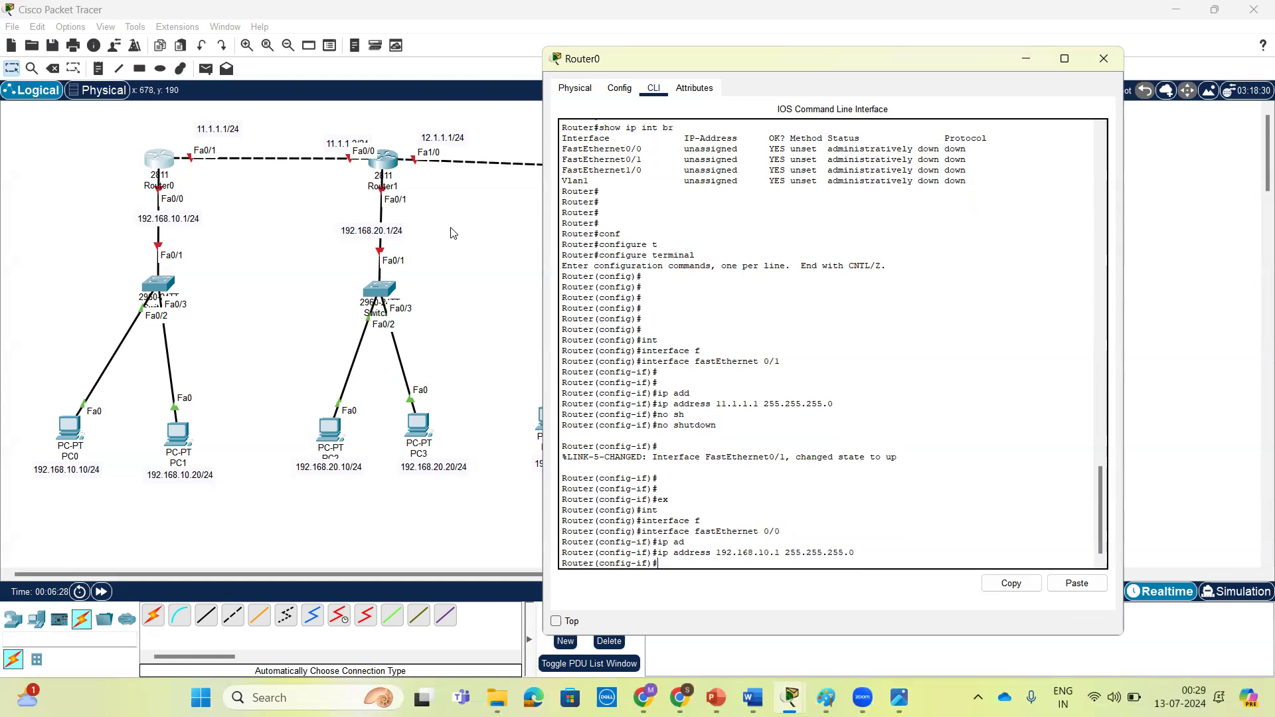
text(ex)
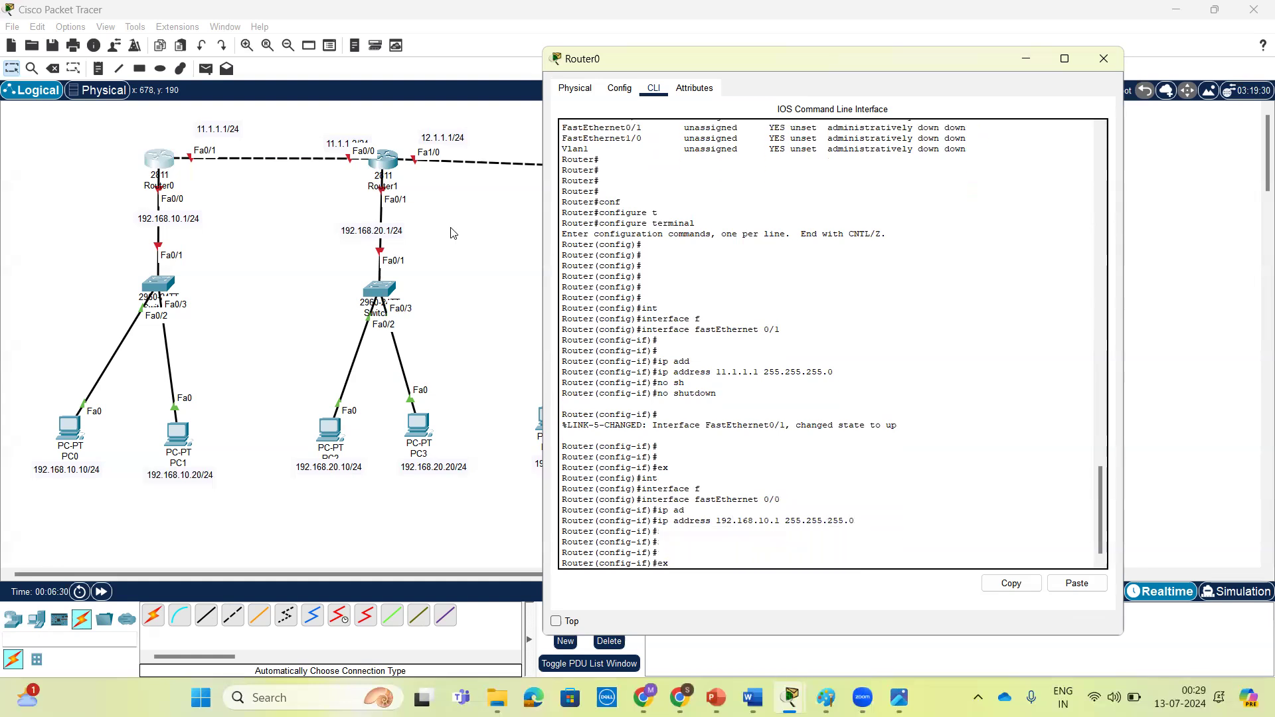
key(Return)
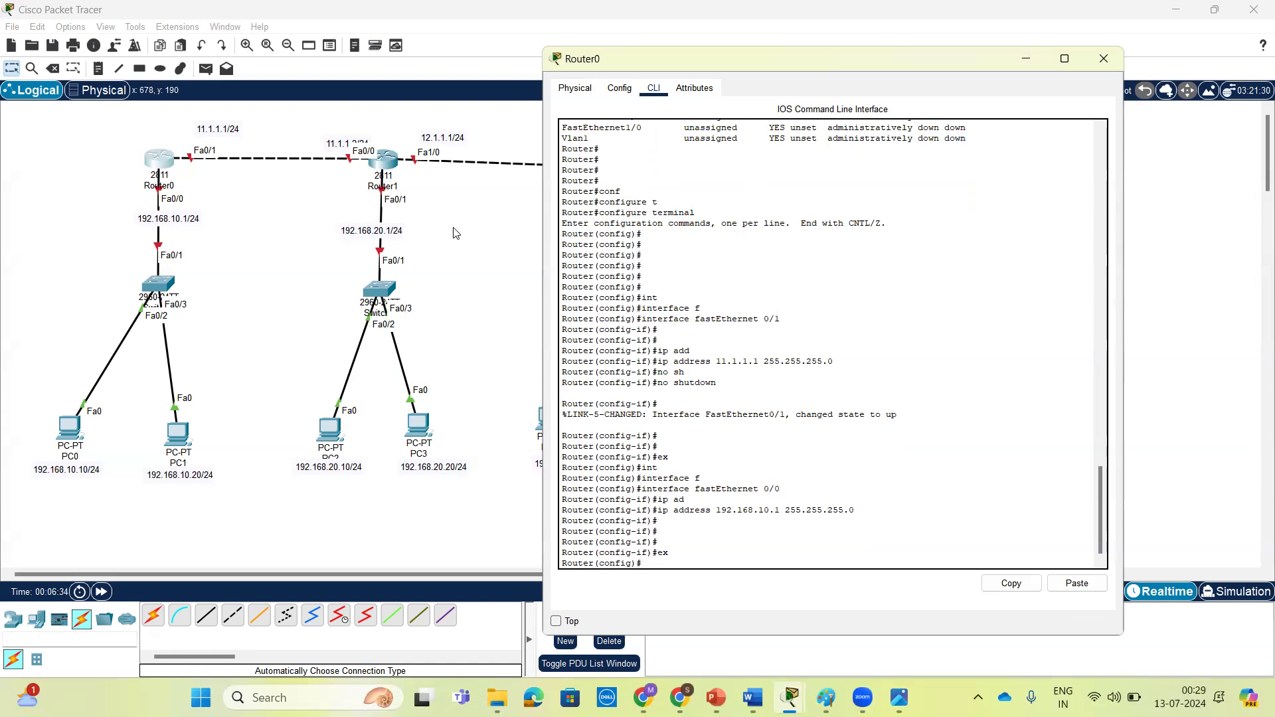
Step: Re-enter Router0's interface fastEthernet 0/0, enable it with no shutdown and exit to global configuration mode
text(ex)
key(Up)
key(Up)
key(Up)
key(Return)
text(no s)
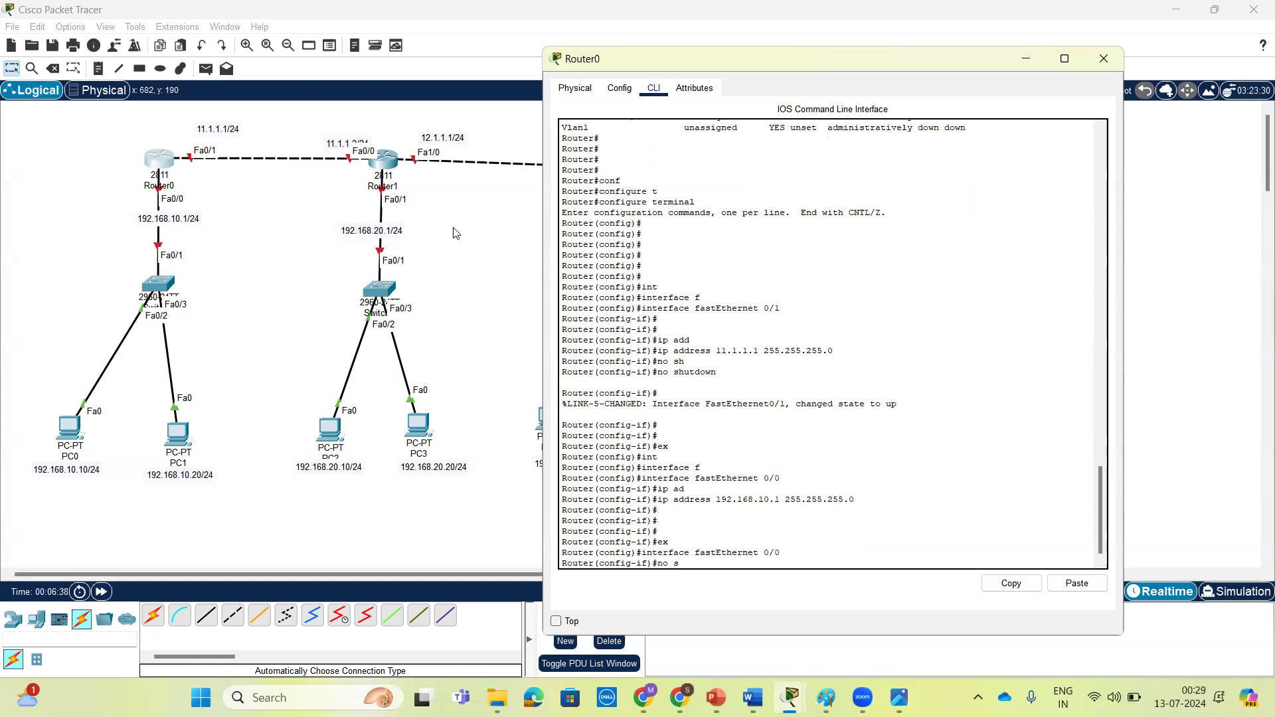
text(h)
key(Tab)
key(Return)
key(Return)
key(Return)
key(Return)
key(Return)
key(Return)
key(Return)
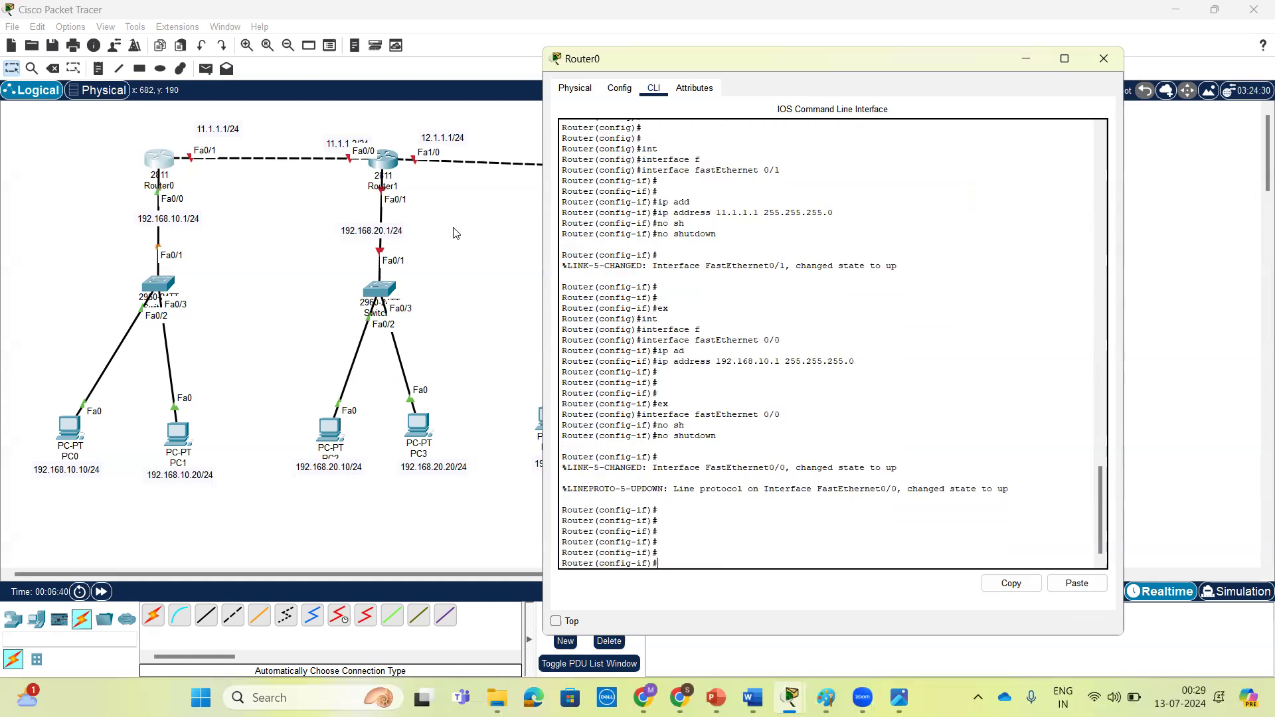
text(ex)
key(Return)
key(Return)
key(Return)
key(Return)
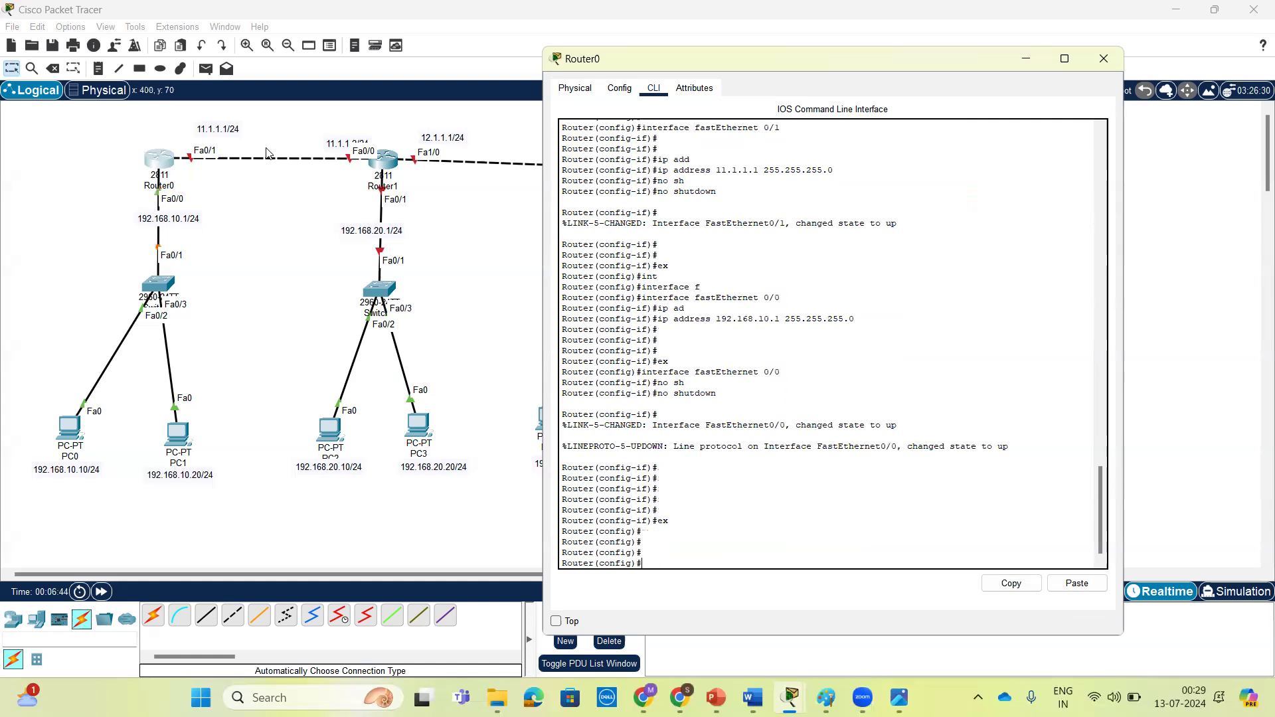
Step: Open Router1's command line and answer no to the initial configuration dialog to reach the Router> prompt
click(384, 166)
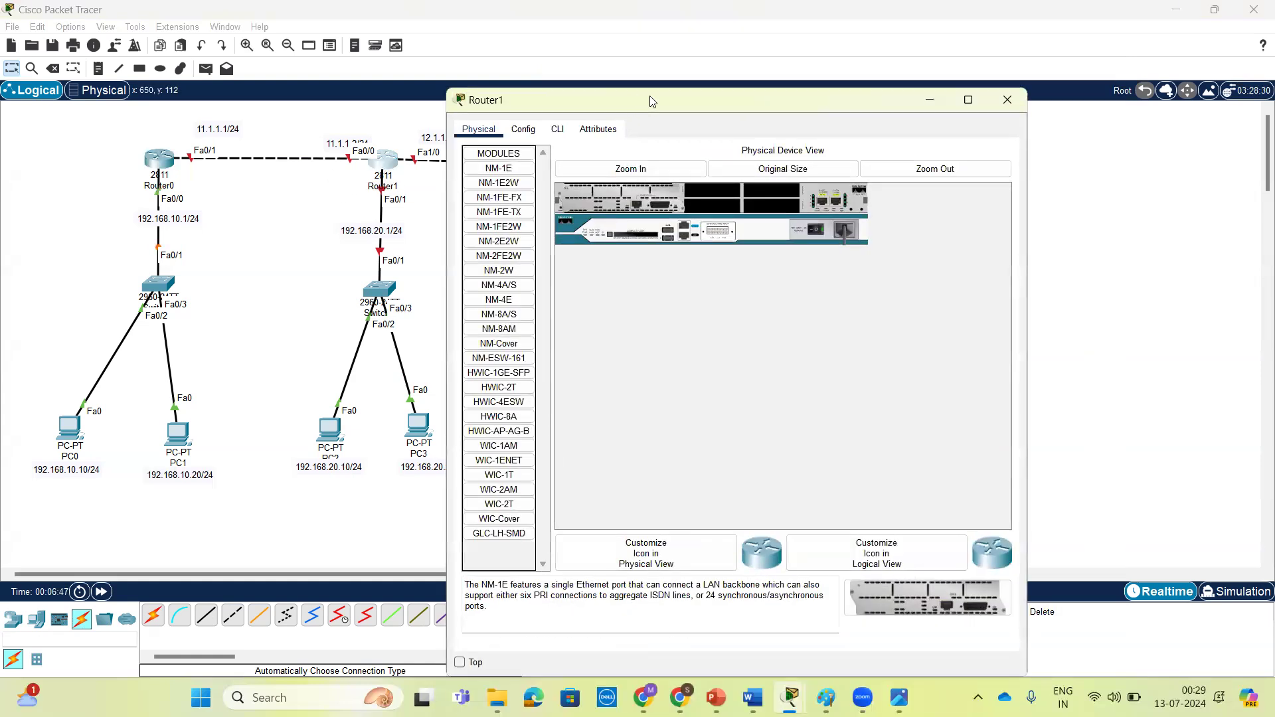
drag(649, 99, 848, 73)
click(756, 102)
key(Return)
key(Return)
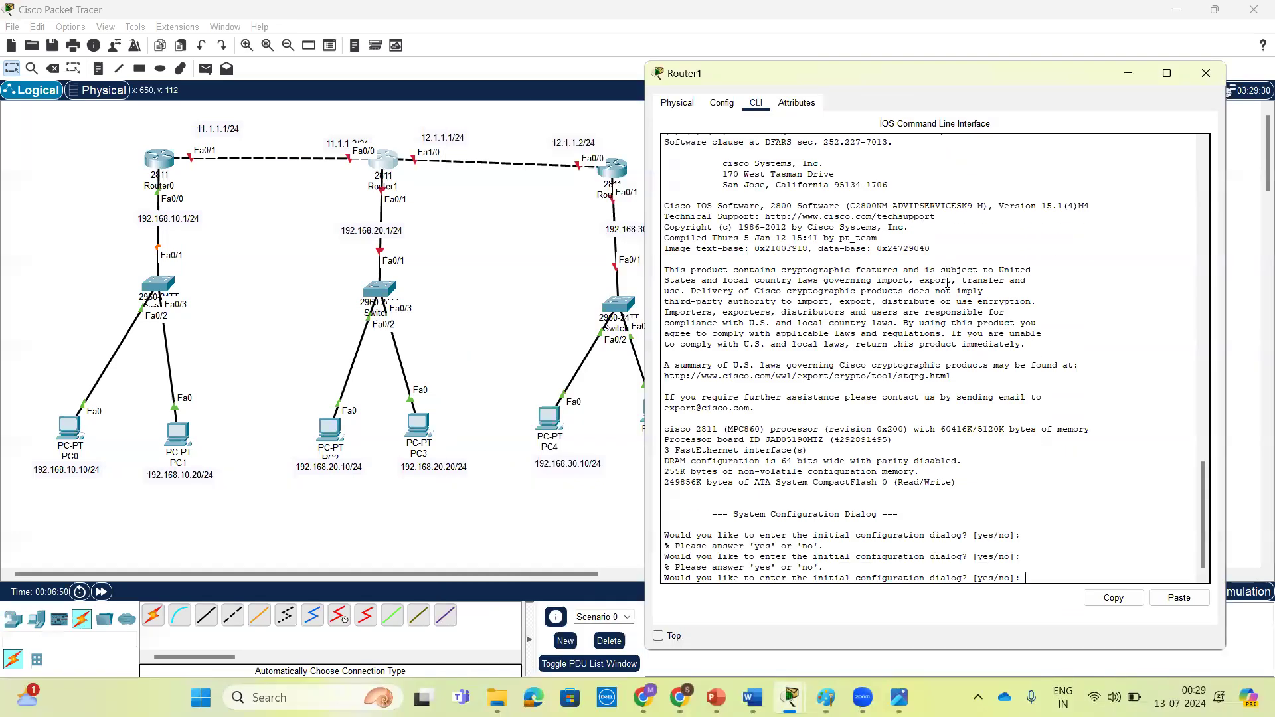
text(no)
key(Return)
key(Return)
key(Return)
key(Return)
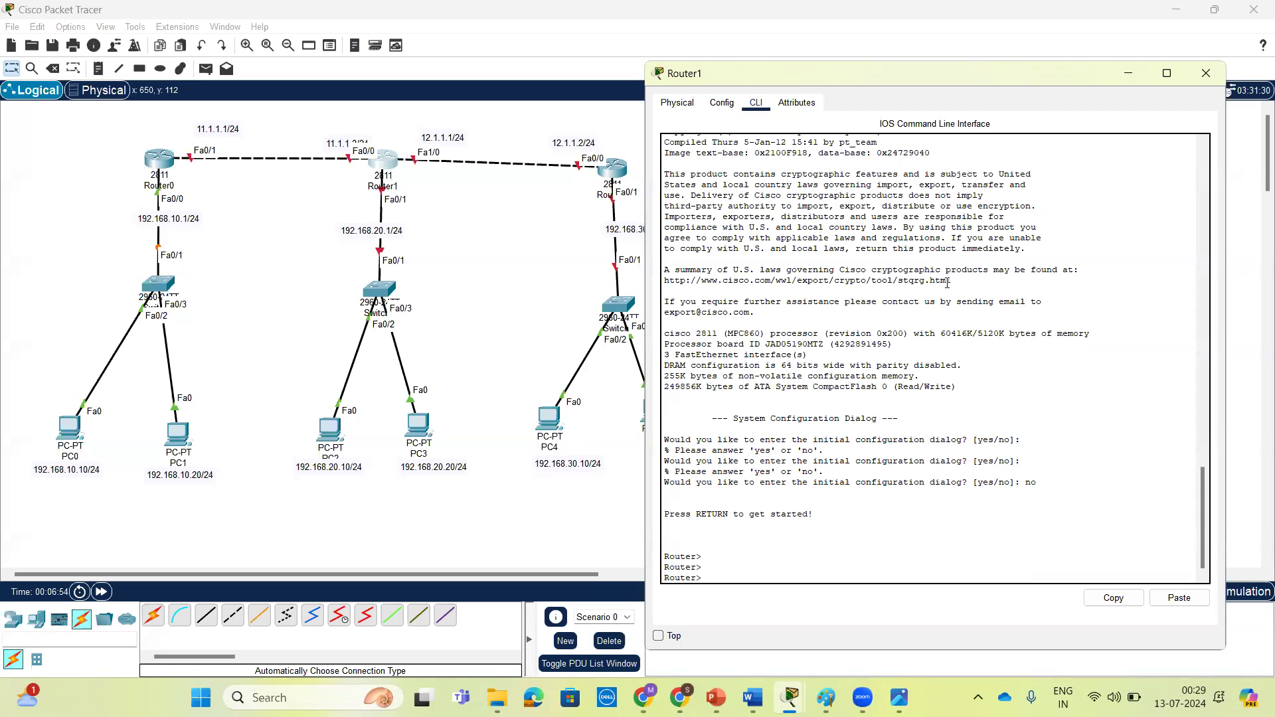
Step: Enter privileged EXEC mode on Router1 and switch to global configuration mode with conf terminal
text(en)
key(Return)
key(Return)
key(Return)
text(conft)
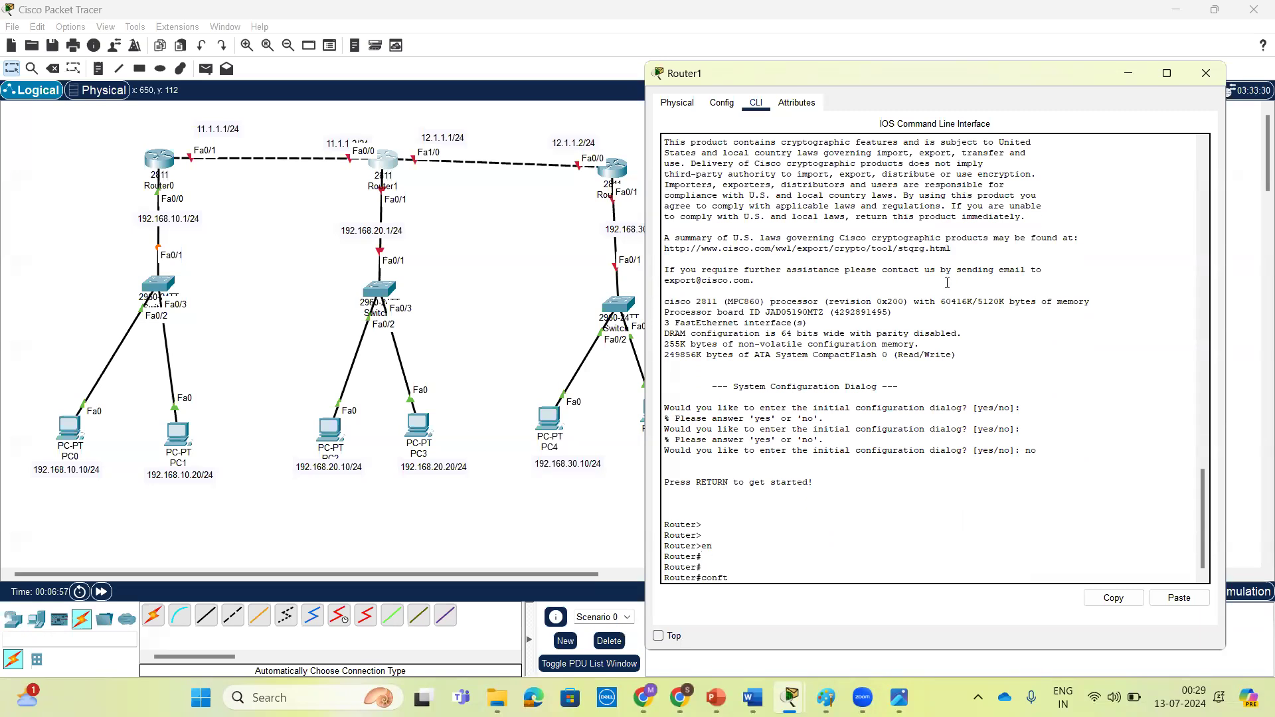
key(Tab)
text(t)
key(Return)
key(Return)
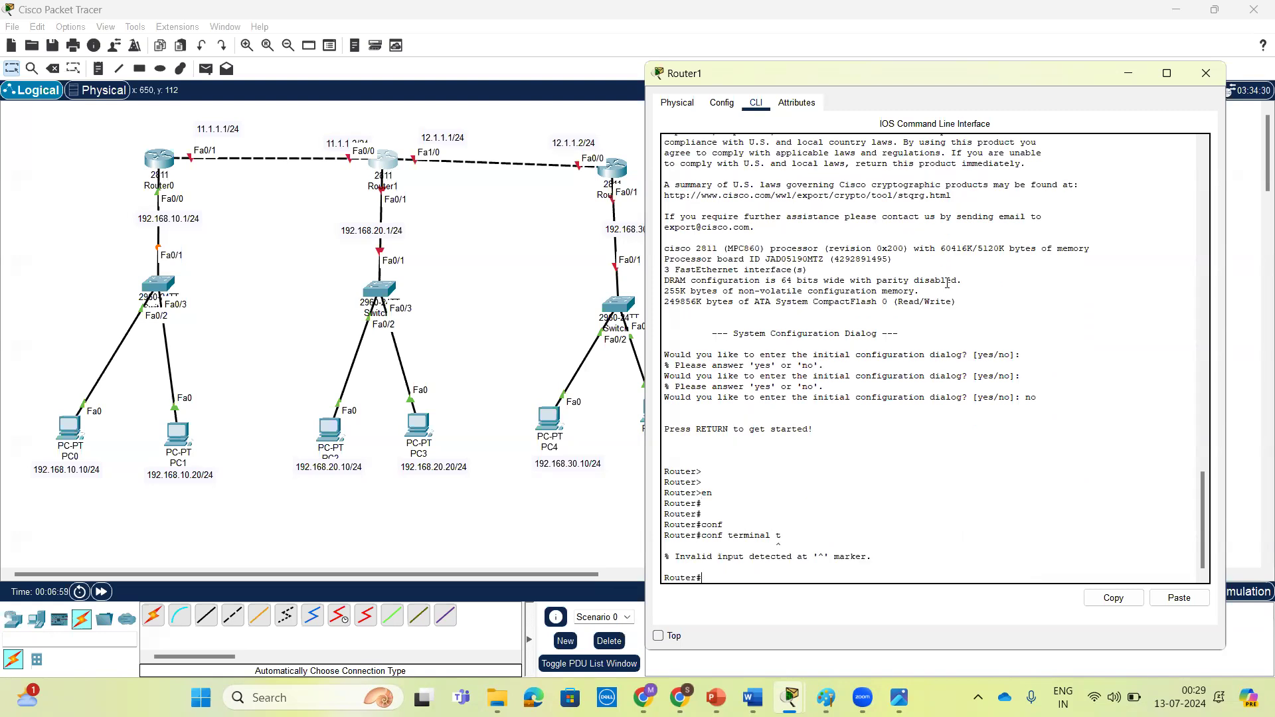
key(Up)
key(BackSpace)
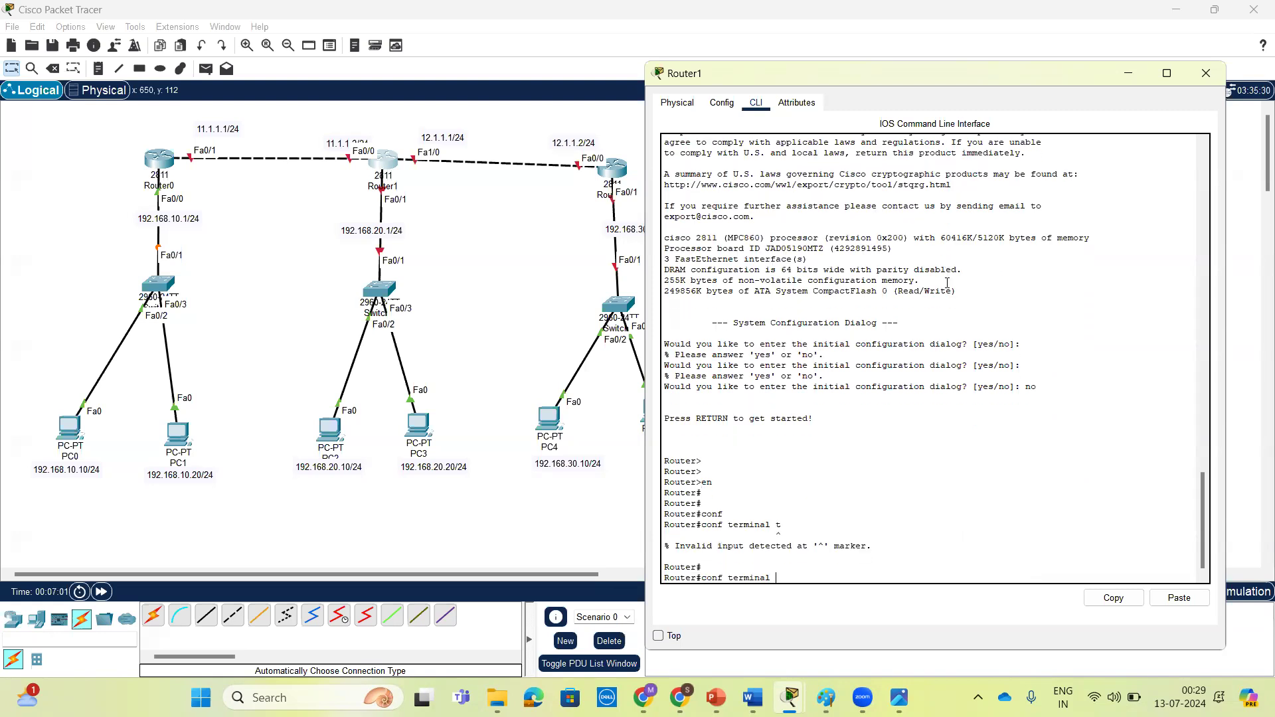
key(Return)
key(Return)
key(Return)
key(Return)
Step: Assign IP address 11.1.1.2 with mask 255.255.255.0 to Router1's interface fastEthernet 0/0
text(int)
key(Tab)
text(f)
key(Tab)
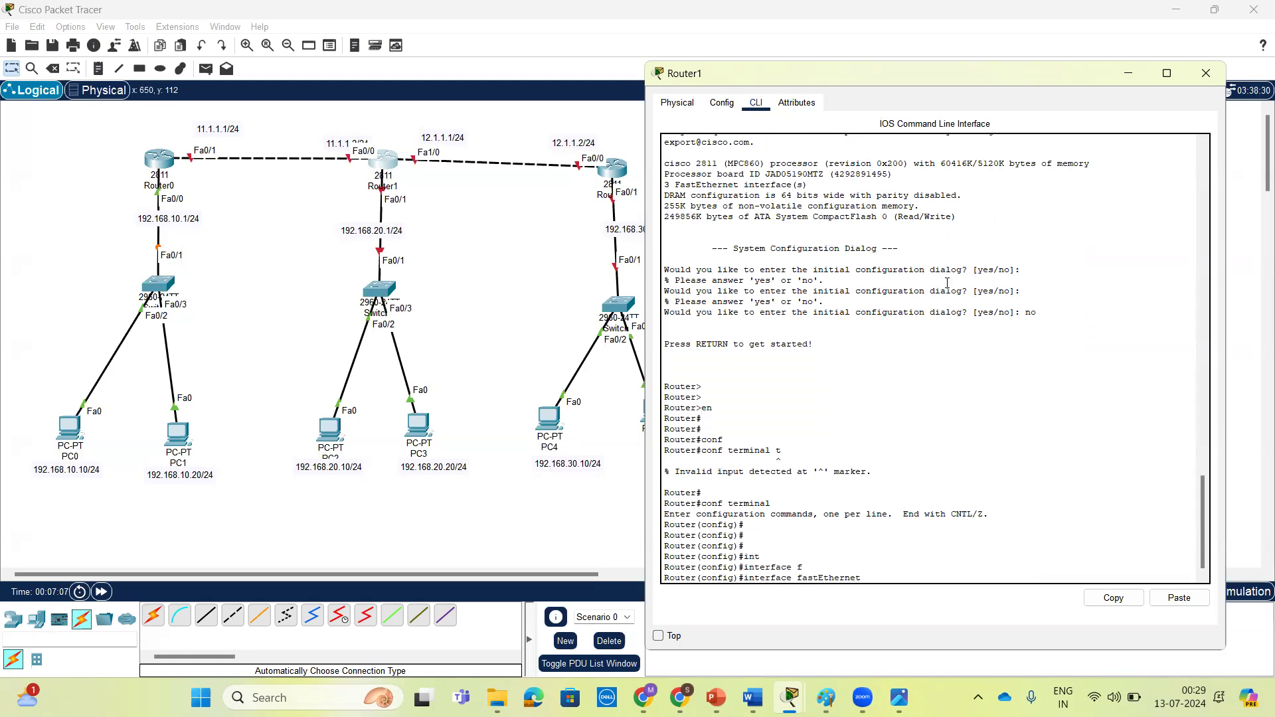
text(0/0)
key(Return)
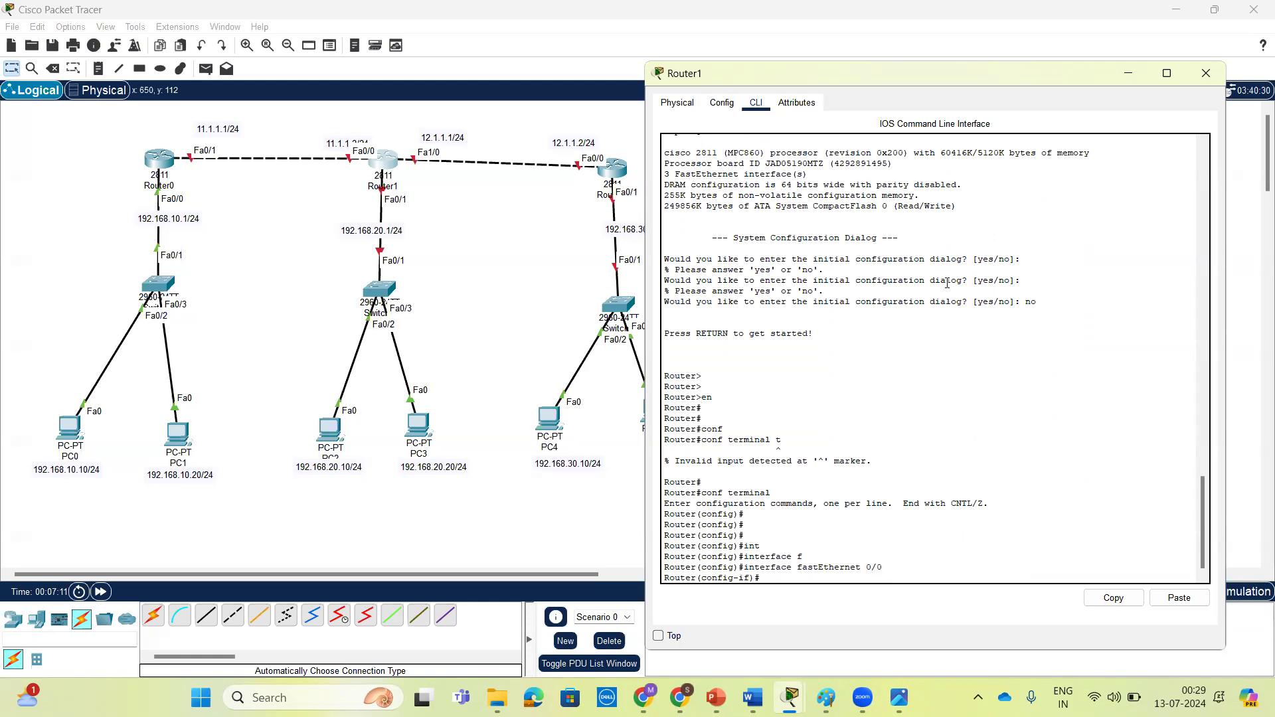
key(Return)
key(Return)
text(ip add)
key(Tab)
text(1)
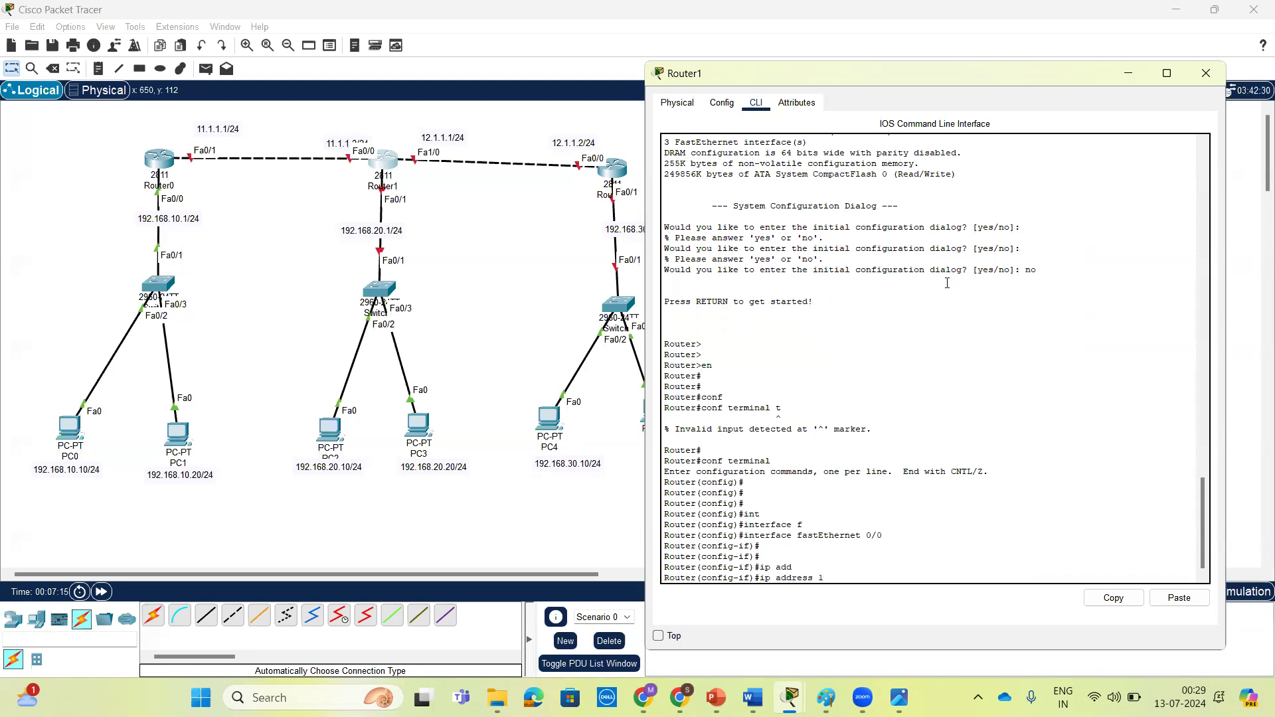
text(1.1.1.2 255.255.255.0)
key(Return)
Step: Enable Router1's fastEthernet 0/0 with no shutdown and exit to global configuration mode
text(no sh)
key(Tab)
key(Return)
key(Return)
key(Return)
key(Return)
key(Return)
text(ex)
key(Return)
key(Return)
key(Return)
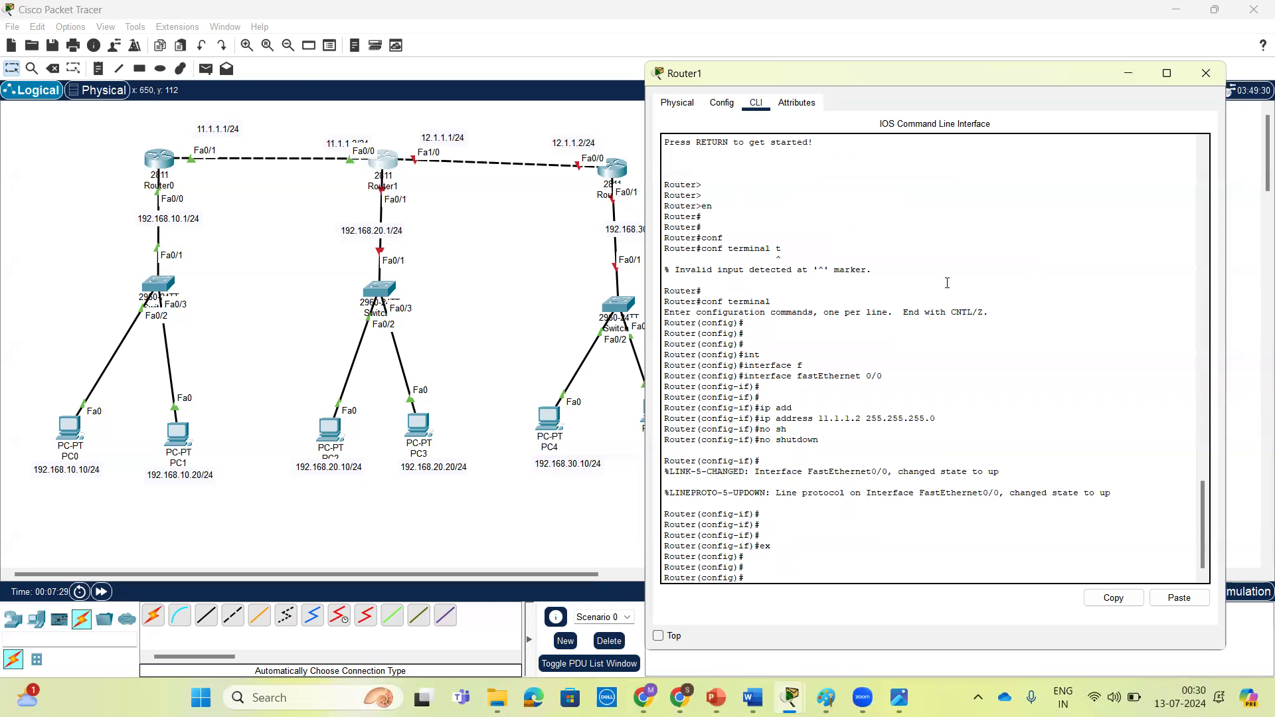
Step: Assign IP address 12.1.1.1 with mask 255.255.255.0 to Router1's interface fastEthernet 1/0
text(int)
key(Tab)
text(f)
key(Tab)
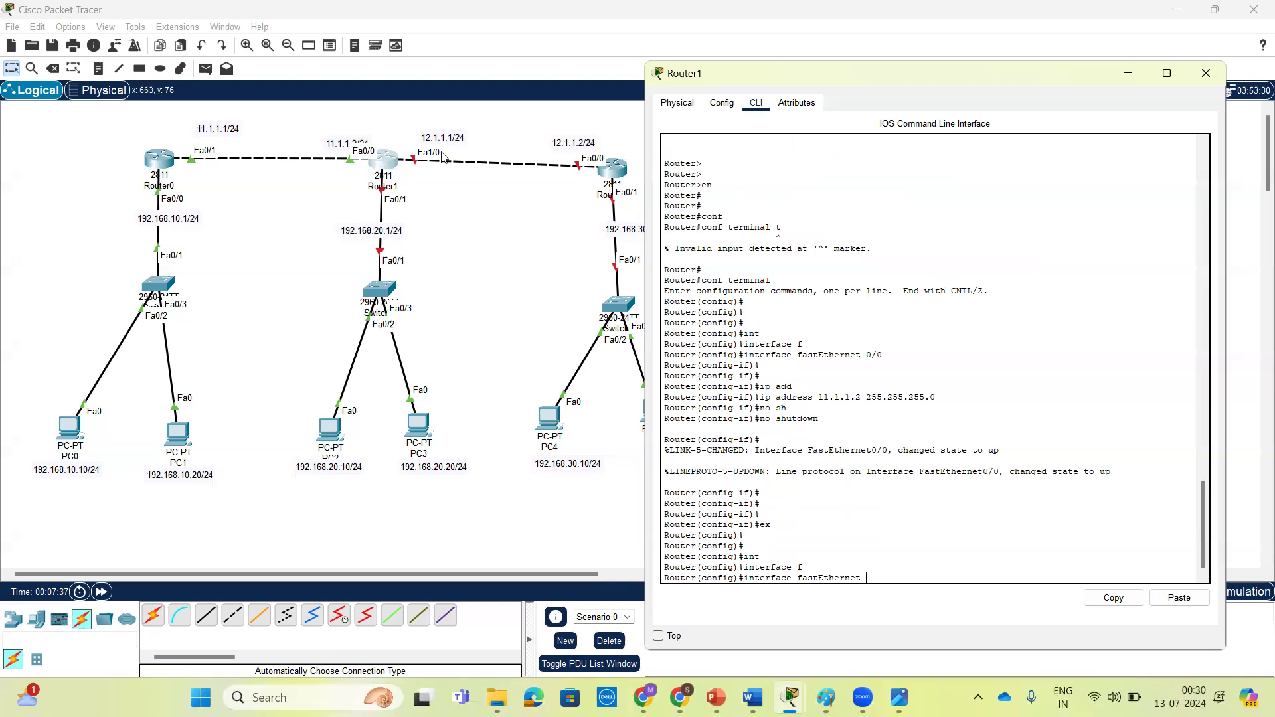
text(1/0)
key(Return)
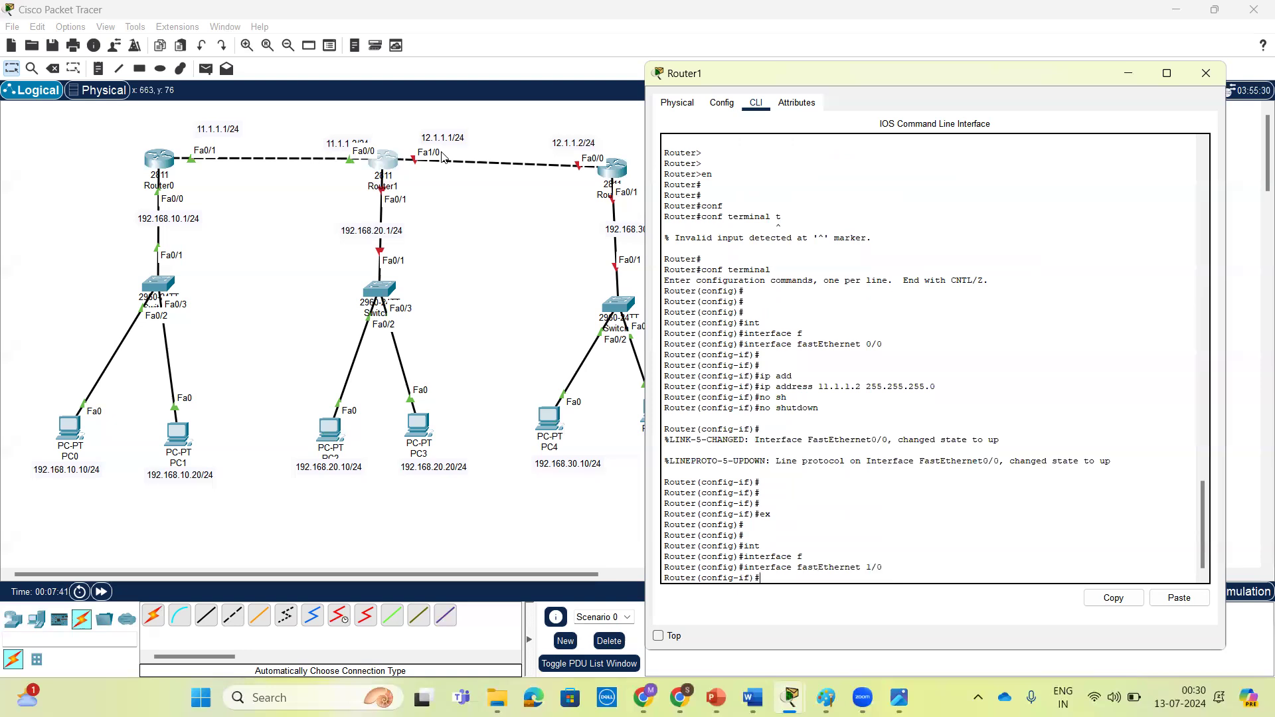
text(ip ad)
key(Tab)
text(12.1.1.1 255.255.255.0)
key(Return)
key(Return)
key(Return)
Step: Enable Router1's fastEthernet 1/0 with no shutdown and exit to global configuration mode
text(noo=)
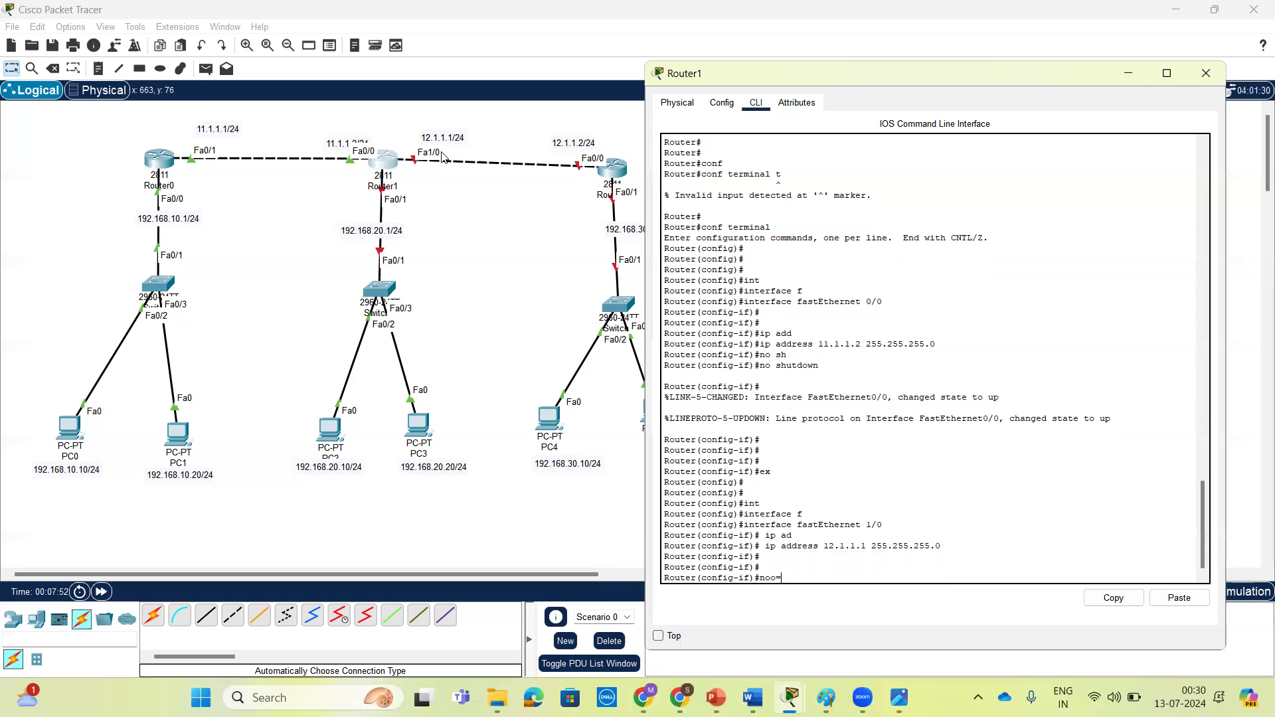
text(h)
key(Tab)
key(Return)
key(Return)
key(Return)
text(ex)
key(Return)
key(Return)
key(Return)
Step: Assign IP address 192.168.20.1 with mask 255.255.255.0 to Router1's interface fastEthernet 0/1
text(int)
key(Tab)
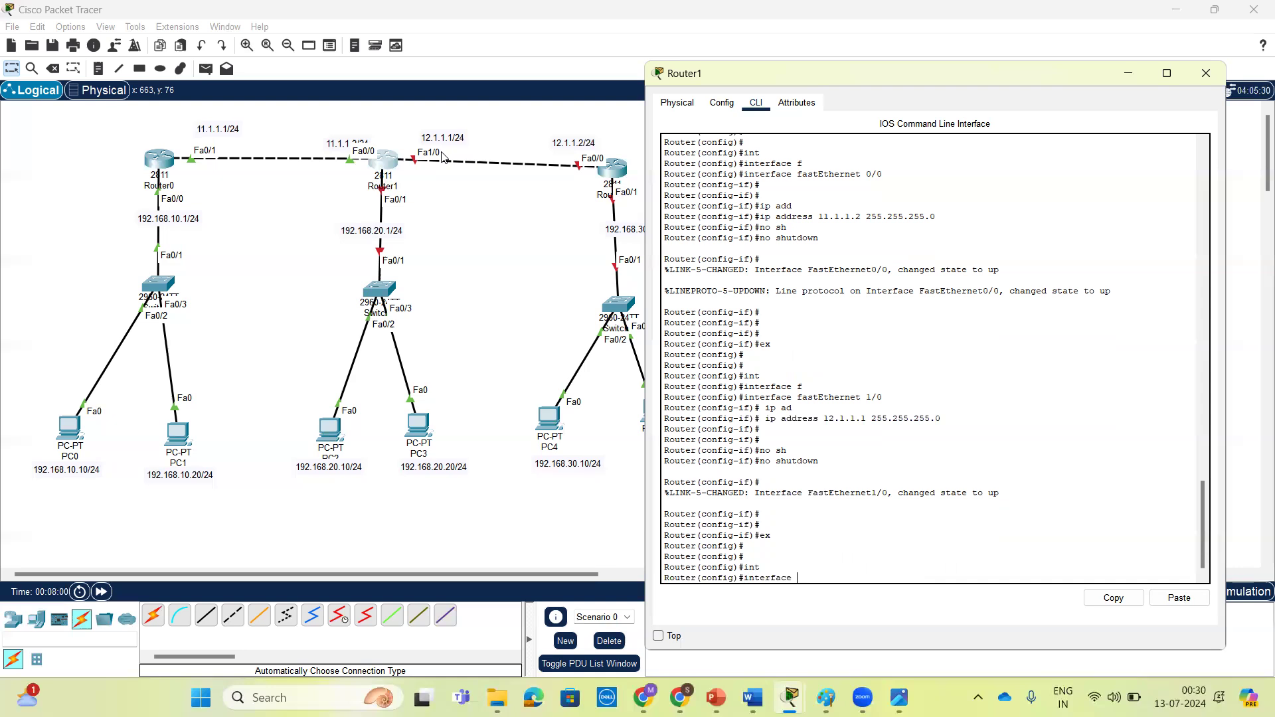
text(f)
key(Tab)
text(0/1)
key(Return)
key(Return)
key(Return)
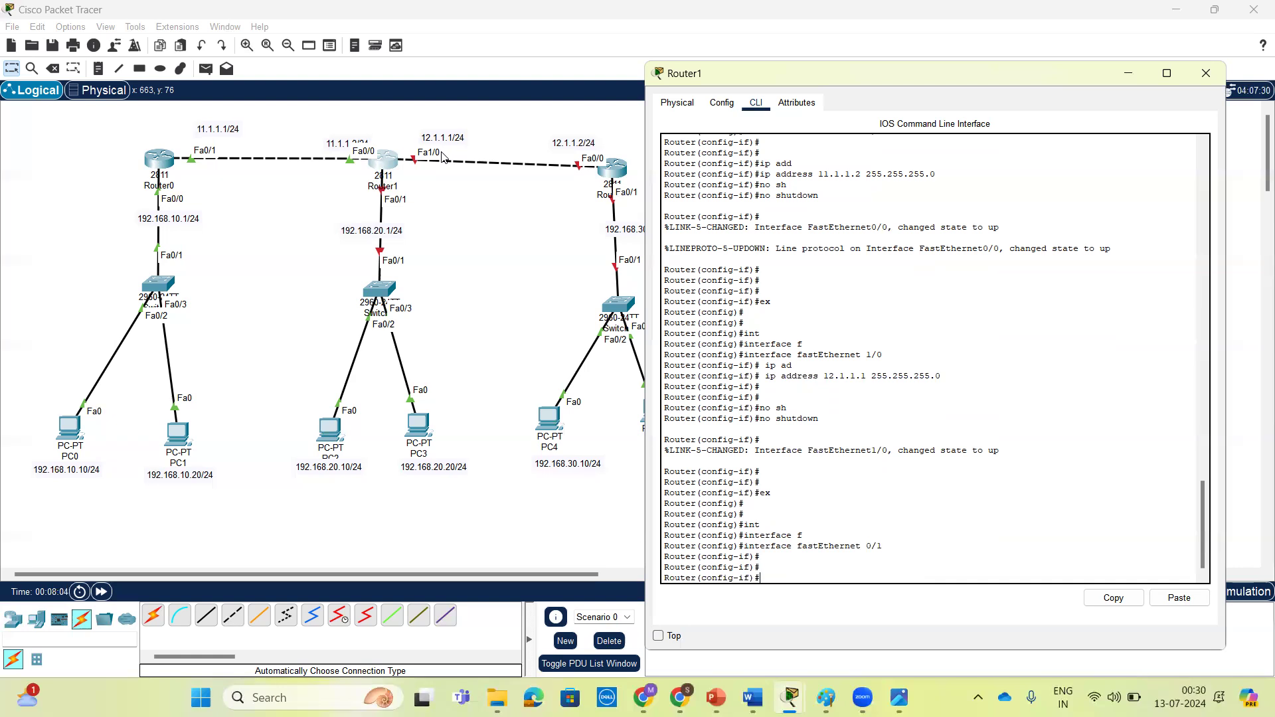
text(ip add)
key(Tab)
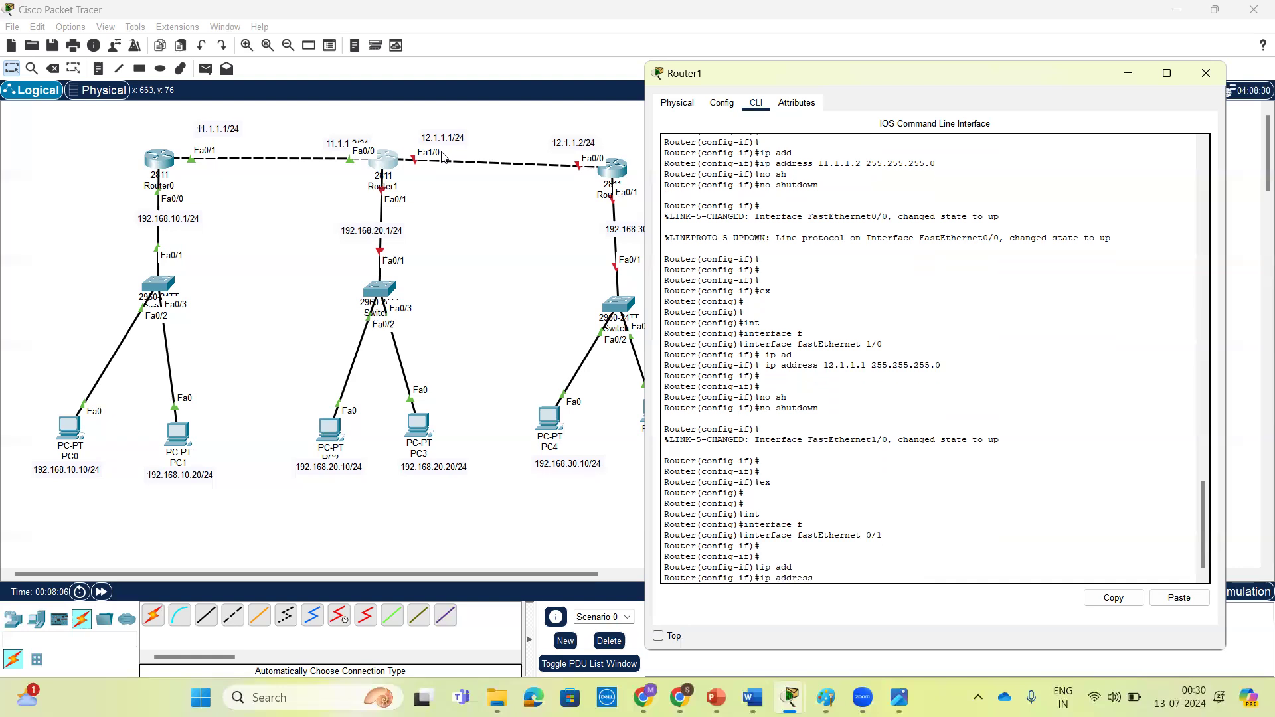
text(192.168.20.1 255.255.255)
key(Return)
Step: Enable Router1's fastEthernet 0/1 with no shutdown and leave configuration for privileged EXEC mode
text(no sh)
key(Tab)
key(Return)
key(Return)
key(Return)
text(ex)
key(Return)
key(Return)
key(Return)
key(Return)
key(Return)
key(ctrl+z)
key(Return)
Step: Display Router1's interface summary with show ip int br to check addresses and status
text(sh)
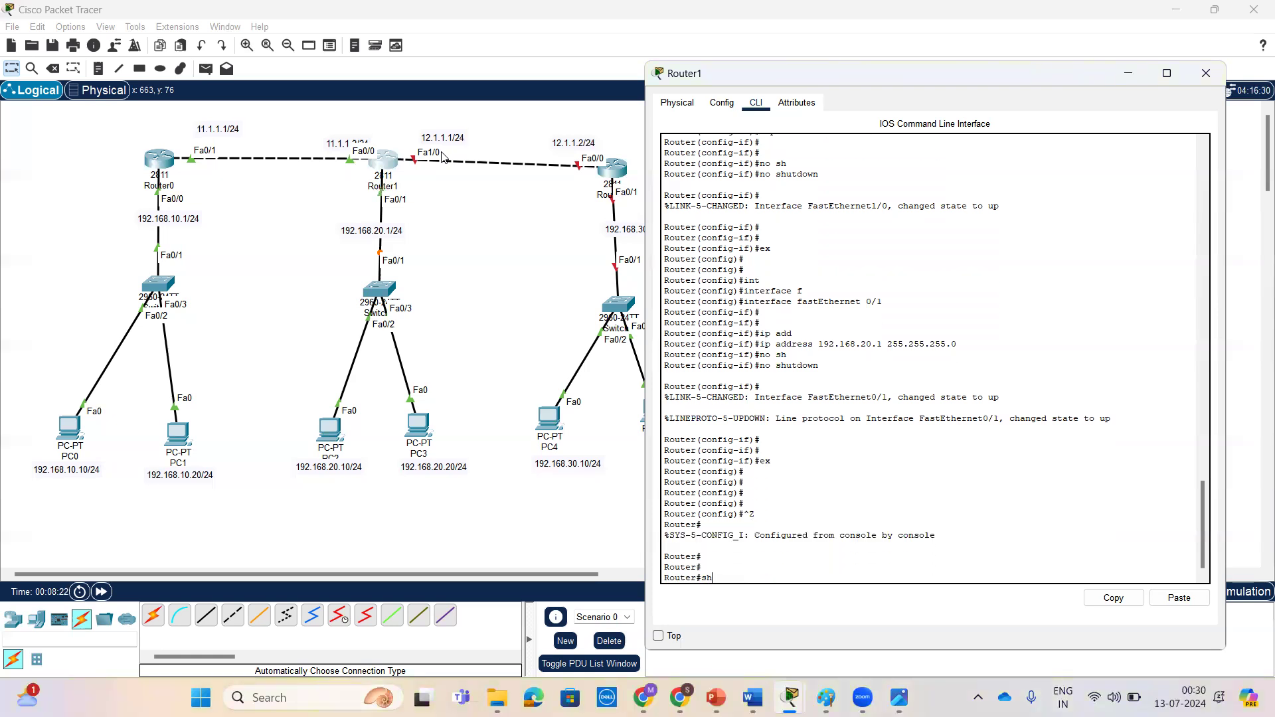
key(Tab)
text(ip int br)
key(Return)
key(Return)
key(Return)
key(Return)
key(Return)
key(Return)
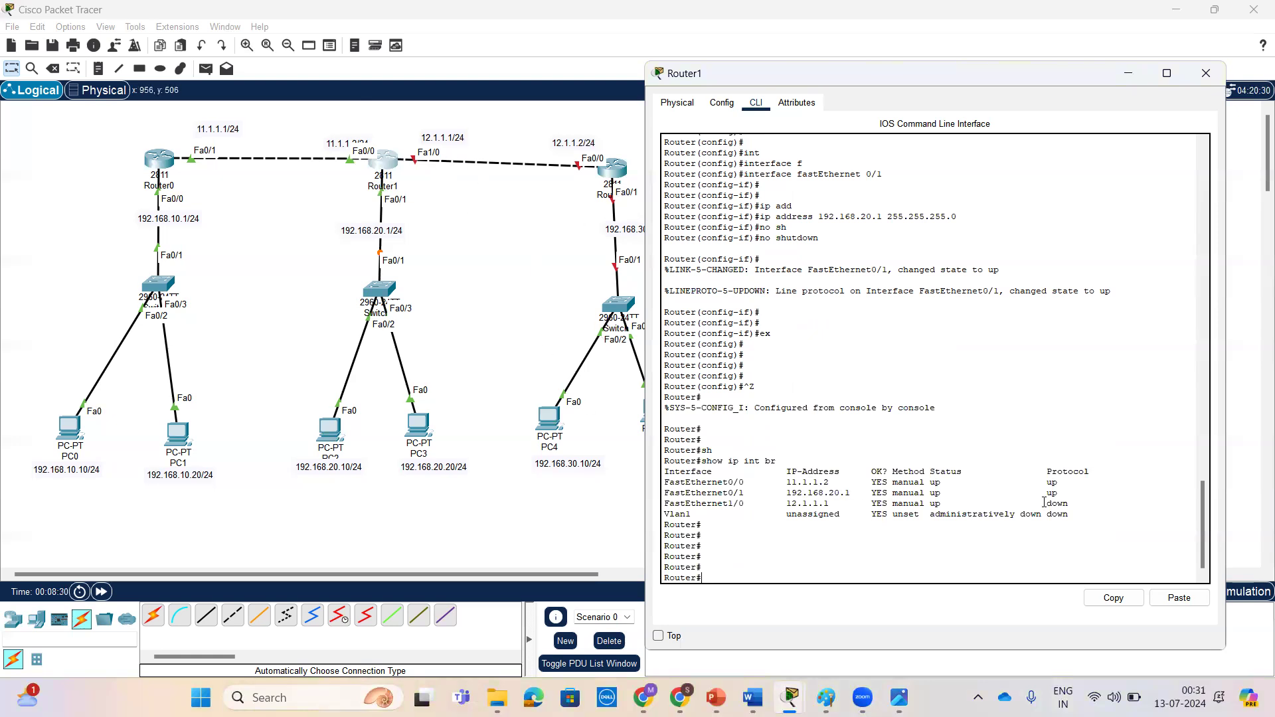
Step: Ping 11.1.1.1 from Router1 and examine the directly connected routes with show ip route
text(ping 11.1.1.1)
key(Return)
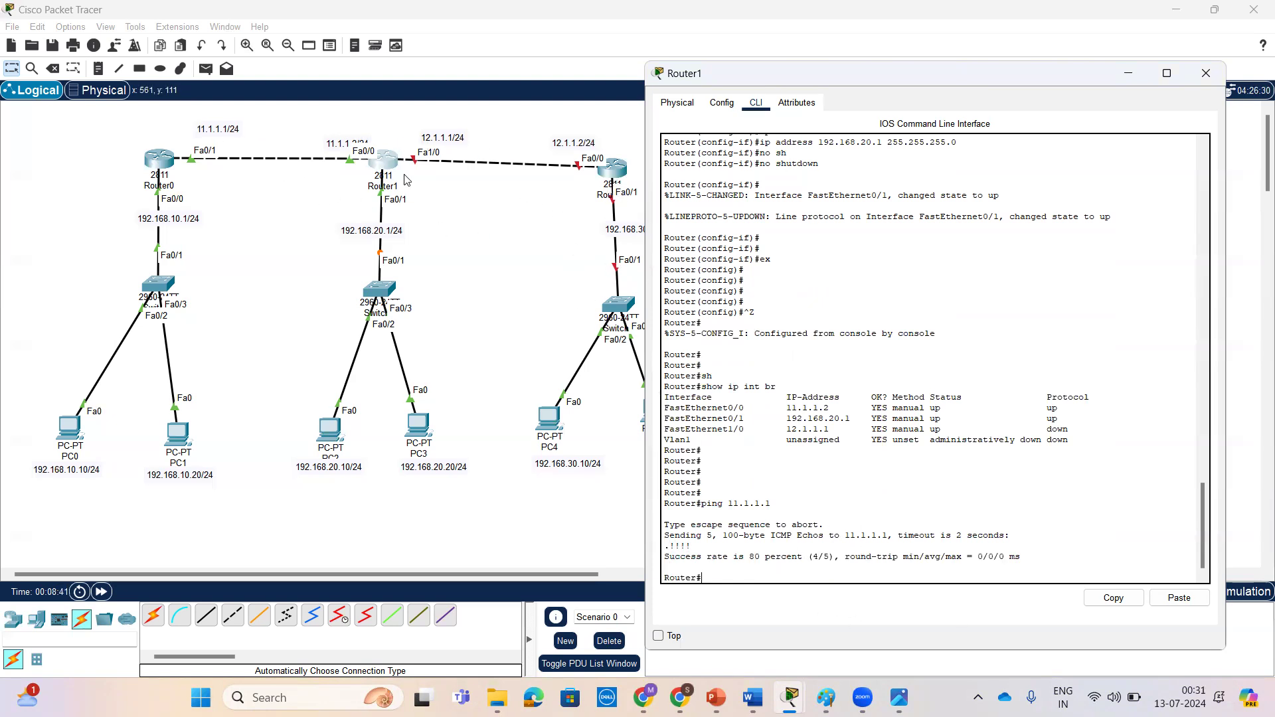
text(sh)
key(Tab)
text(ip rou)
key(Tab)
key(Return)
key(Return)
key(Return)
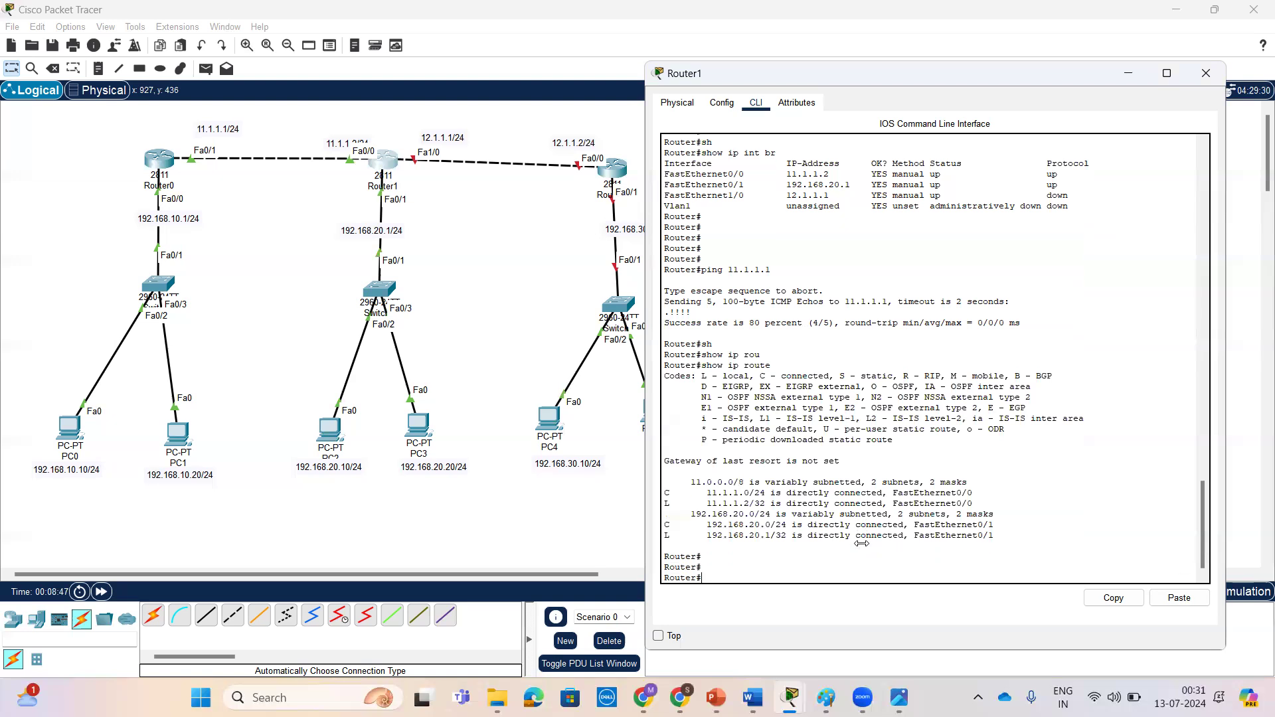
drag(706, 504, 749, 503)
drag(696, 492, 989, 494)
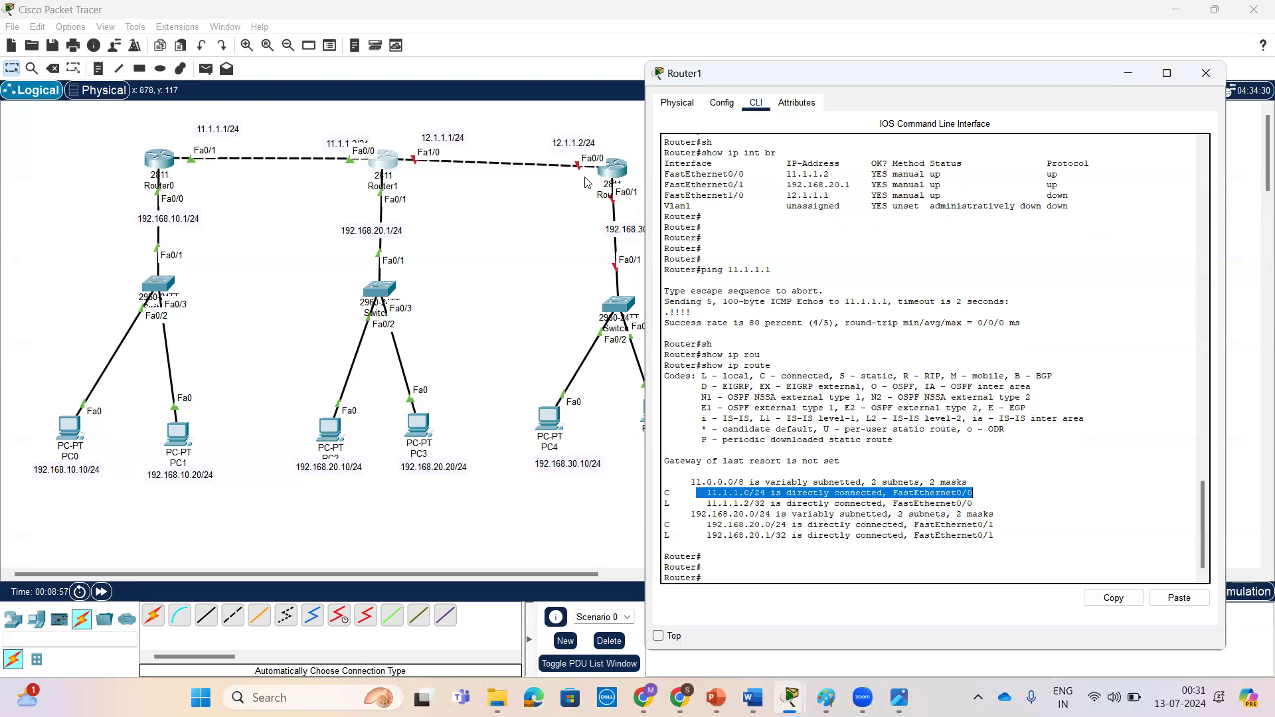
Step: Open Router2's command line and answer no to the initial configuration dialog to reach the Router> prompt
click(619, 174)
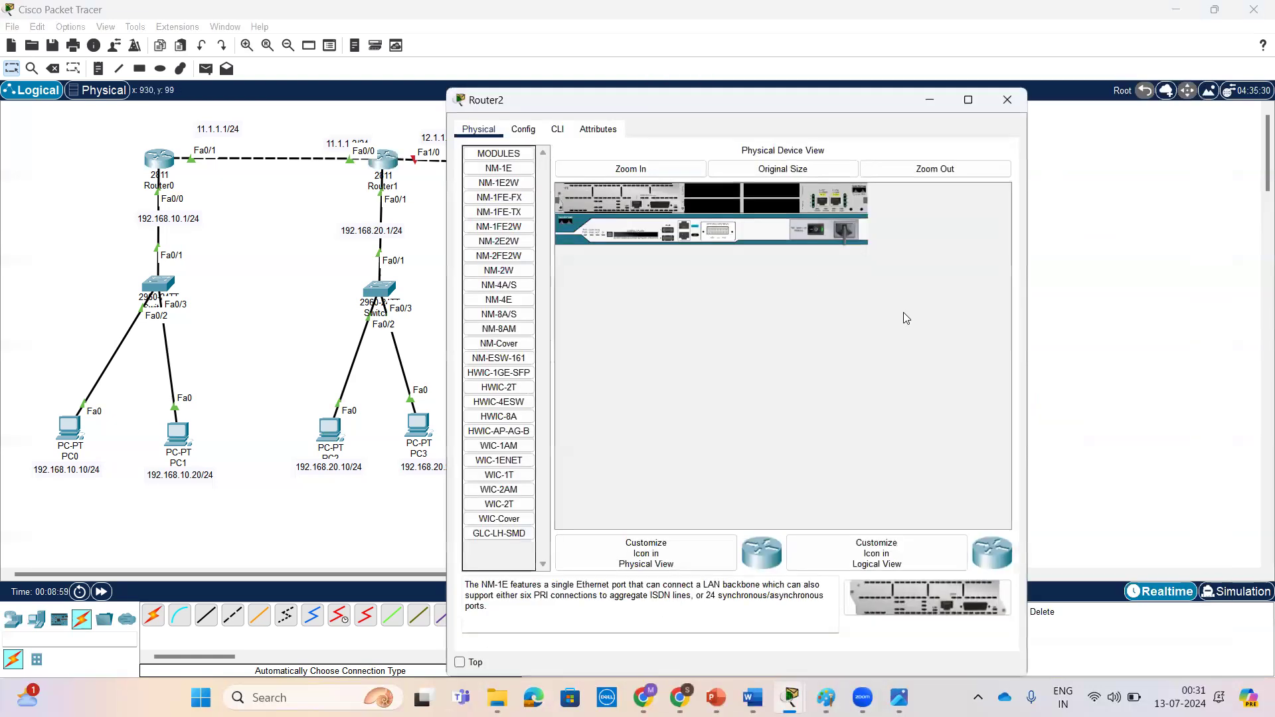
click(554, 130)
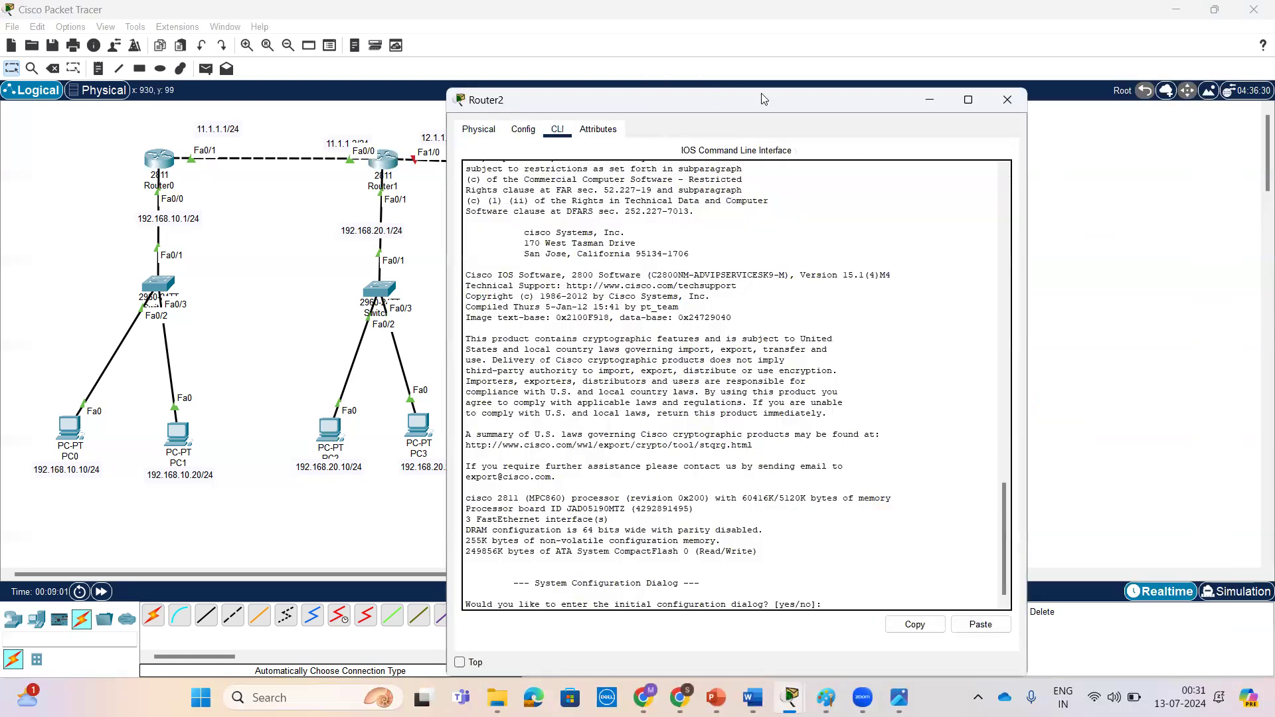
drag(761, 99, 980, 63)
text(no)
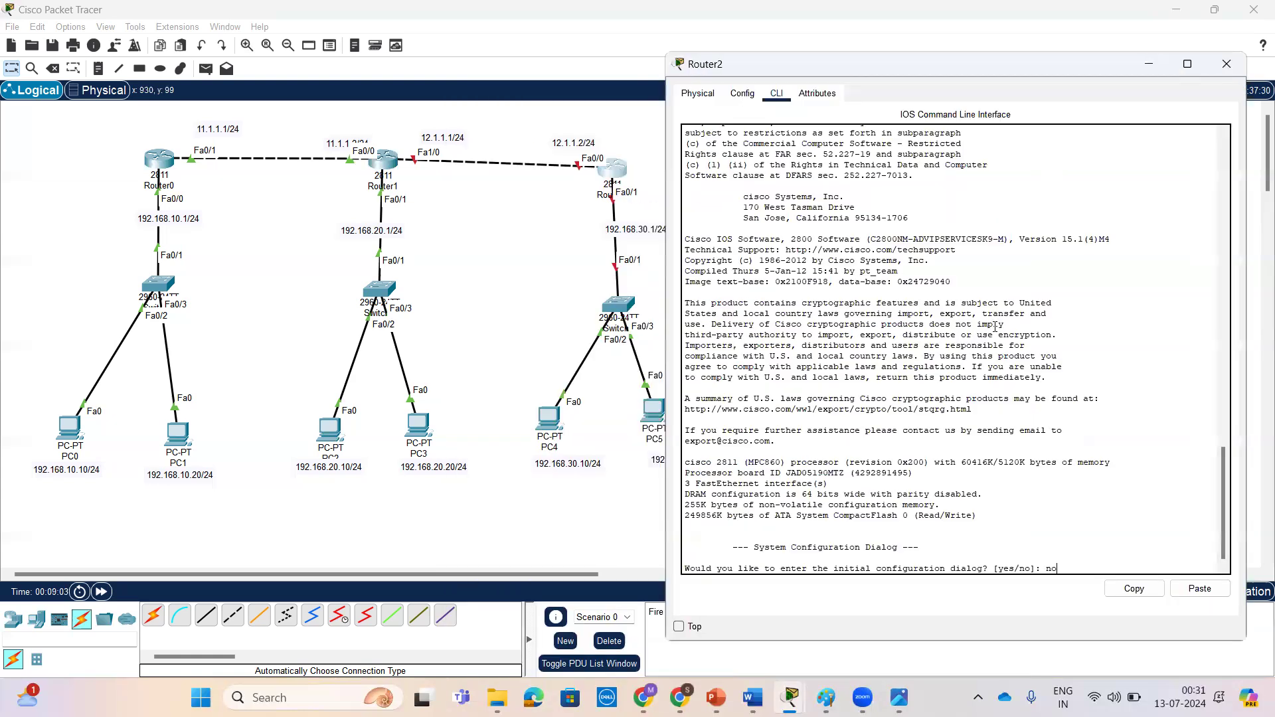
key(Return)
key(Return)
Step: Enter privileged EXEC mode on Router2 and switch to global configuration mode with conf t
text(en)
key(Return)
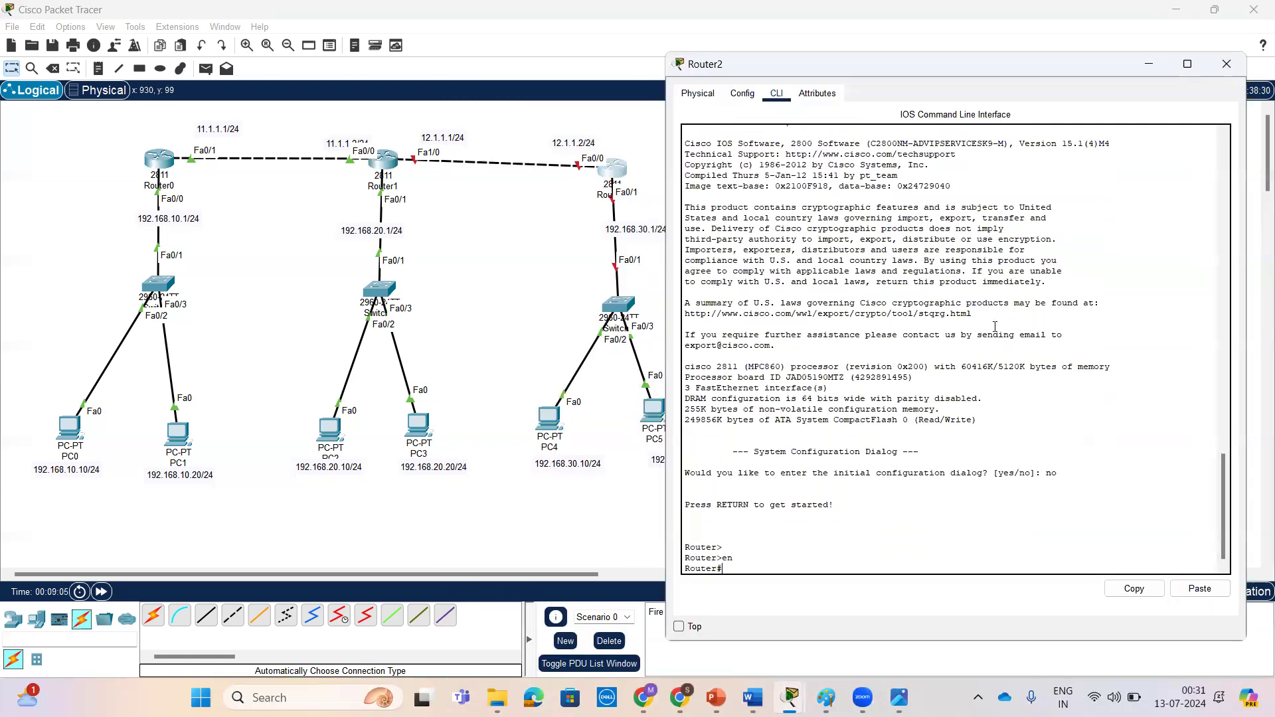
key(Return)
text(conf t)
key(Return)
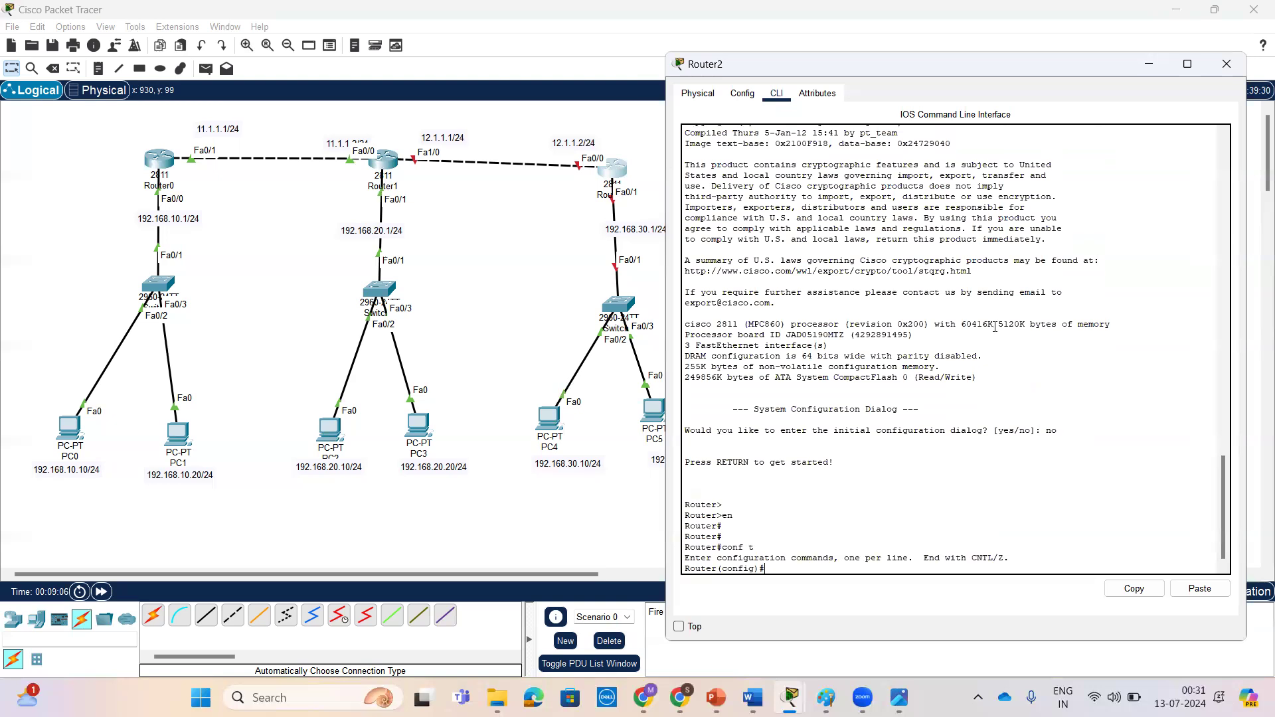
key(Return)
key(Return)
key(Return)
Step: Assign IP address 12.1.1.2 with mask 255.255.255.0 to Router2's interface fastEthernet 0/0
text(int)
key(Tab)
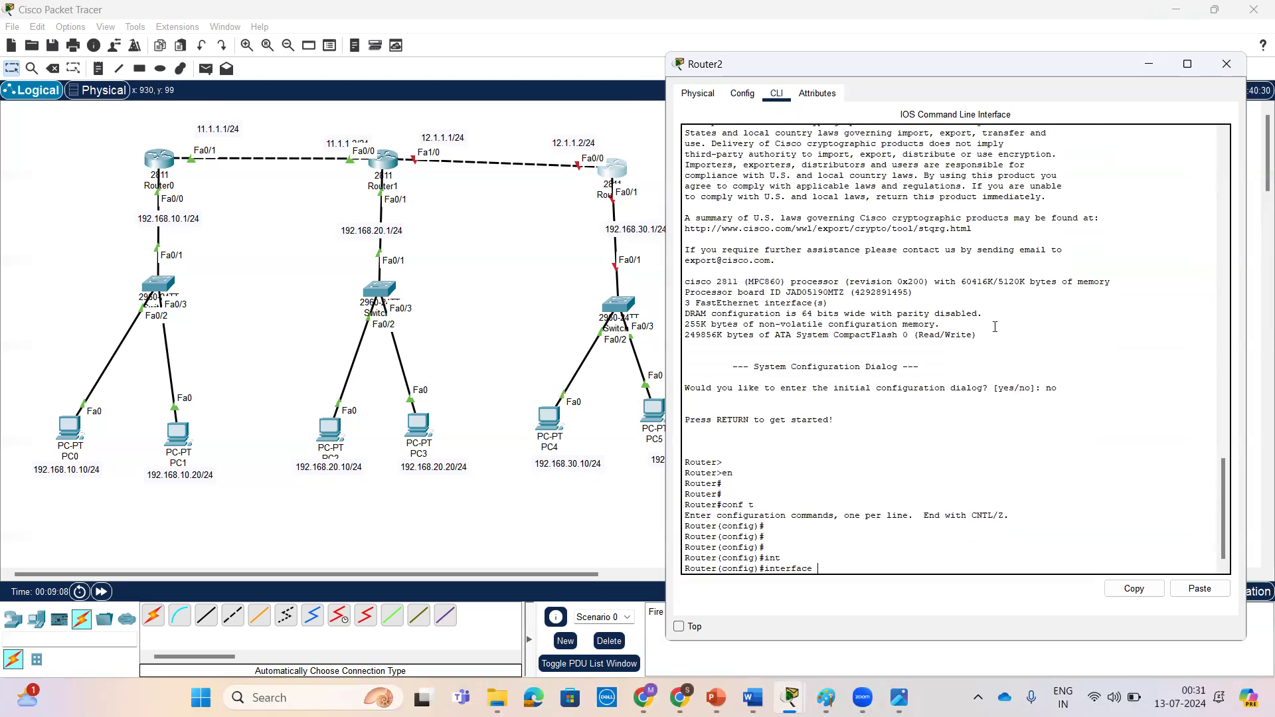
text(f)
key(Tab)
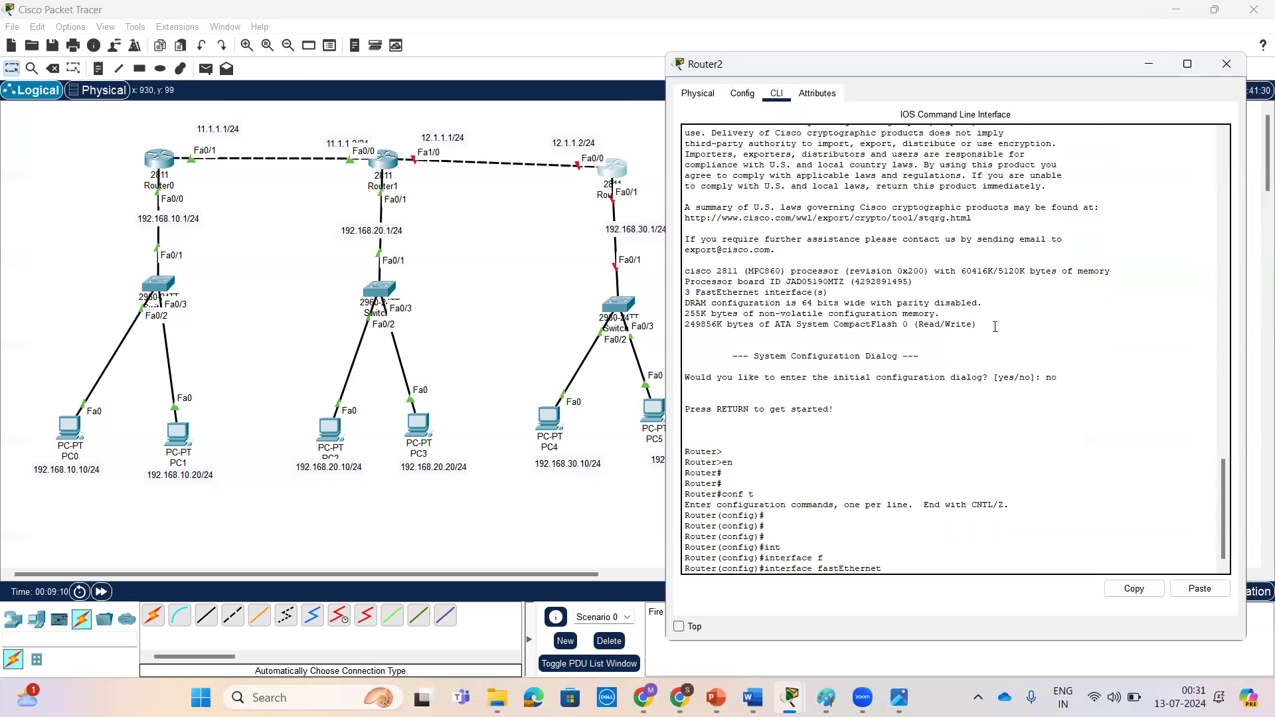
text(0/0)
key(Return)
key(Return)
key(Return)
text(ip a)
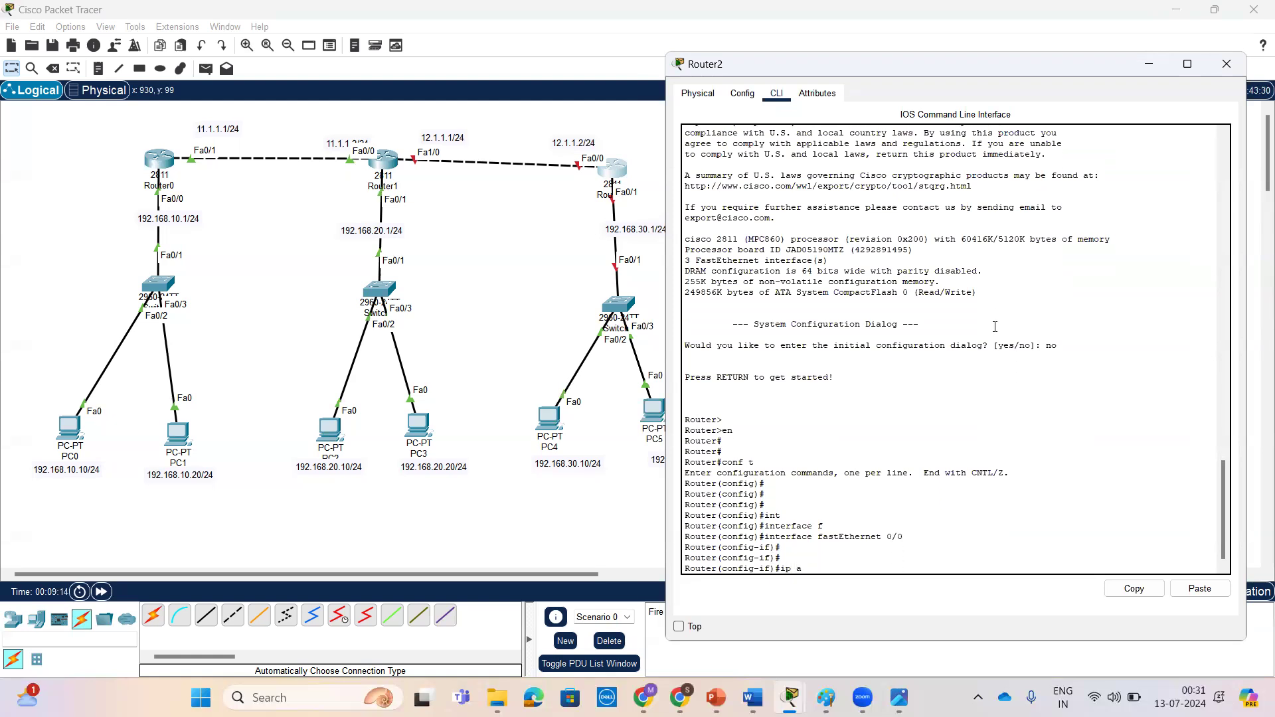
text(d)
key(Tab)
text(12.1.1.2)
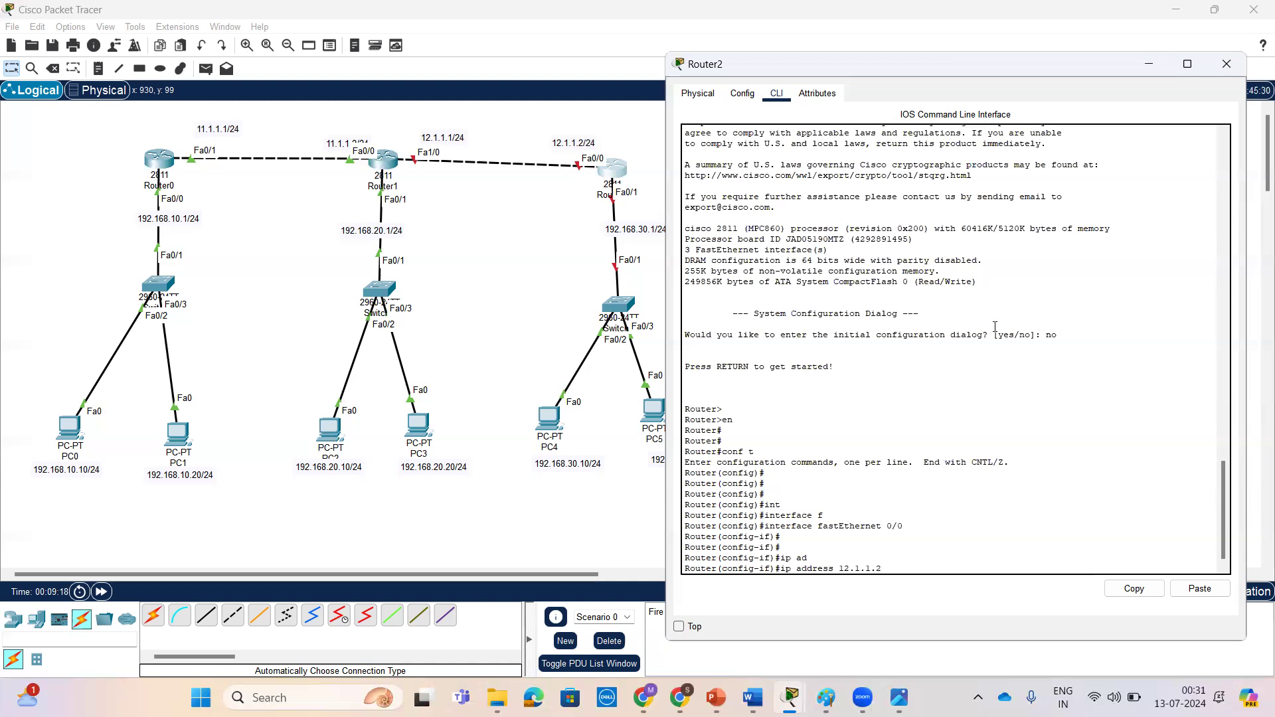
key(Return)
key(Up)
text(255.255.255.0)
key(Return)
Step: Enable Router2's fastEthernet 0/0 with no shutdown and exit to global configuration mode
text(no sh)
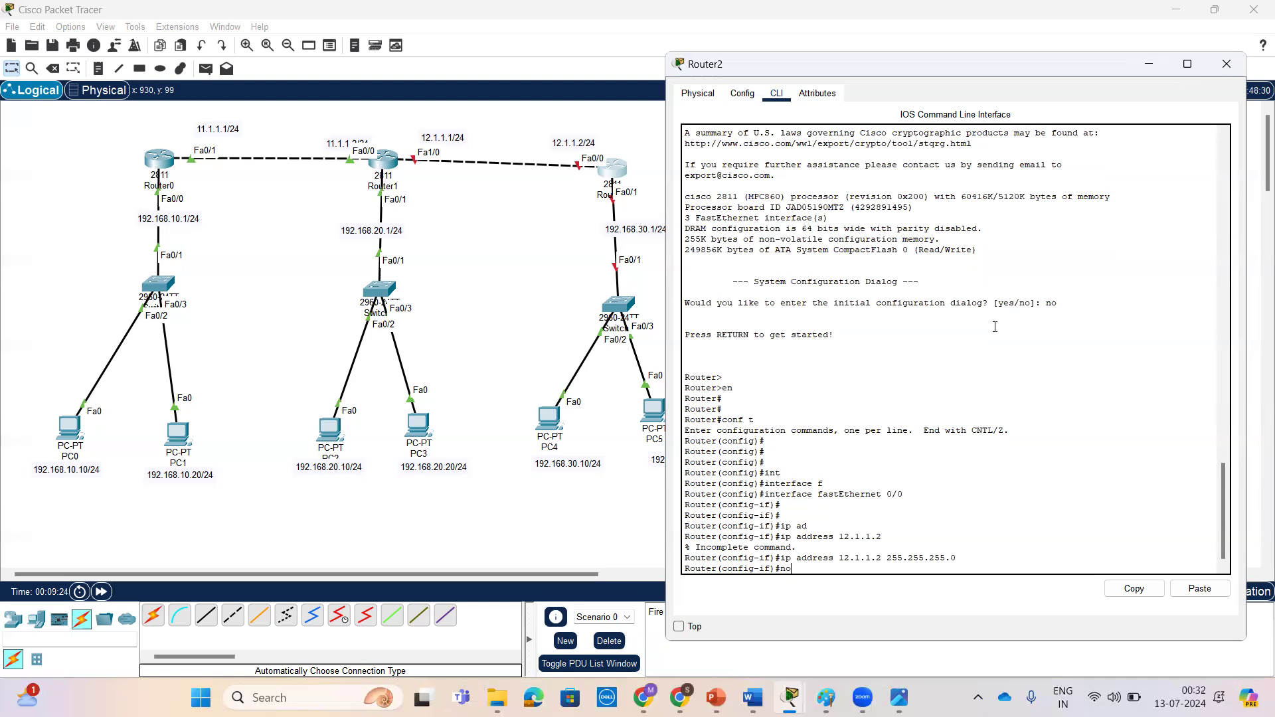
key(Tab)
key(Return)
key(Return)
key(Return)
key(Return)
key(Return)
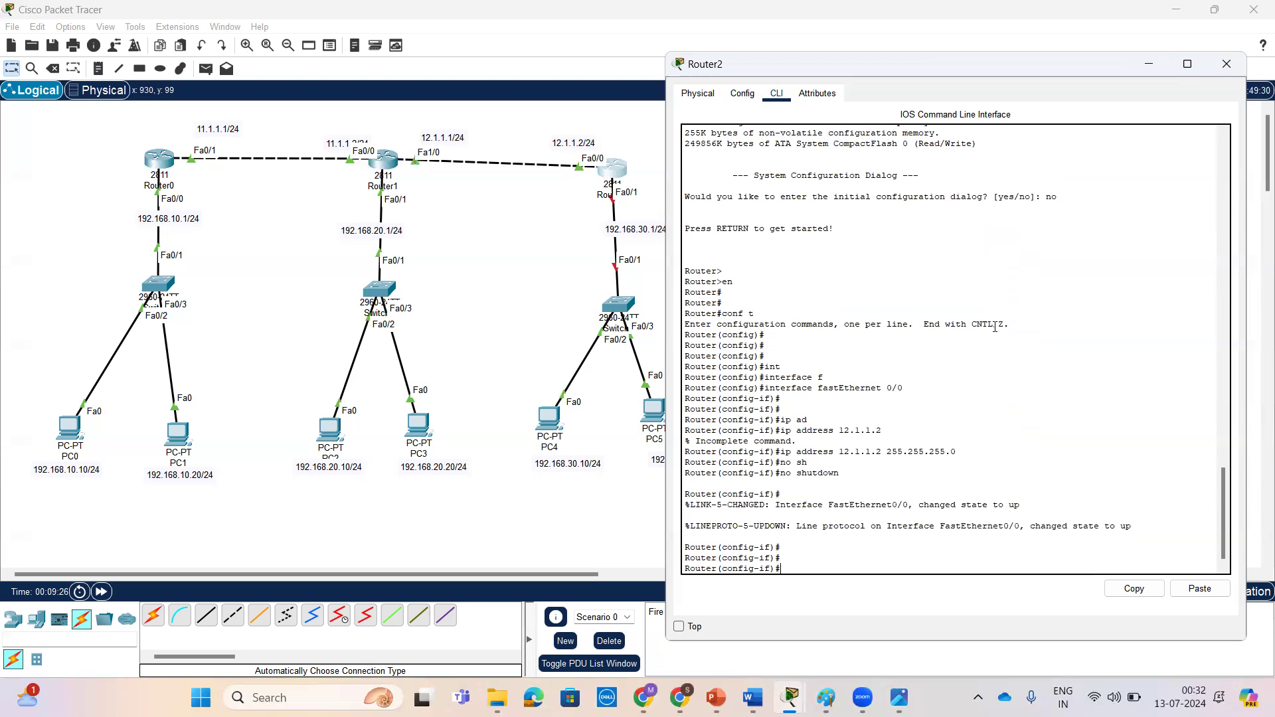
text(ex)
key(Return)
Step: Assign IP address 192.168.30.1 with mask 255.255.255.0 to Router2's interface fastEthernet 0/1
text(ig)#i)
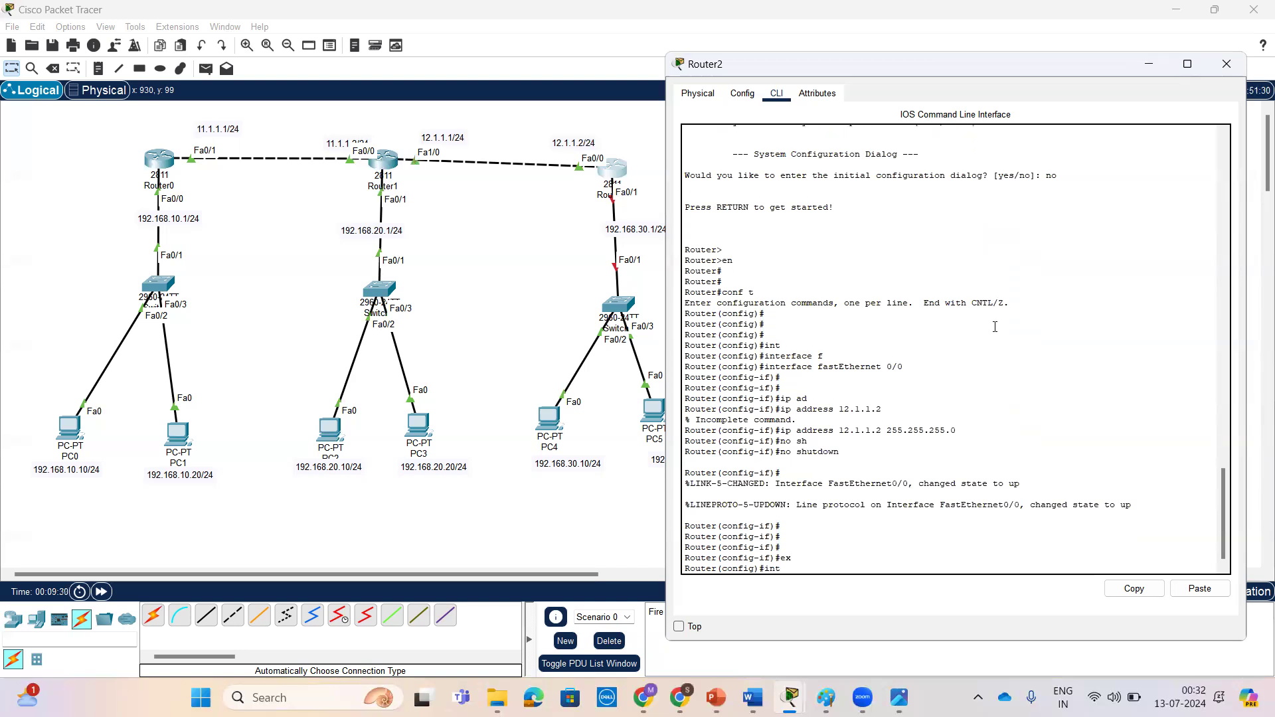
text(nt)
key(Tab)
text(f)
key(Tab)
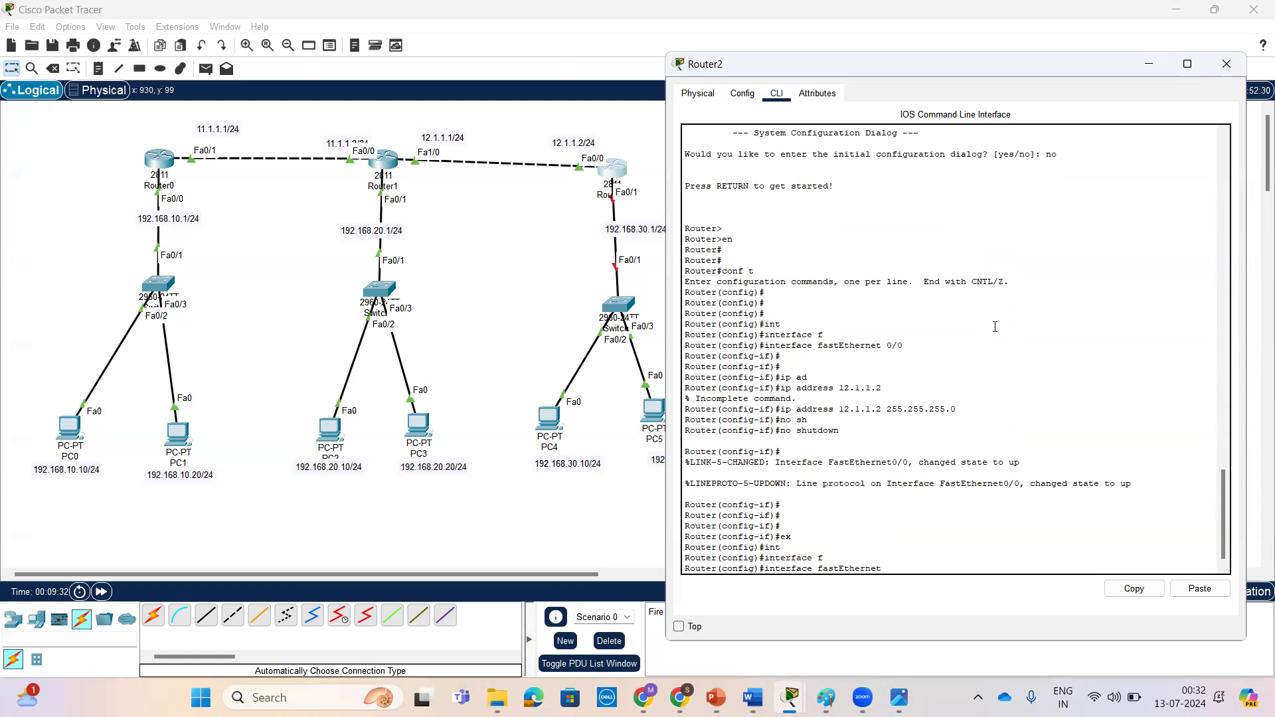
text(0/1)
key(Return)
text(ip add)
key(Tab)
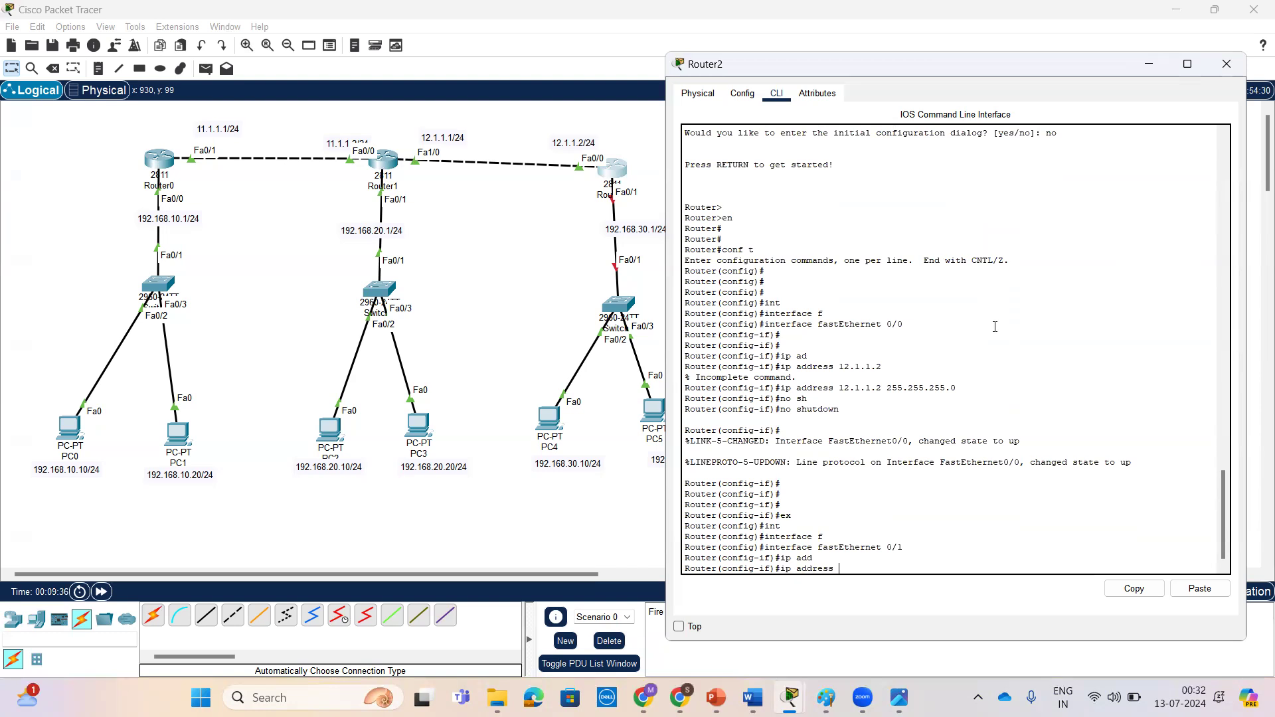
text(192.168.30.1 255.255.255.0)
key(Return)
Step: Enable Router2's fastEthernet 0/1 with no shutdown and return to privileged EXEC mode
text(no sh)
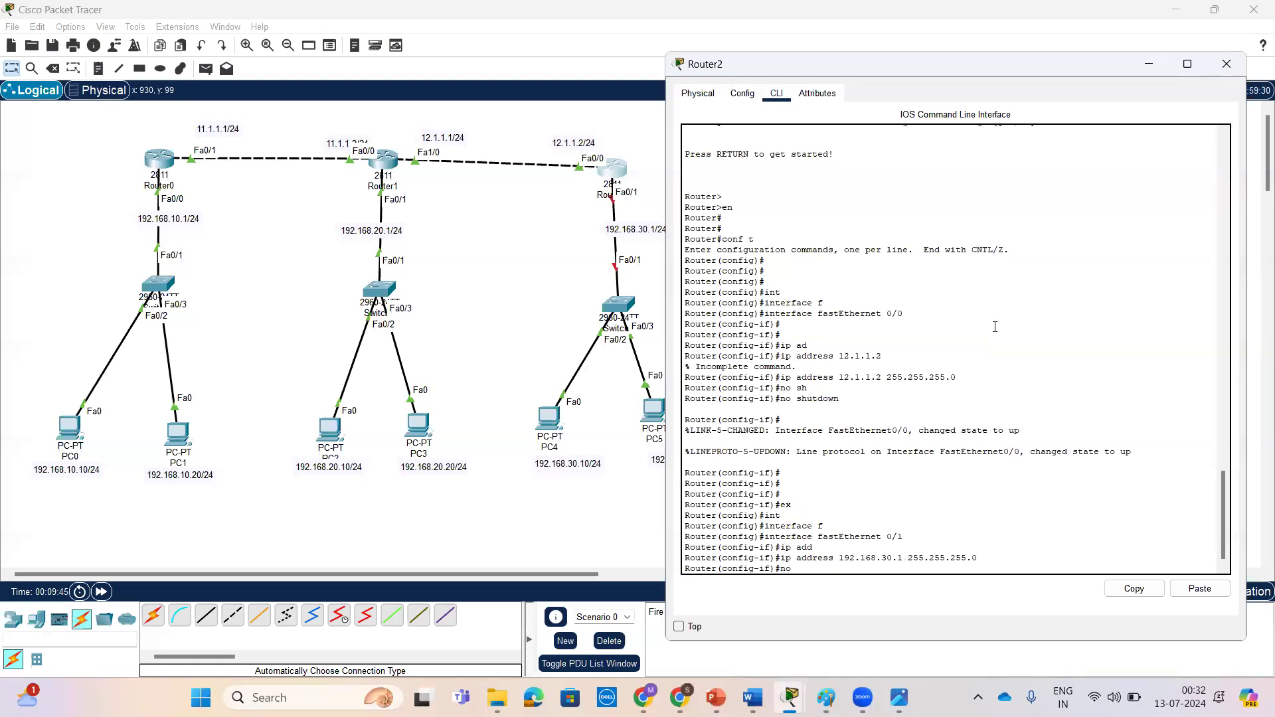
key(Tab)
key(Return)
key(Return)
key(Return)
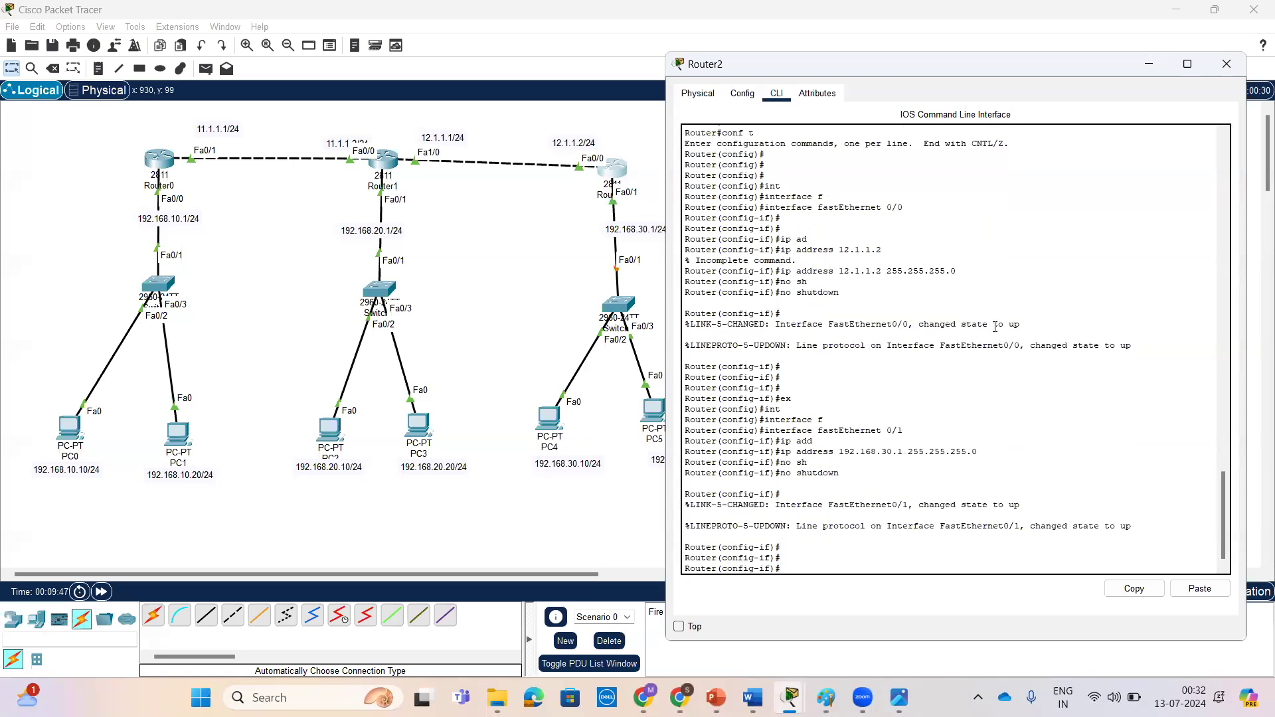
text(e)
key(ctrl+z)
key(Return)
key(Return)
key(Return)
Step: Check the addresses and status of Router2's interfaces with show ip int br
text(s)
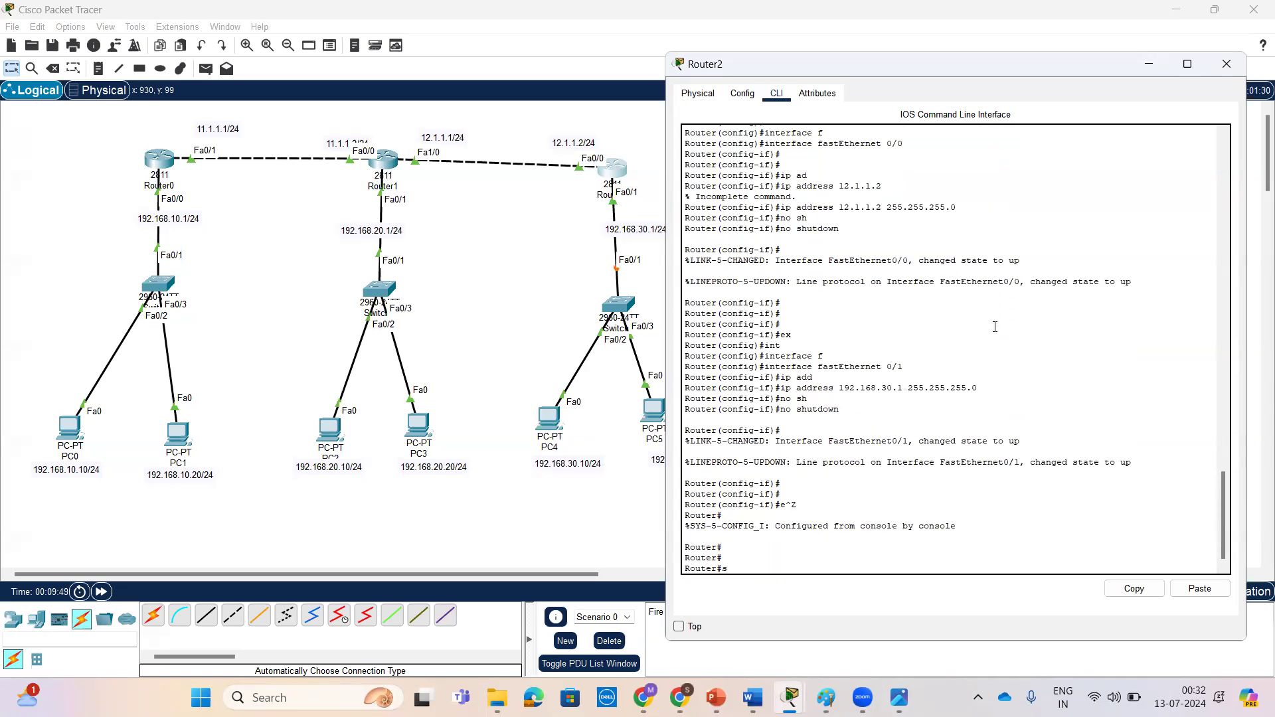
text(h)
key(Tab)
text(ip int br)
key(Return)
key(Return)
key(Return)
key(Return)
key(Return)
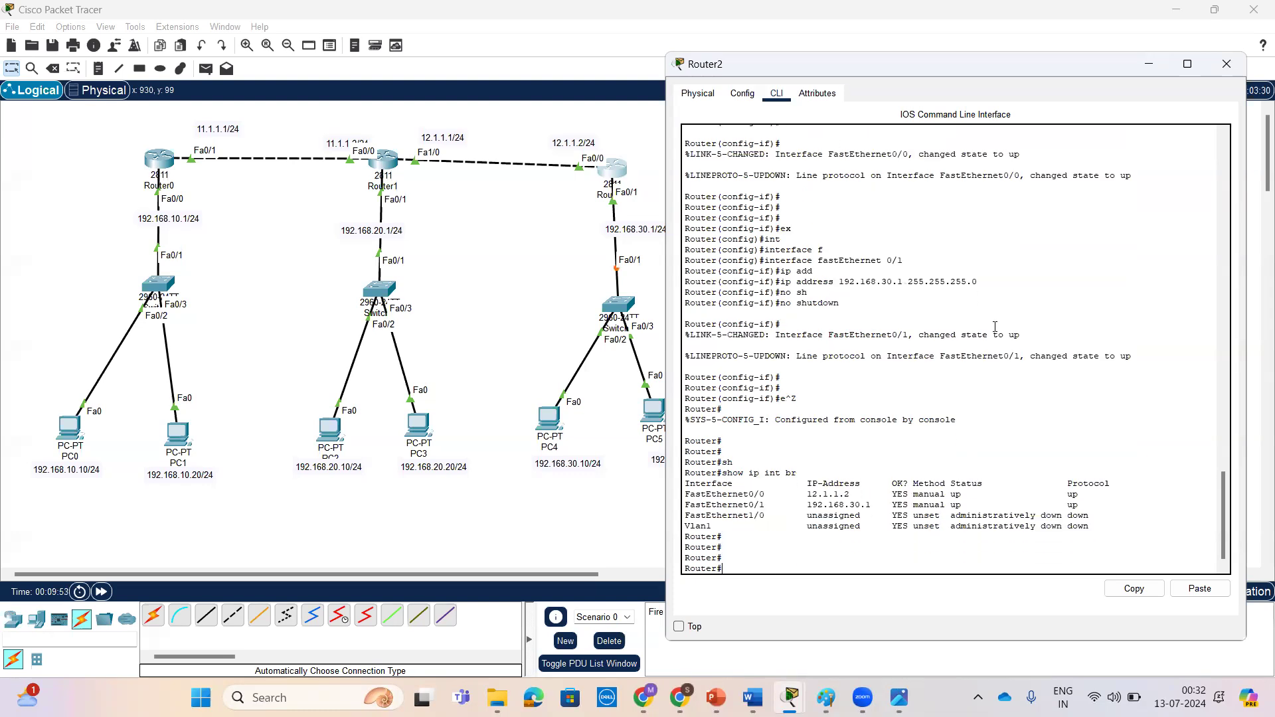
Step: Ping 12.1.1.2 from Router2's command line
text(ping 12.1.)
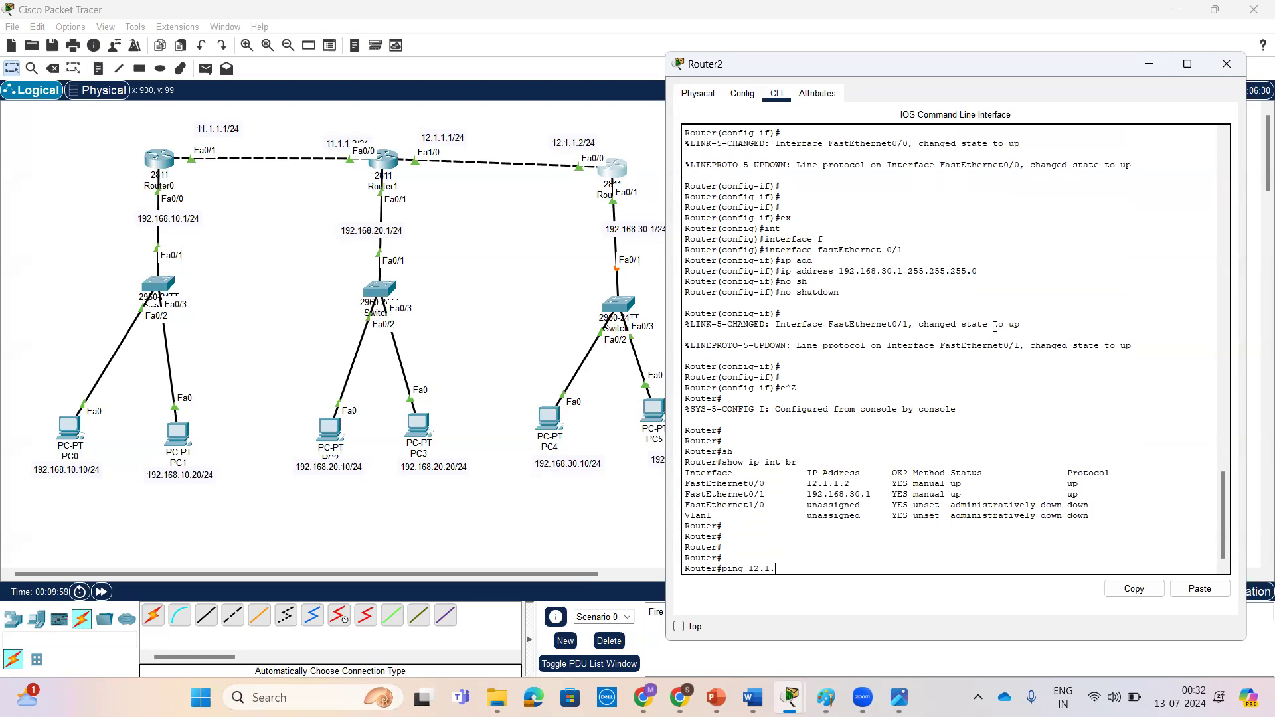
text(1.2)
key(Return)
key(Return)
key(Return)
key(Return)
Step: Display the devices directly connected to Router2 with show cdp neighbors
text(sh)
key(Tab)
text(cd)
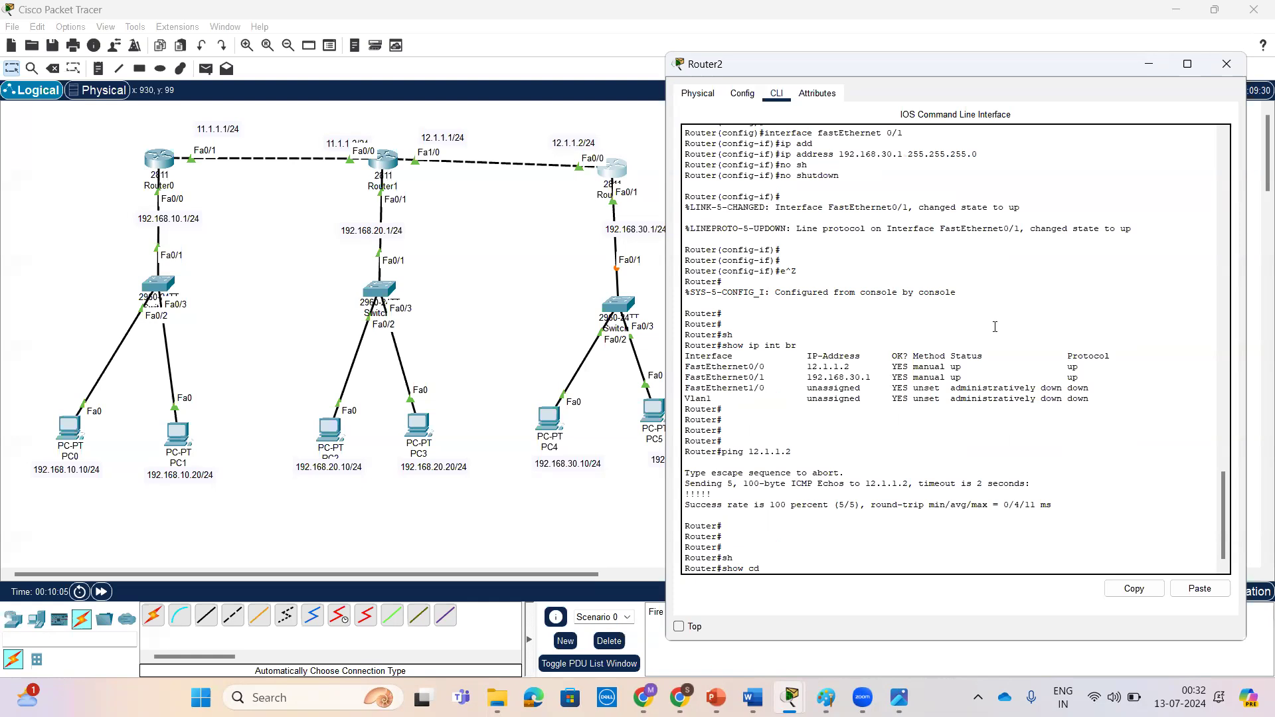
key(Tab)
text(nei)
key(Tab)
key(Return)
key(Return)
key(Return)
key(Return)
key(Return)
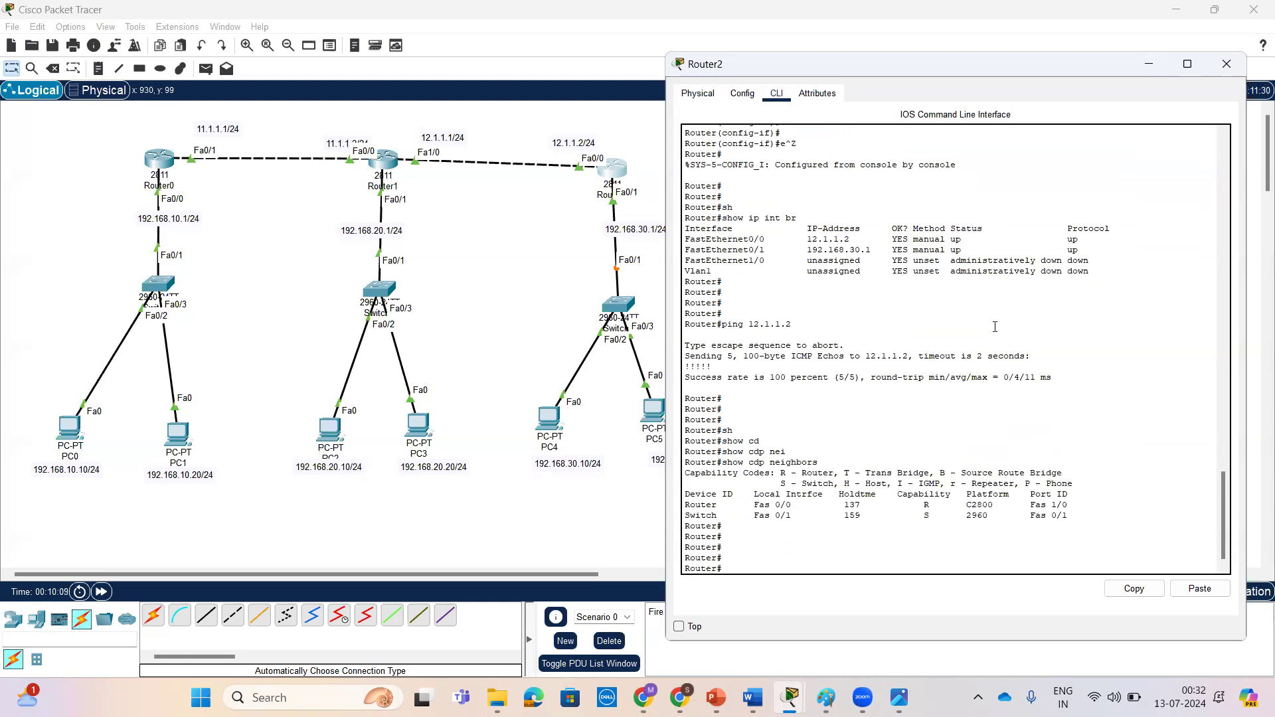
Step: Examine the platform entries in the CDP neighbor table and the command that produced it
mouse_move(749, 462)
mouse_down()
mouse_move(819, 465)
mouse_move(751, 463)
mouse_move(766, 465)
mouse_up()
mouse_move(966, 515)
mouse_down()
mouse_move(989, 516)
mouse_move(976, 516)
mouse_up()
click(960, 522)
drag(966, 505, 996, 507)
click(750, 462)
drag(750, 463, 824, 462)
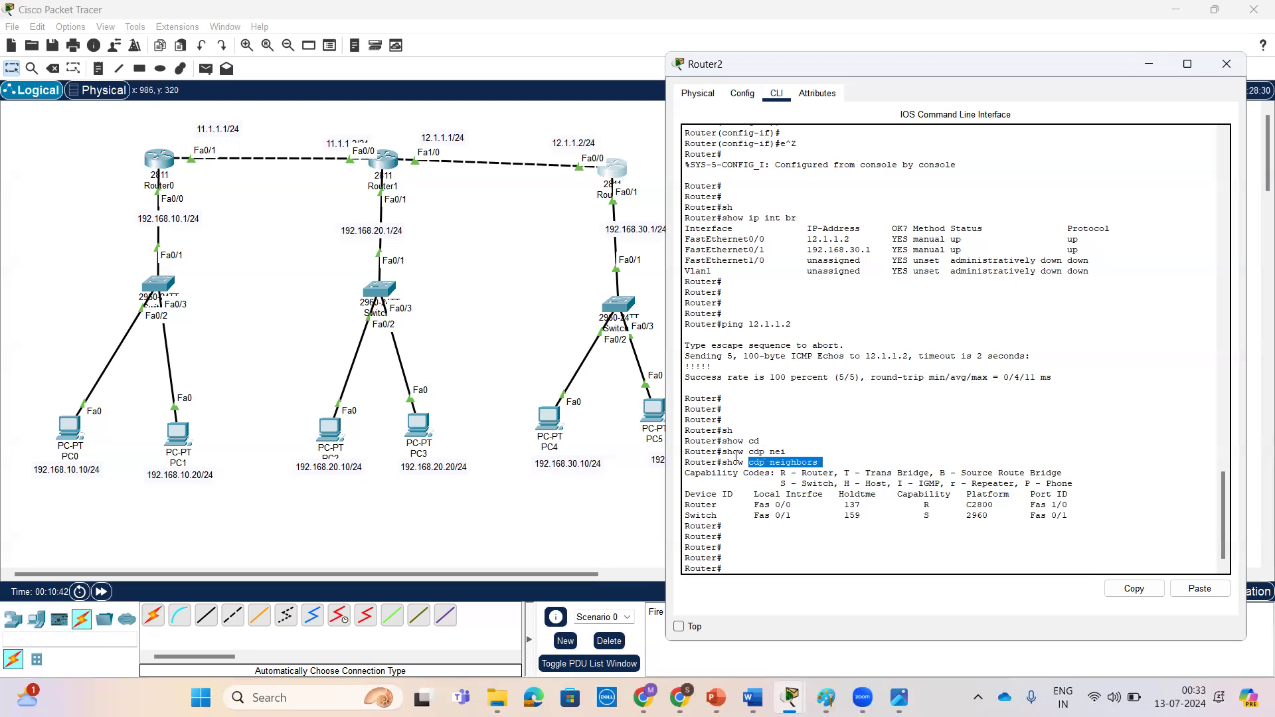
drag(722, 462, 821, 461)
click(867, 461)
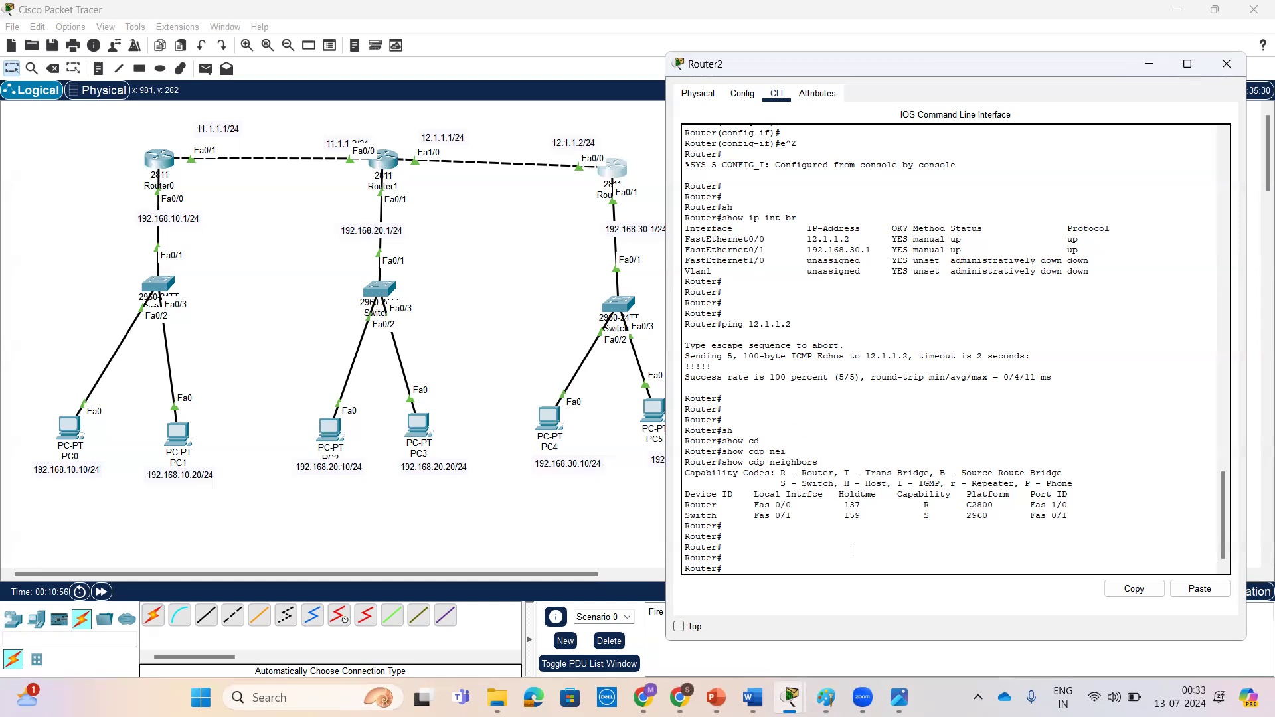
Step: Query Router2's LLDP neighbors with show lldp neighbors
text(sh)
key(Tab)
text(ll)
key(Tab)
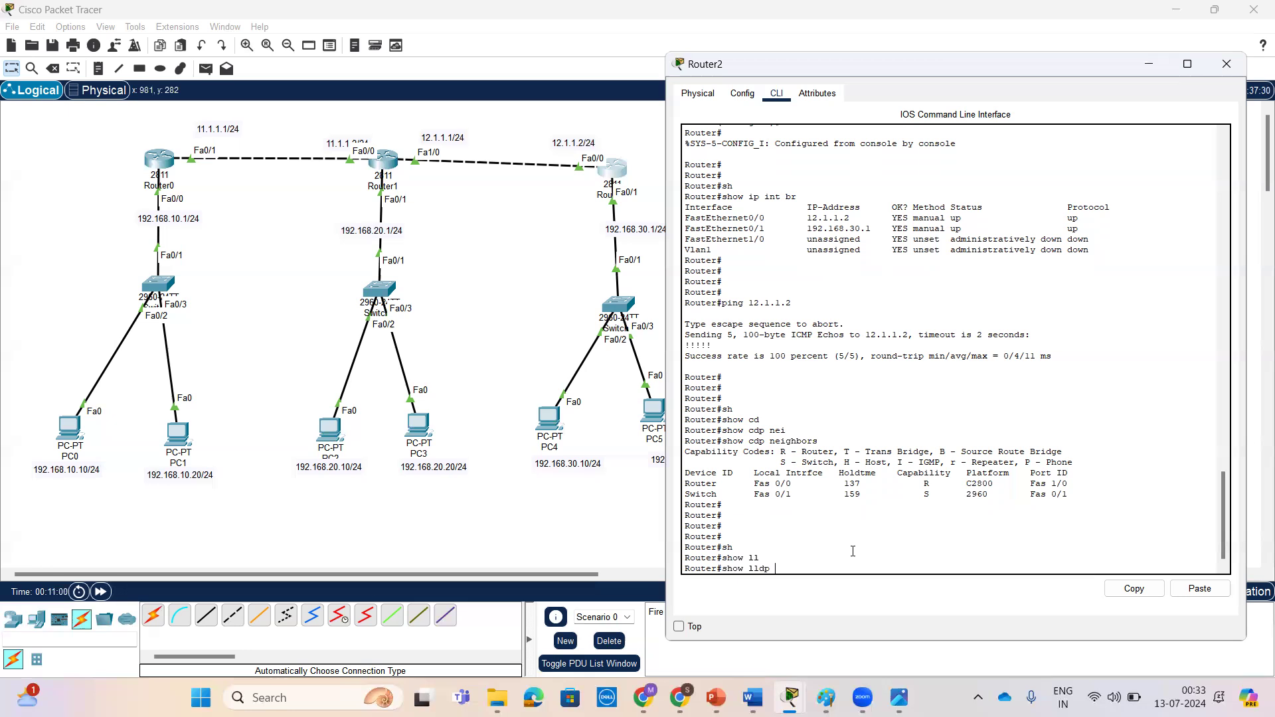
text(nei)
key(Tab)
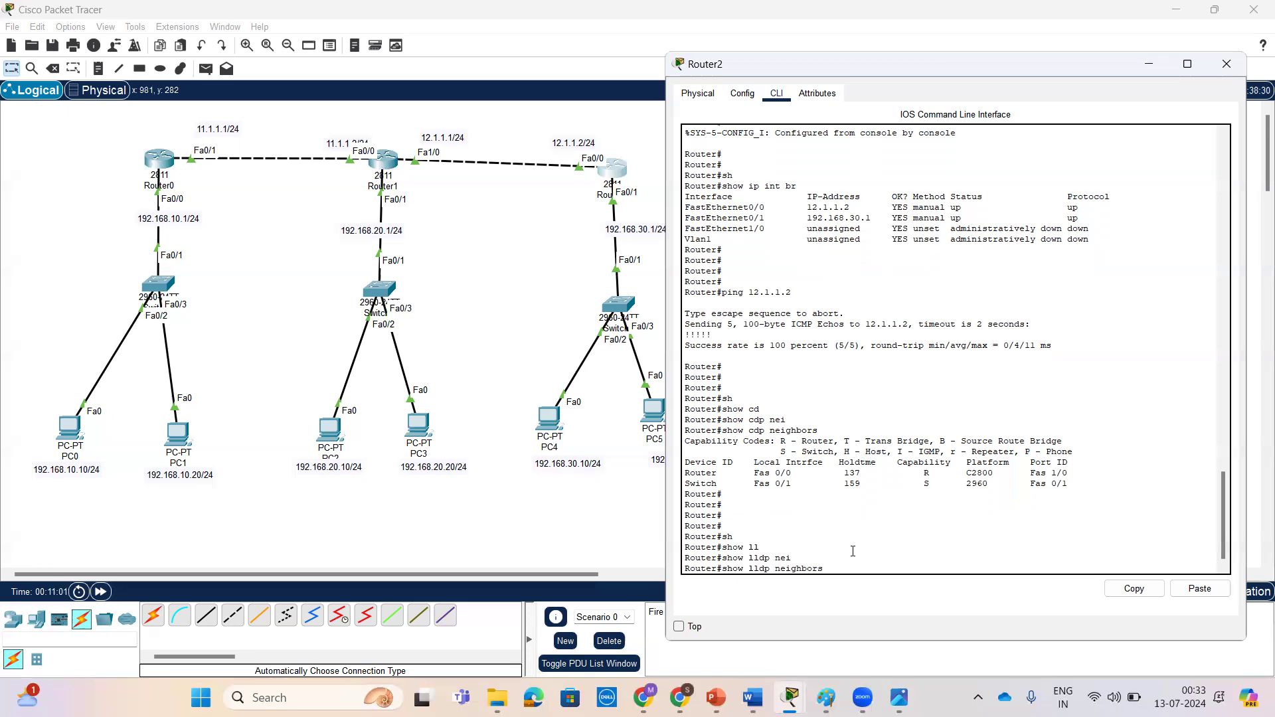
drag(748, 568, 825, 568)
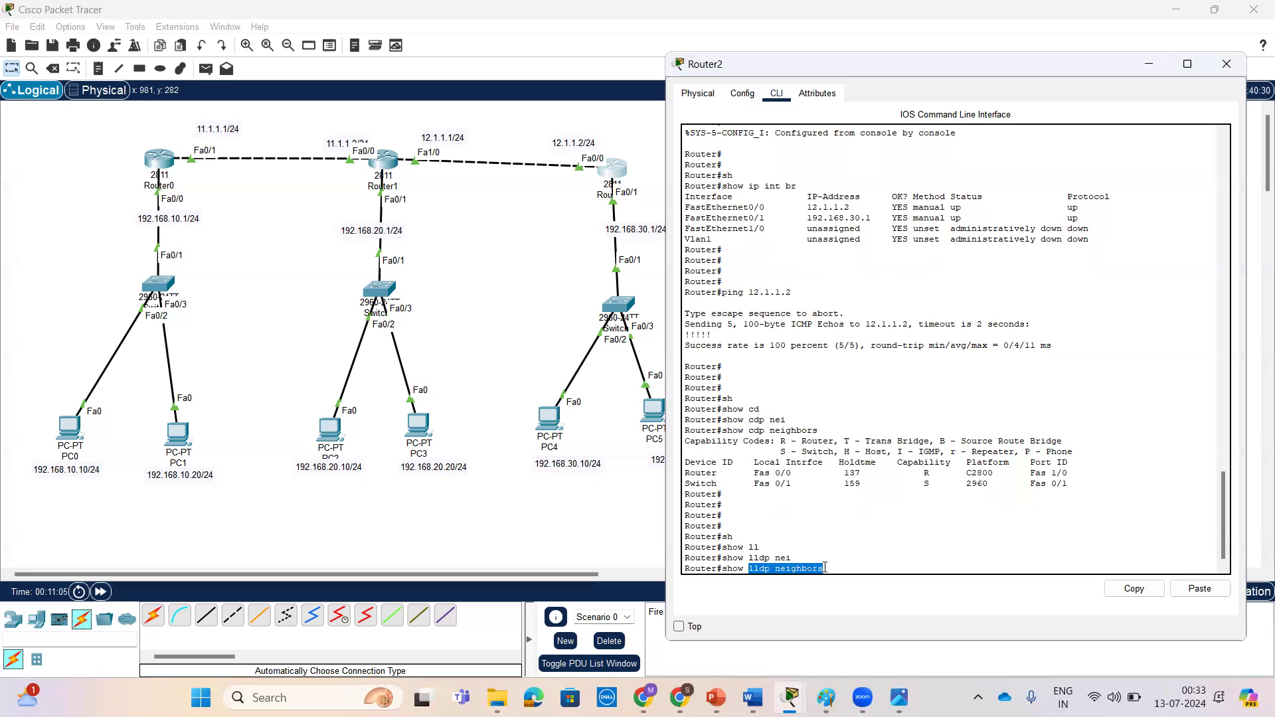
drag(824, 568, 771, 569)
click(847, 568)
key(Return)
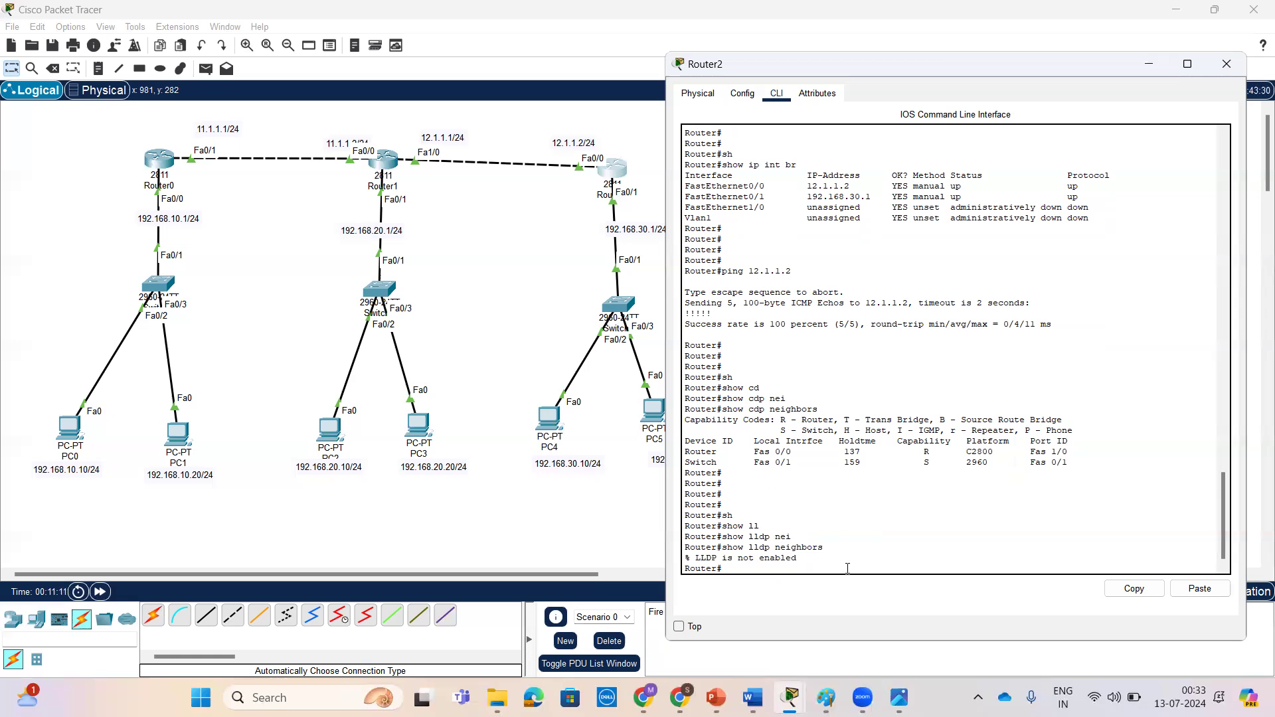
key(Return)
key(Return)
key(Return)
key(Return)
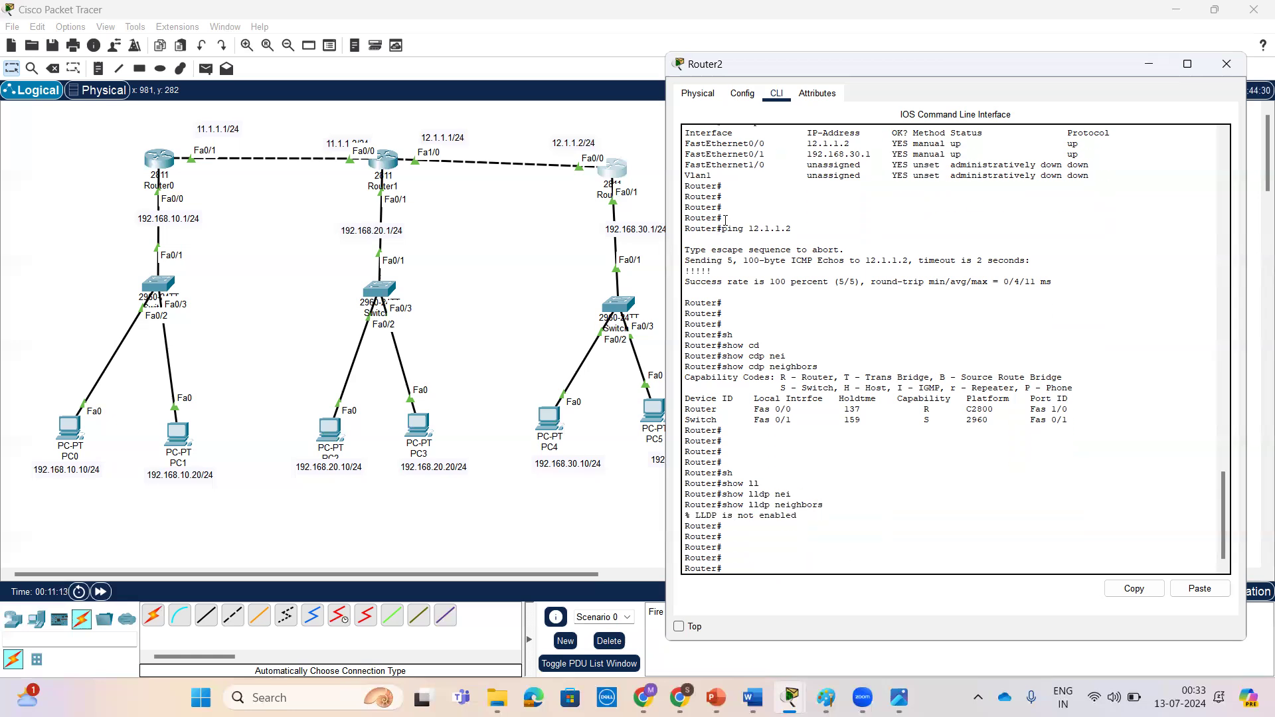
Step: Review the show cdp neighbors command and its neighbor table again in Router2's console
drag(1083, 425, 675, 369)
drag(825, 366, 729, 367)
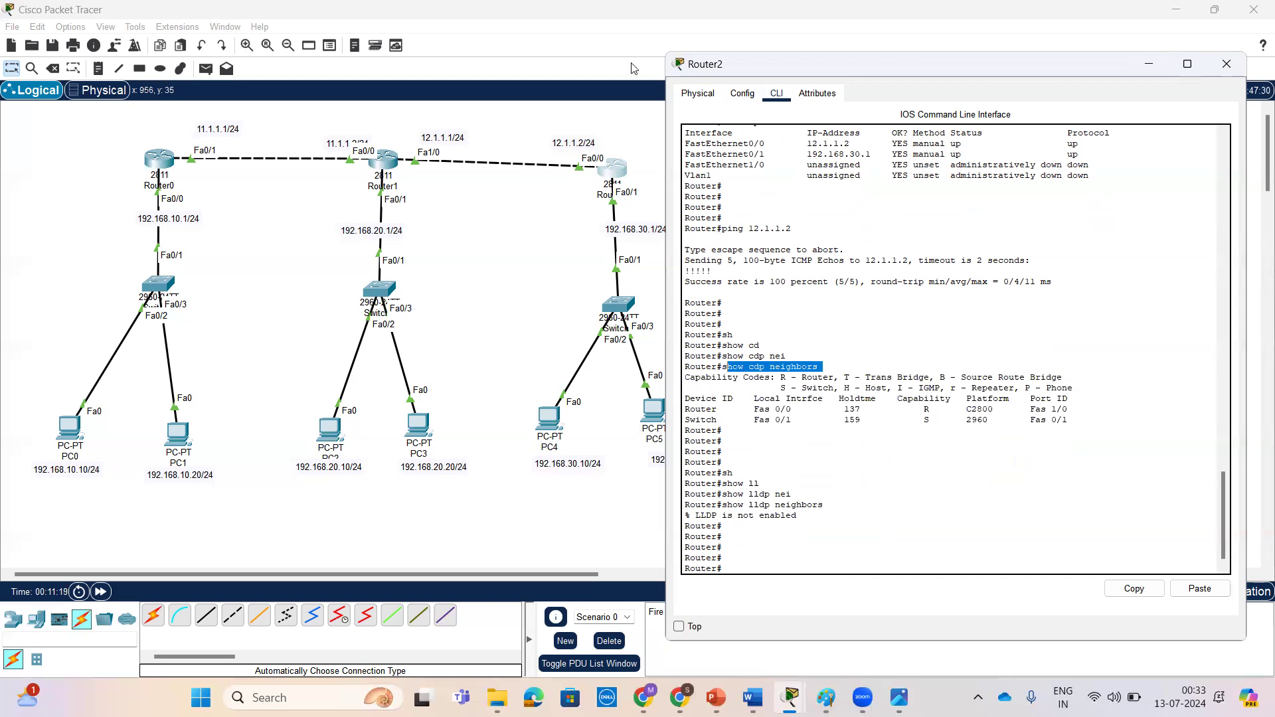
click(399, 31)
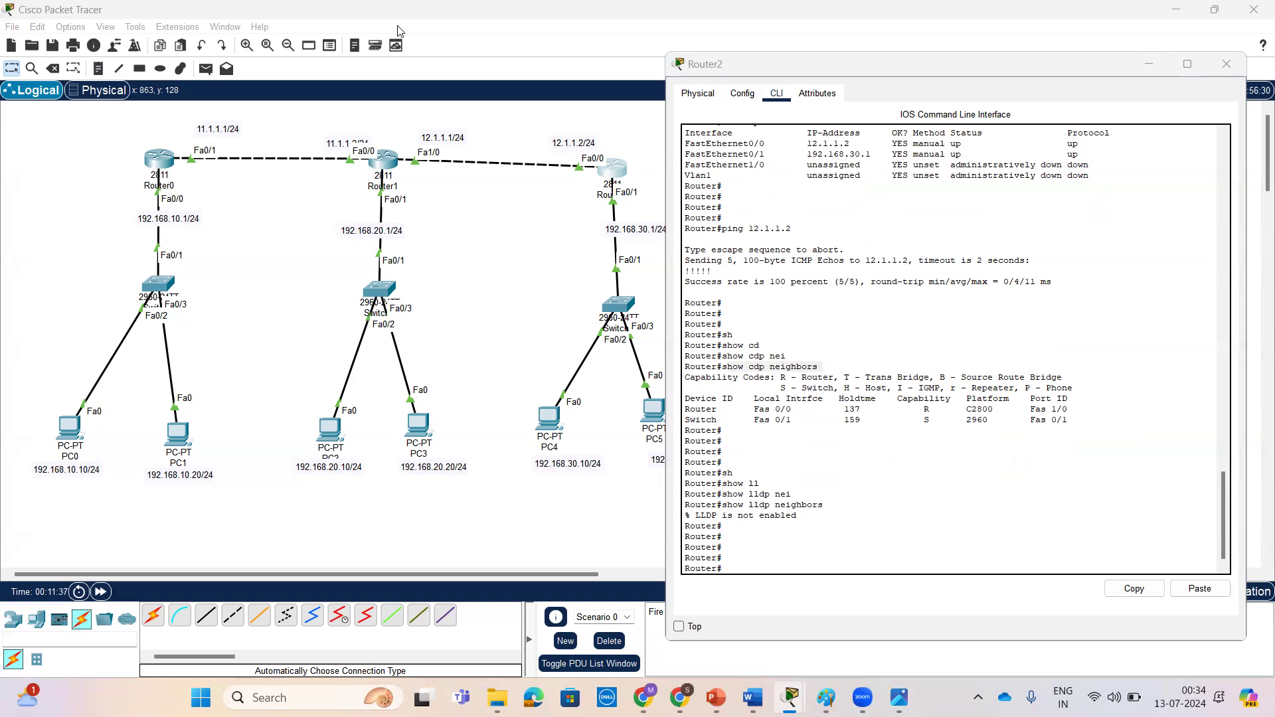
click(976, 537)
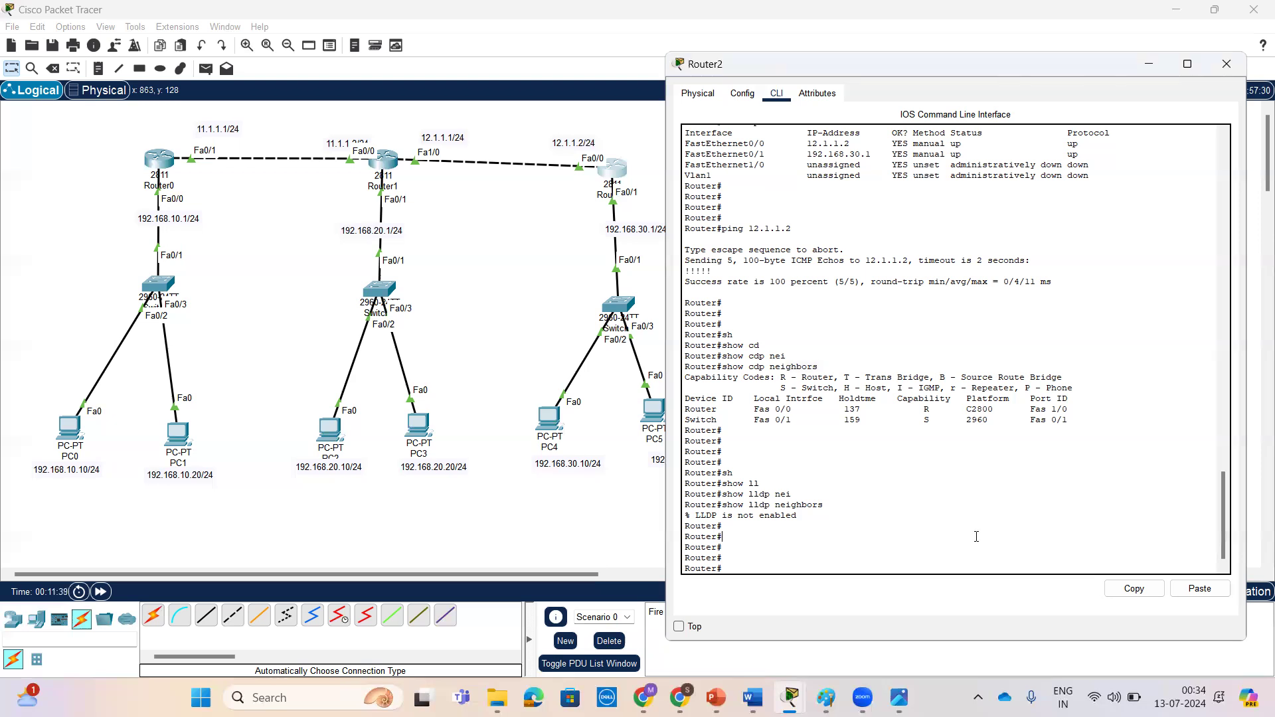
key(Return)
key(Return)
key(Return)
key(Return)
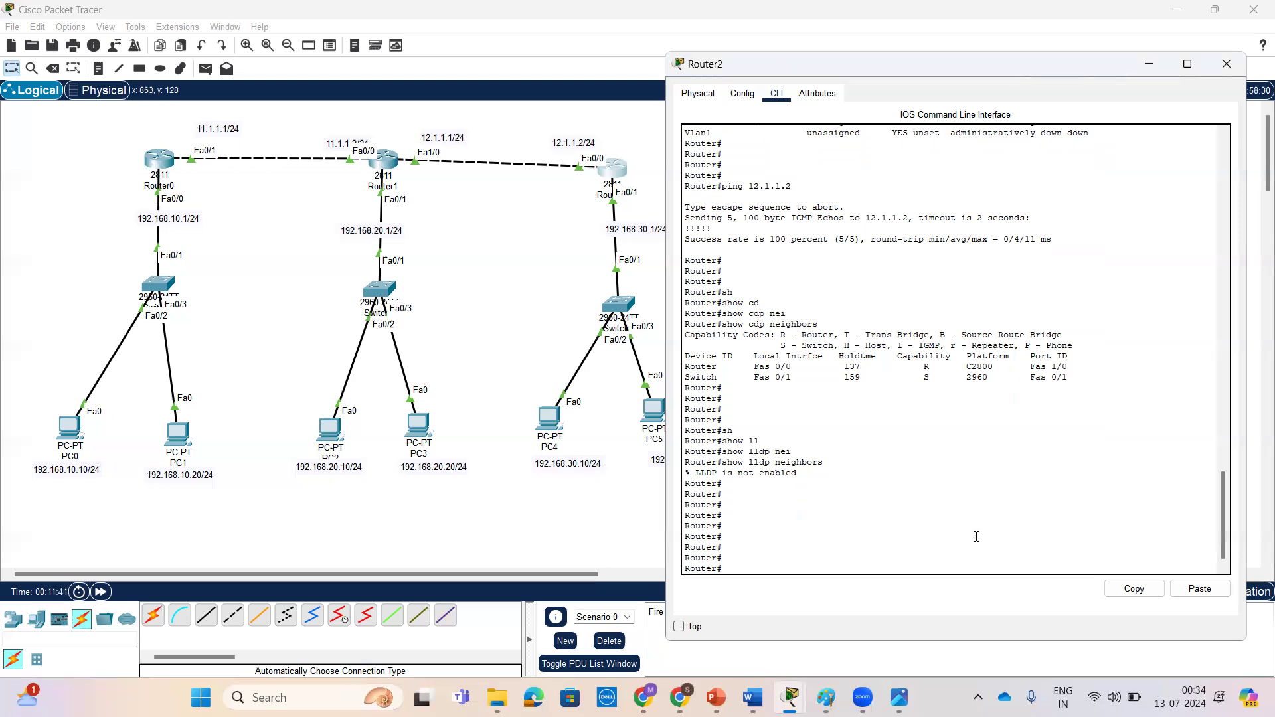
Step: Open Router0's command line and return from global configuration to privileged EXEC mode
click(506, 225)
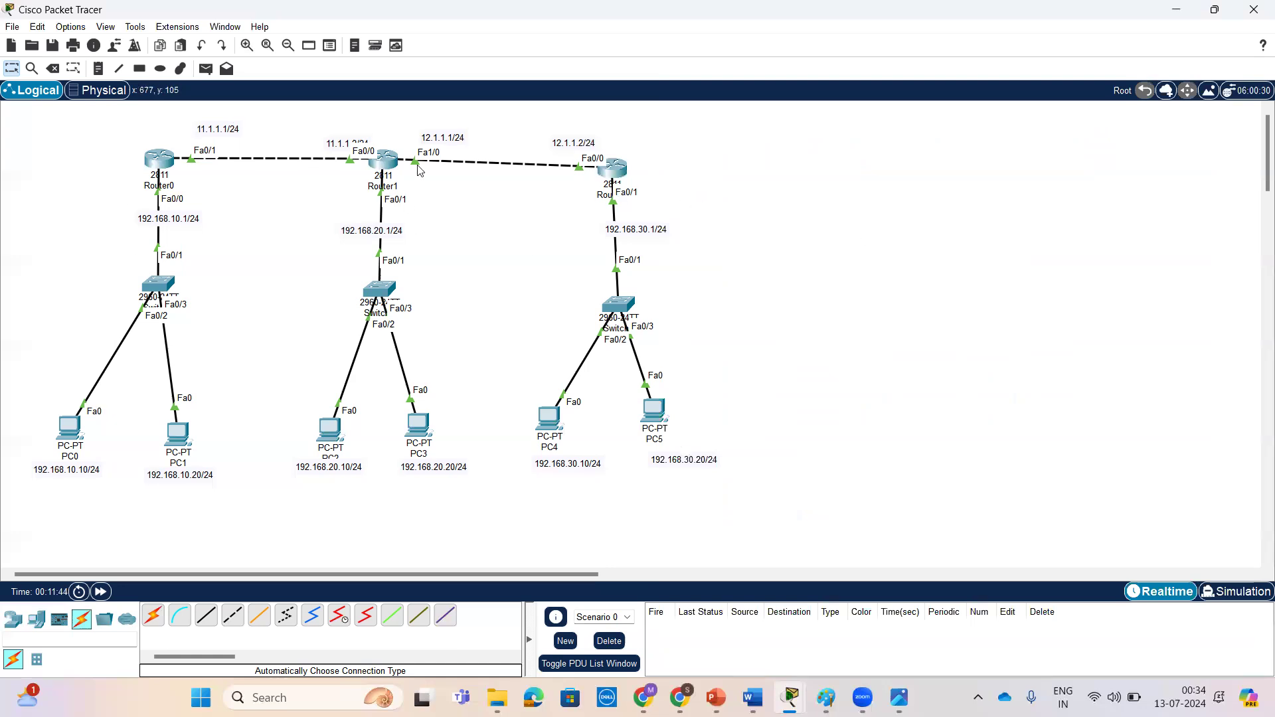
click(155, 162)
key(Return)
key(Return)
key(Return)
key(Return)
key(Return)
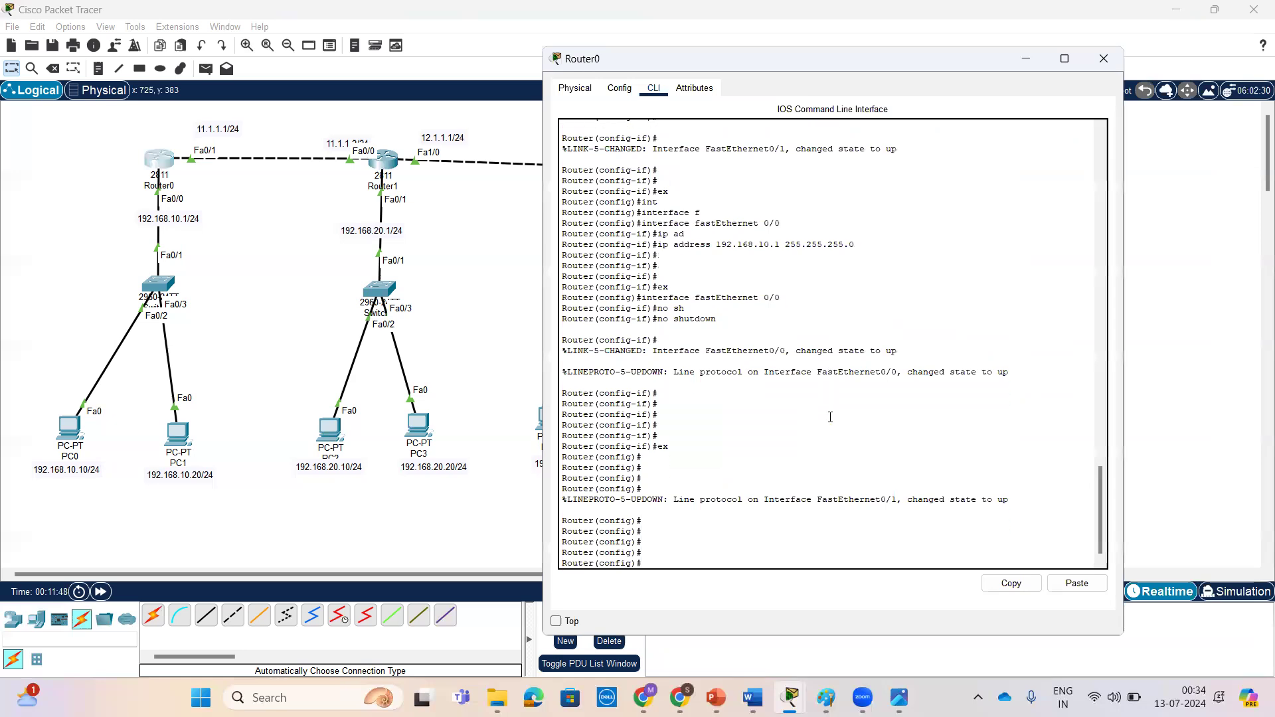
key(ctrl+z)
key(Return)
key(Return)
key(Return)
key(Return)
Step: Check which routing protocols are configured on Router0 with show ip protocols
text(sh)
key(Tab)
text(ip)
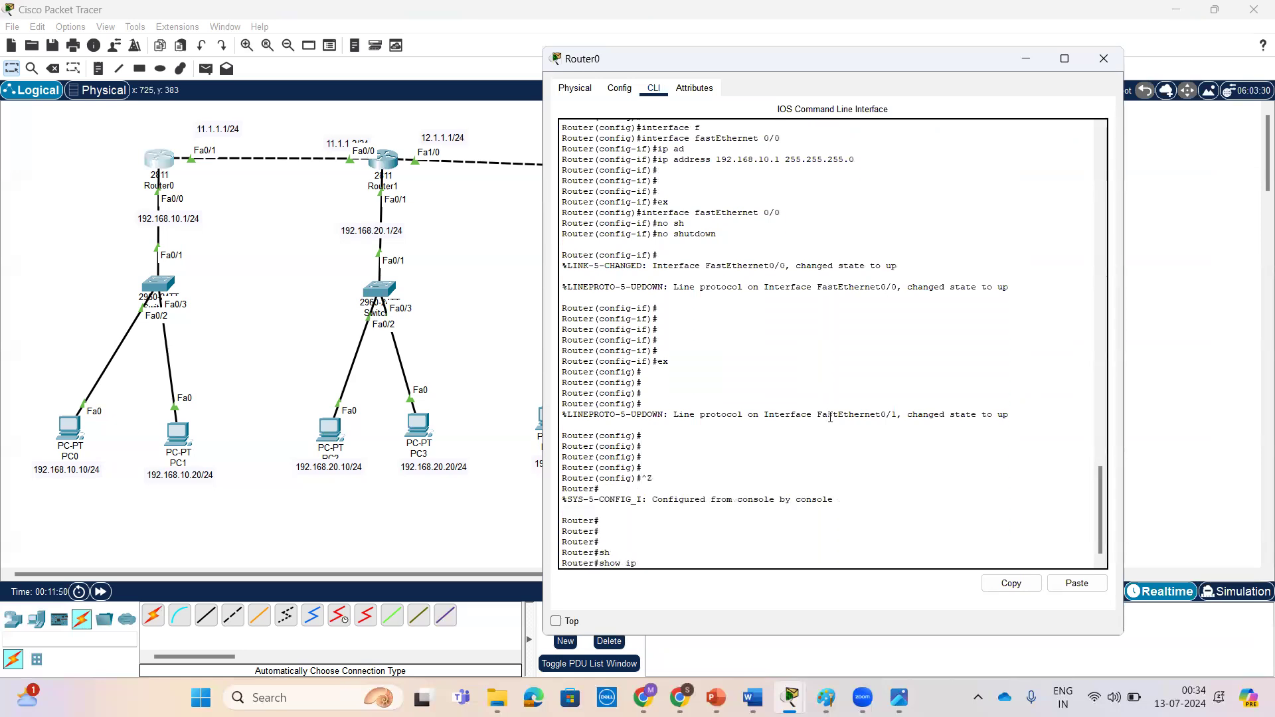
text( pr)
key(Tab)
key(Return)
key(Return)
key(Return)
key(Return)
key(Return)
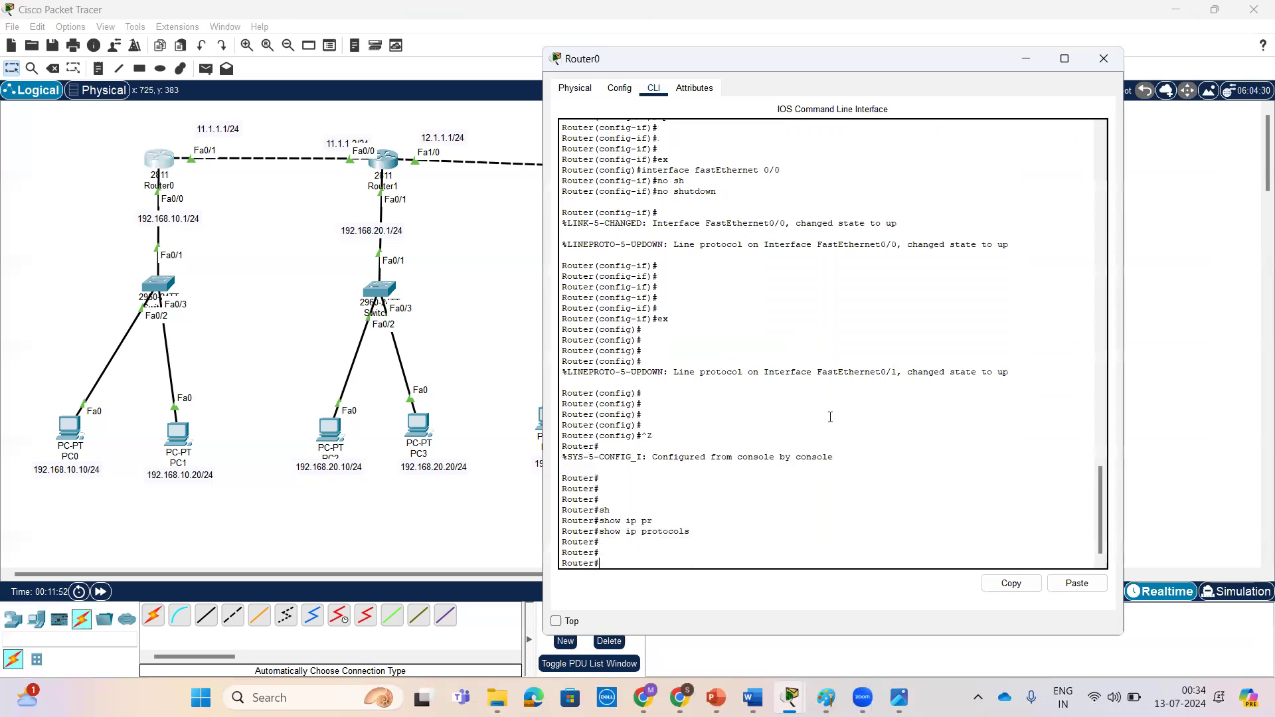
drag(732, 508, 561, 511)
click(751, 521)
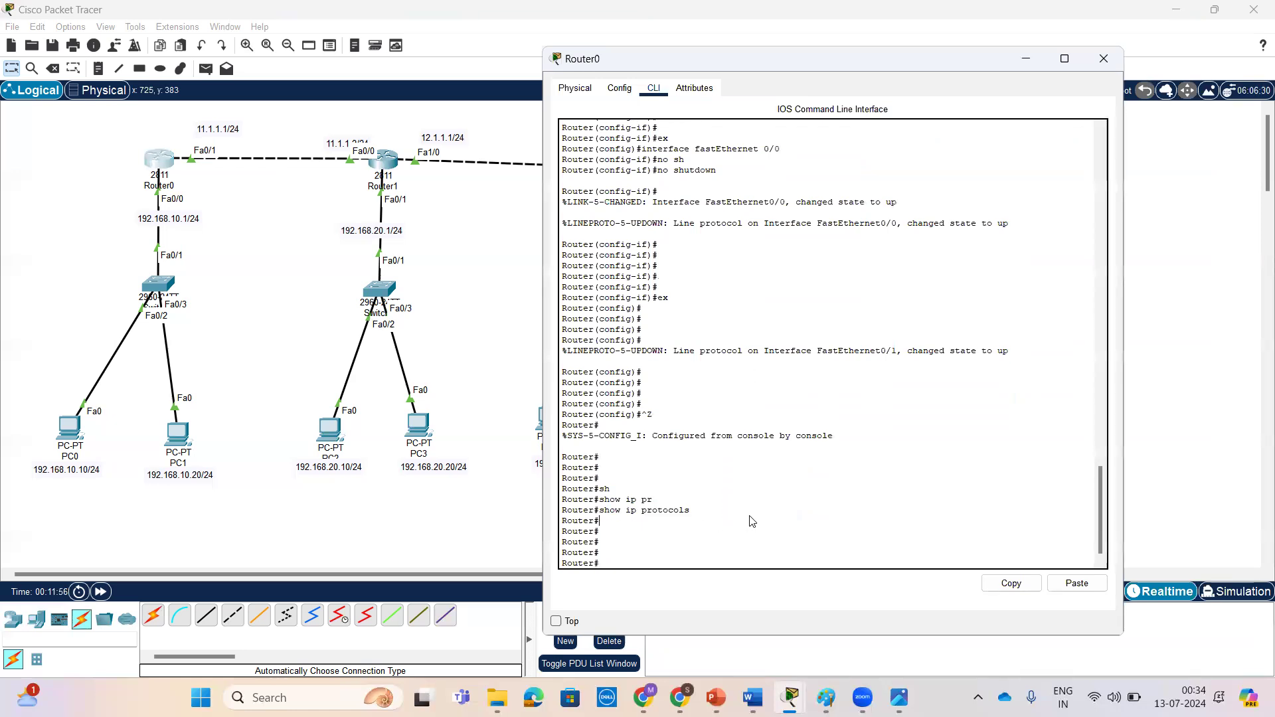
drag(696, 510, 557, 511)
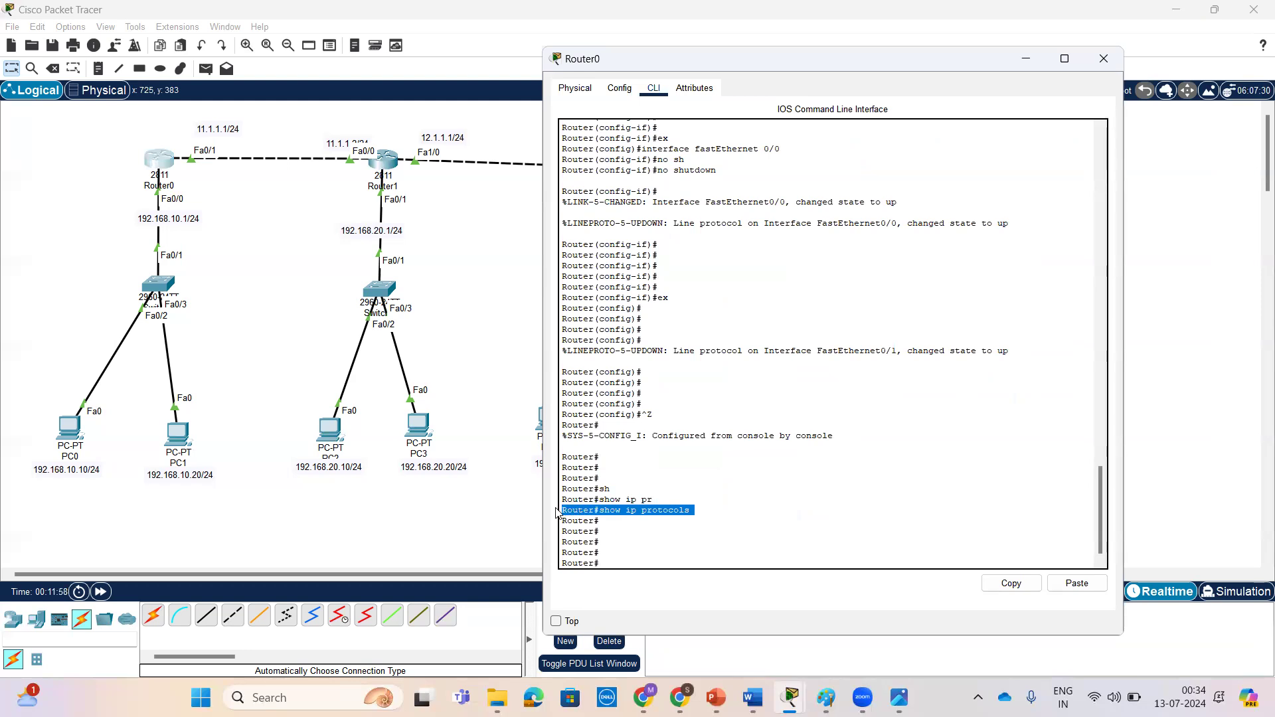
click(840, 533)
key(Return)
key(Return)
key(Return)
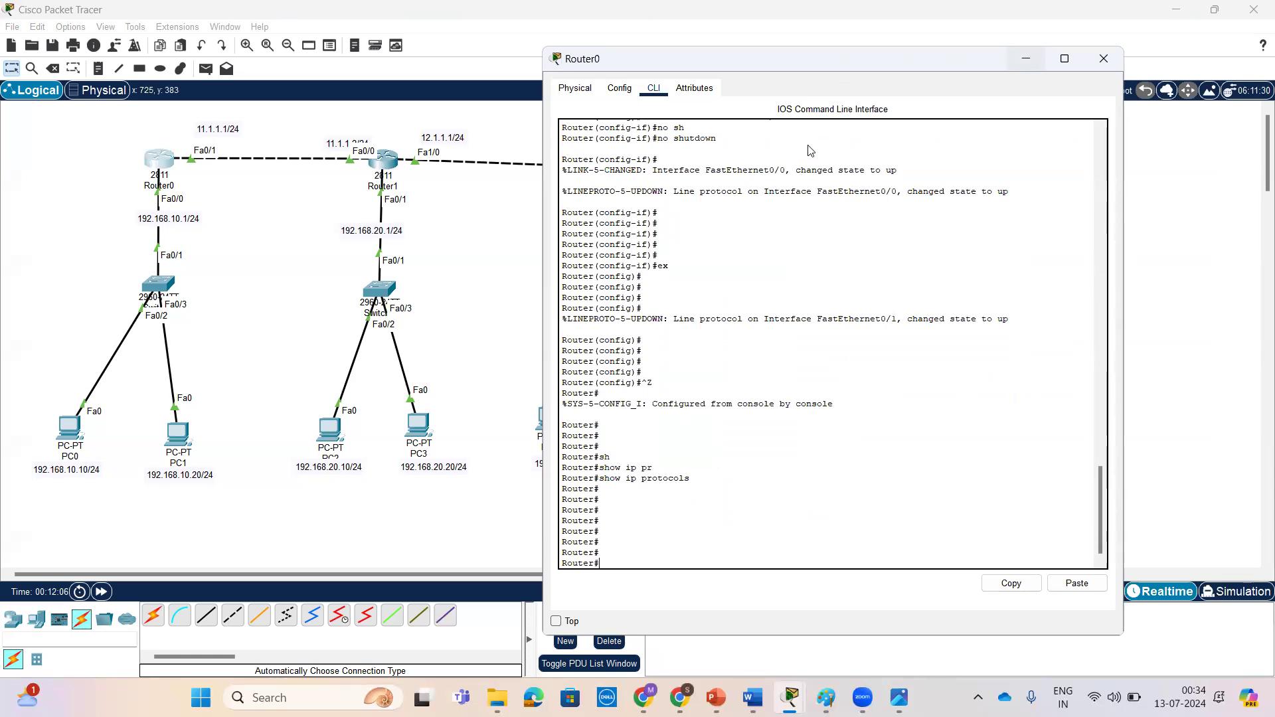
Step: Minimize Router0's window, shift the whole topology left in the workspace, and pull PC0 with its IP label inward
click(1026, 59)
drag(76, 130, 827, 513)
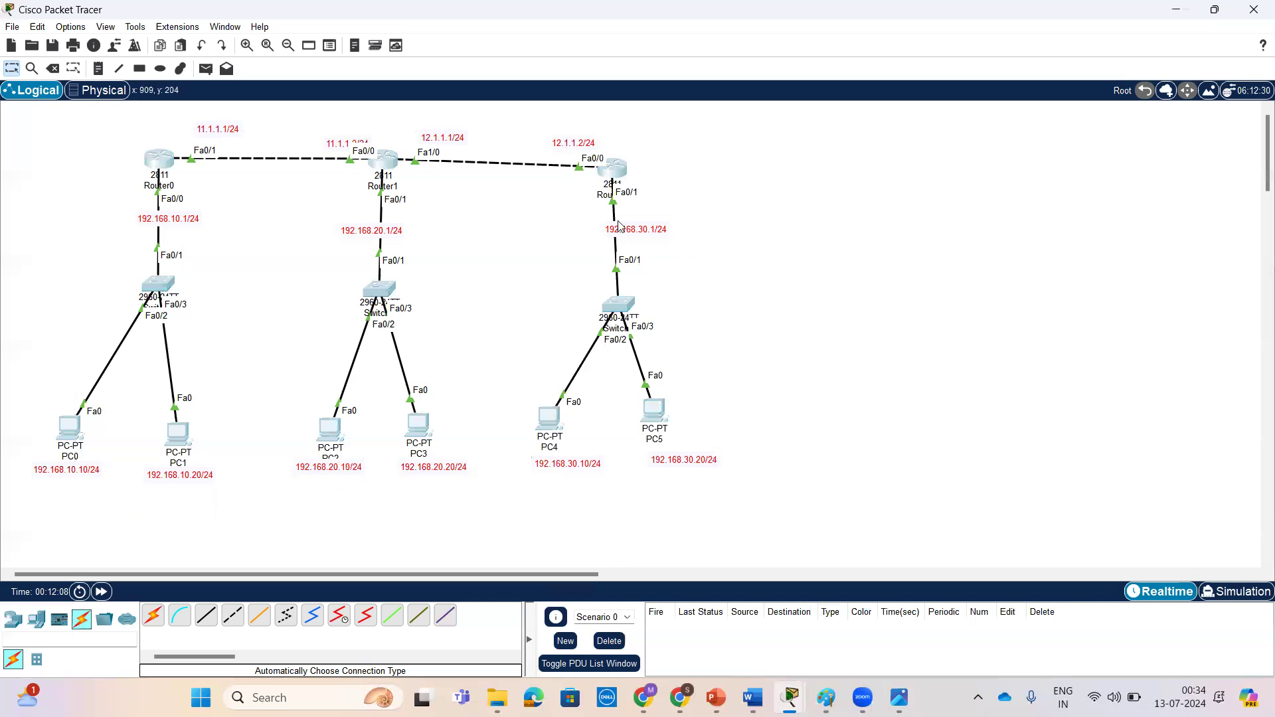
drag(617, 166, 528, 159)
click(16, 424)
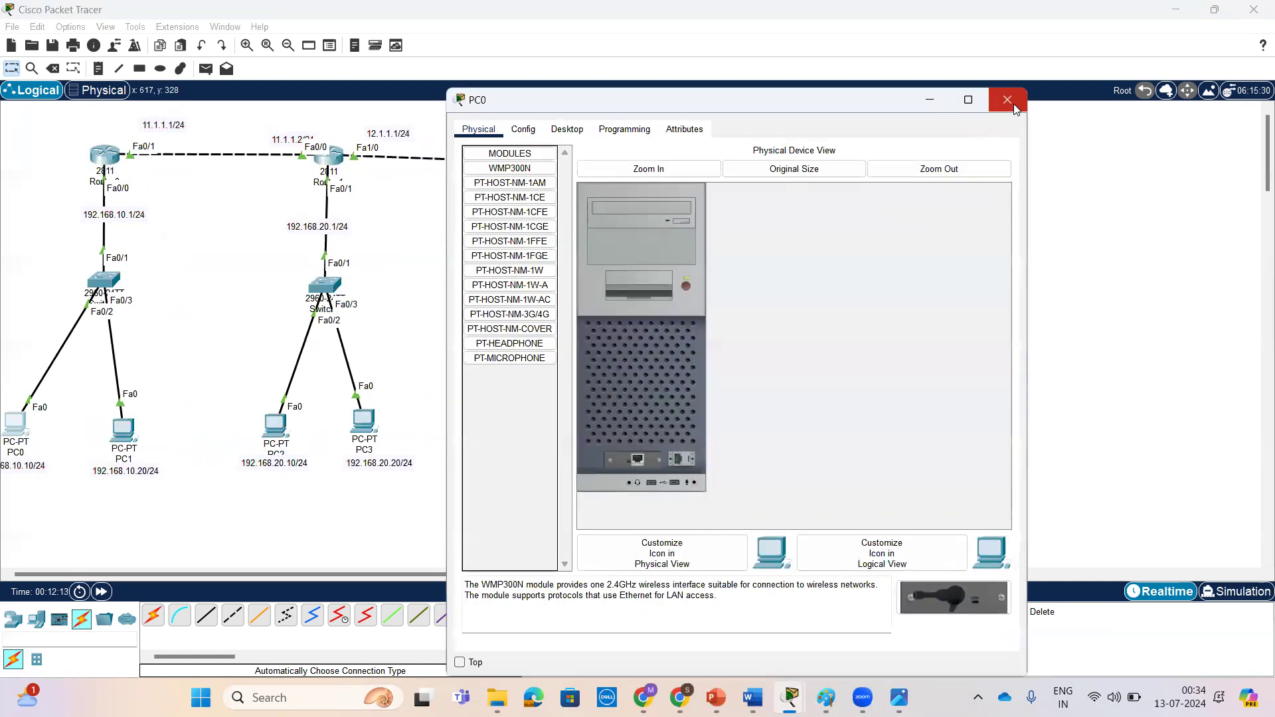
click(1007, 101)
drag(18, 431, 88, 456)
click(782, 336)
Step: Shift the complete topology further left to free more workspace beside it
drag(93, 132, 737, 508)
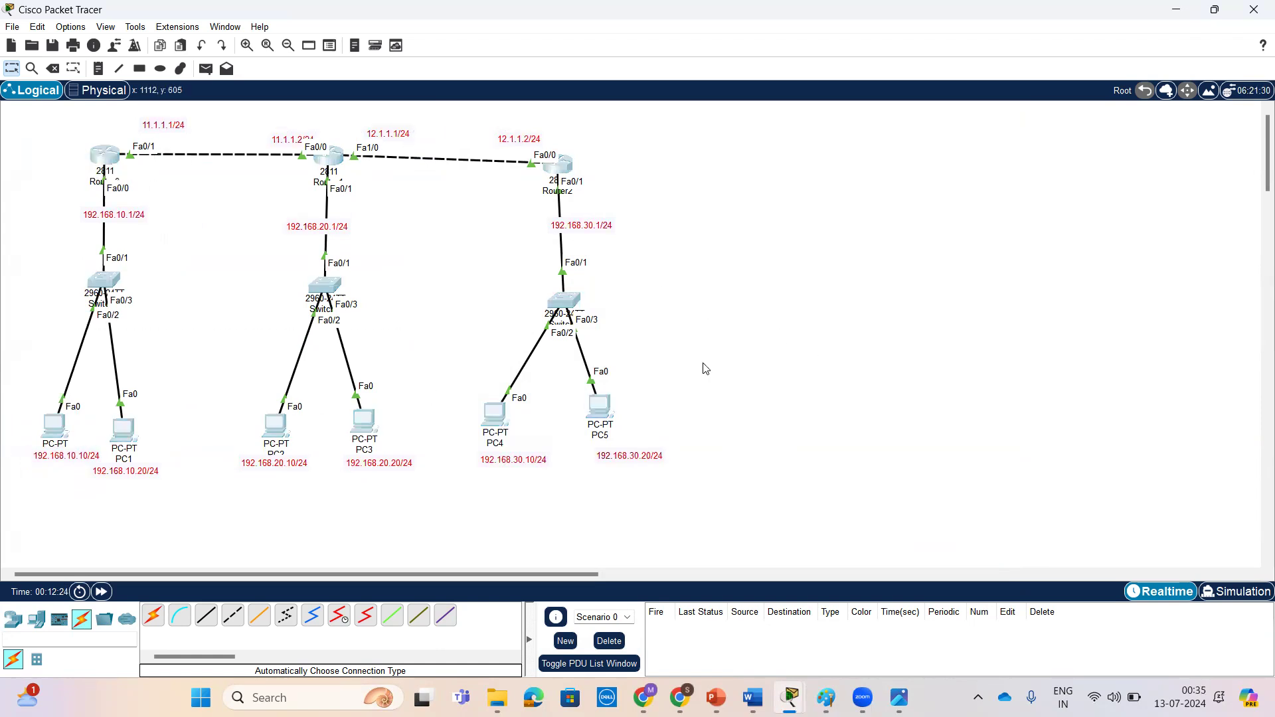
drag(569, 170, 530, 178)
click(1085, 338)
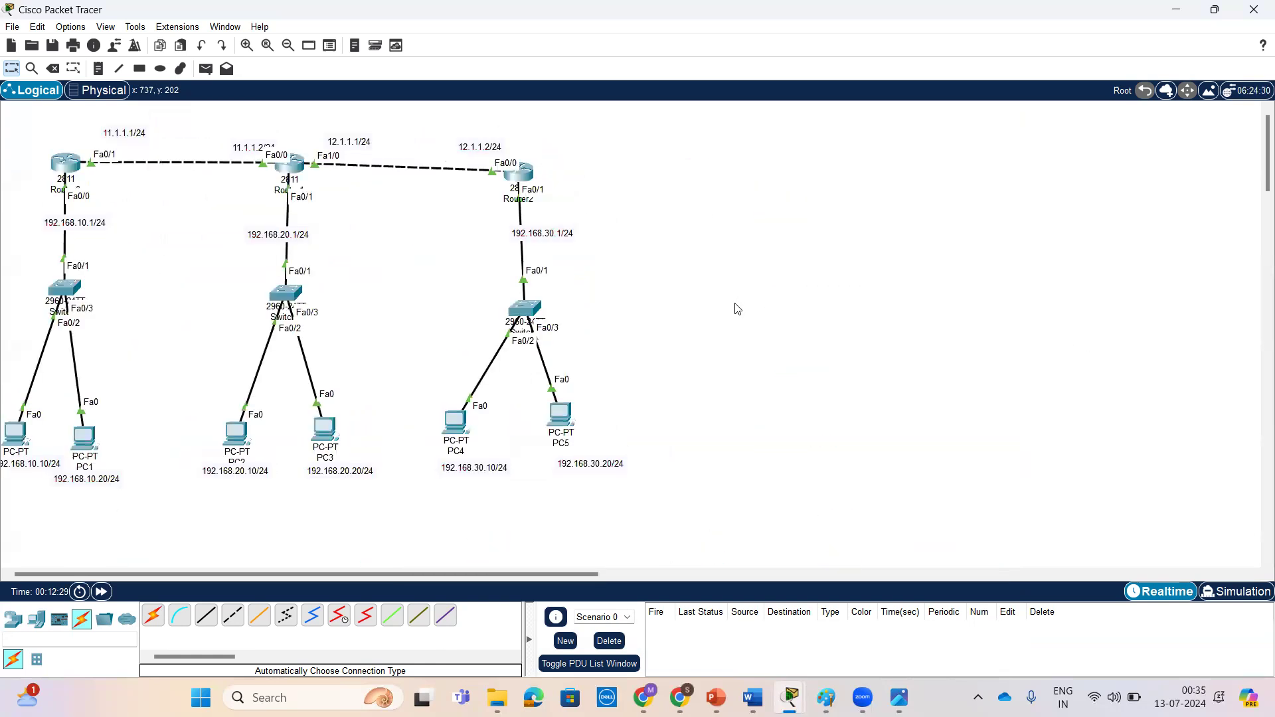
Step: Reopen Router0's command line, then reposition and widen its window beside the topology
click(66, 164)
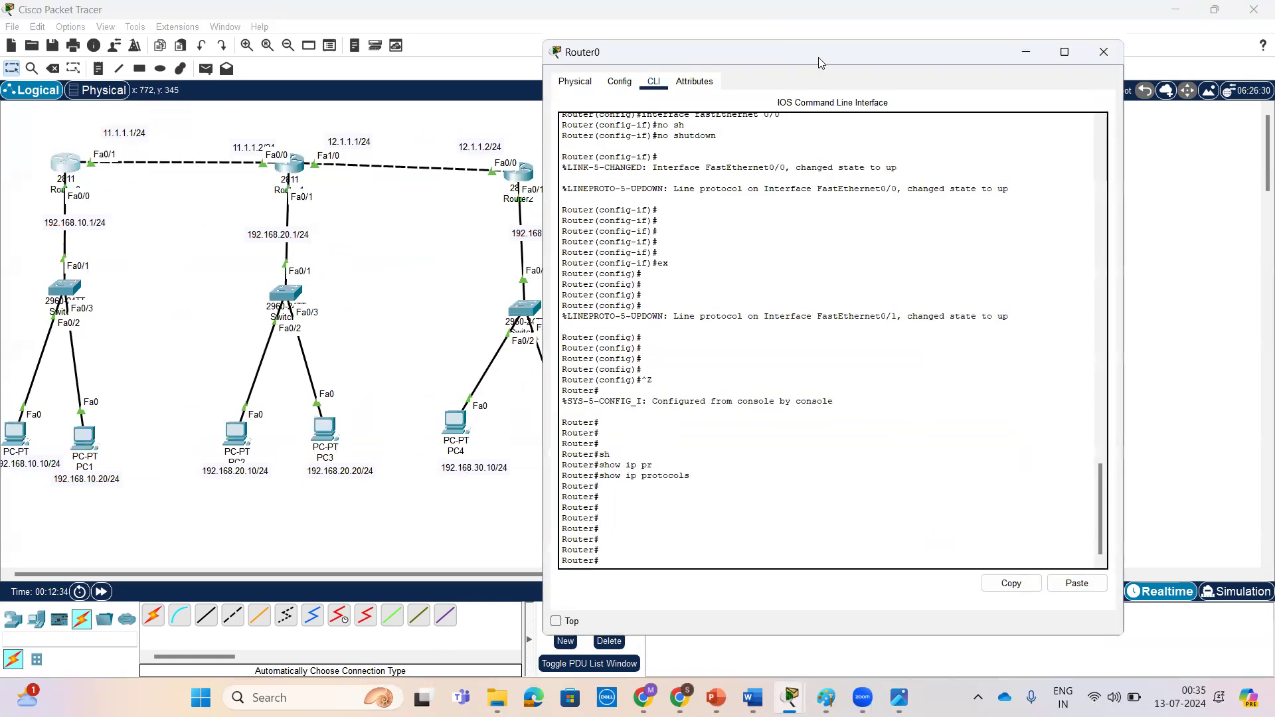
drag(818, 57, 903, 23)
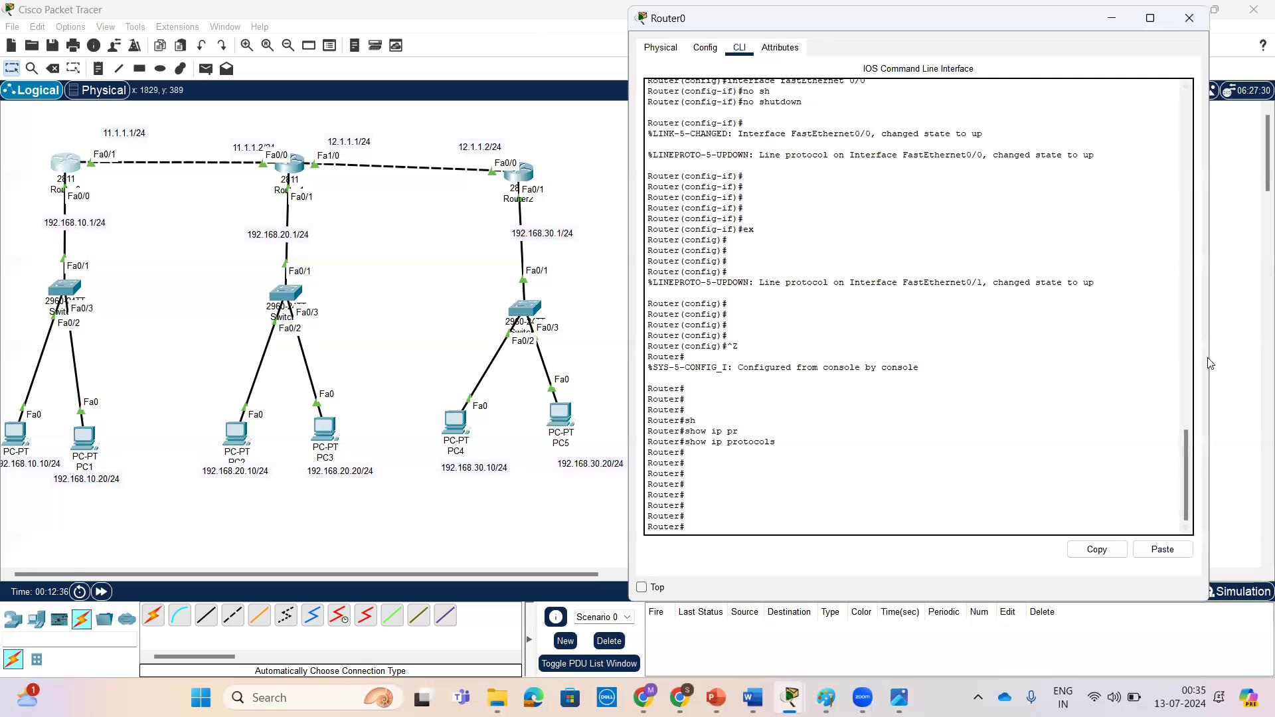
drag(1211, 362, 1269, 361)
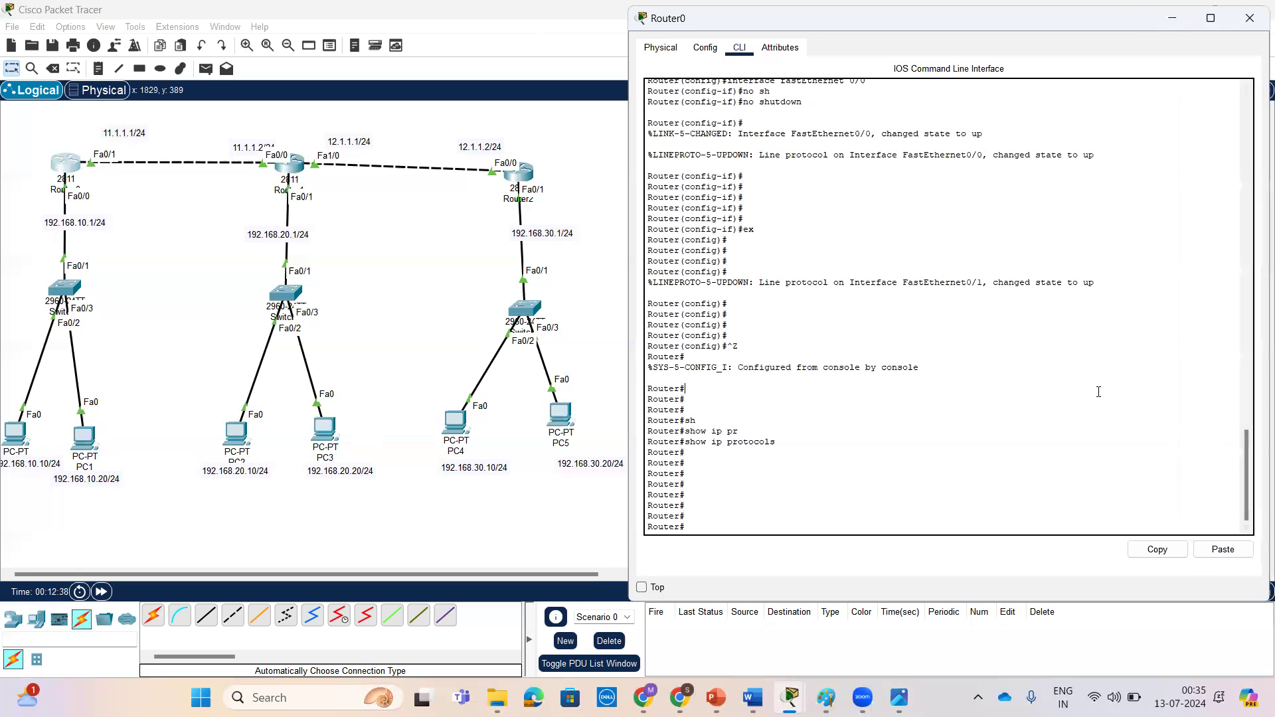
Step: Enter global configuration mode on Router0 with conf t
key(Return)
key(Return)
key(Return)
key(Return)
text(conf t)
key(Return)
key(Return)
key(Return)
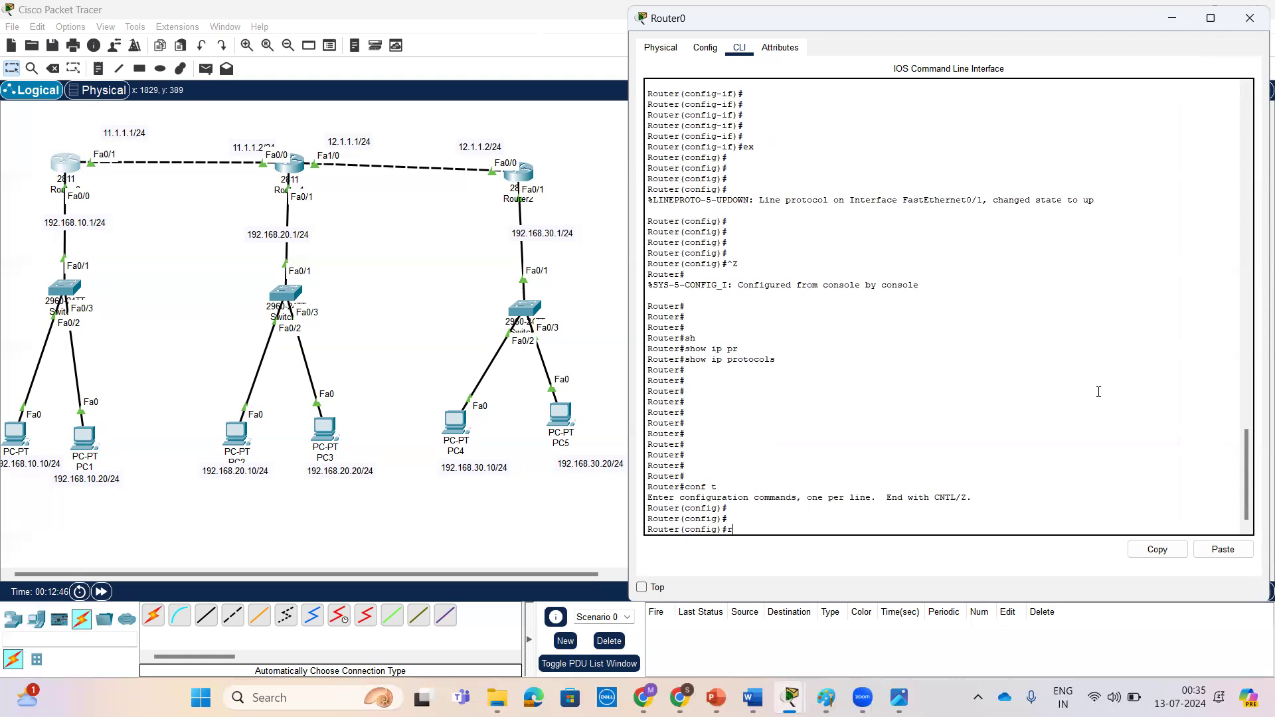
Step: List the routing protocols available on Router0 with router ?
text(rou)
key(Tab)
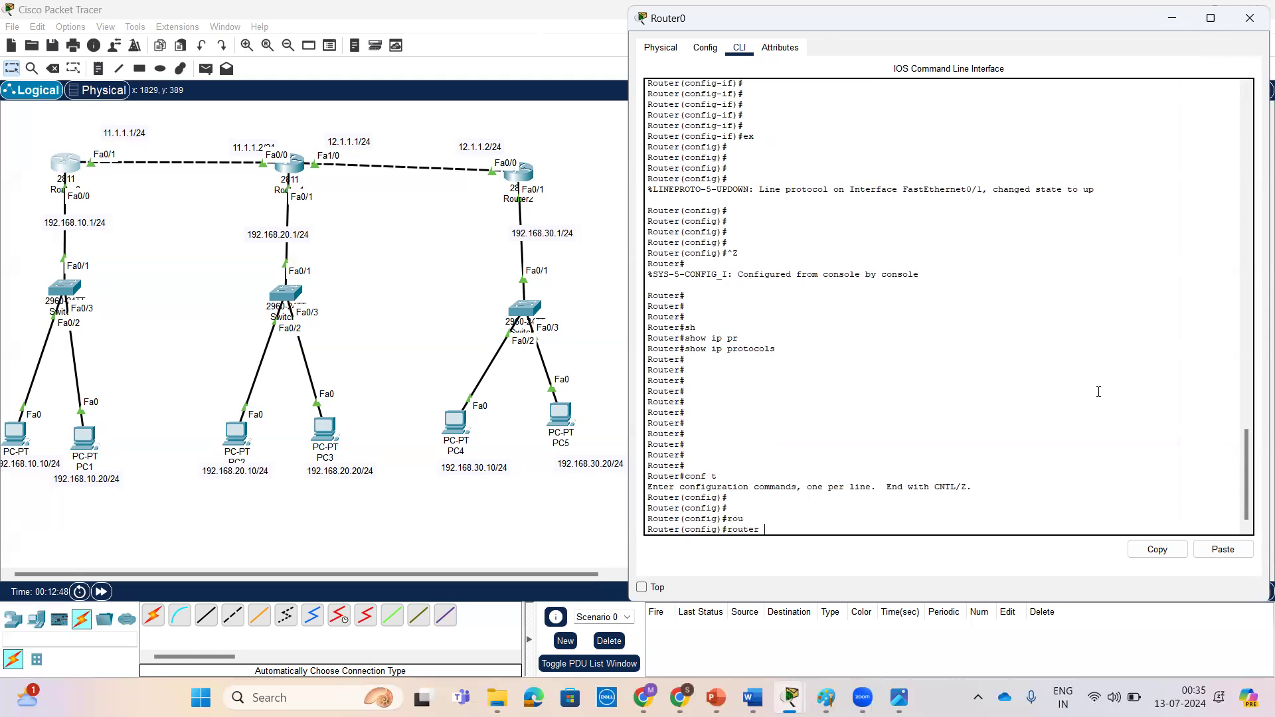
text(?)
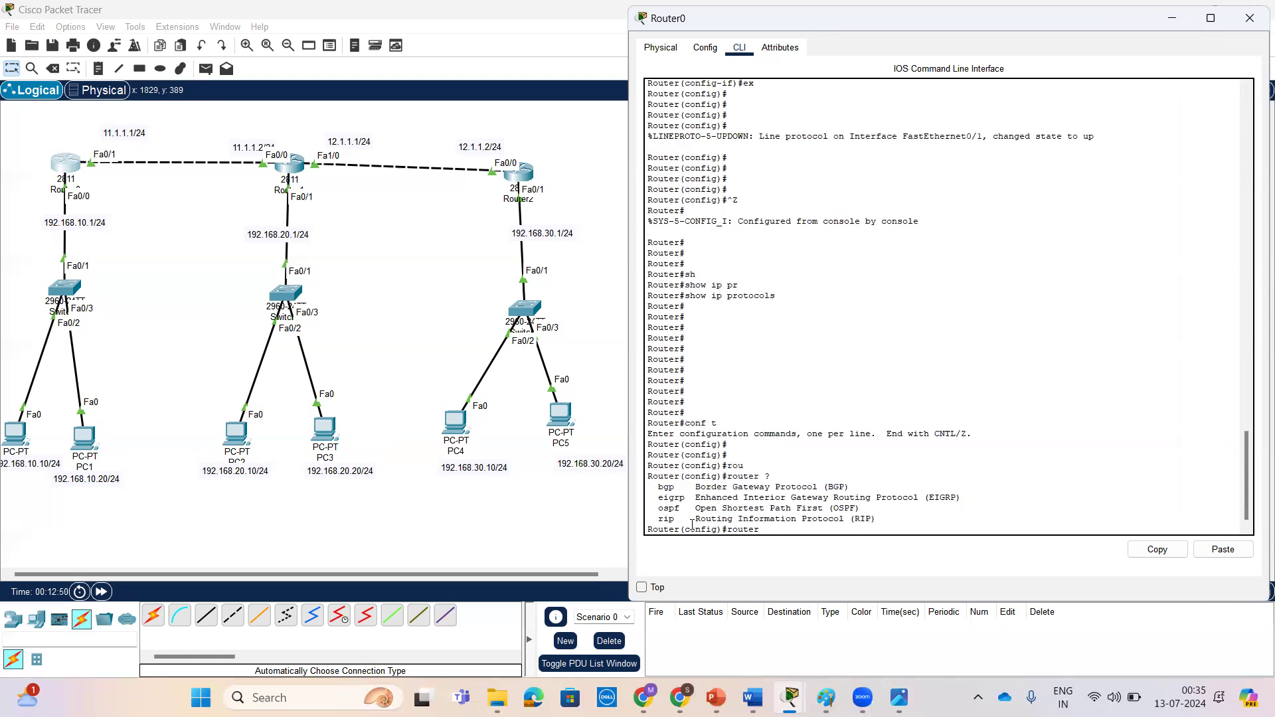
Step: Query the argument that router eigrp expects on Router0 with router eigrp ?
drag(658, 519, 687, 498)
click(794, 528)
text(e)
key(Tab)
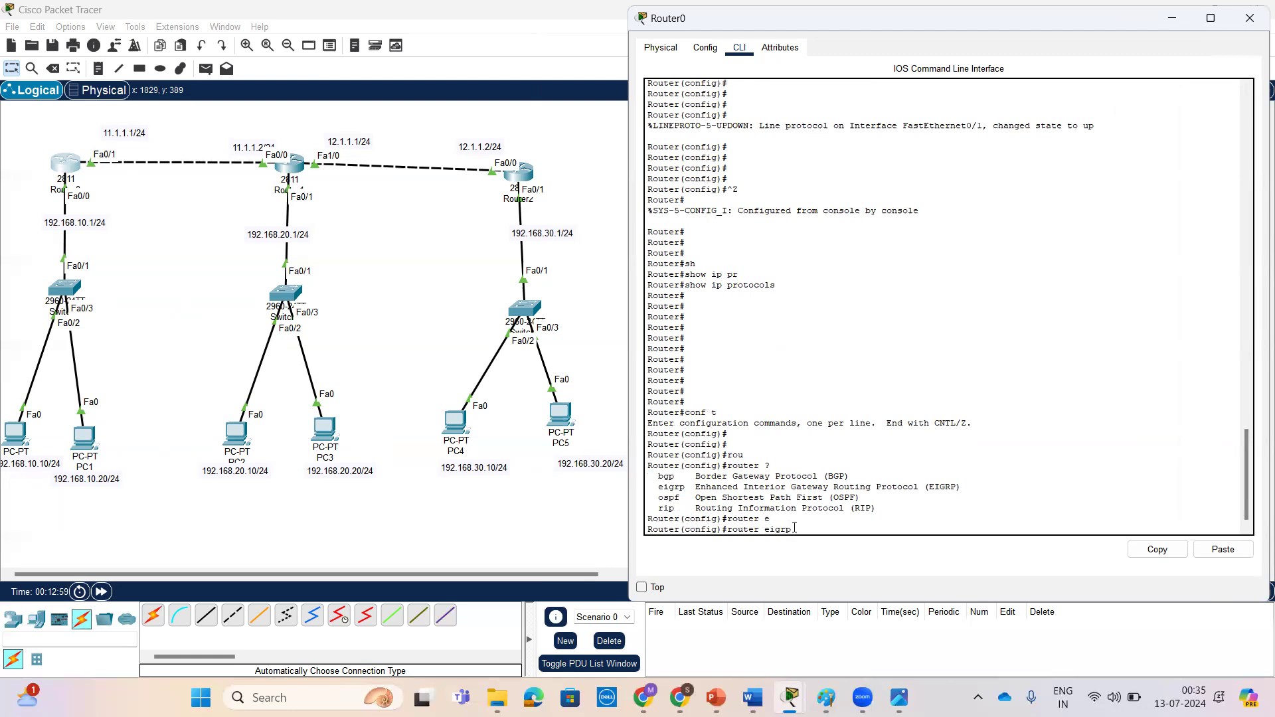
text(?)
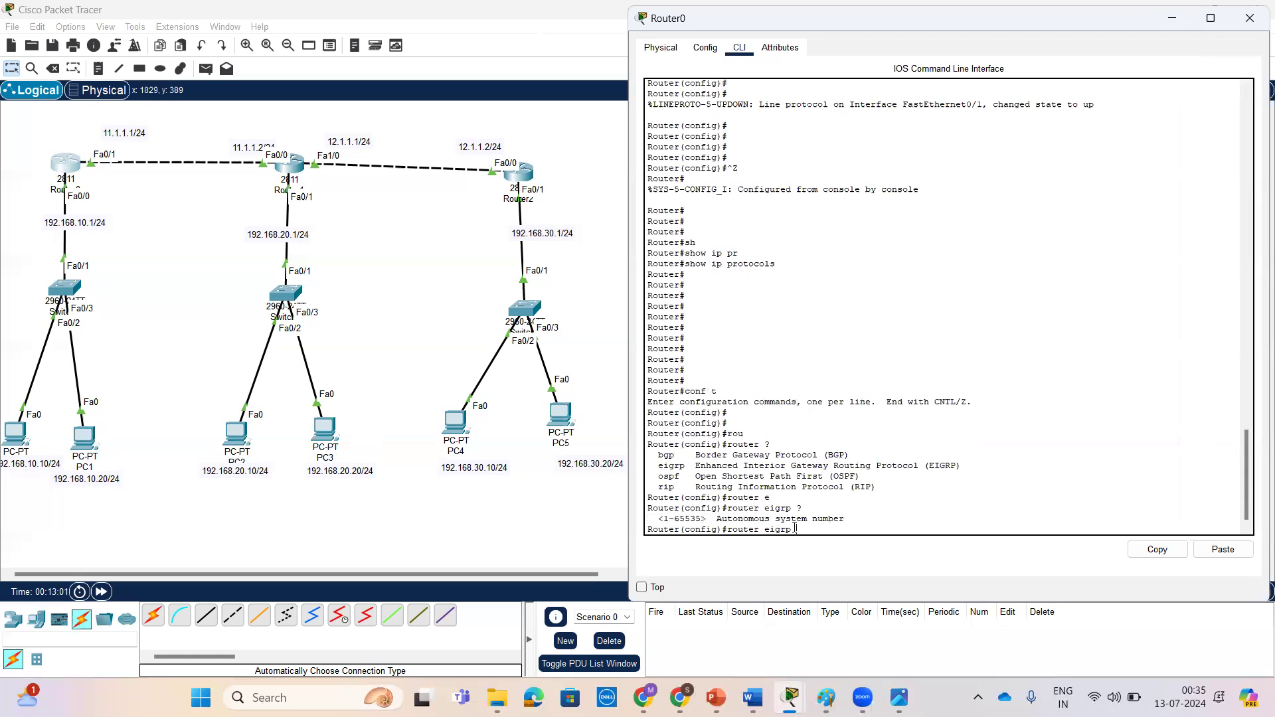
Step: Enable EIGRP on Router0 with autonomous system number 100 using router eigrp 100
drag(662, 519, 701, 521)
click(907, 531)
key(Tab)
key(Tab)
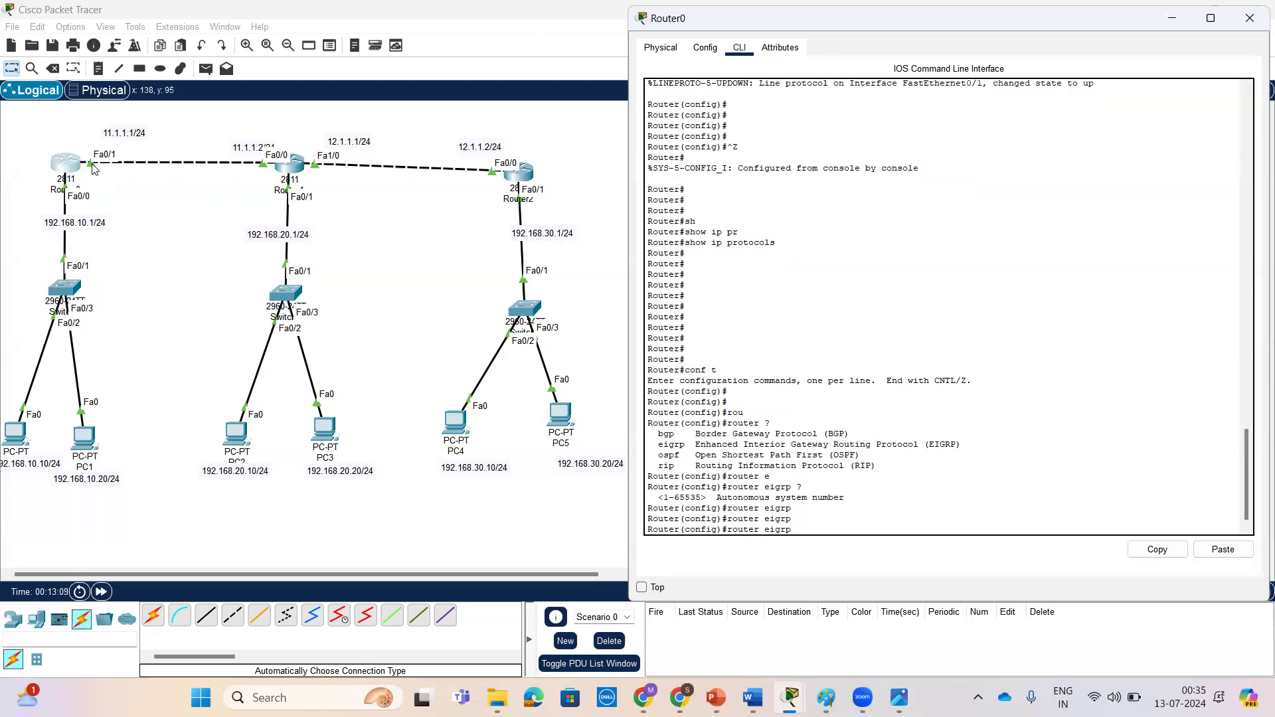
text(100)
key(Return)
key(Return)
key(Return)
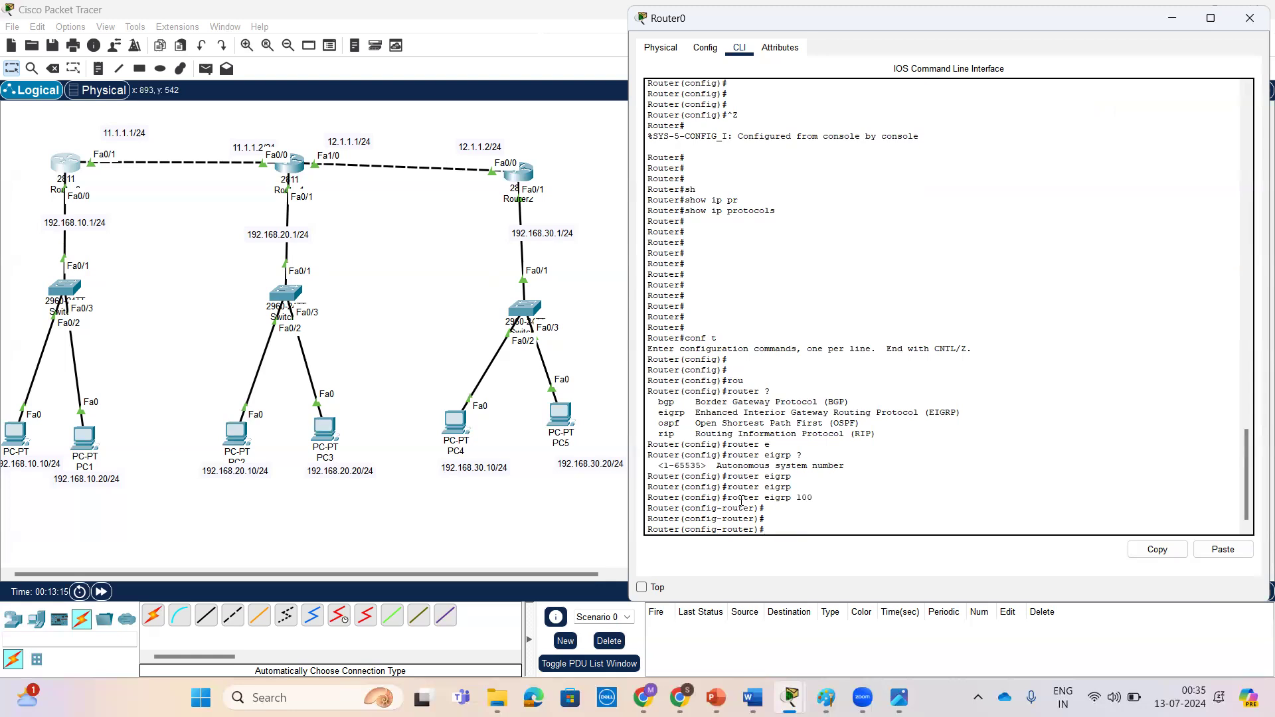
Step: Leave EIGRP router configuration on Router0 and return to the privileged EXEC prompt
drag(727, 500, 818, 503)
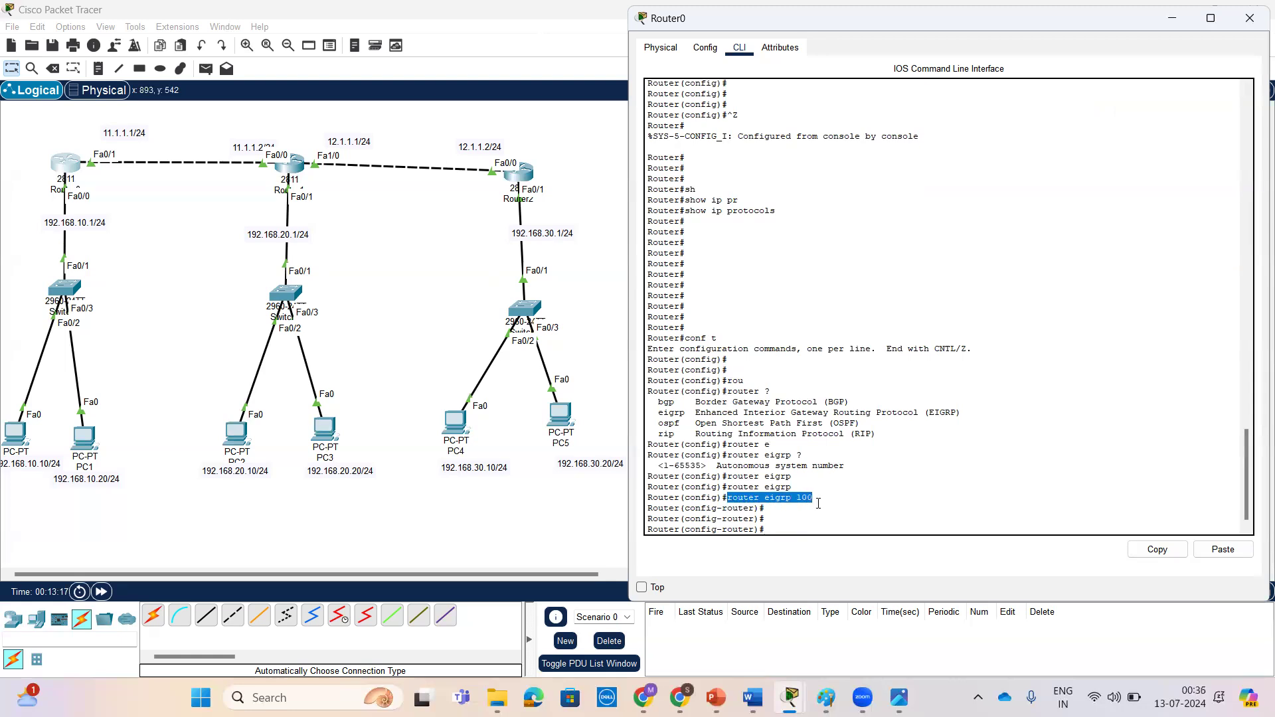
key(ctrl+z)
key(Return)
key(Return)
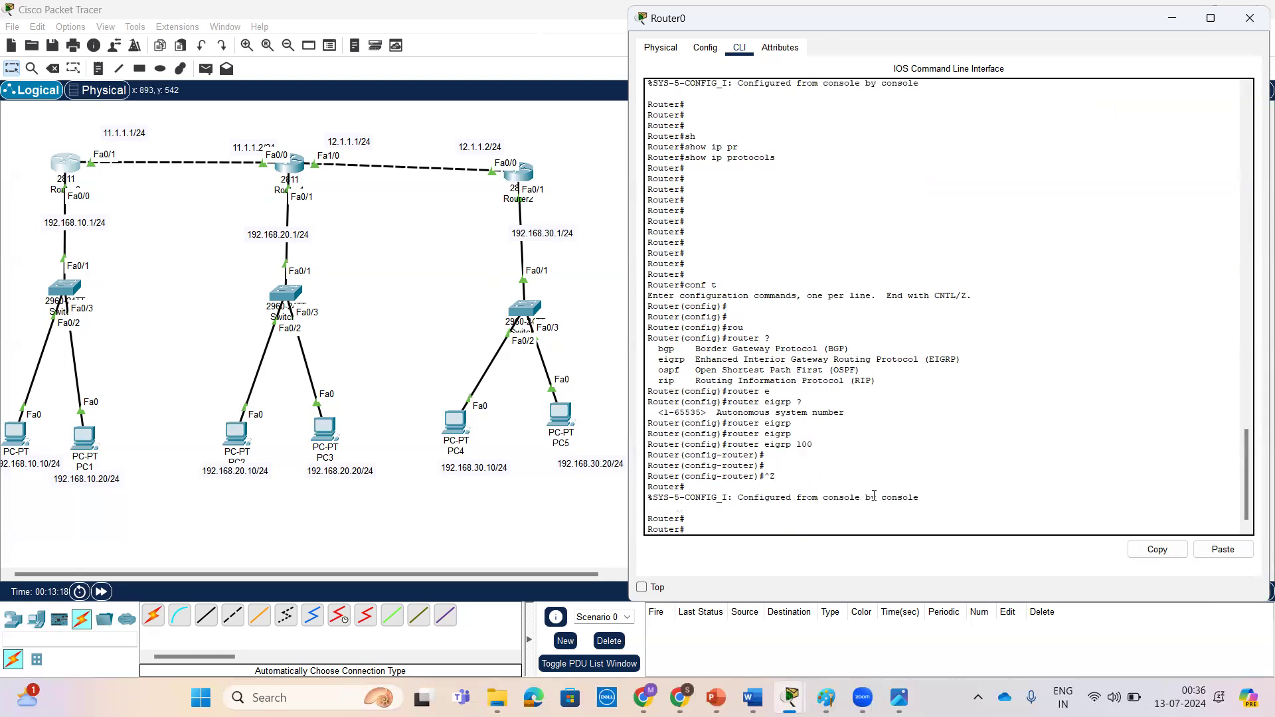
Step: Display Router0's routing protocol details in full with show ip protocols
text(show ip p)
key(Tab)
text(ip pr)
key(Tab)
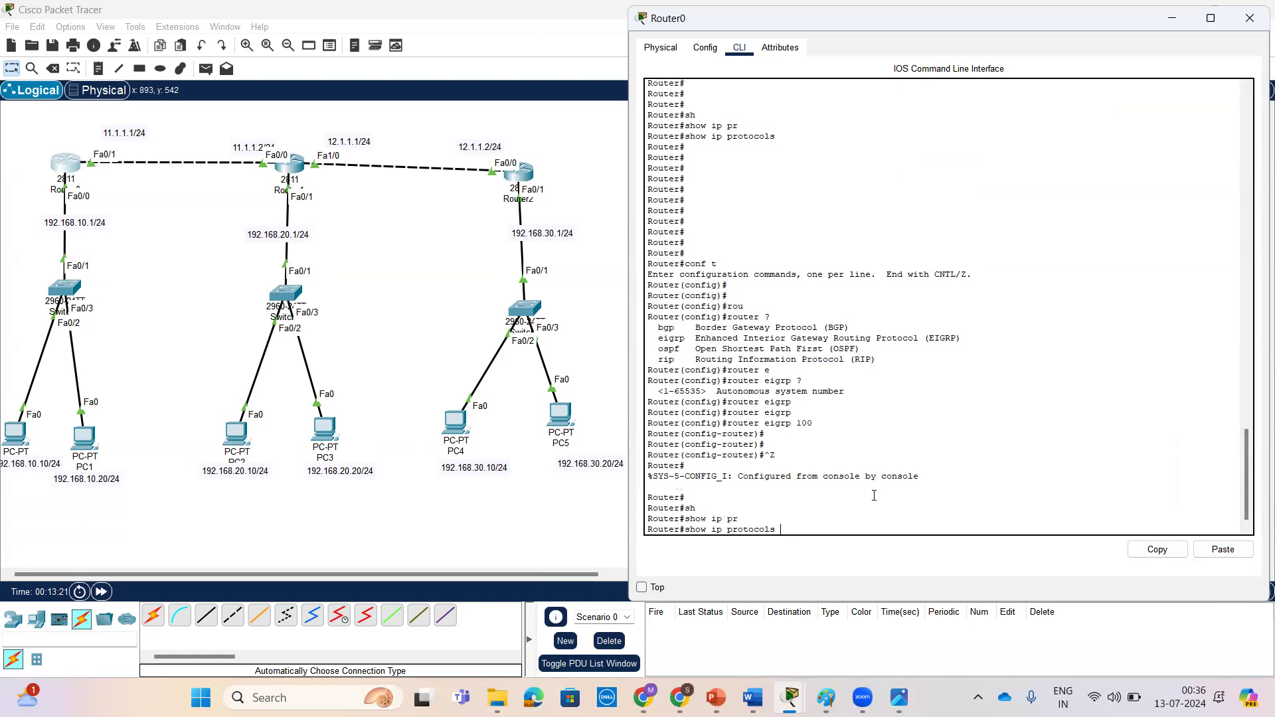
key(Return)
key(space)
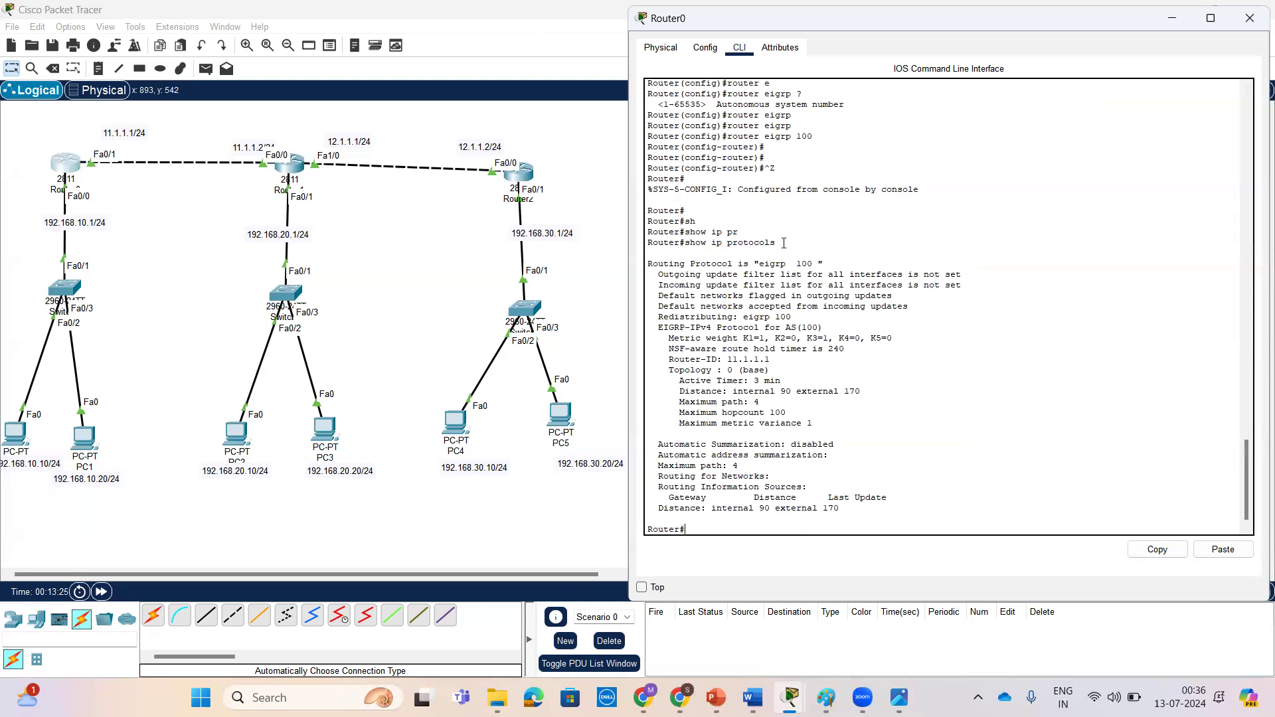
Step: Review the router eigrp 100 command and compare the latest show ip protocols output with the earlier one
scroll(783, 243, up, 5)
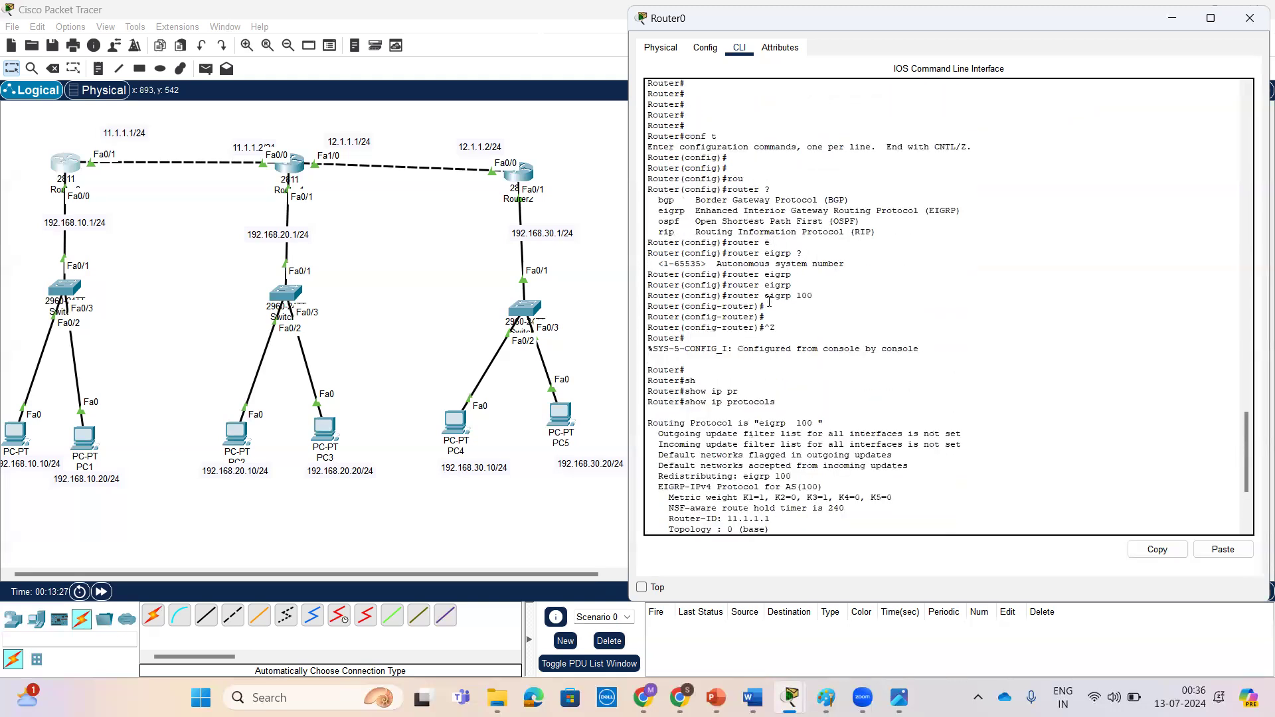
drag(727, 296, 816, 295)
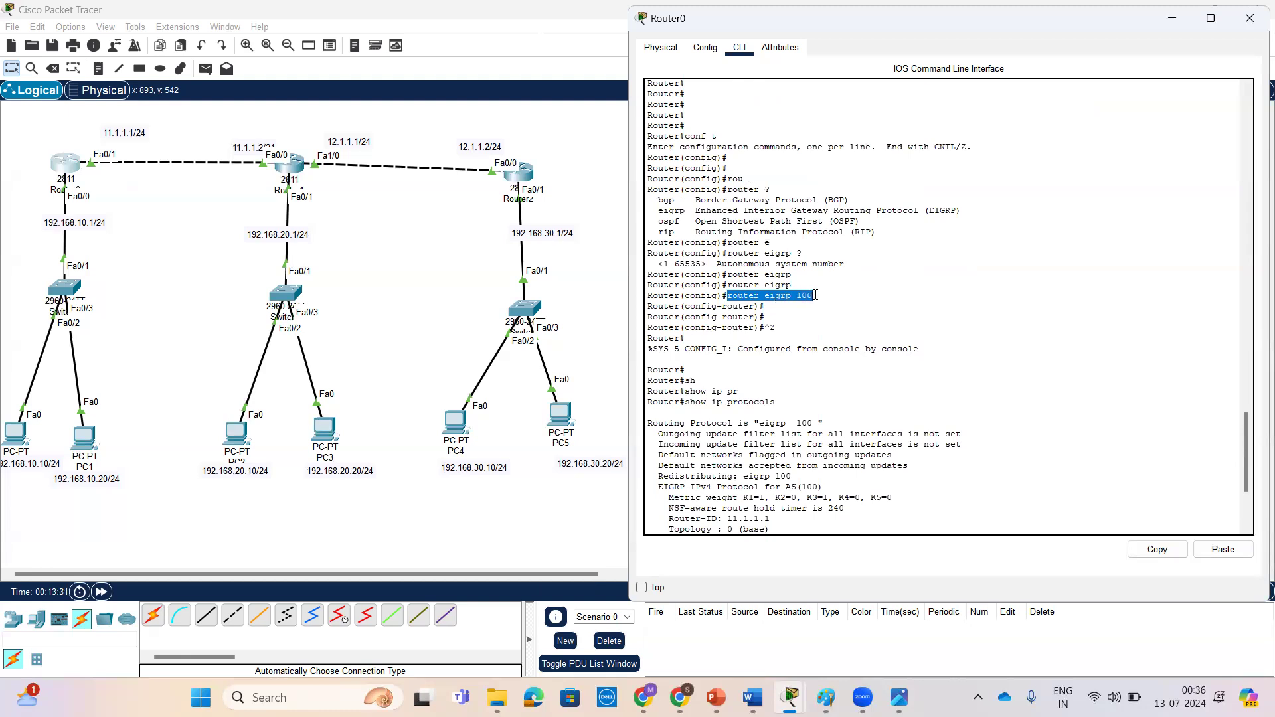
scroll(764, 332, down, 1)
drag(686, 364, 774, 364)
scroll(713, 280, up, 7)
drag(686, 210, 774, 209)
scroll(754, 380, down, 9)
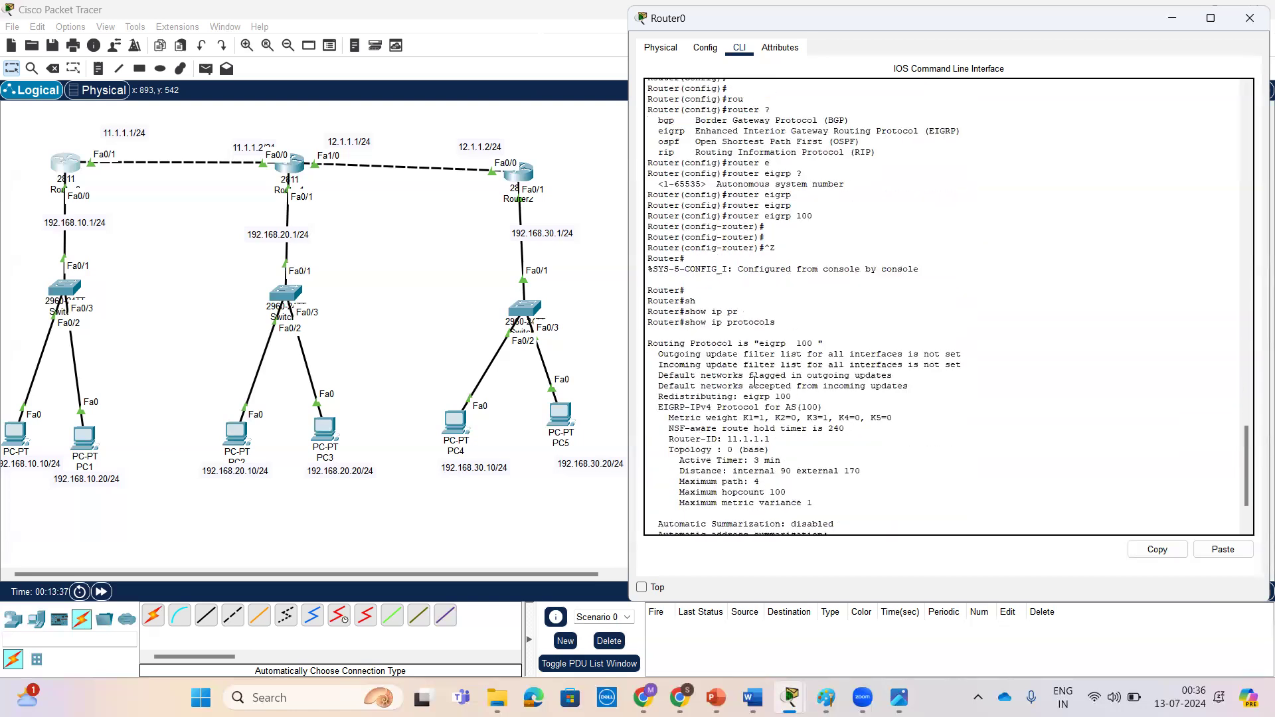
scroll(755, 380, down, 1)
scroll(887, 354, down, 1)
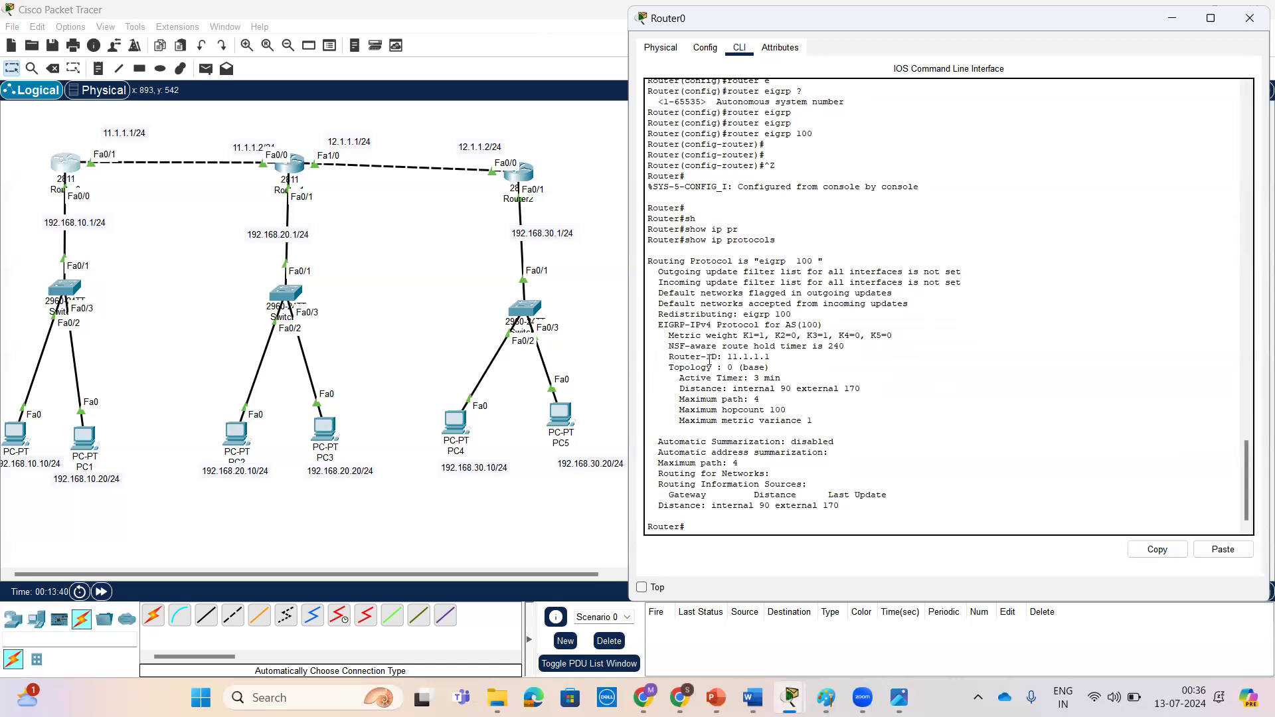
Step: Examine the Router-ID line in the show ip protocols output against Router0's interface addresses in the topology
drag(664, 356, 776, 356)
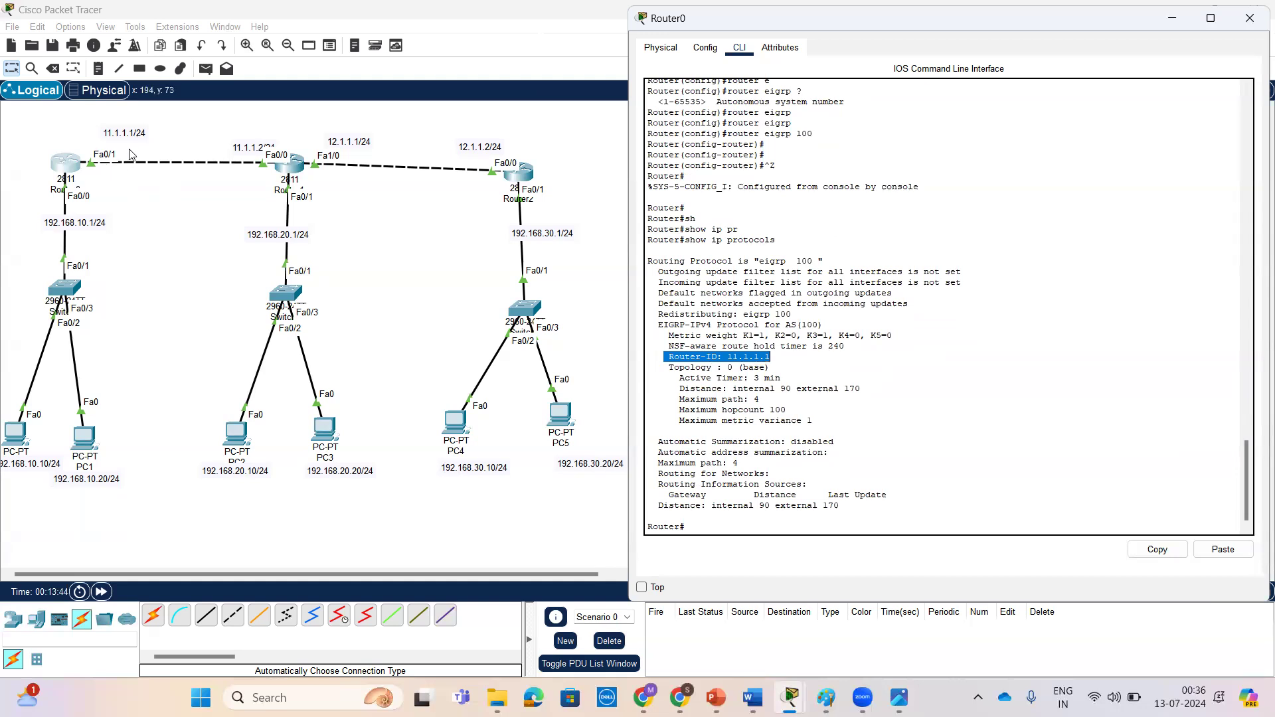
click(773, 365)
drag(773, 358, 660, 359)
click(812, 367)
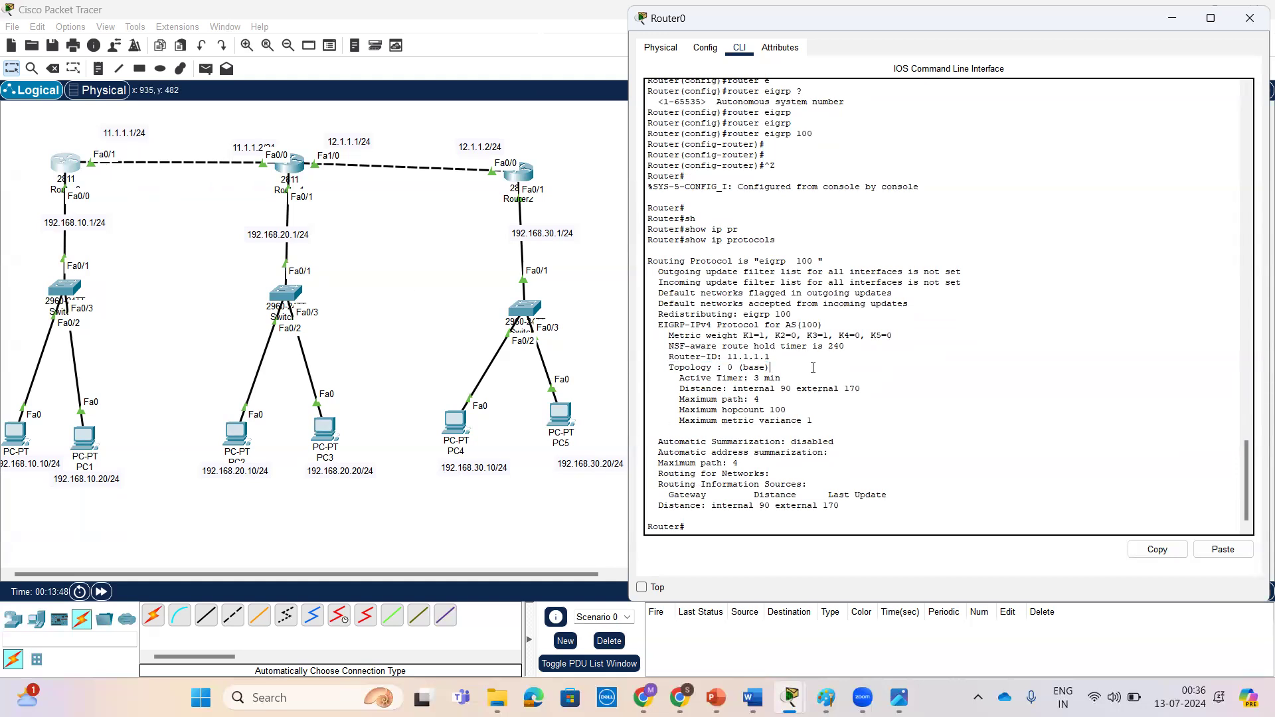
drag(795, 359, 667, 358)
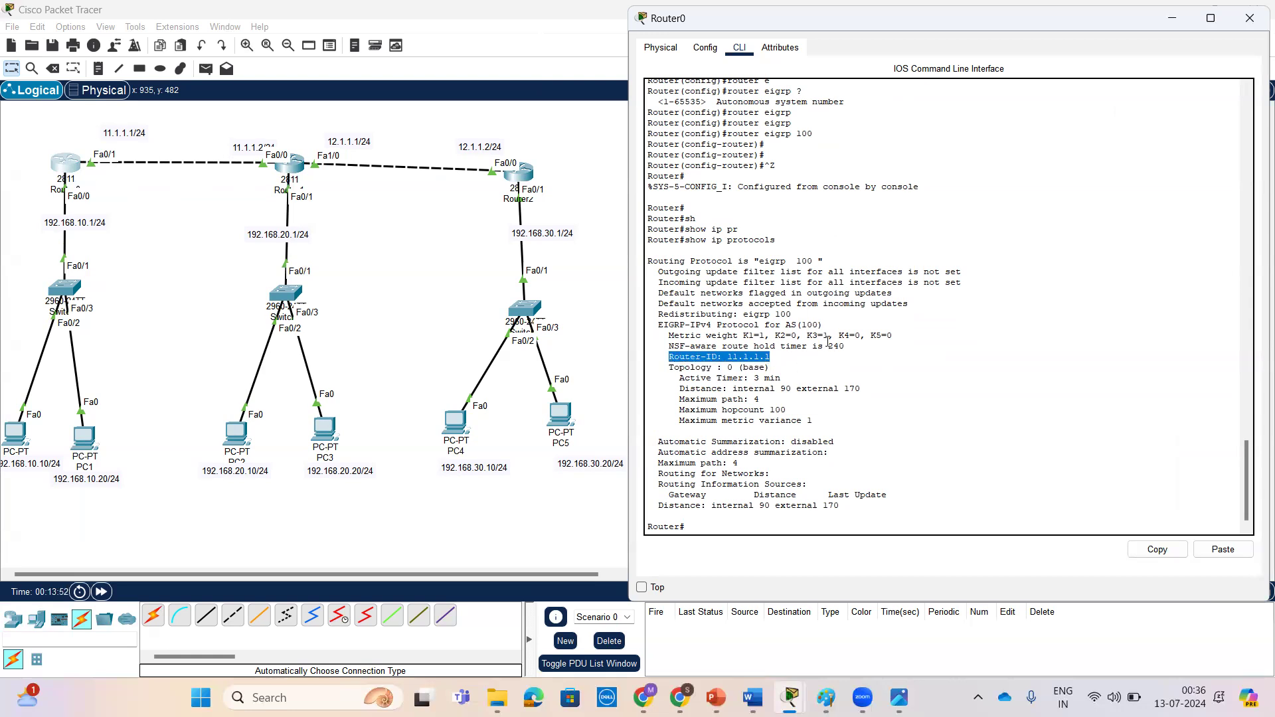
click(828, 343)
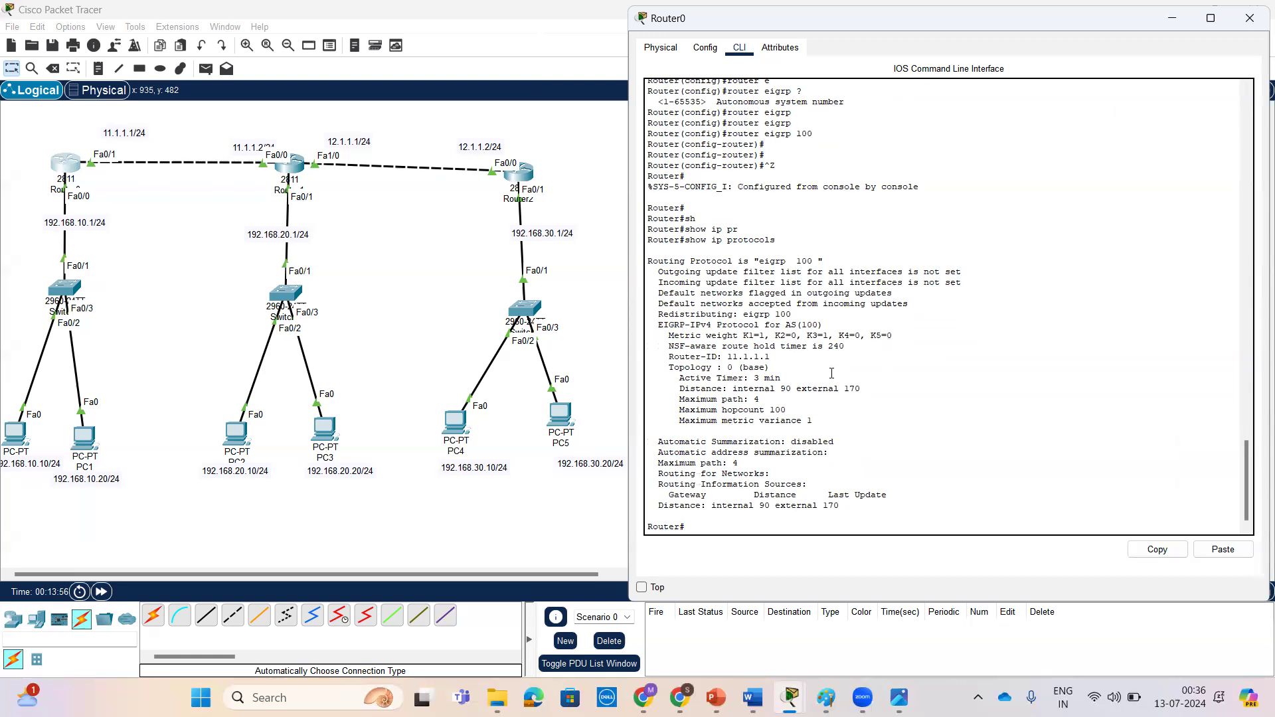
drag(771, 356, 660, 357)
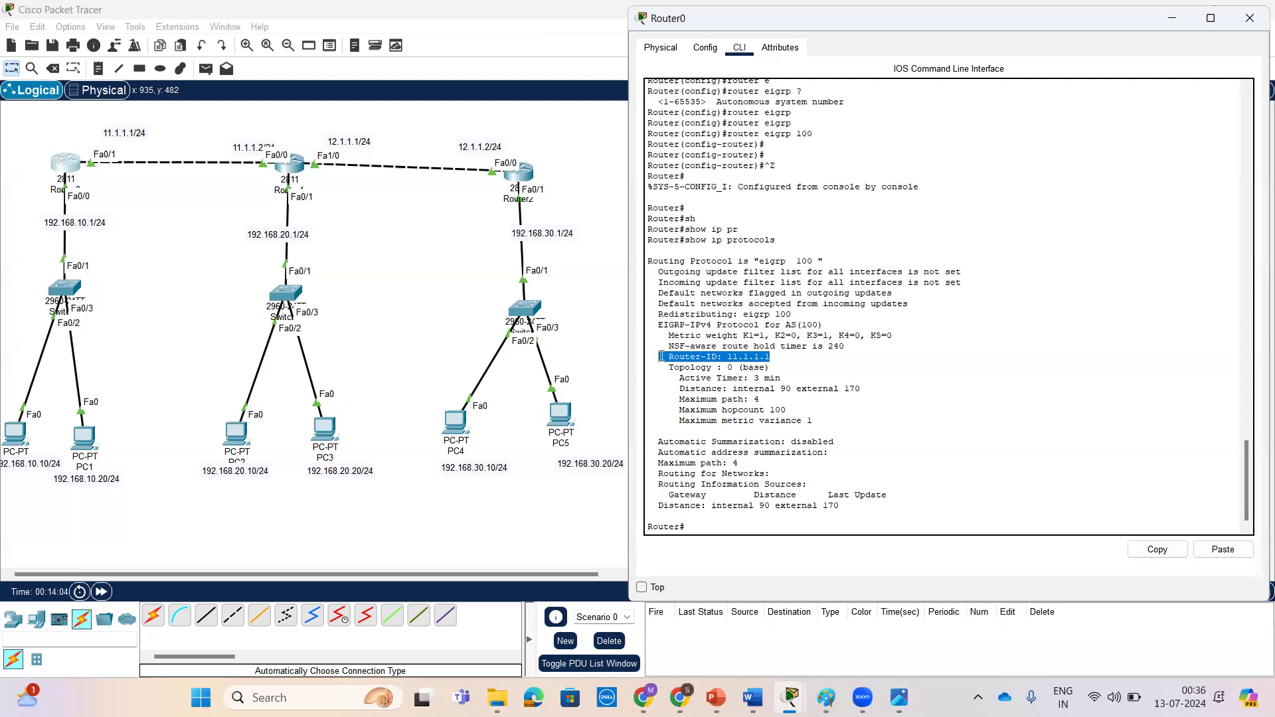
Step: Examine the redistribution, autonomous system and K1 to K5 metric weight entries in Router0's EIGRP details
drag(792, 315, 743, 315)
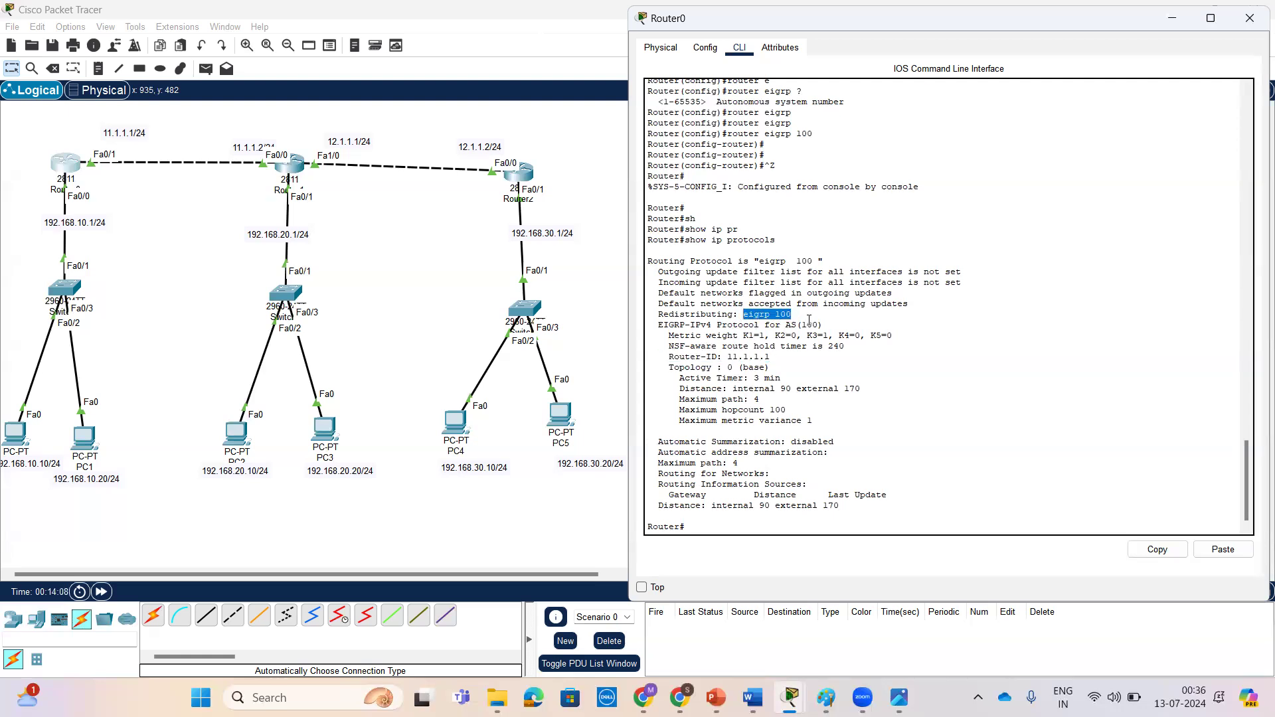
drag(823, 325, 654, 326)
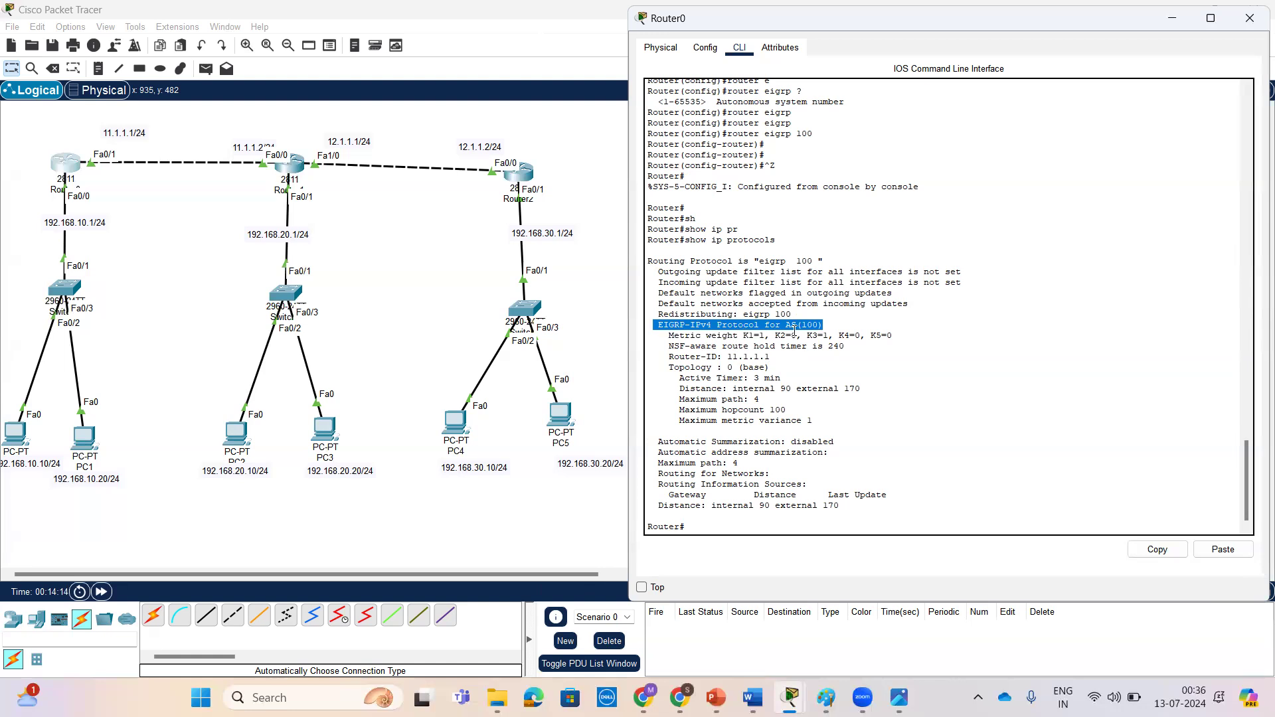
click(956, 336)
drag(665, 336, 828, 336)
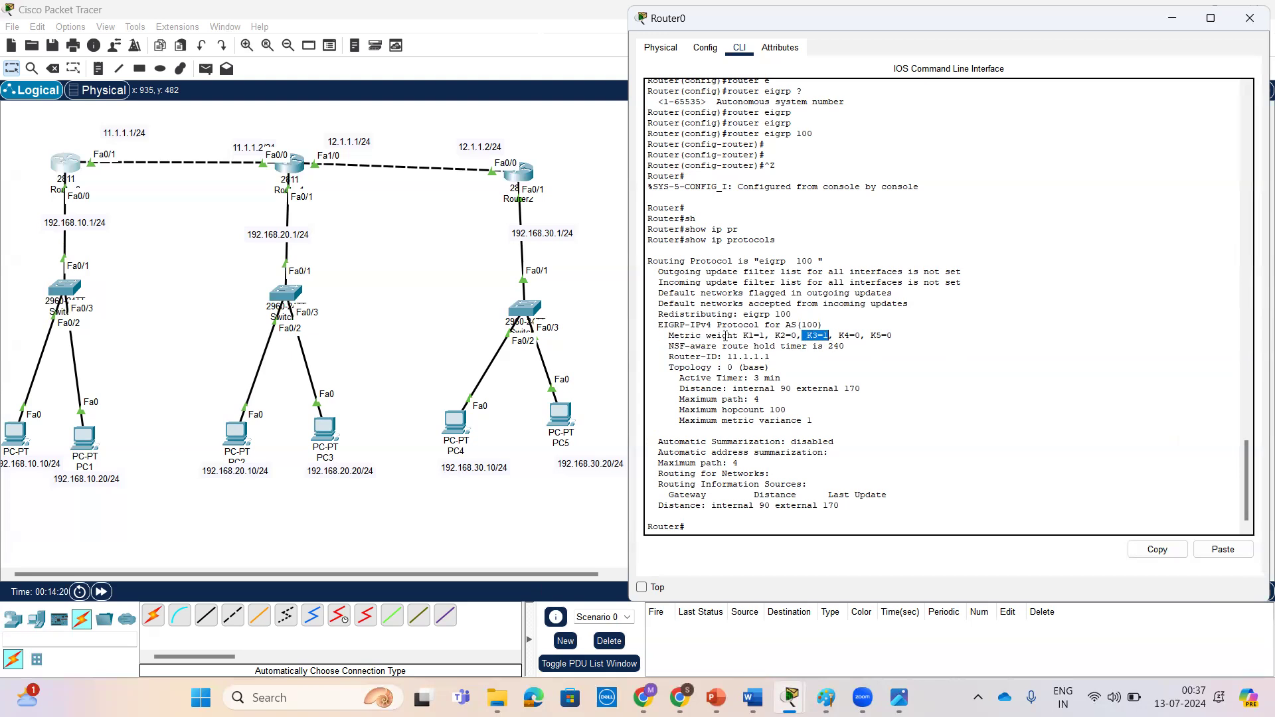
drag(805, 335, 838, 338)
drag(743, 337, 764, 336)
click(777, 337)
drag(806, 337, 902, 337)
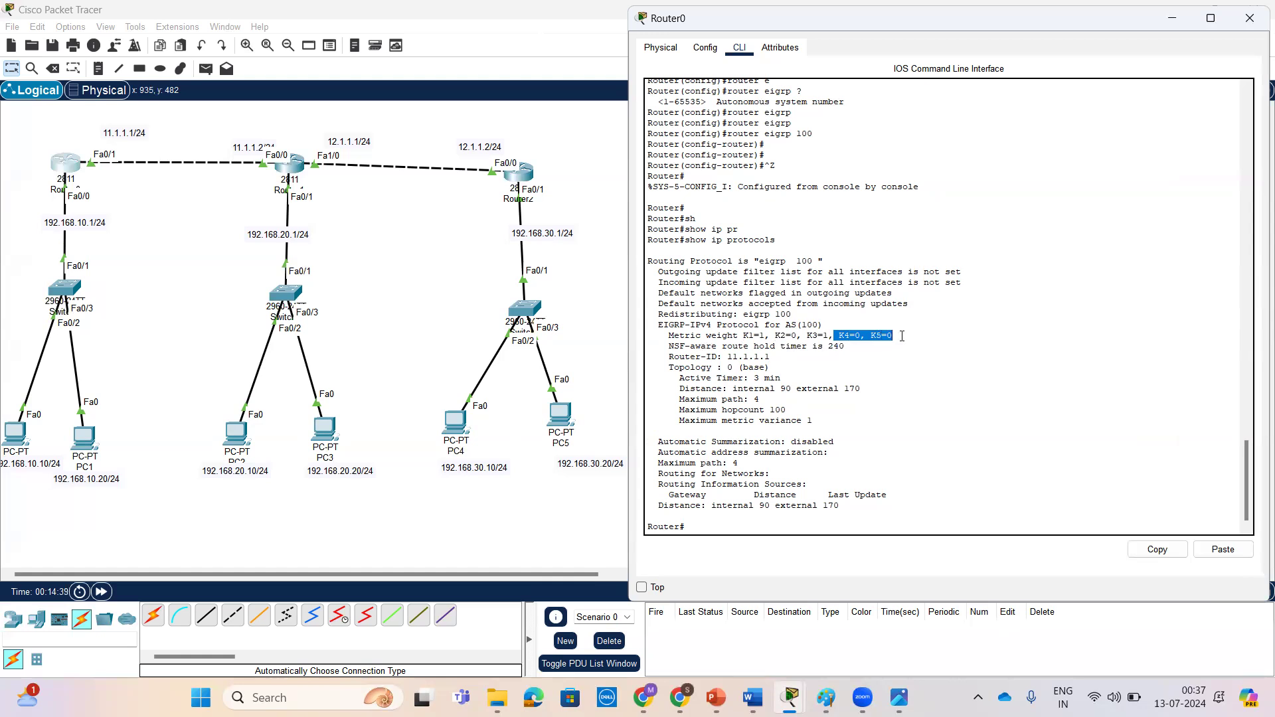
click(901, 337)
Step: Examine the NSF-aware route hold timer entry in Router0's EIGRP details
drag(669, 346, 851, 348)
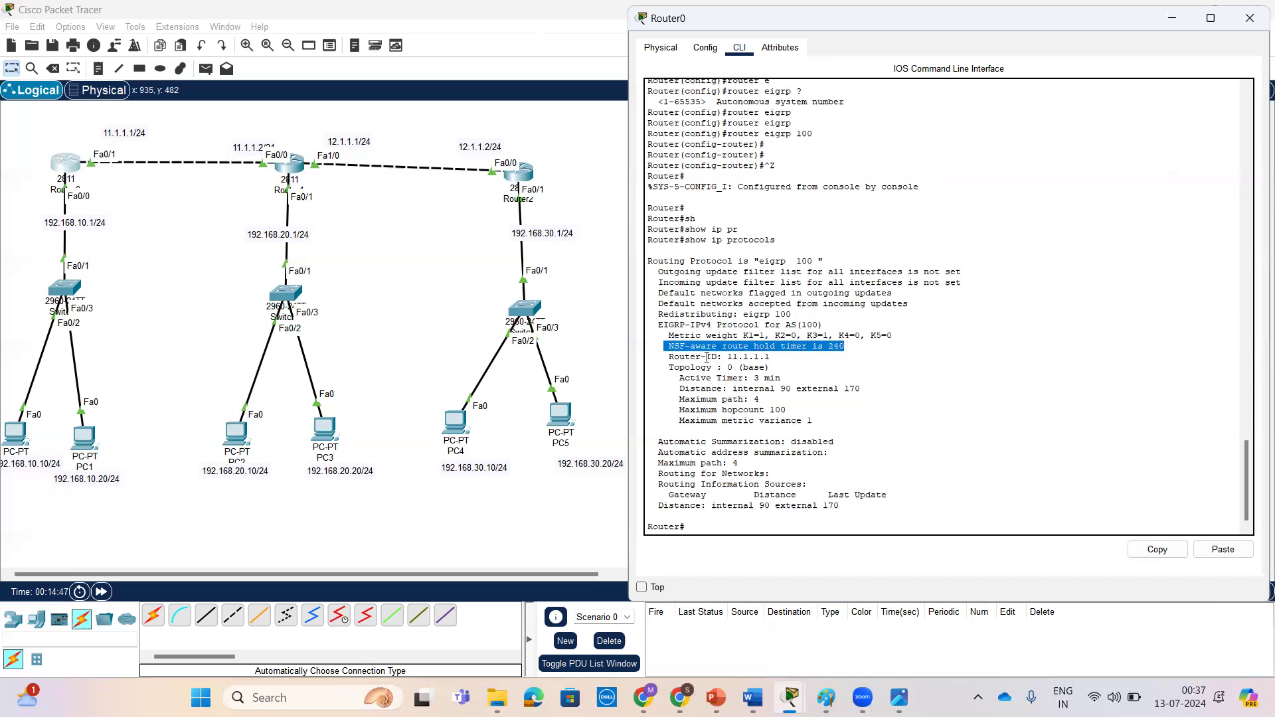
click(757, 346)
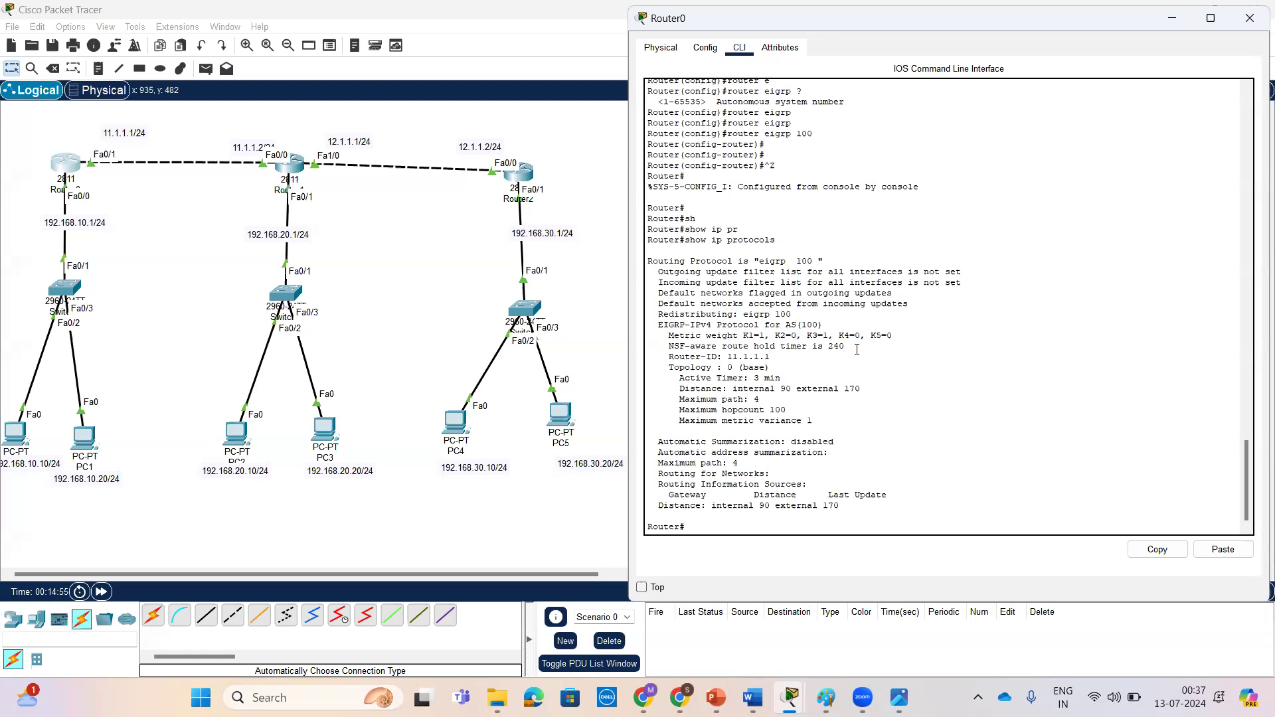
drag(856, 349, 669, 346)
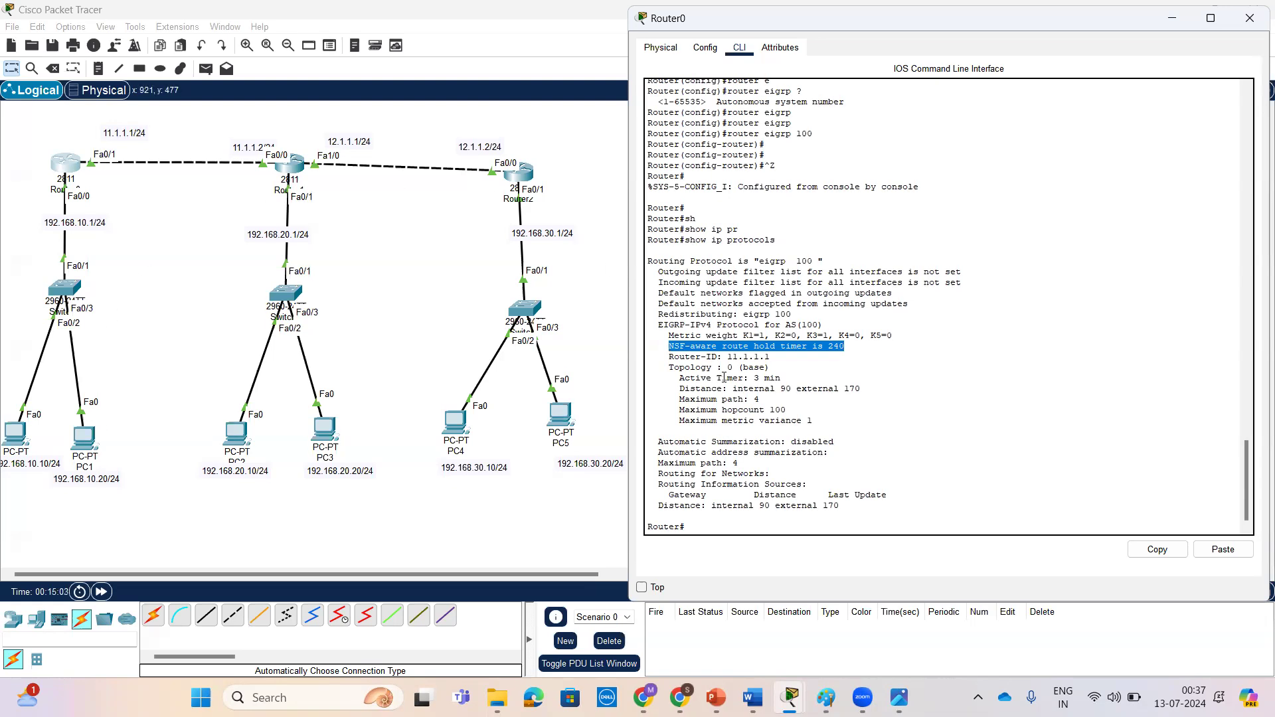
click(763, 368)
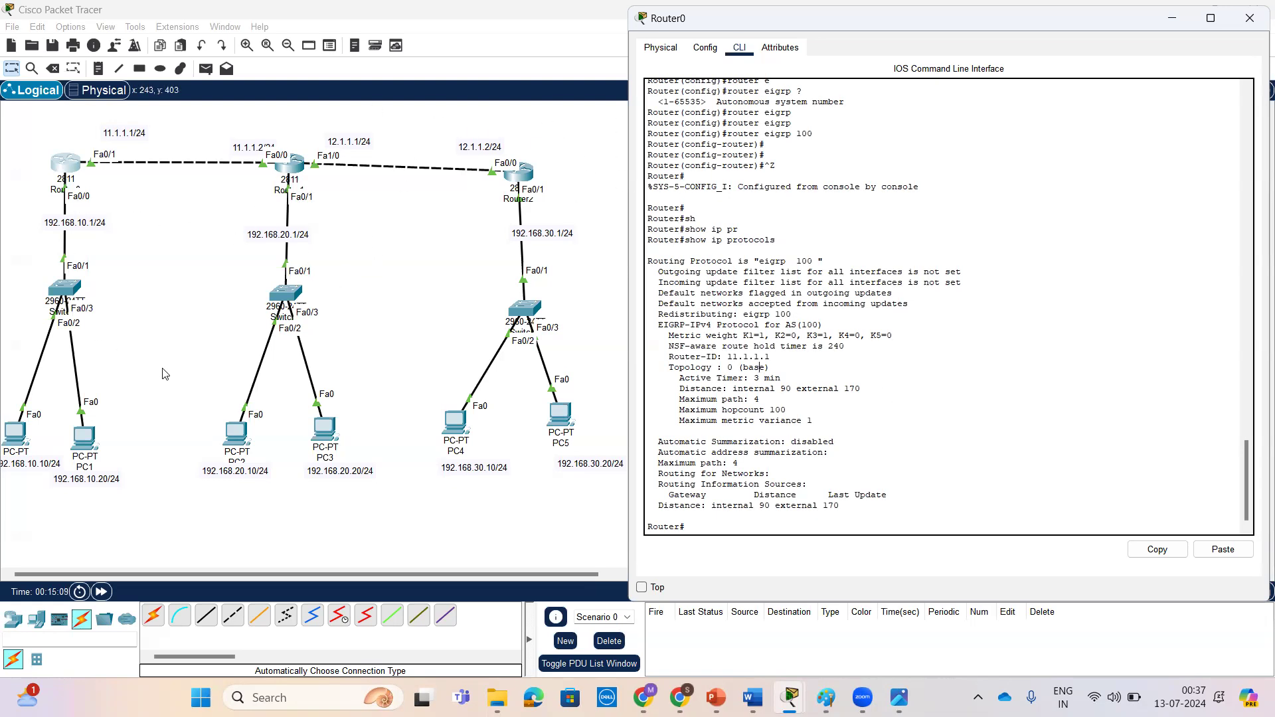
drag(844, 346, 667, 346)
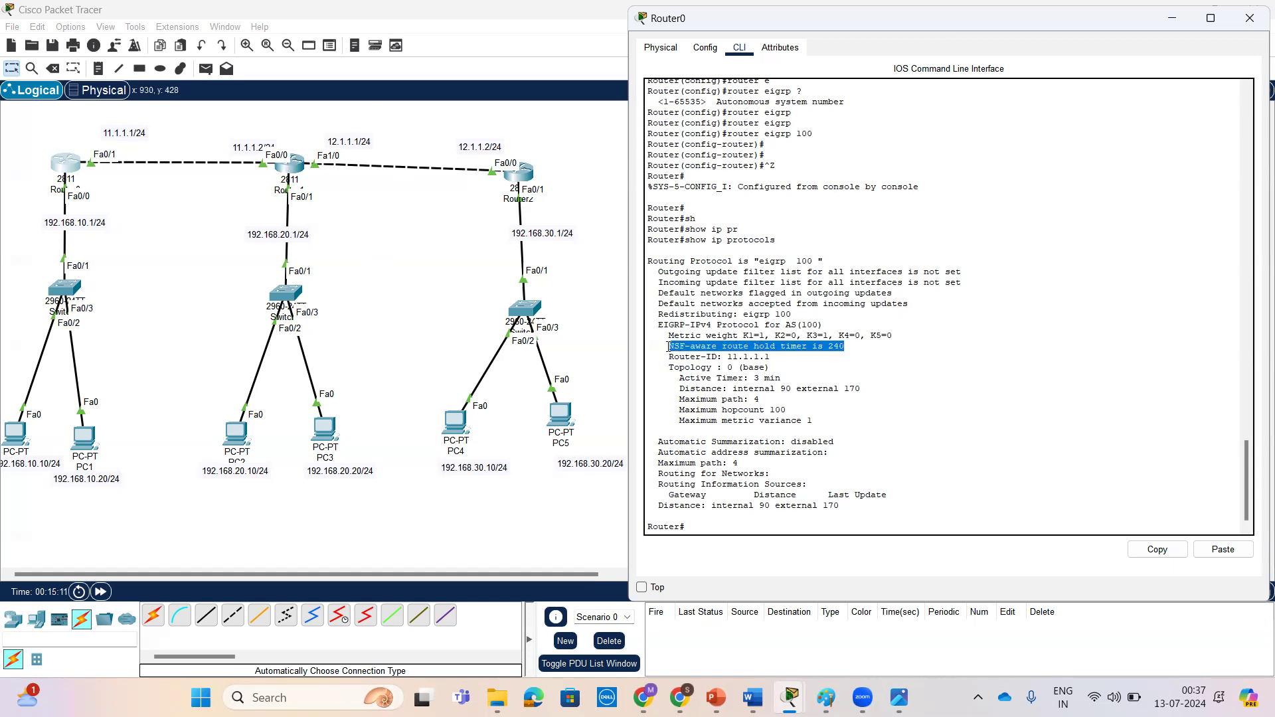
click(854, 348)
drag(854, 348, 827, 345)
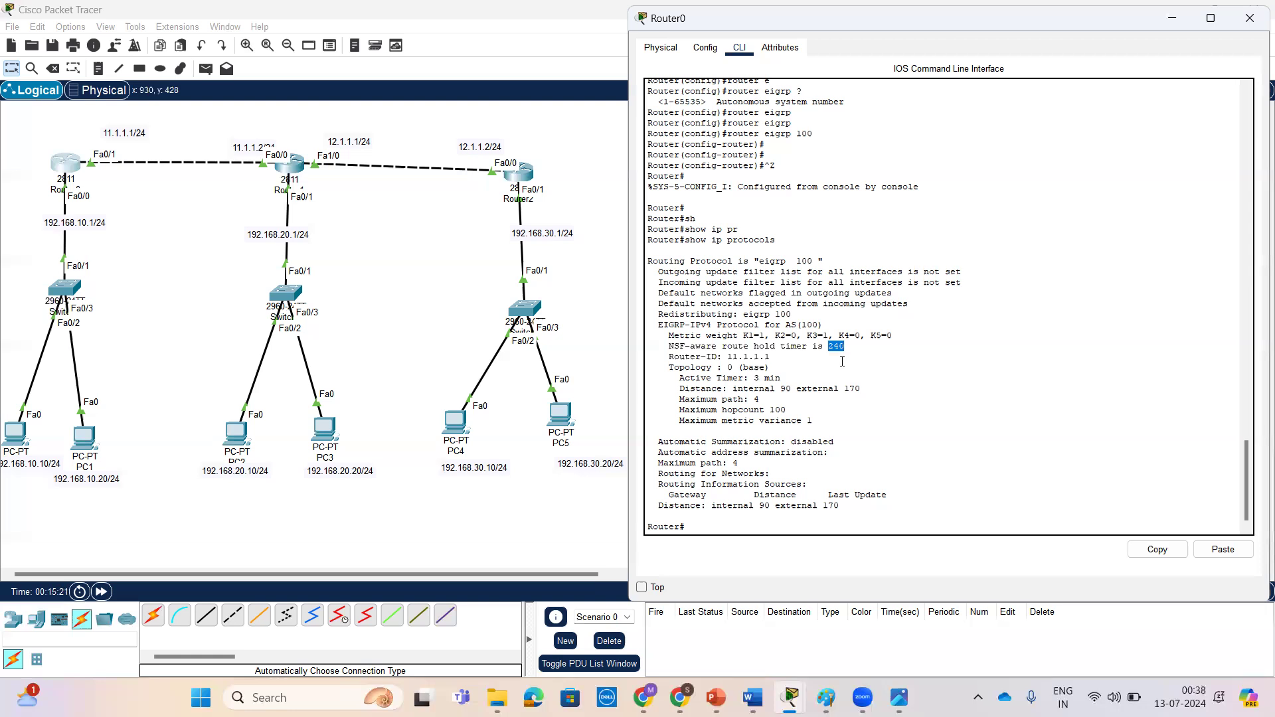
click(843, 363)
Step: Examine the active timer, internal and external distance, and maximum path entries under the EIGRP base topology
drag(671, 375, 845, 346)
drag(674, 377, 797, 376)
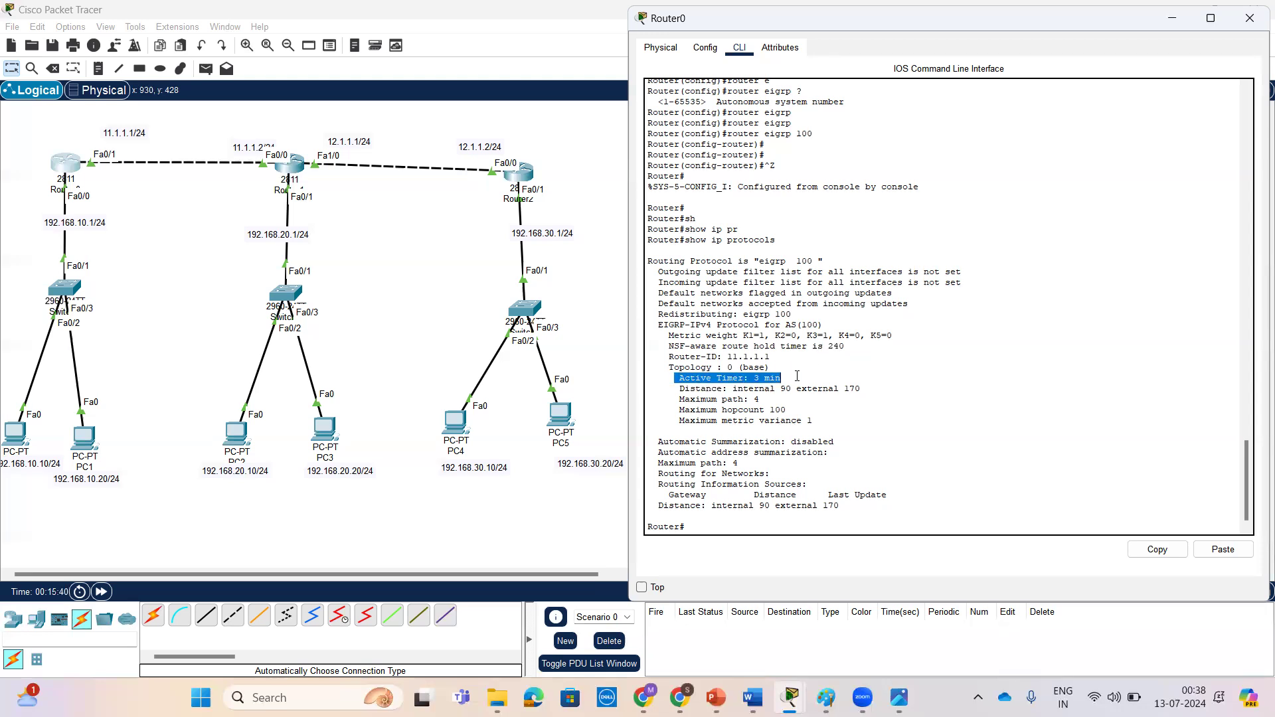
click(771, 380)
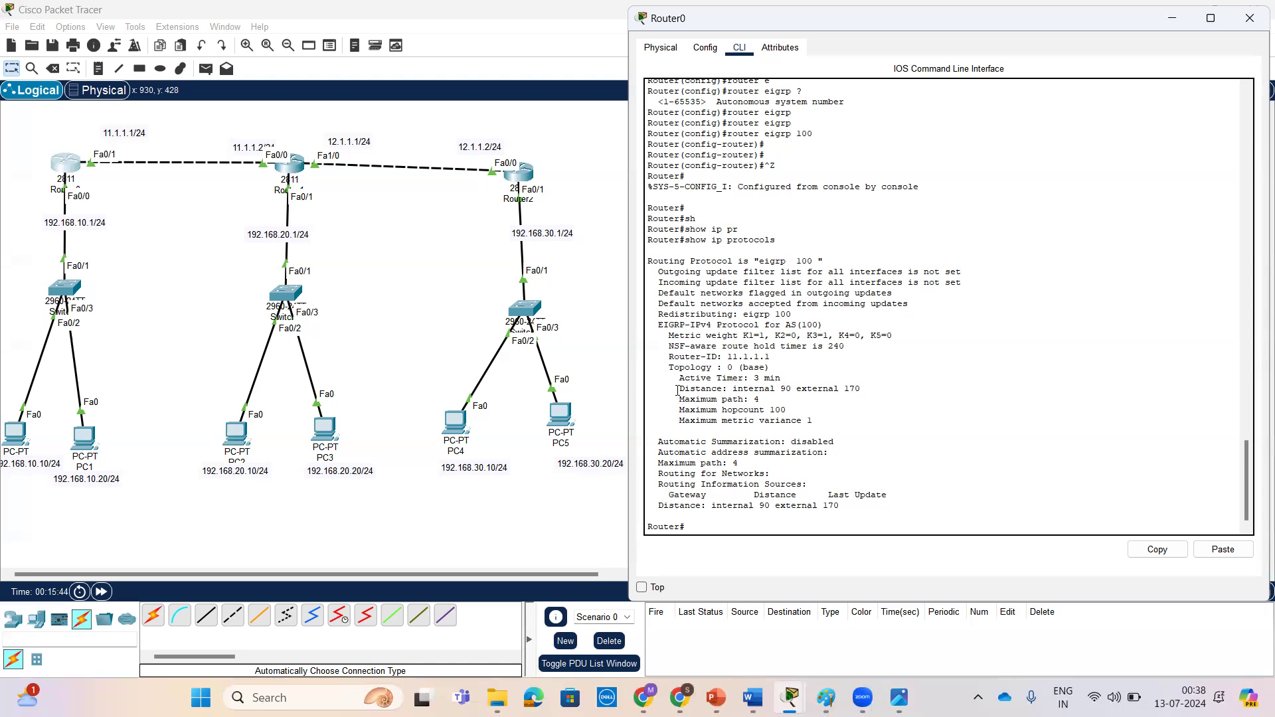
drag(678, 388, 865, 390)
click(727, 390)
click(873, 396)
drag(676, 399, 767, 401)
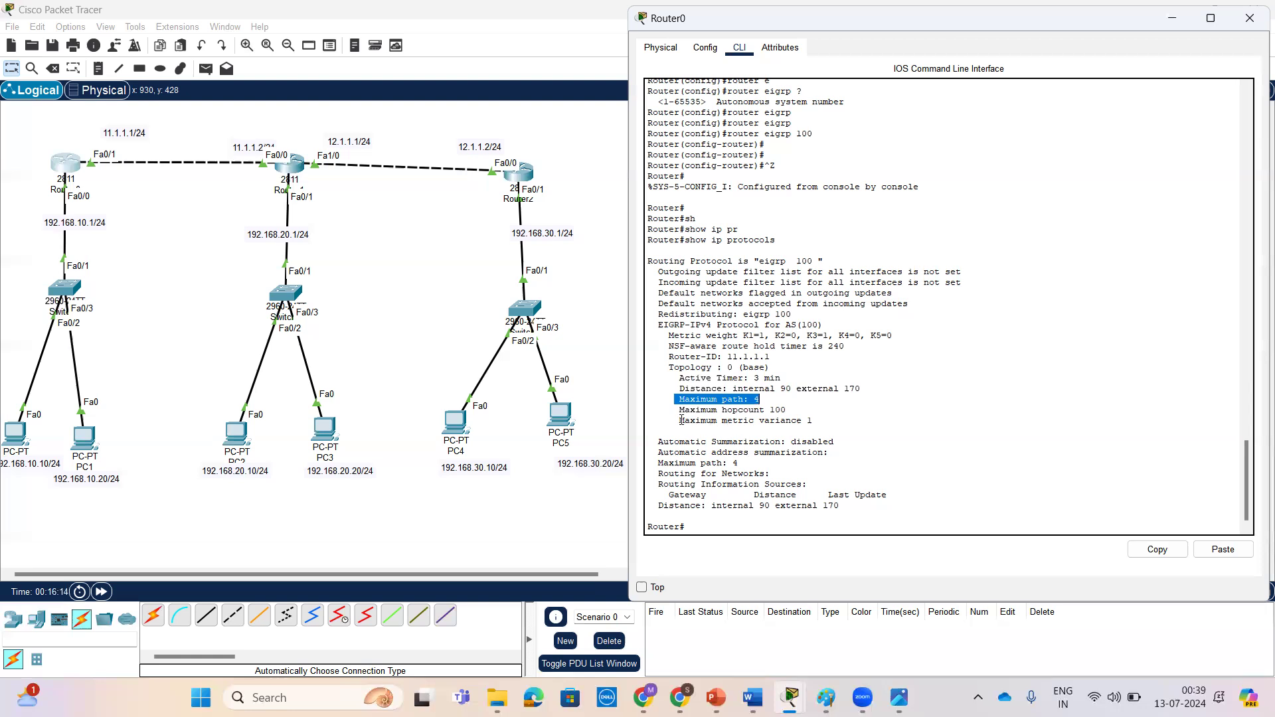
Step: Examine the maximum hop count, metric variance, automatic summarization, routed networks and routing information sources entries
click(717, 417)
mouse_move(797, 412)
mouse_down()
mouse_move(668, 412)
mouse_move(818, 422)
mouse_up()
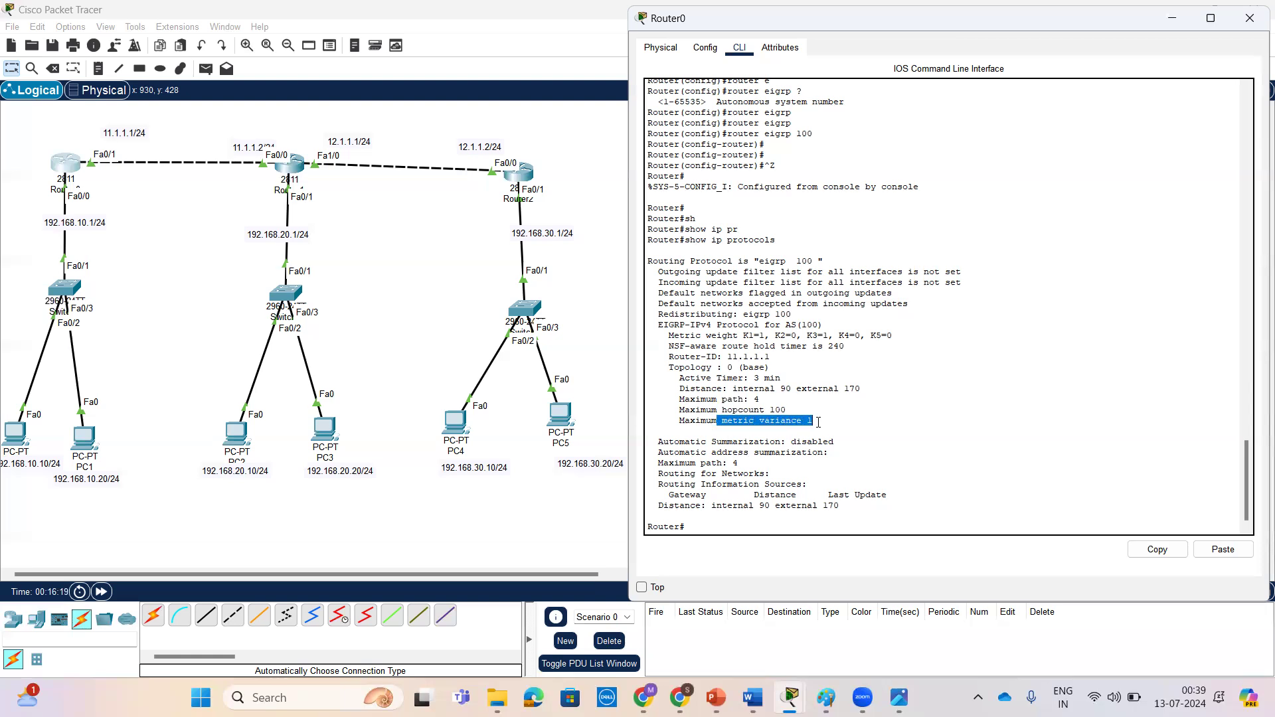
click(735, 441)
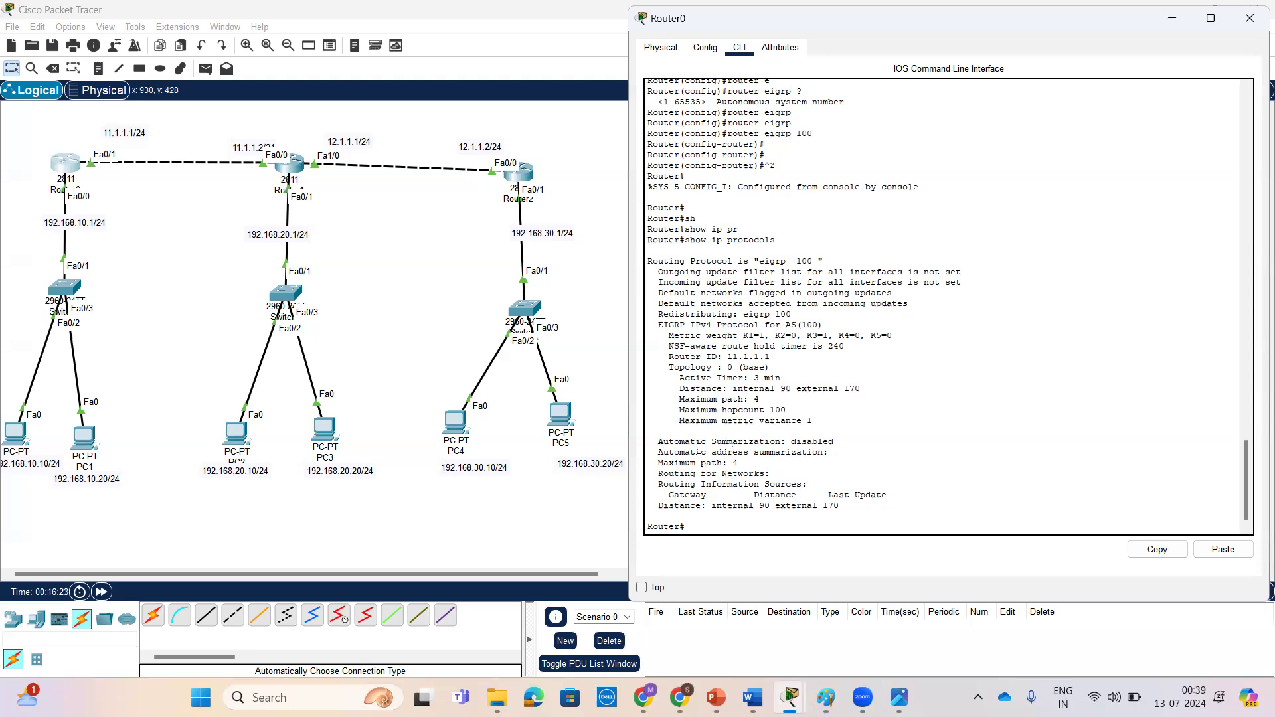
drag(717, 449, 859, 458)
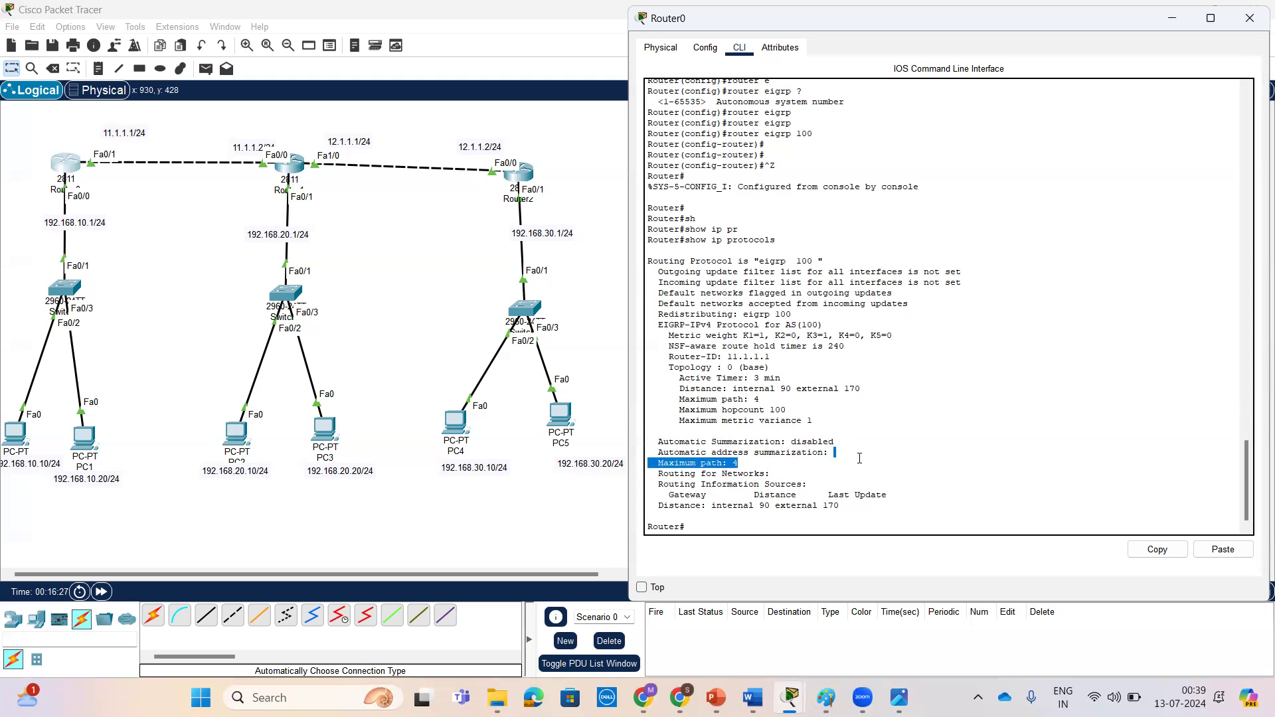
click(874, 454)
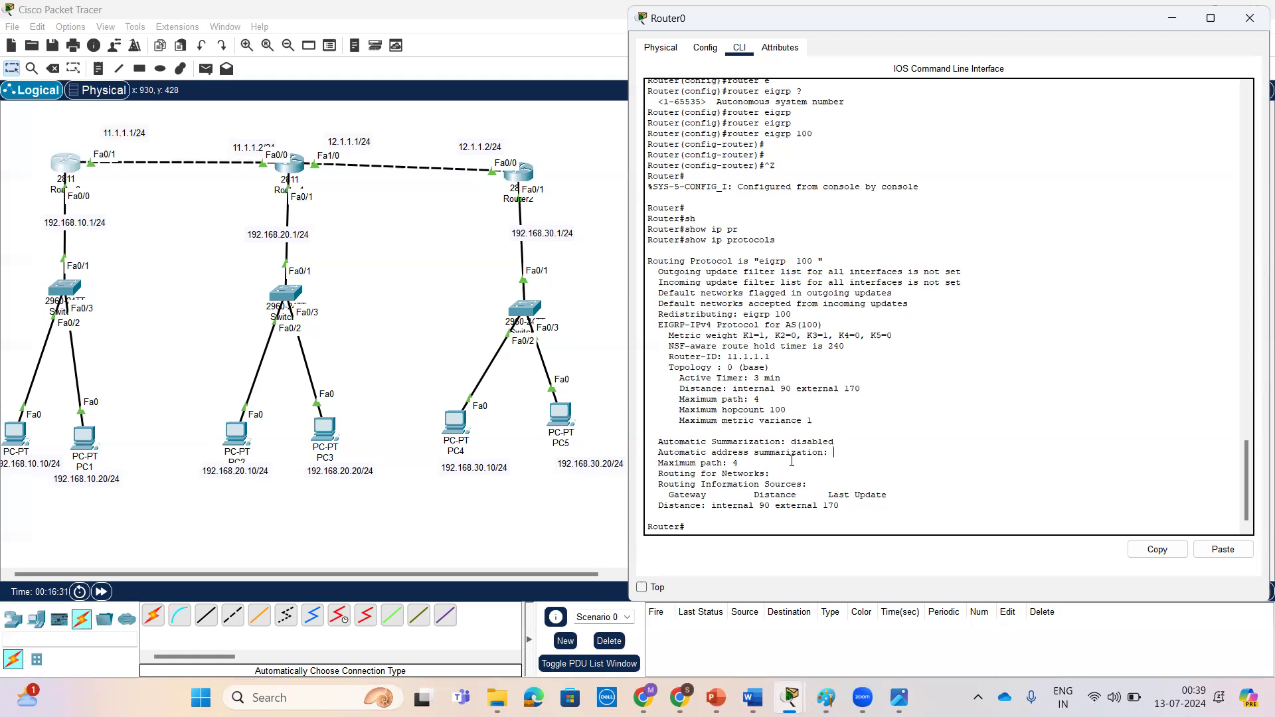
drag(658, 474, 902, 494)
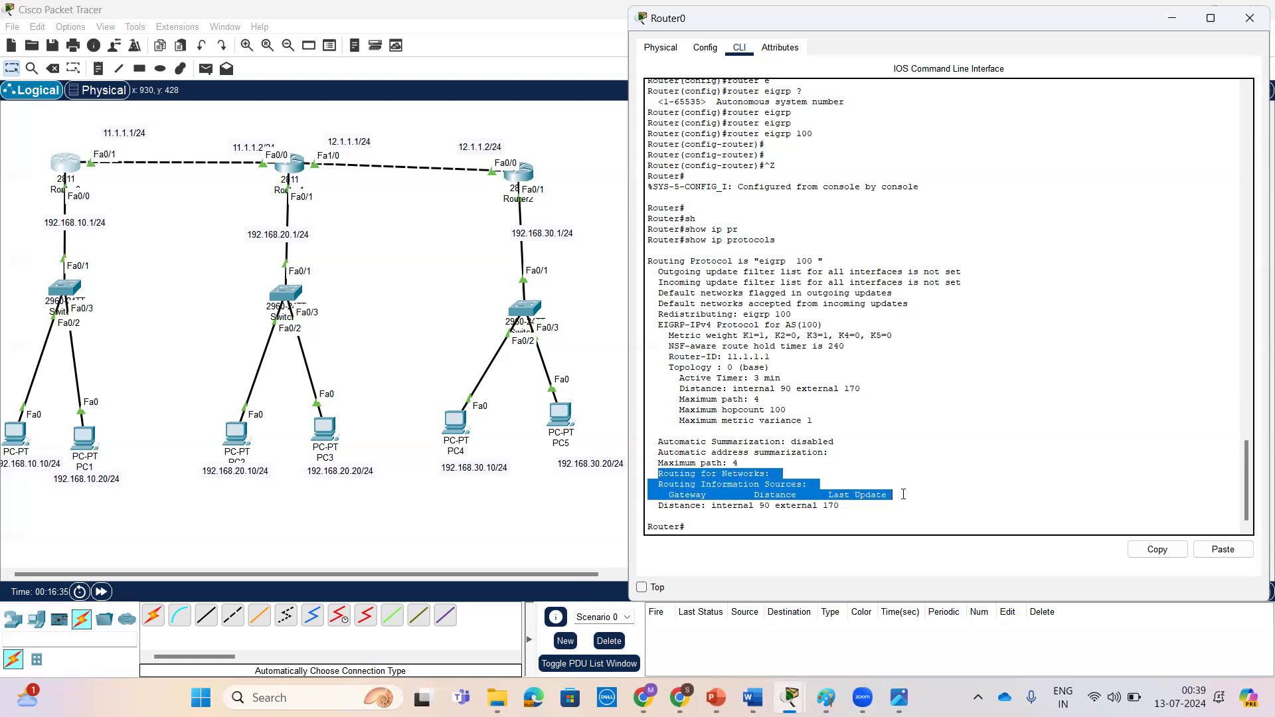
Step: Enter global configuration mode on Router0
click(902, 497)
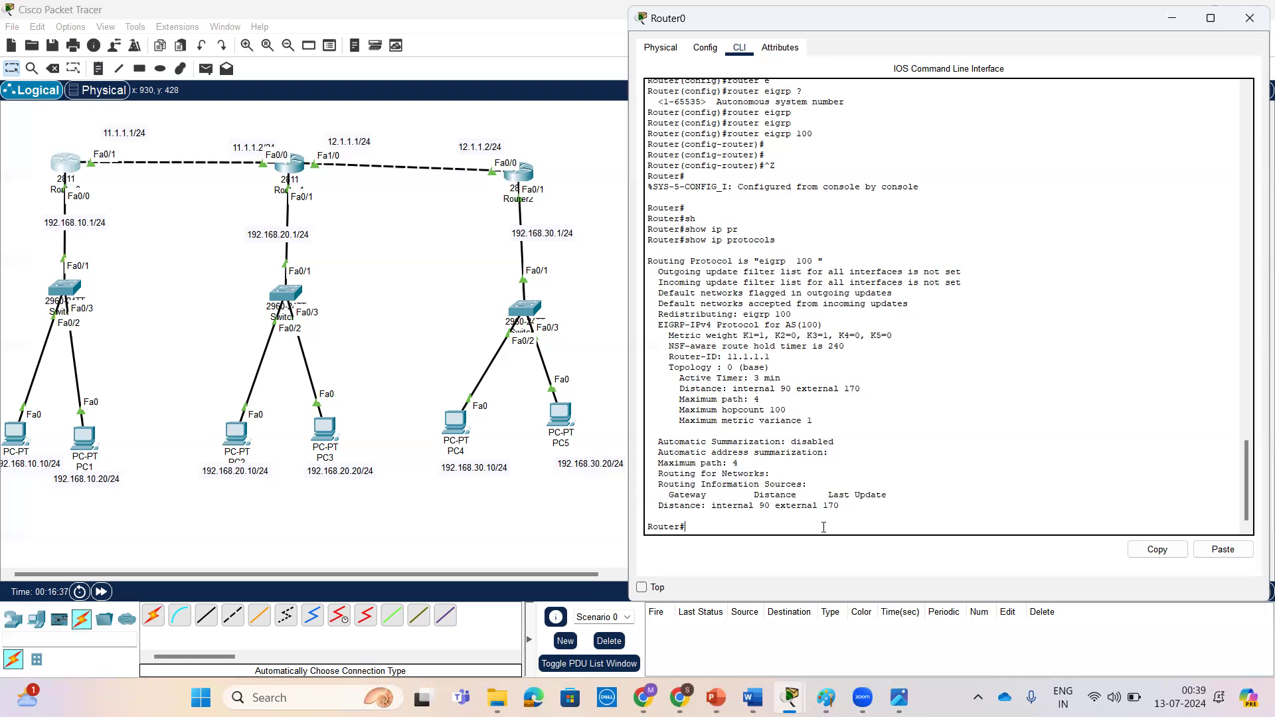
key(Return)
key(Return)
key(Return)
key(Return)
key(Return)
key(Return)
text(conf t)
key(Return)
key(Return)
key(Return)
key(Return)
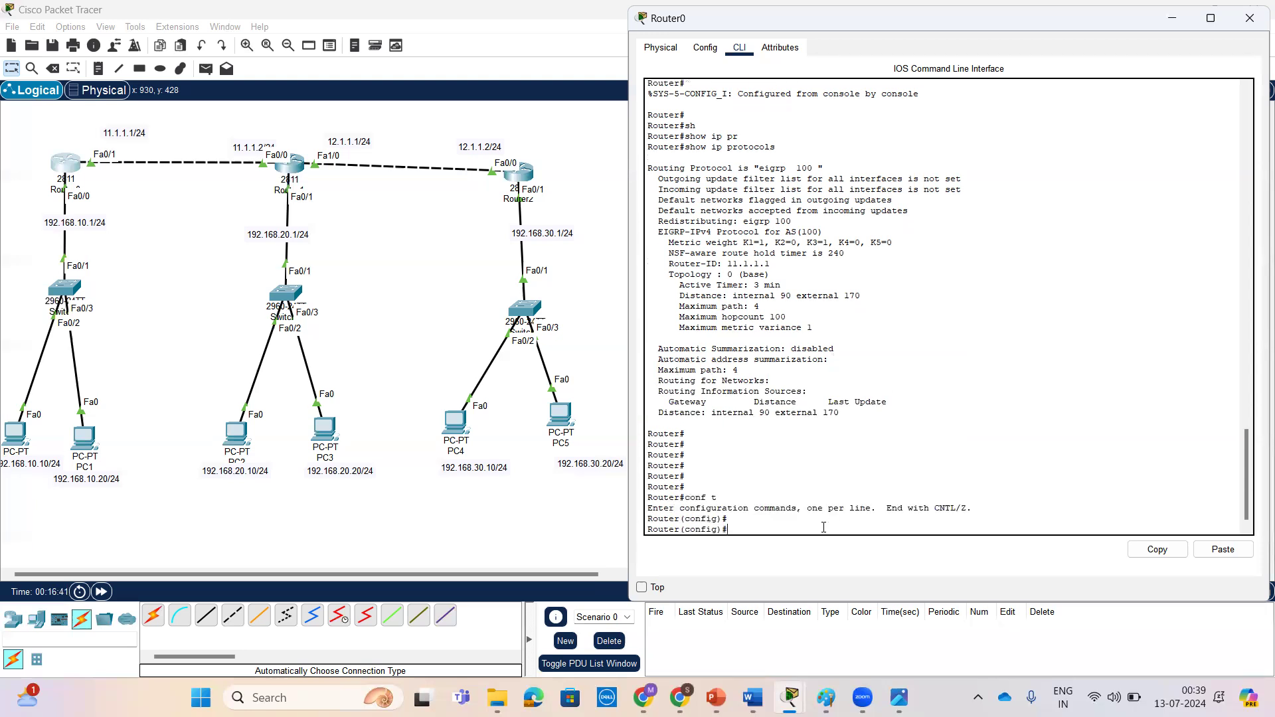
Step: Open the routing process for EIGRP autonomous system 100 on Router0
scroll(856, 323, up, 1)
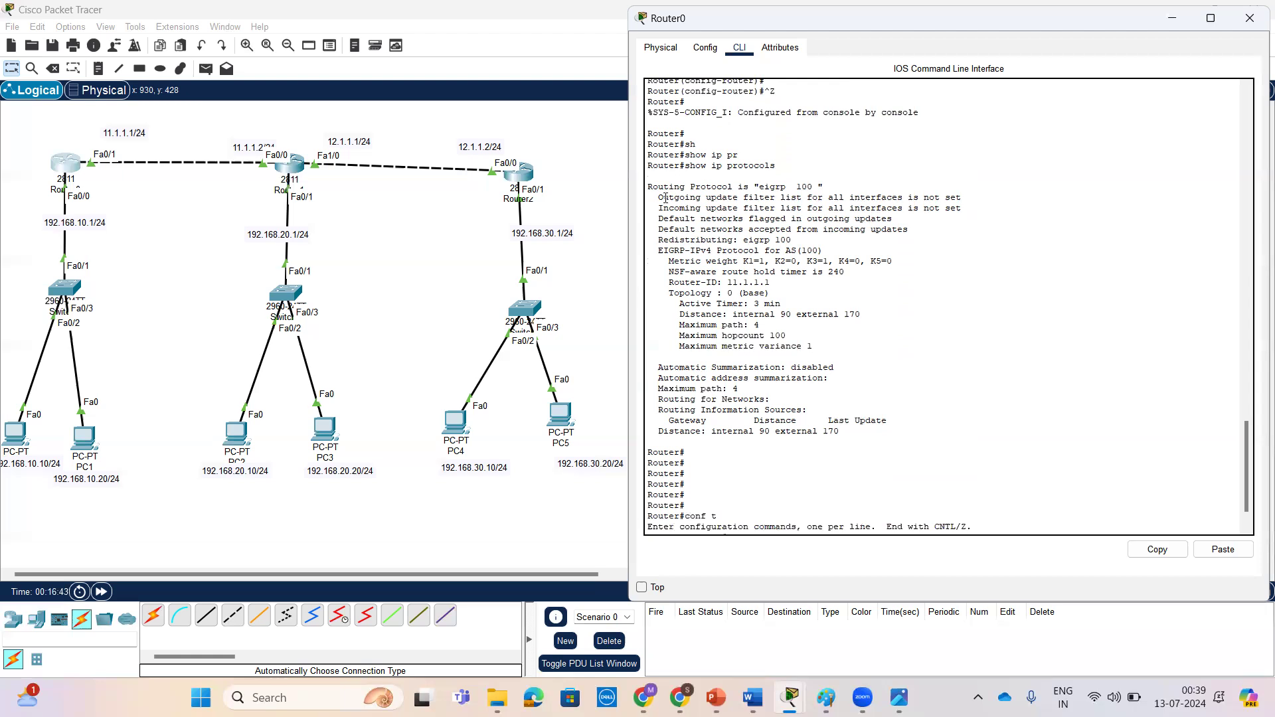
scroll(948, 454, down, 1)
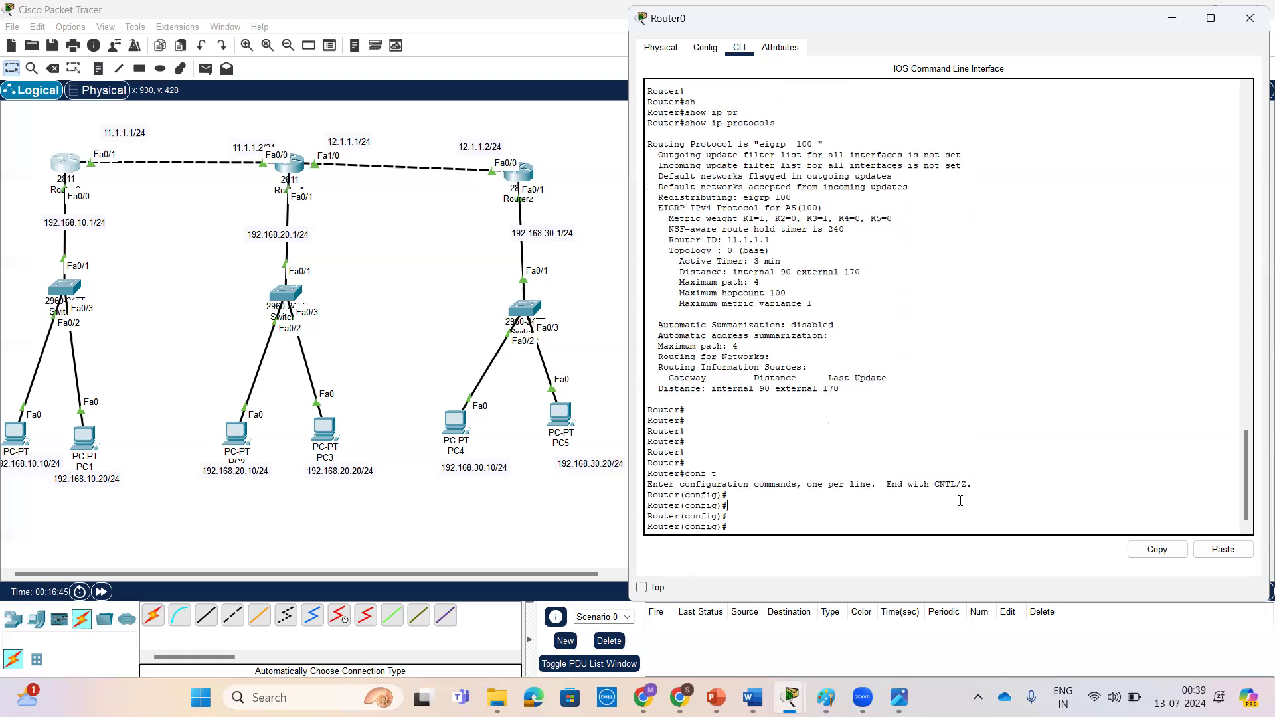
key(Return)
key(Return)
key(Return)
text(rou)
key(Tab)
text(e)
key(Tab)
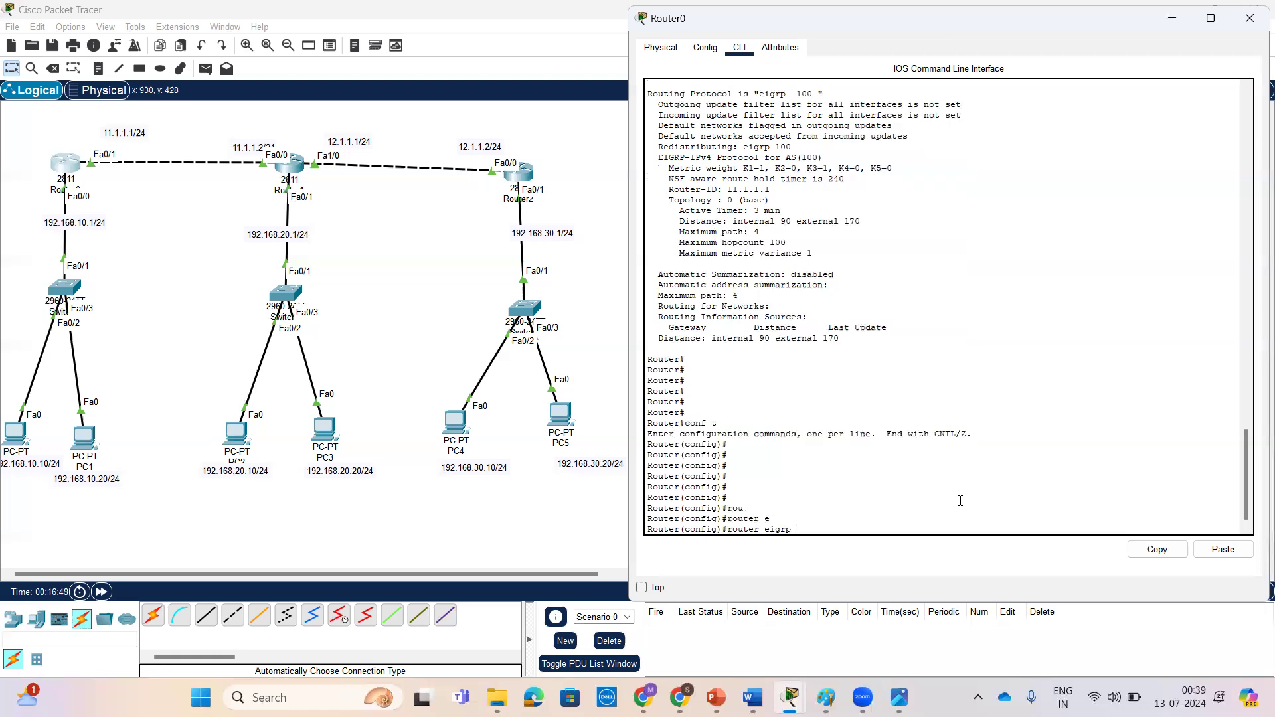
text(10)
key(Return)
key(Return)
key(Return)
key(Return)
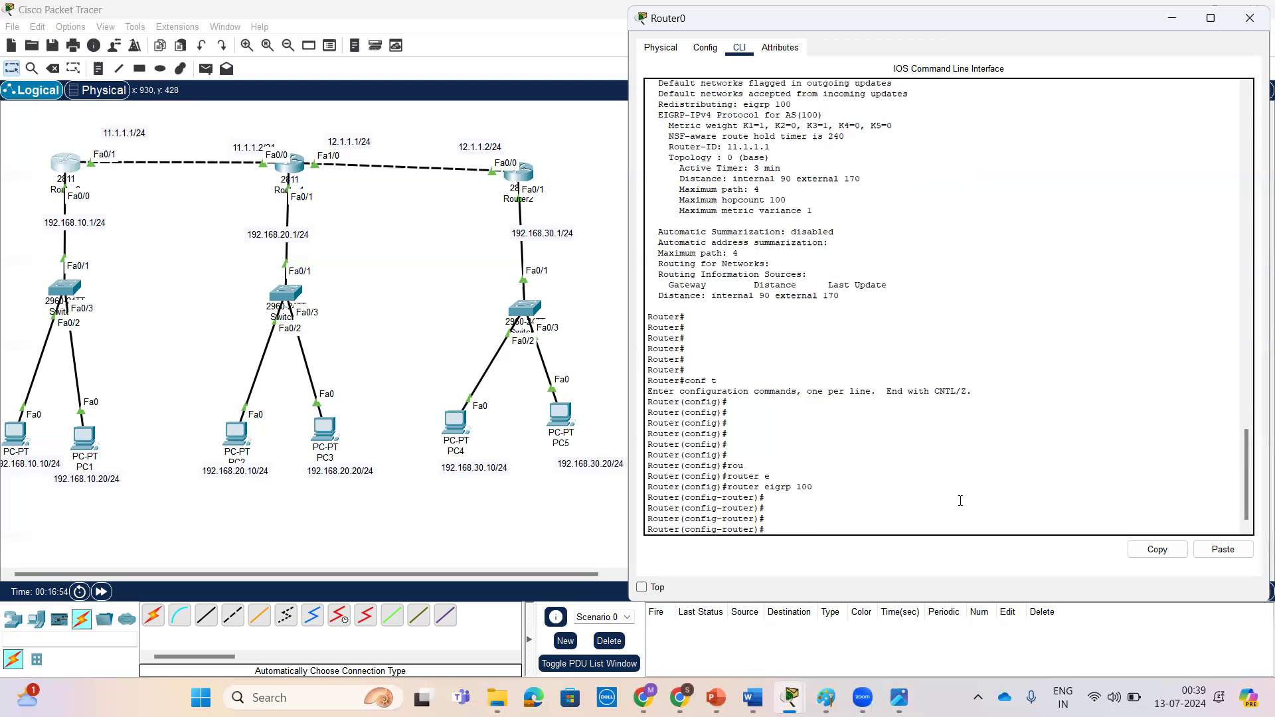
Step: Begin an EIGRP network statement for 11.1.1.0 on Router0 and query the parameters it accepts after the address
text(net)
key(Tab)
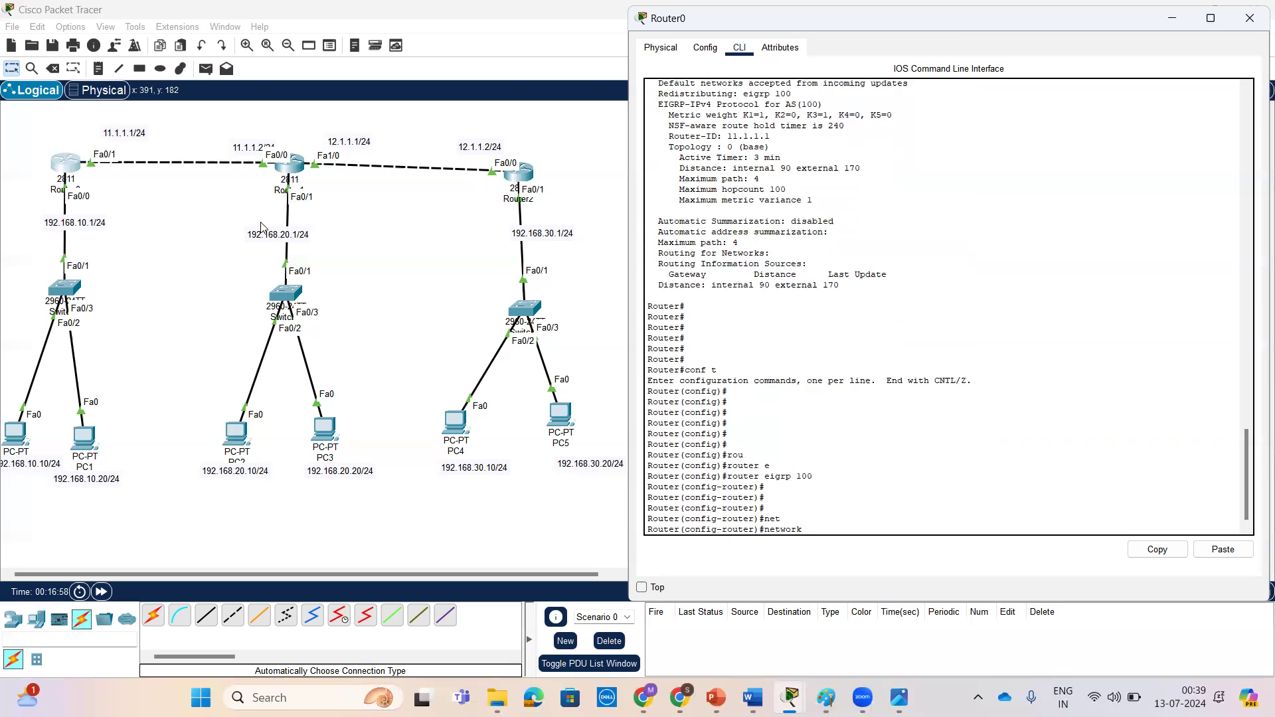
text(11.1.1.0 ?)
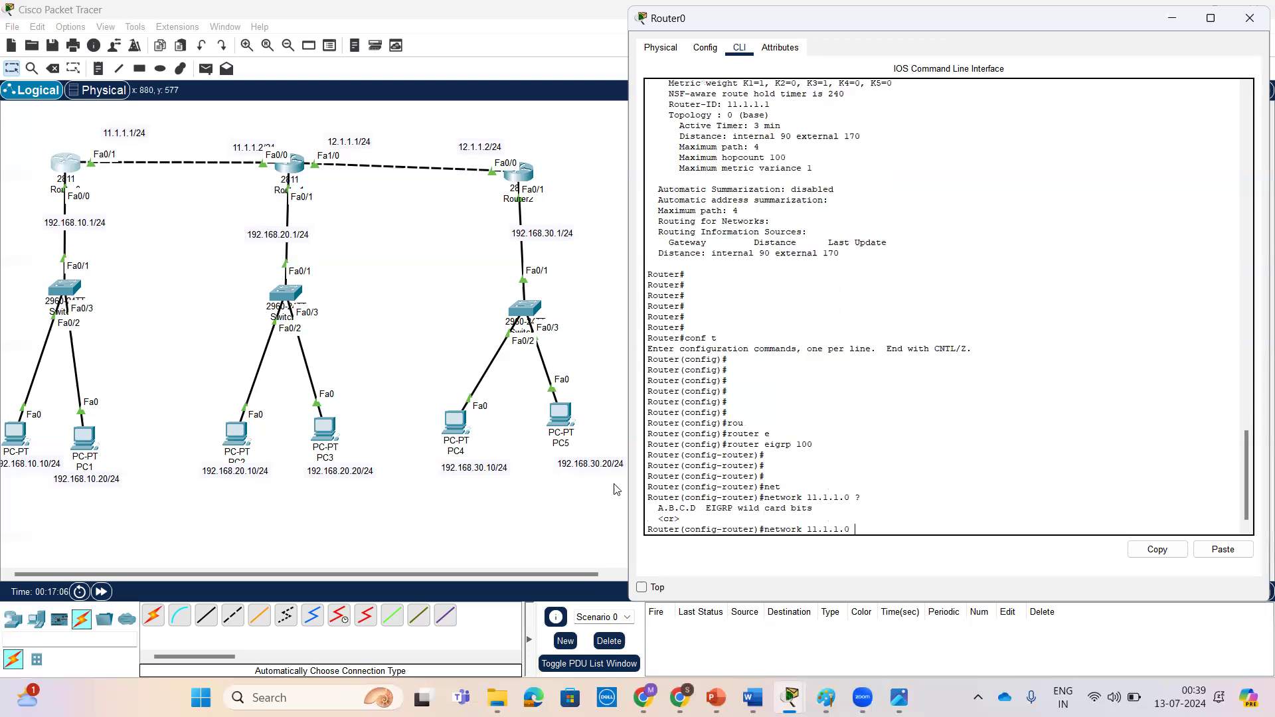
drag(710, 509, 817, 509)
click(924, 513)
click(815, 81)
click(763, 106)
drag(1015, 320, 1014, 362)
mouse_move(1017, 330)
mouse_down()
mouse_move(1069, 341)
mouse_move(1093, 325)
mouse_move(1083, 346)
mouse_up()
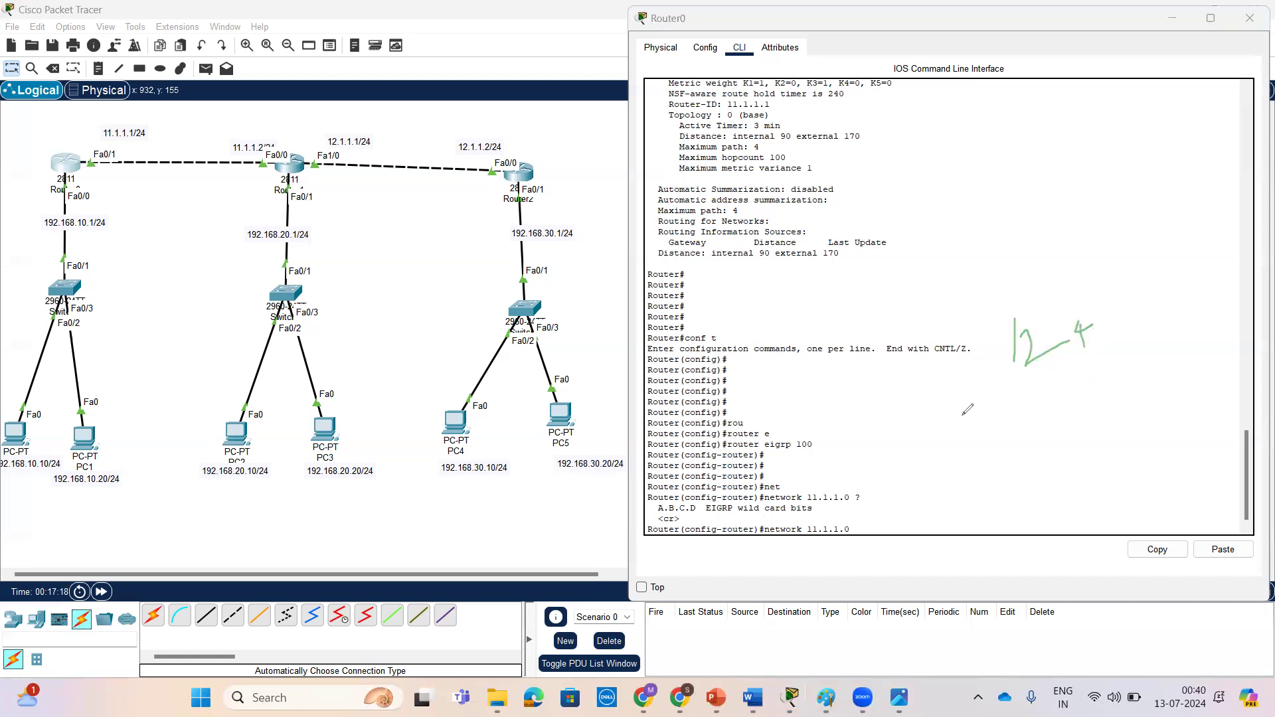
drag(941, 408, 974, 421)
mouse_move(975, 405)
mouse_down()
mouse_move(974, 421)
mouse_move(988, 420)
mouse_move(1129, 388)
mouse_move(1164, 365)
mouse_up()
click(1018, 406)
click(1093, 388)
click(1146, 378)
drag(952, 468, 1117, 448)
drag(1123, 435, 1119, 453)
mouse_move(1128, 440)
mouse_down()
mouse_move(1118, 461)
mouse_move(1190, 441)
mouse_up()
click(1152, 436)
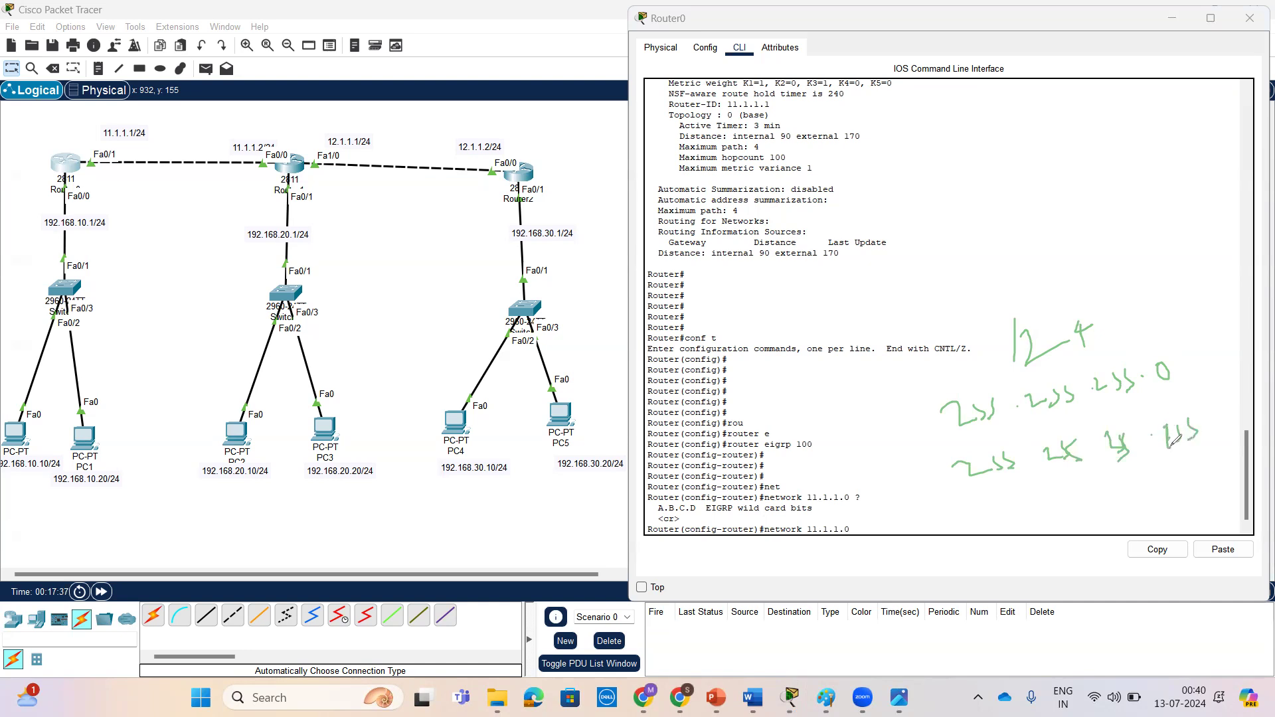
click(1027, 454)
click(1095, 450)
drag(913, 511, 1258, 452)
drag(913, 485, 932, 477)
drag(974, 386, 986, 505)
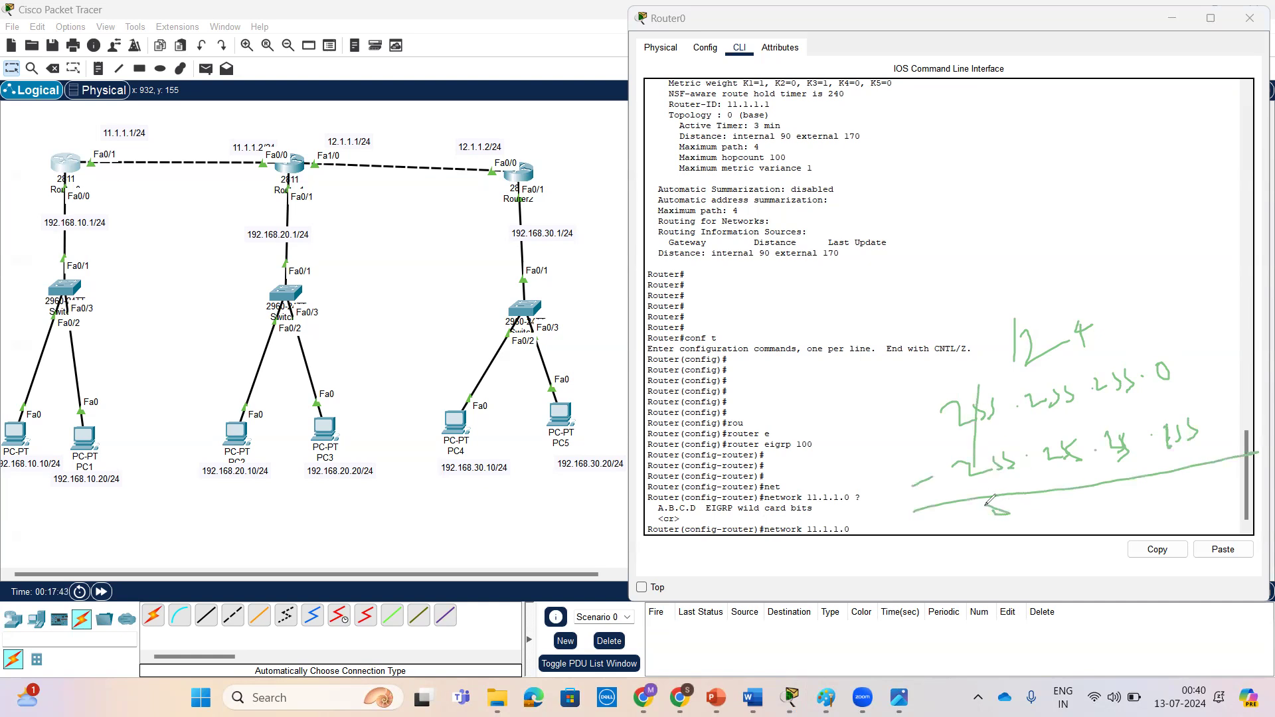
mouse_move(1092, 500)
mouse_down()
mouse_move(1076, 503)
mouse_move(1191, 507)
mouse_move(1207, 480)
mouse_move(1207, 502)
mouse_up()
mouse_move(820, 511)
mouse_down()
mouse_move(964, 521)
mouse_move(950, 531)
mouse_up()
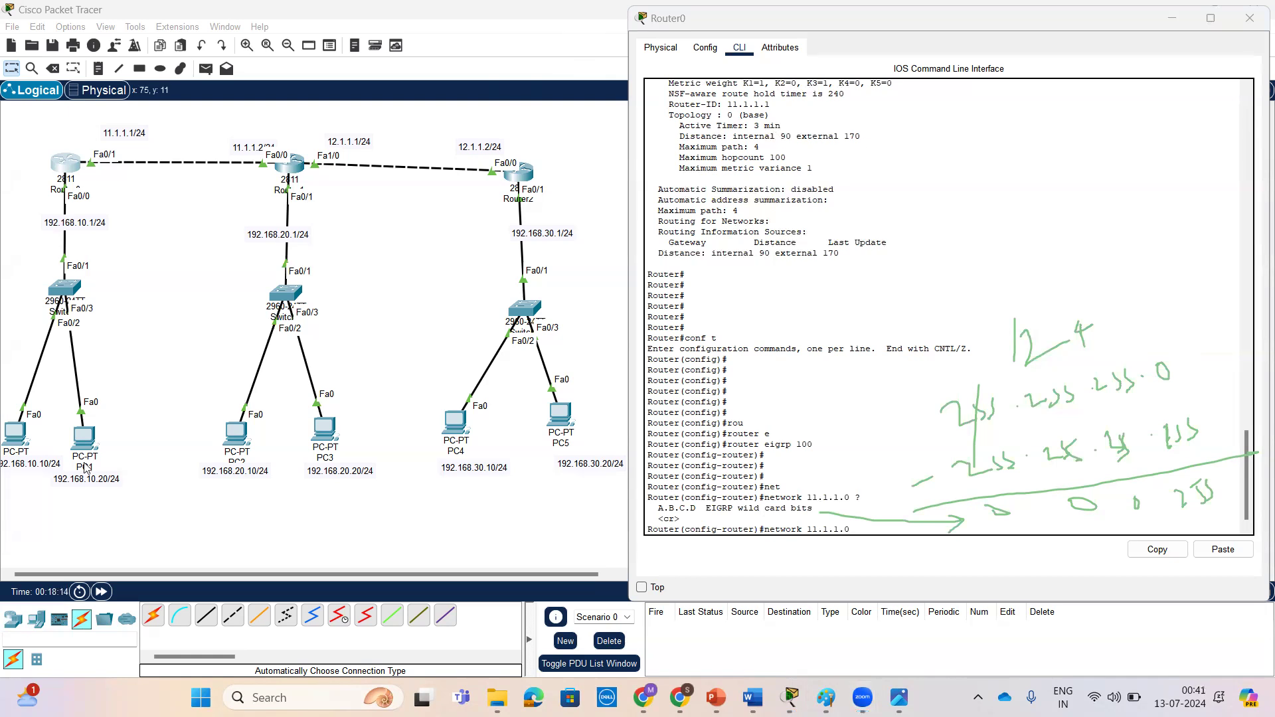
Step: Advertise network 11.1.1.0 with wildcard mask 0.0.0.255 in EIGRP 100 on Router0
click(916, 510)
key(Tab)
key(Tab)
key(Tab)
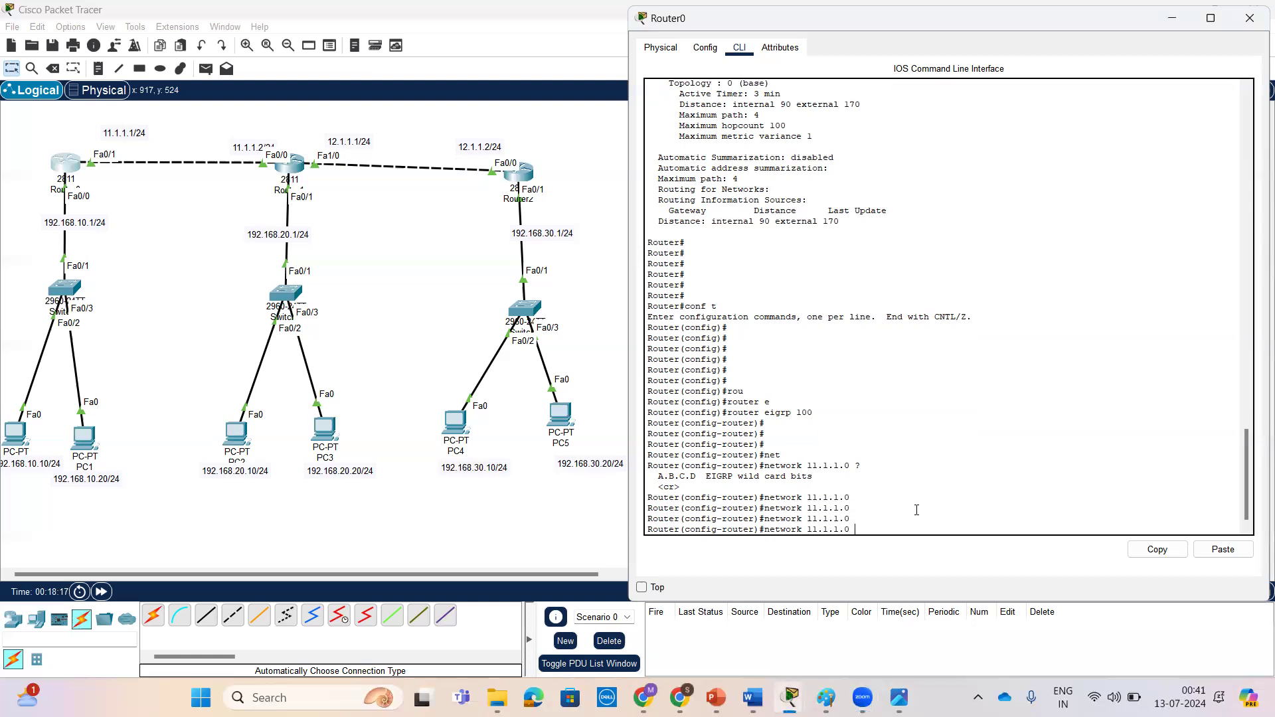
key(Tab)
key(Tab)
key(Tab)
text(0.0.0.)
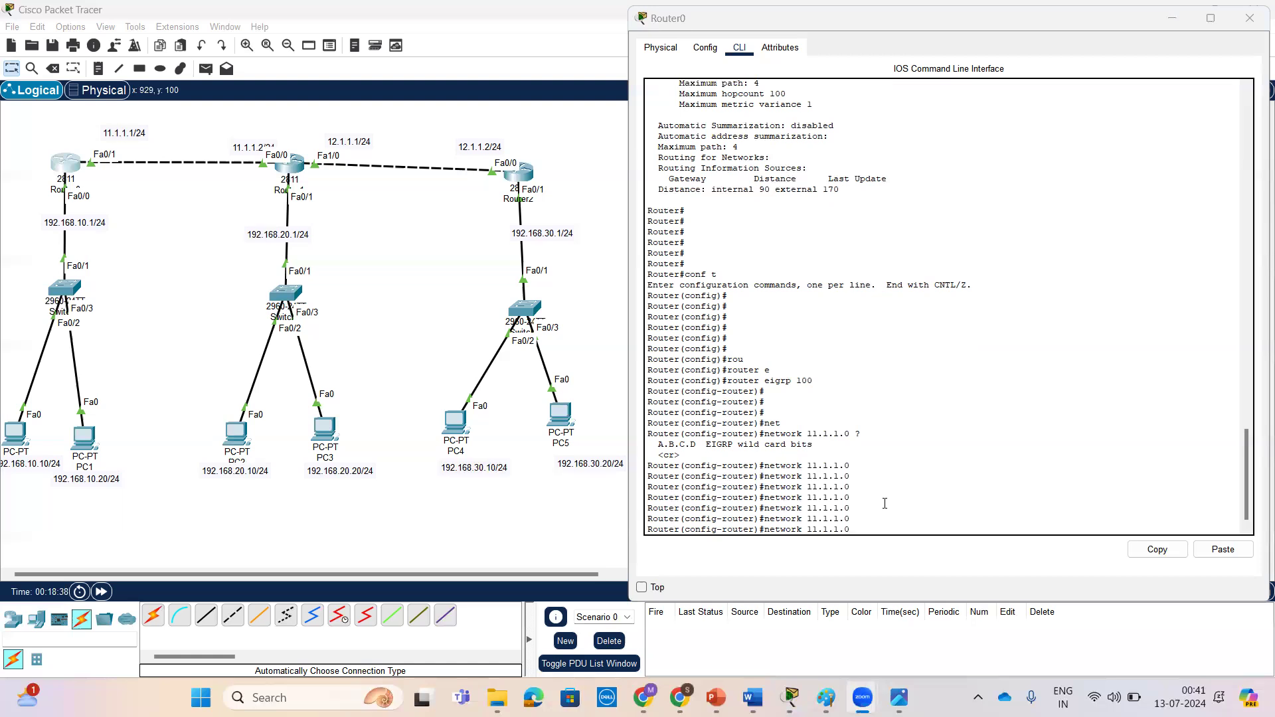
click(884, 504)
key(Return)
key(Up)
text(0.0)
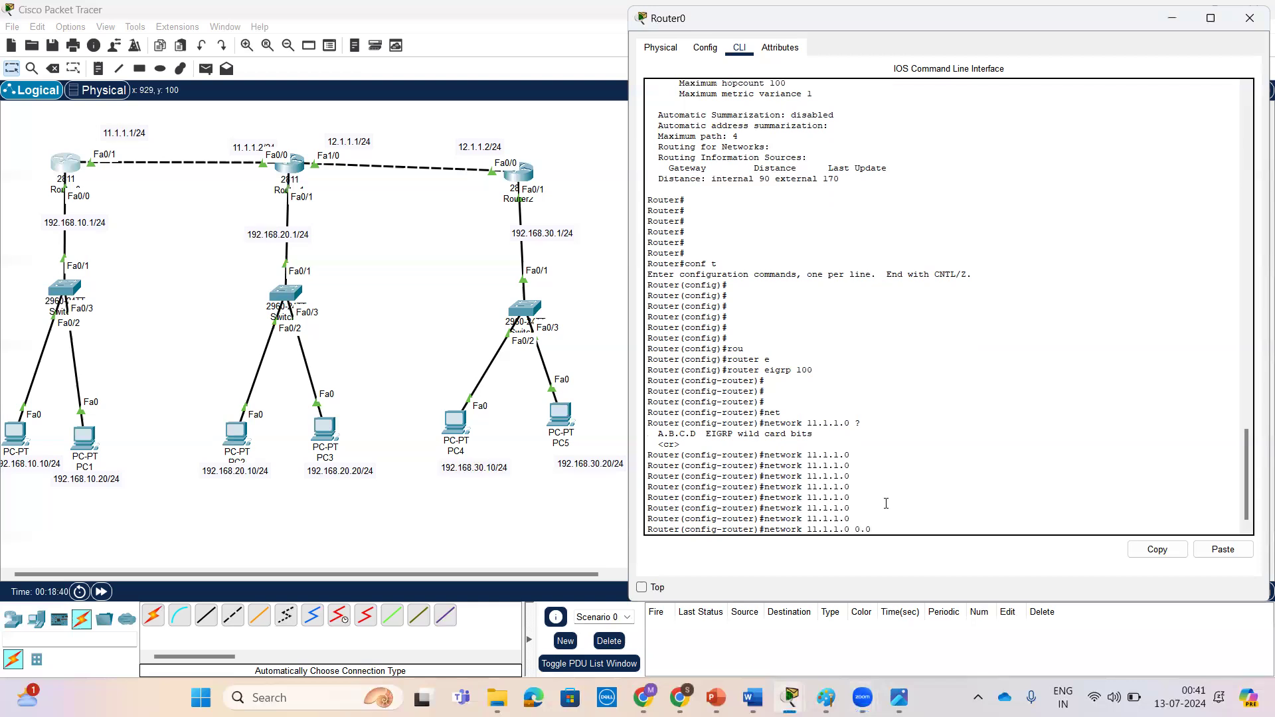
text(.0.255 ?)
key(Return)
key(Return)
key(Return)
key(Return)
key(Return)
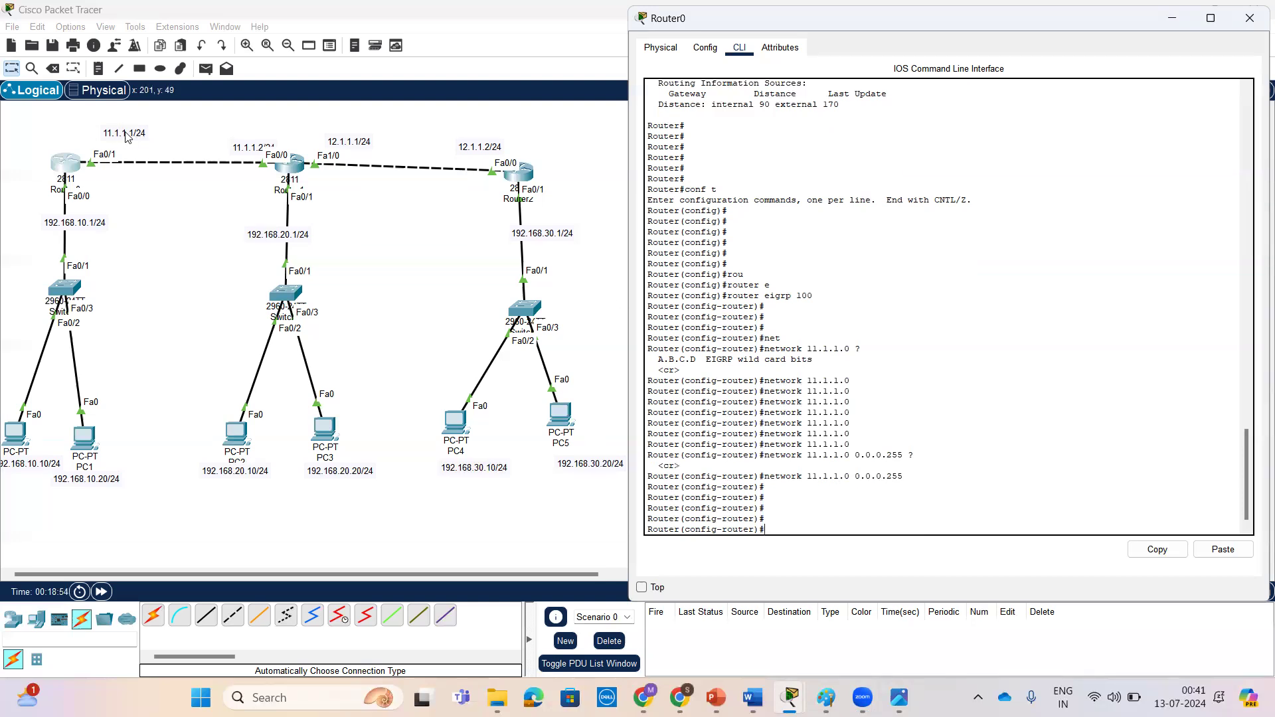
drag(854, 476, 903, 476)
key(Return)
key(Return)
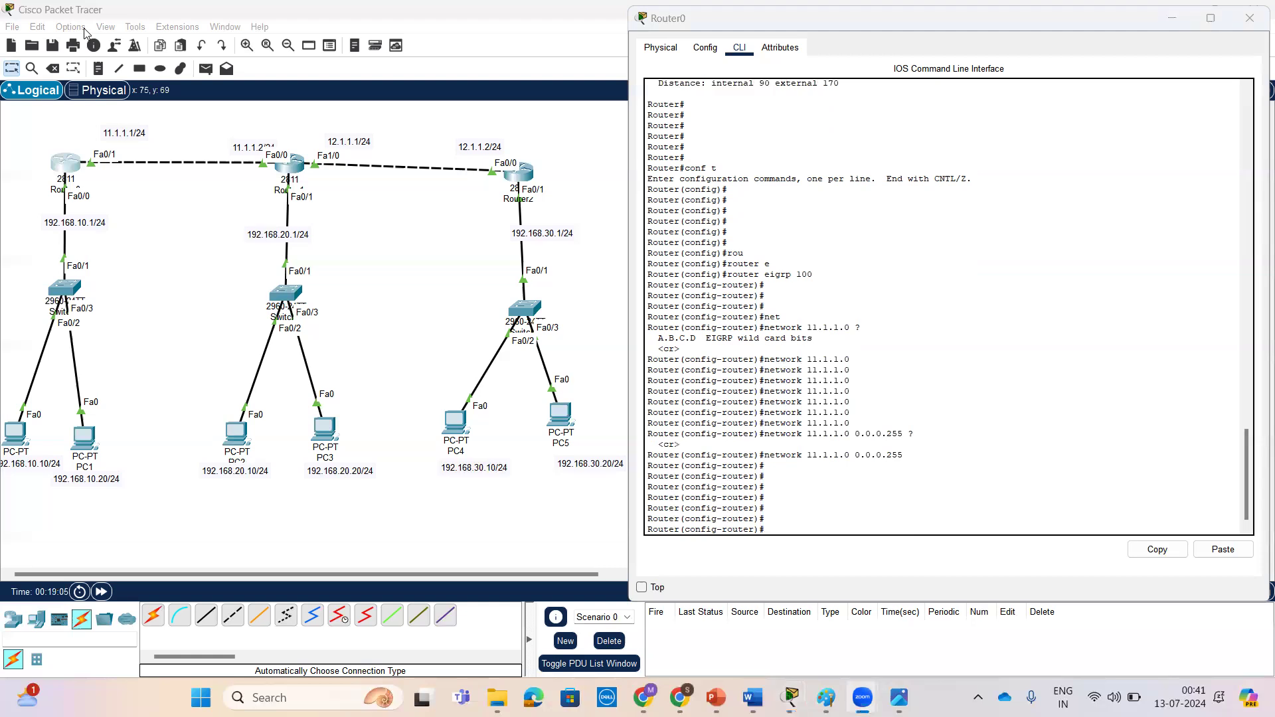
Step: Advertise network 192.168.10.0 with wildcard mask 0.0.0.255 in EIGRP 100 on Router0
click(887, 490)
key(Return)
text(ne)
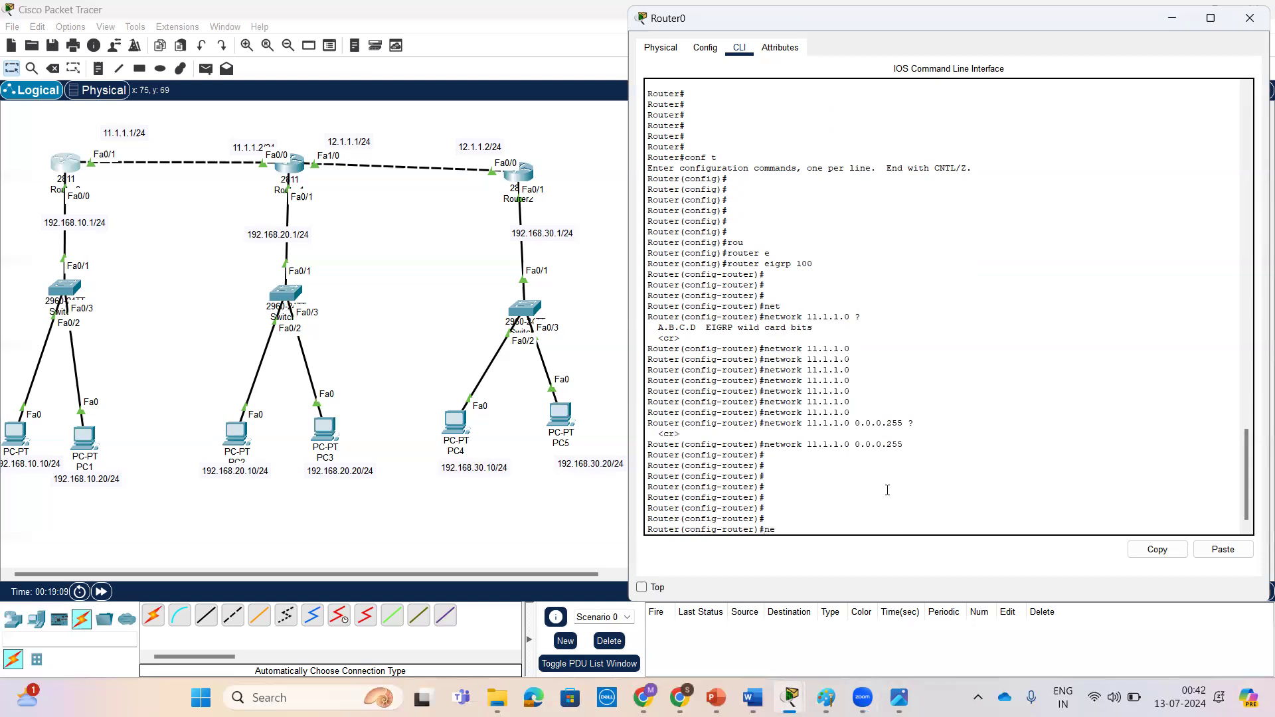
text(t)
key(Tab)
text(192)
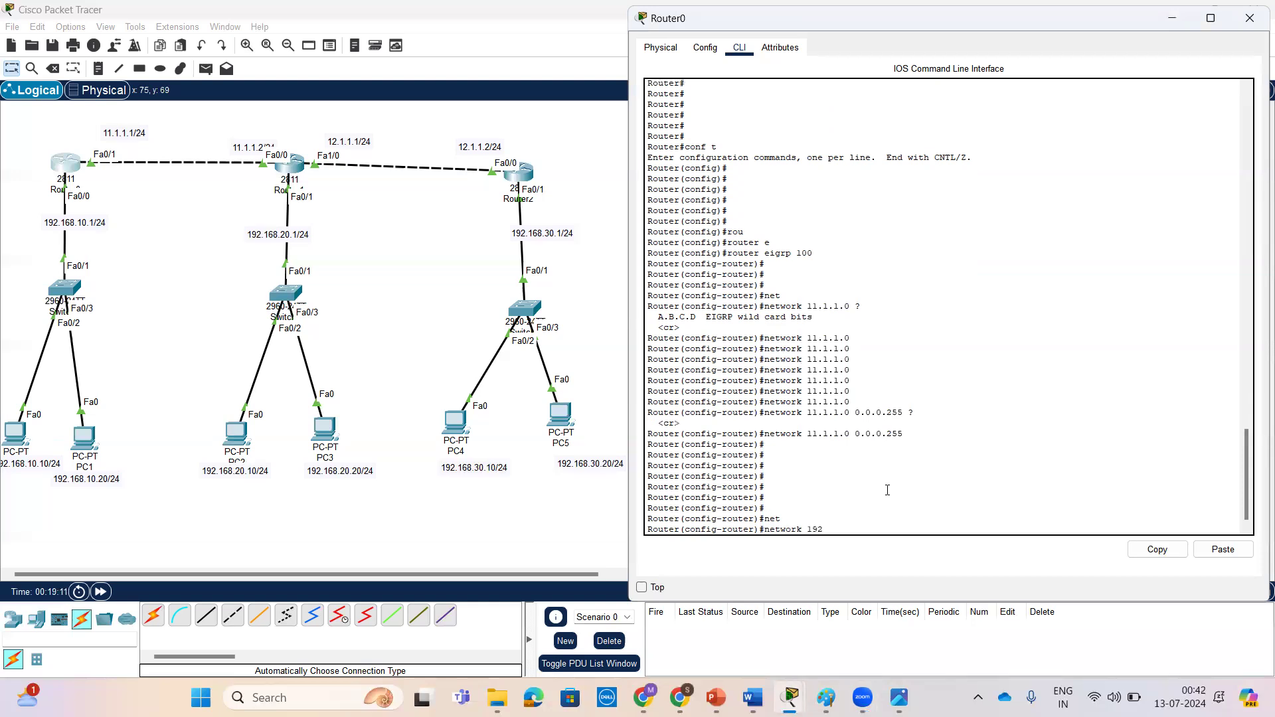
text(.168.10.0 0.0.0.255)
key(Return)
key(Return)
key(Return)
key(Return)
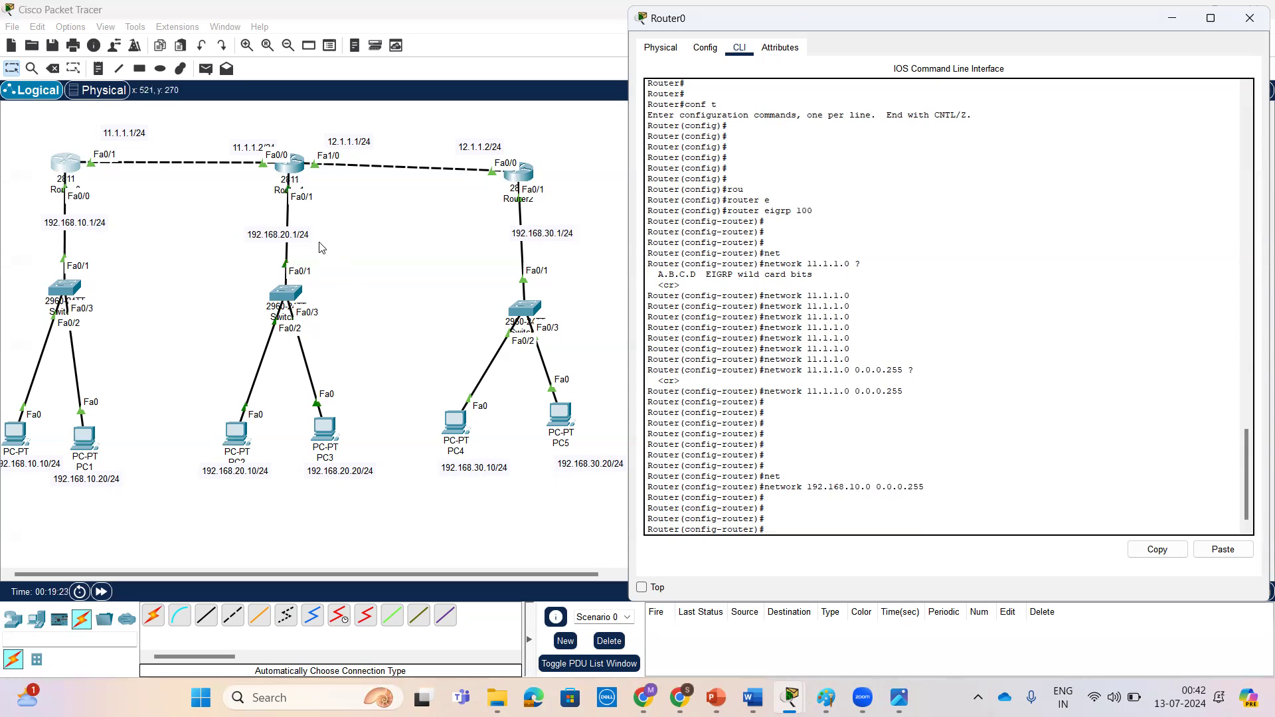
Step: Open Router1's command line and enter global configuration mode through privileged EXEC mode
click(294, 171)
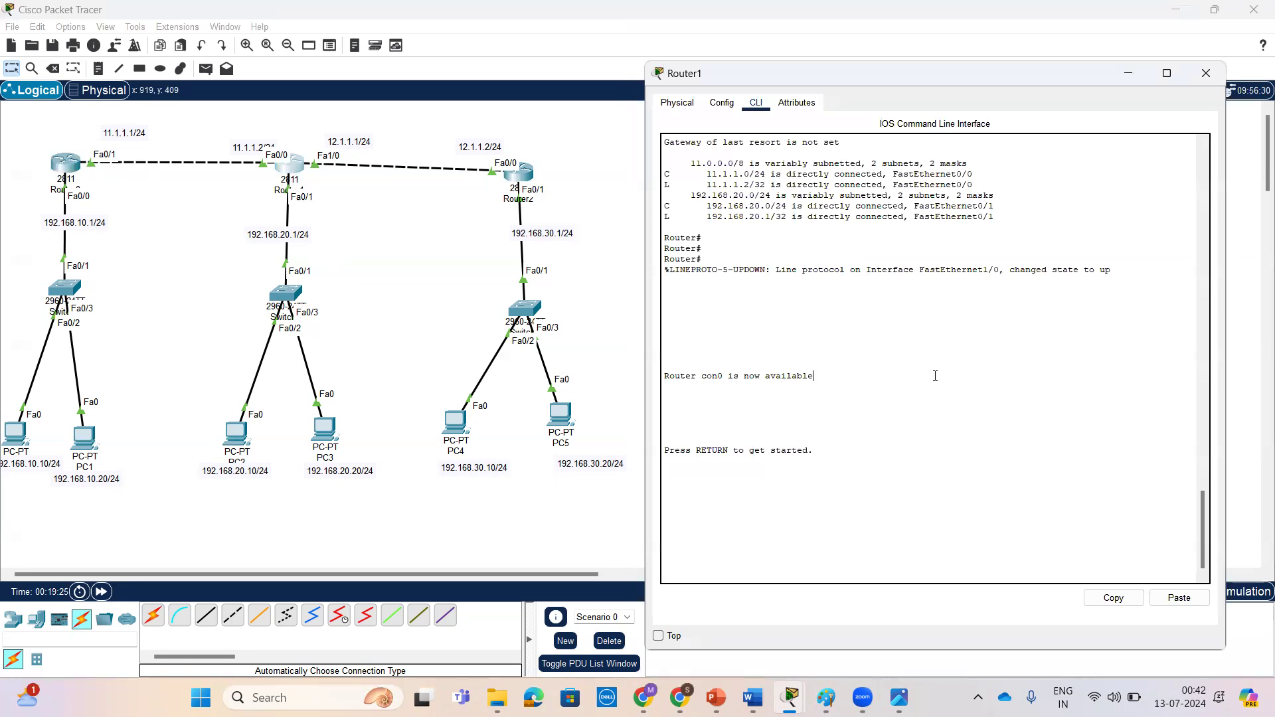
key(Return)
key(Return)
key(Return)
text(en)
key(Return)
key(Return)
key(Return)
text(conf t)
key(Return)
key(Return)
key(Return)
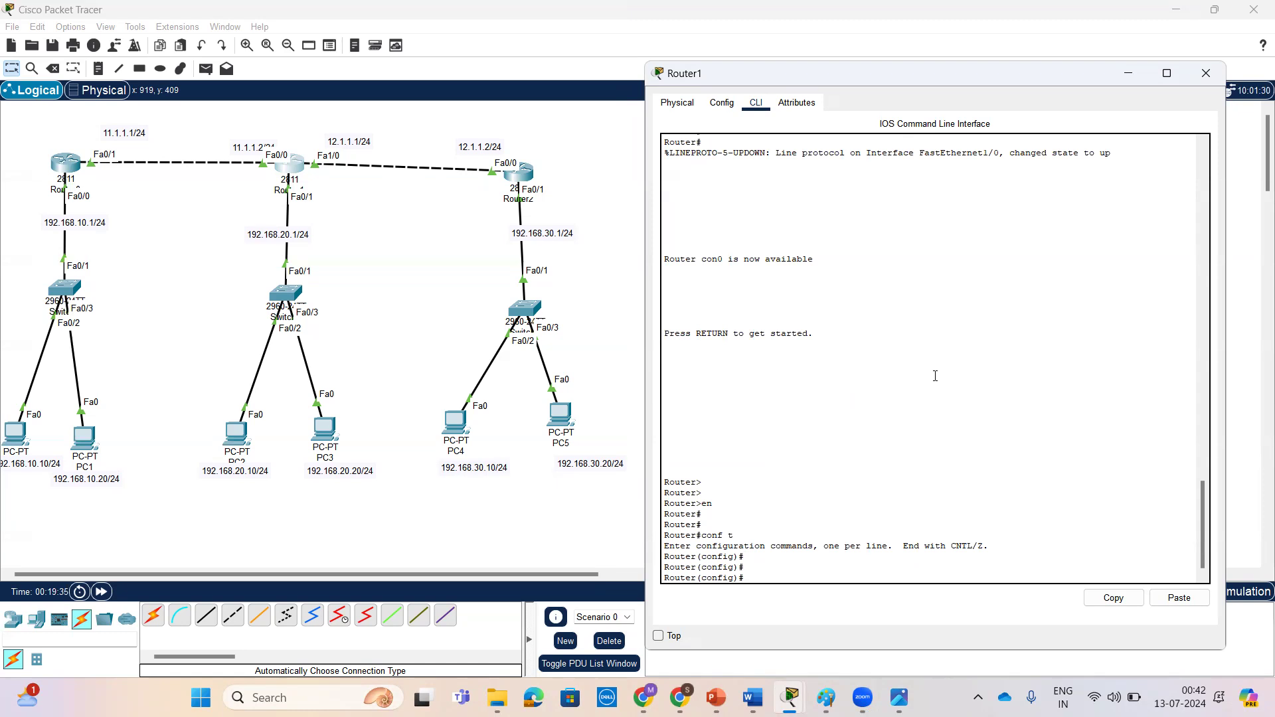
Step: Start the EIGRP routing process with autonomous system number 100 on Router1
text(rou)
key(Tab)
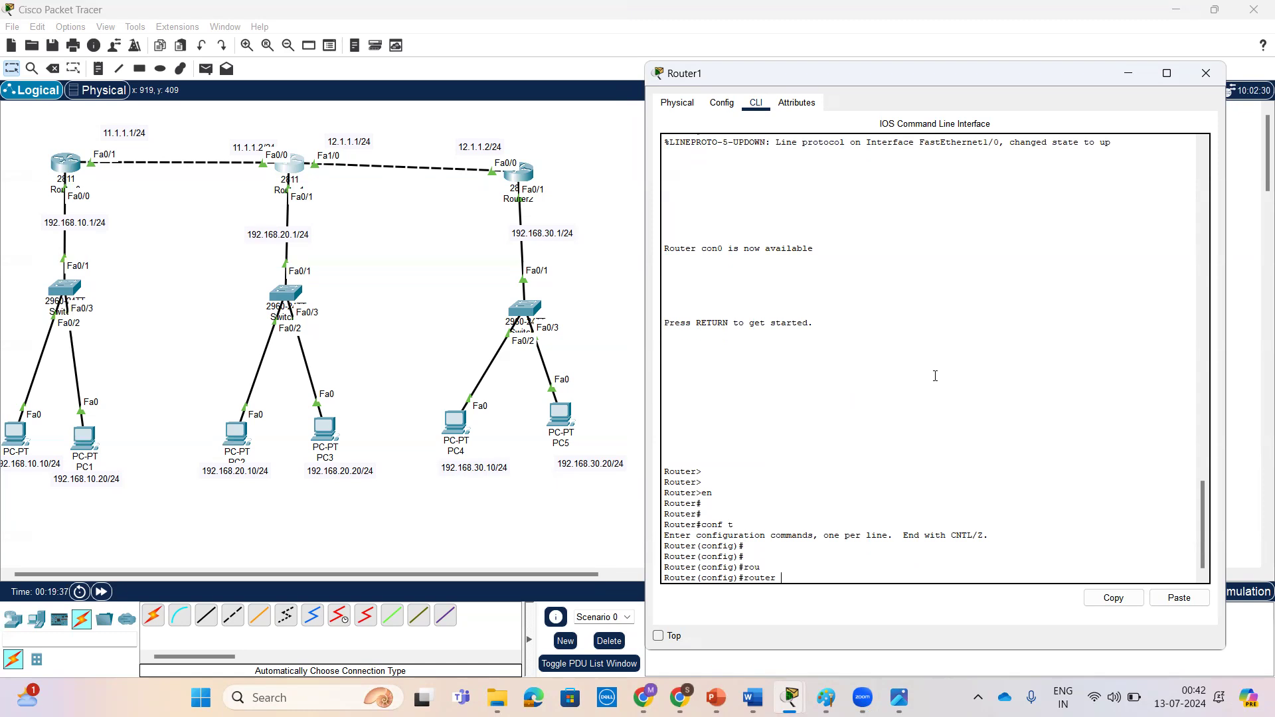
text(e)
key(Tab)
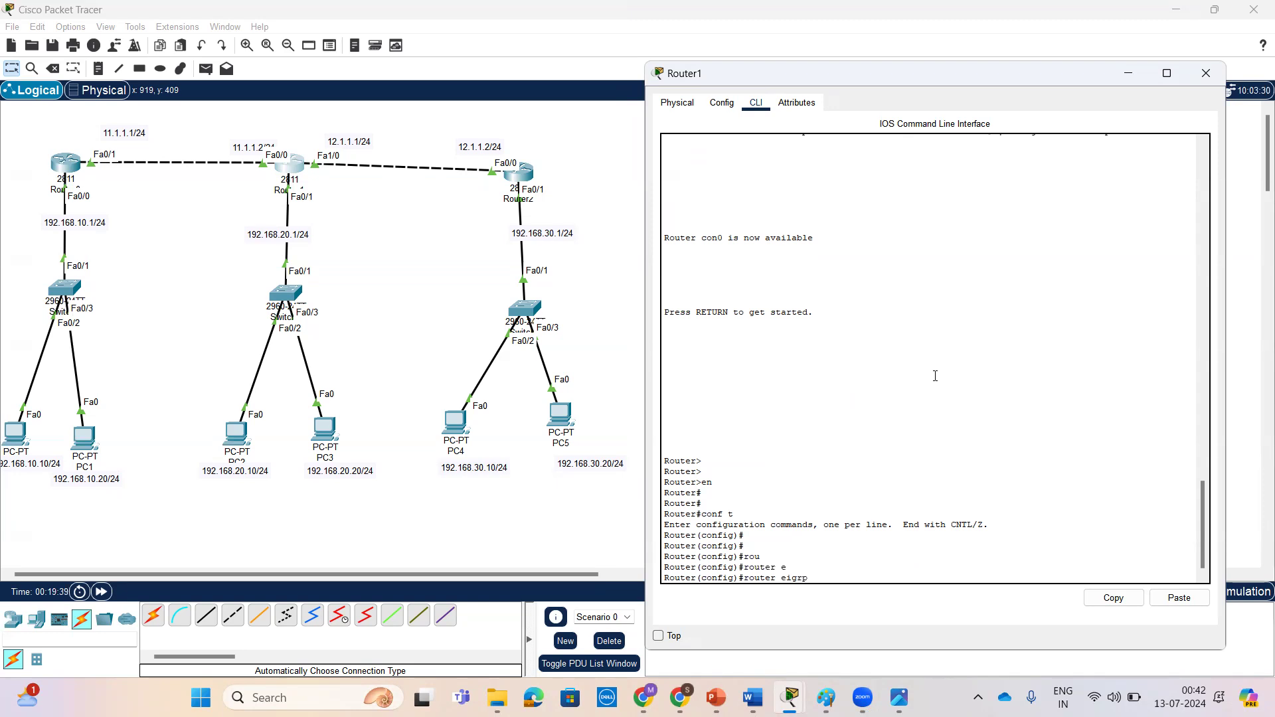
text(100)
key(Return)
key(Return)
key(Return)
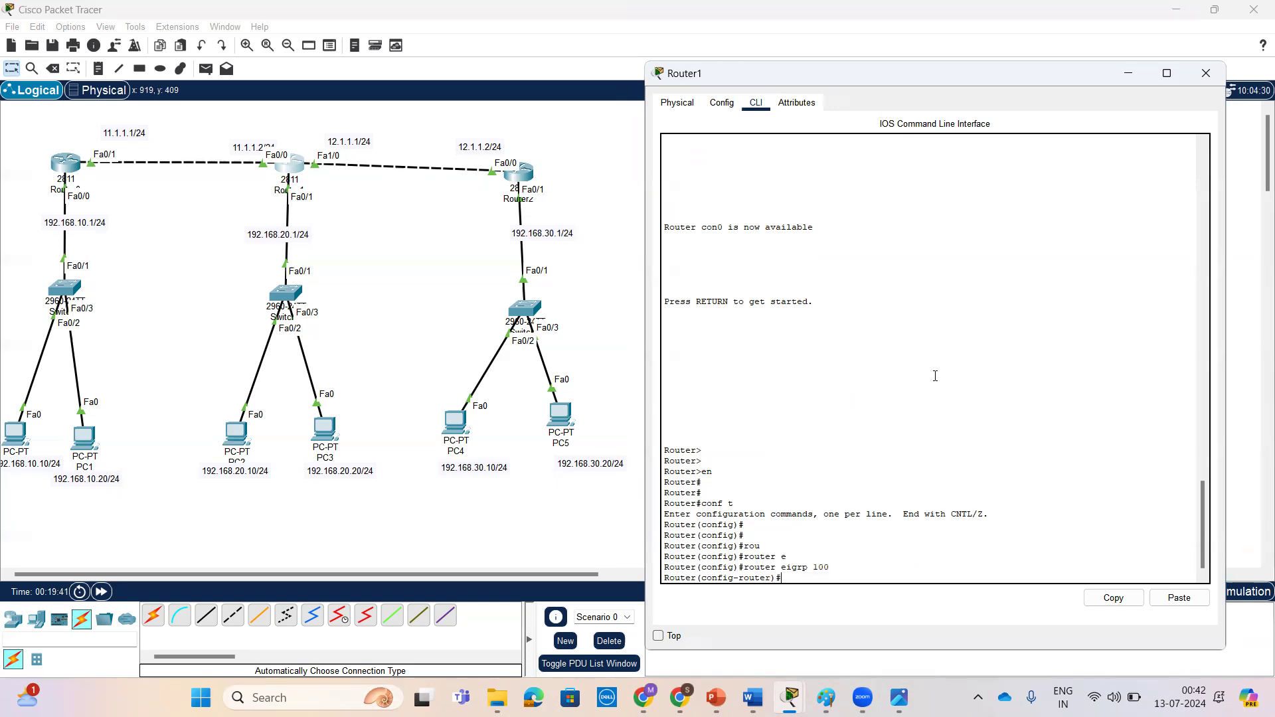
Step: Write the network statement for 11.1.1.0 with wildcard mask 0.0.0.255 under EIGRP 100 on Router1, without submitting it
text(net)
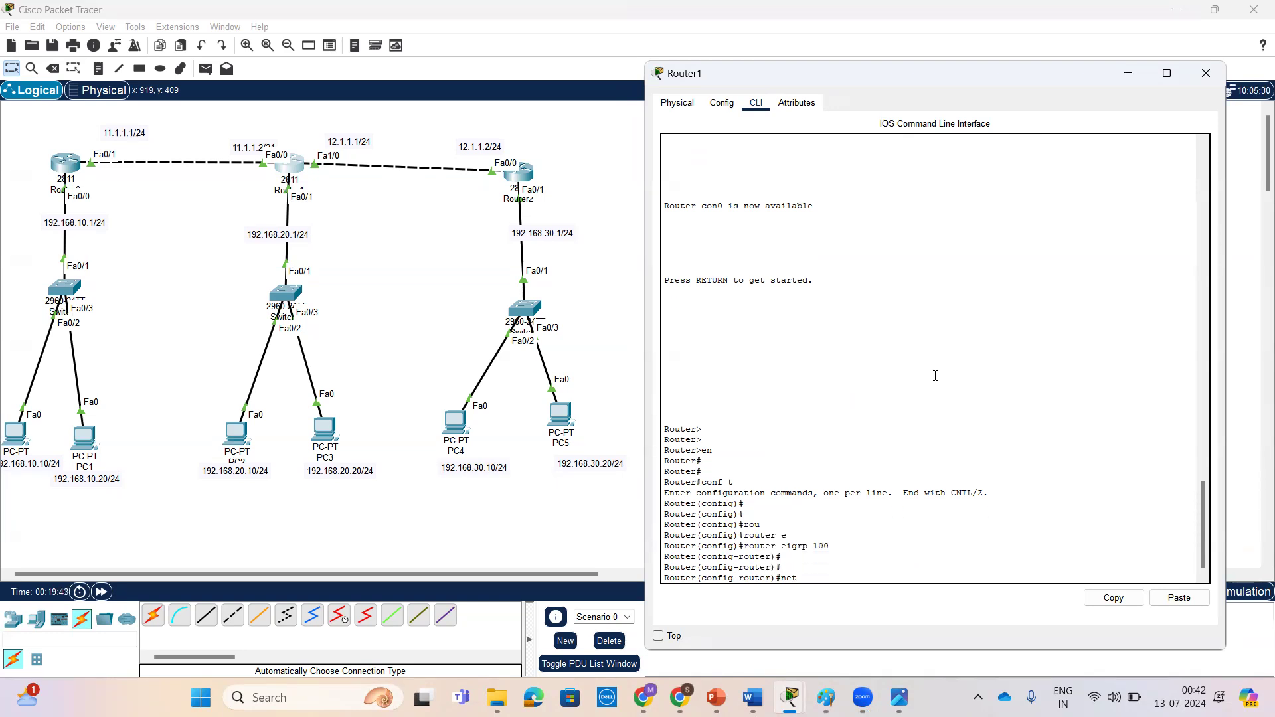
key(Tab)
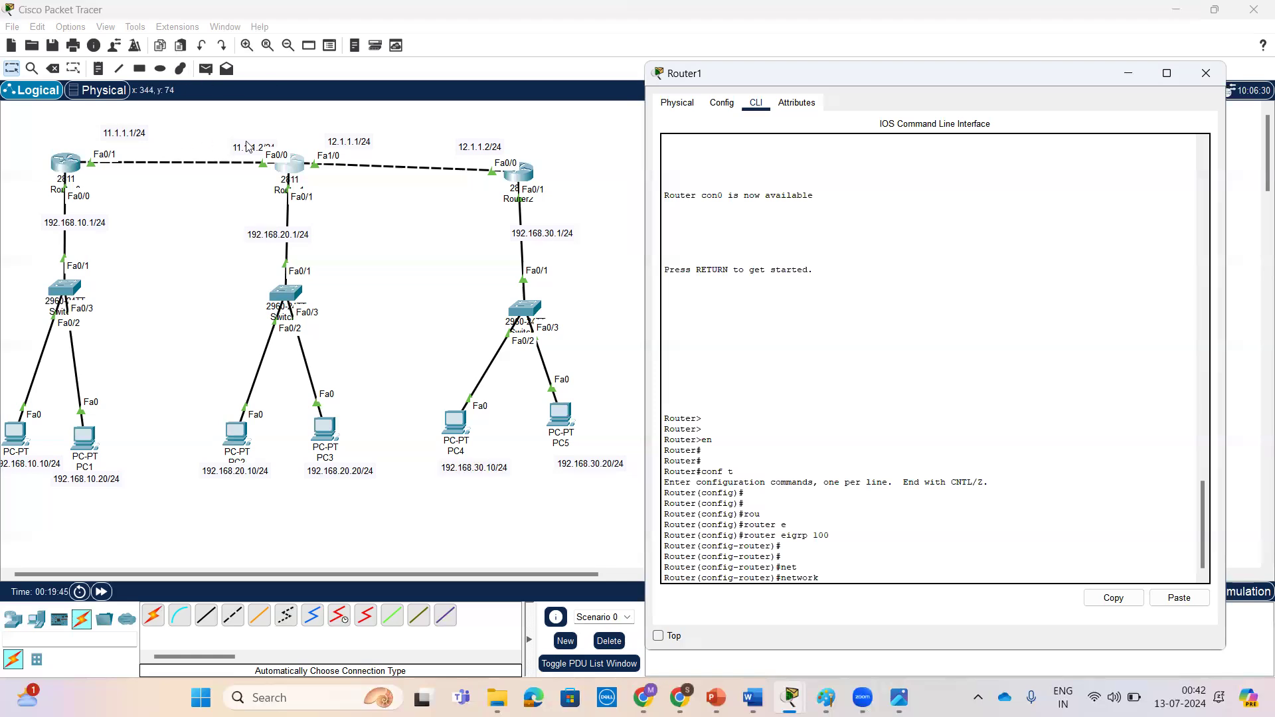
text(11.1.1.0 0.0.0.255)
Step: Switch back to Router0's command line and exit router configuration to privileged EXEC mode
click(72, 168)
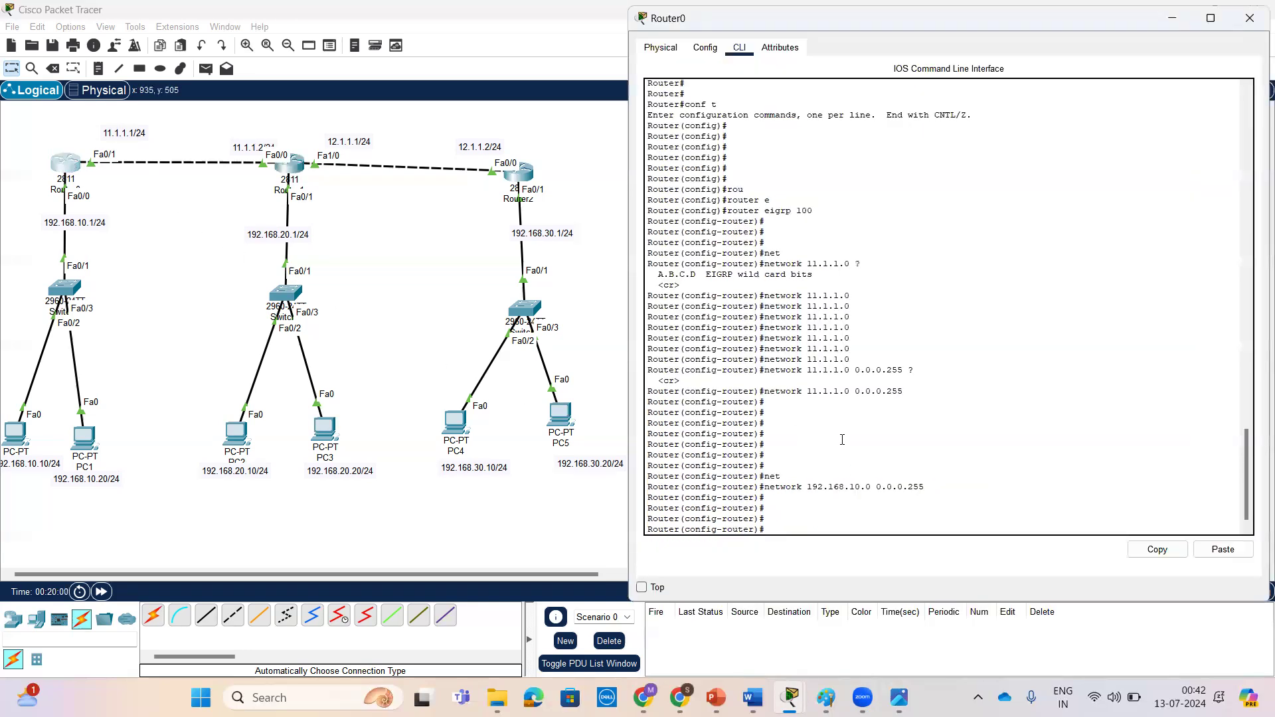
key(Return)
key(Return)
key(ctrl+z)
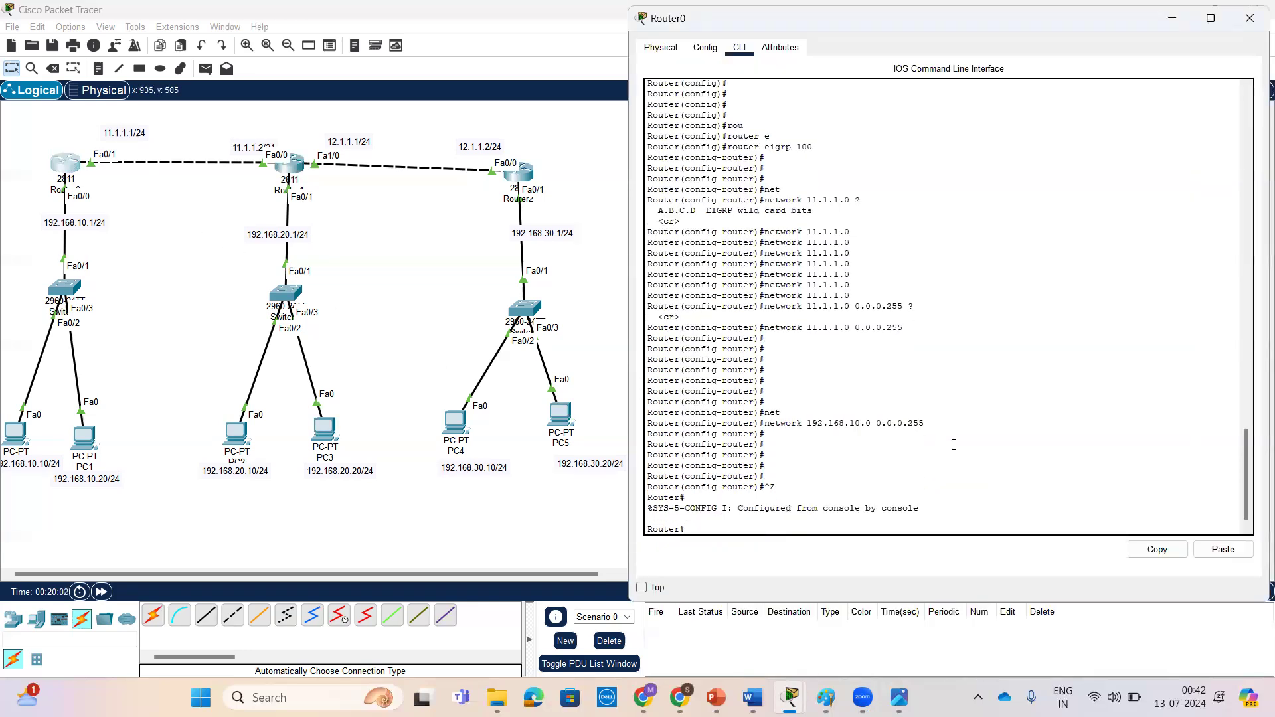
key(Return)
key(Return)
key(Return)
Step: List the EIGRP debug options on Router0 and enable EIGRP packet debugging
text(de)
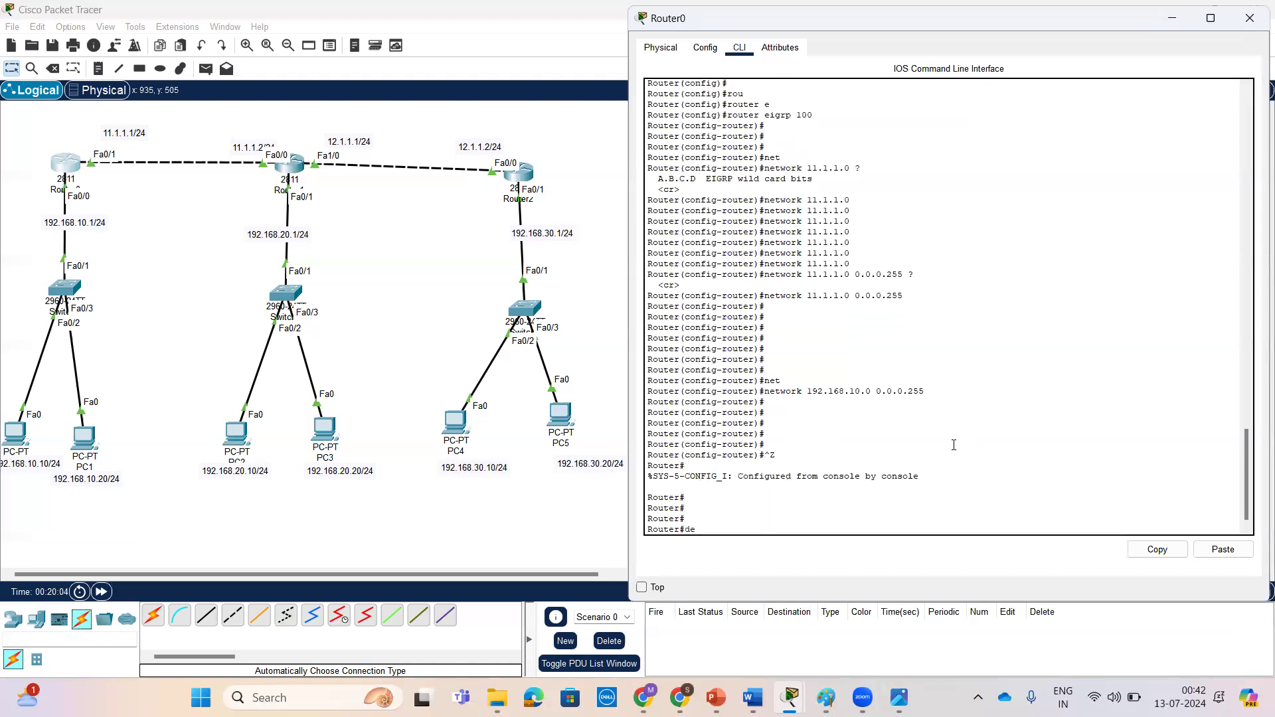
text(b)
key(Tab)
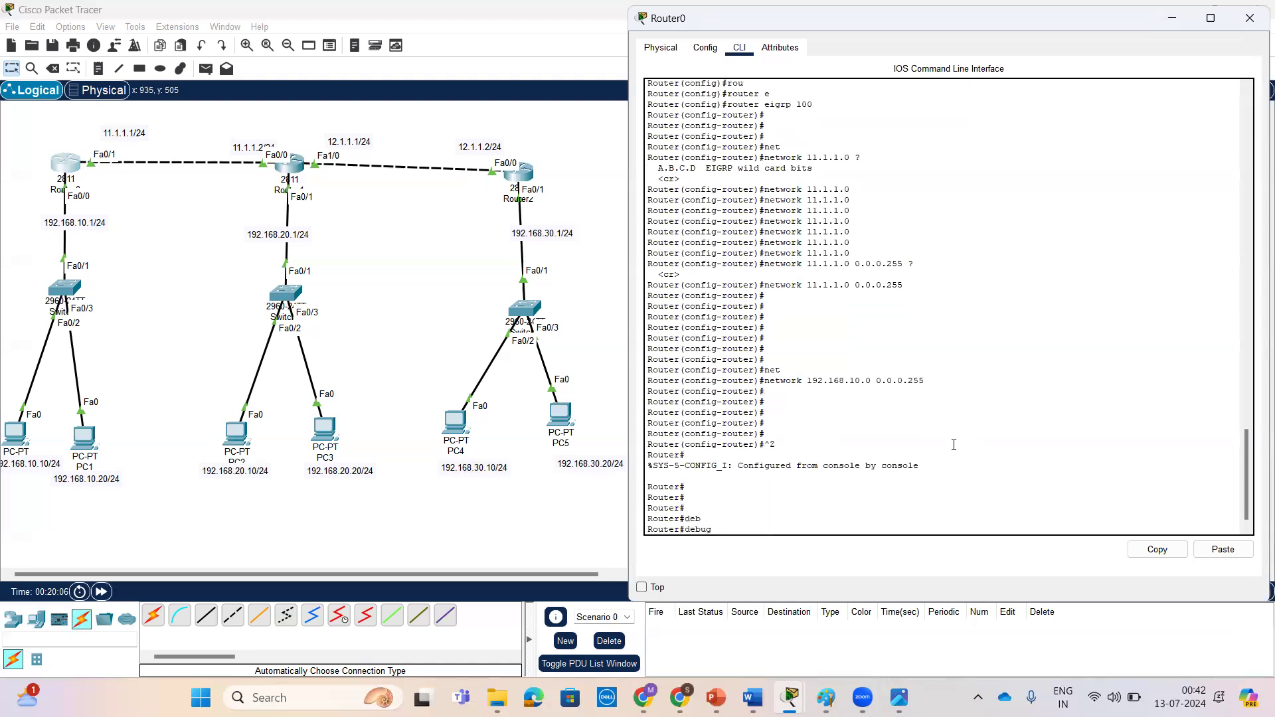
text(e)
key(Tab)
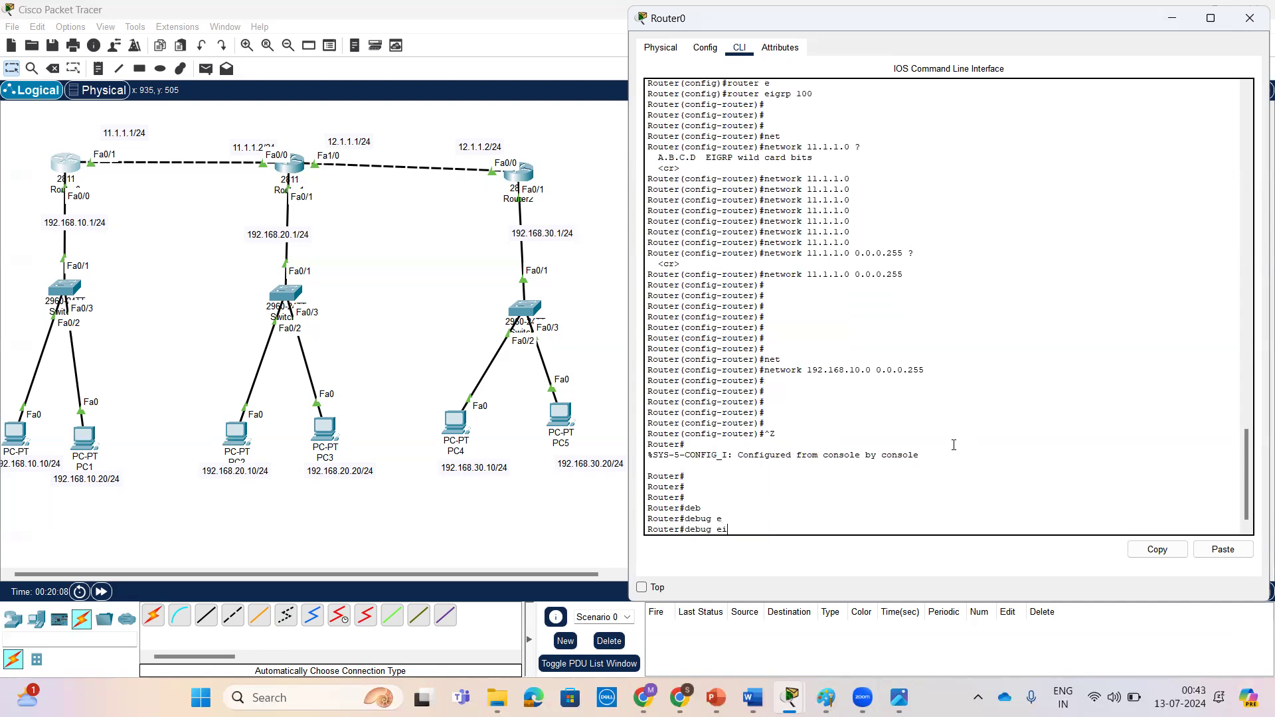
text(i)
key(Tab)
text(?)
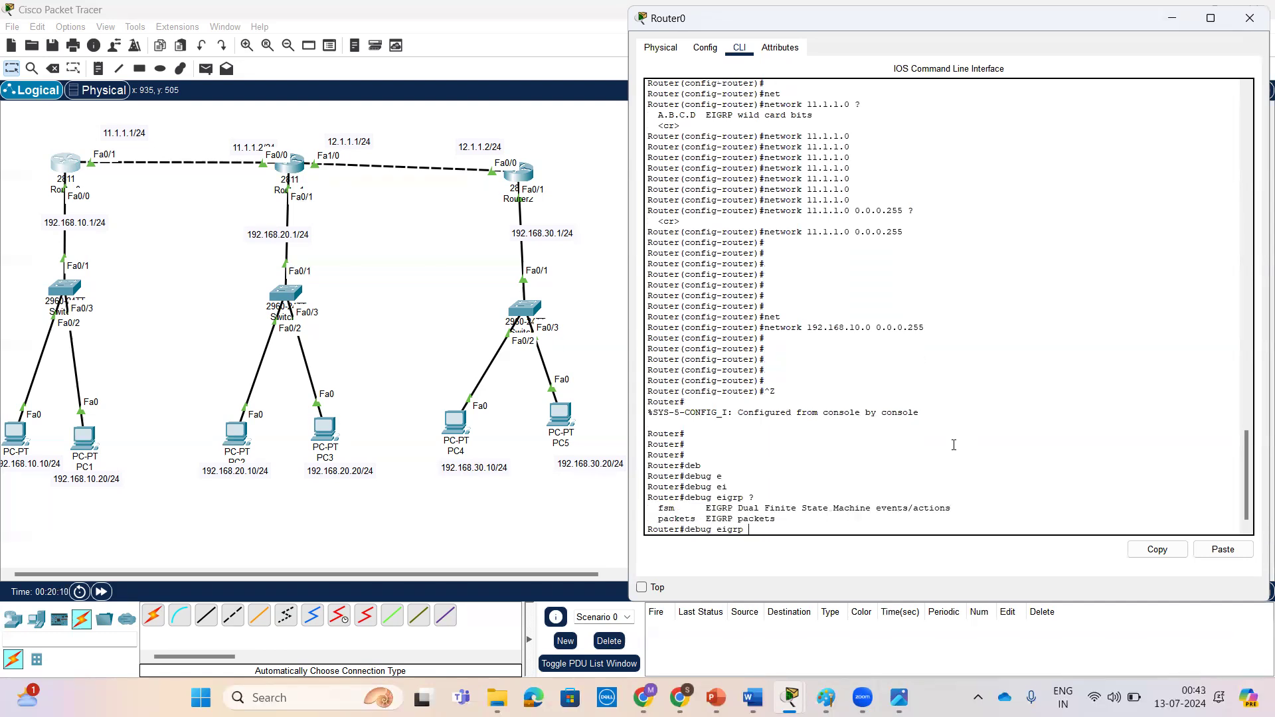
text(packets)
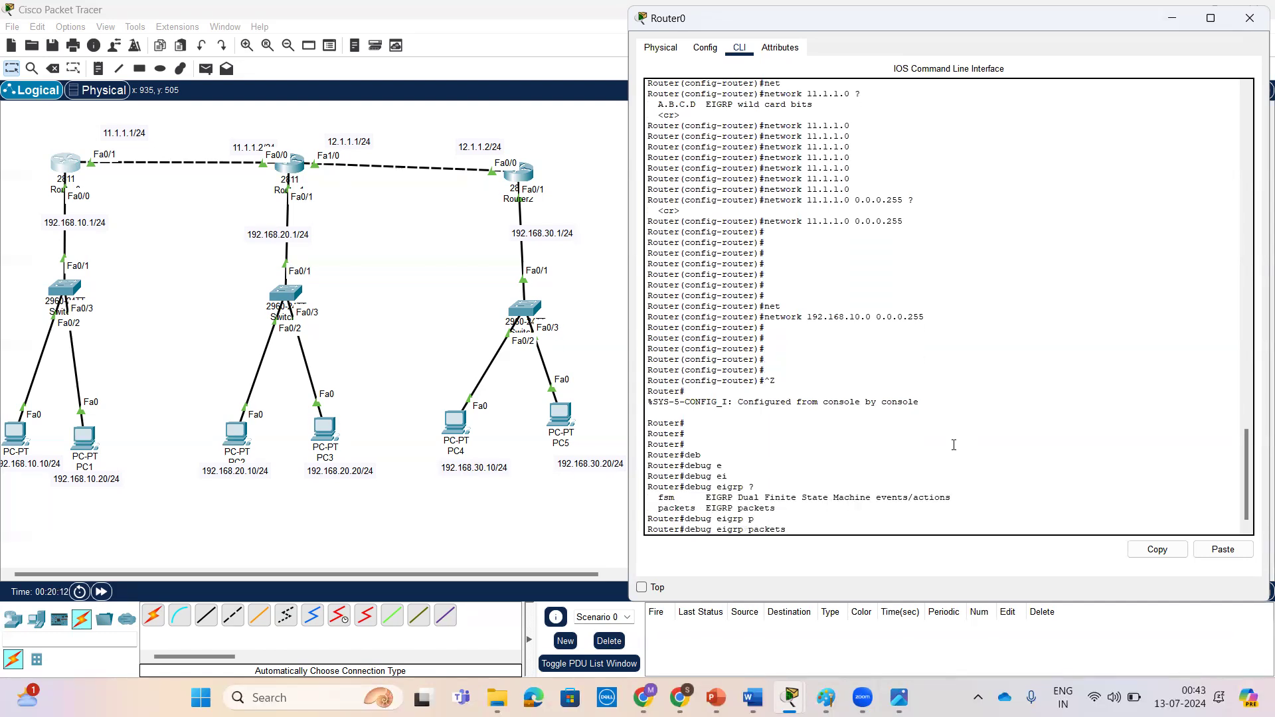
key(Tab)
key(Return)
key(Return)
key(Return)
key(Return)
key(Return)
key(Return)
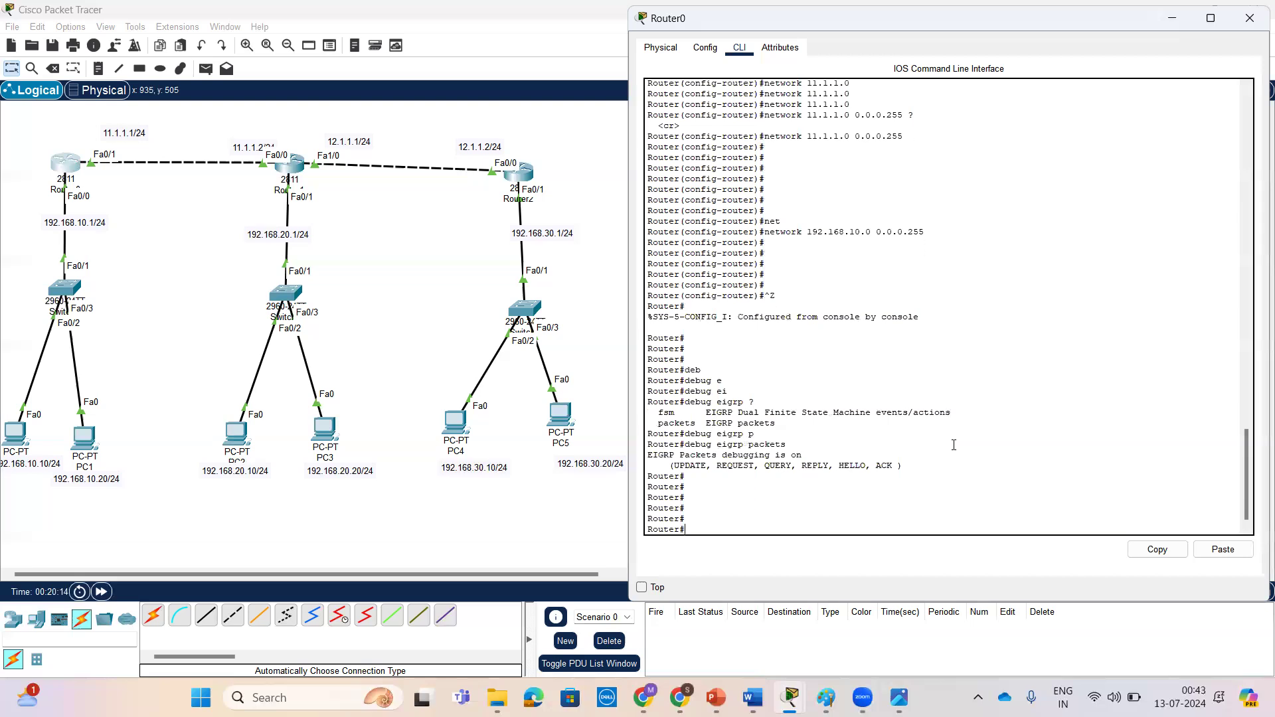
Step: Examine the EIGRP HELLO packets in Router0's debug output, including their interfaces, autonomous system number and flags
key(Return)
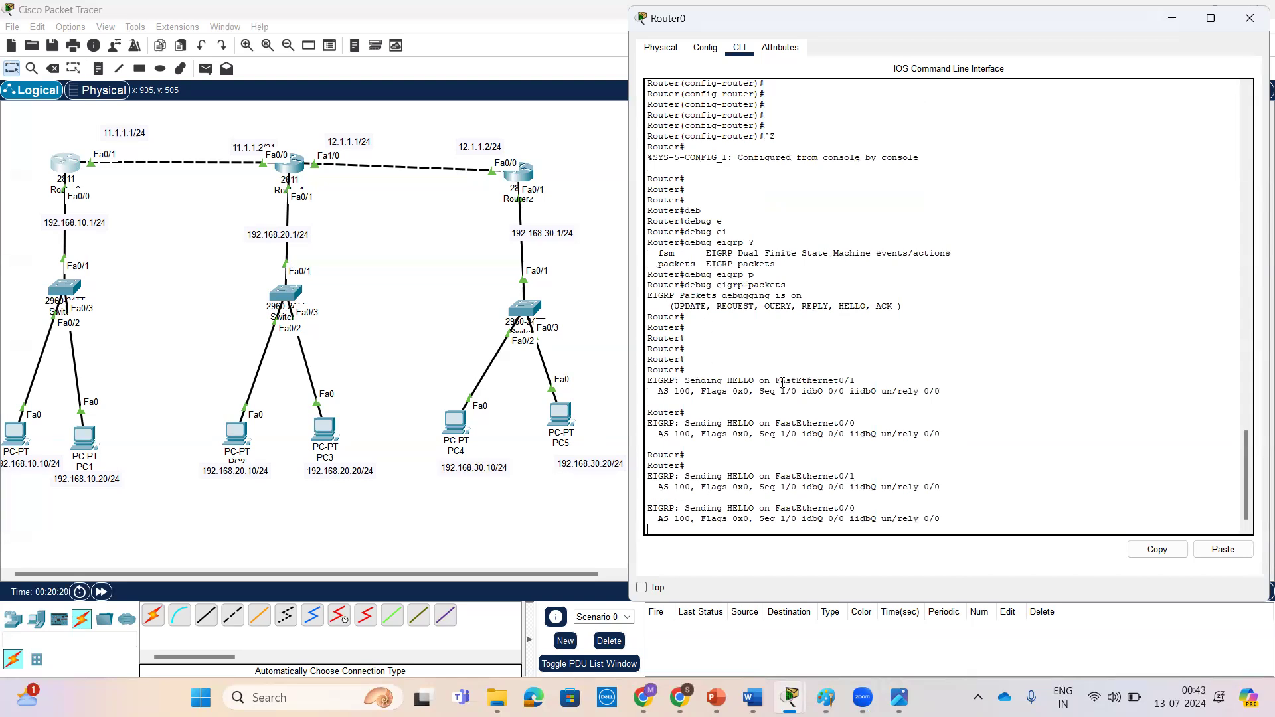
click(290, 168)
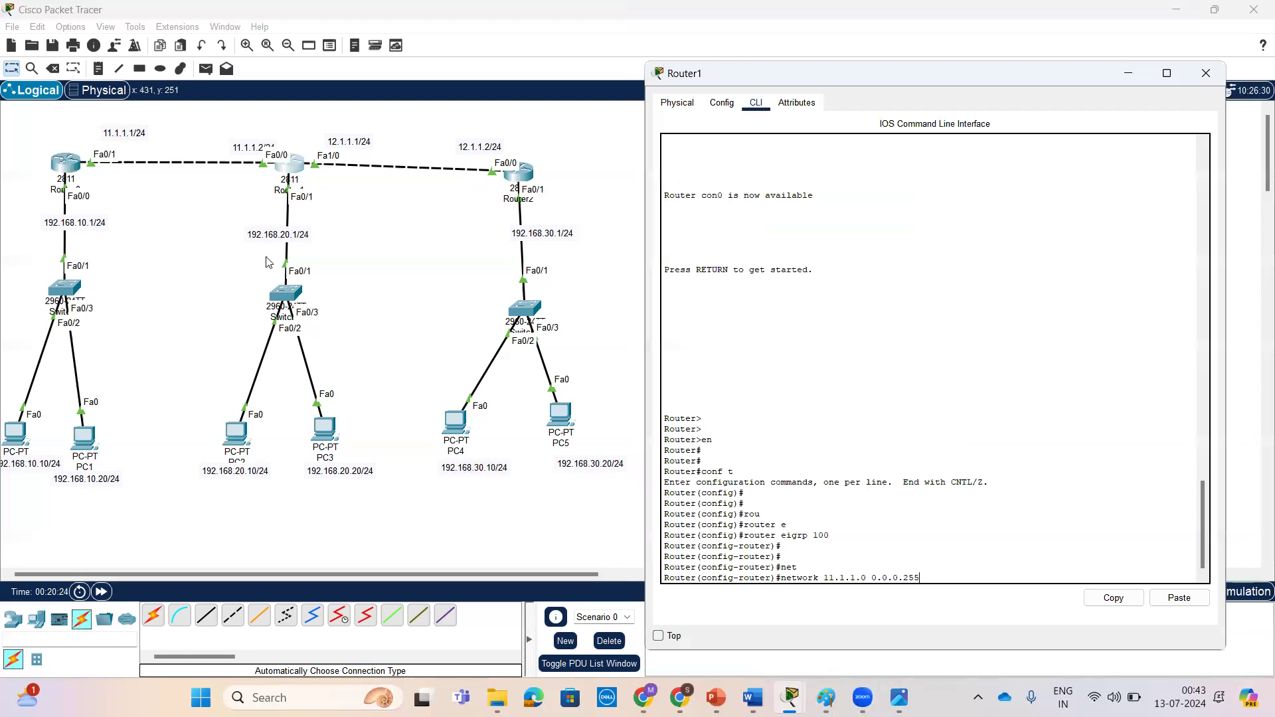
click(56, 164)
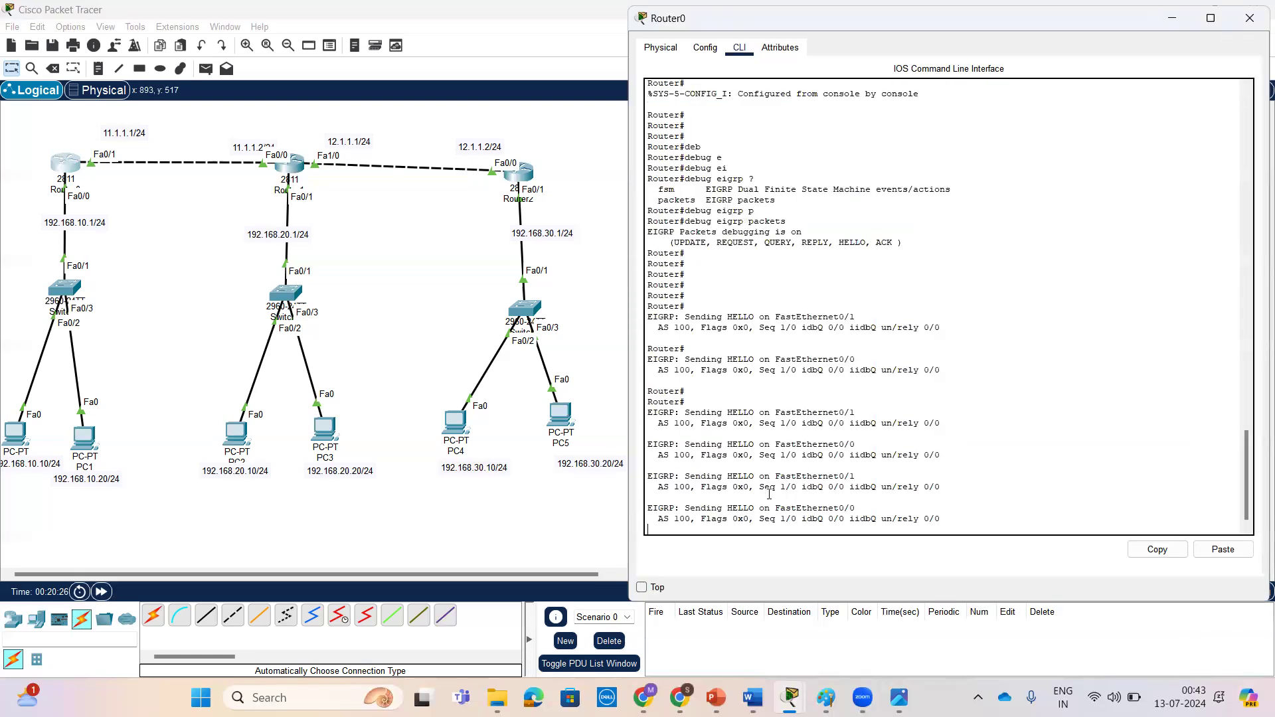
drag(727, 508, 855, 508)
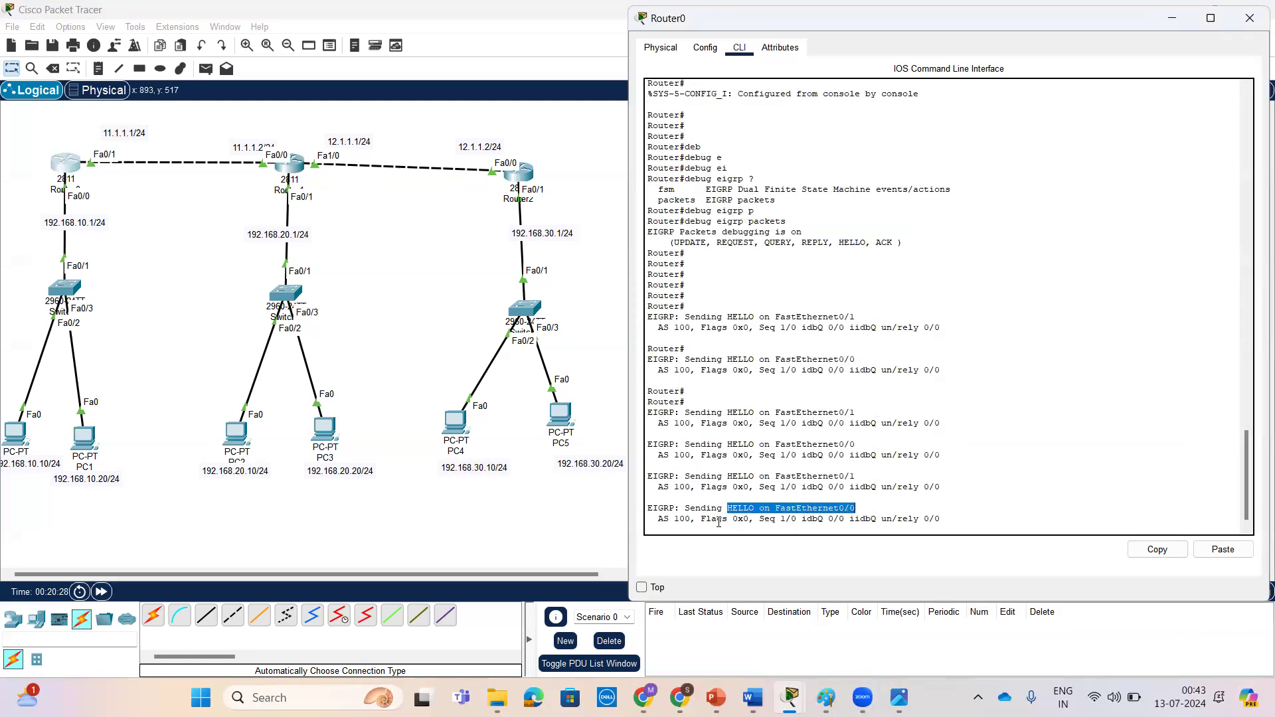
drag(658, 519, 721, 519)
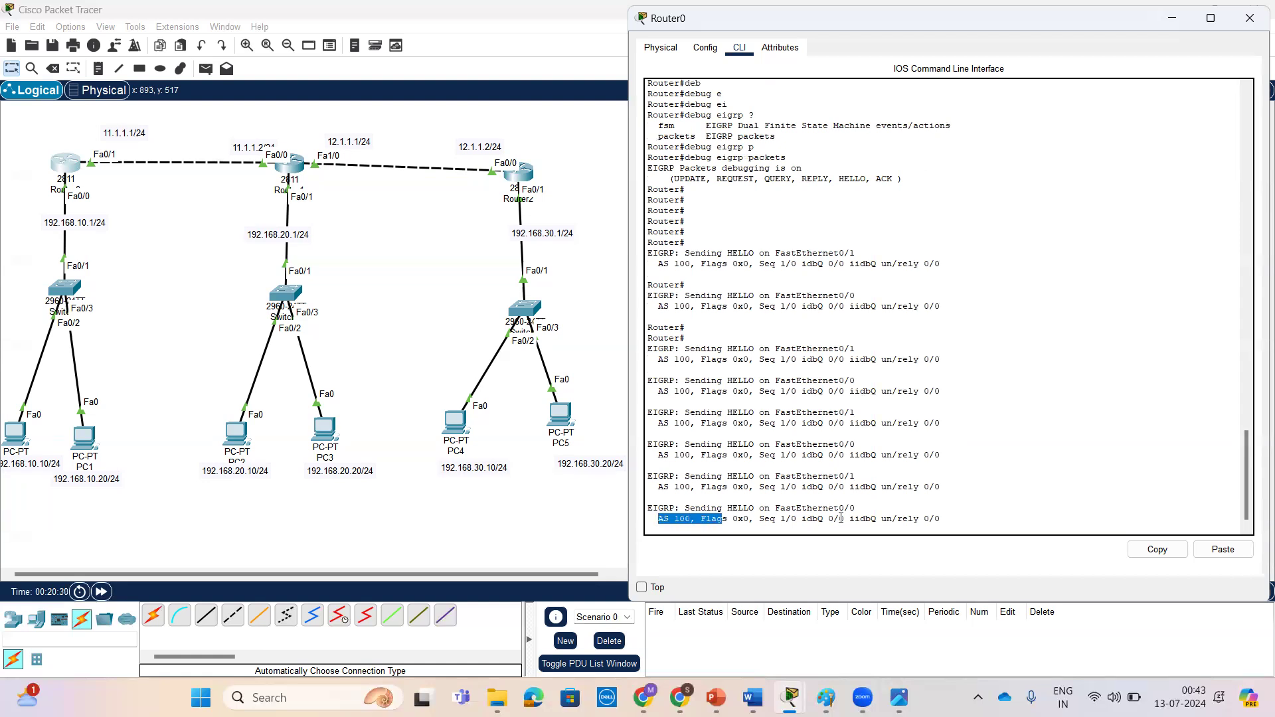
click(951, 499)
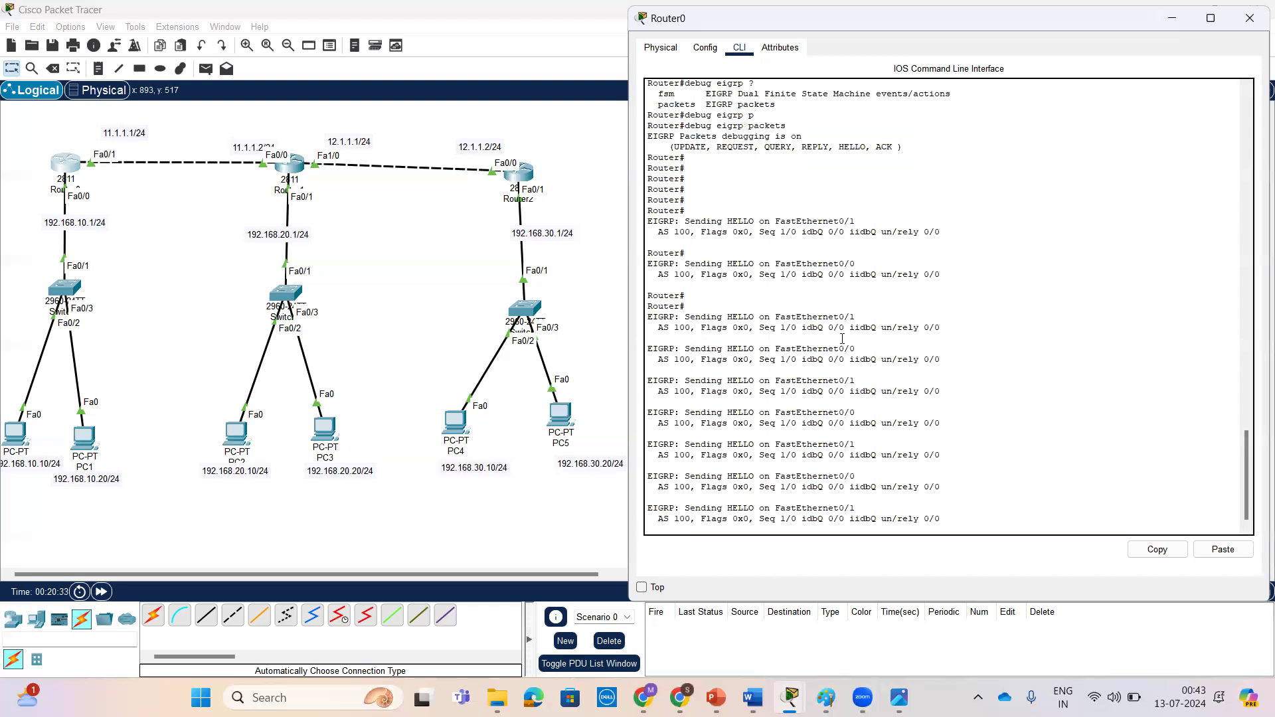
drag(728, 444, 755, 444)
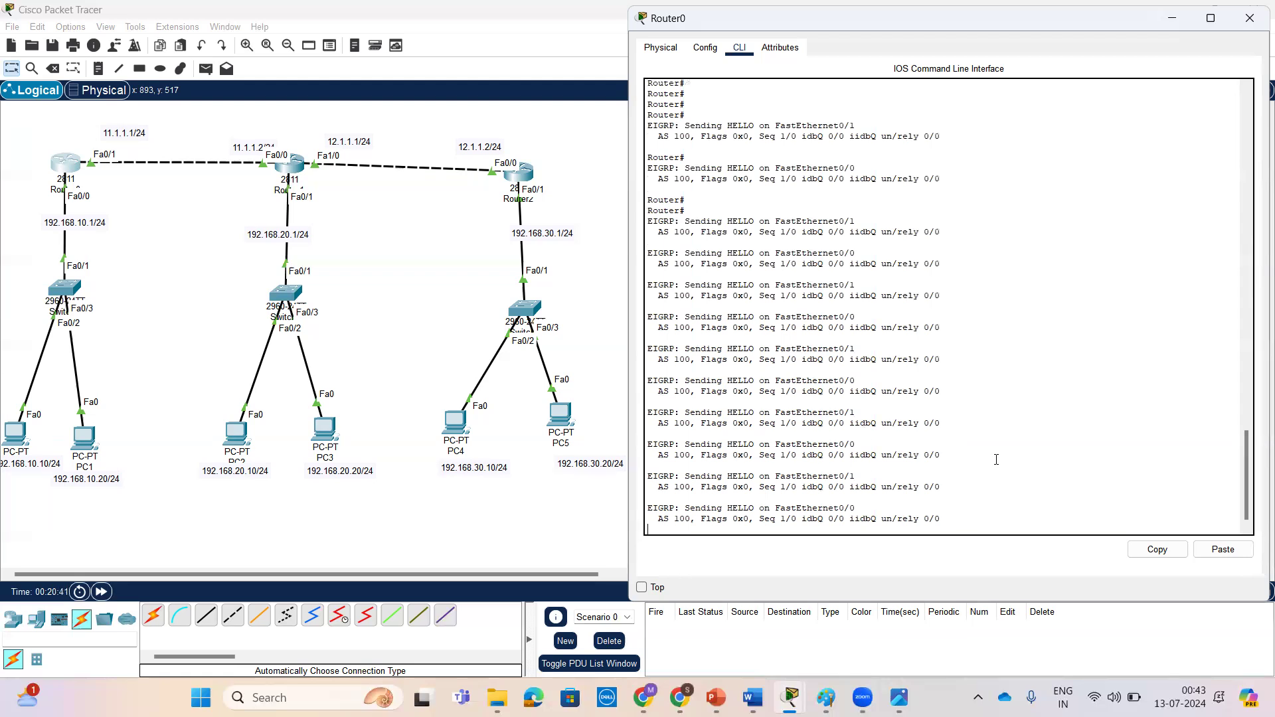
Step: Submit the pending network statement for 11.1.1.0 with wildcard mask 0.0.0.255 on Router1 and read the neighbor log message
click(296, 174)
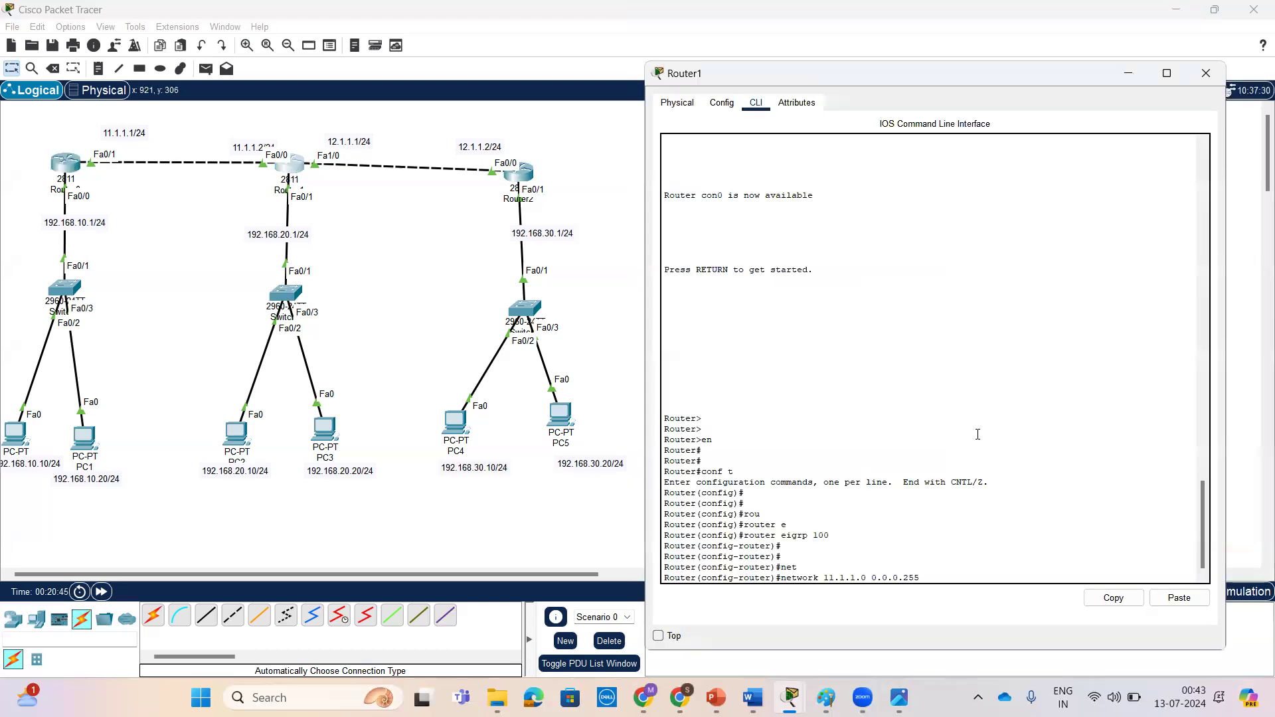
click(1020, 534)
key(Return)
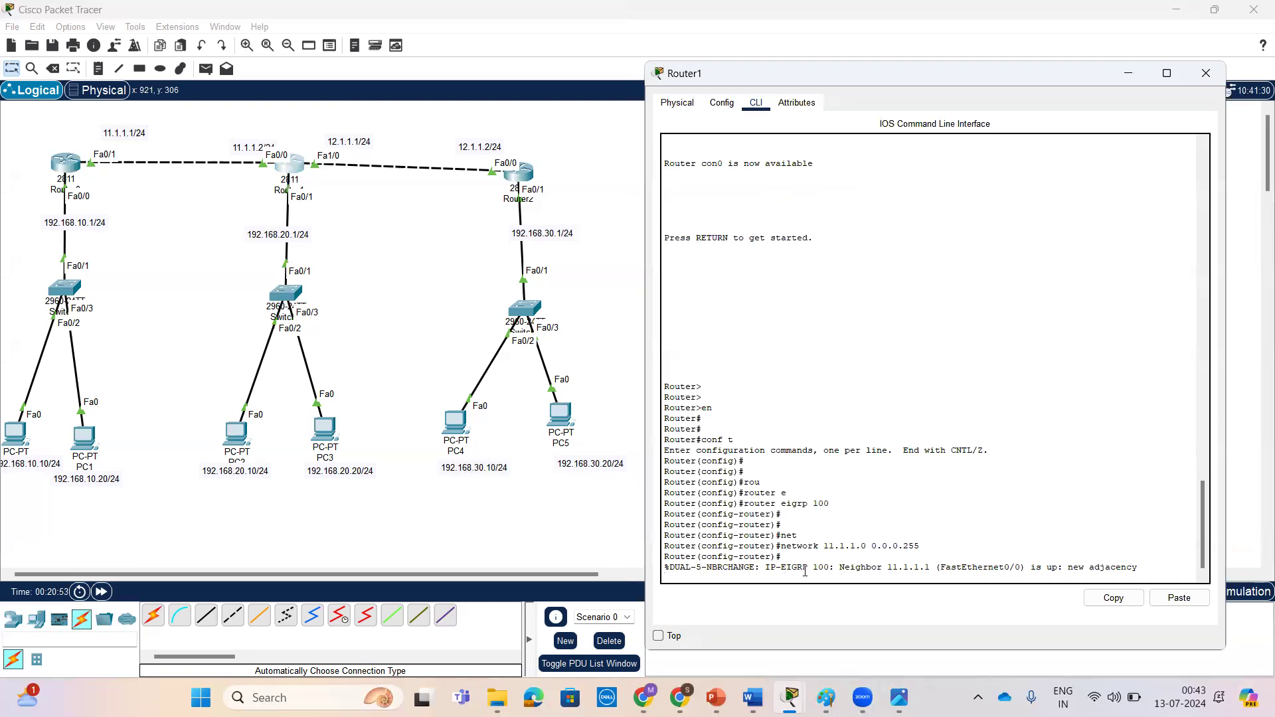
drag(712, 567, 1140, 569)
click(1162, 567)
Step: Inspect the received HELLO entries from Router1 in Router0's EIGRP debug output
click(73, 164)
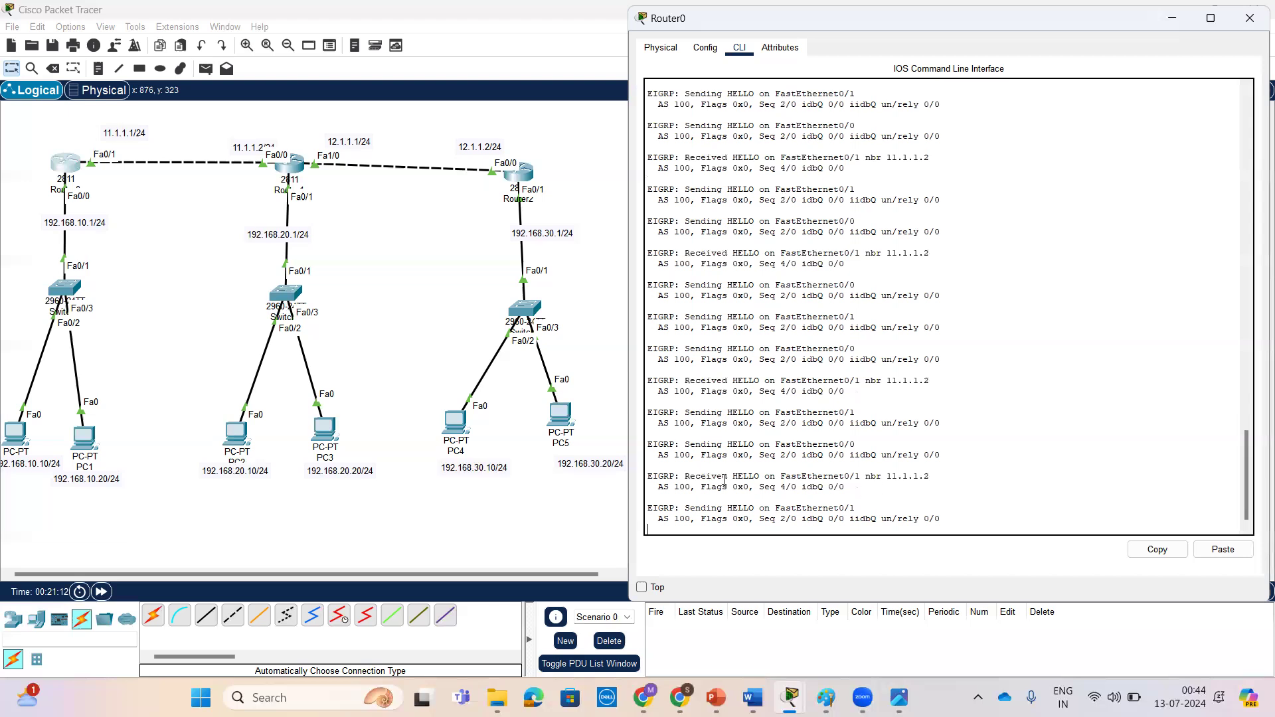
drag(686, 476, 727, 475)
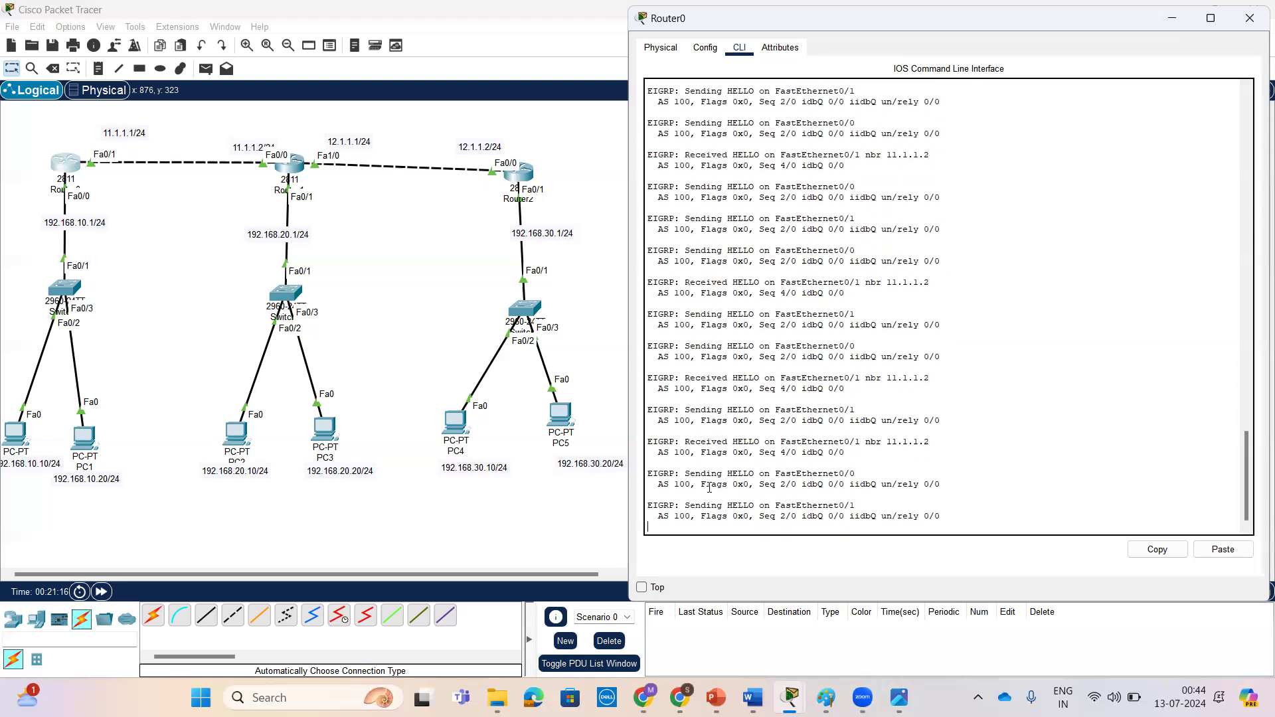
drag(686, 439, 784, 443)
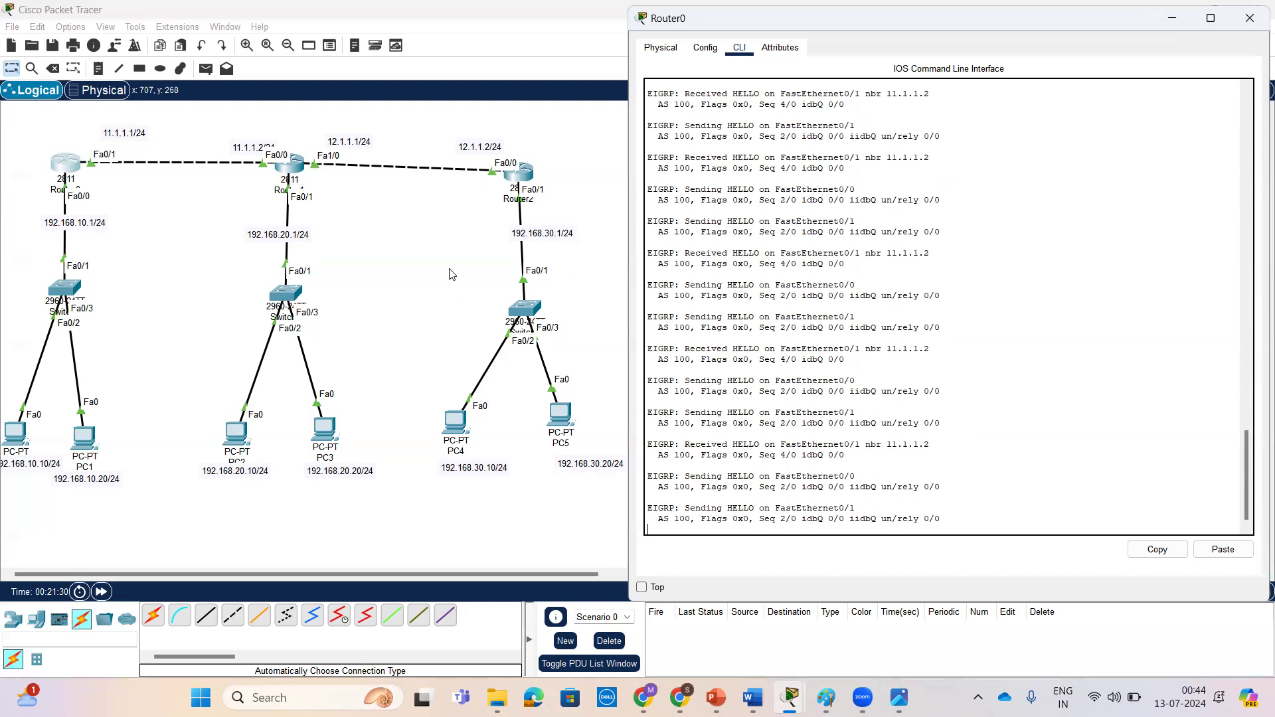
Step: Return to Router1's command line and exit EIGRP router configuration to privileged EXEC mode
click(290, 165)
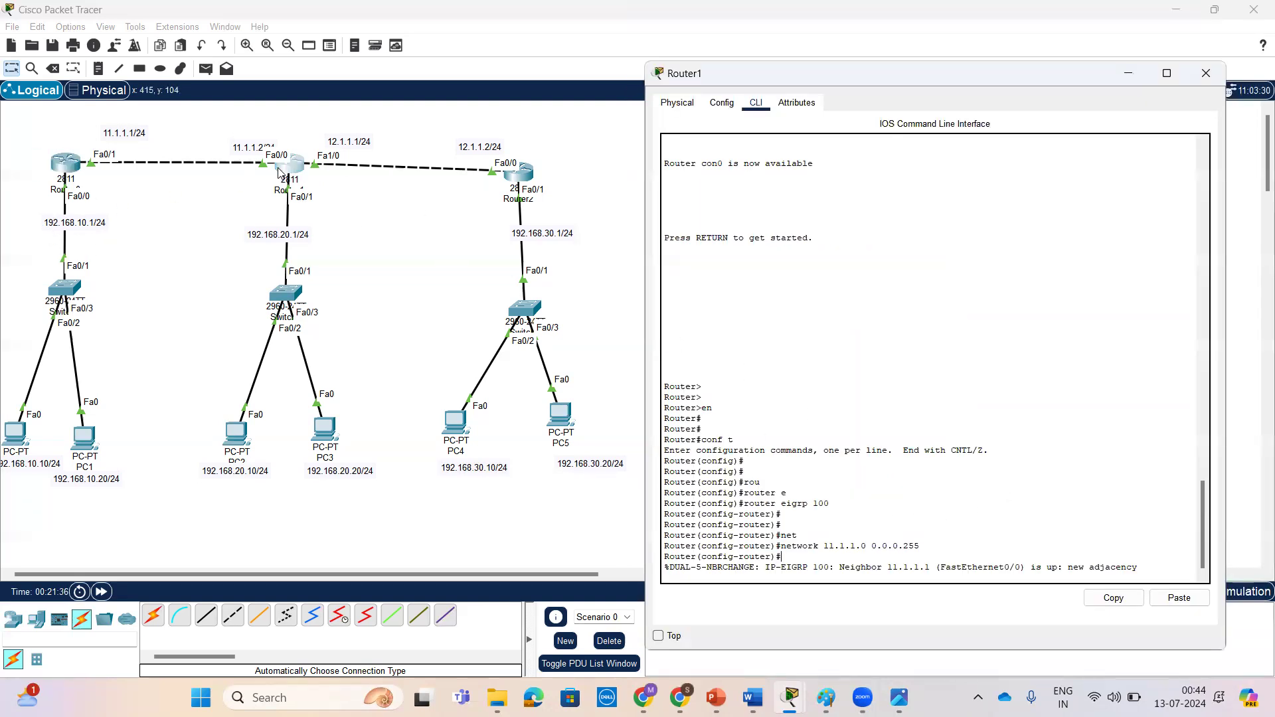
key(Return)
key(Return)
key(Return)
key(ctrl+z)
key(Return)
key(Return)
key(Return)
key(Return)
Step: Display Router1's EIGRP-learned routes with show ip route eigrp and examine the listed network
text(h)
key(Tab)
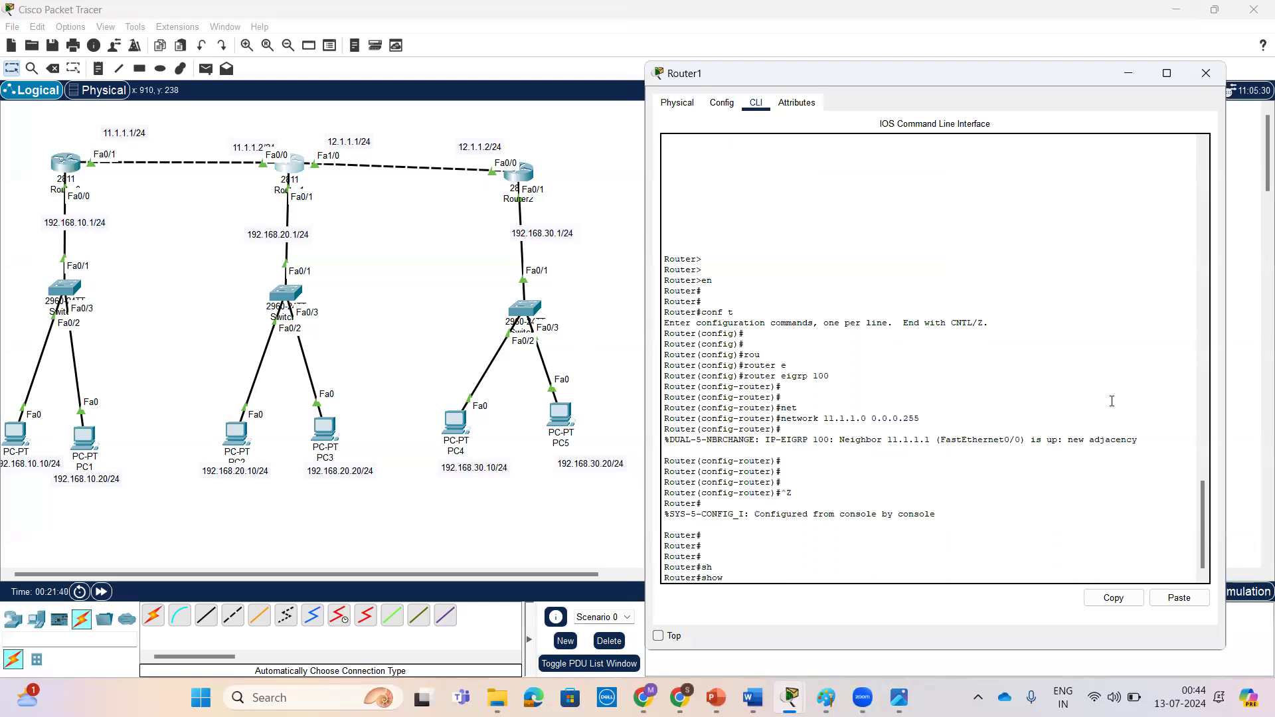
text(ip e)
key(Tab)
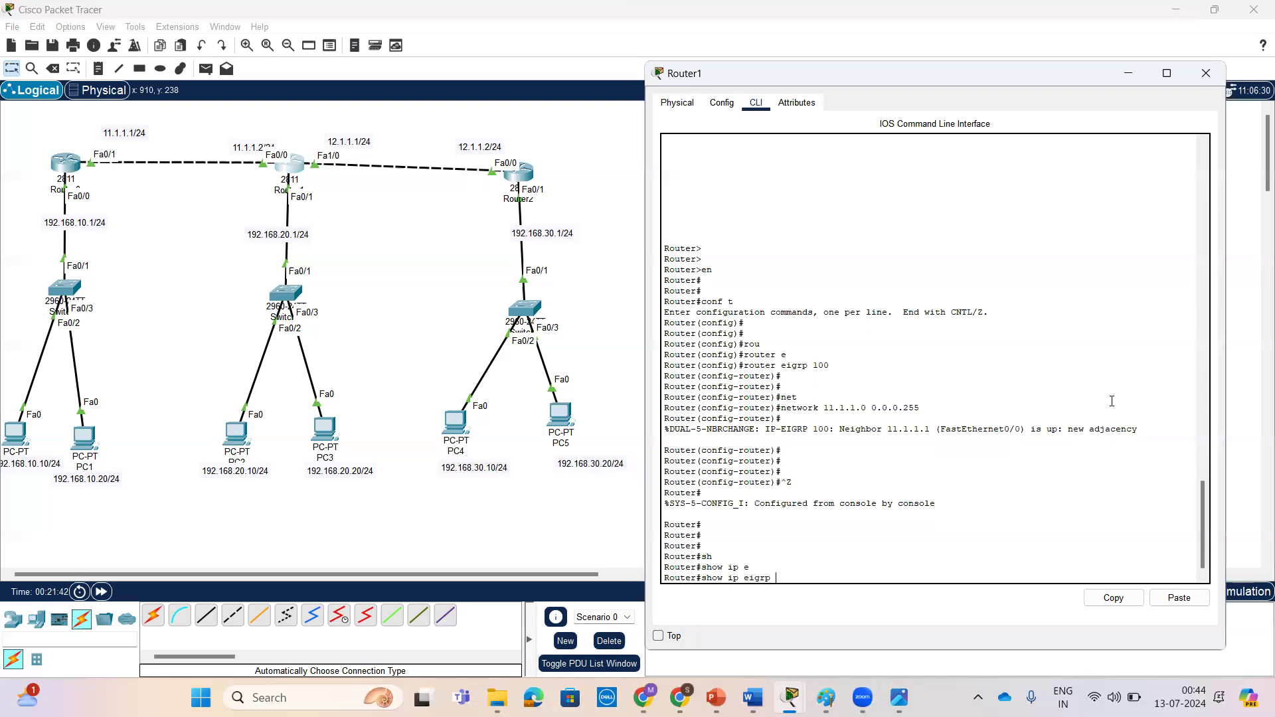
key(BackSpace)
key(BackSpace)
key(BackSpace)
key(BackSpace)
text(ro)
key(Tab)
text(e)
key(Tab)
key(Return)
key(Return)
key(Return)
key(Return)
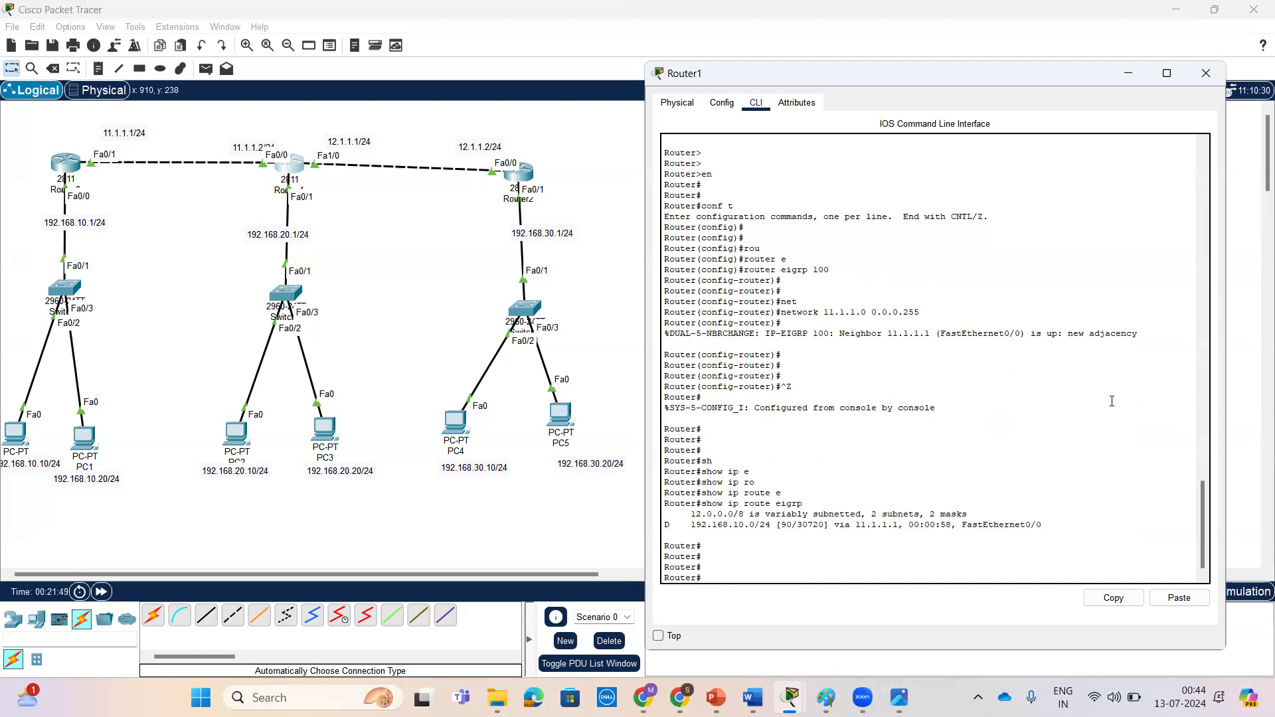
drag(691, 524, 770, 524)
Step: Switch to Router0's command line and turn off all debugging with undebug all
click(66, 165)
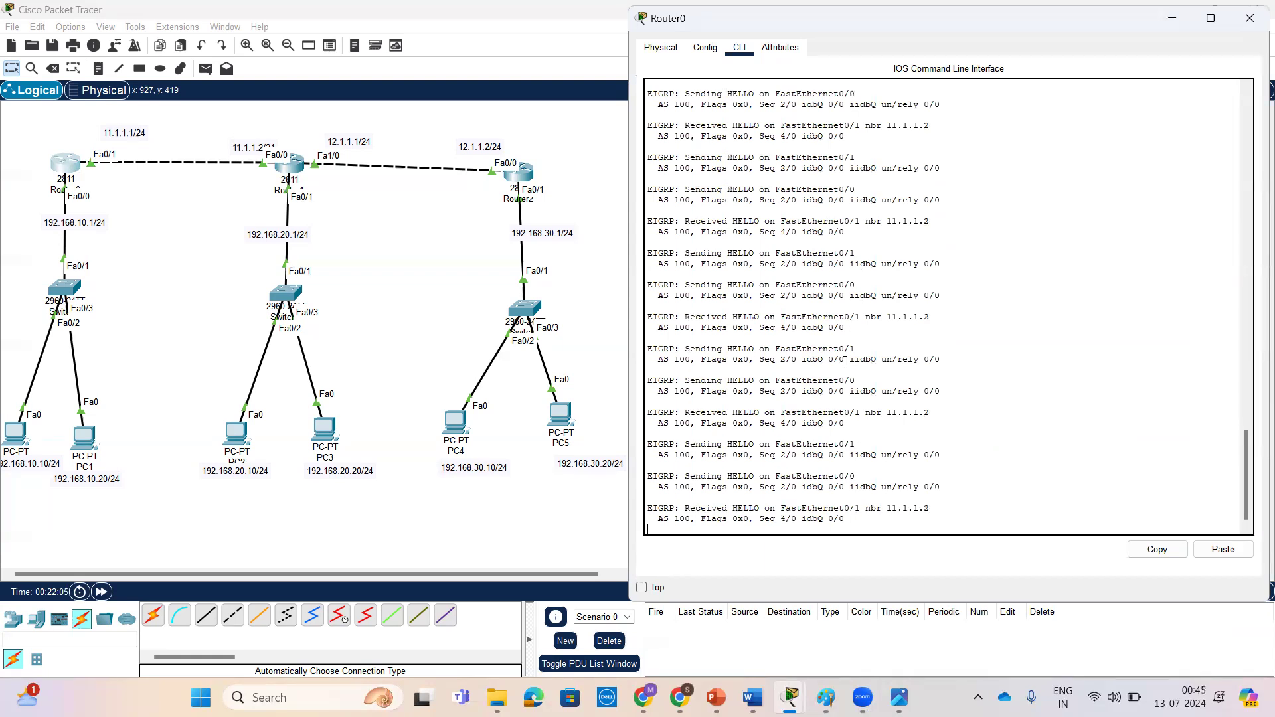
key(Return)
key(Return)
key(Return)
key(Return)
key(Return)
key(Return)
key(Return)
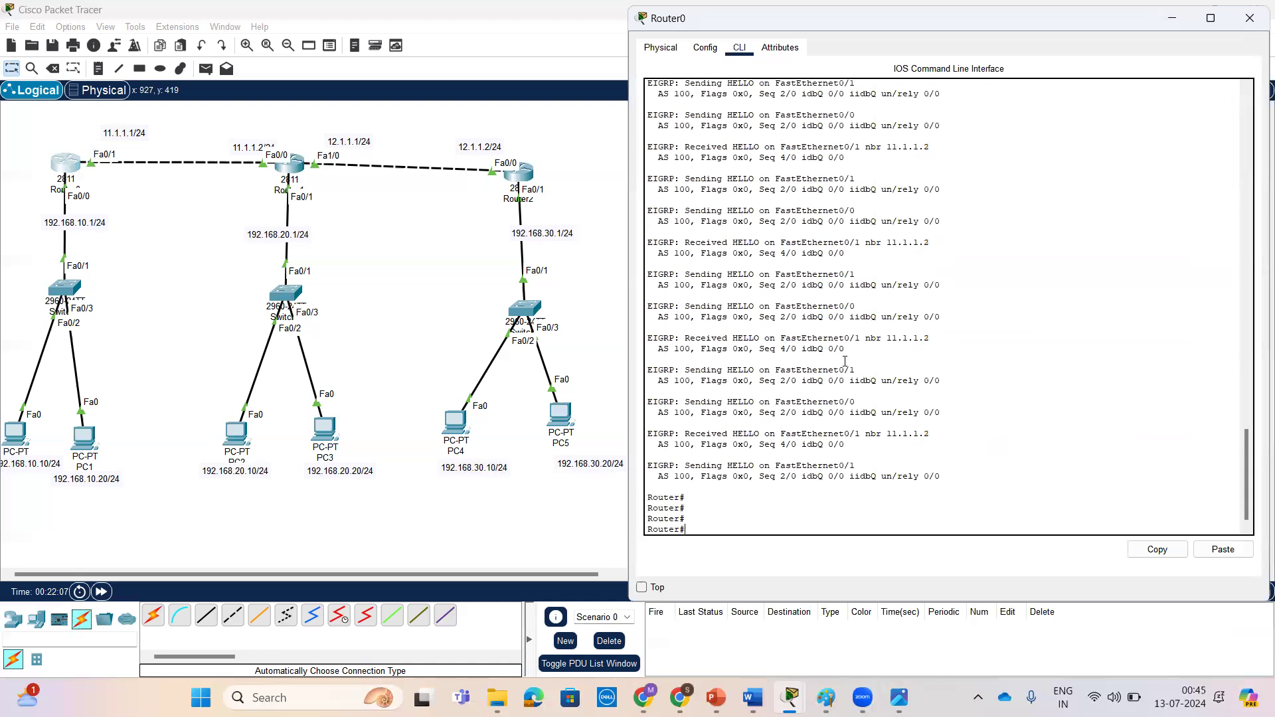
key(Return)
key(Return)
key(Return)
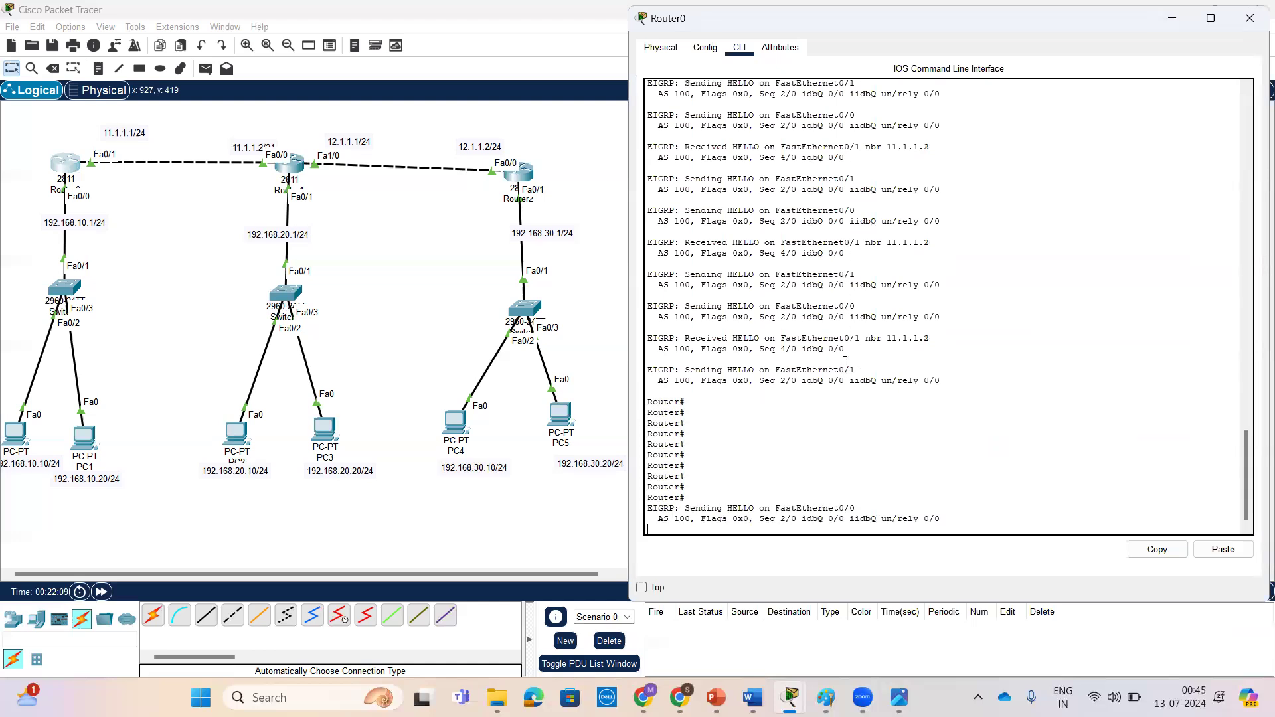
key(Return)
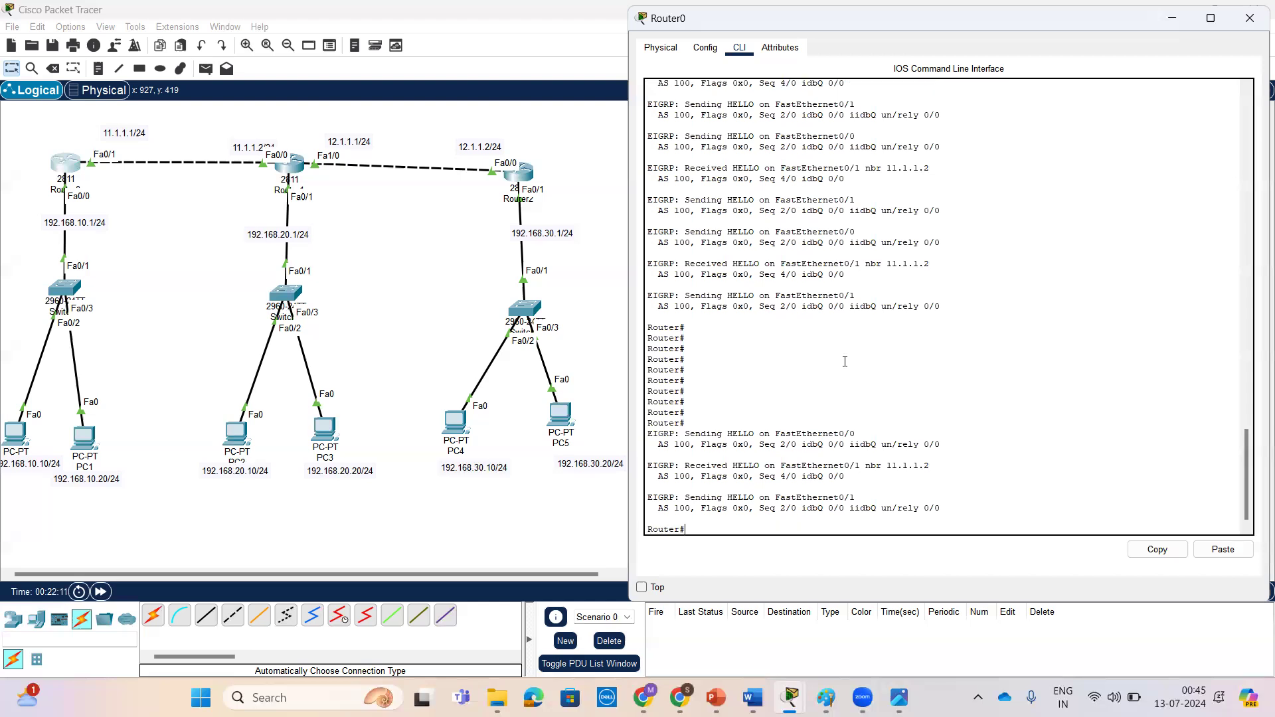
key(Return)
text(undebug a)
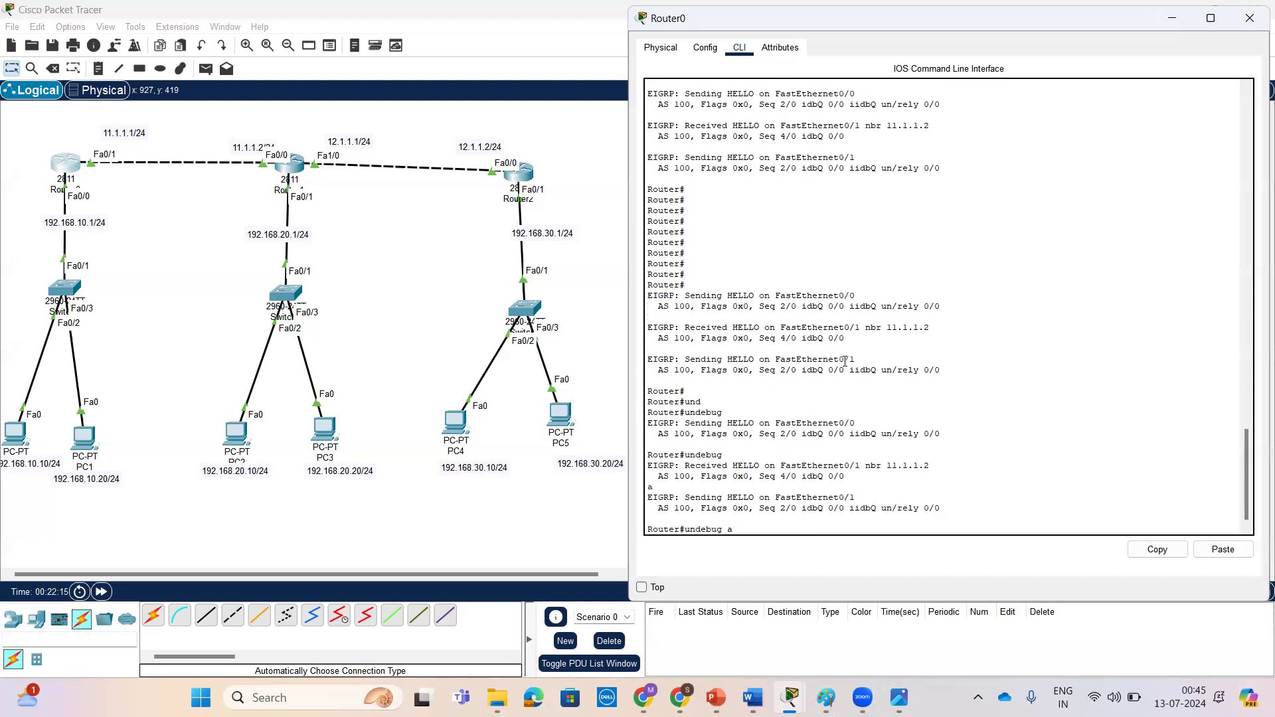
text(l)
key(Tab)
key(Return)
key(Return)
key(Return)
key(Return)
key(Return)
key(Return)
key(Return)
key(Return)
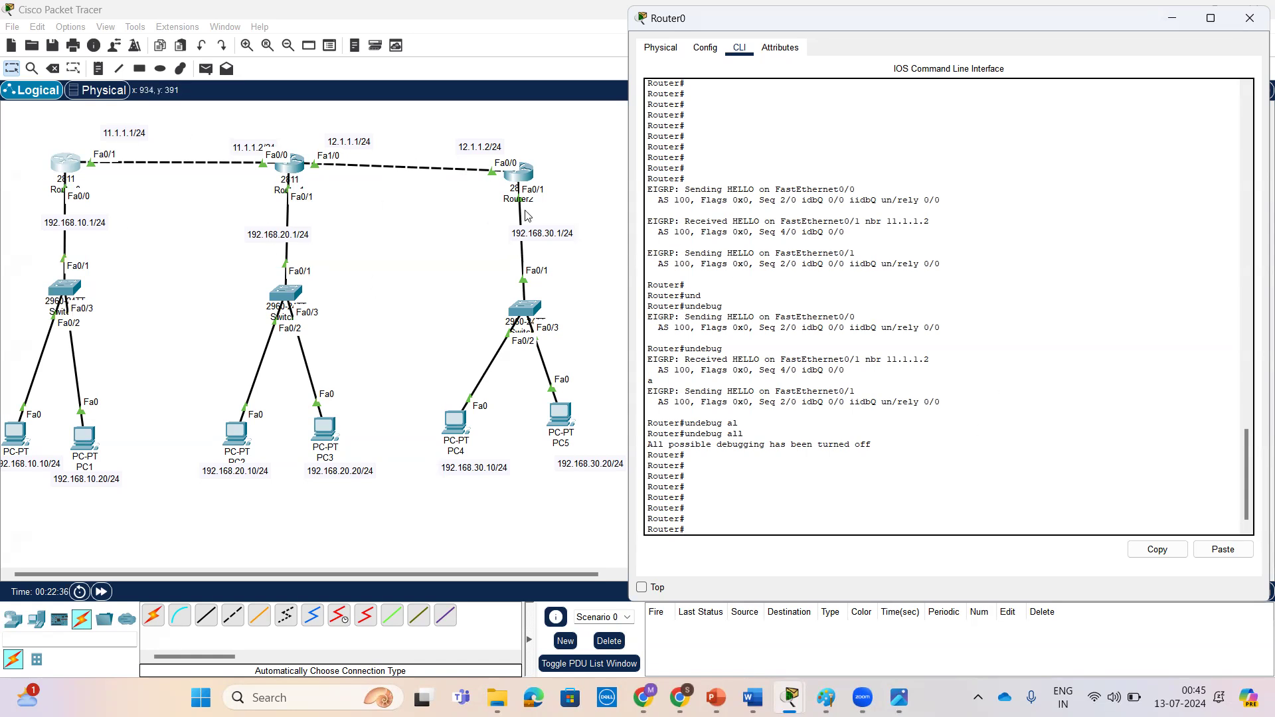
Step: Return to Router1's command line and enter global configuration mode
click(296, 167)
click(961, 445)
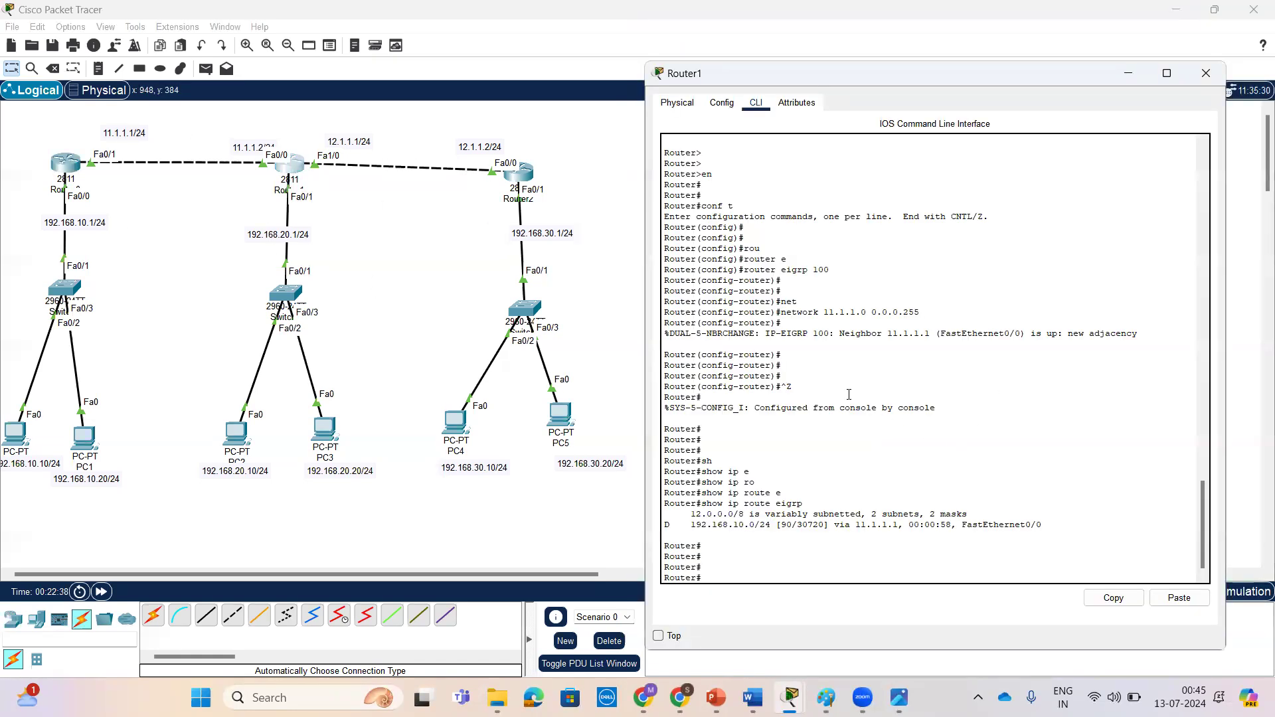
key(Return)
key(Return)
key(Return)
text(net)
key(Tab)
key(BackSpace)
key(BackSpace)
text(conf t)
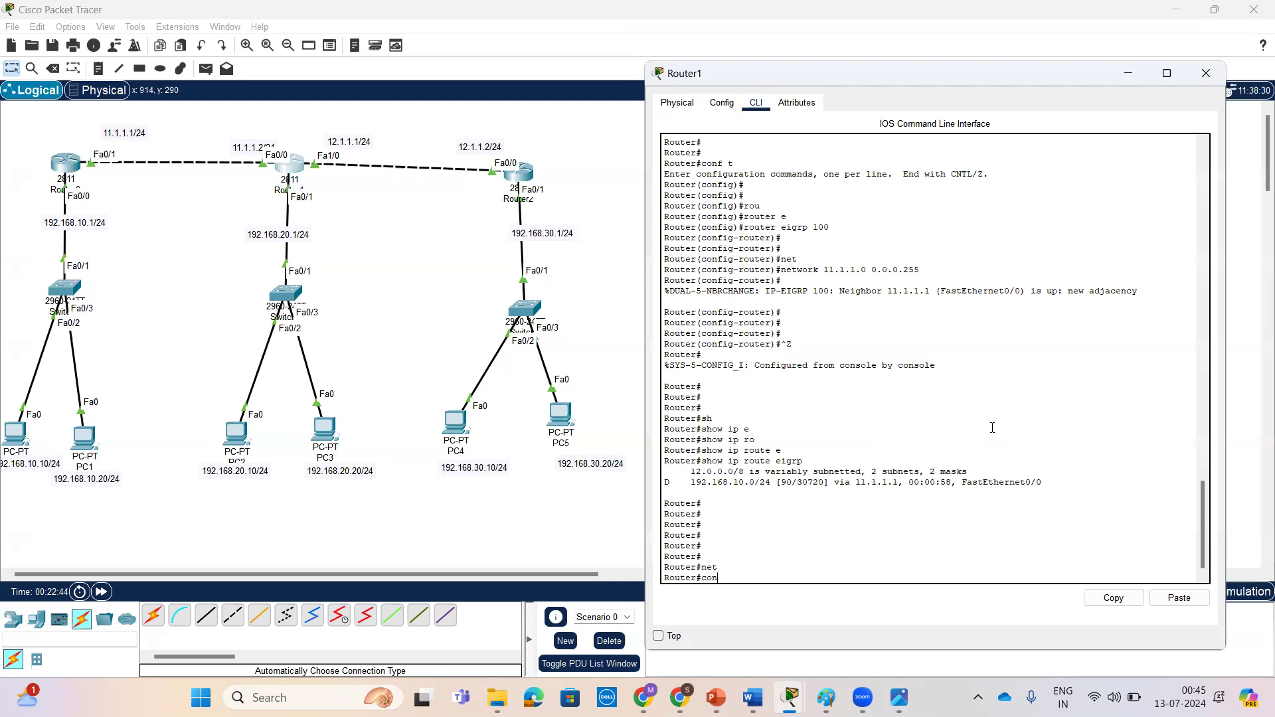
key(Return)
key(Return)
key(Return)
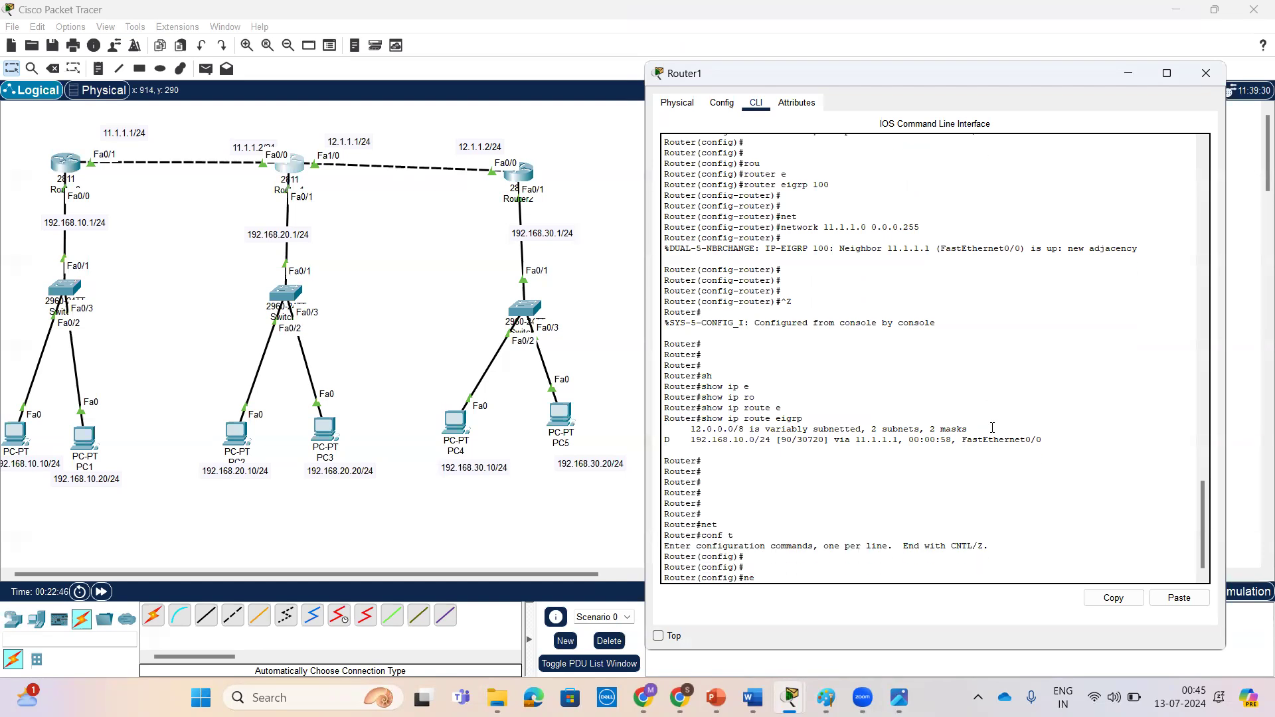
Step: Enter router configuration for EIGRP autonomous system 100 on Router1
text(rou)
key(Tab)
text(e)
key(Tab)
text(100)
key(Return)
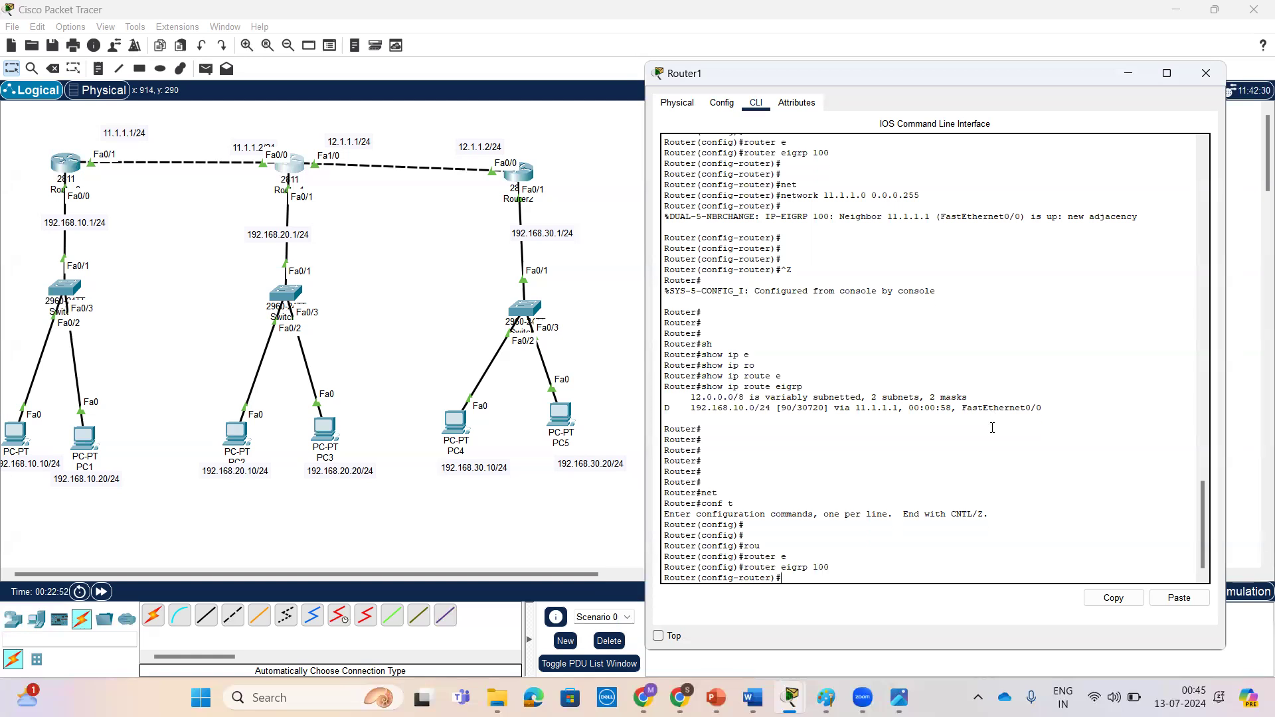
Step: Advertise network 192.168.20.0 with wildcard mask 0.0.0.255 under EIGRP 100 on Router1
text(net)
key(Tab)
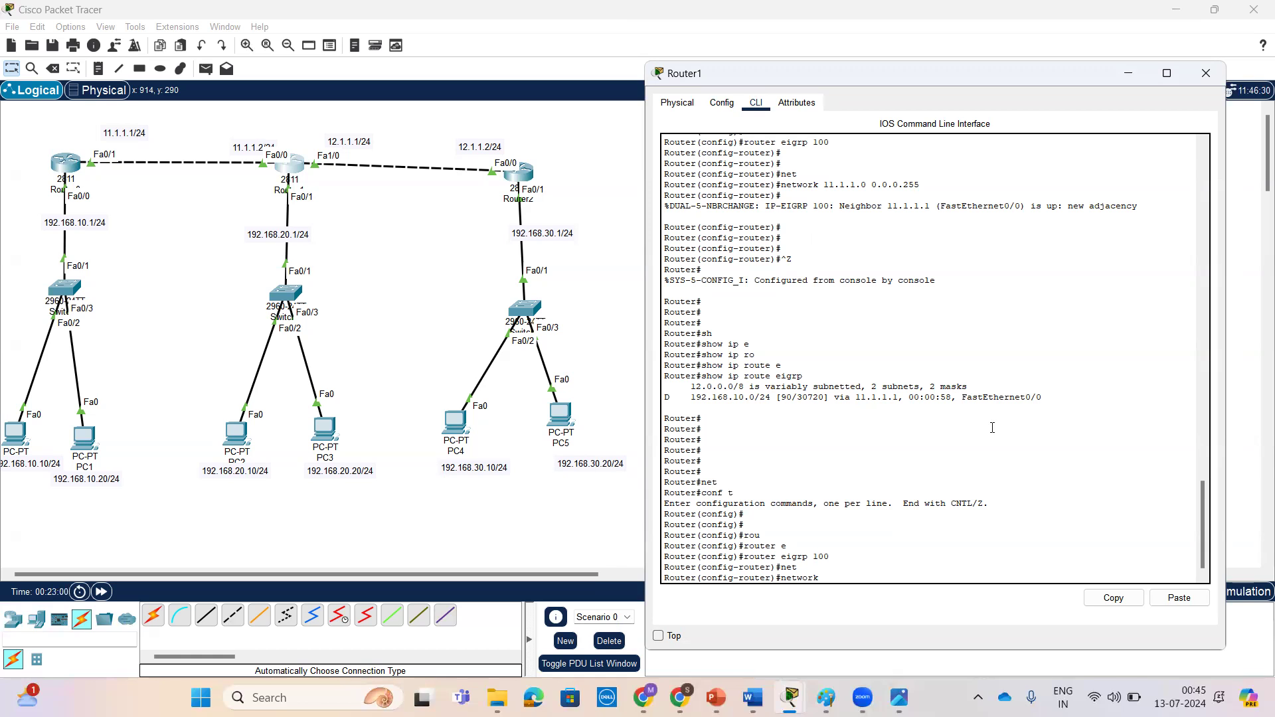
text(192.168.20.0 0.0.0.255)
key(Return)
key(Return)
key(Return)
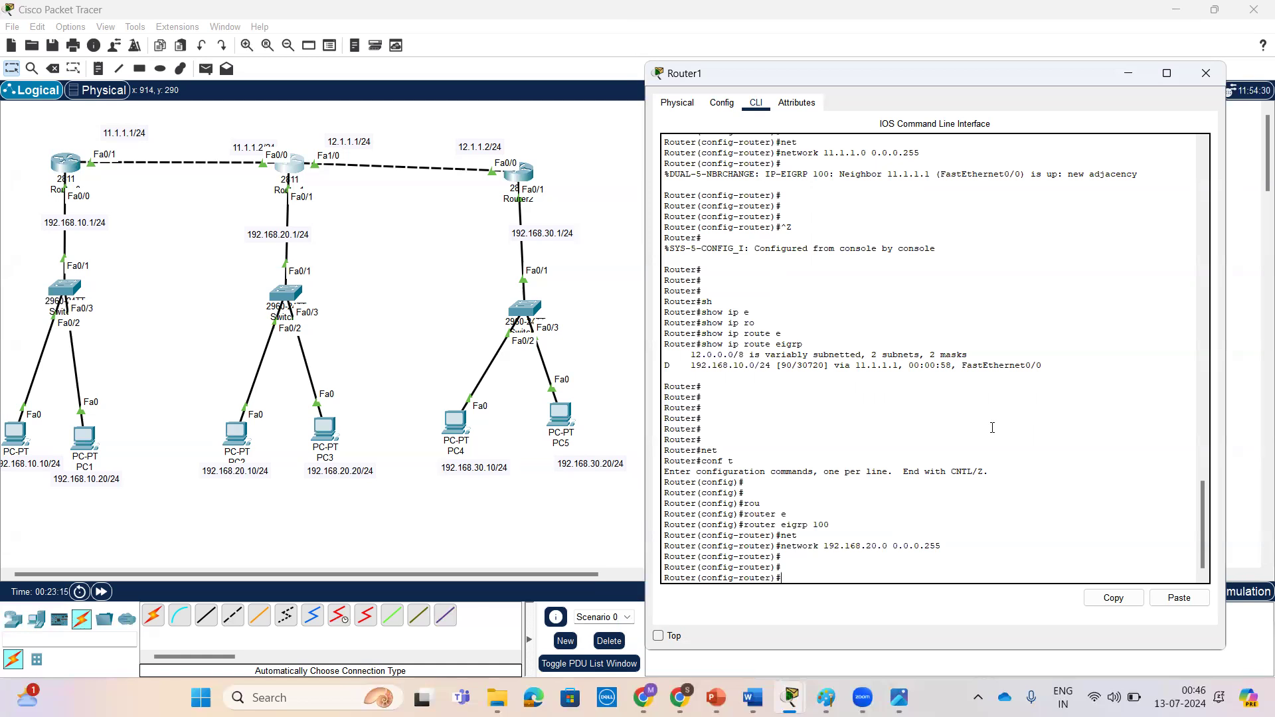
Step: Advertise network 12.1.1.0 with wildcard mask 0.0.0.255 under EIGRP 100 on Router1
text(net)
key(Tab)
text(12.1.1.)
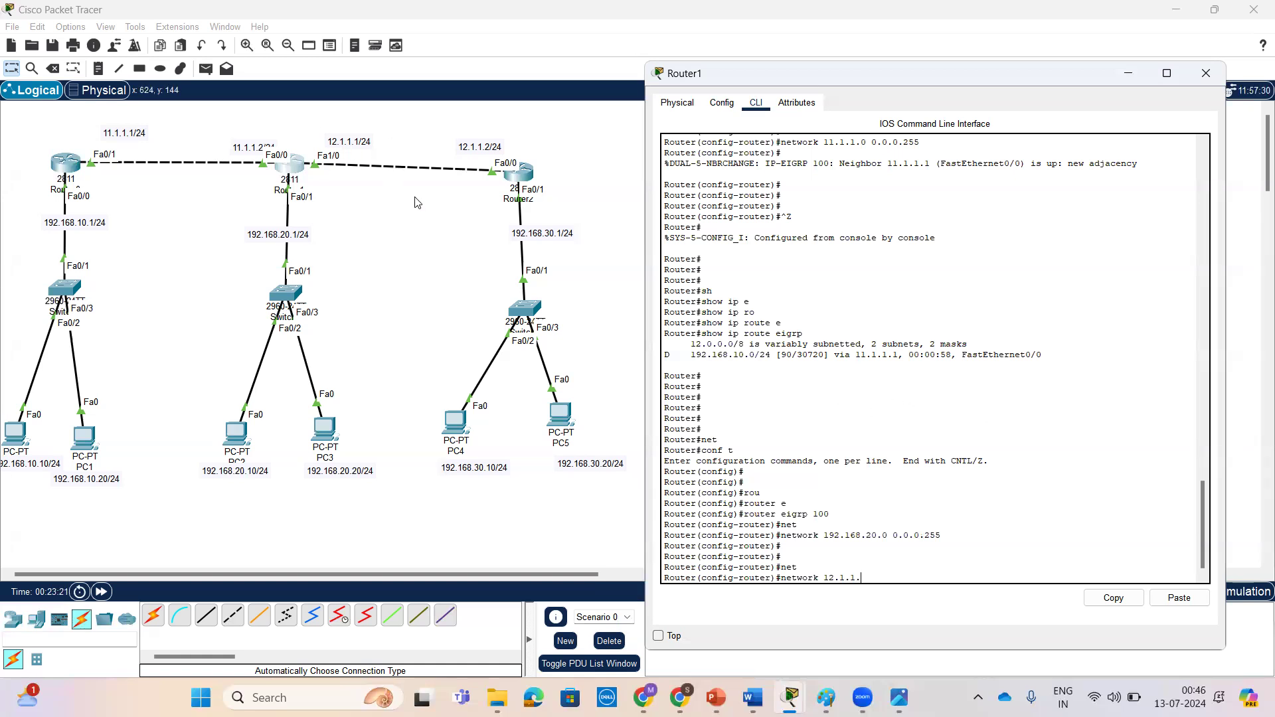
text(0 0.0.0.255)
key(Return)
key(Return)
key(Return)
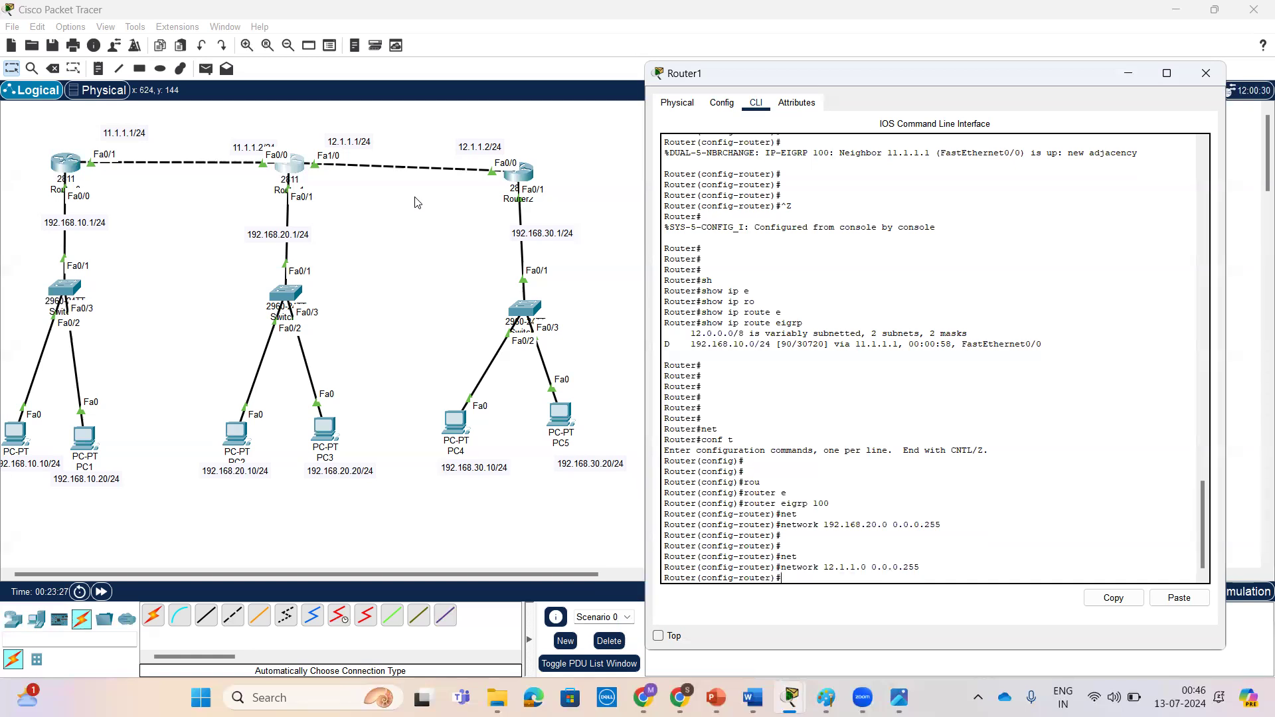
Step: Leave router configuration on Router1 and go back to privileged EXEC mode
key(ctrl+z)
key(Return)
key(Return)
key(Return)
key(Return)
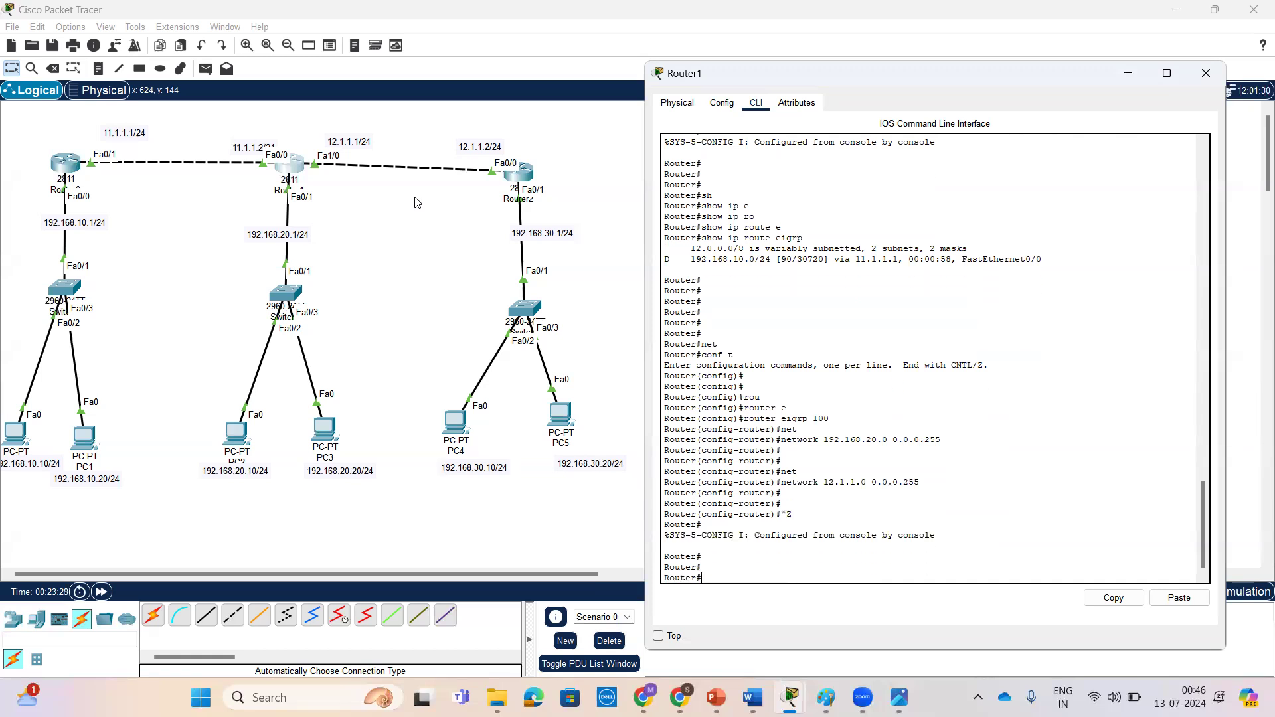
Step: Open Router2's command line, enable privileged EXEC mode and enter global configuration mode
click(531, 162)
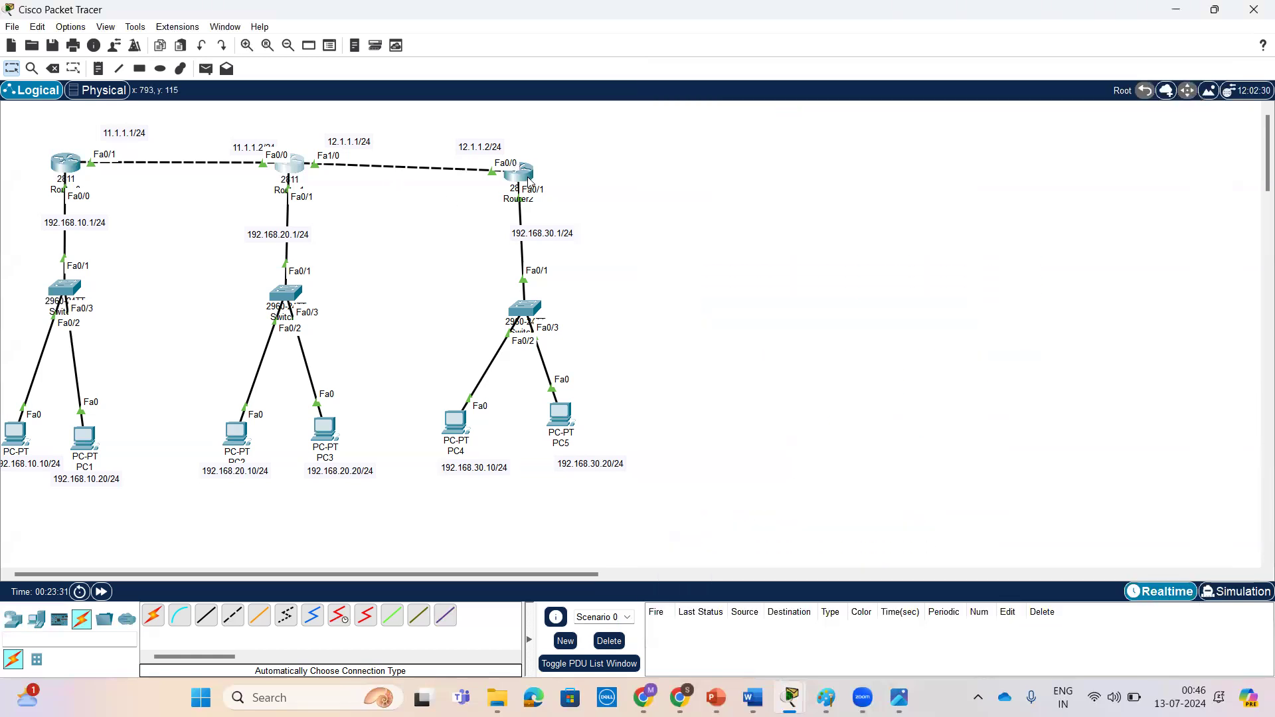
click(517, 172)
key(Return)
key(Return)
key(Return)
text(en)
key(Return)
key(Return)
text(conf t)
key(Return)
key(Return)
text(ig)#)
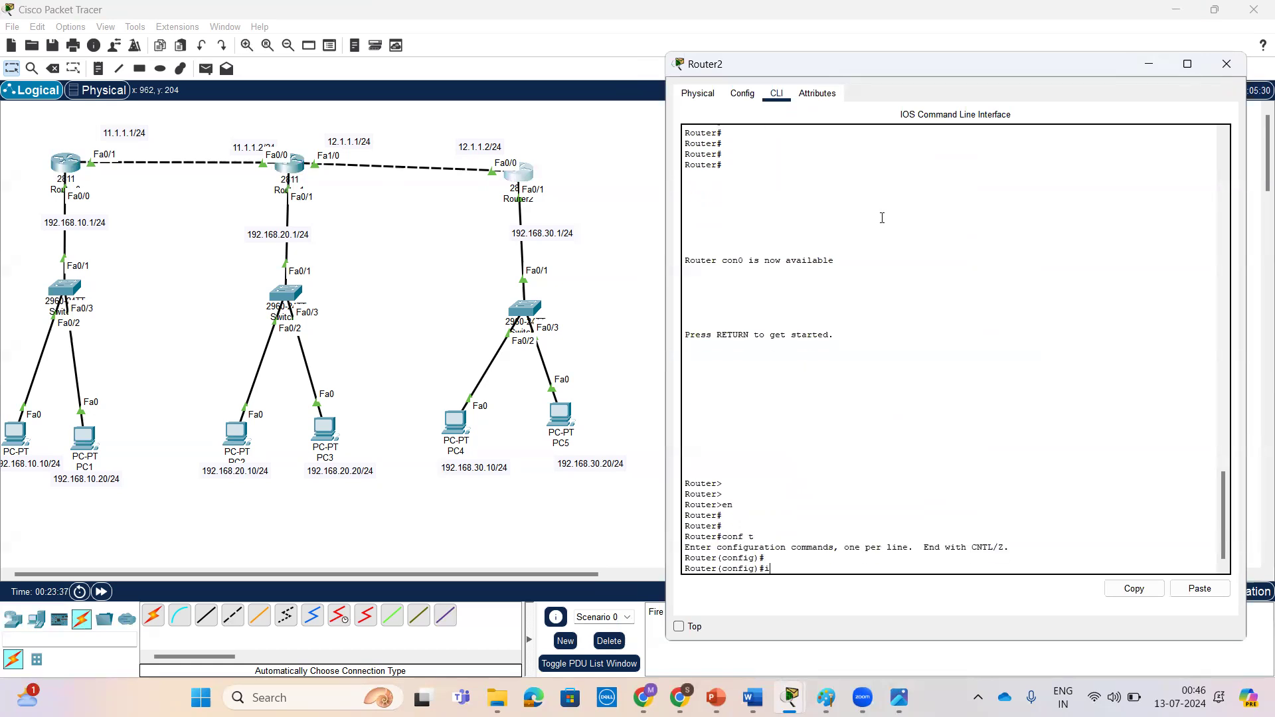
Step: Enter the router configuration for EIGRP autonomous system 100 on Router2
text(rou)
key(Tab)
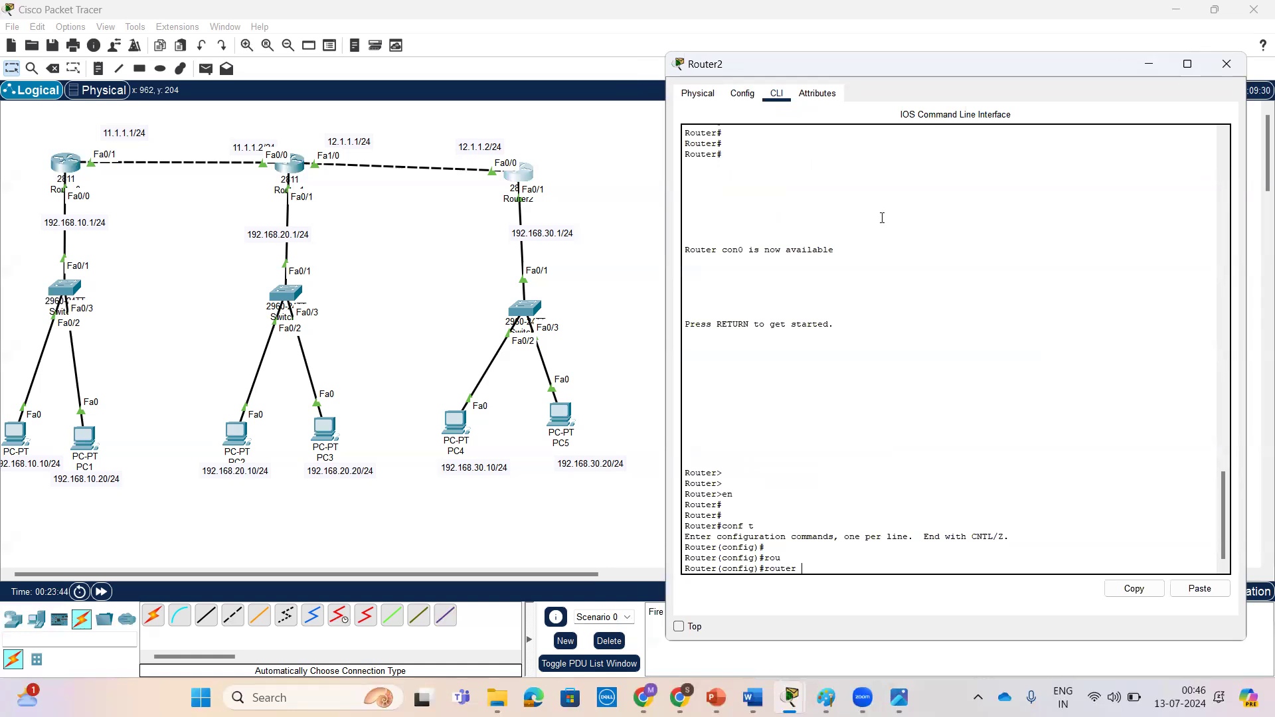
text(e)
key(Tab)
text(100)
key(Return)
Step: Advertise network 12.1.1.0 with wildcard mask 0.0.0.255 under EIGRP 100 on Router2
text(nfig-router)#n)
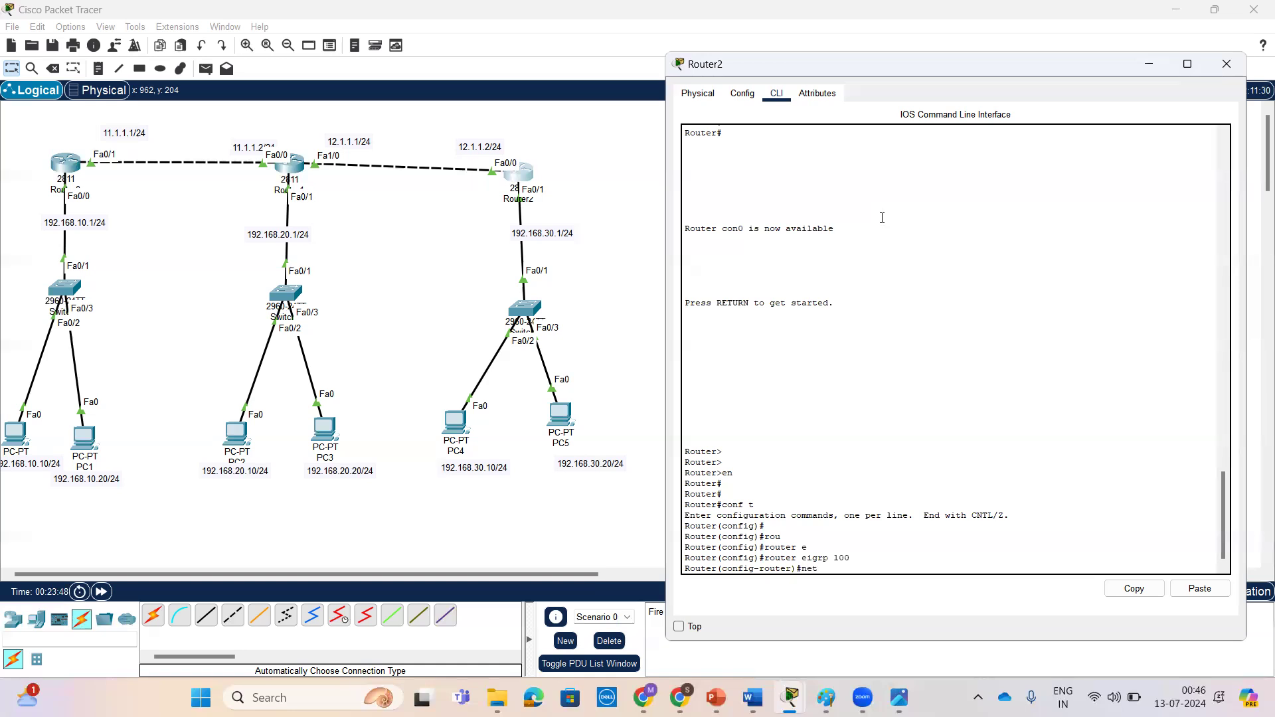
text(et)
key(Tab)
text(12.)
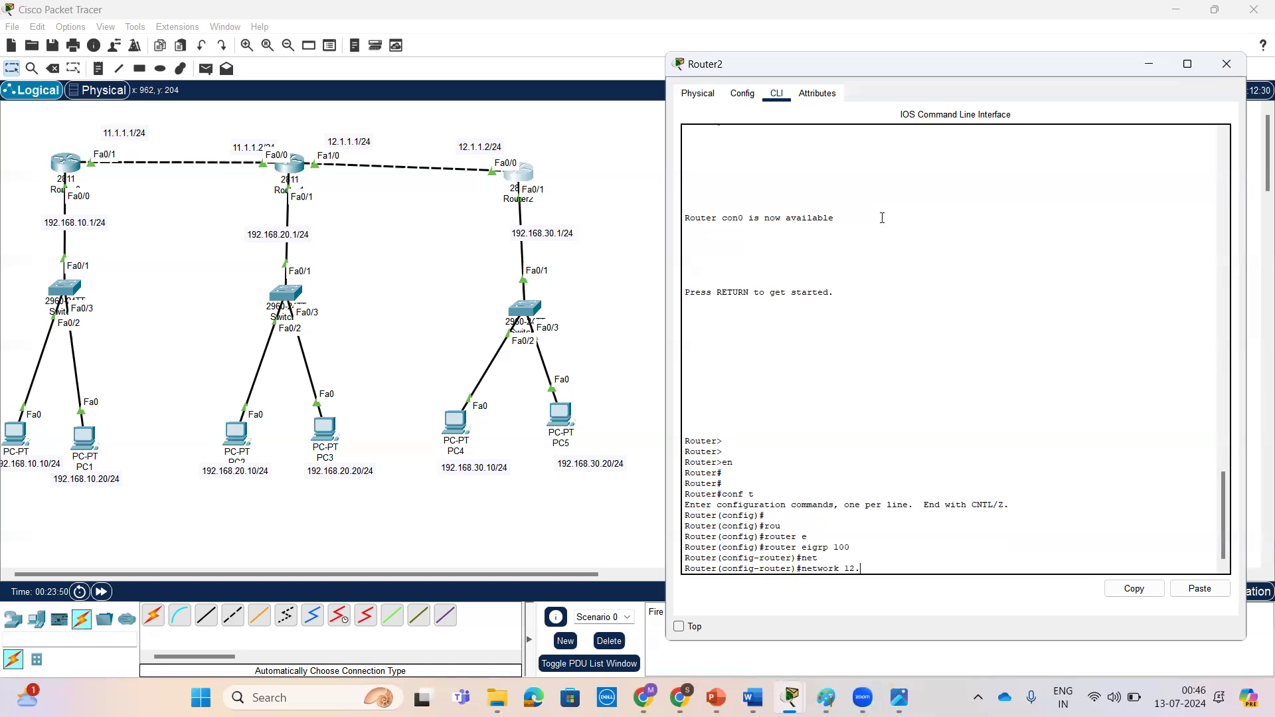
text(1.1.0 0.0.0.255)
key(Return)
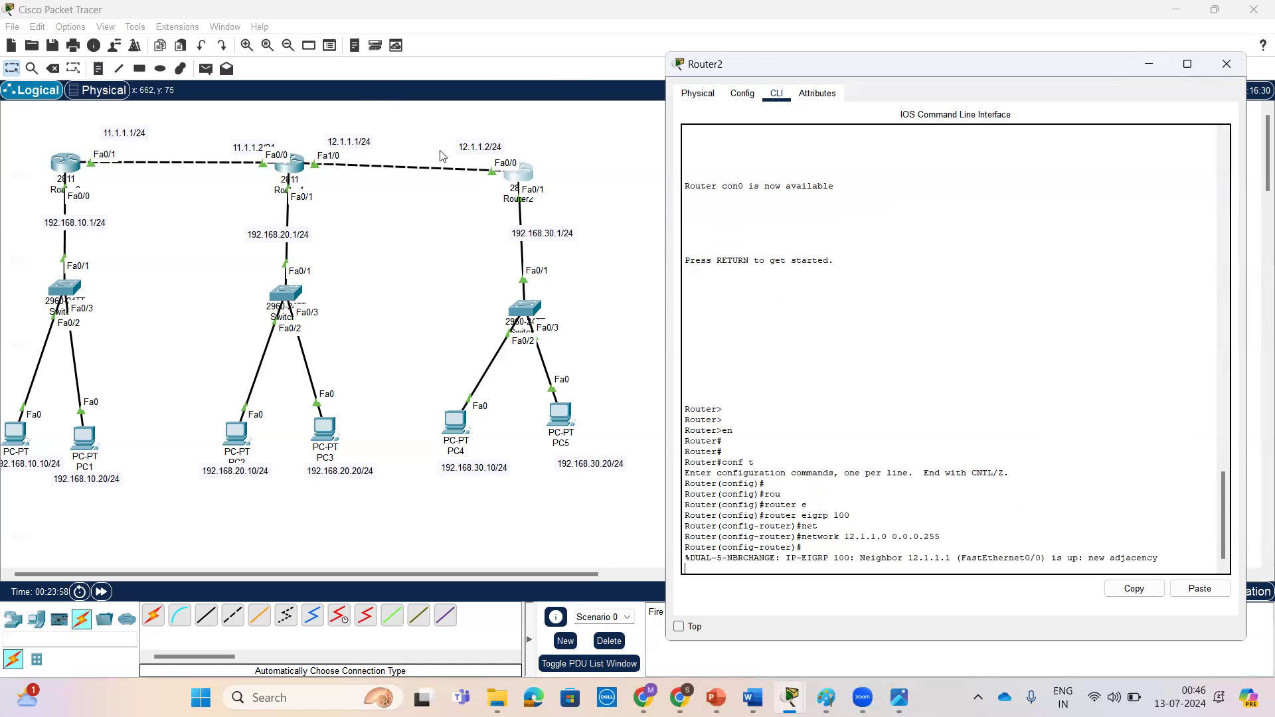
Step: Examine the EIGRP neighbor adjacency message in Router2's console and return to a clean prompt
drag(1160, 559, 1147, 563)
key(Return)
key(Return)
key(Return)
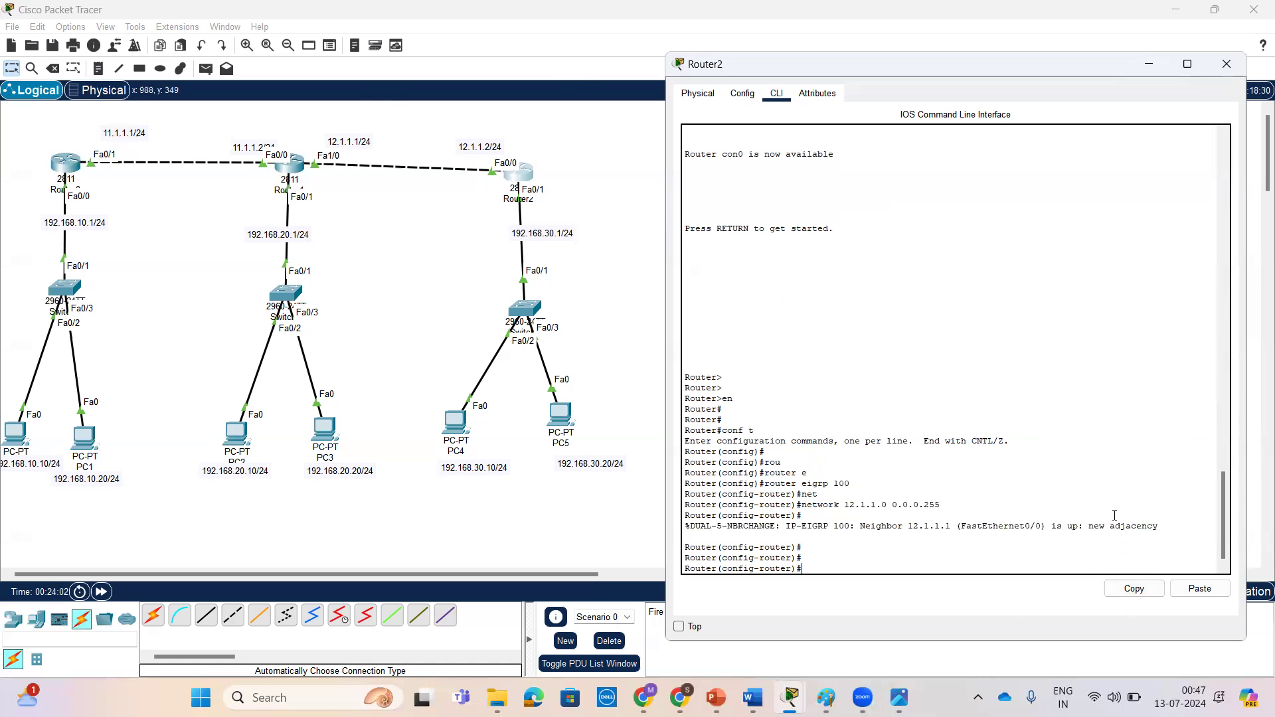
drag(852, 524, 902, 525)
click(935, 548)
key(Return)
key(Return)
key(Return)
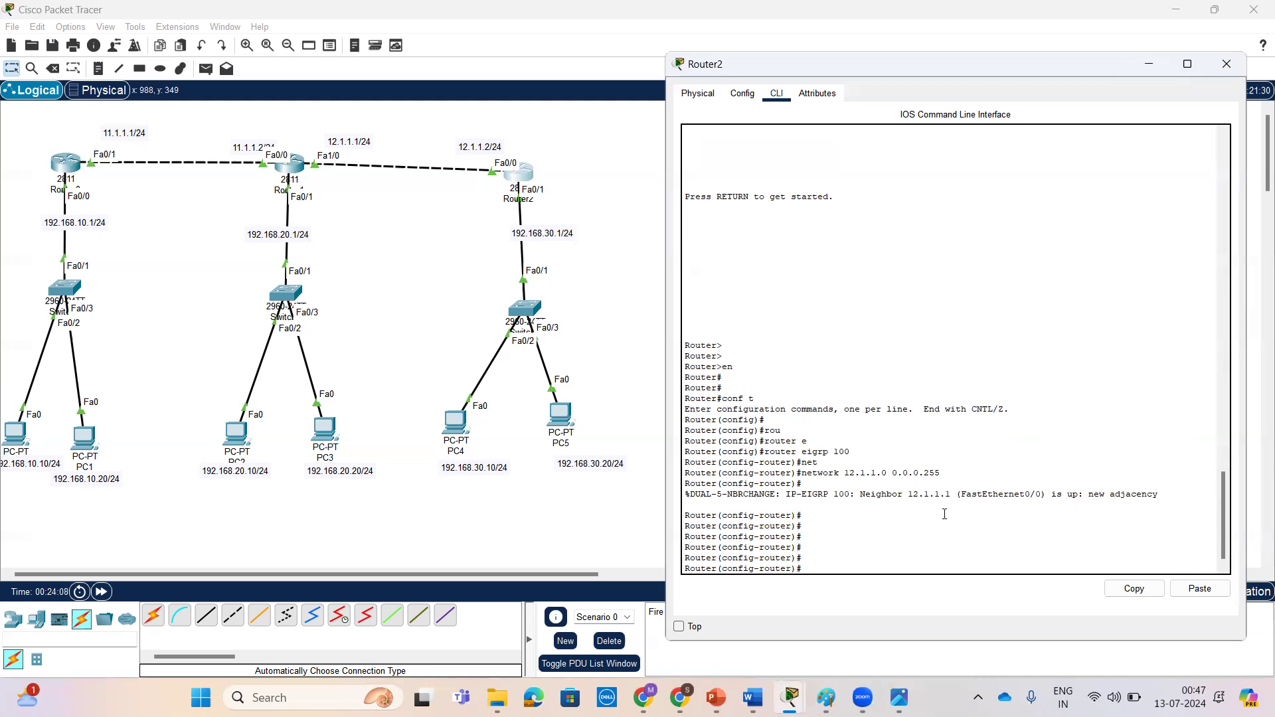
Step: Exit router configuration on Router2 and re-enter it for EIGRP 100
text(ex)
key(Tab)
key(Return)
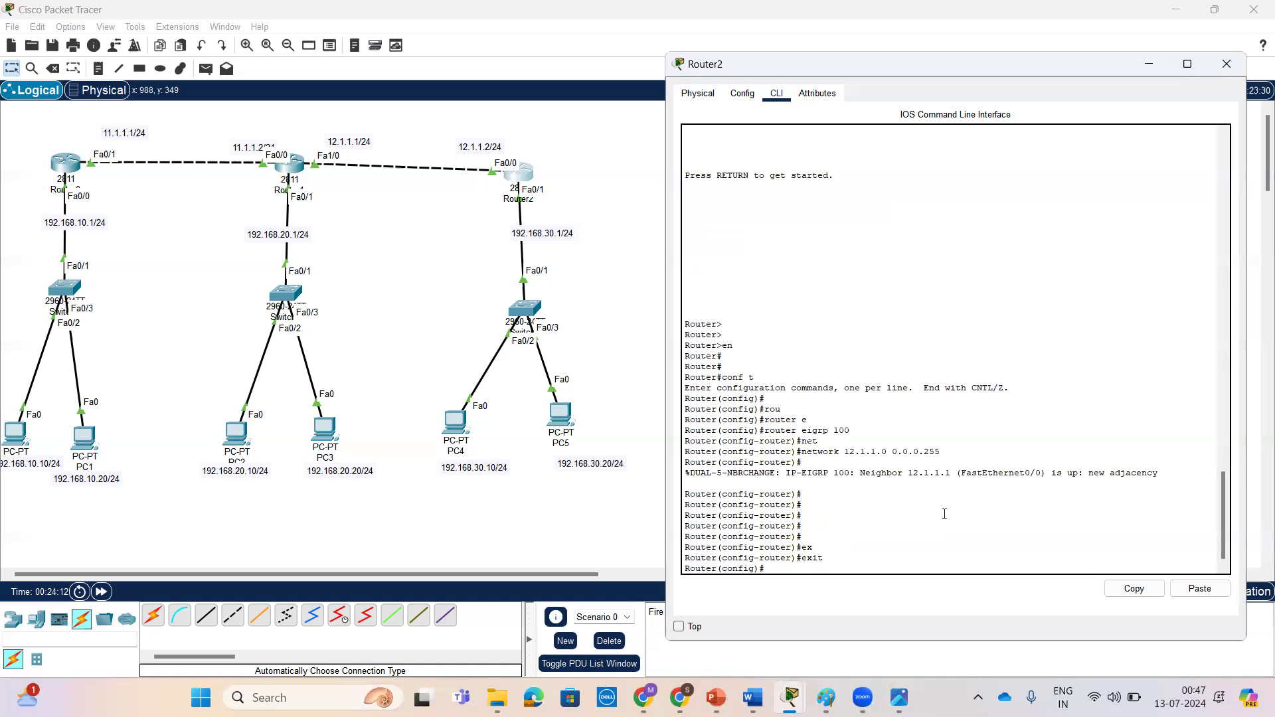
text(router eigrp 100)
key(Return)
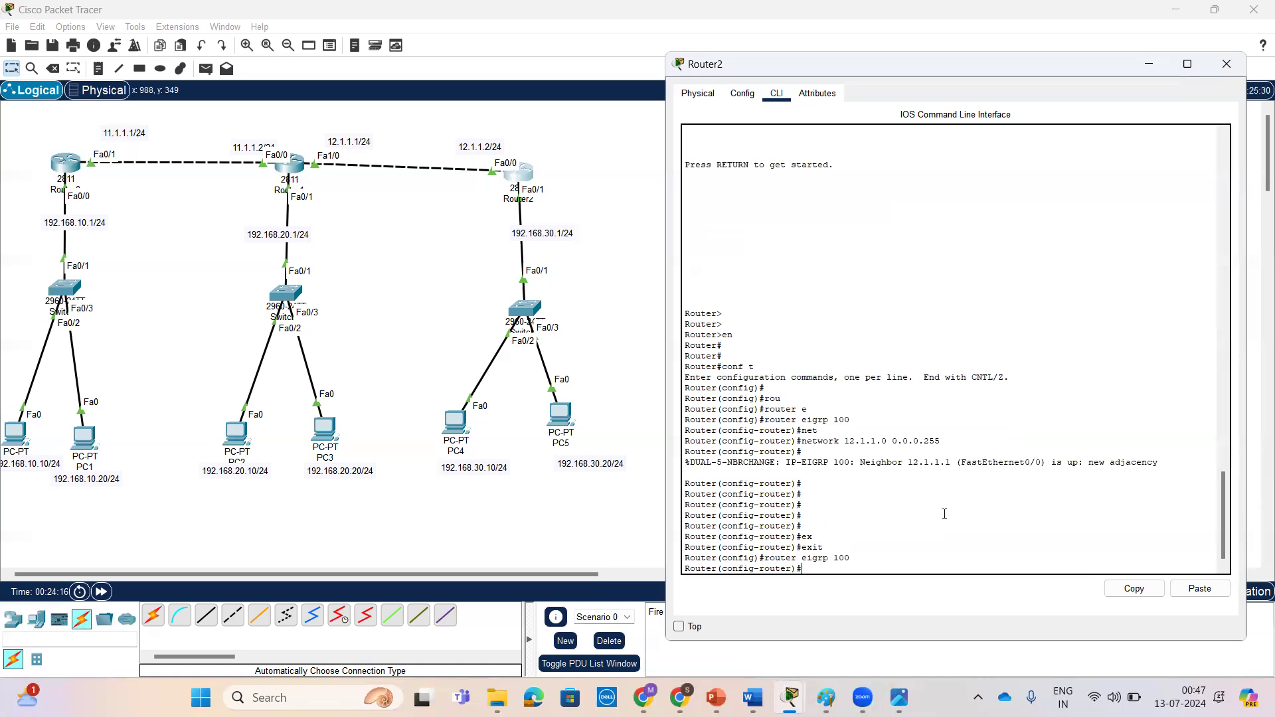
Step: Advertise network 192.168.30.0 with wildcard mask 0.0.0.255 under EIGRP 100 on Router2
text(net)
key(Tab)
text(192.168.)
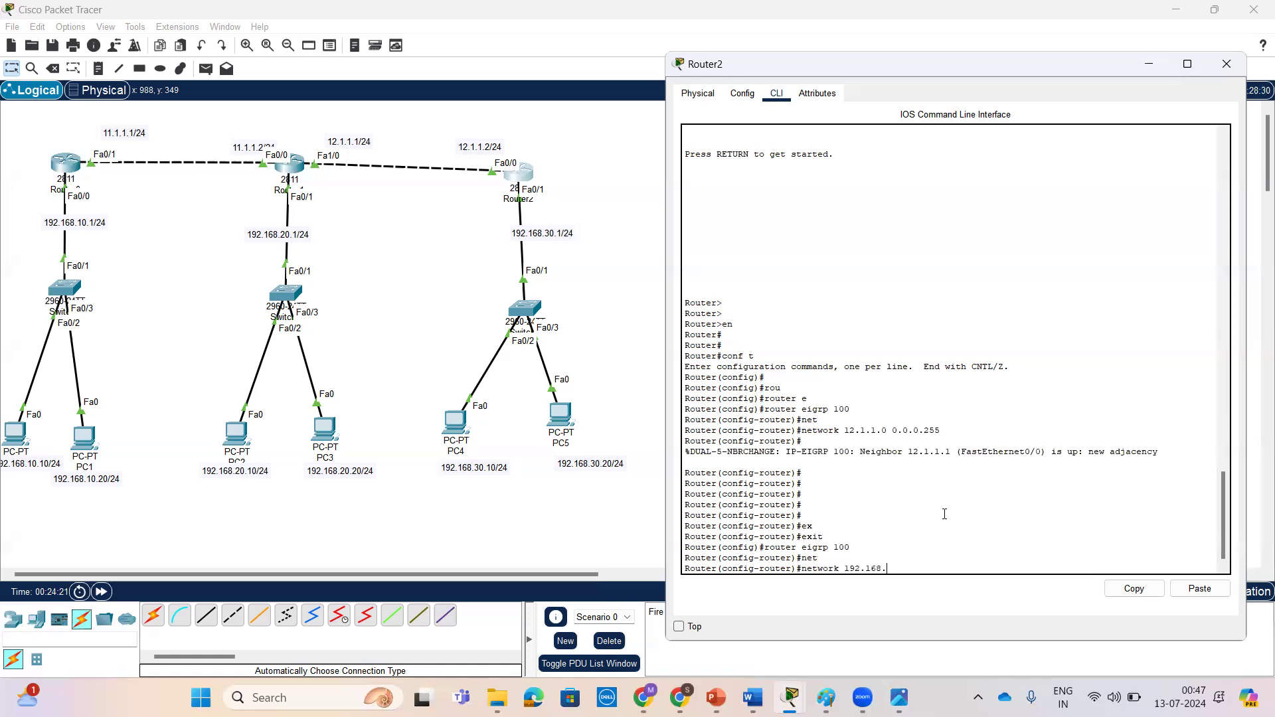
text(30.0 0.0.0.0255)
key(Return)
key(Return)
key(Return)
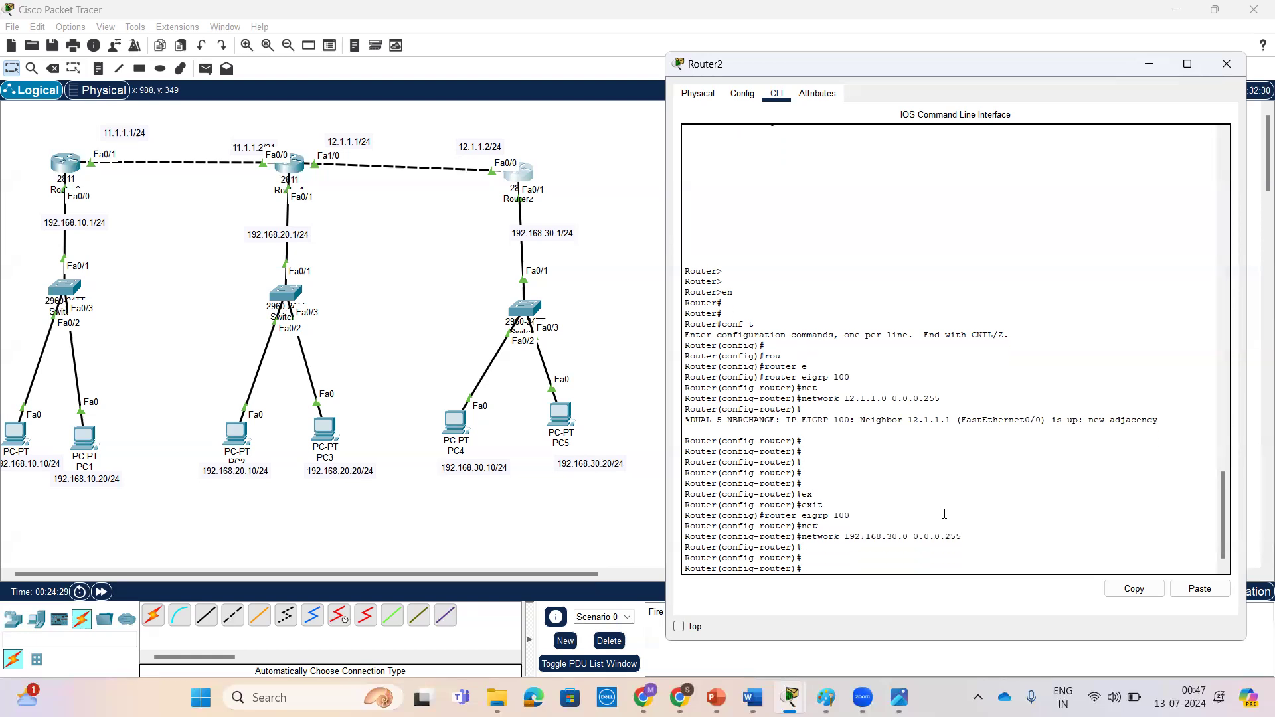
Step: Return Router2 to privileged EXEC mode and save its configuration with the write command
key(ctrl+z)
key(Return)
key(Return)
text(wr)
key(Tab)
key(Return)
key(Return)
key(Return)
key(Return)
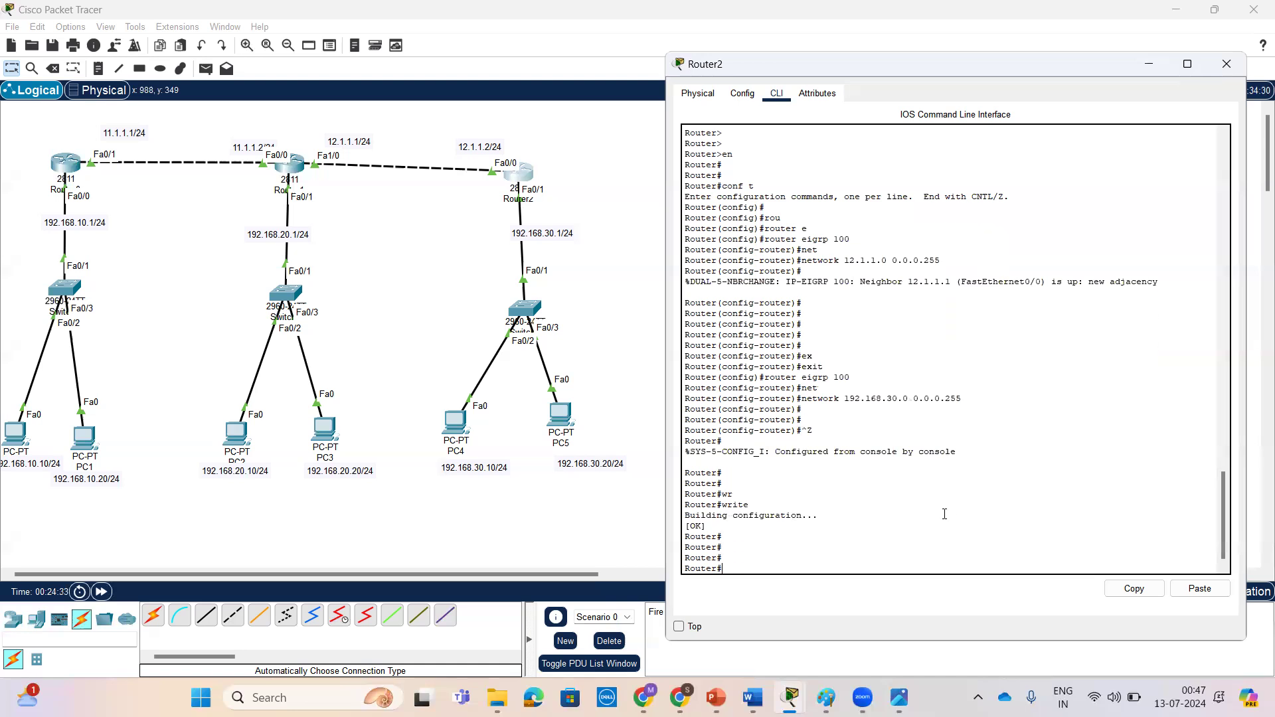
Step: Save Router1's configuration from its command line with the write command
click(293, 183)
key(Return)
key(Return)
key(Return)
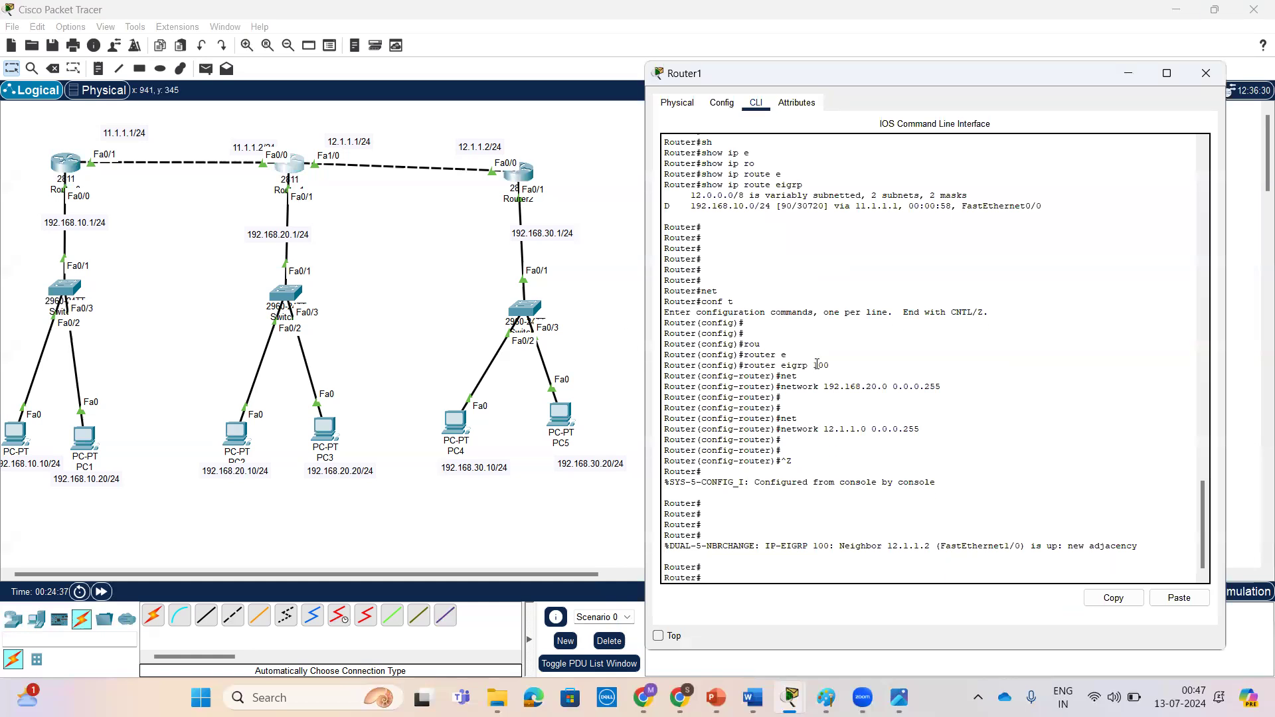
text(wr)
key(Tab)
key(Return)
key(Return)
key(Return)
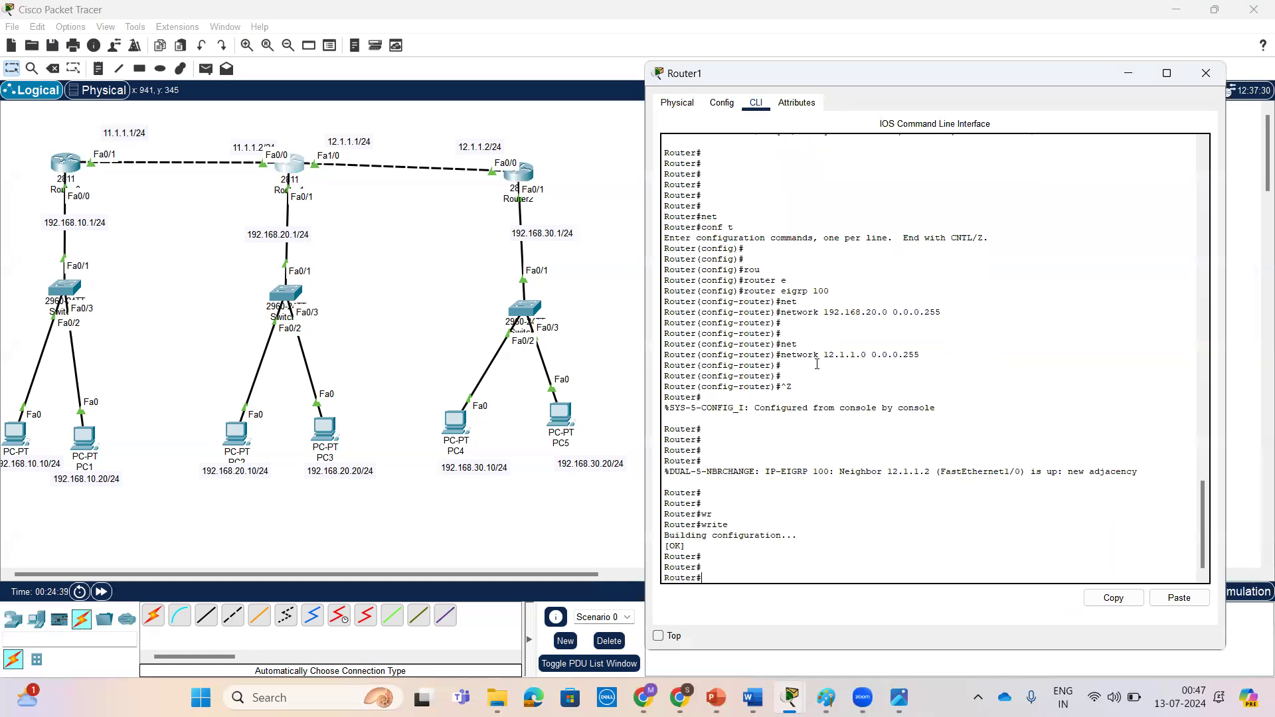
Step: Save Router0's configuration from its command line with the write command
click(72, 168)
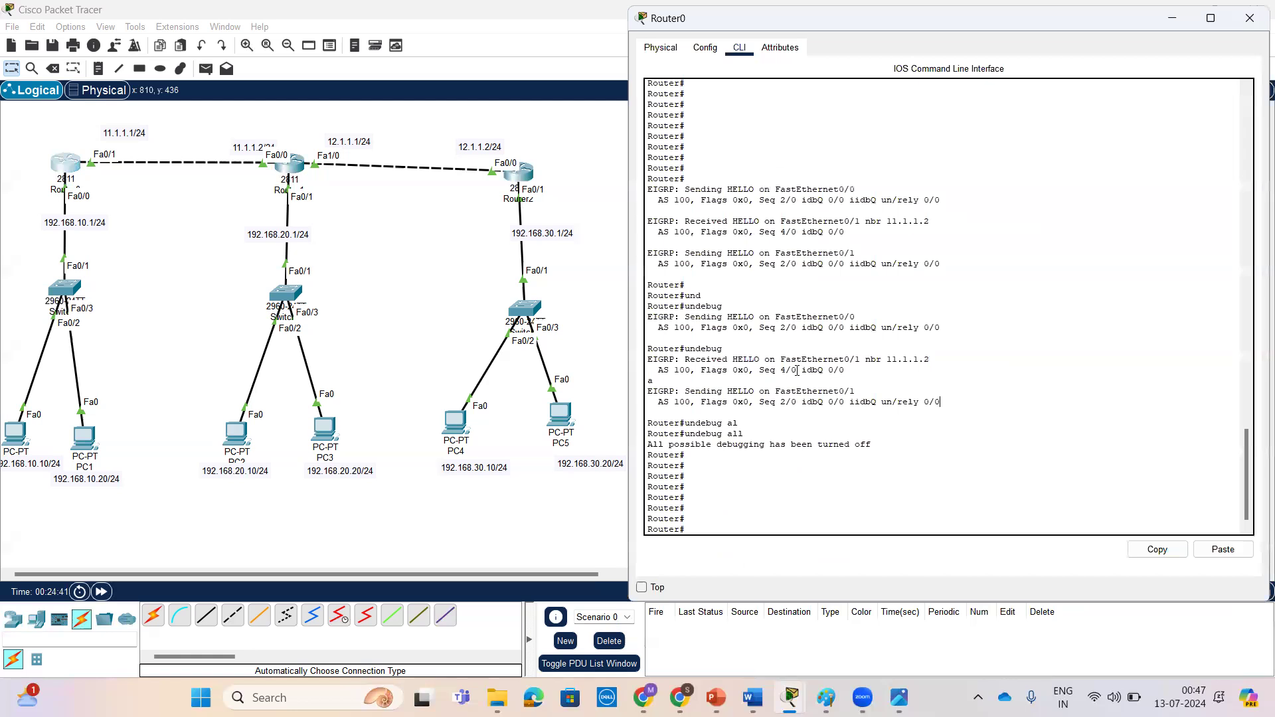
key(Return)
key(Return)
text(wr)
key(Tab)
key(Return)
key(Return)
key(Return)
key(Return)
key(Return)
key(Return)
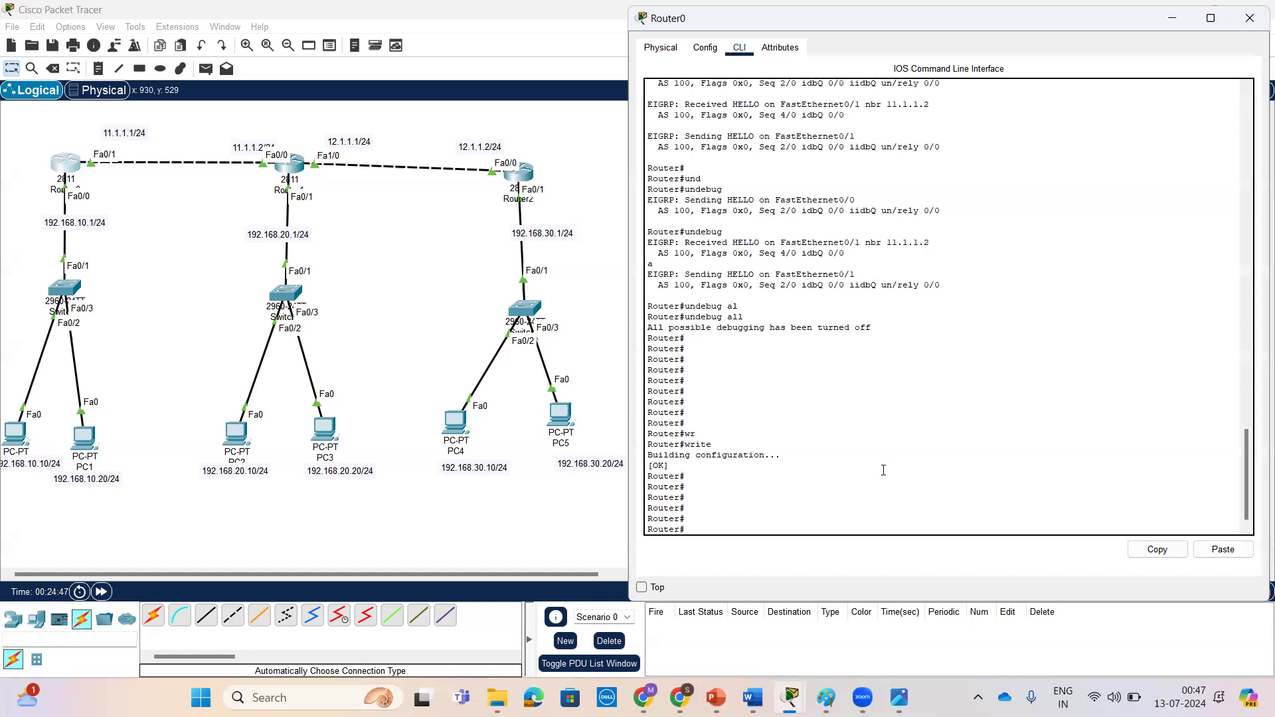
key(Return)
key(Return)
key(Return)
key(Return)
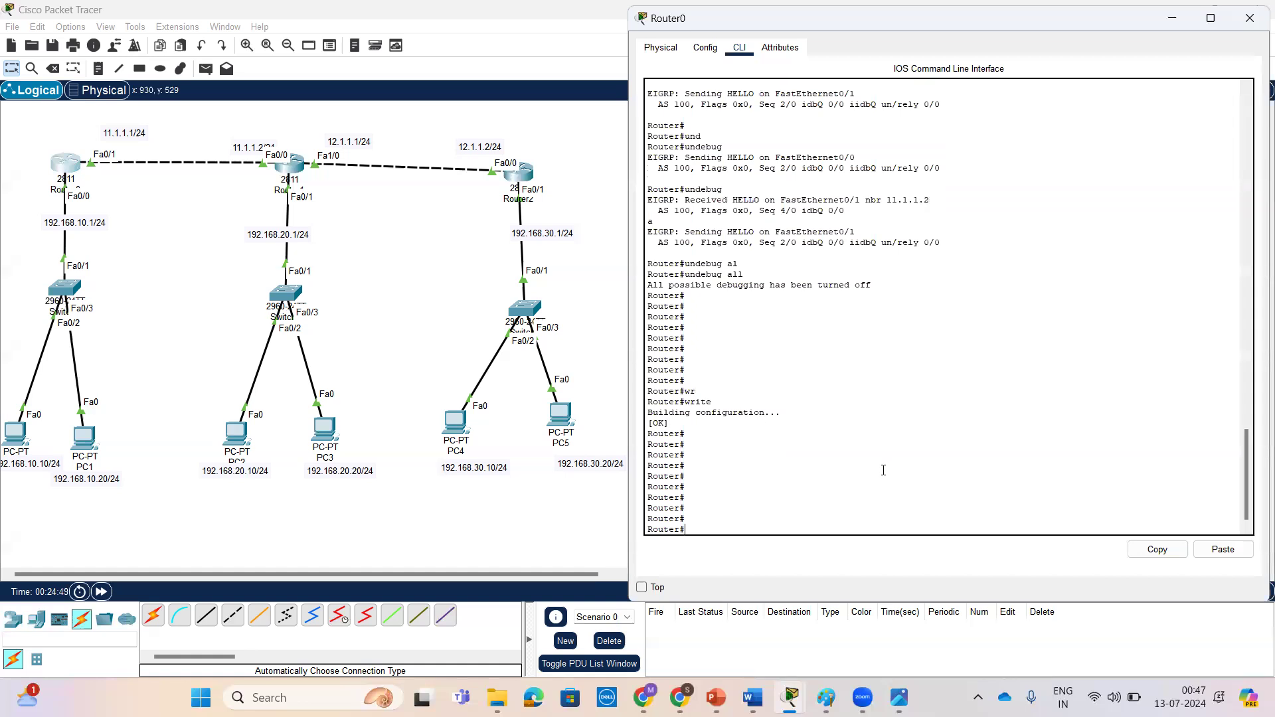
Step: Display the EIGRP neighbor table on Router0
text(sh)
key(Tab)
text(ip )
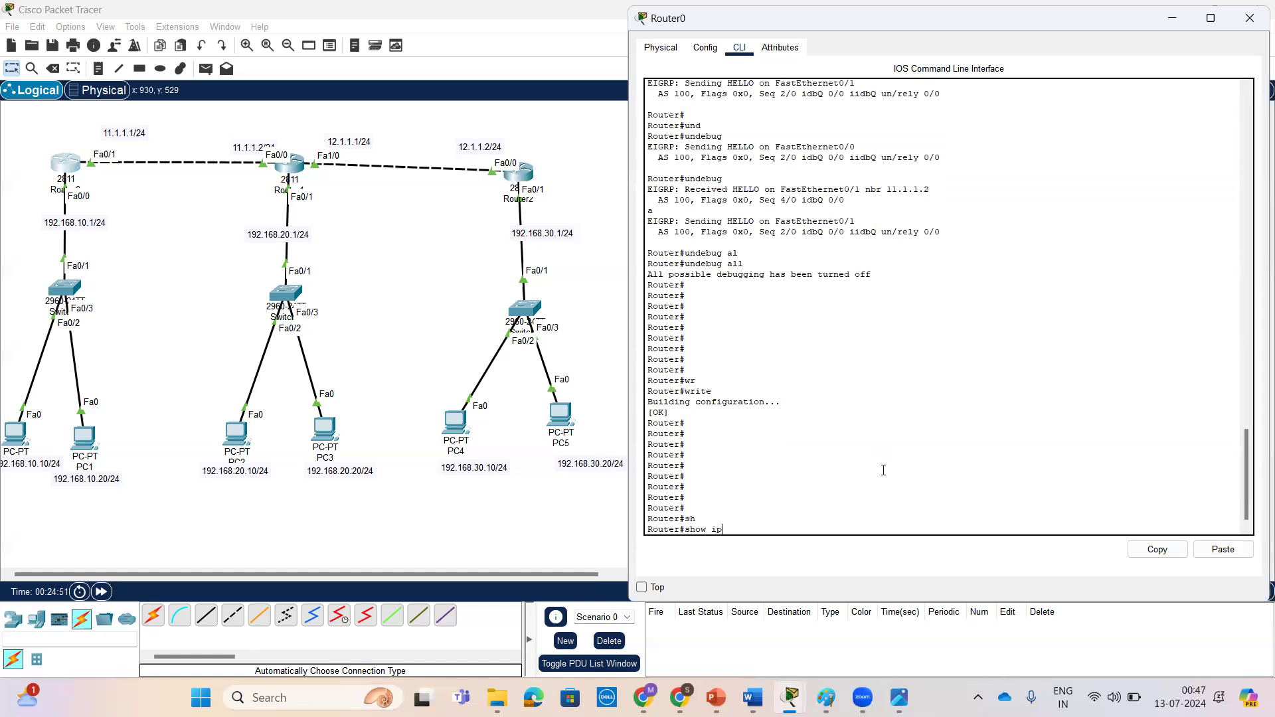
text(e)
key(Tab)
text(ne)
key(Return)
key(Return)
key(Return)
key(Return)
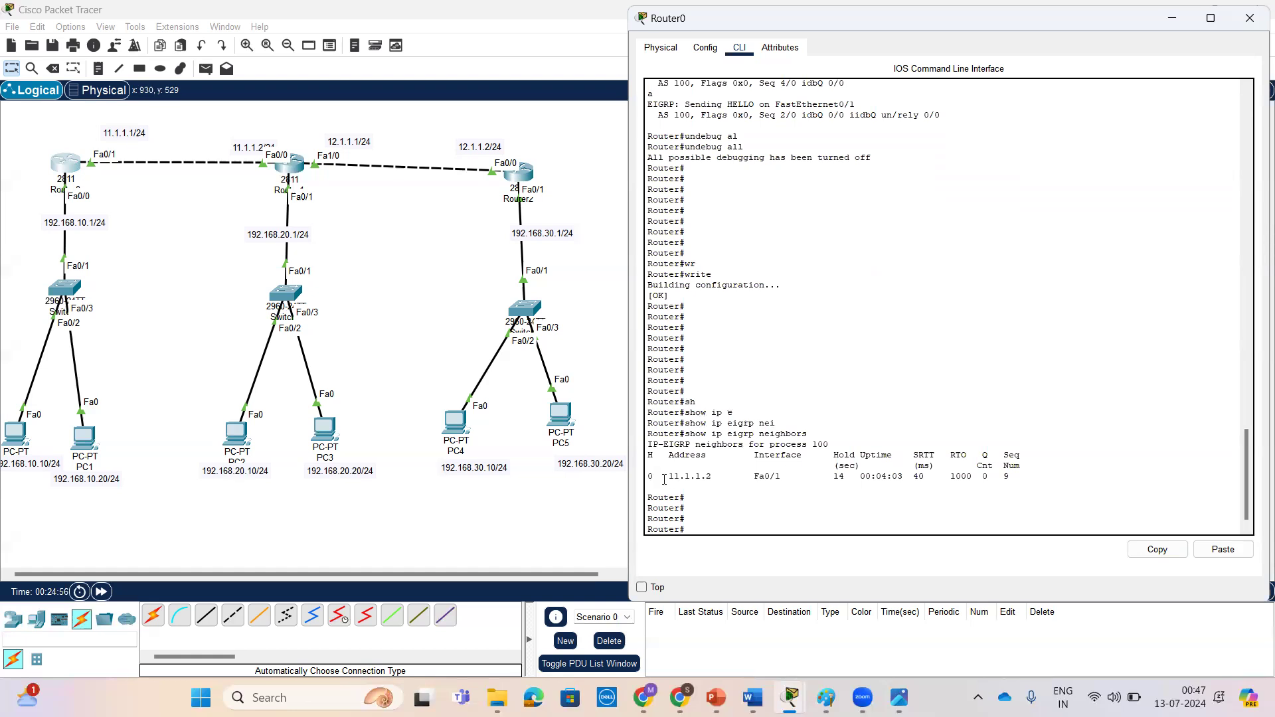
Step: Examine the neighbor's address and hold time in Router0's EIGRP neighbor table, looking briefly at Router1's console in between
drag(667, 477, 721, 477)
drag(833, 476, 846, 477)
click(279, 172)
key(Return)
key(Return)
key(Return)
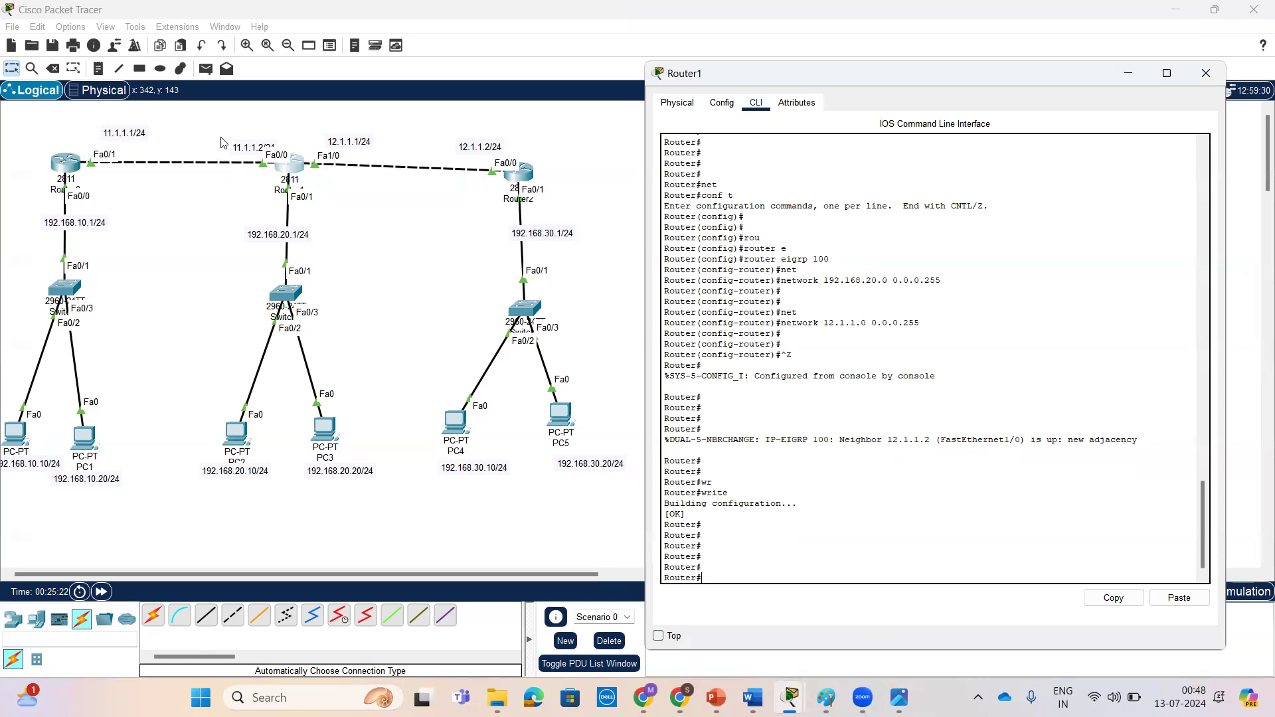
click(60, 166)
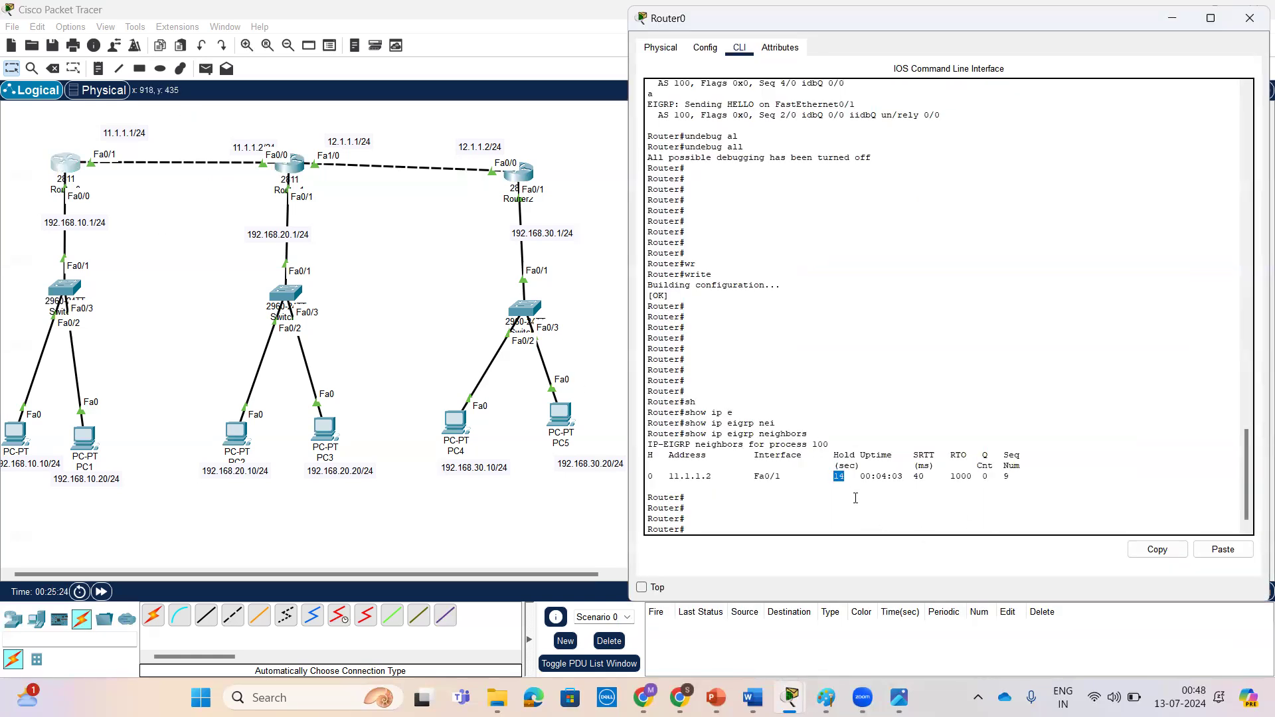
drag(847, 483, 854, 486)
click(854, 486)
double_click(837, 476)
click(845, 483)
drag(831, 479, 831, 482)
Step: Examine the uptime, SRTT and sequence number in Router0's EIGRP neighbor table
click(810, 460)
drag(868, 457, 903, 478)
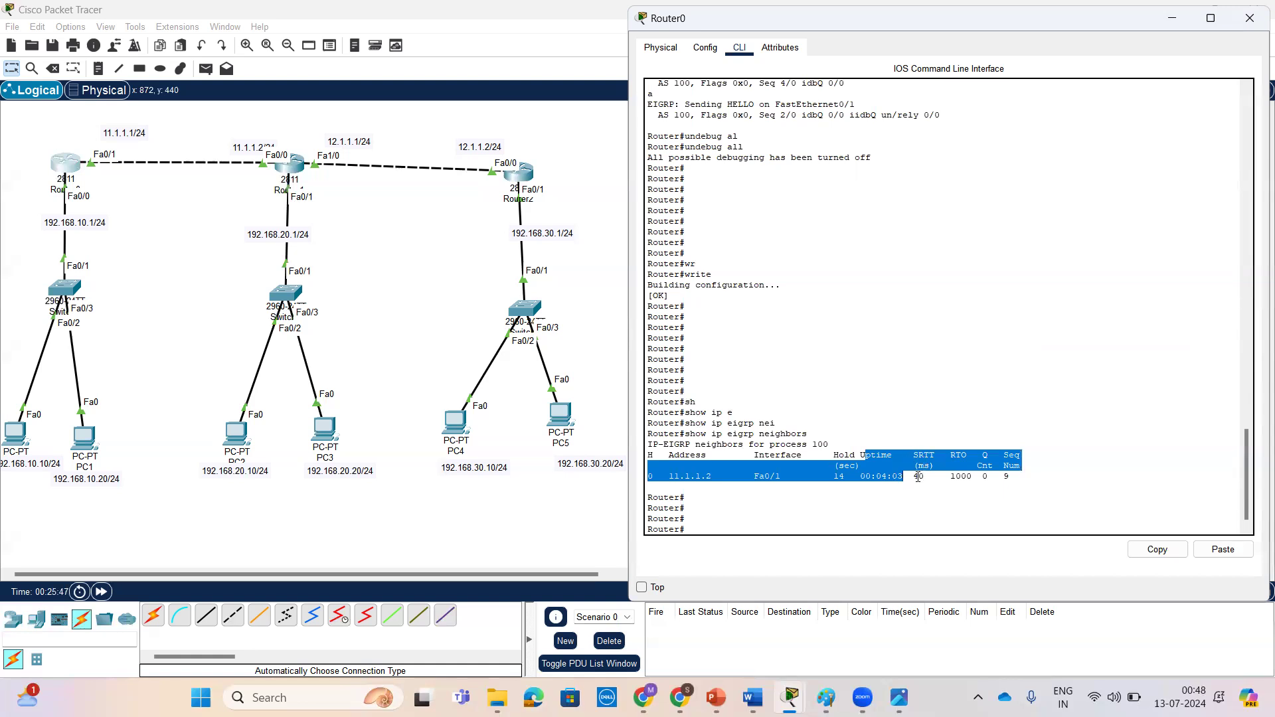
double_click(918, 476)
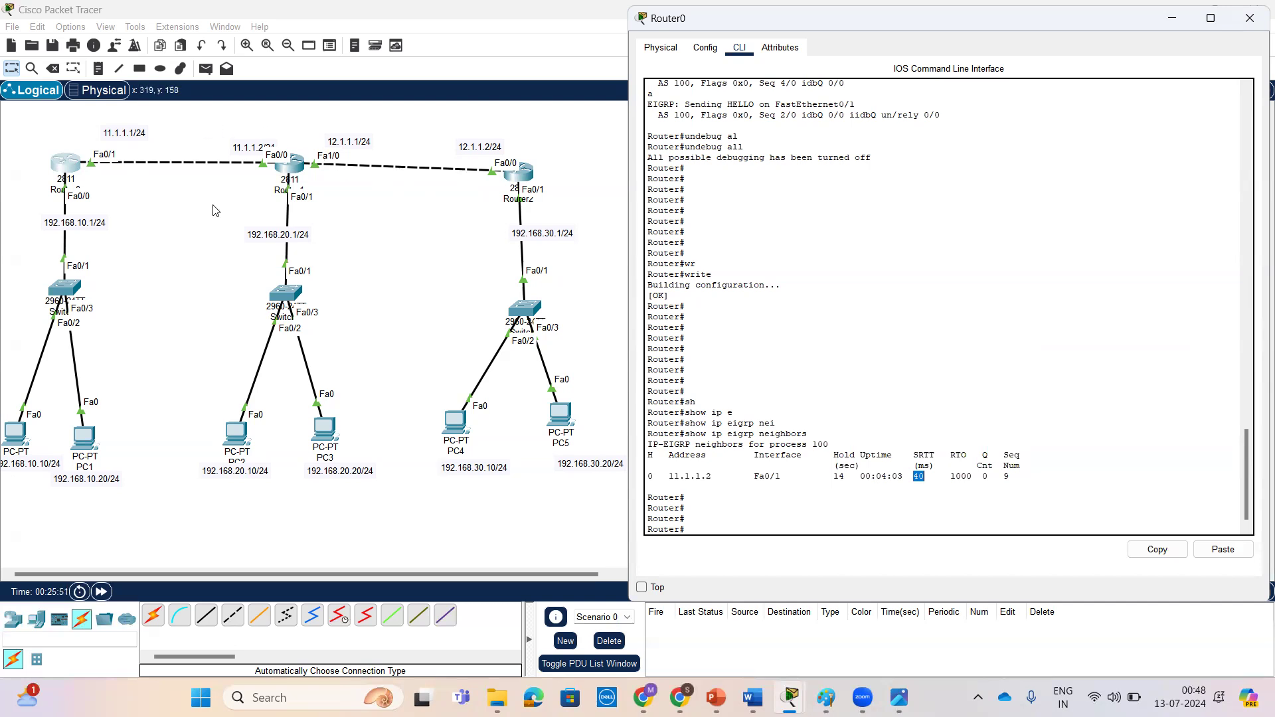
click(931, 474)
drag(928, 475, 1020, 455)
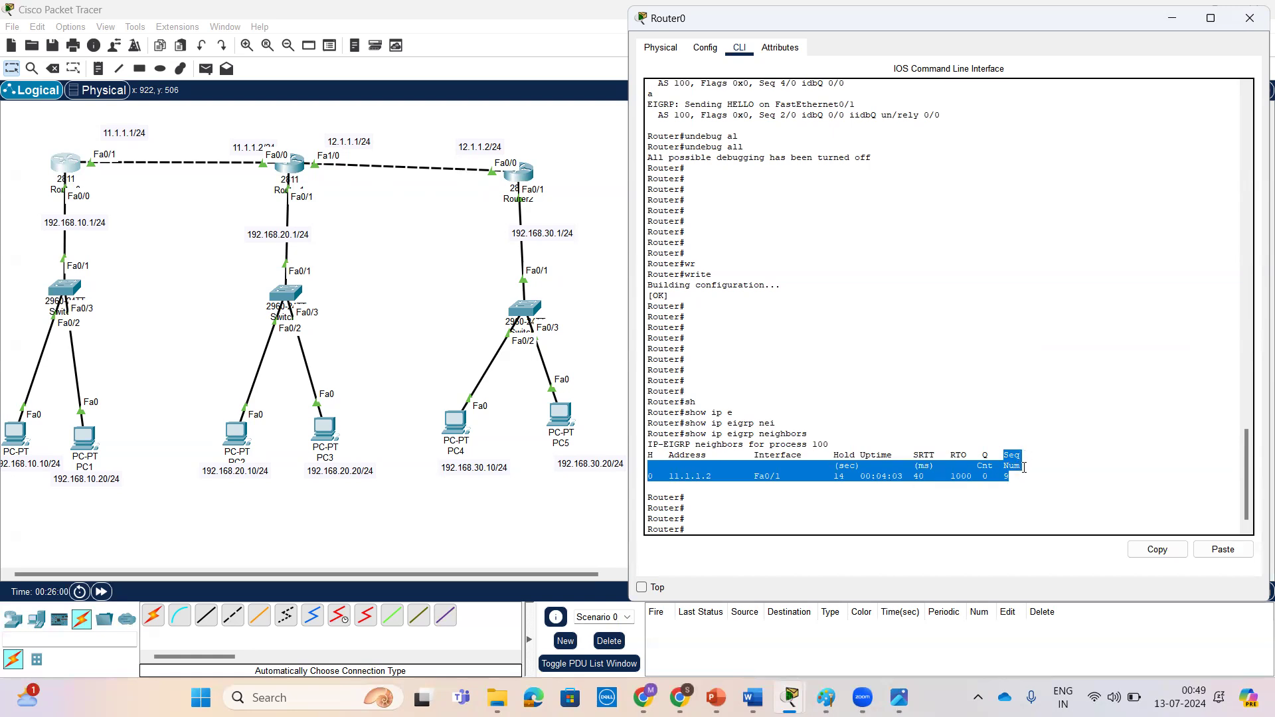
click(1021, 466)
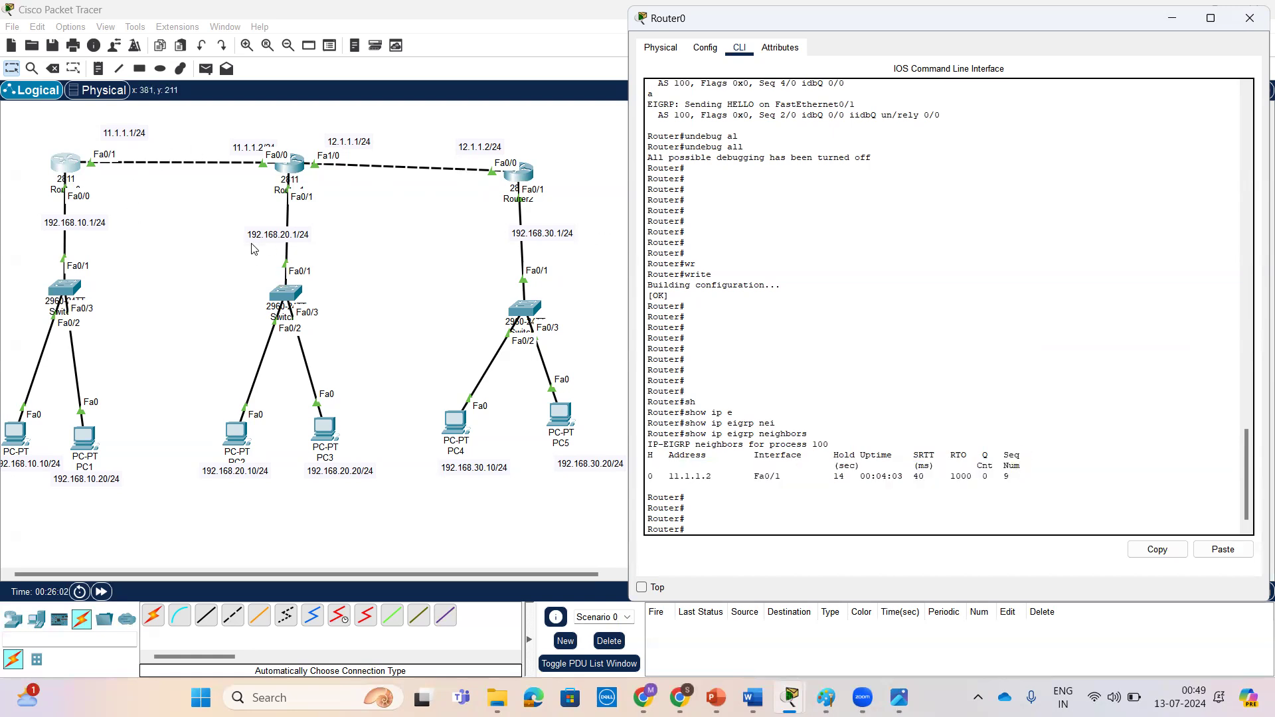
drag(1028, 482, 1004, 454)
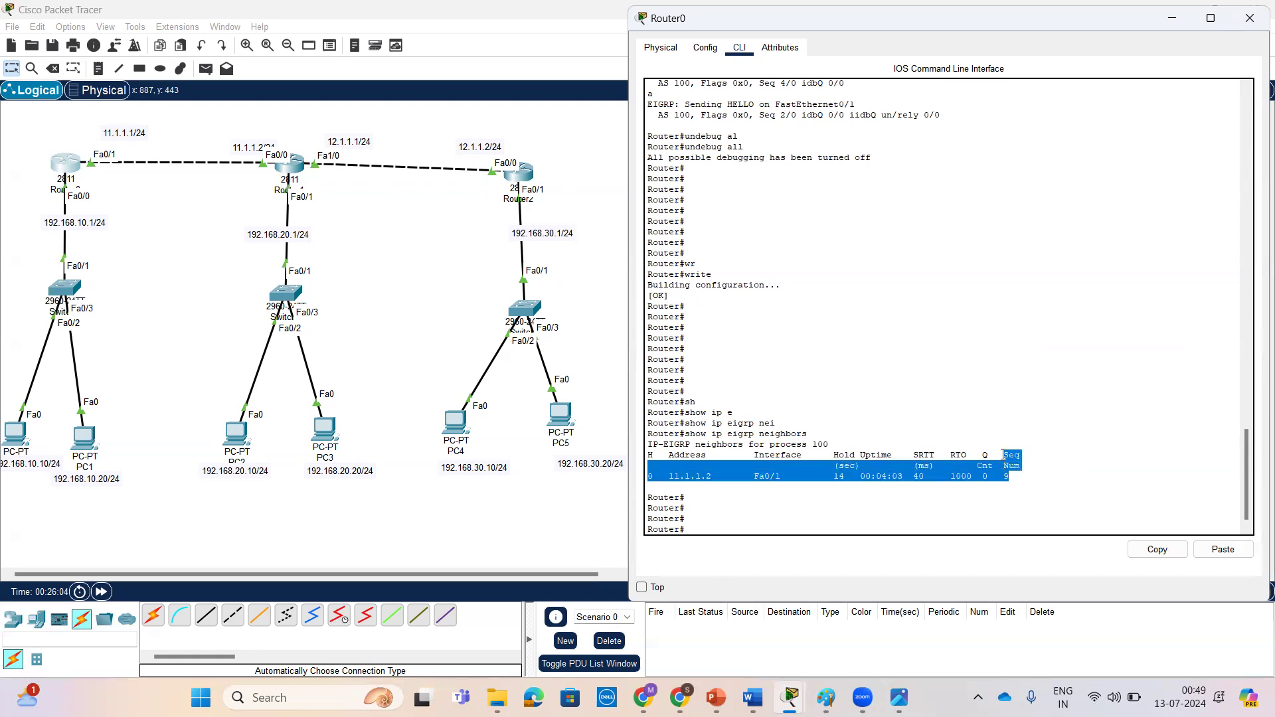
click(1087, 465)
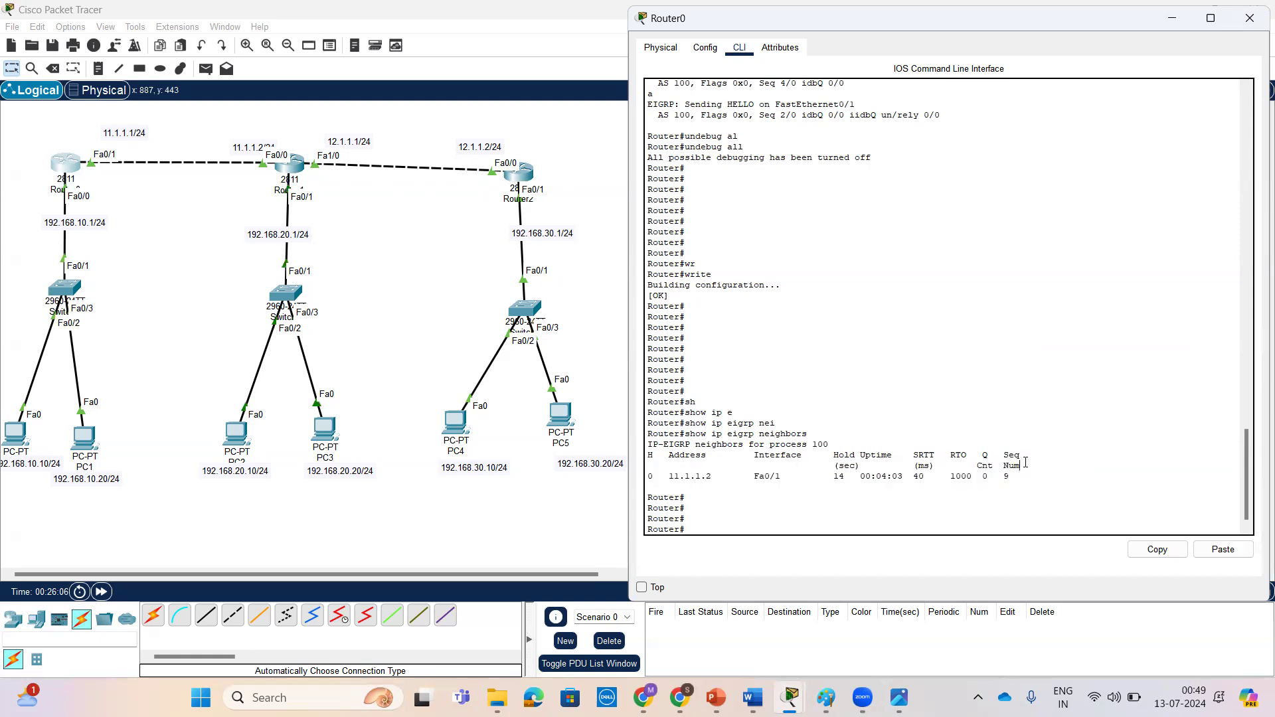
key(Return)
key(Return)
key(Return)
key(Return)
key(Return)
key(Return)
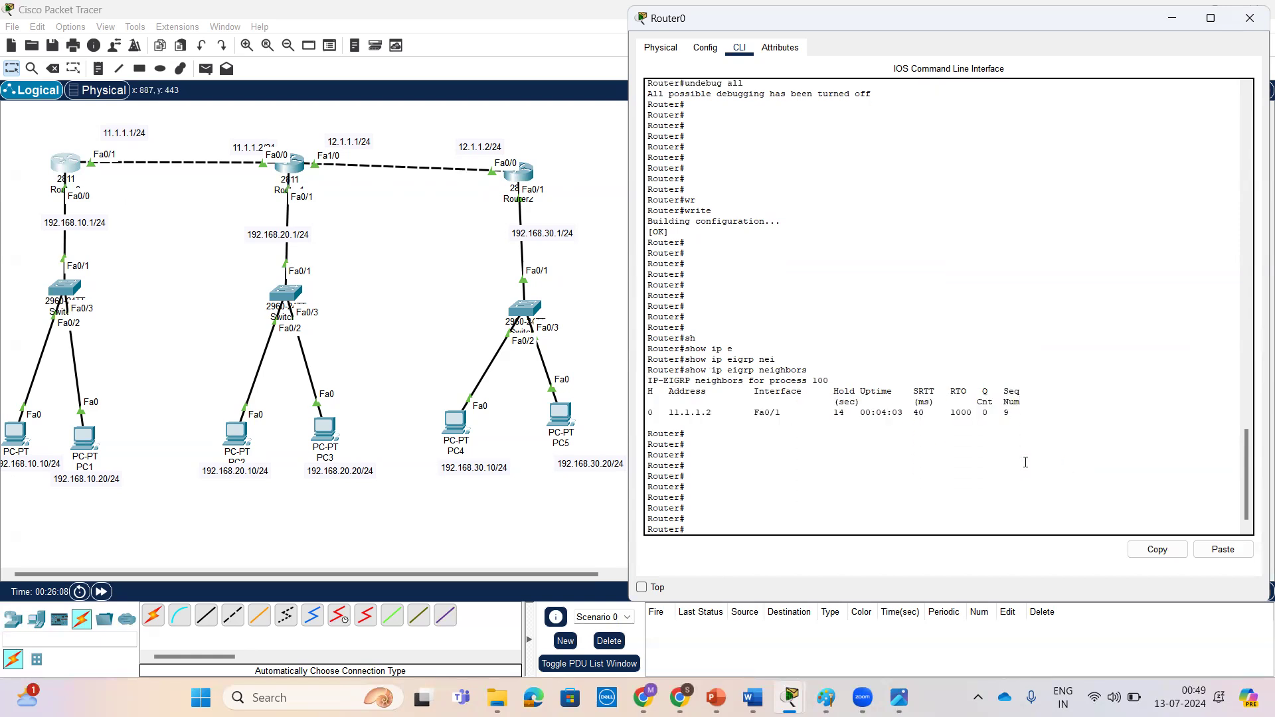
Step: Try to request the topology through the show ip route command on Router0
text(sh)
key(Tab)
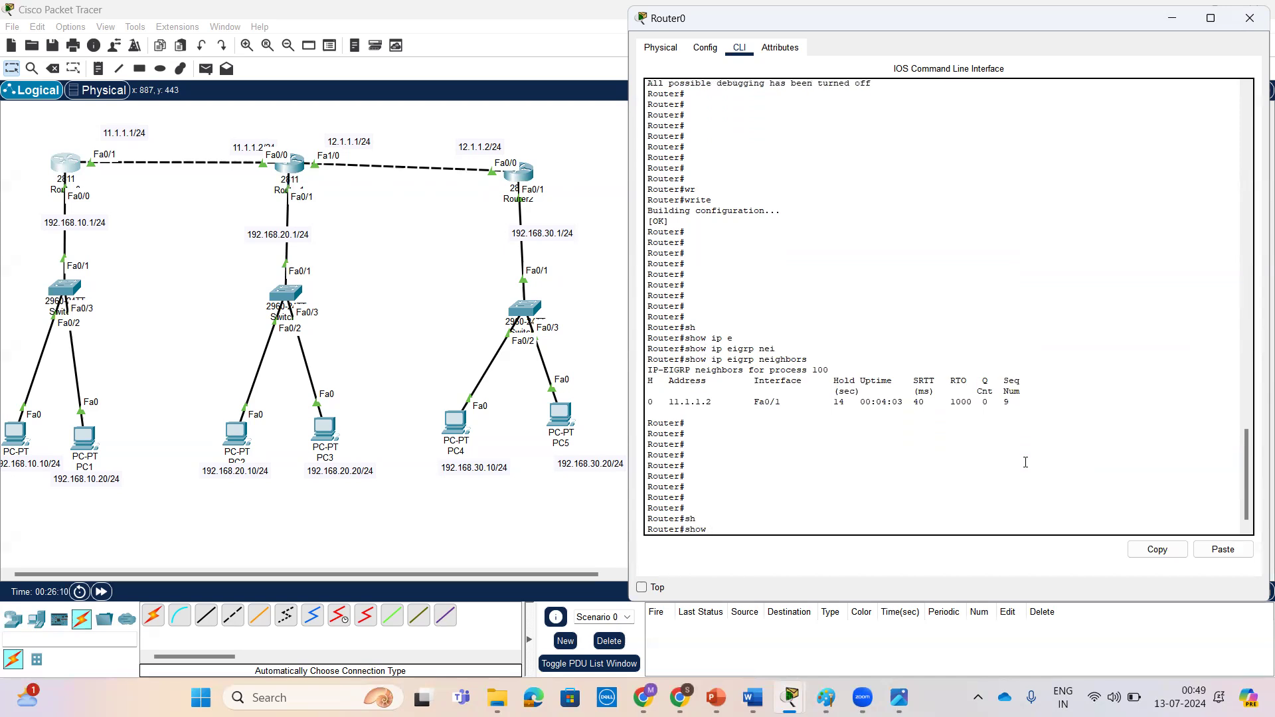
text(ip r)
text(ou)
key(Tab)
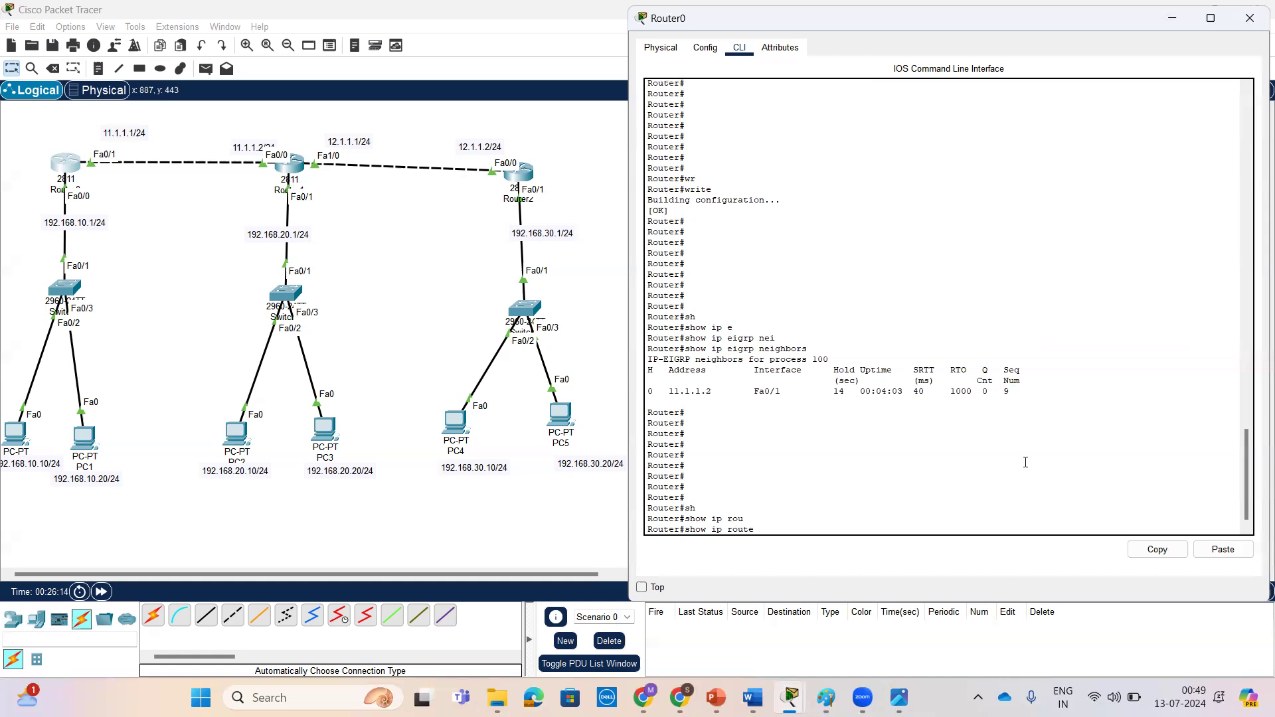
text(t)
key(Tab)
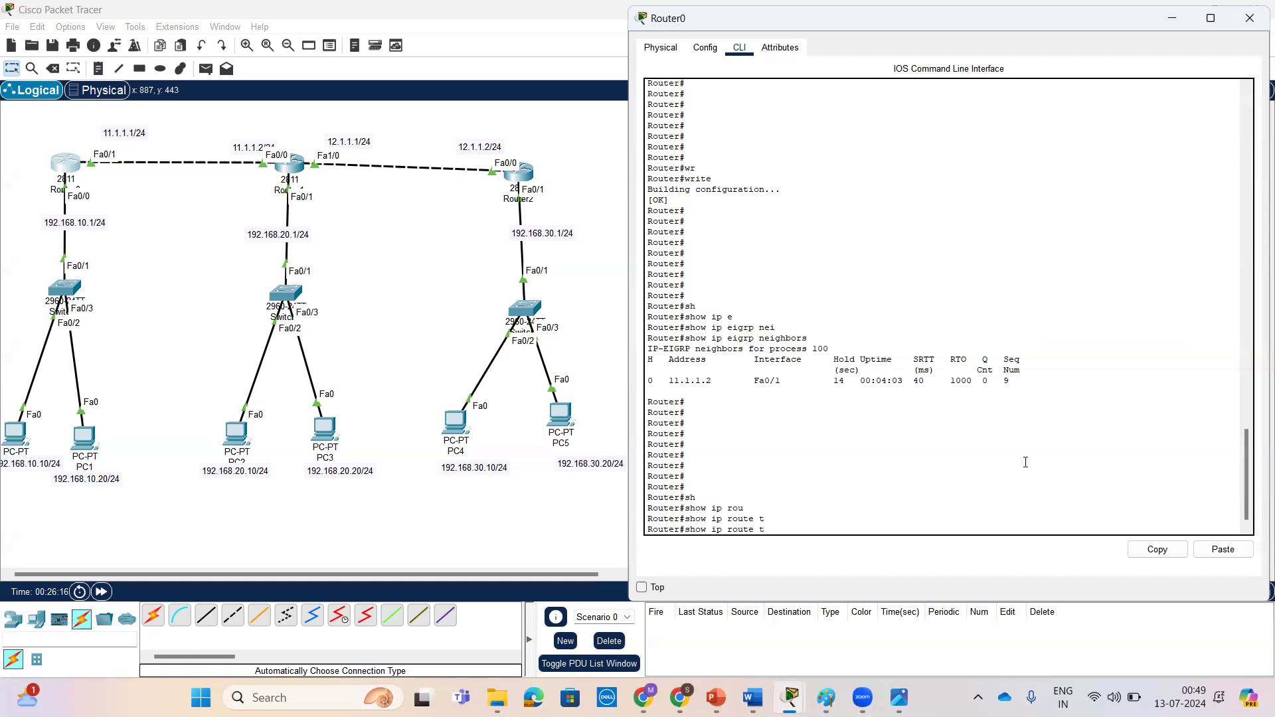
text(o)
key(Tab)
key(BackSpace)
key(BackSpace)
Step: List the show ip eigrp options on Router0 and display its EIGRP topology table
text(ei)
key(Tab)
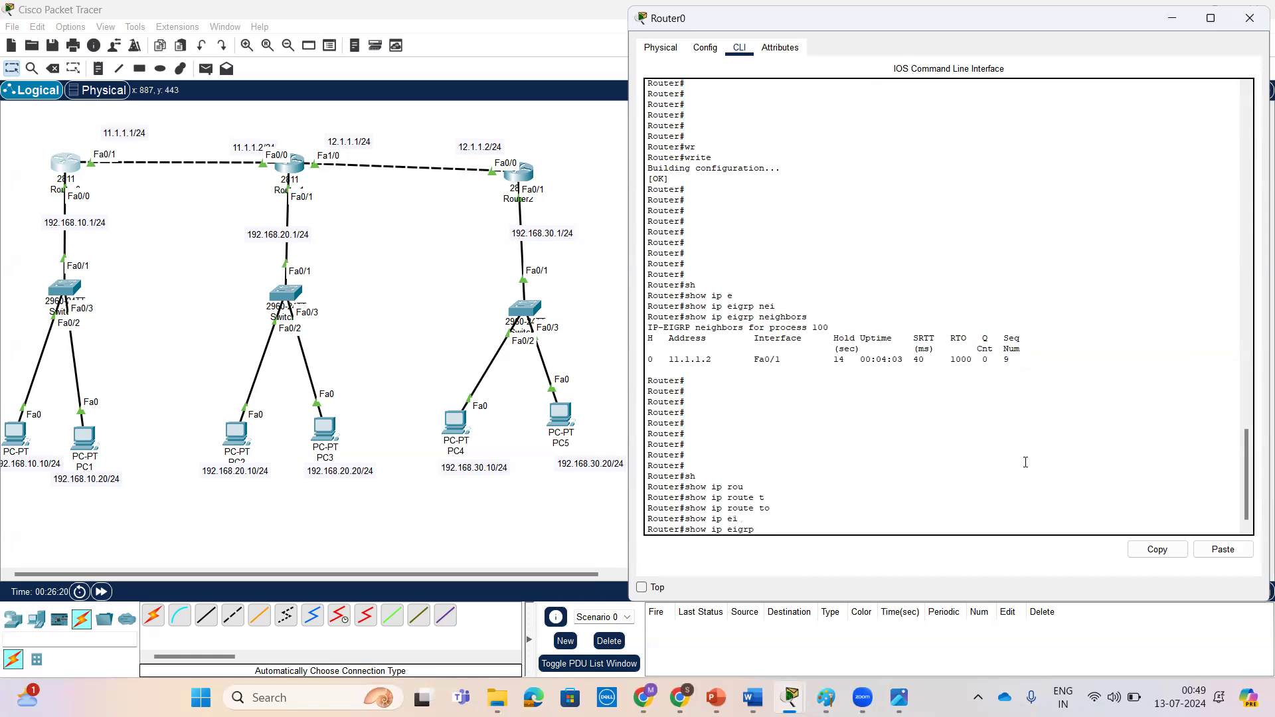
text(?)
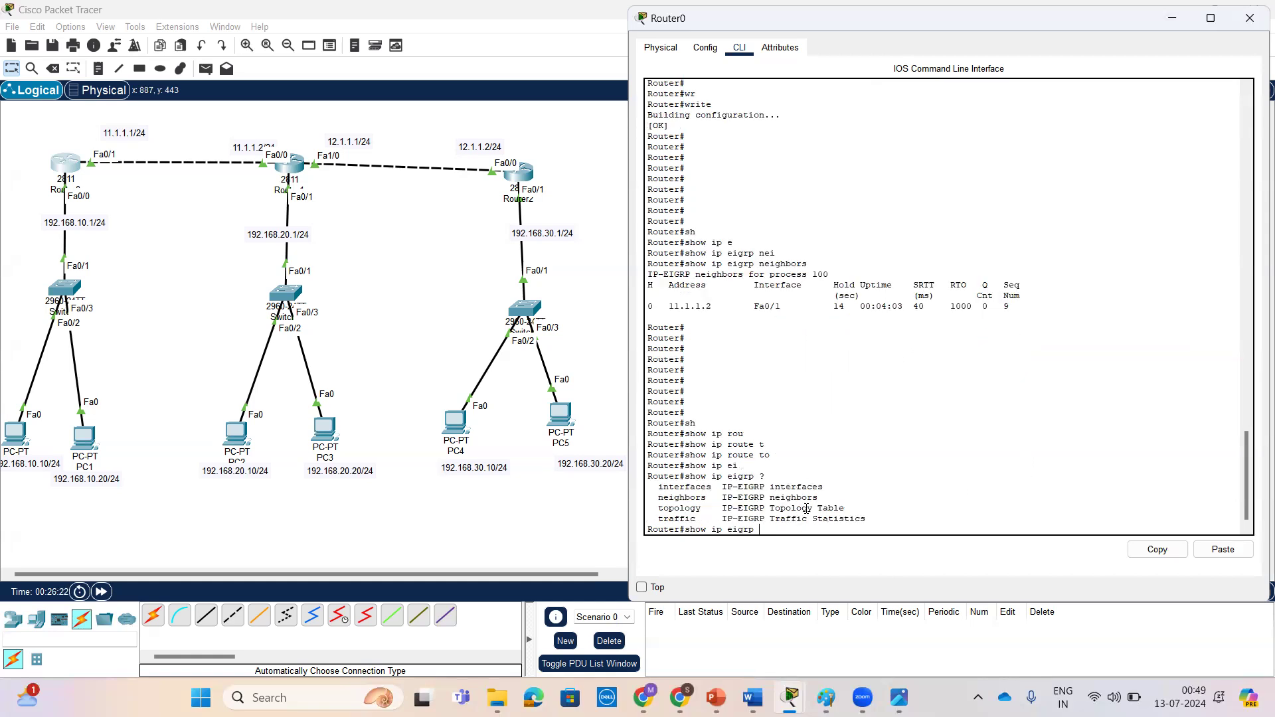
text(to)
key(Tab)
key(Return)
key(Return)
key(Return)
key(Return)
key(Return)
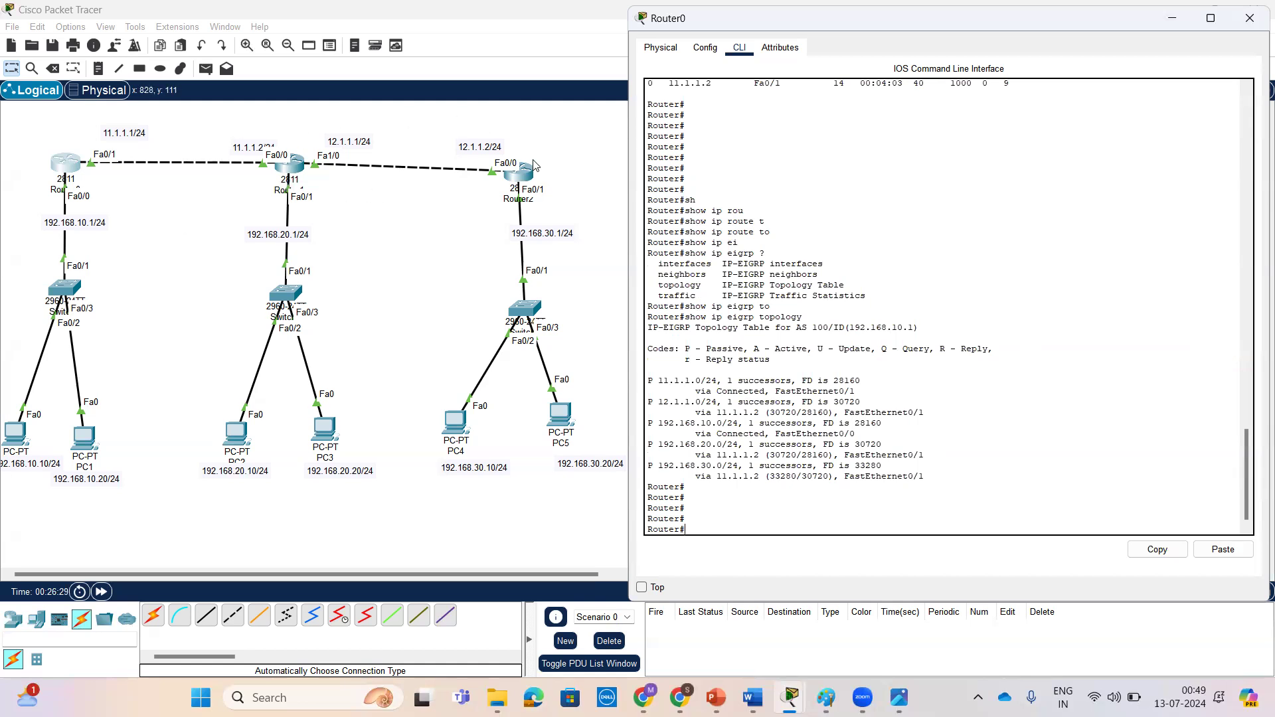
Step: Examine the routes, feasible distances and Passive, Active and Query codes in Router0's EIGRP topology table
drag(937, 481, 644, 381)
click(1003, 455)
drag(737, 380, 865, 382)
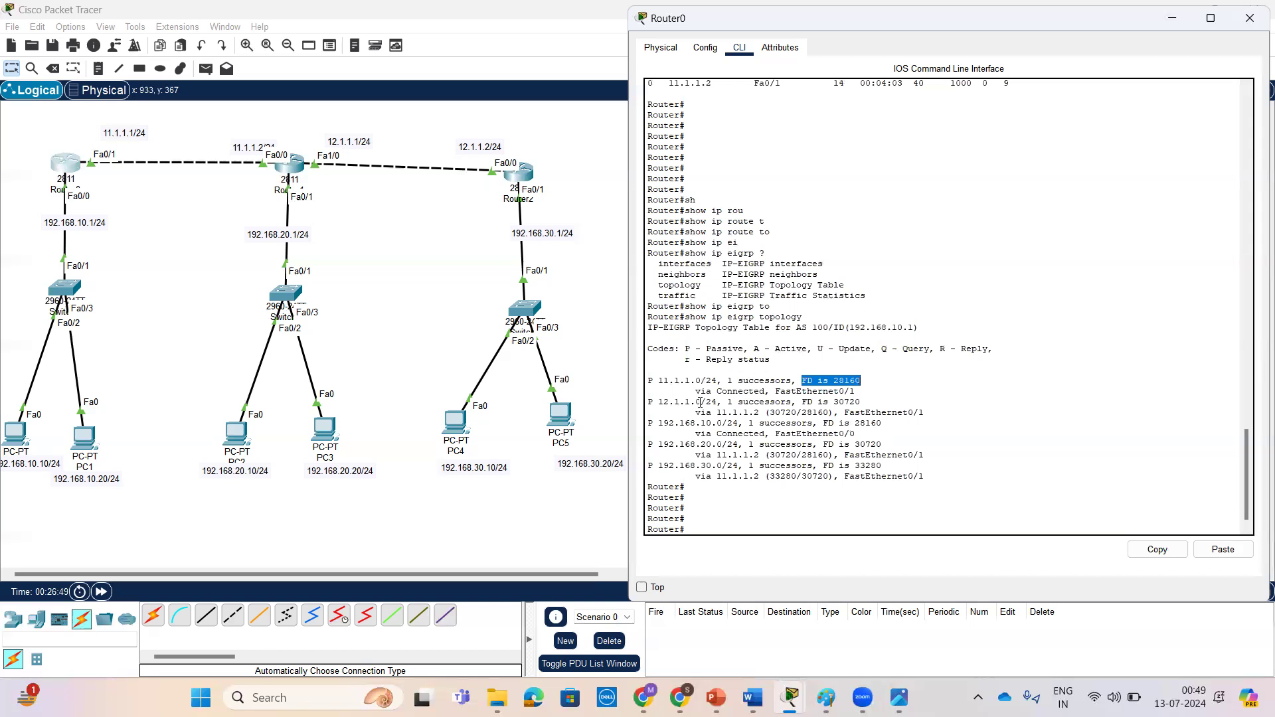
drag(684, 350, 807, 350)
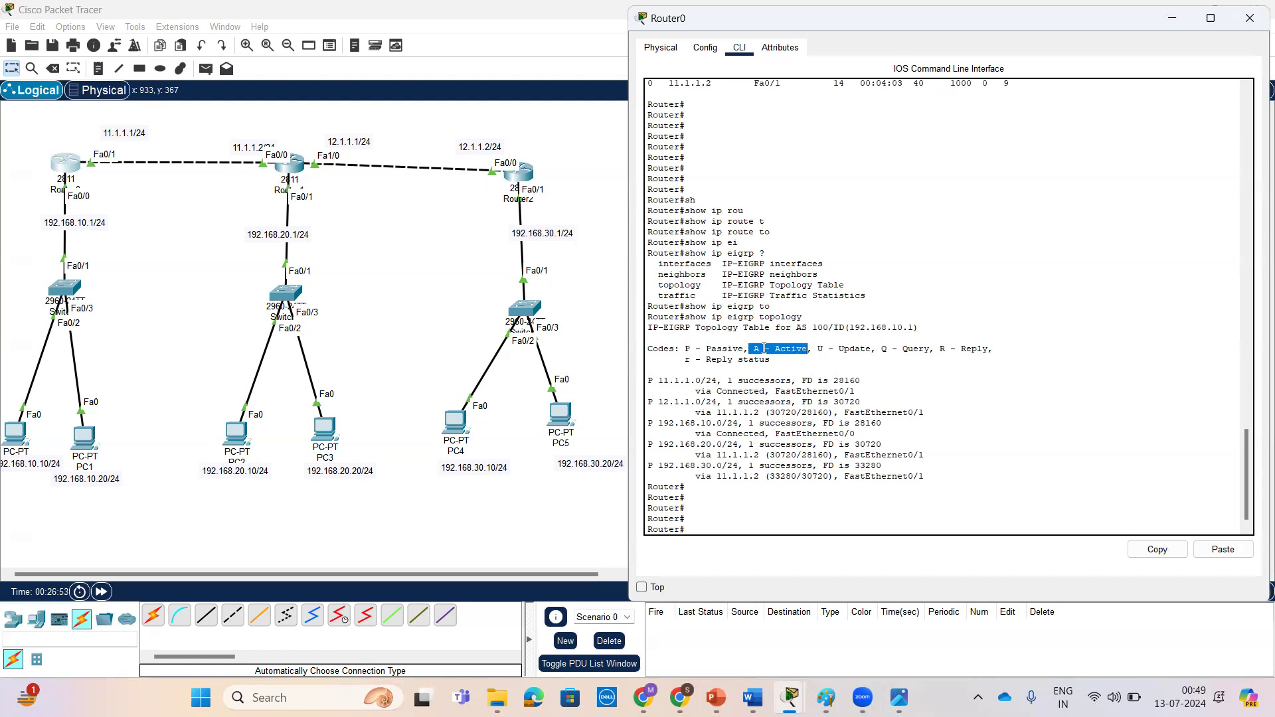
drag(686, 350, 743, 350)
drag(649, 381, 659, 380)
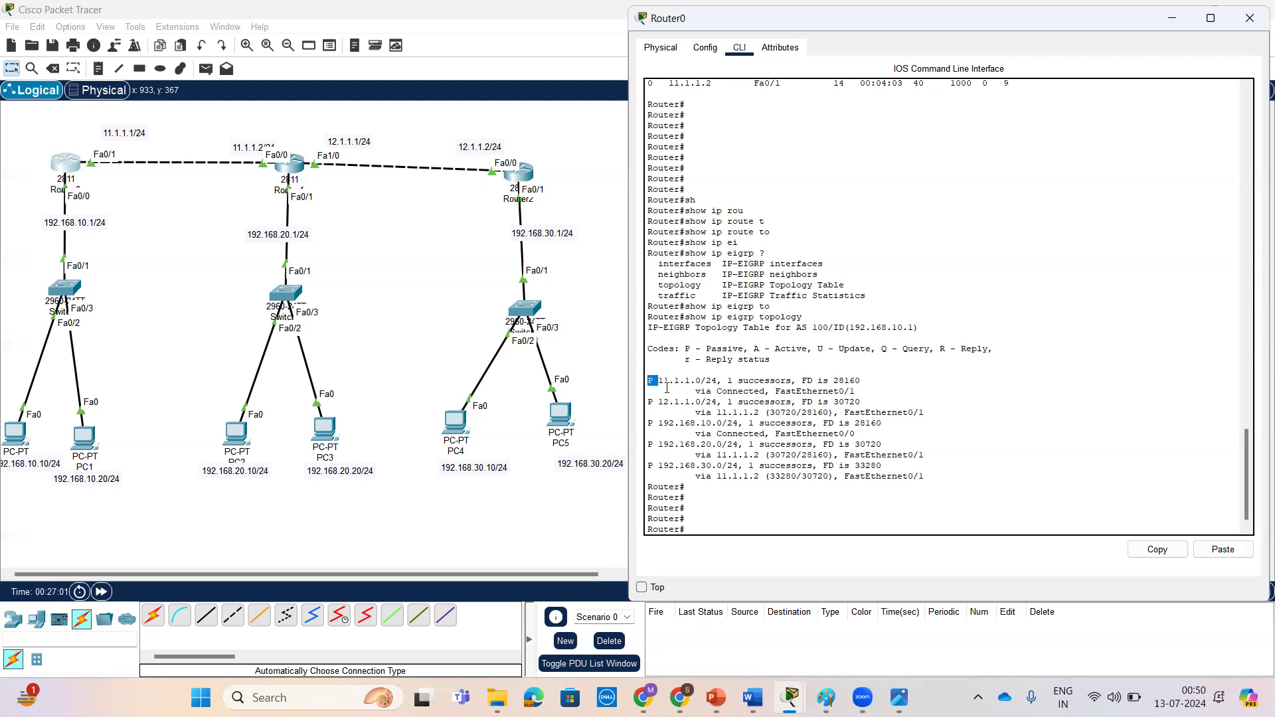
drag(750, 349, 805, 354)
drag(883, 348, 932, 350)
drag(684, 349, 814, 352)
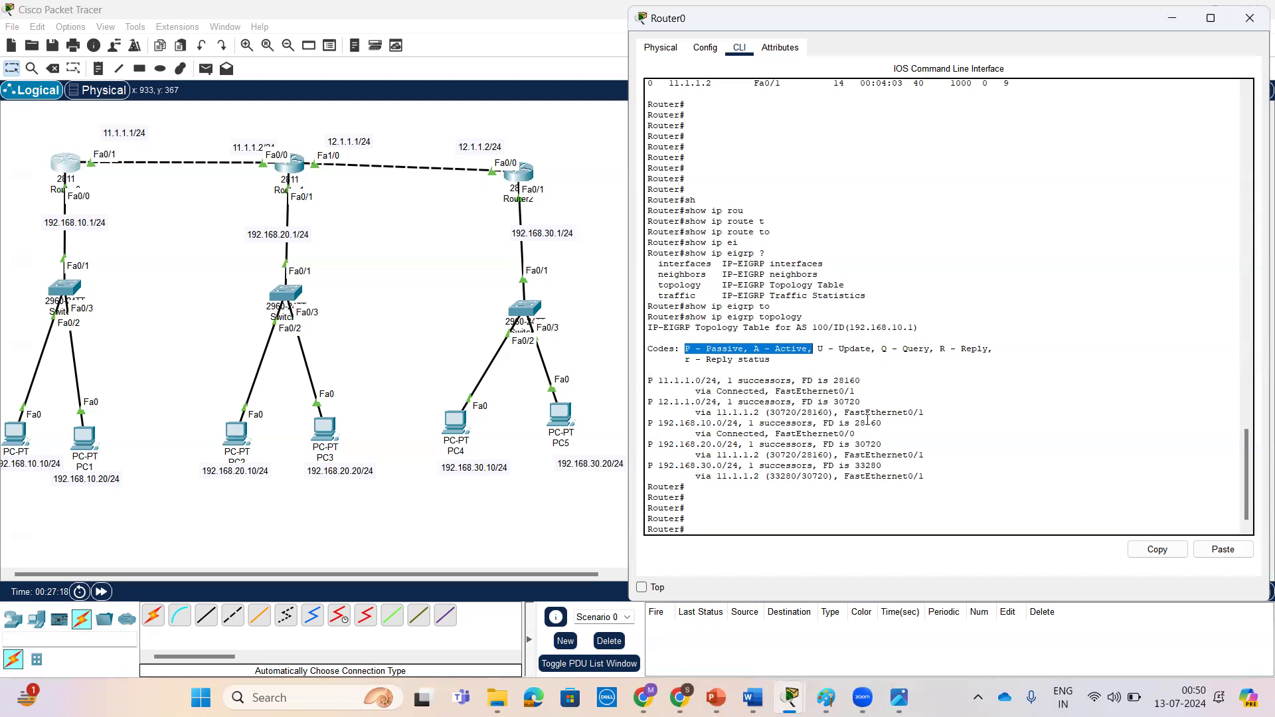
Step: Examine the remaining status codes in the EIGRP topology table, from Update through Reply status
click(825, 364)
drag(817, 348, 994, 349)
drag(681, 360, 714, 367)
click(877, 431)
scroll(933, 437, down, 1)
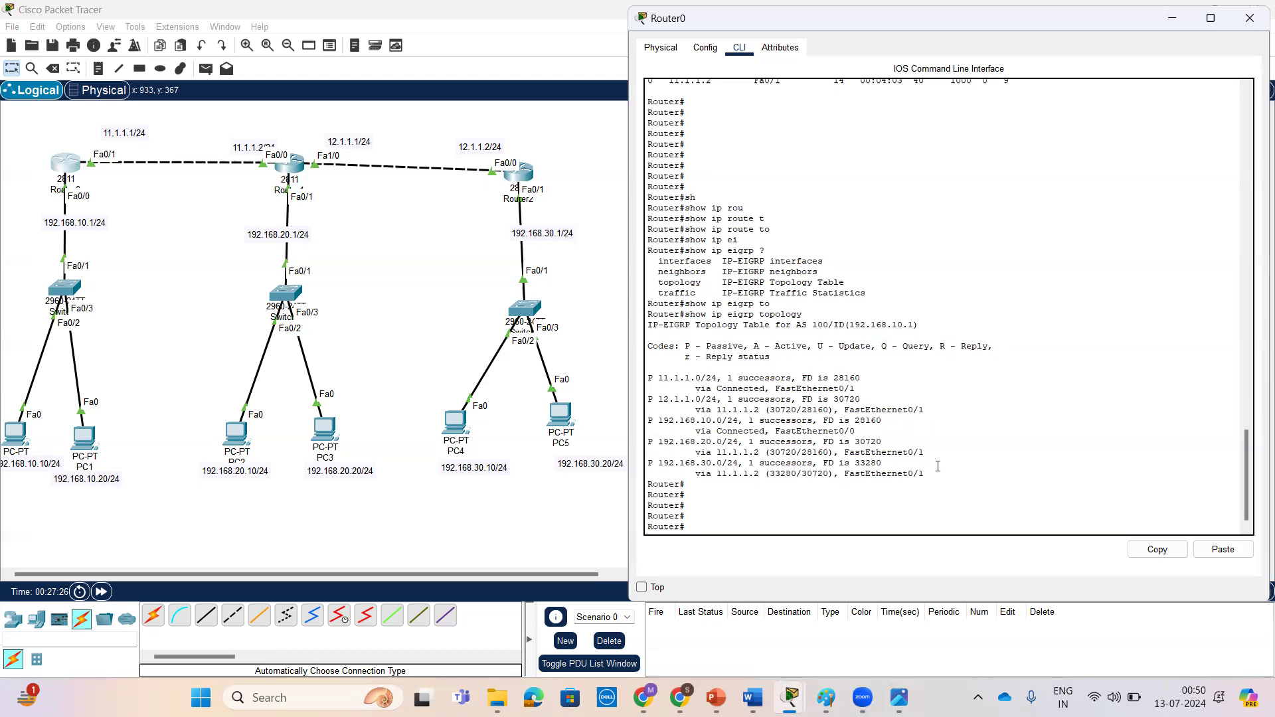
Step: List the available options of the show ip eigrp command on Router0
key(Return)
key(Return)
key(Return)
key(Return)
key(Return)
key(Return)
key(Return)
text(sh)
key(Tab)
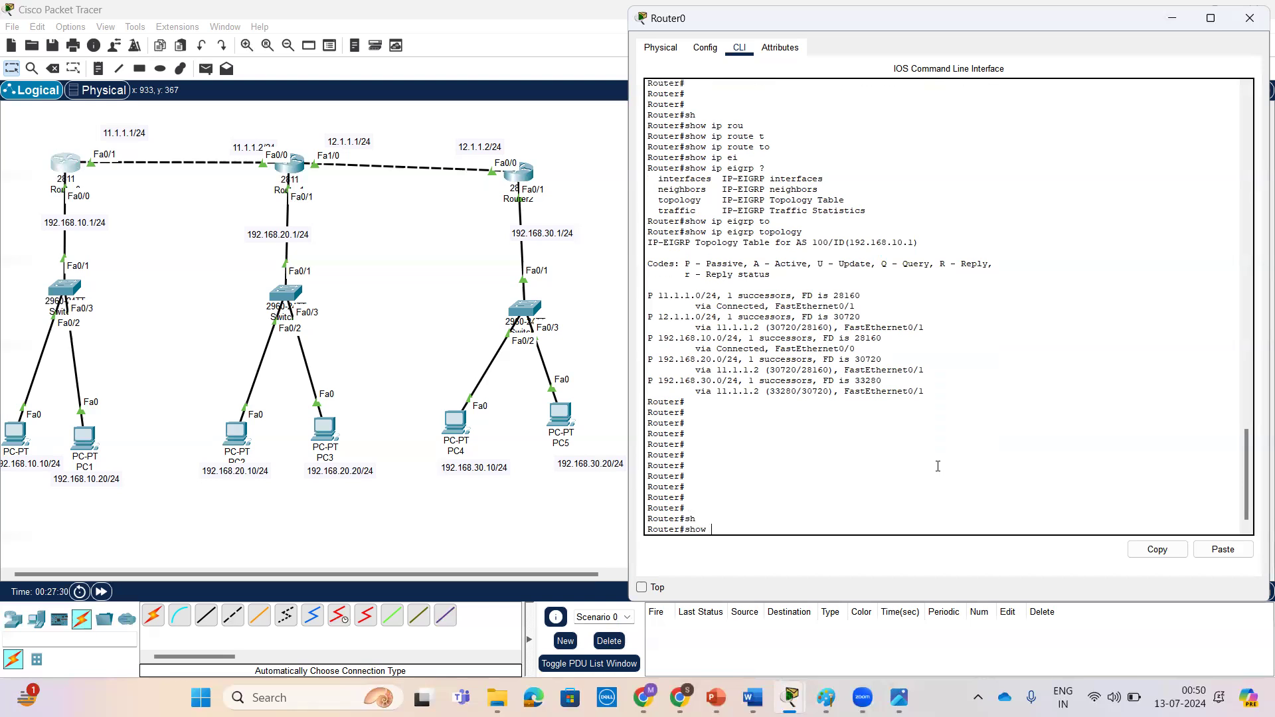
text(ip e)
key(Tab)
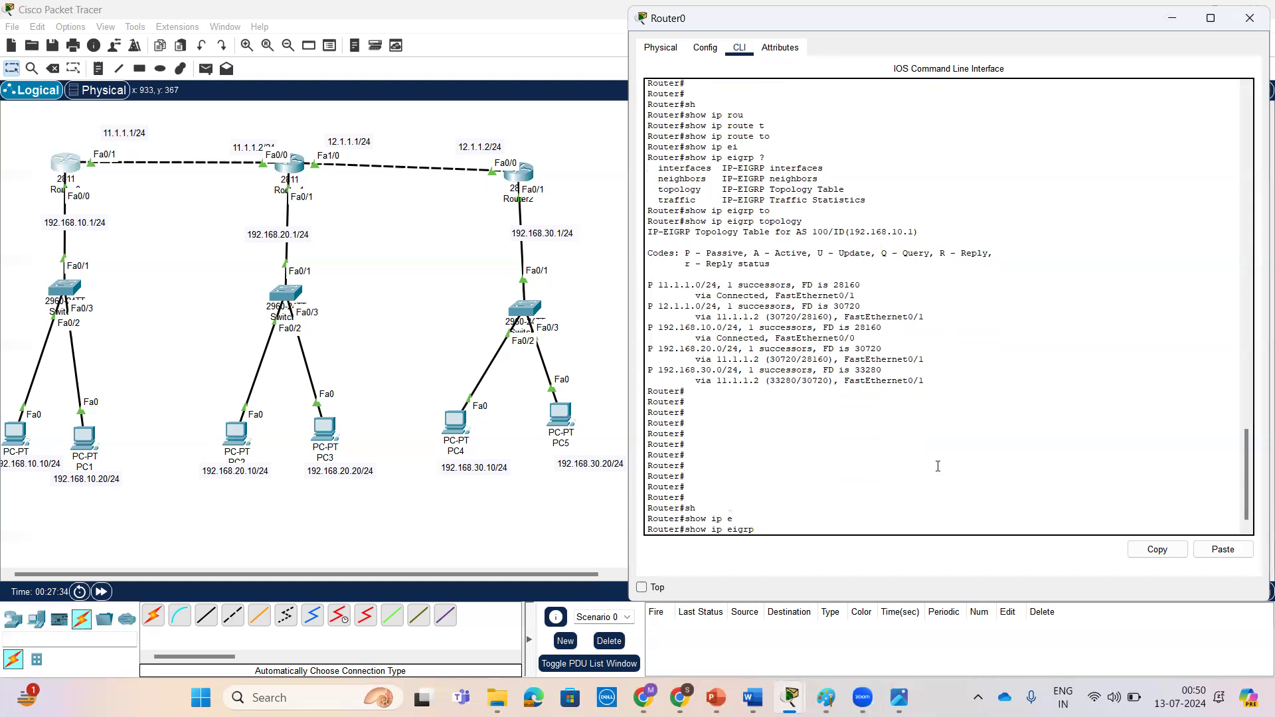
text(?)
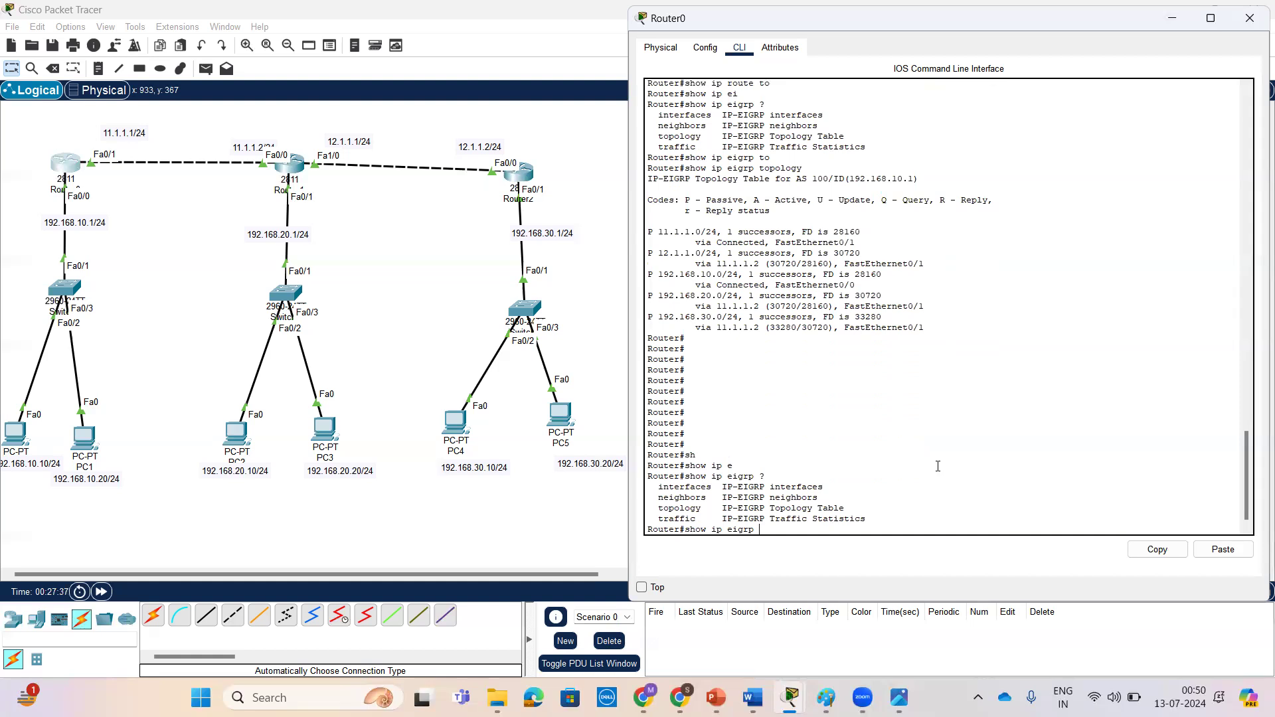
Step: Run show ip eigrp interfaces on Router0 and highlight the Fa0/1 and Fa0/0 rows in its output
text(in)
key(Tab)
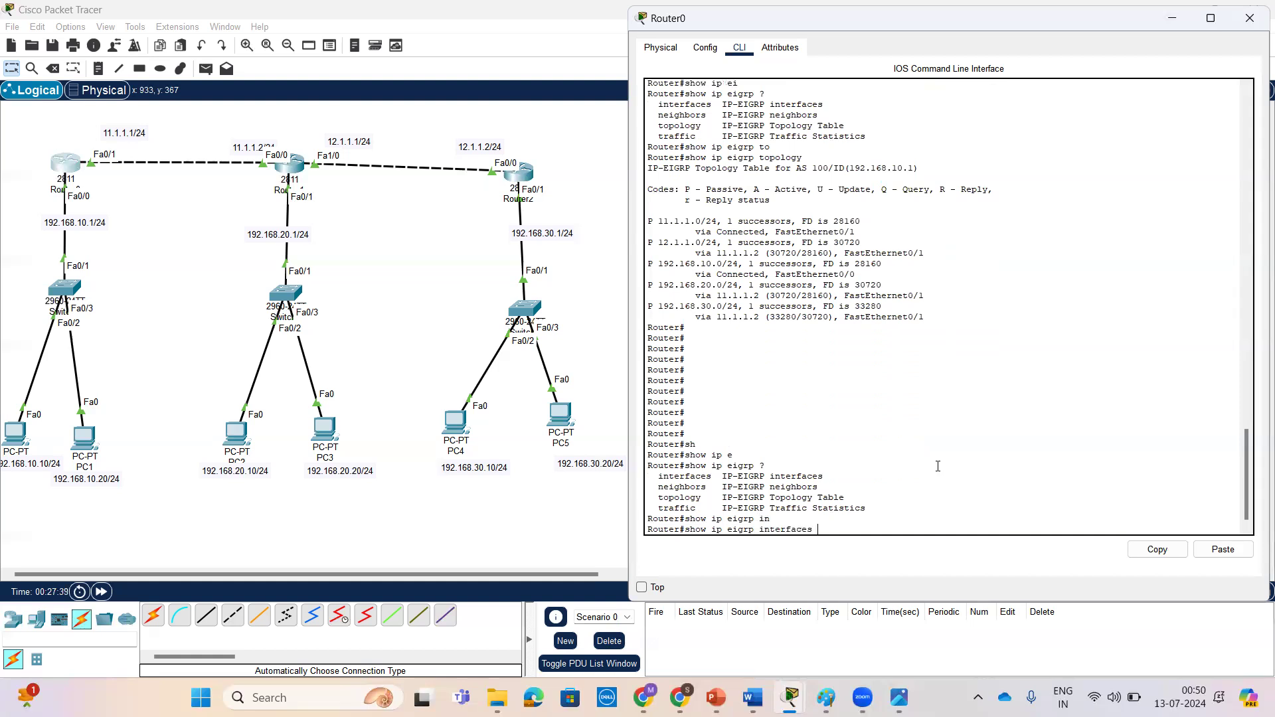
key(Return)
key(Return)
key(Return)
key(Return)
key(Return)
key(Return)
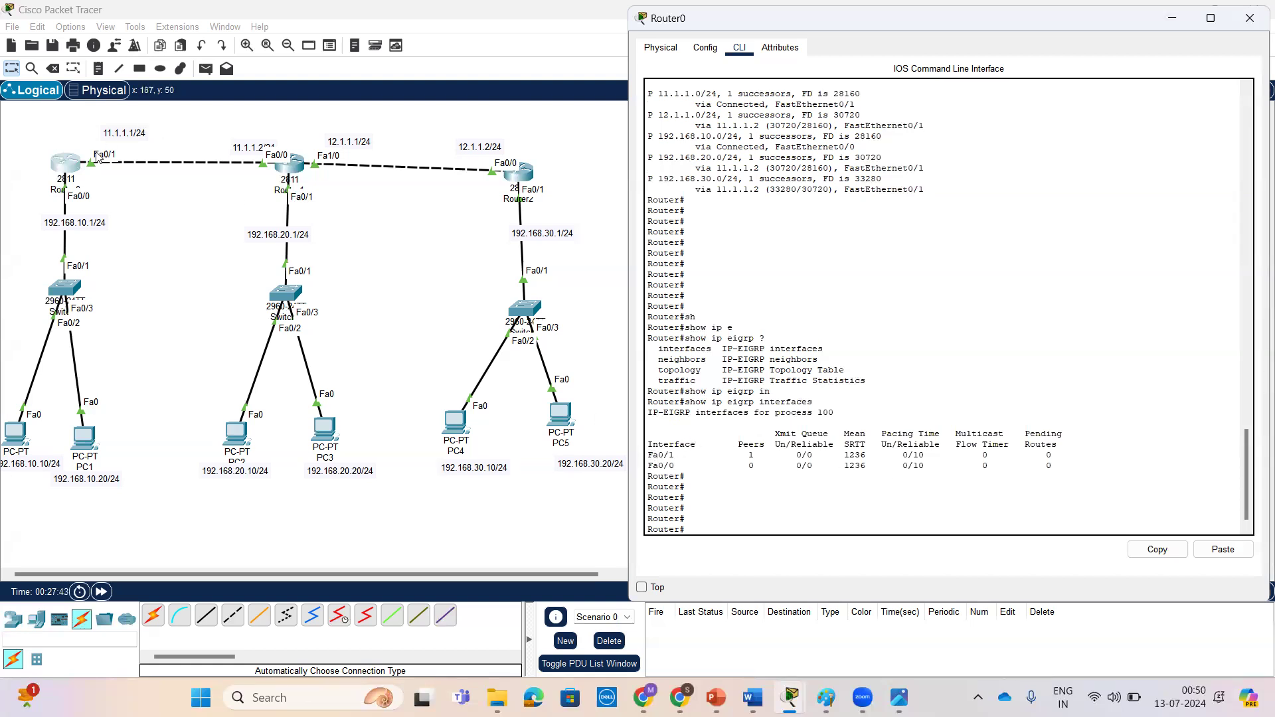
drag(652, 454, 1066, 462)
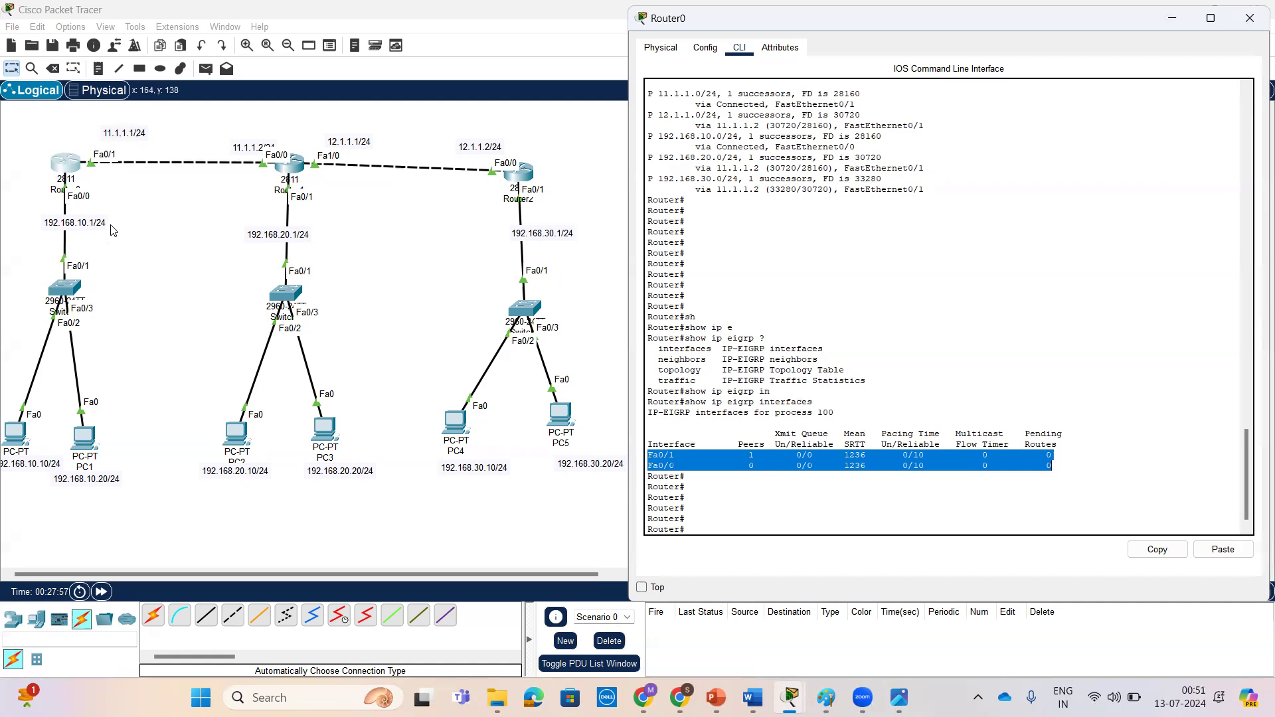
Step: Annotate the topology with a freehand extra link leading from Router0 to a box, and return to Router0's command line
click(174, 262)
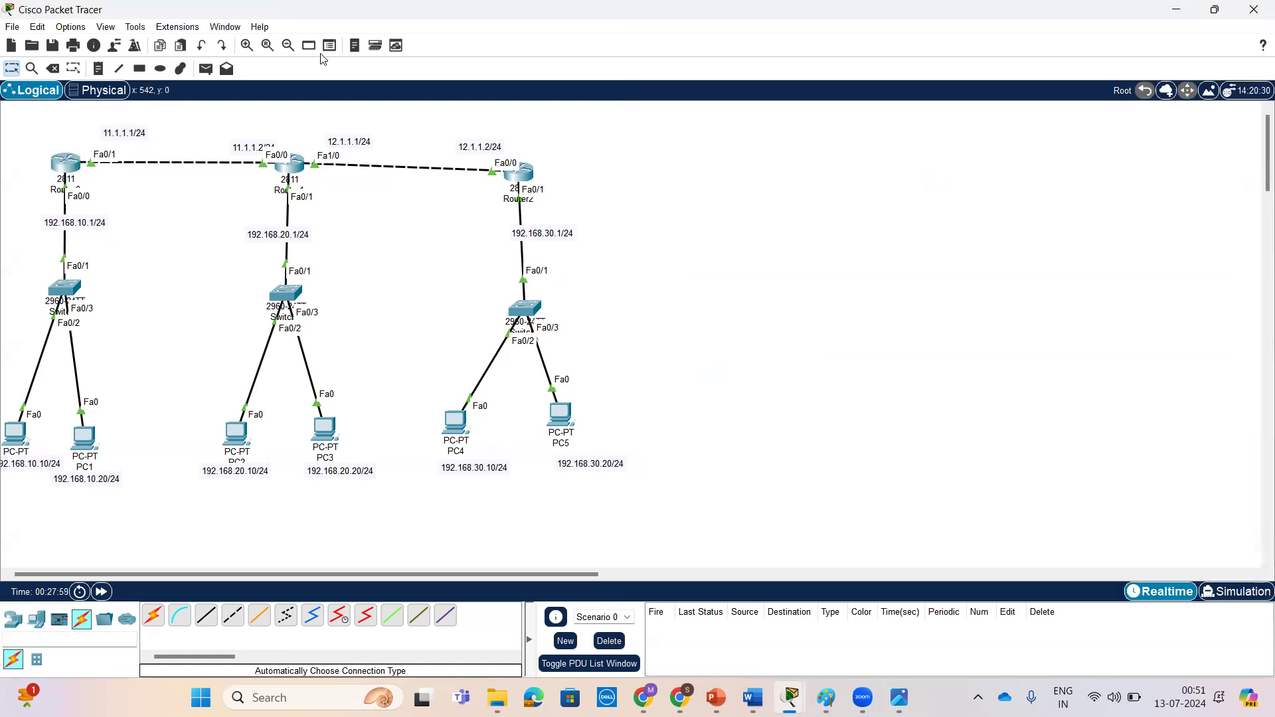
mouse_move(77, 171)
mouse_down()
mouse_move(142, 287)
mouse_move(166, 285)
mouse_move(126, 276)
mouse_up()
mouse_move(114, 192)
mouse_down()
mouse_move(131, 209)
mouse_move(117, 178)
mouse_move(126, 211)
mouse_move(106, 193)
mouse_move(121, 181)
mouse_up()
mouse_move(138, 180)
mouse_down()
mouse_move(141, 200)
mouse_move(161, 193)
mouse_move(144, 158)
mouse_move(118, 174)
mouse_up()
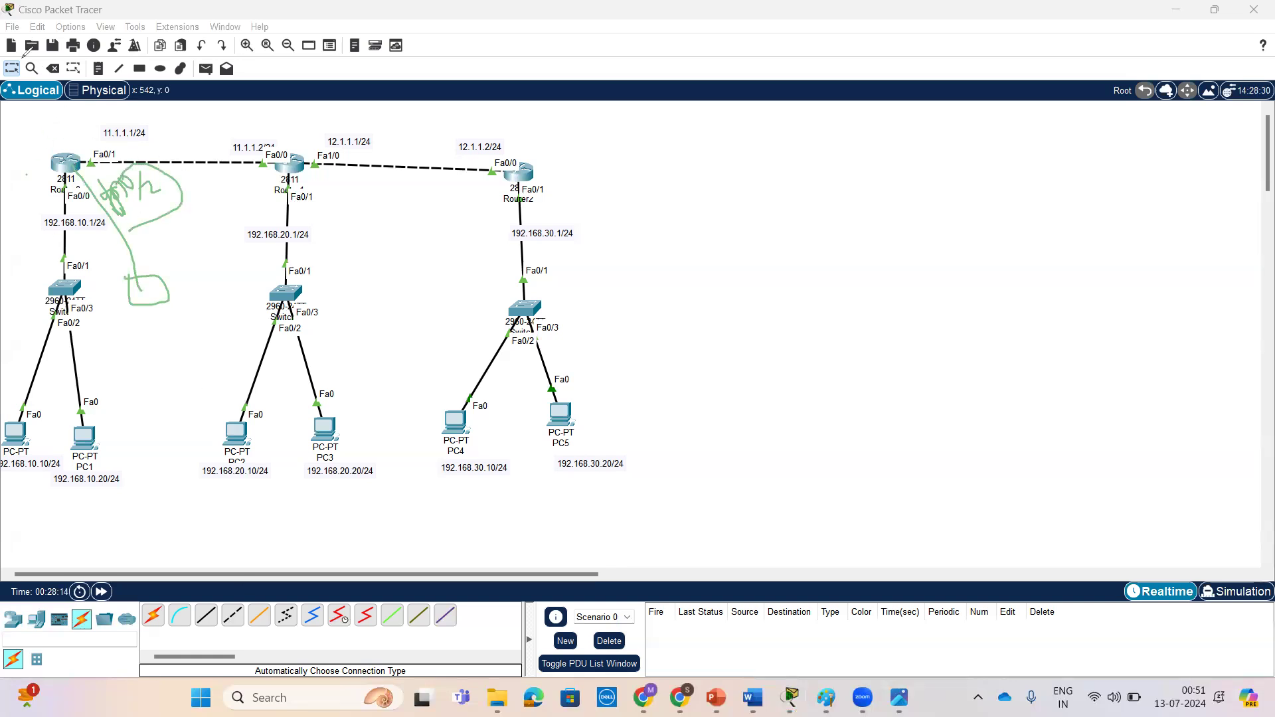
click(66, 162)
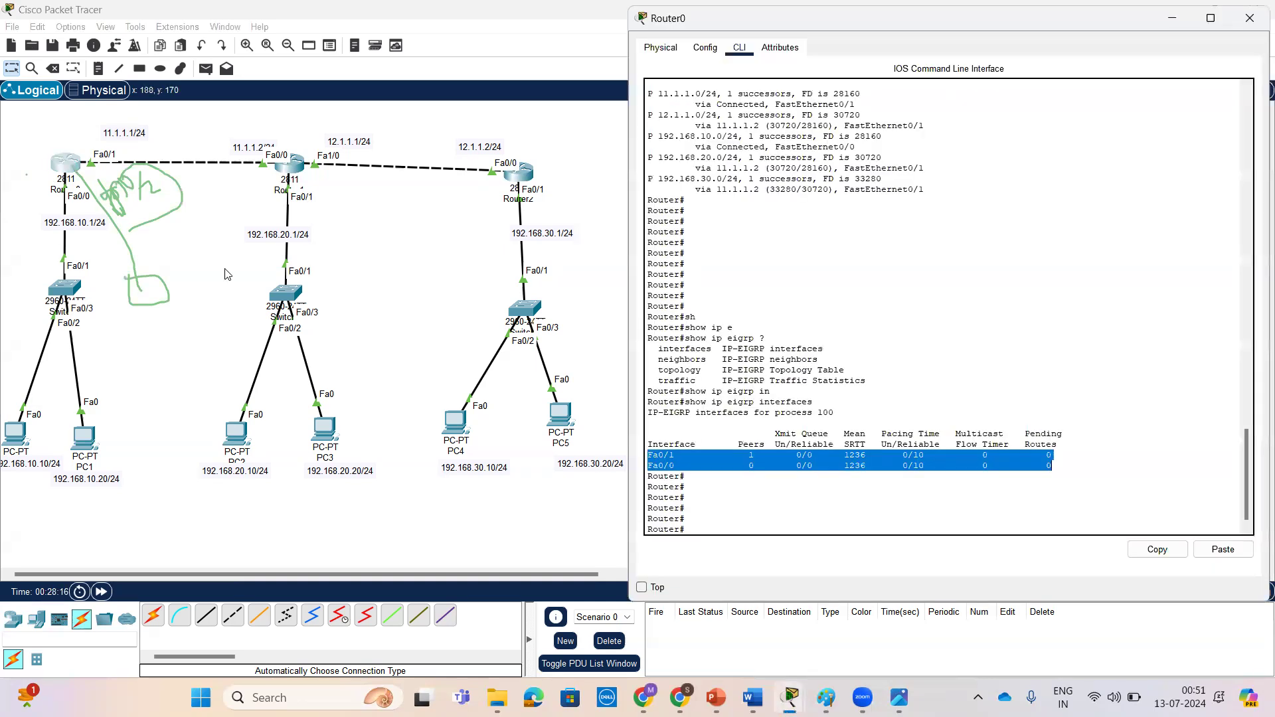
Step: Examine the show ip eigrp interfaces command line and the Fa0/1 and Fa0/0 entries beneath it
click(754, 462)
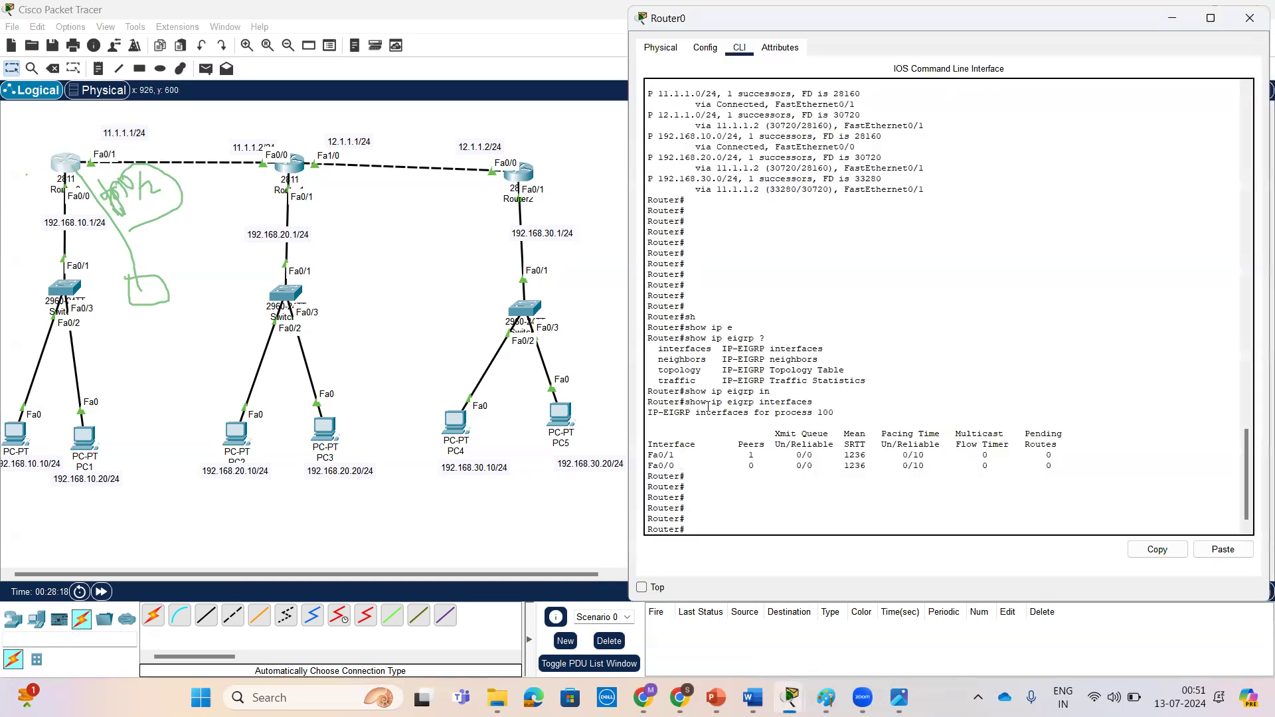
drag(821, 399, 643, 403)
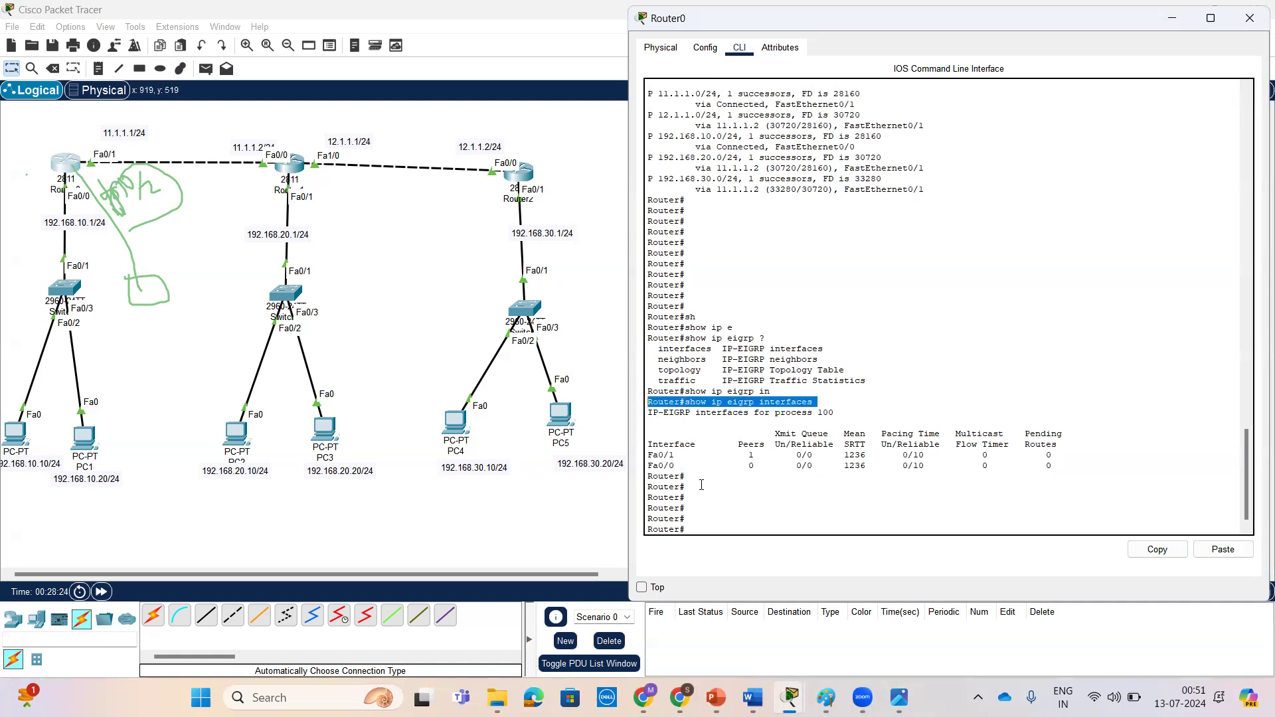
drag(693, 467, 650, 457)
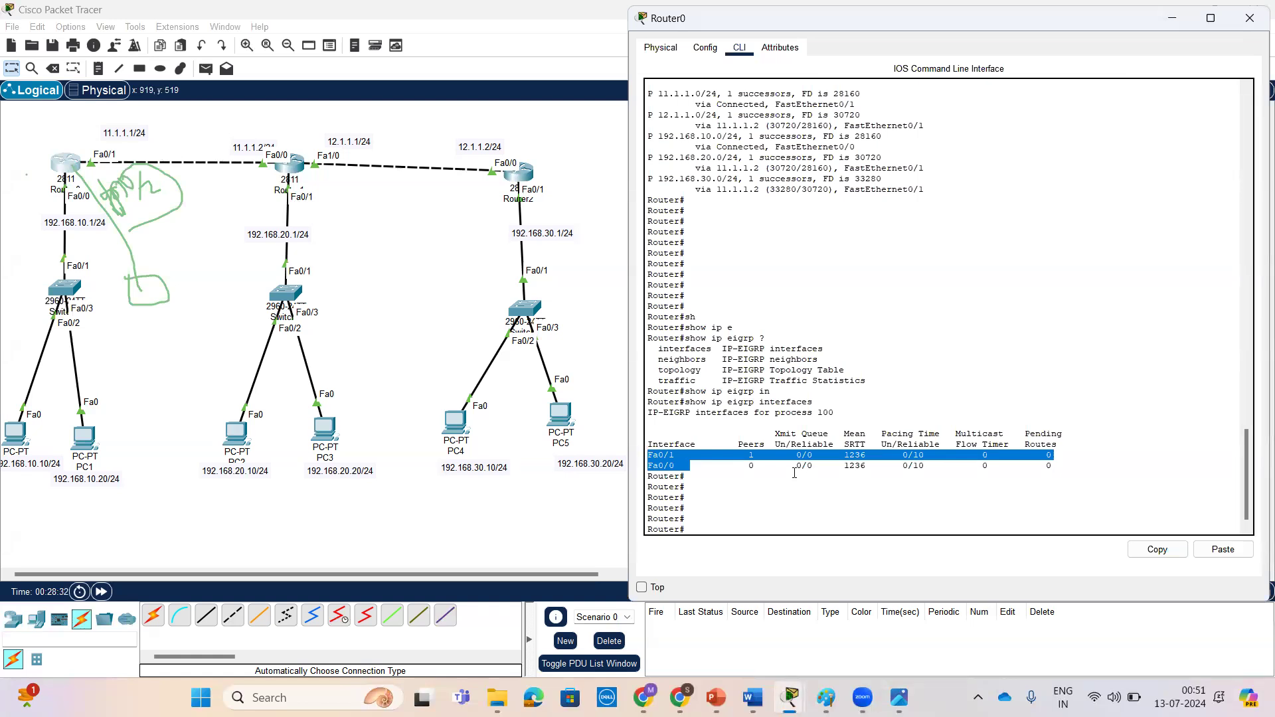
Step: Run show ip eigrp traffic on Router0 to display the EIGRP traffic statistics
click(1043, 497)
key(Return)
key(Return)
key(Return)
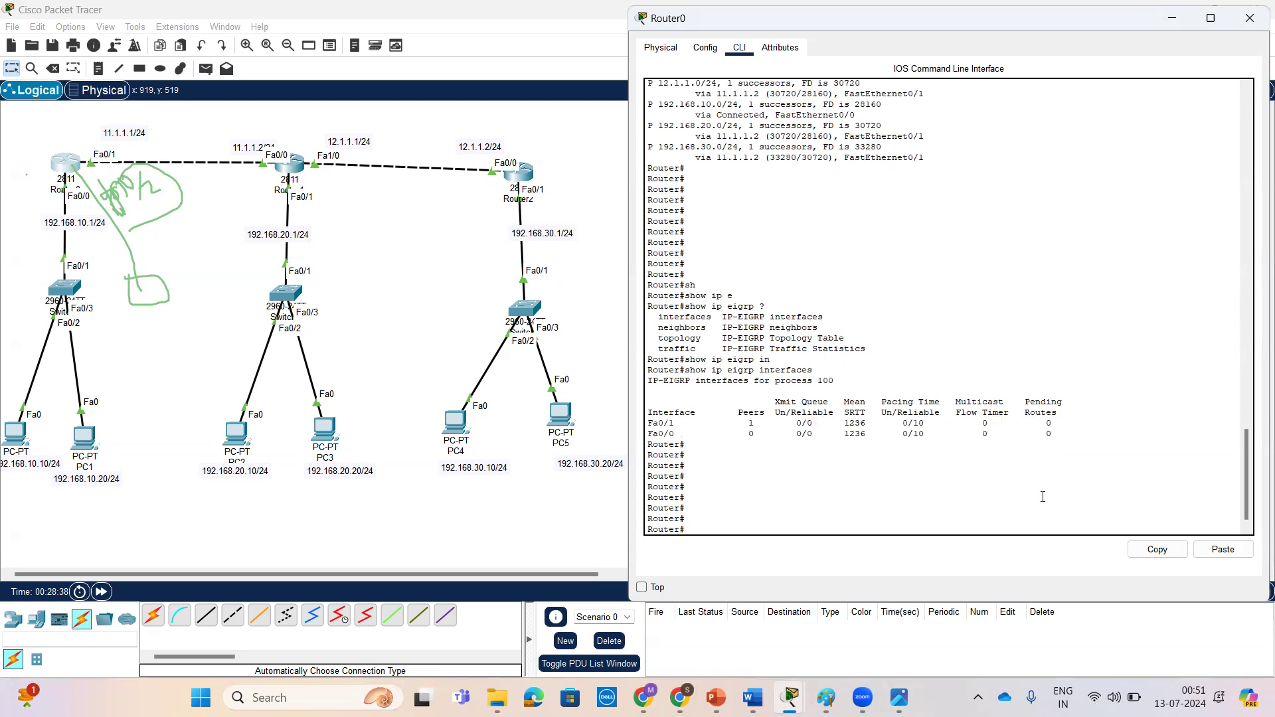
text(sh)
key(Tab)
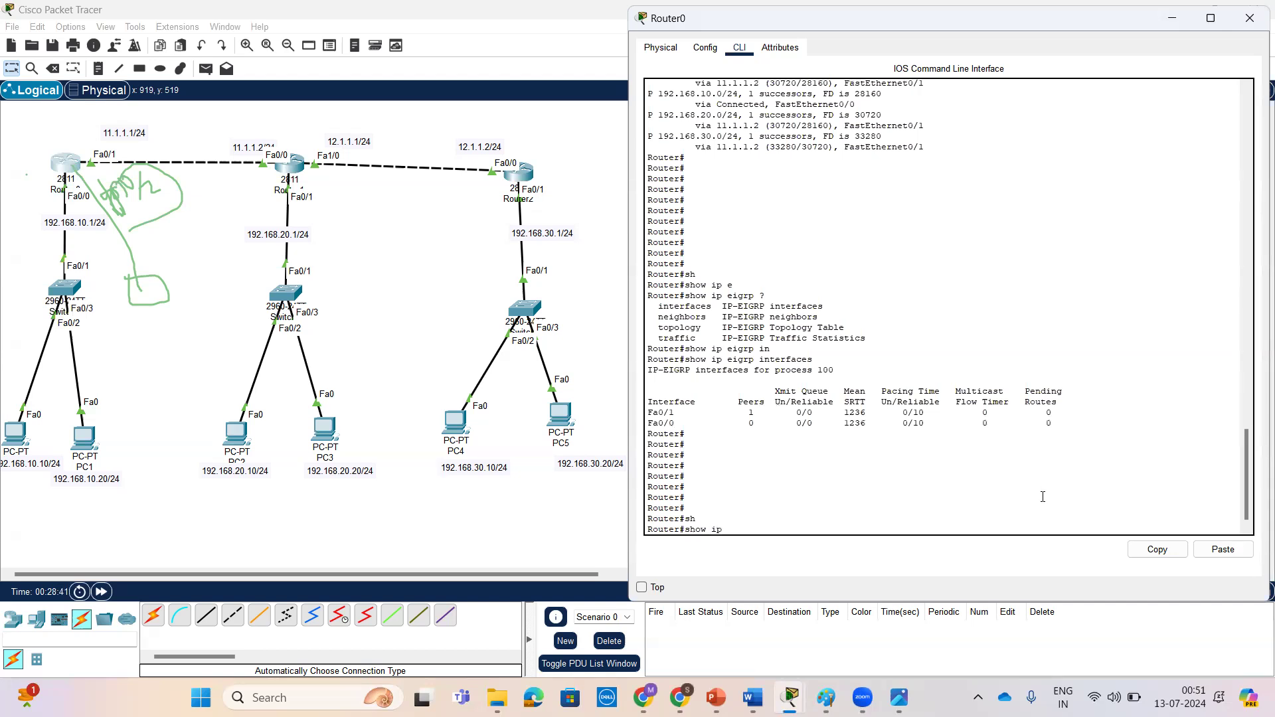
text(ip e)
key(Tab)
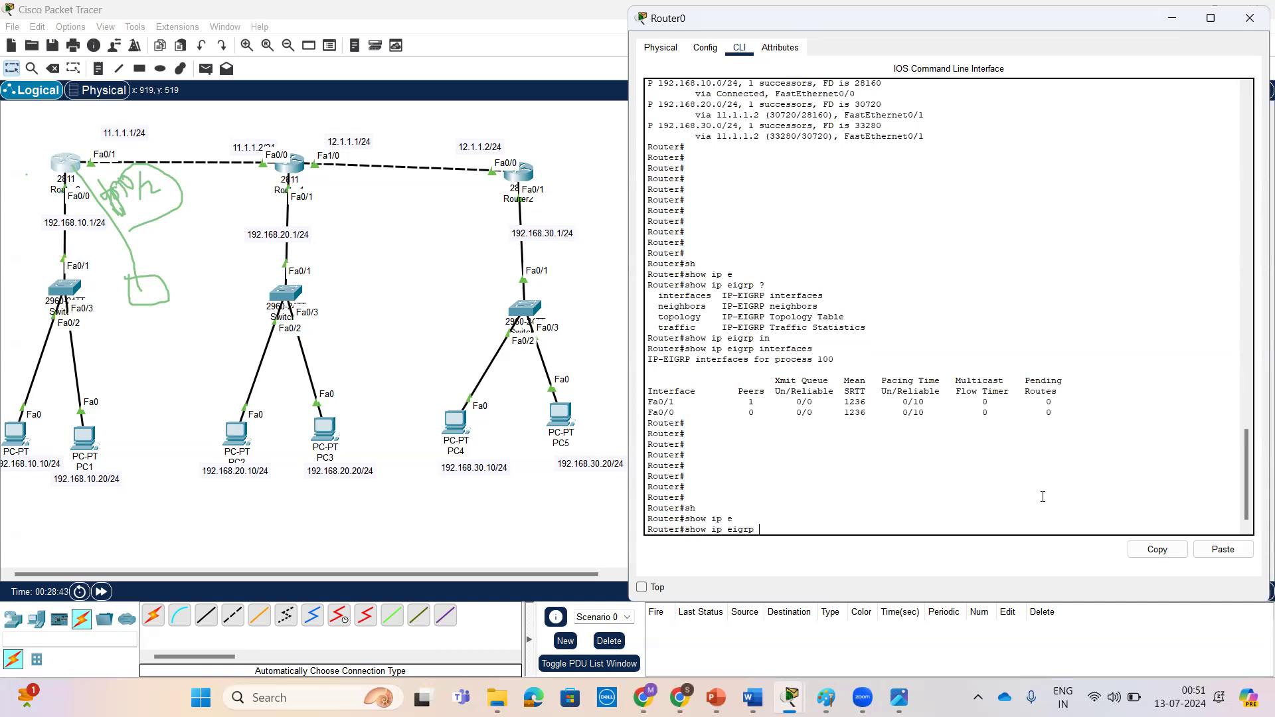
text(t)
key(Tab)
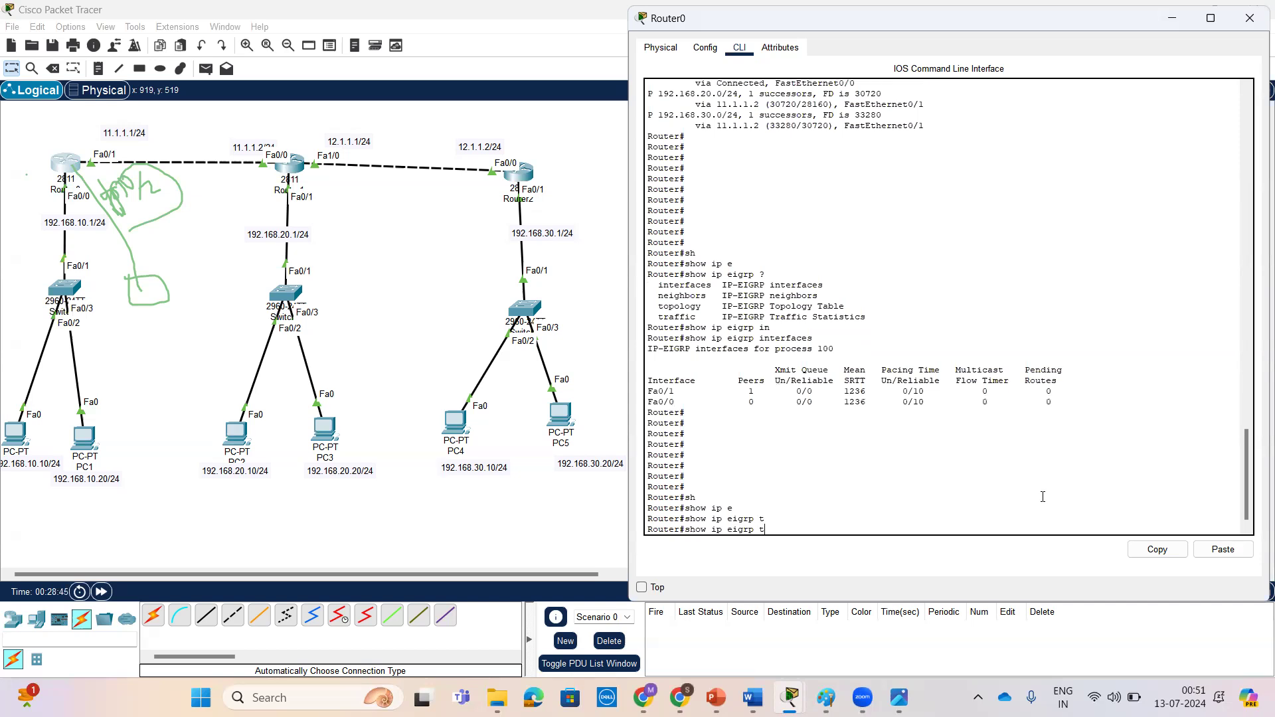
text(r)
key(Tab)
key(Return)
key(Return)
key(Return)
key(Return)
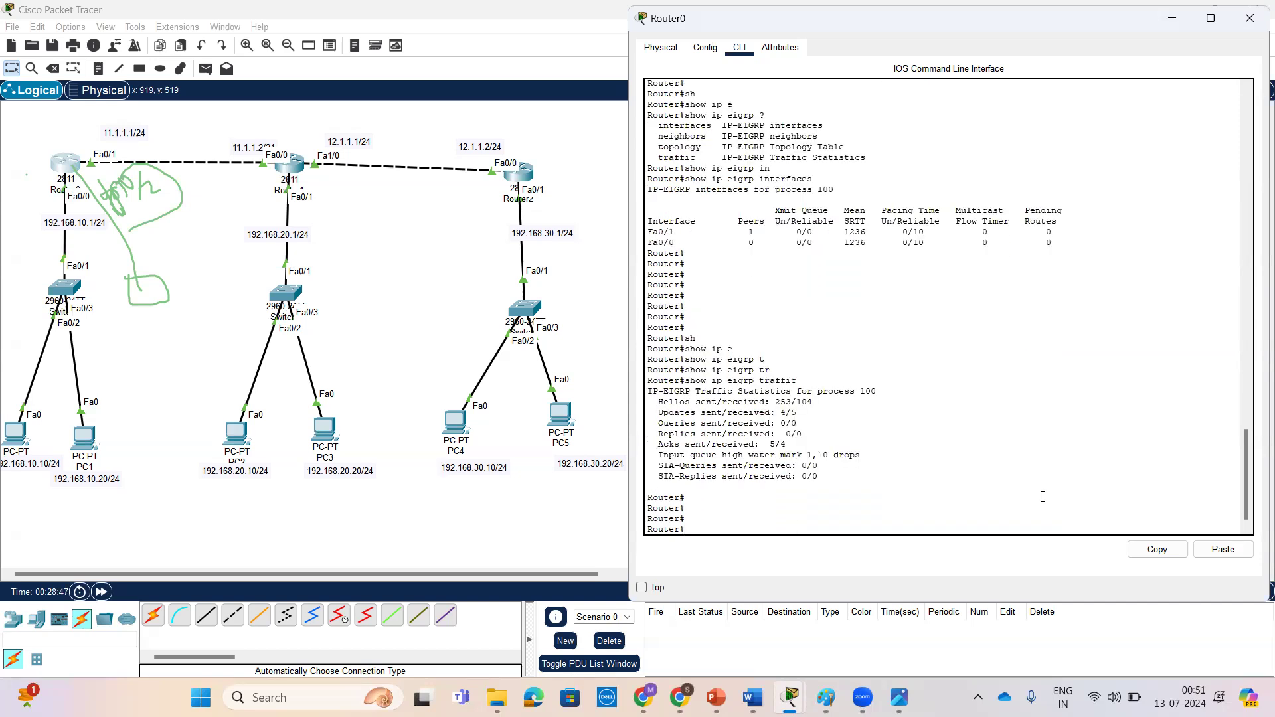
key(Return)
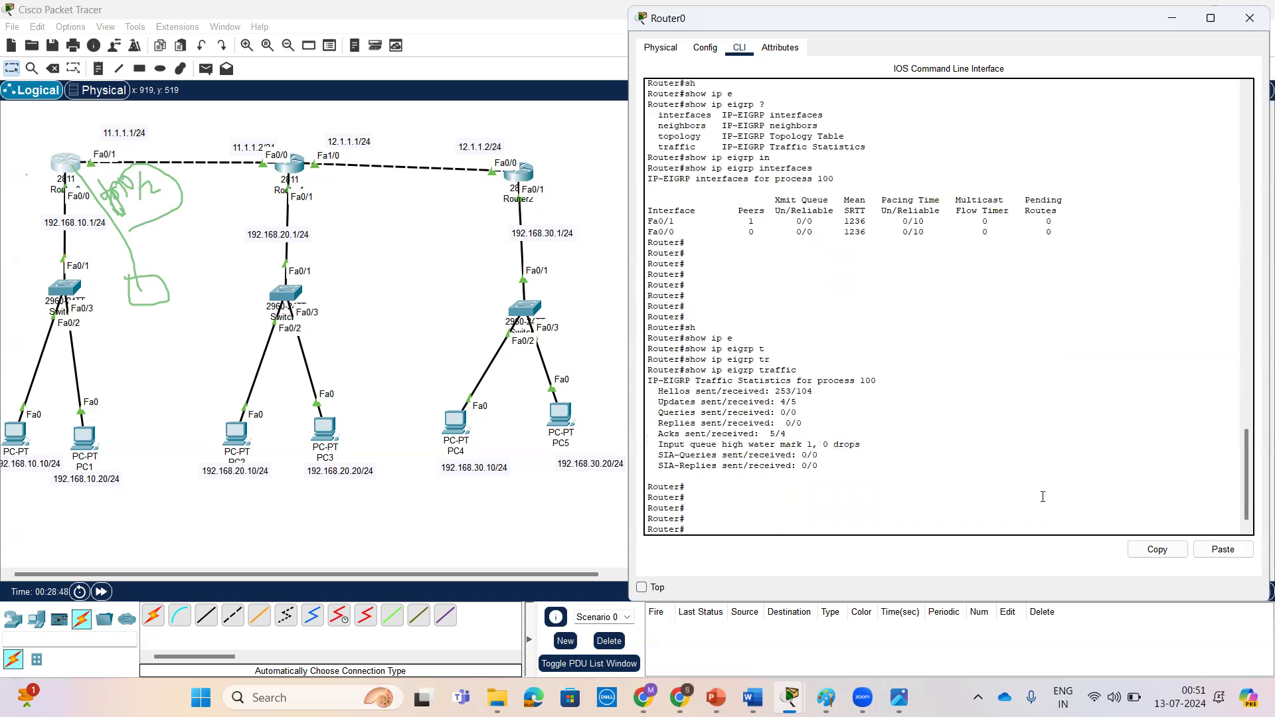
Step: Examine the hello, update, query, reply and ack counters in the EIGRP traffic statistics
mouse_move(657, 391)
mouse_down()
mouse_move(708, 394)
mouse_move(693, 403)
mouse_move(723, 434)
mouse_move(787, 434)
mouse_move(646, 391)
mouse_up()
click(793, 433)
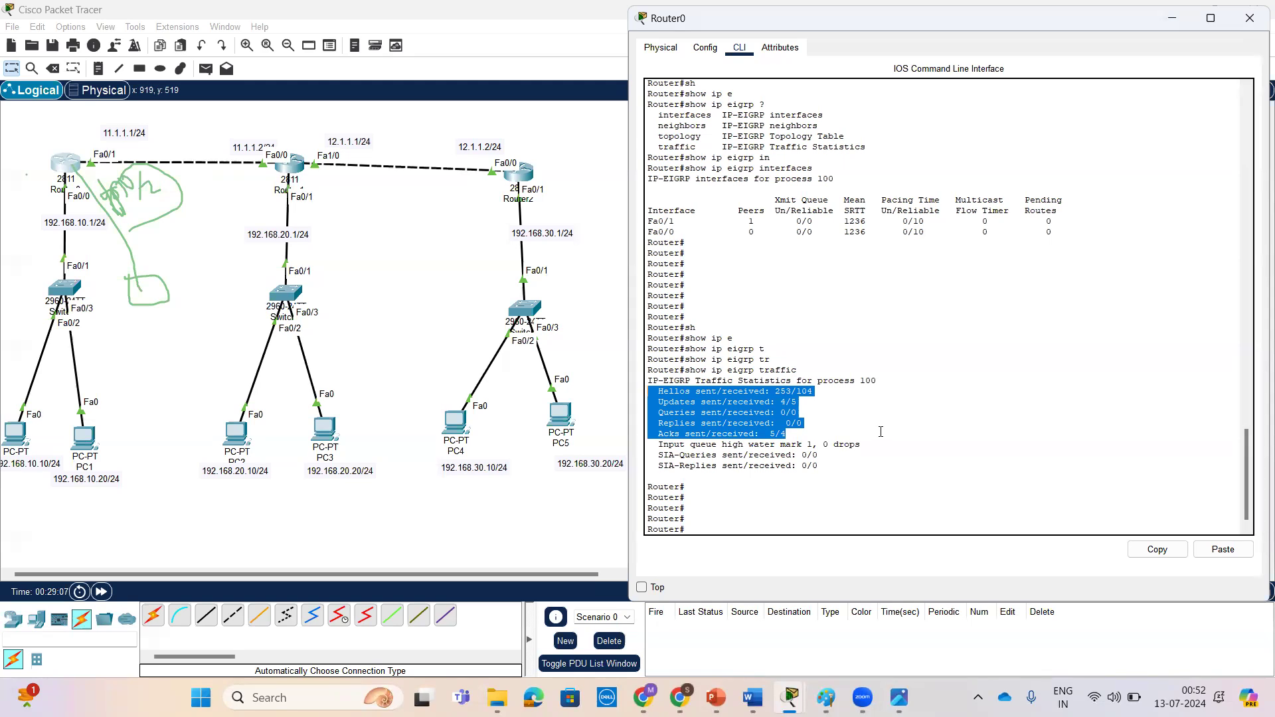
drag(798, 370, 679, 370)
click(910, 469)
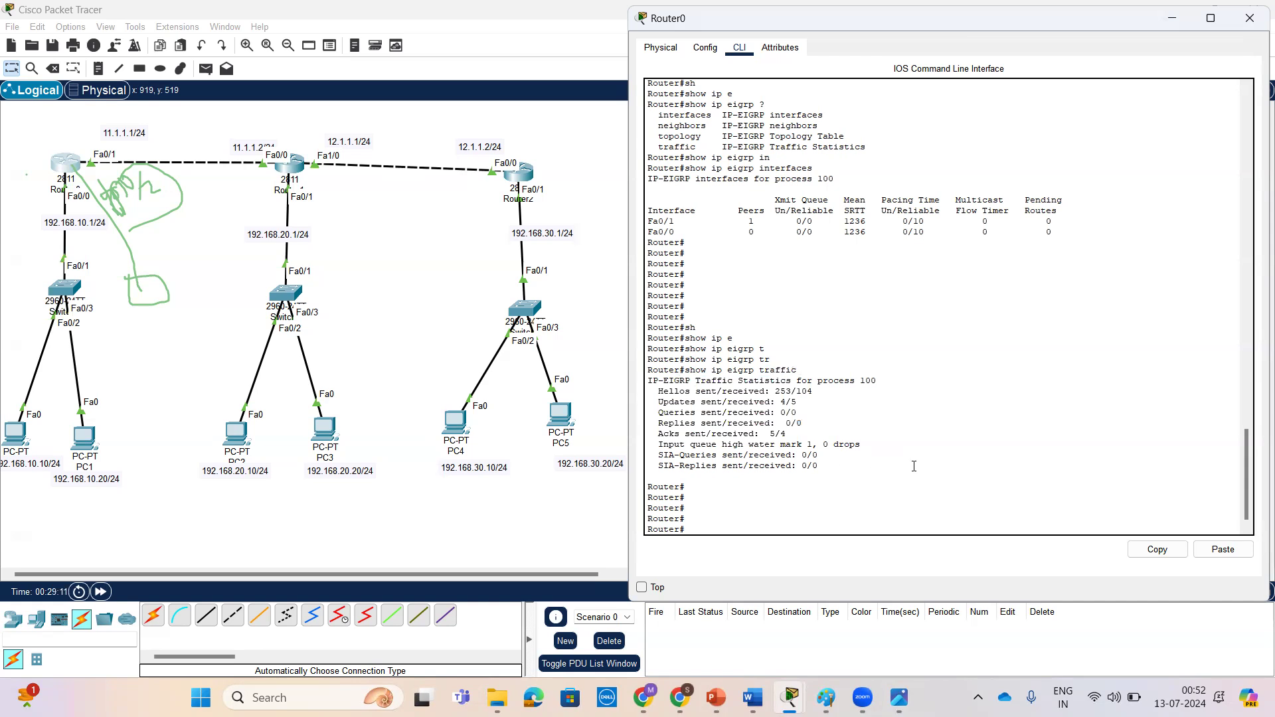
key(Return)
key(Return)
key(Return)
drag(816, 401, 647, 360)
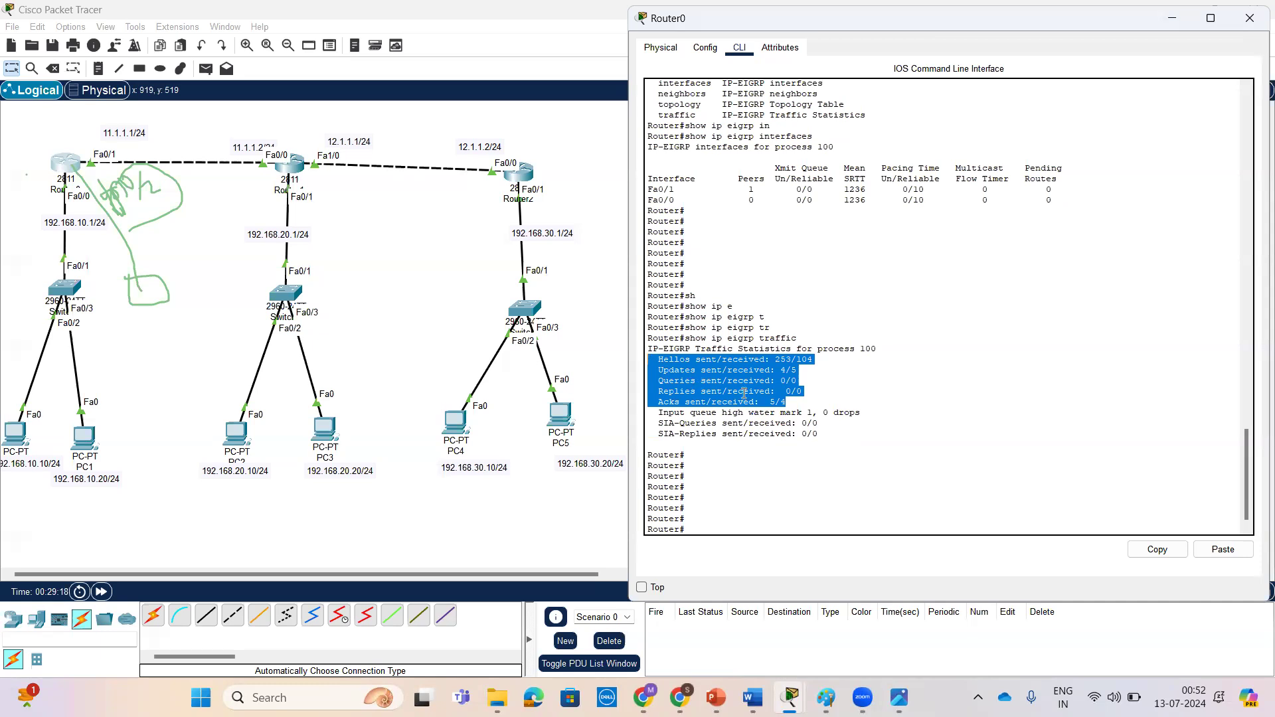
click(972, 373)
drag(770, 327, 800, 339)
click(998, 462)
Step: Run show ip route on Router0 to display its routing table
key(Return)
key(Return)
key(Return)
key(Return)
key(Return)
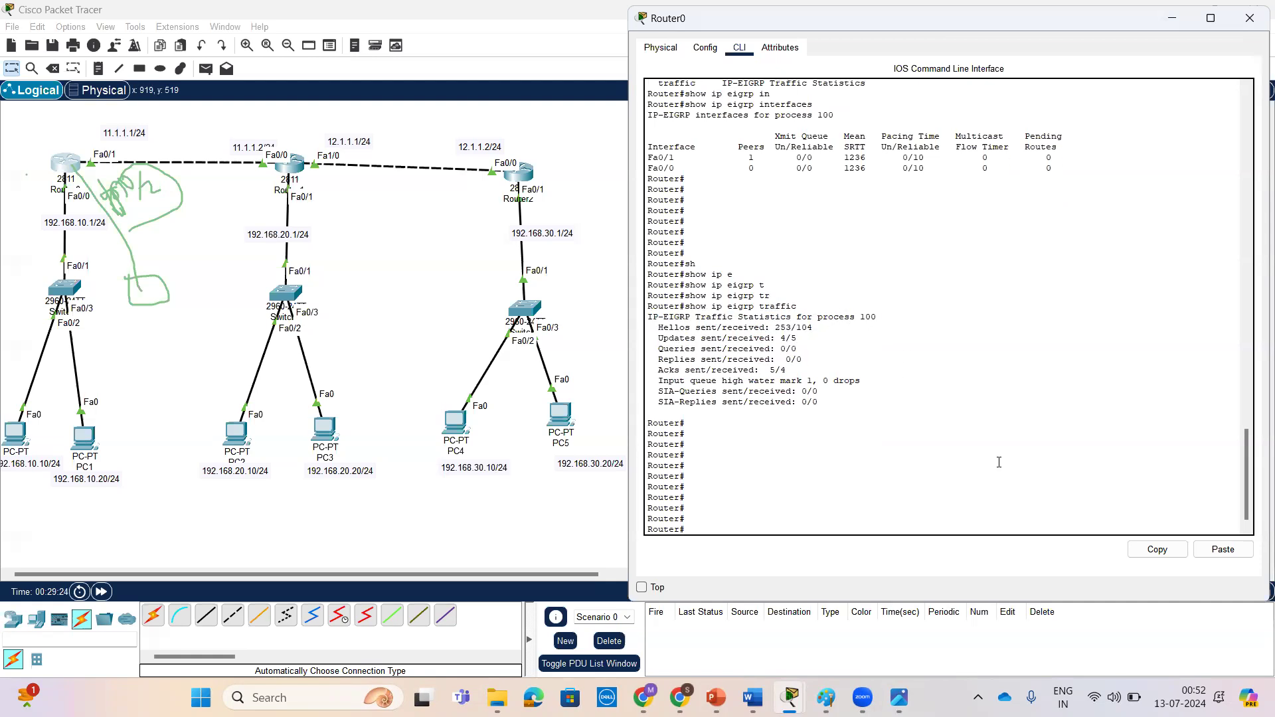
text(sh)
key(Tab)
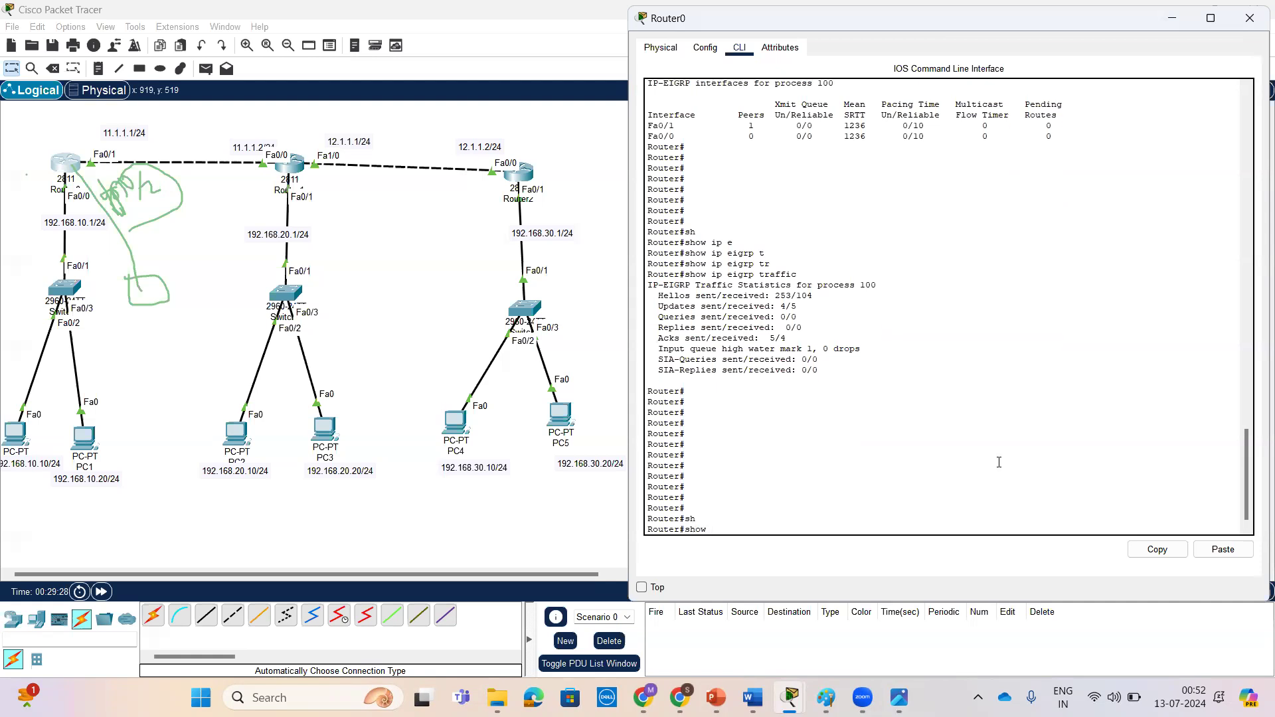
text(ip rou)
key(Tab)
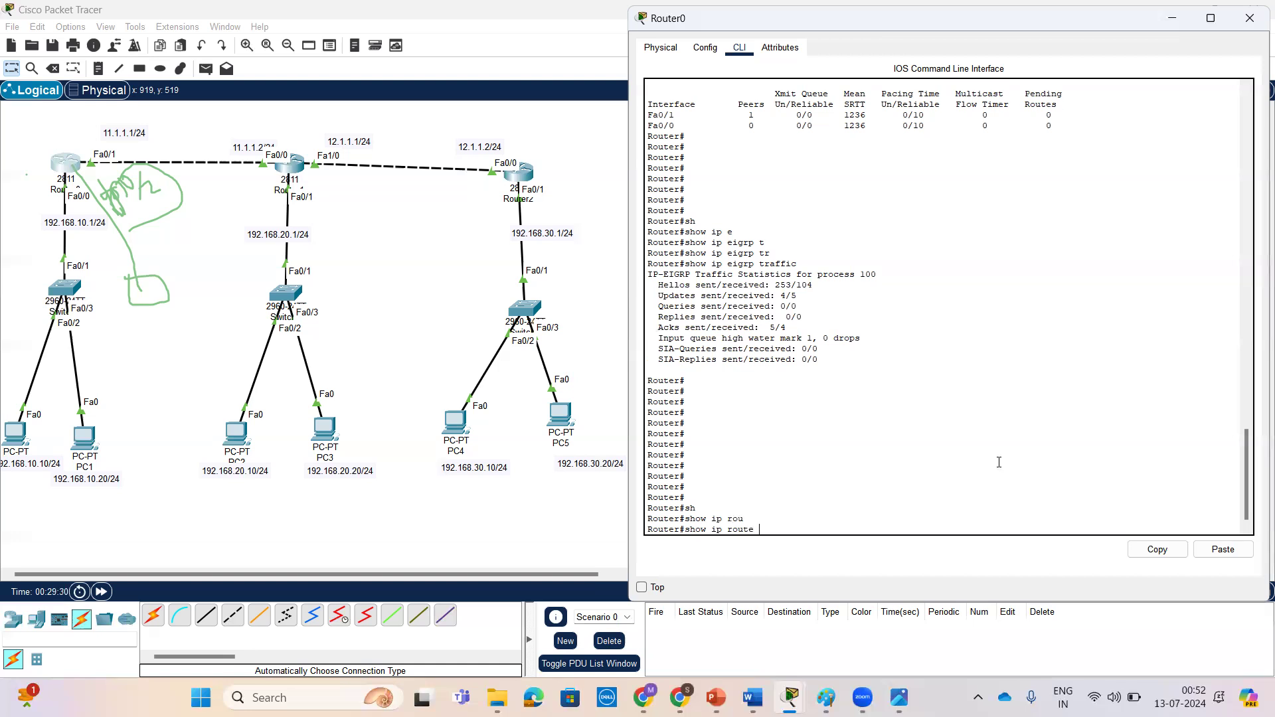
key(Return)
key(Return)
key(Return)
key(Return)
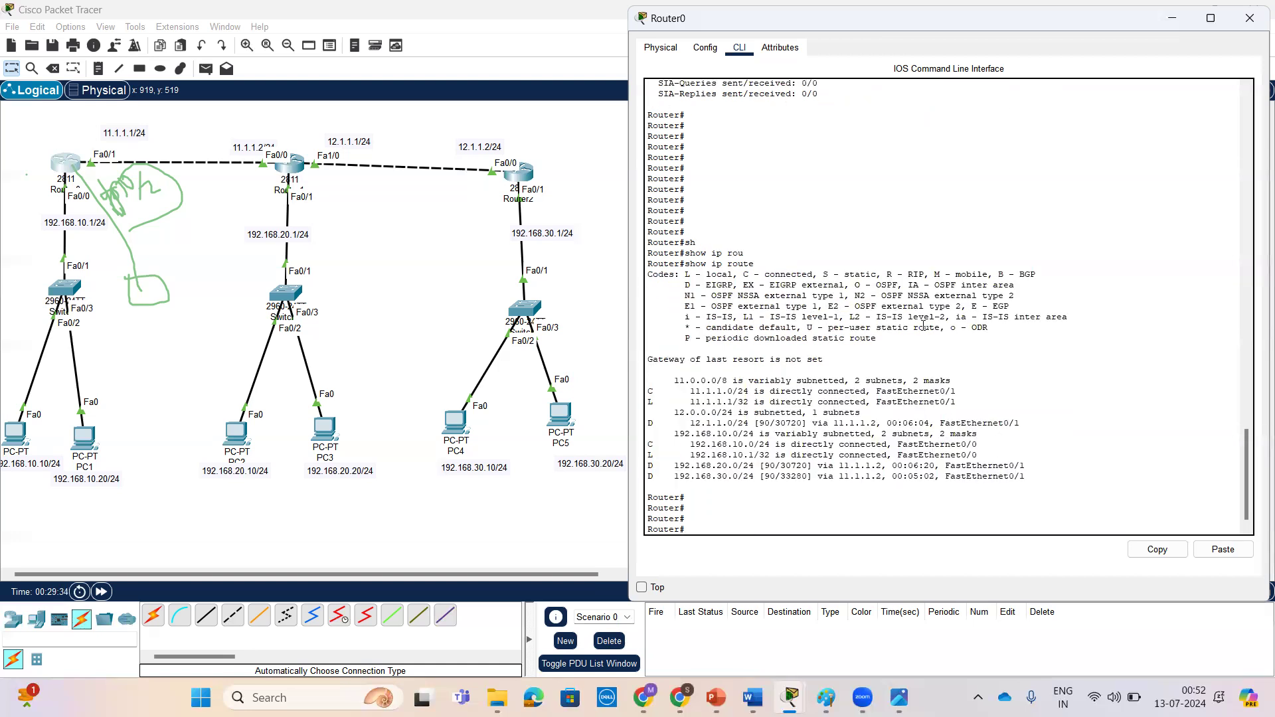
Step: Examine the D and EX code meanings in the routing table legend and the D route for 12.1.1.0/24
drag(659, 422, 647, 423)
drag(680, 284, 845, 285)
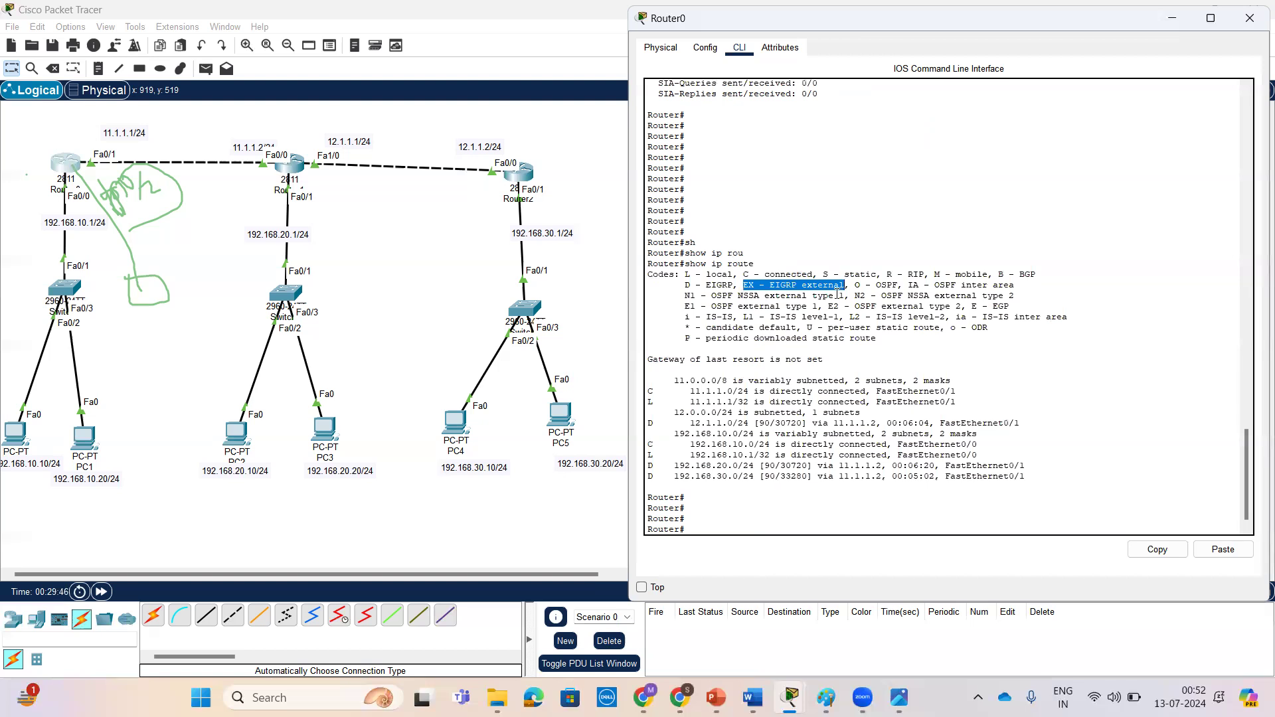
drag(656, 473, 650, 466)
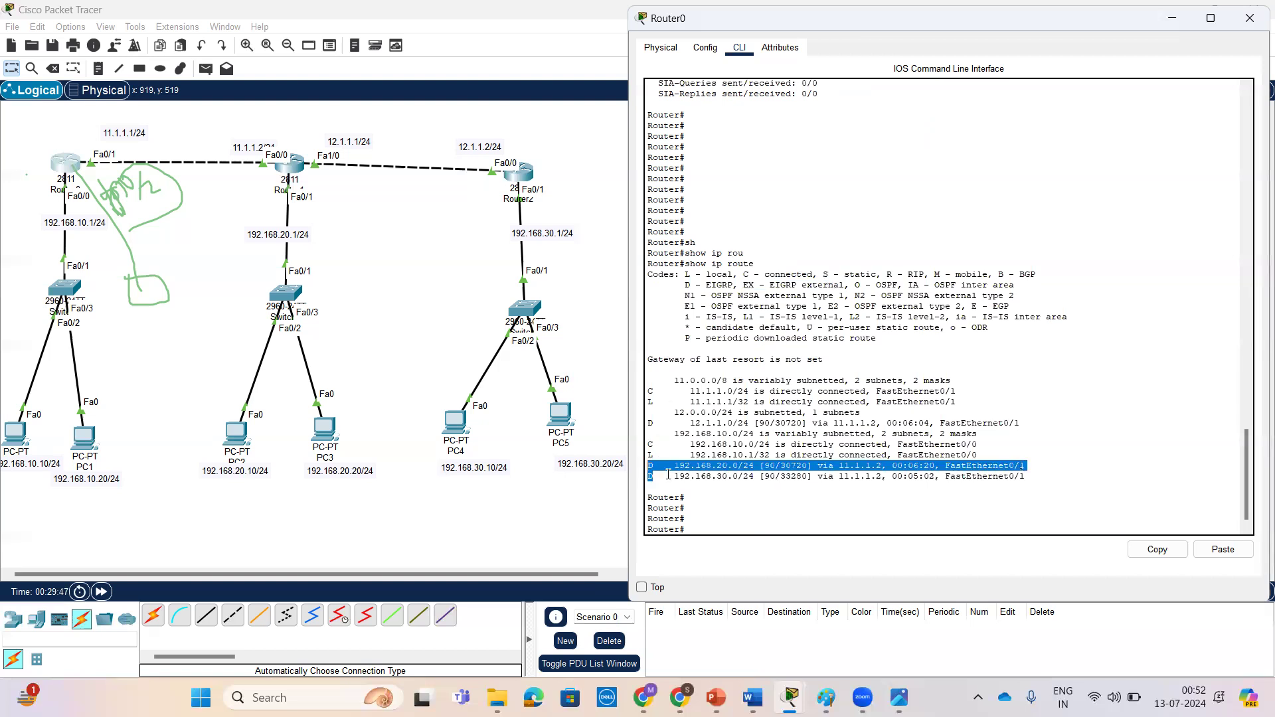
click(673, 437)
drag(647, 422, 739, 420)
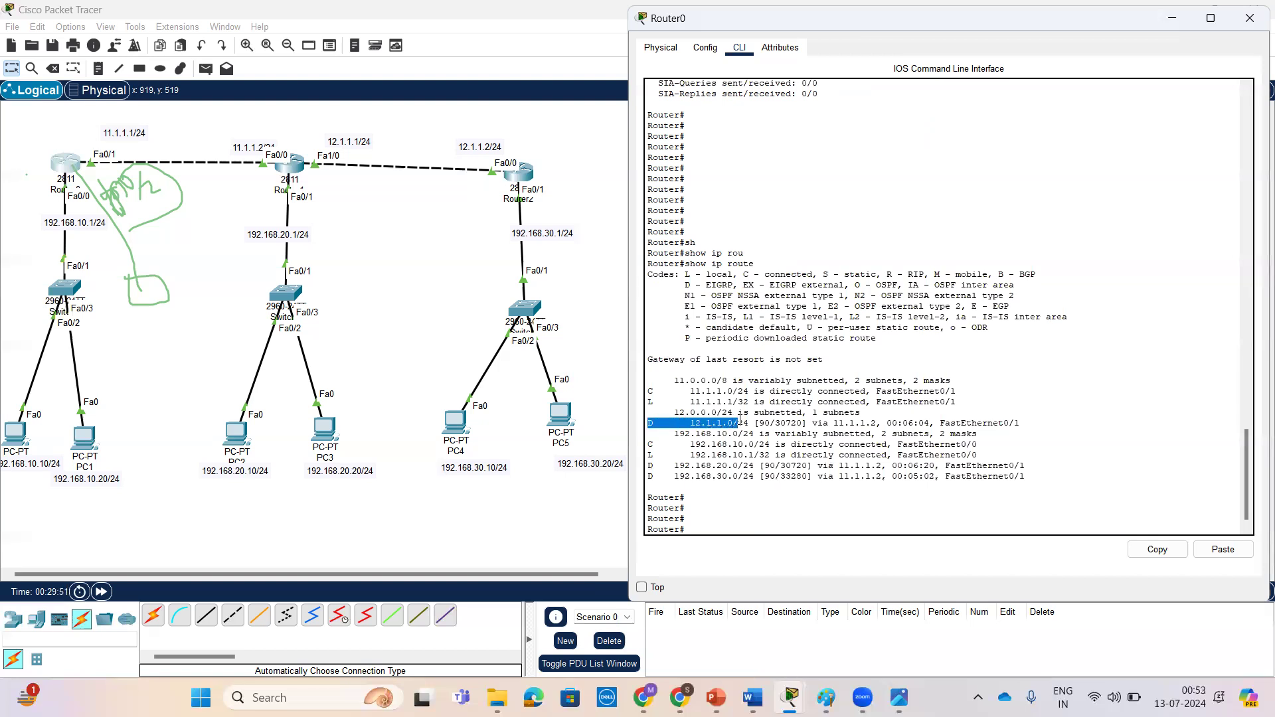
click(716, 460)
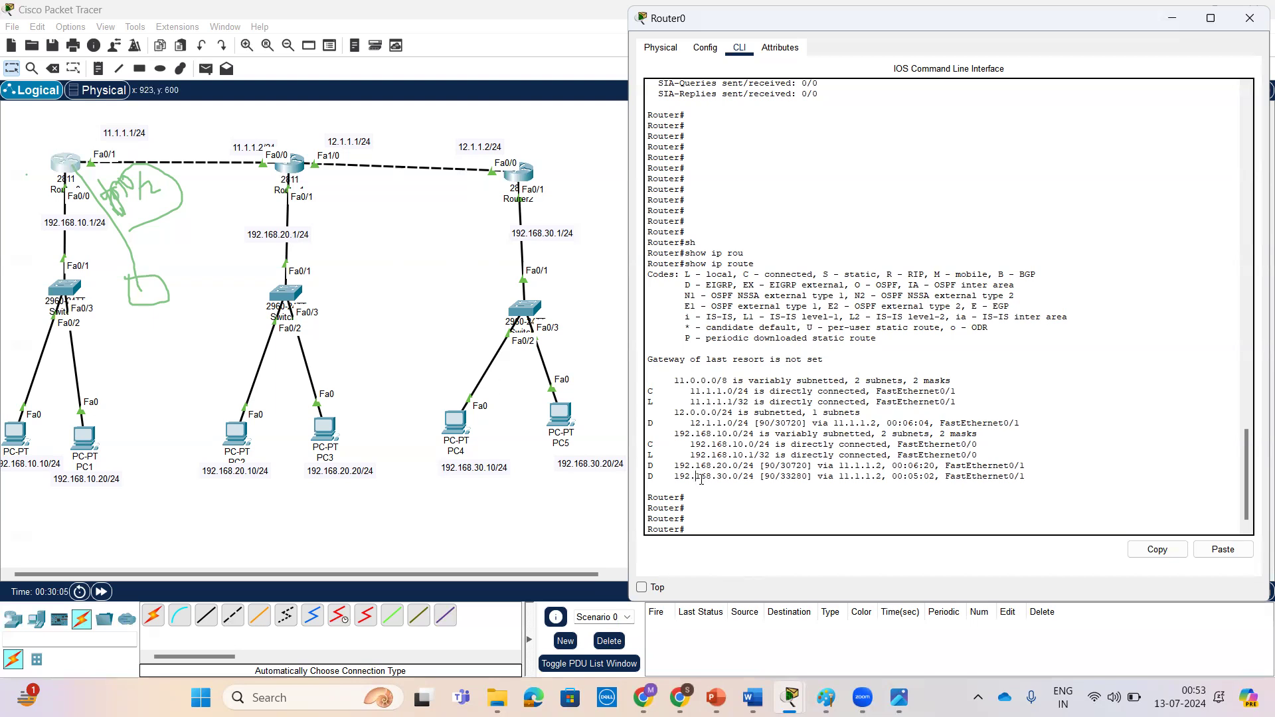
Step: Examine the D routes for 192.168.20.0/24 and 192.168.30.0/24 and match next hop 11.1.1.2 to its label in the topology
drag(650, 466, 1032, 477)
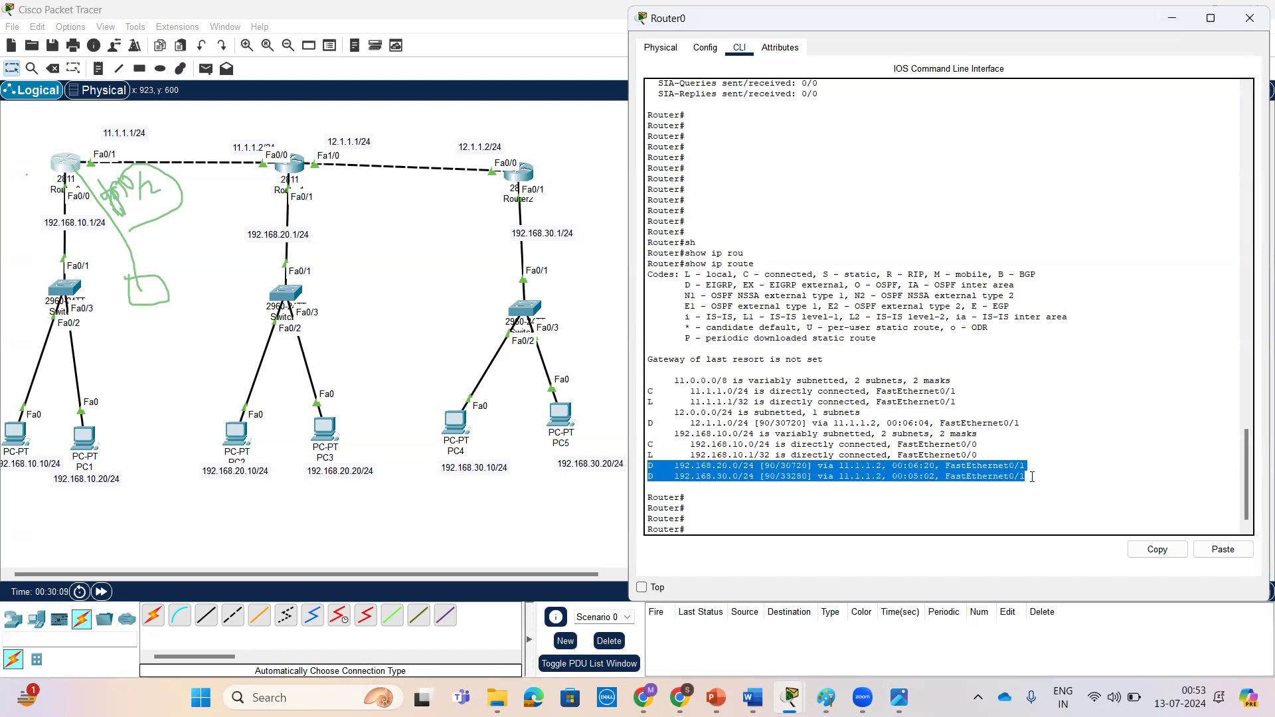
click(839, 467)
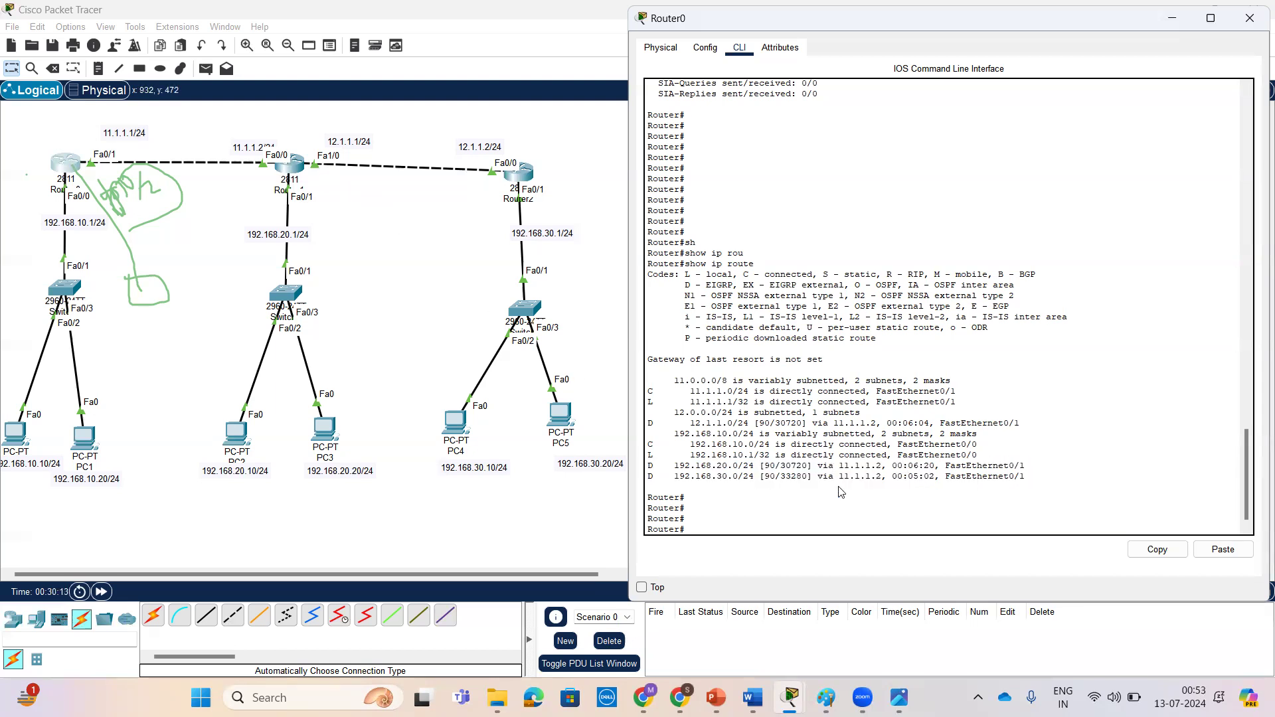
drag(840, 466, 882, 467)
drag(241, 149, 240, 141)
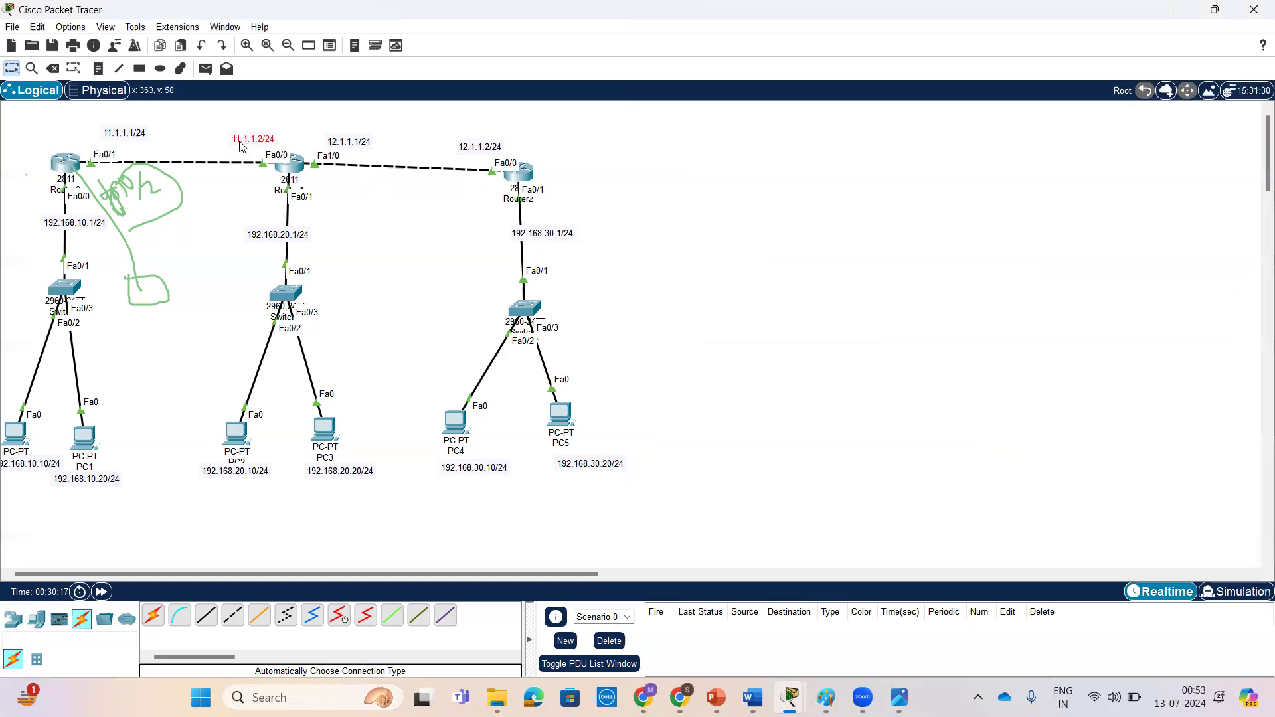
click(69, 163)
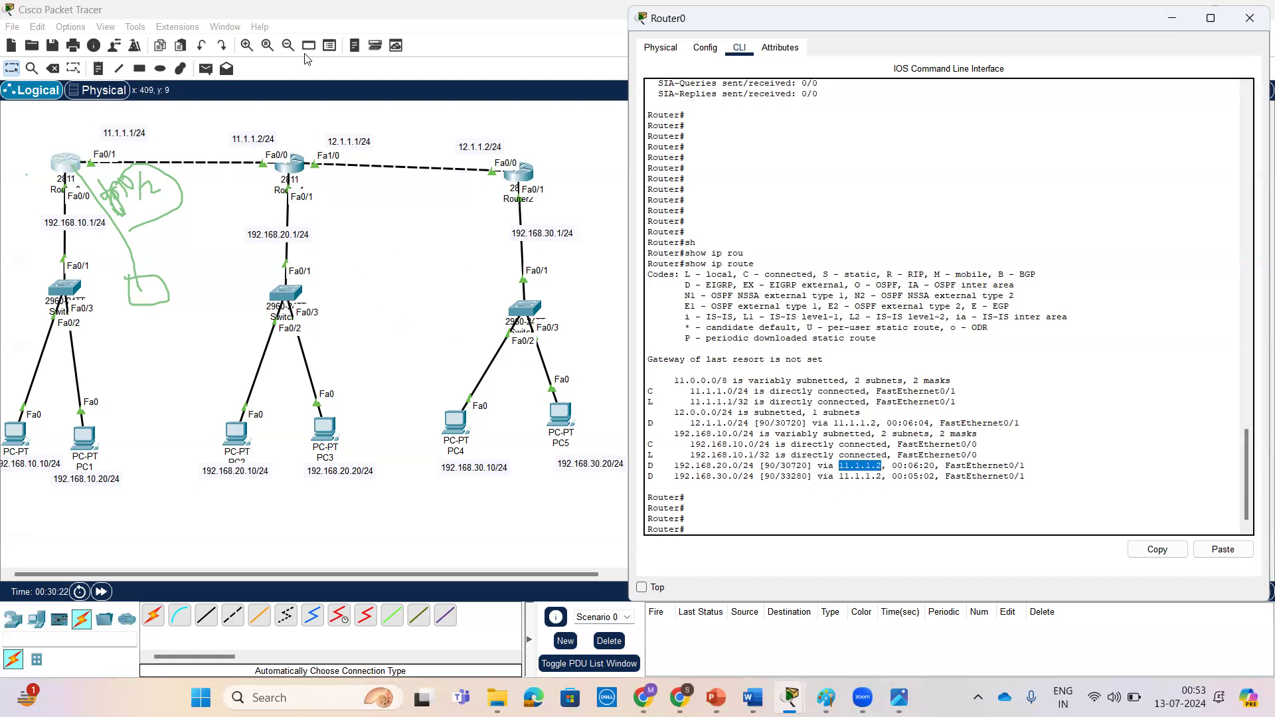
click(555, 240)
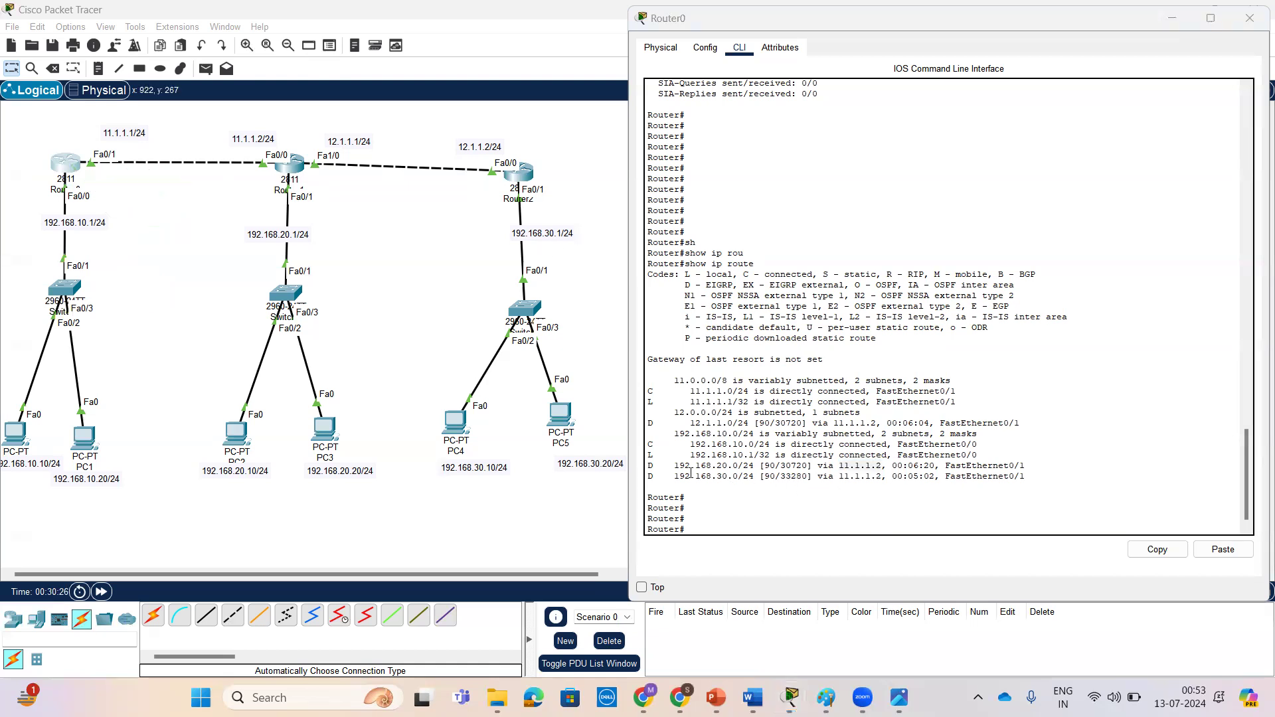
Step: Examine the destination networks 192.168.20.0/24 and 192.168.30.0/24 in Router0's D routes against the topology
drag(675, 465, 747, 464)
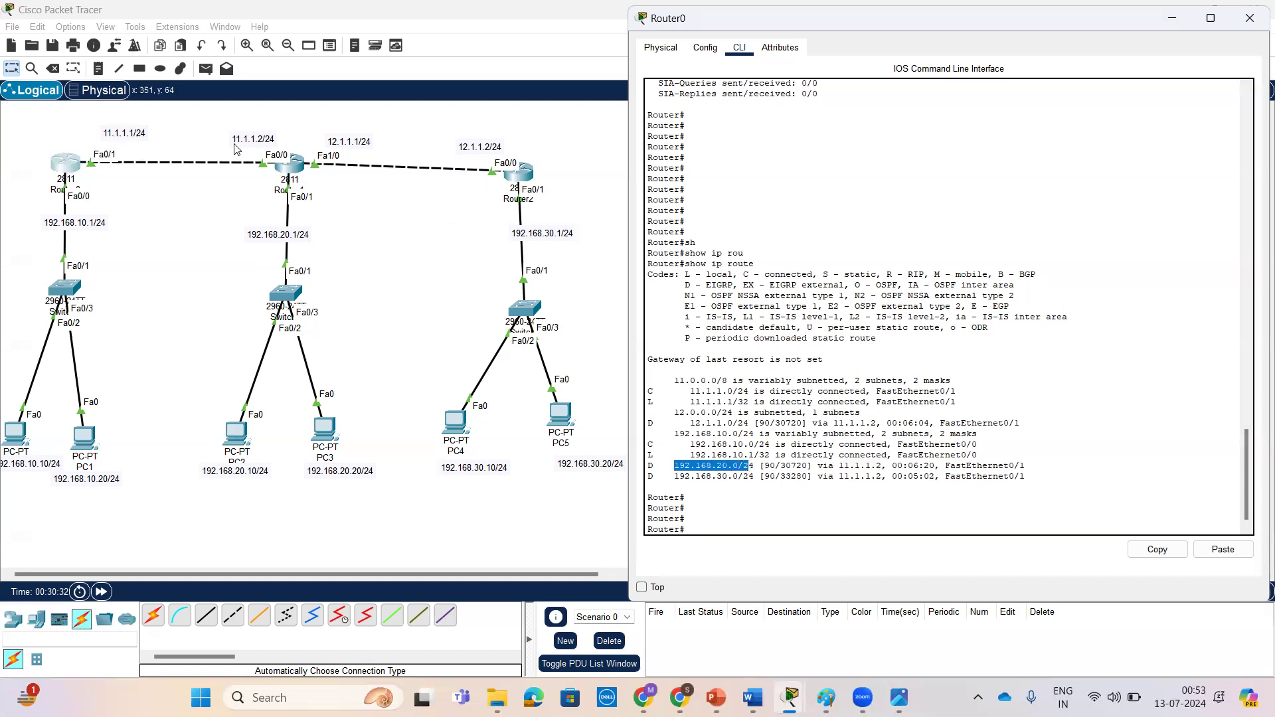
drag(674, 476, 755, 478)
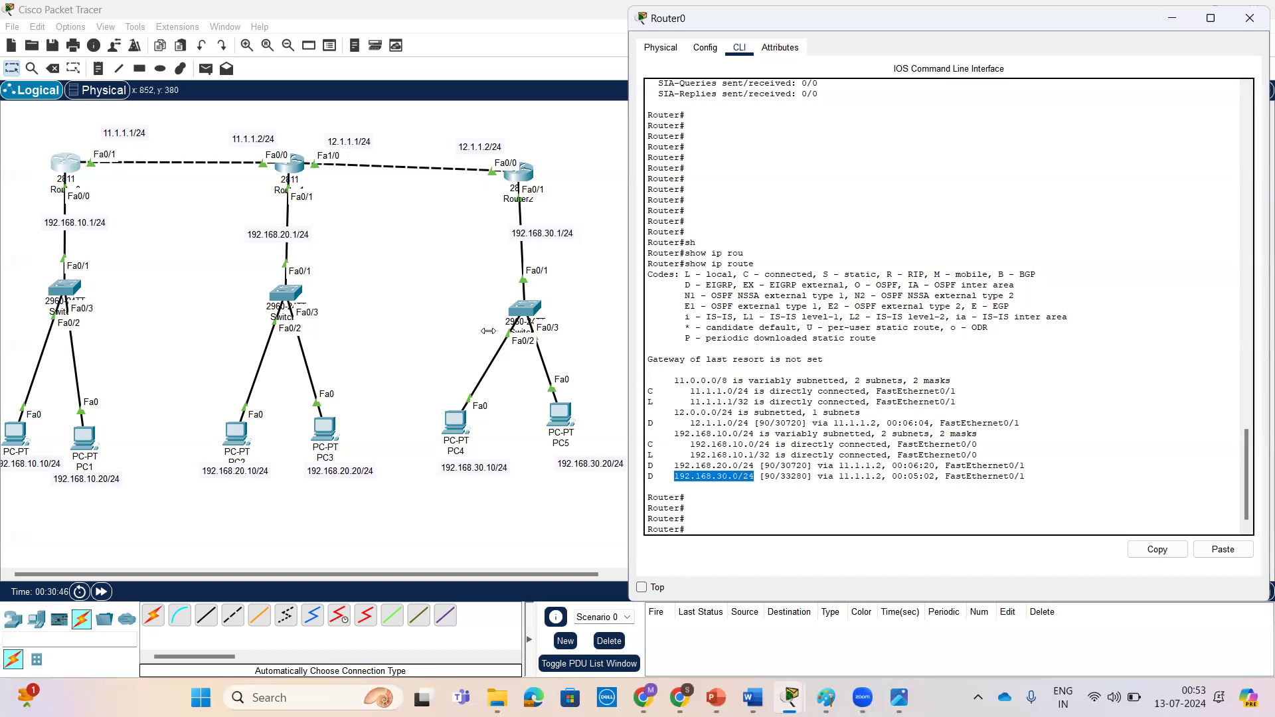
Step: Move Router1 above the other routers and link Router0 directly to Router2 with an automatically chosen connection type
drag(296, 170, 289, 113)
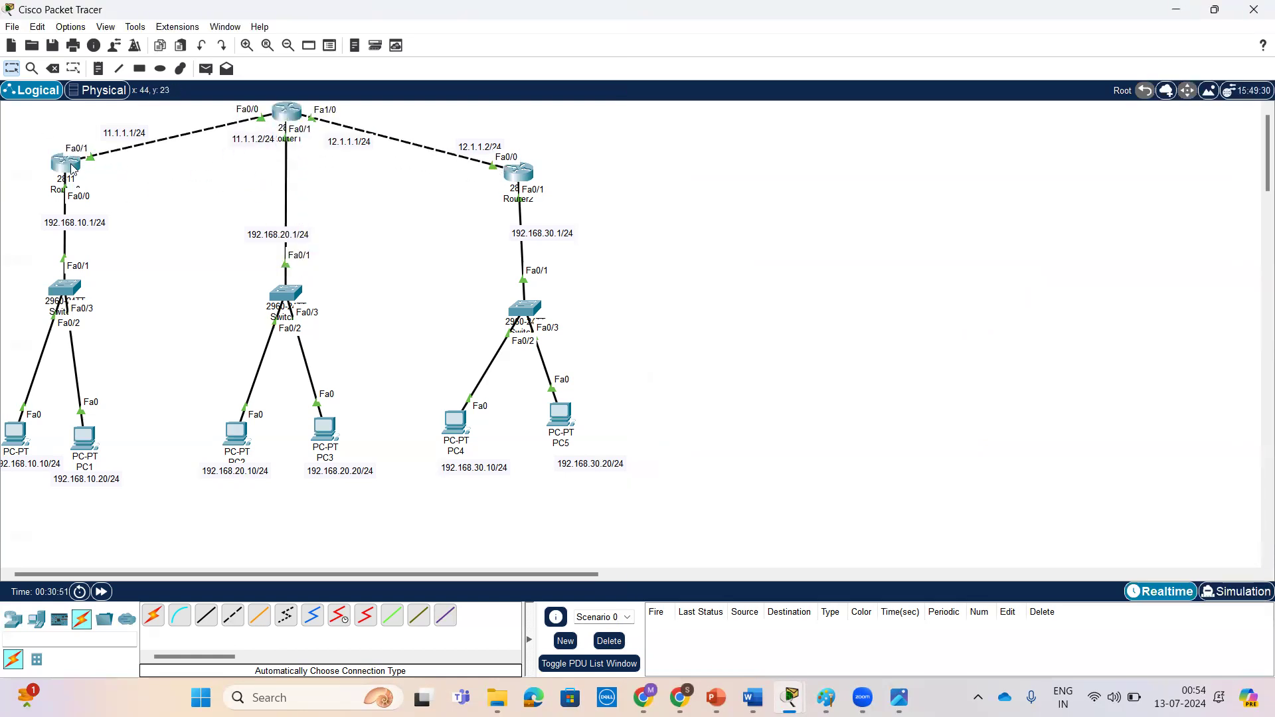
click(153, 615)
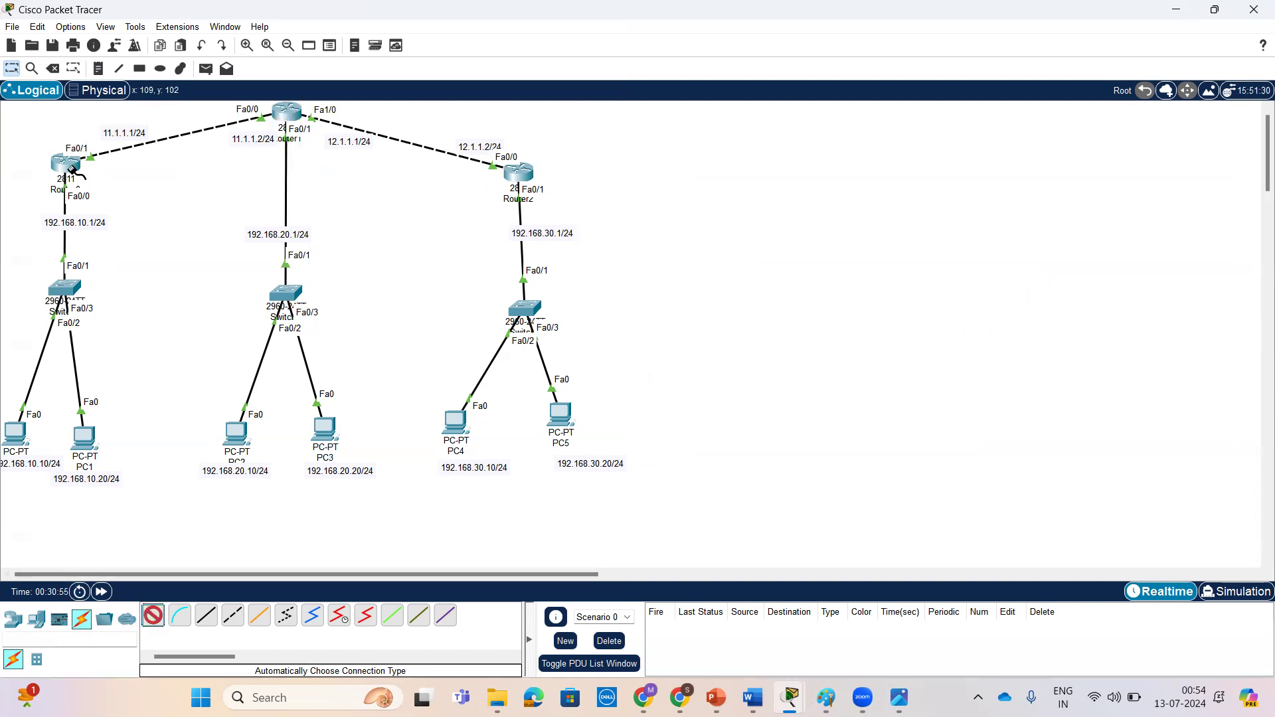
click(153, 616)
click(153, 615)
click(66, 167)
click(519, 174)
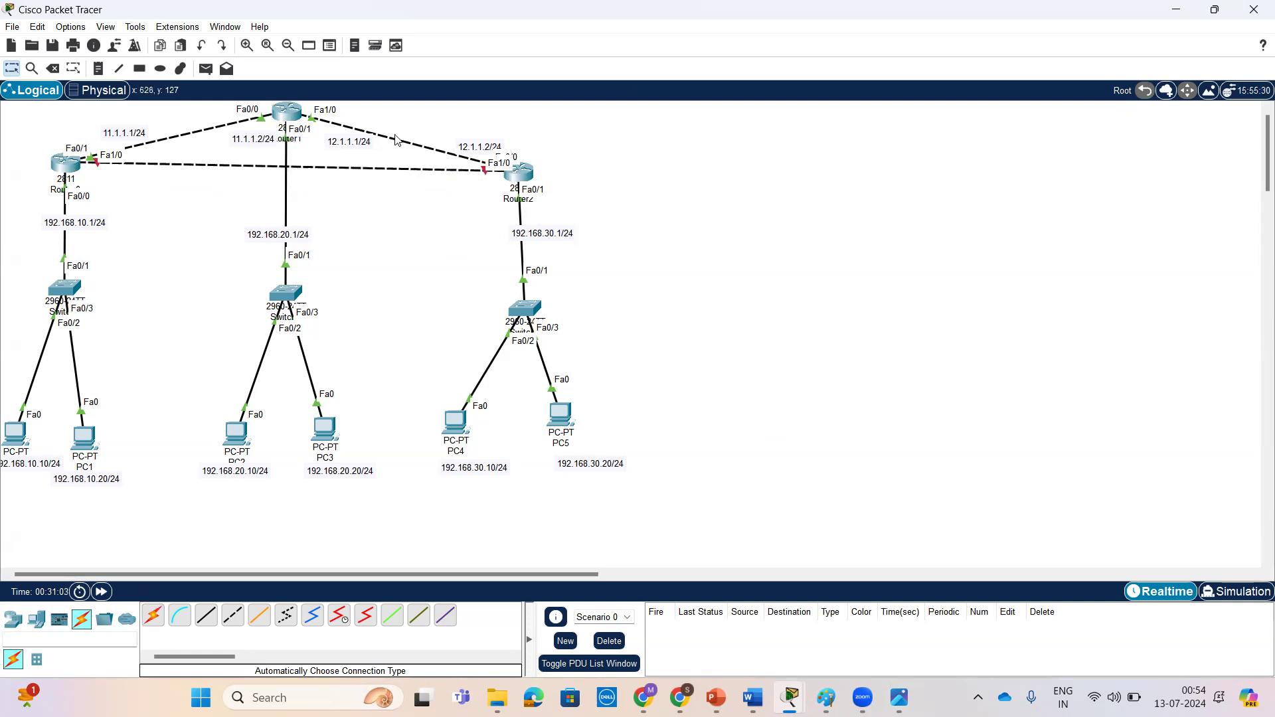
Step: Reposition the 12.1.1.1/24 and 11.1.1.2/24 labels beside Router1's moved links
drag(346, 151, 348, 138)
drag(256, 143, 226, 126)
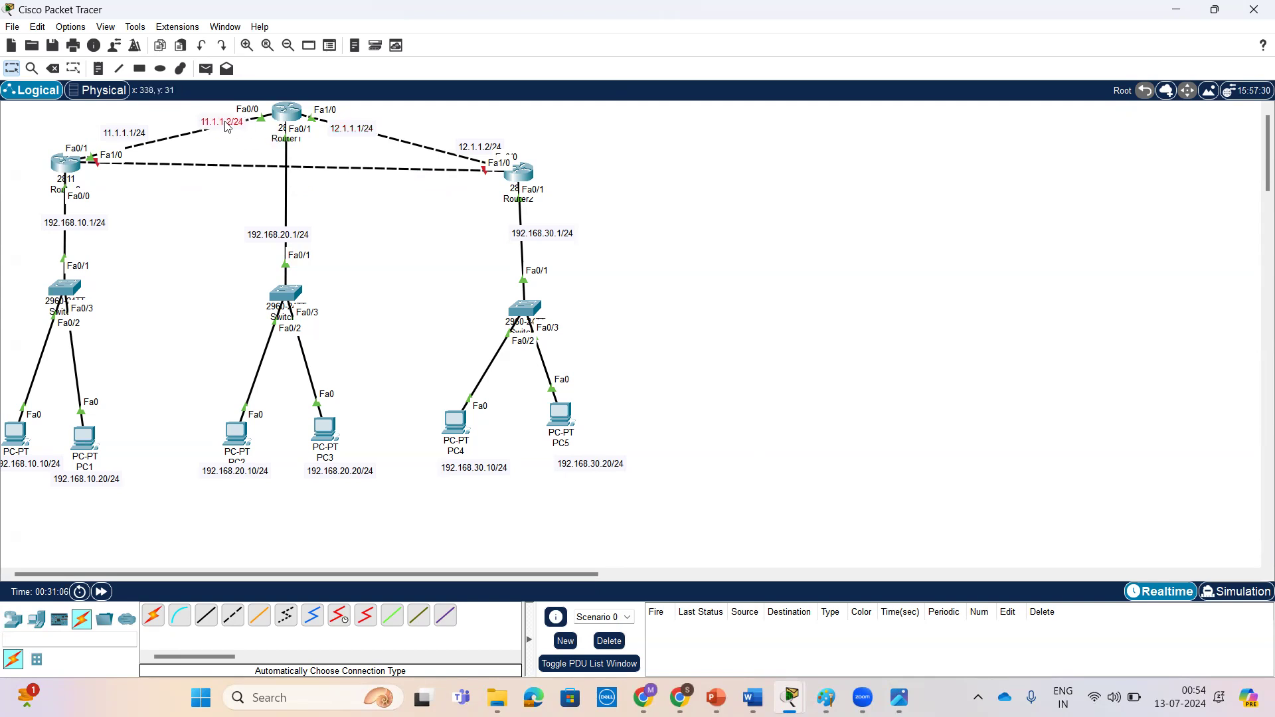
click(218, 194)
Step: Reopen Router0's CLI and examine the next hop of the 192.168.30.0/24 route
click(71, 170)
click(677, 476)
drag(677, 476, 745, 476)
drag(838, 476, 886, 476)
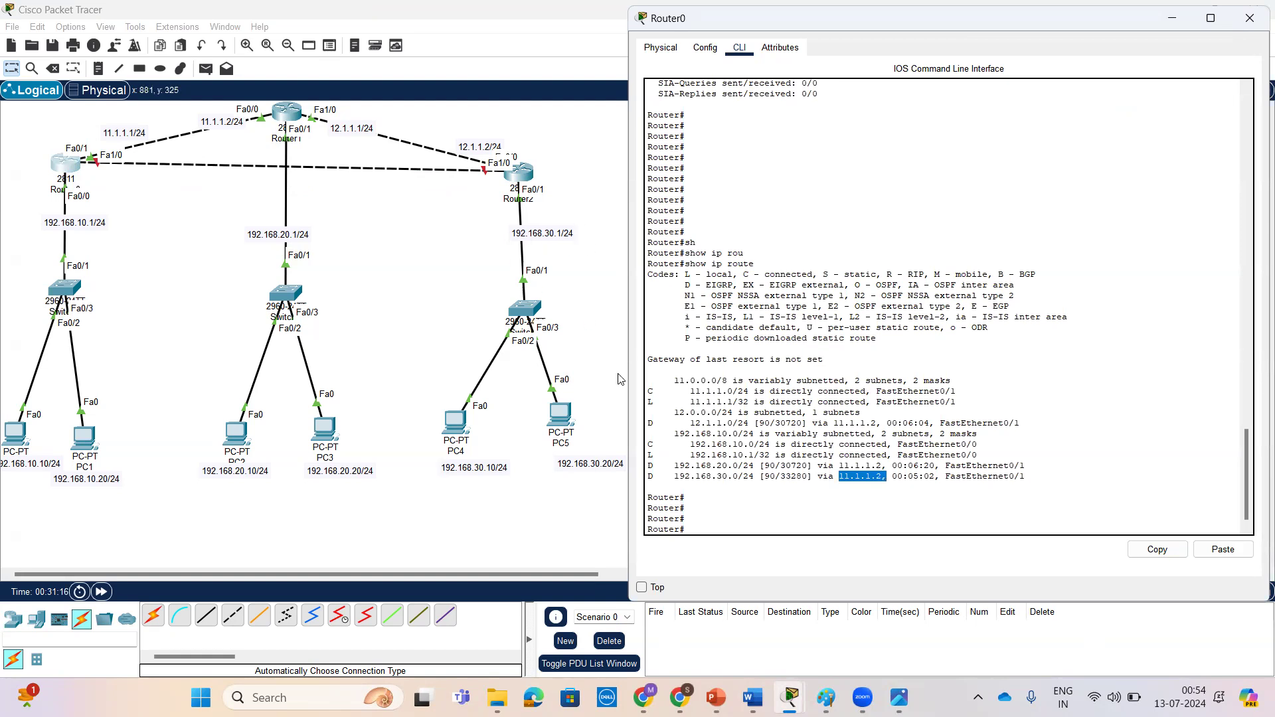
Step: Run show ip route eigrp on Router0 and examine the EIGRP-learned routes
click(882, 527)
key(Return)
key(Return)
key(Return)
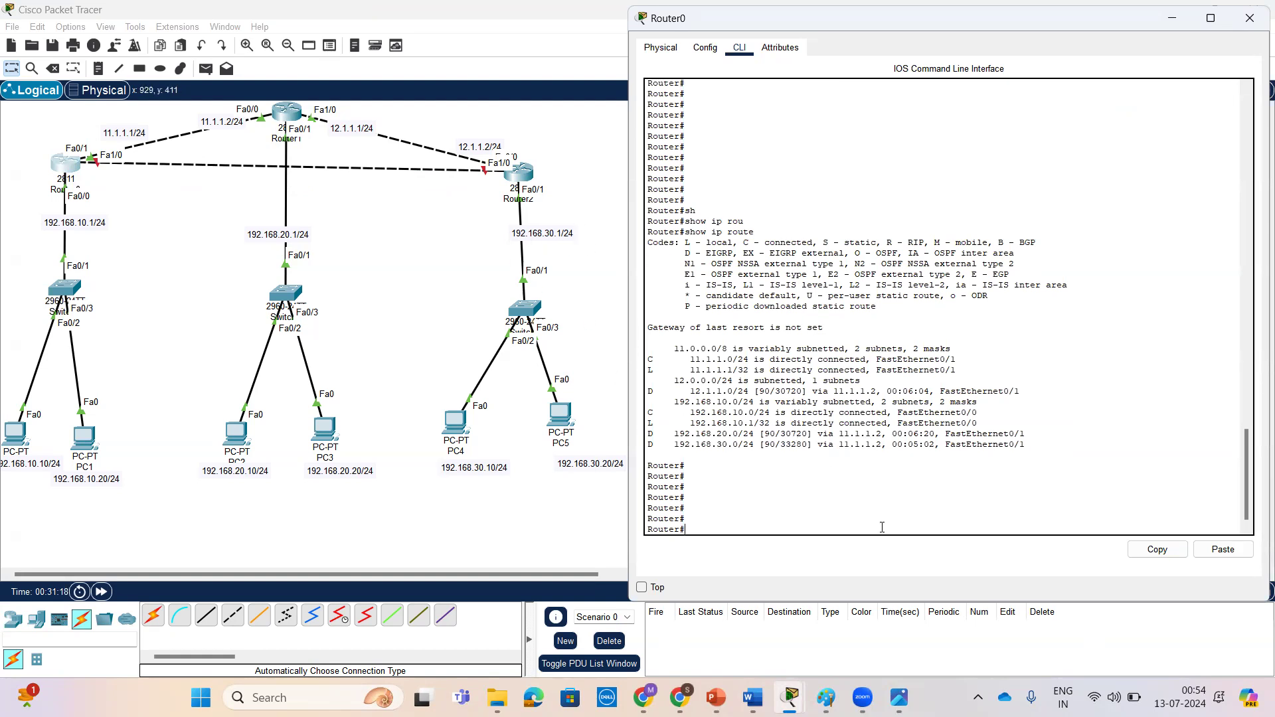
text(sh)
key(Tab)
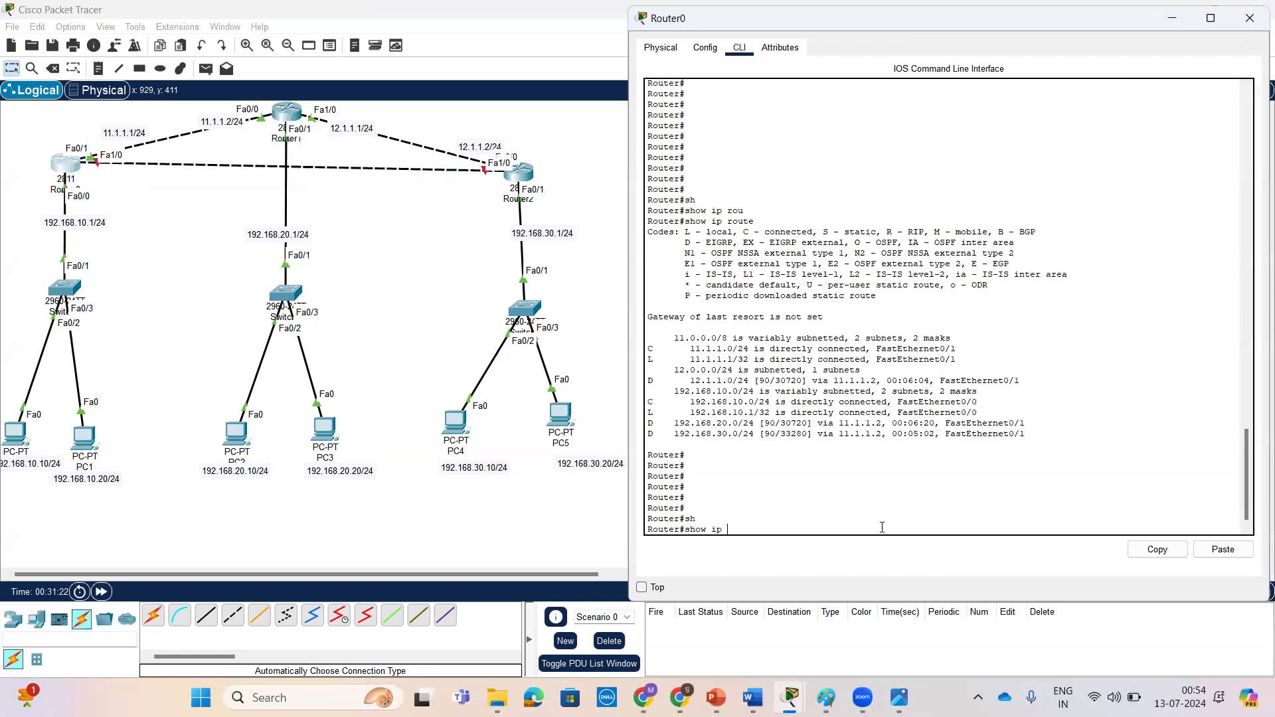
key(Tab)
text(ou)
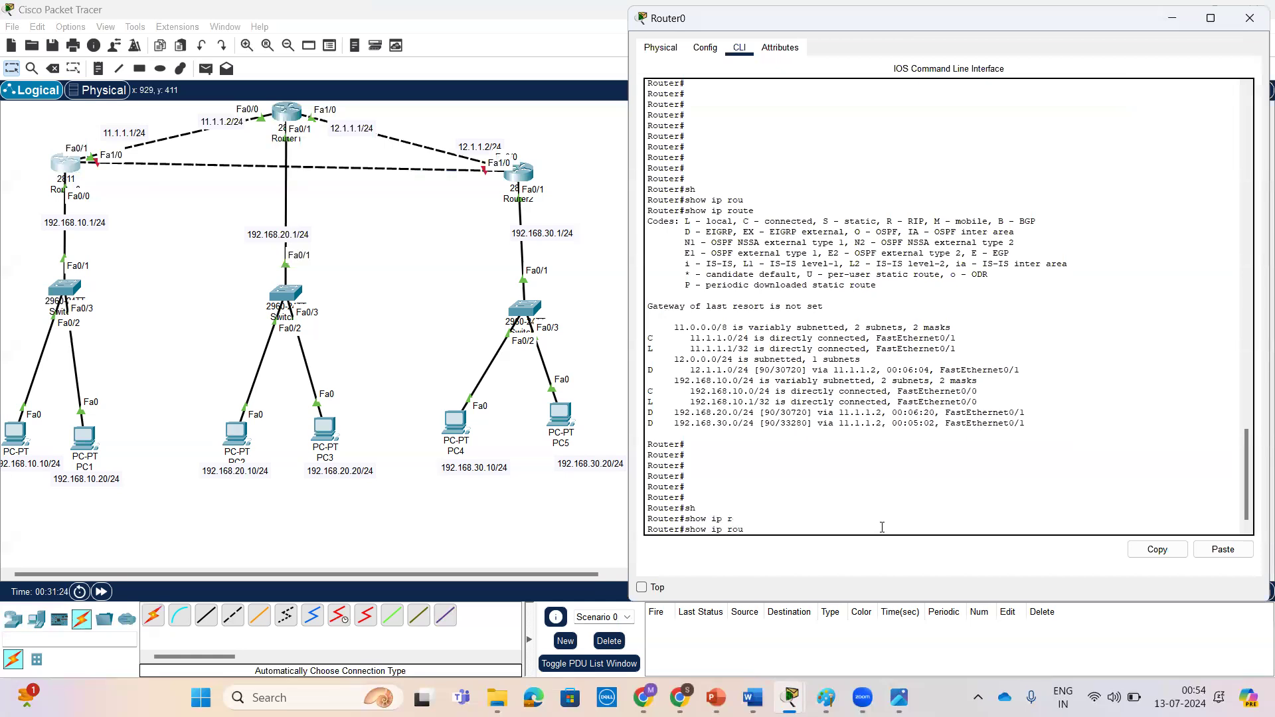
key(Tab)
text(e)
key(Tab)
key(Return)
key(Return)
key(Return)
key(Return)
key(Return)
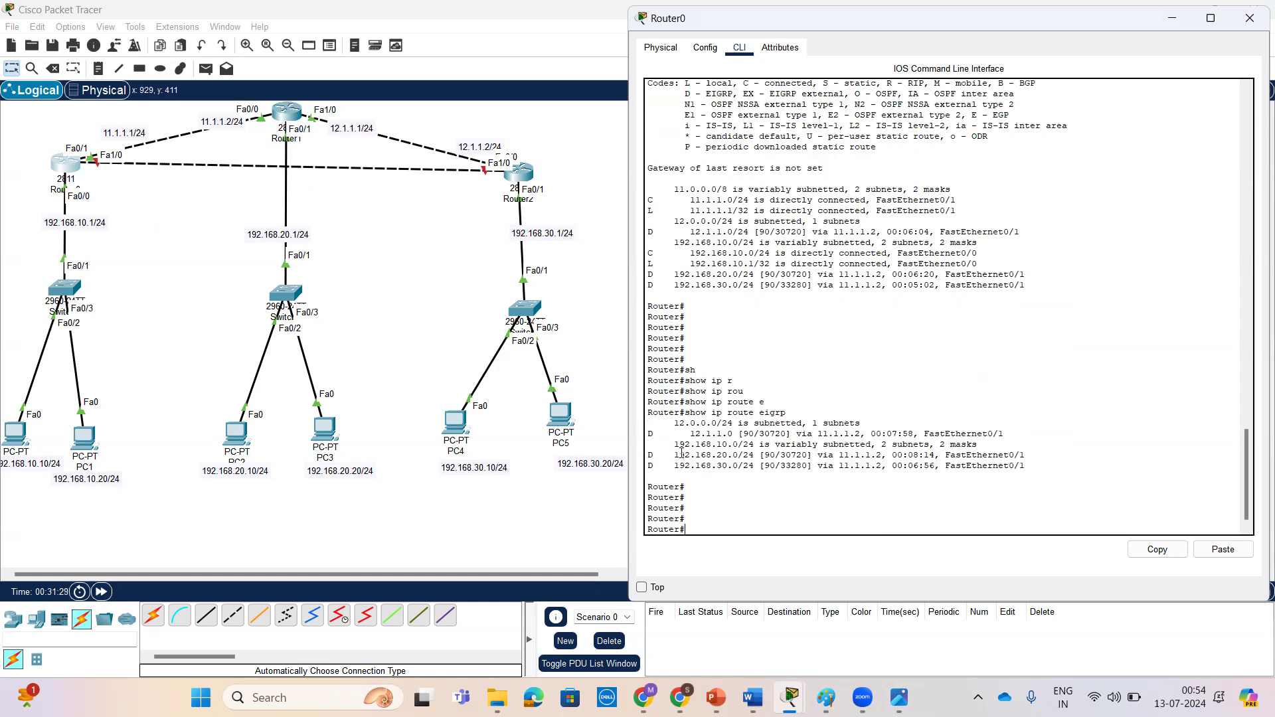
drag(1037, 466, 644, 428)
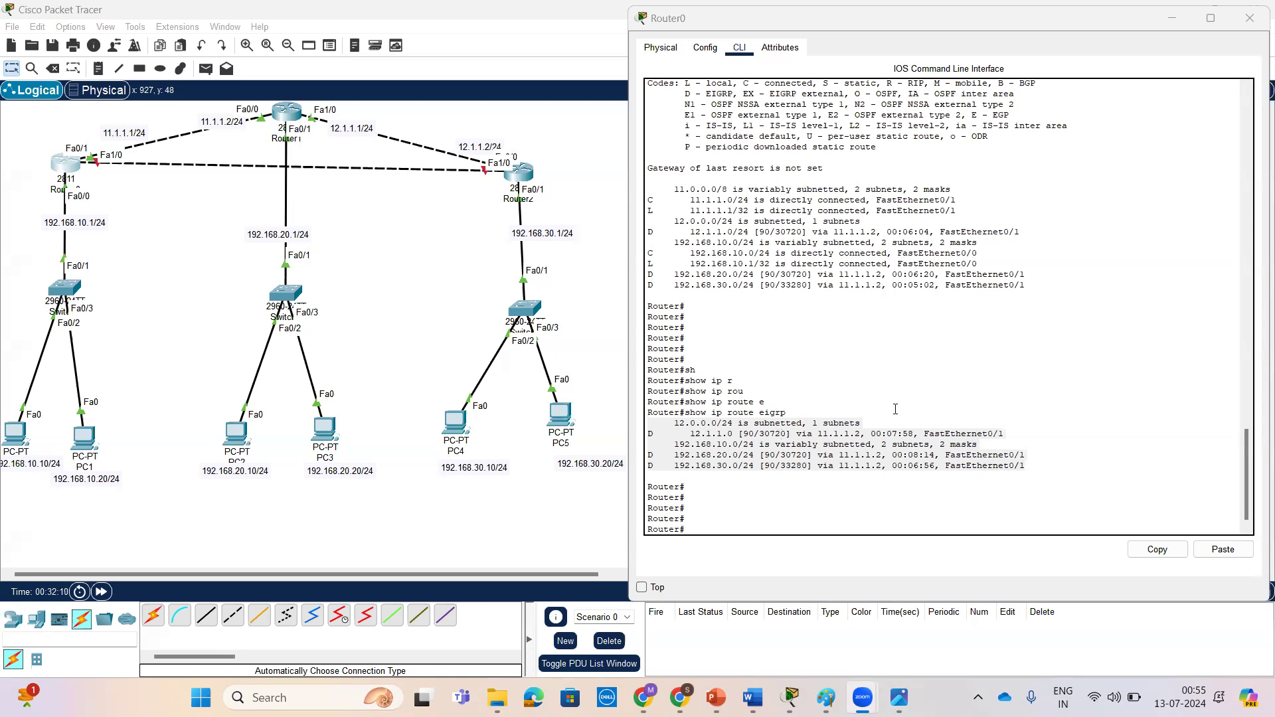
Step: Examine the update, query, ack and hello counters in Router0's earlier EIGRP traffic statistics
scroll(895, 409, up, 14)
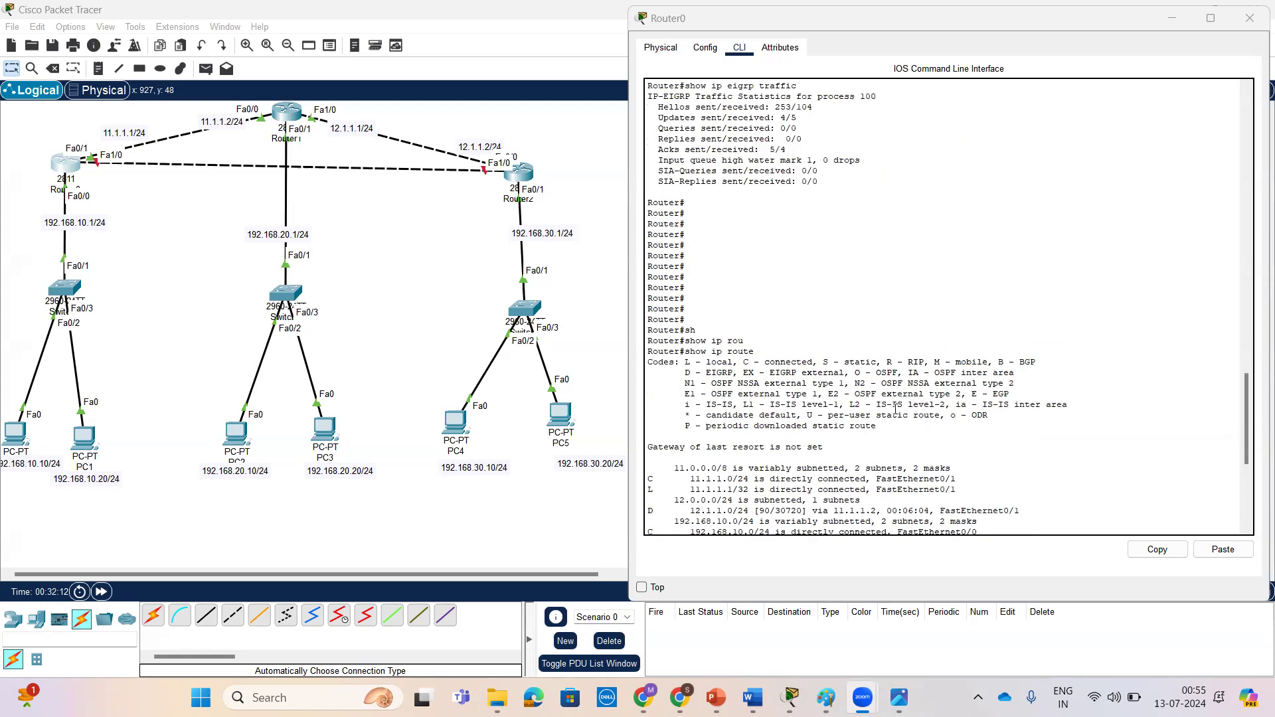
drag(780, 278, 796, 277)
click(814, 277)
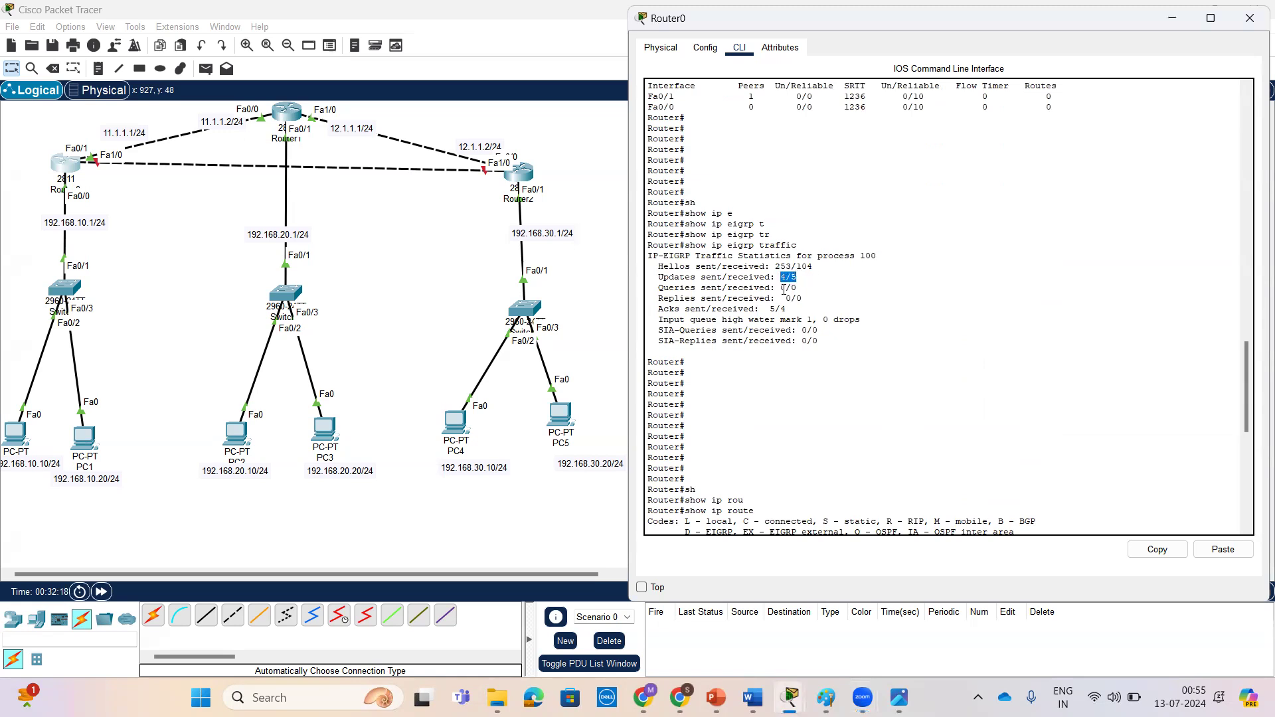
click(781, 283)
drag(658, 288, 804, 289)
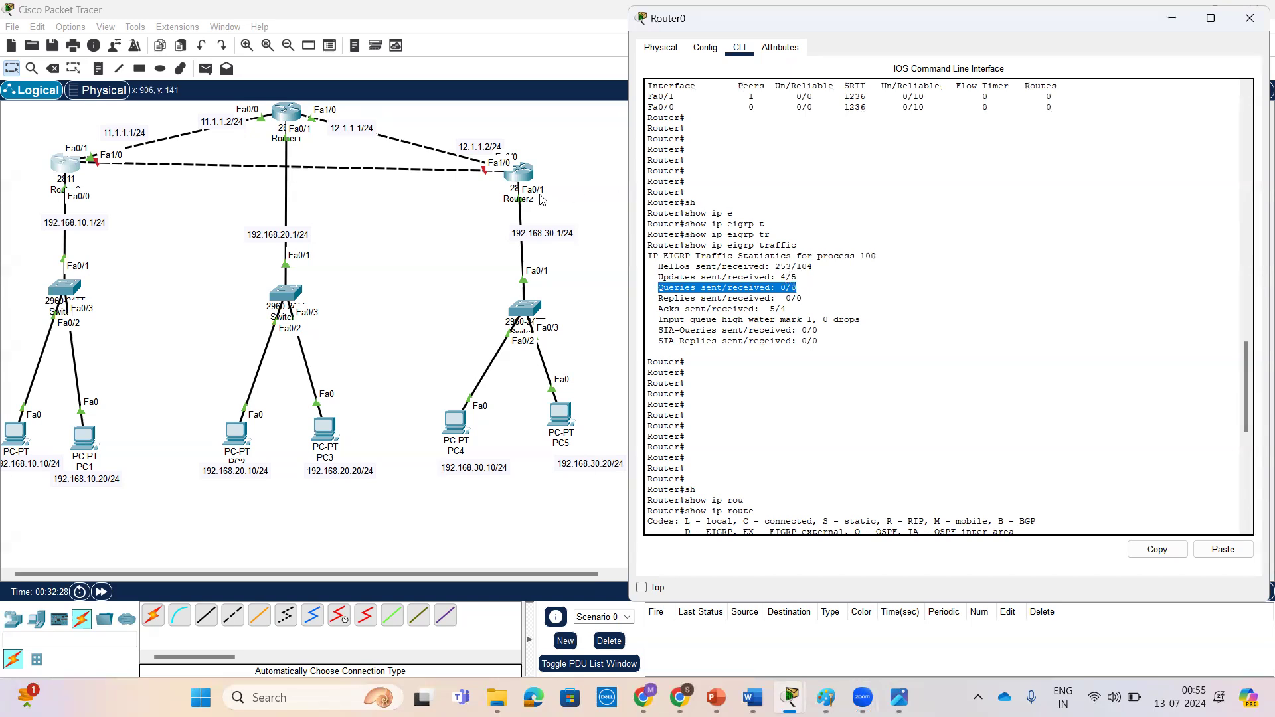
click(797, 310)
drag(655, 310, 794, 318)
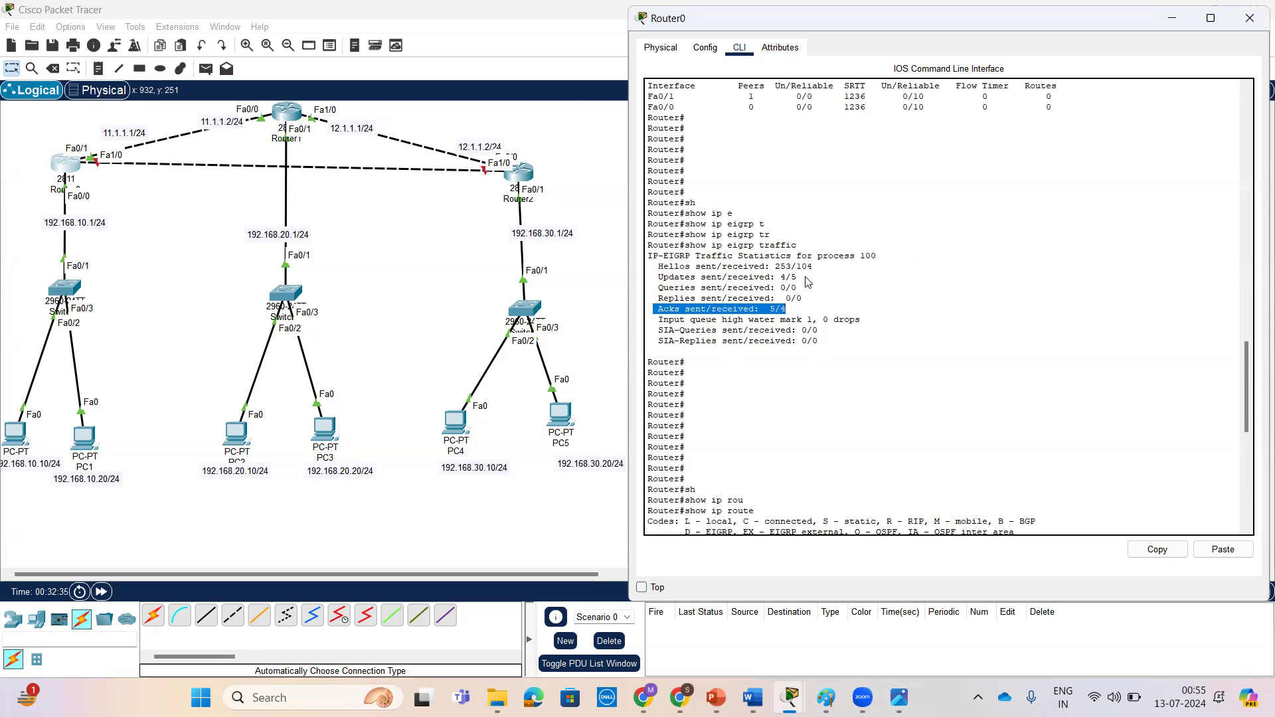
click(843, 299)
drag(775, 266, 814, 266)
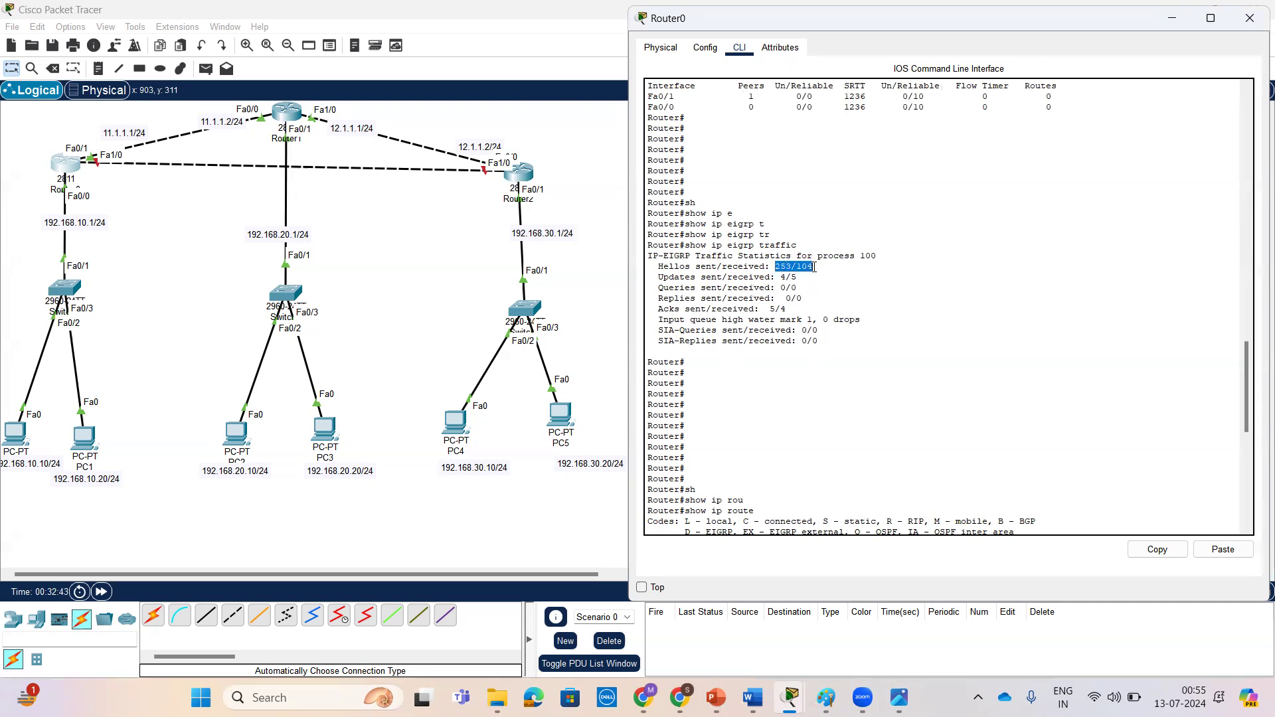
click(869, 269)
Step: Run show ip eigrp traffic on Router0 again and examine the hello counters
scroll(869, 269, down, 15)
text(sh)
key(Tab)
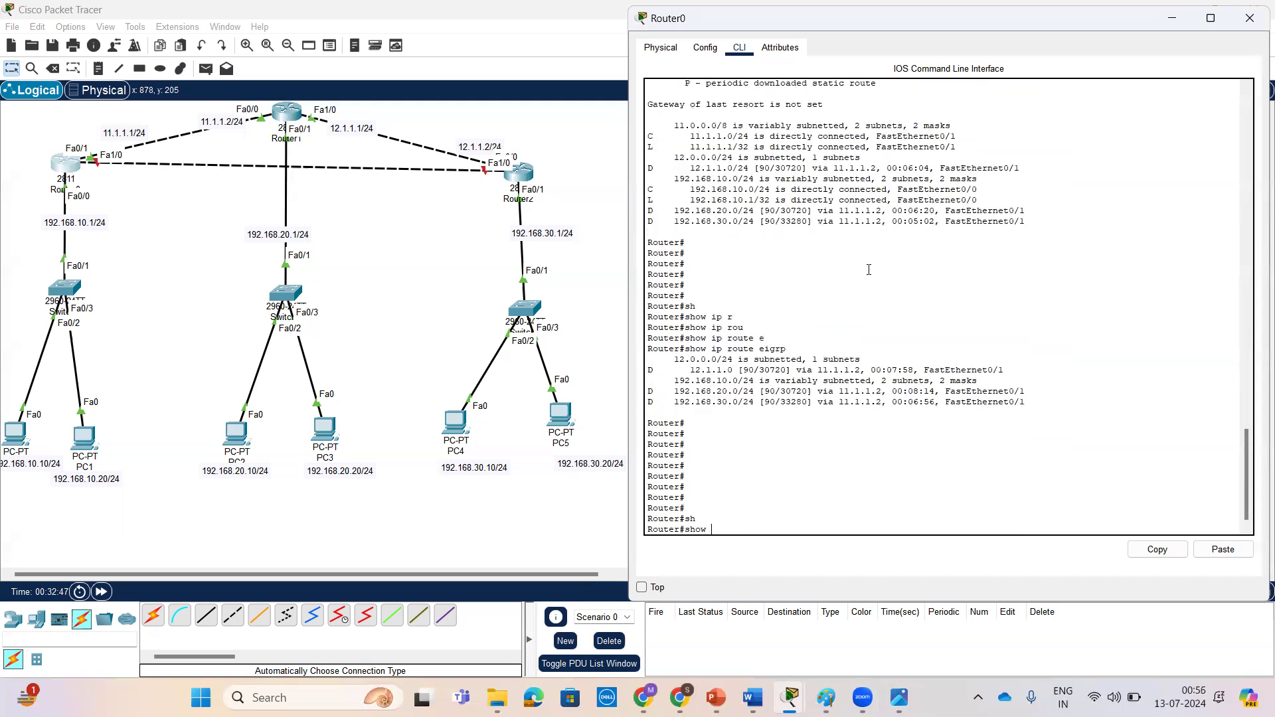
text(ip e)
key(Tab)
text(tr)
key(Tab)
key(Return)
key(Return)
key(Return)
key(Return)
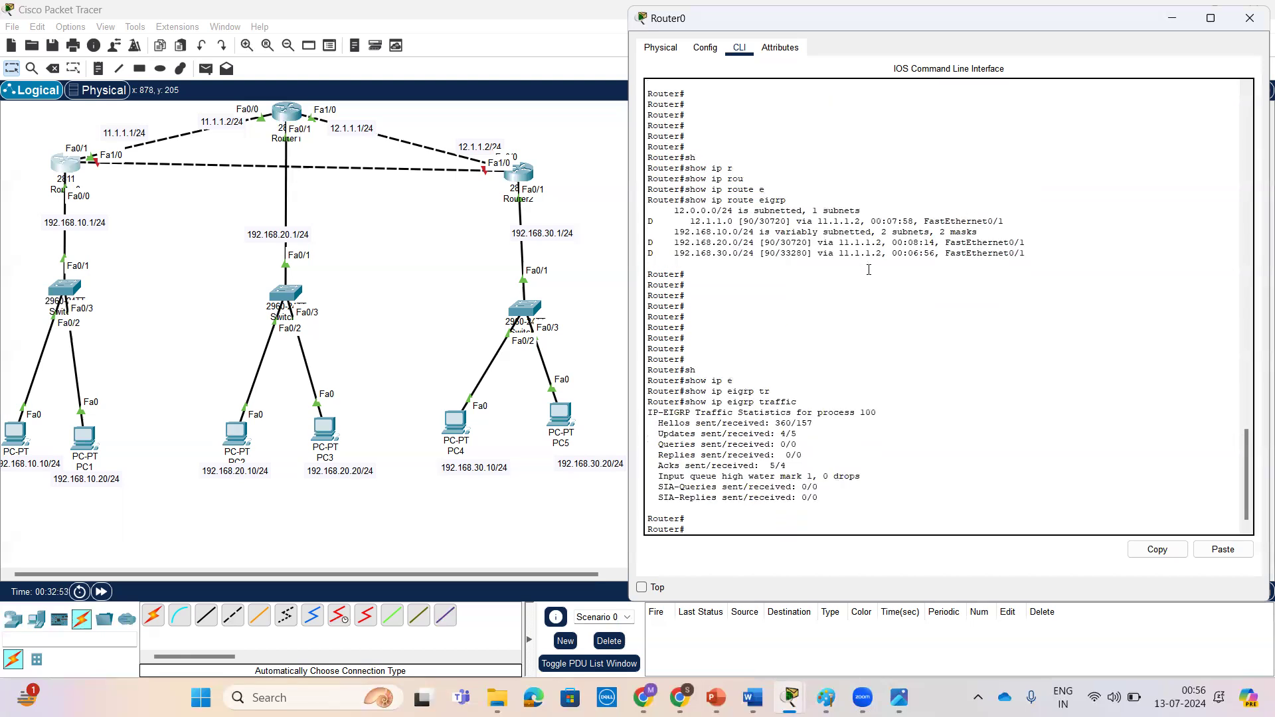
drag(658, 402, 812, 402)
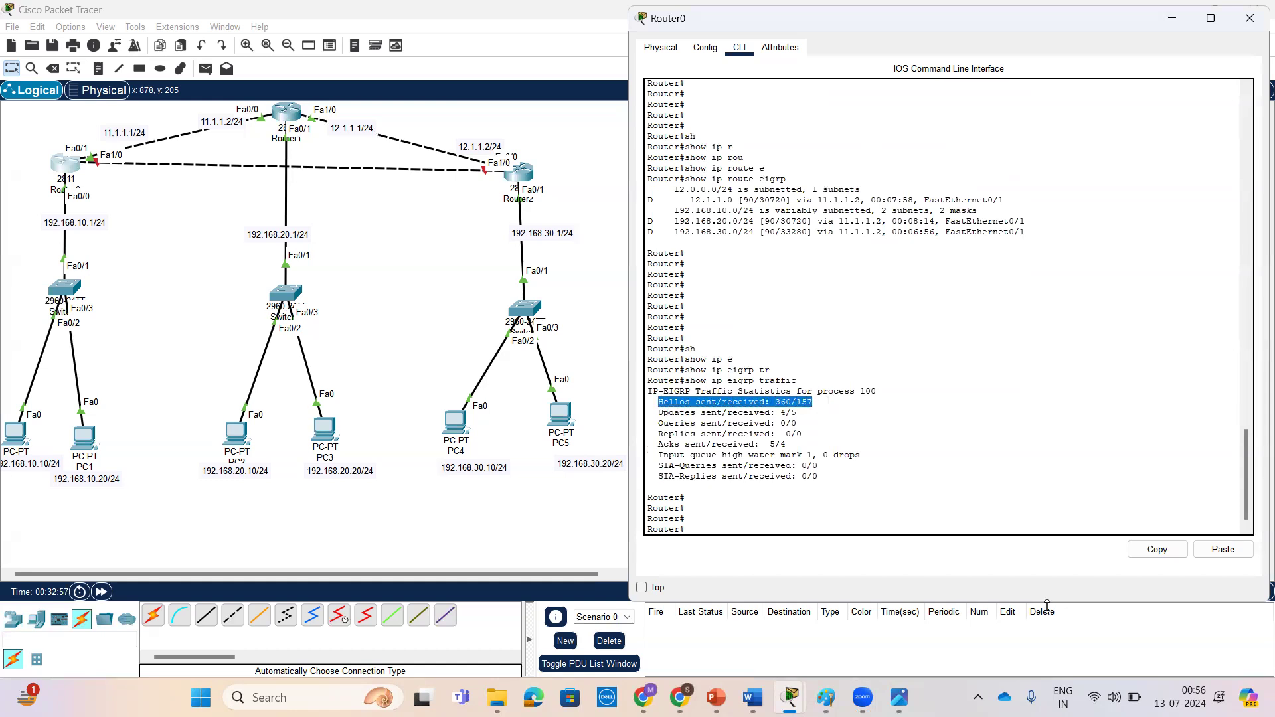
click(903, 482)
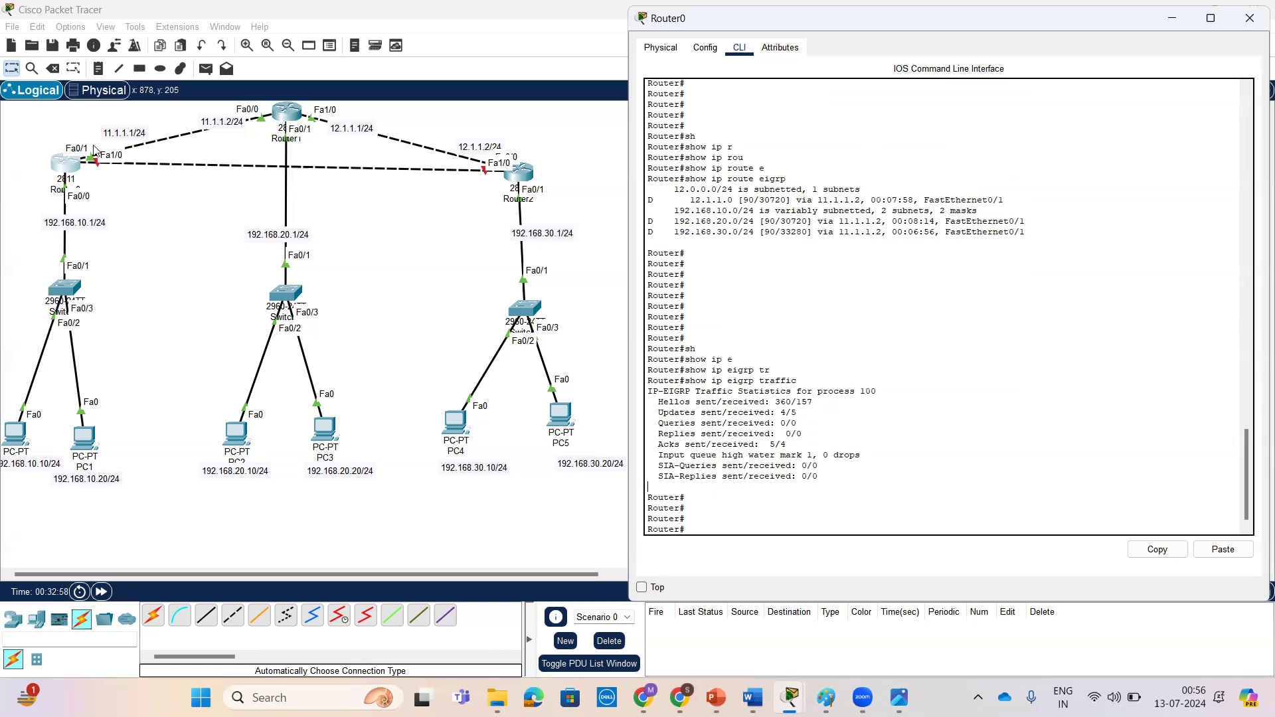
drag(81, 146, 217, 118)
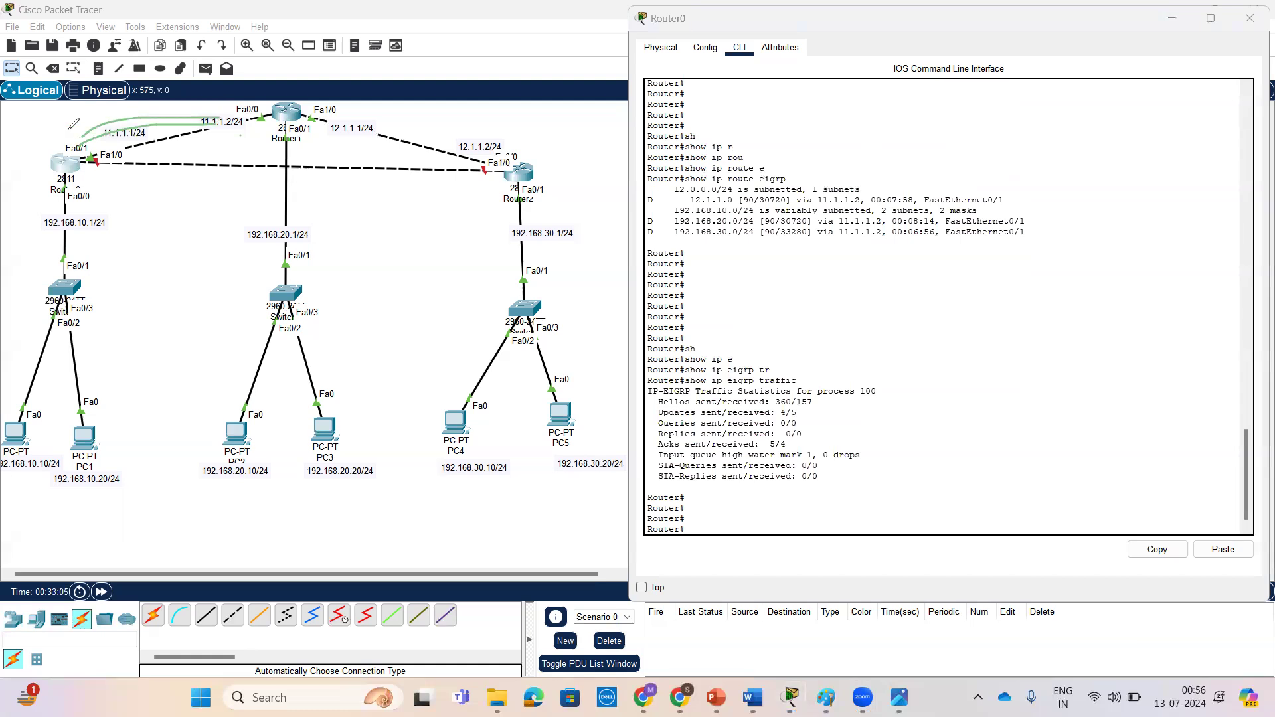
drag(68, 129, 234, 120)
mouse_move(86, 133)
mouse_down()
mouse_move(267, 116)
mouse_move(246, 121)
mouse_up()
drag(825, 400, 863, 387)
drag(282, 126, 251, 147)
drag(143, 174, 250, 144)
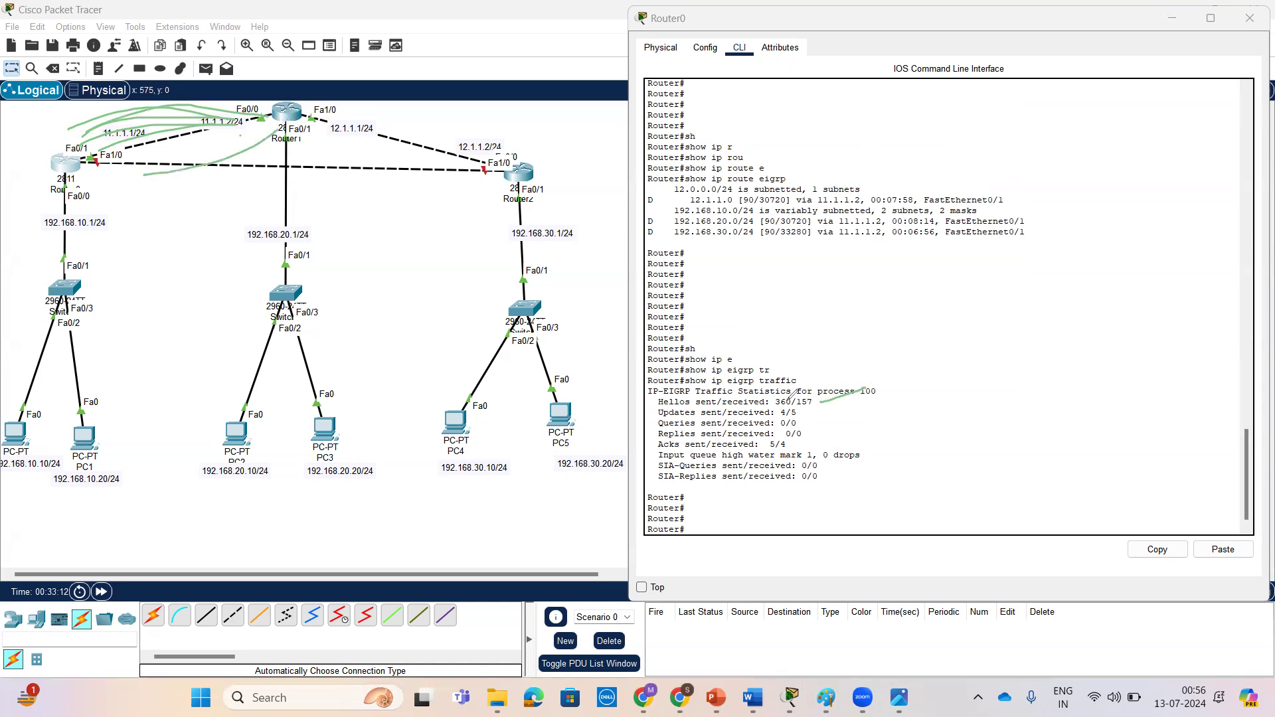
drag(780, 393, 823, 373)
mouse_move(276, 119)
mouse_down()
mouse_move(212, 161)
mouse_move(124, 185)
mouse_move(252, 130)
mouse_move(109, 168)
mouse_move(249, 124)
mouse_move(228, 146)
mouse_move(102, 189)
mouse_up()
drag(102, 189, 263, 113)
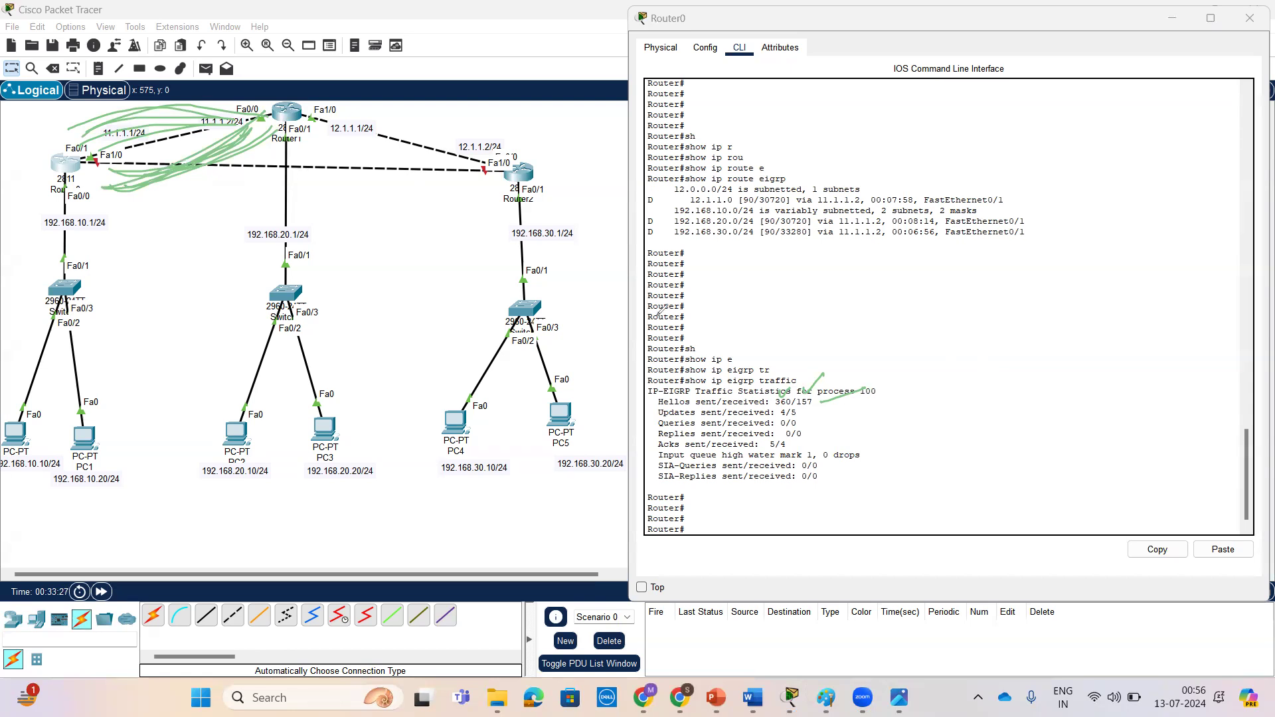
Step: Rerun show ip eigrp traffic on Router0 and compare its hello counters with the preceding output
click(871, 431)
key(Return)
key(Return)
key(Return)
key(Up)
key(Return)
key(Return)
key(Return)
key(Return)
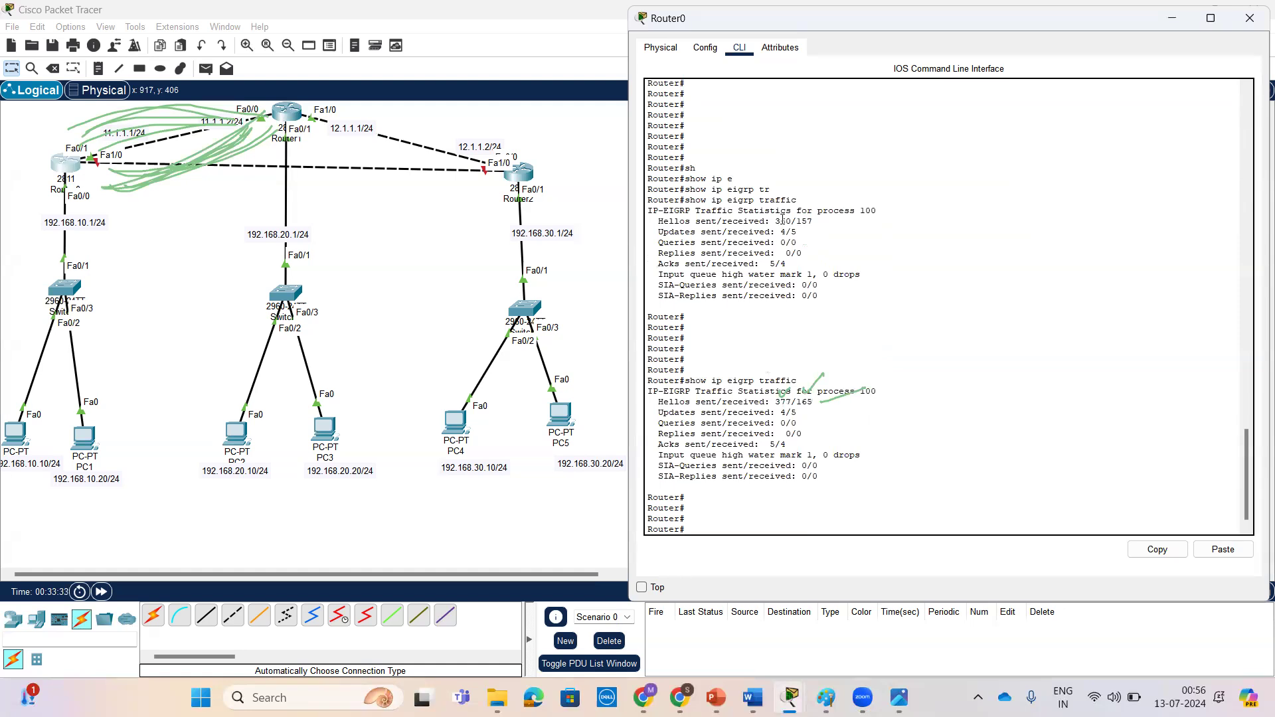
drag(774, 222, 832, 219)
drag(770, 401, 826, 400)
Step: Repeat show ip eigrp traffic once more and examine the hello, update and ack counters
key(Return)
key(Up)
key(Return)
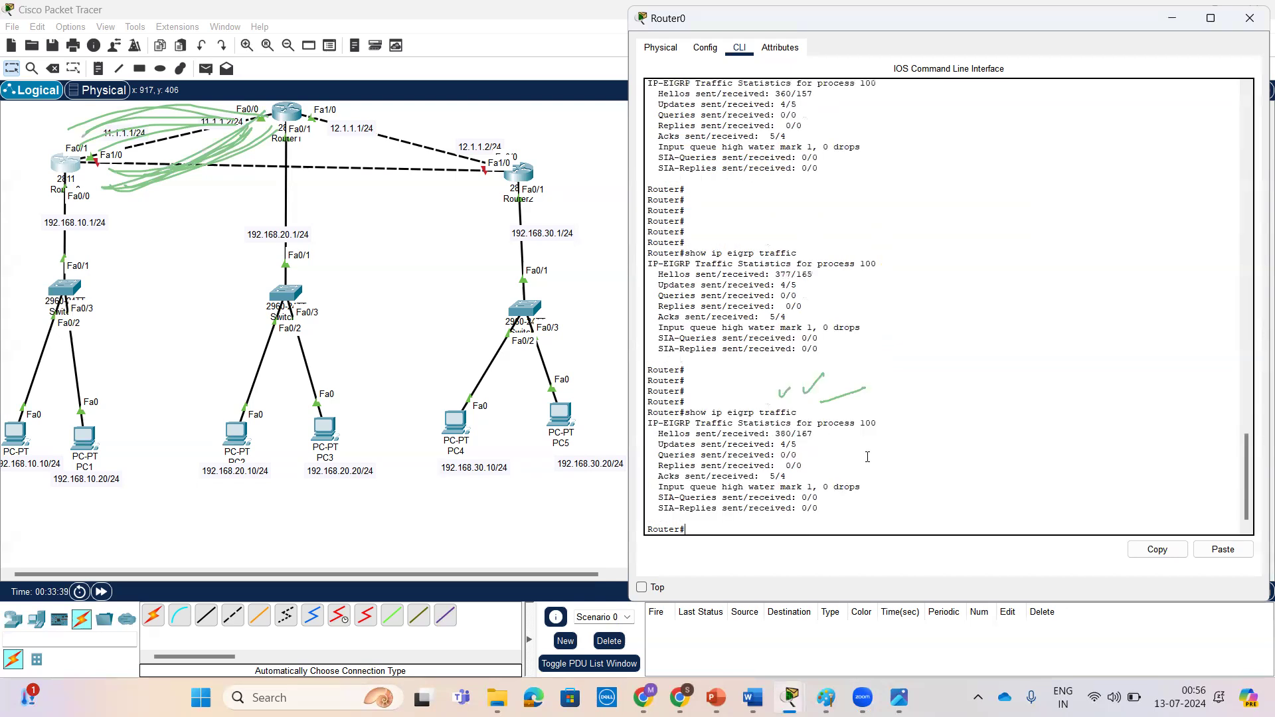
drag(774, 273, 810, 274)
drag(654, 444, 796, 444)
drag(658, 476, 803, 474)
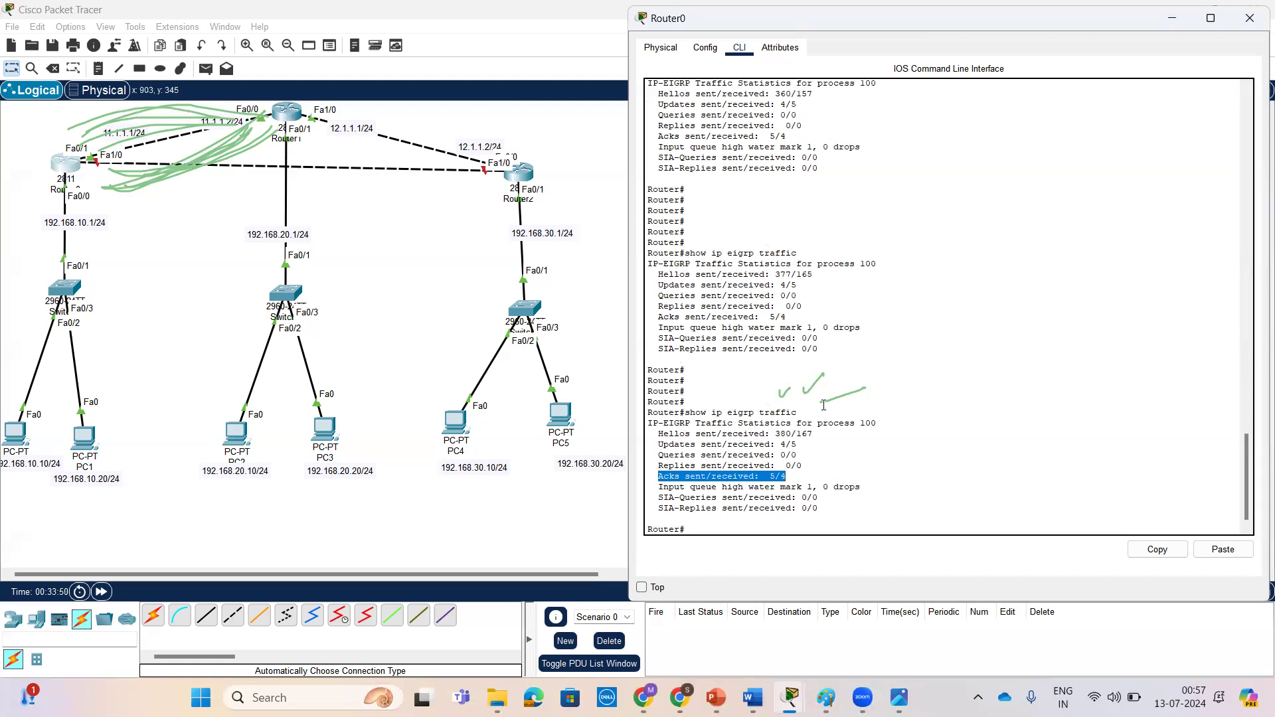
Step: Open Router1's CLI and enter global configuration mode with conf t
click(285, 116)
key(Return)
key(Return)
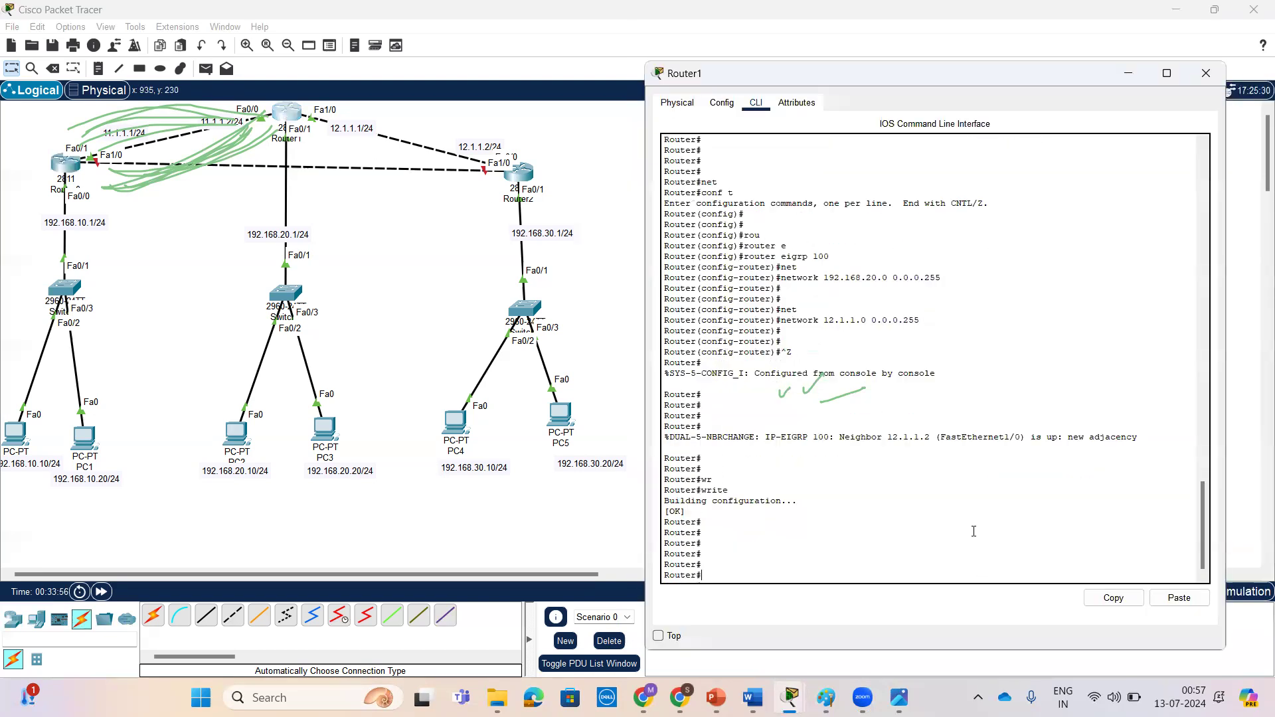
key(Return)
key(Return)
text(conf t)
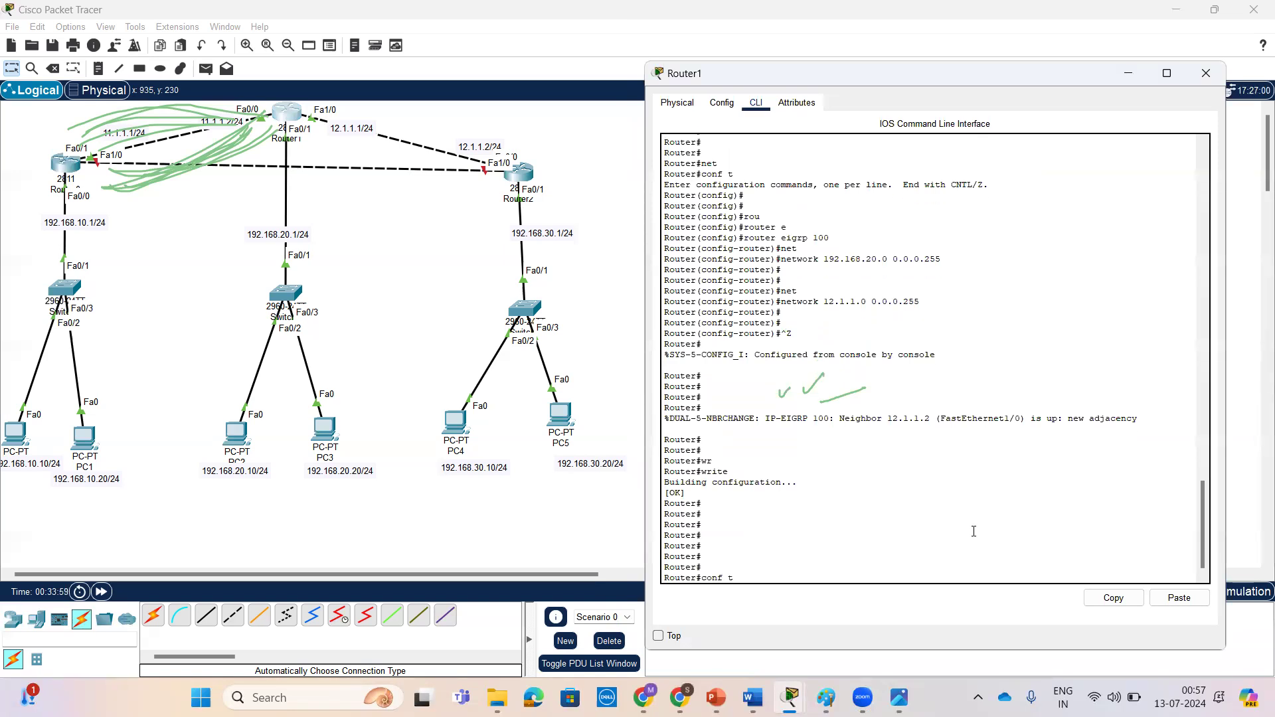
key(Return)
key(Return)
Step: Create interface loopback 1 on Router1
text(interface 1)
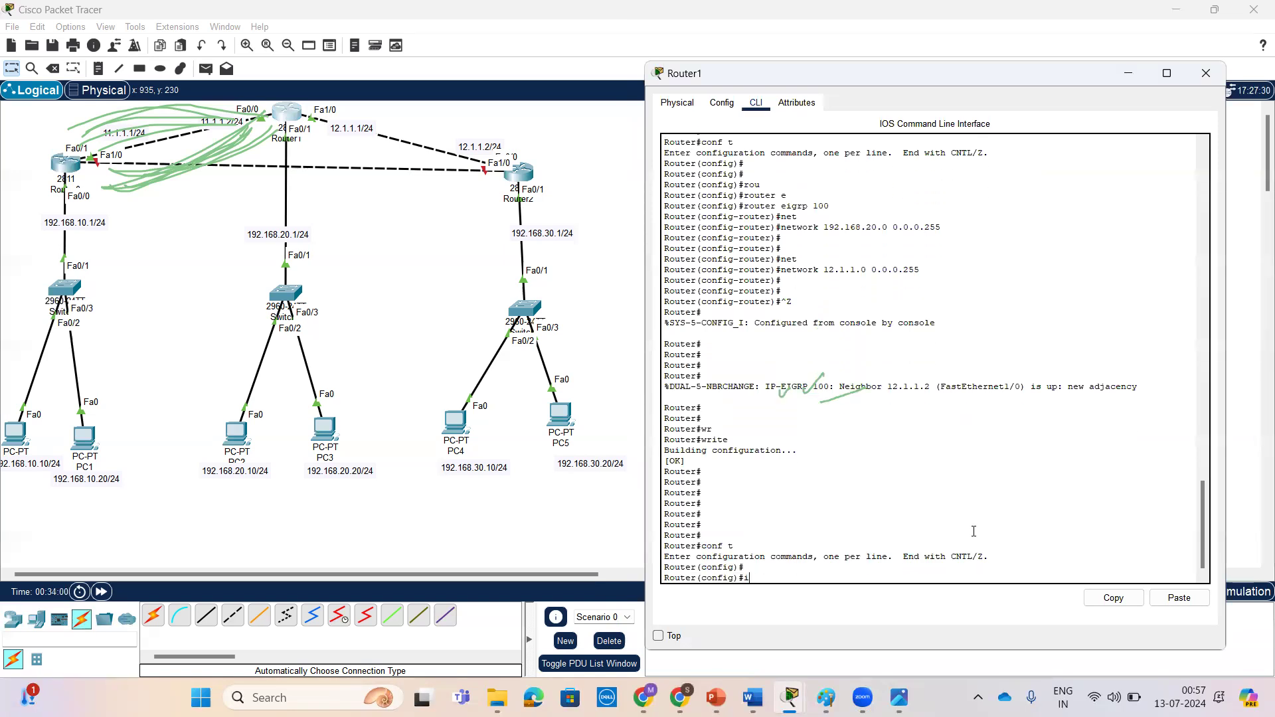
key(Tab)
text(l)
key(Tab)
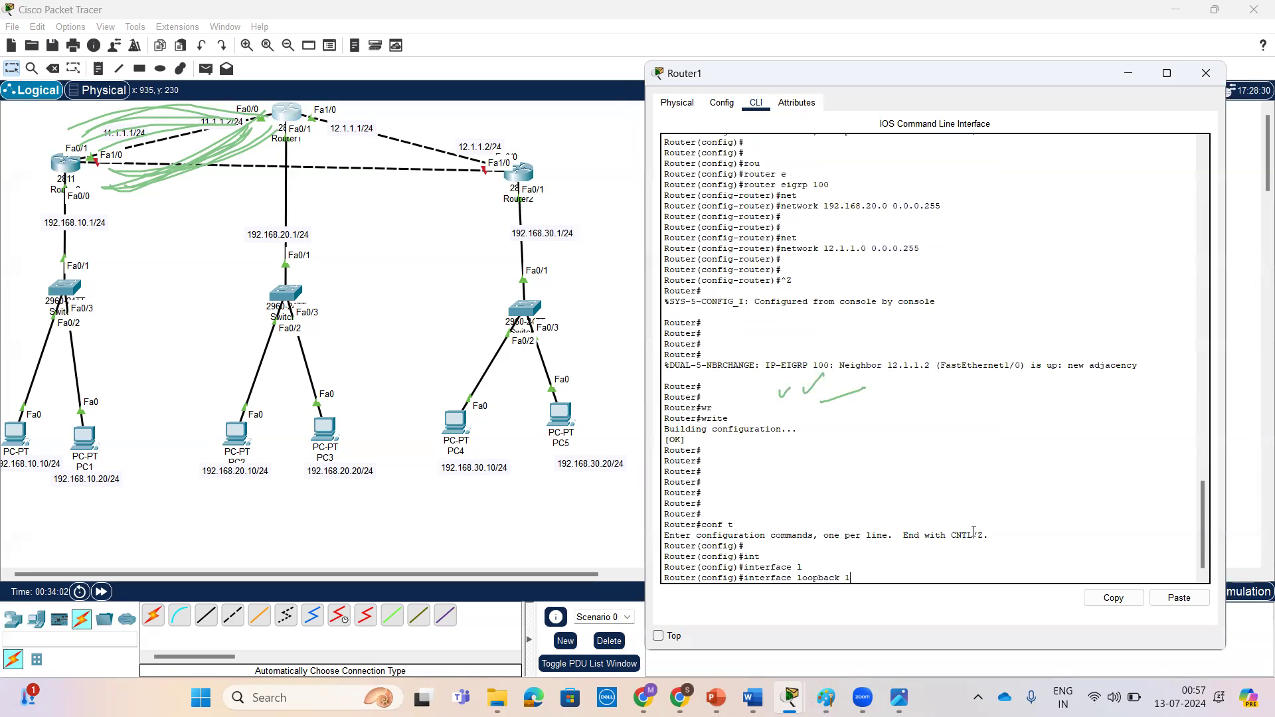
text(1)
key(Return)
key(Return)
key(Return)
key(Return)
Step: Assign IP address 1.1.1.1 with mask 255.255.255.0 to Router1's loopback 1 interface
text(ip add)
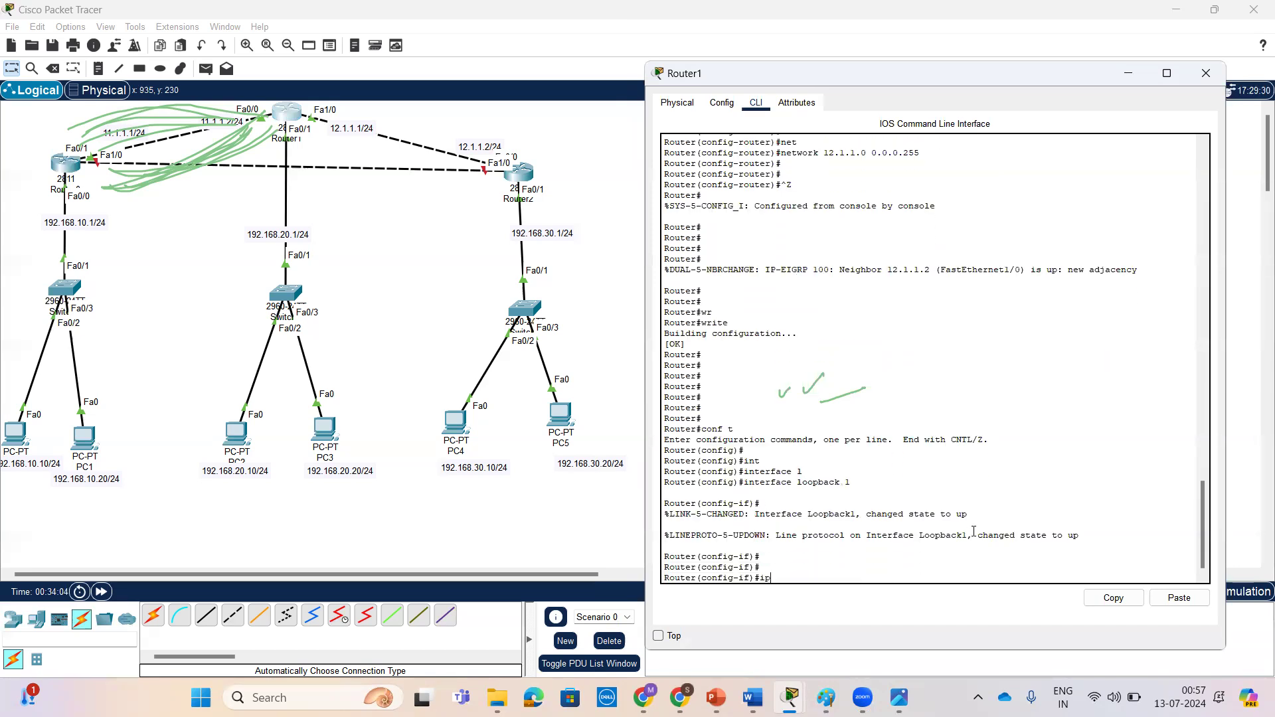
key(Tab)
text(1.1.1.1 255.255.255.0)
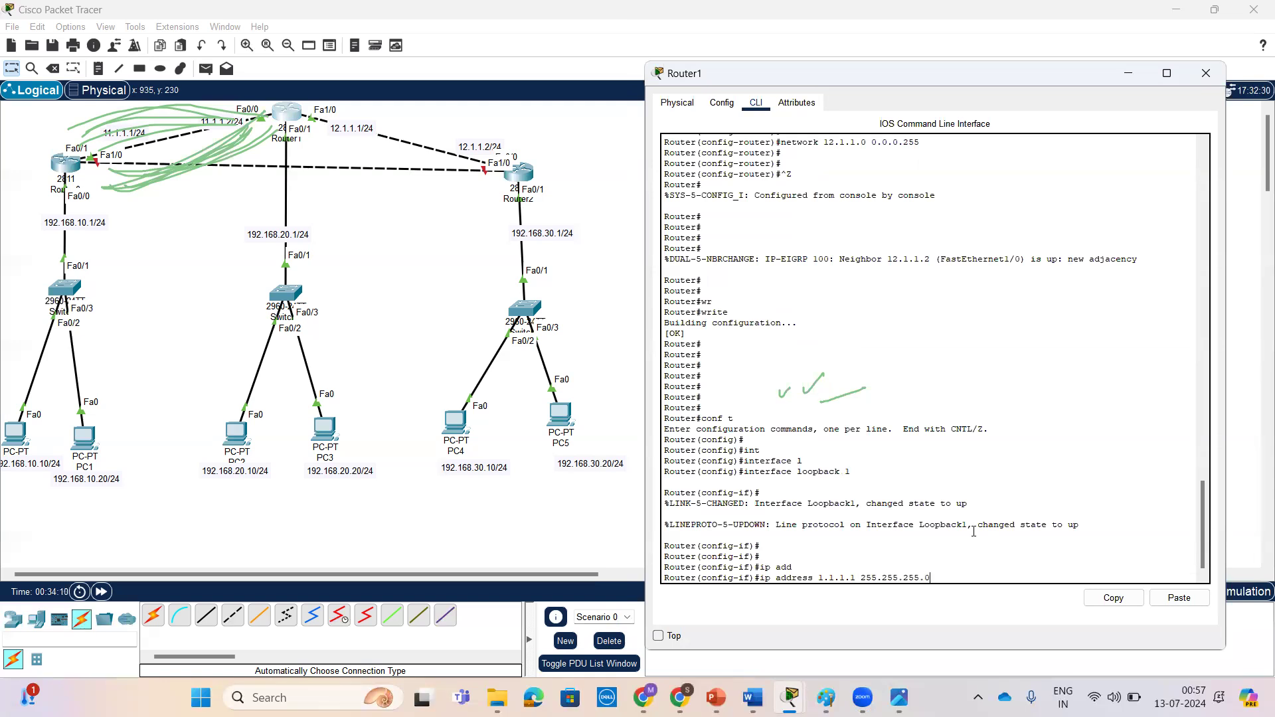
key(Return)
Step: Enable the loopback 1 interface with no shutdown and return to global configuration mode
text(no shutdown)
key(Tab)
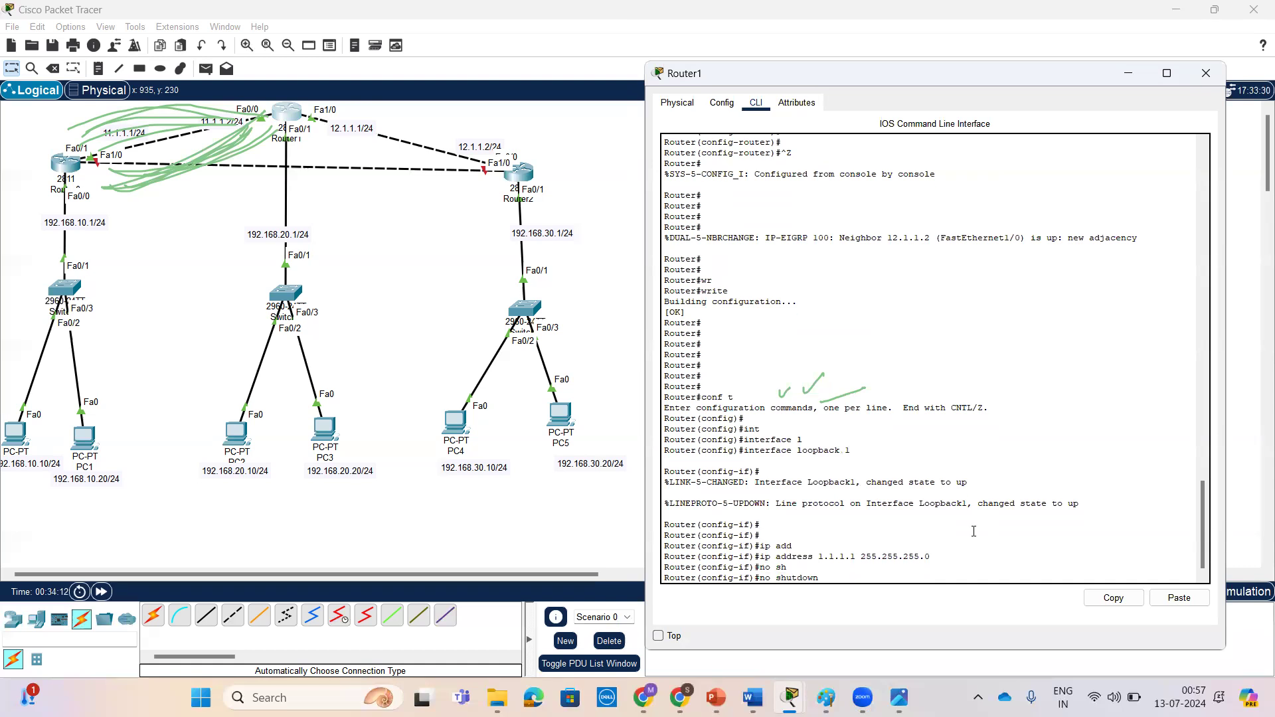
key(Return)
key(Return)
key(Return)
text(ex)
key(Return)
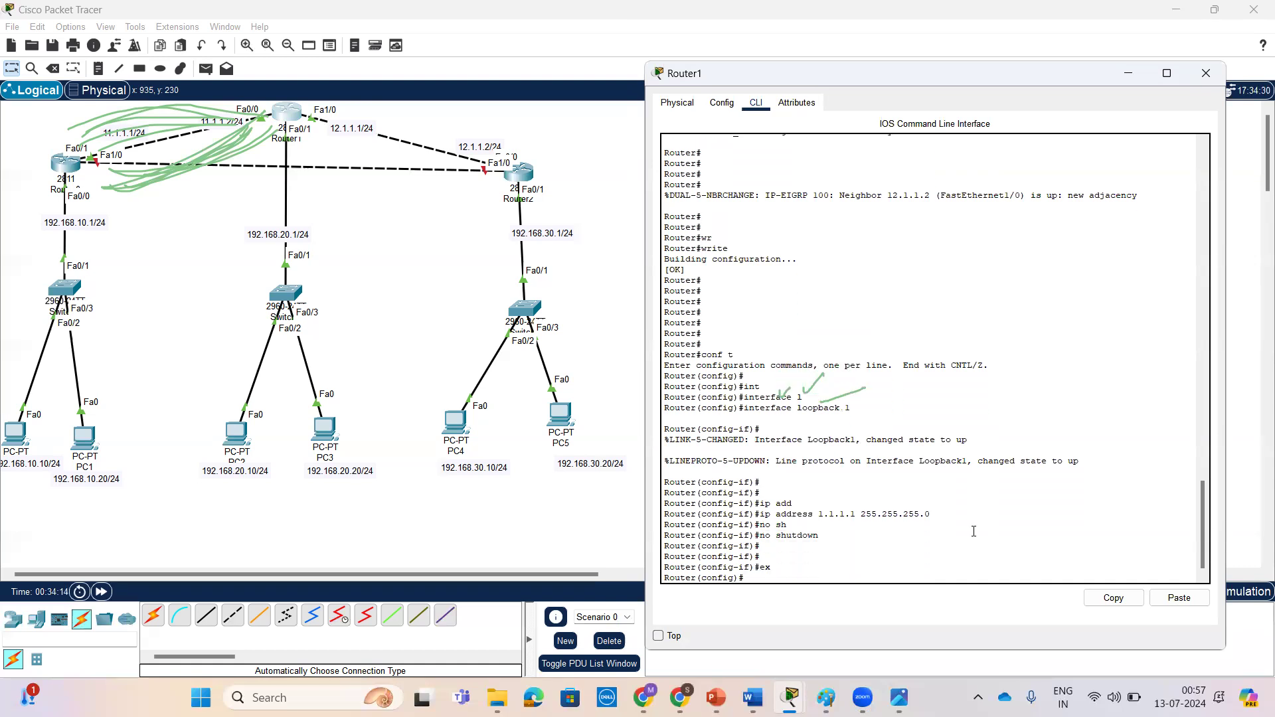
Step: Enter router configuration mode for EIGRP 100 on Router1
text(rou)
key(Tab)
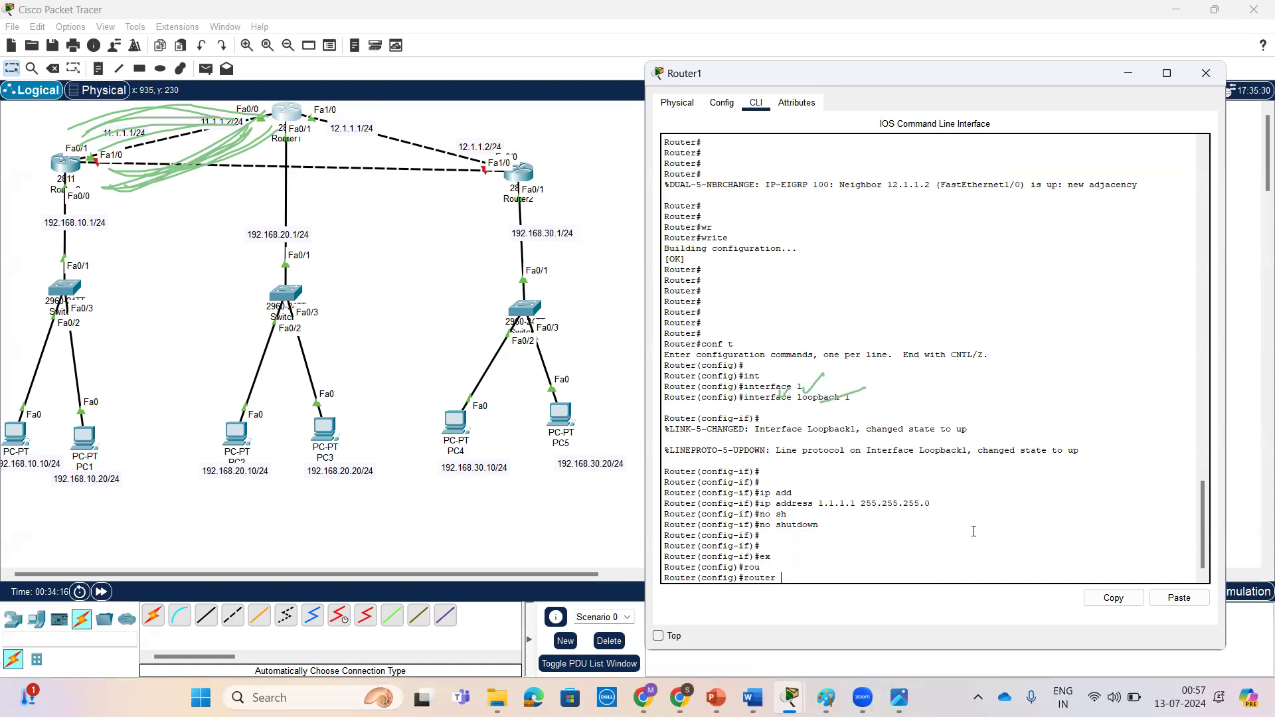
text(e)
key(Tab)
text(1)
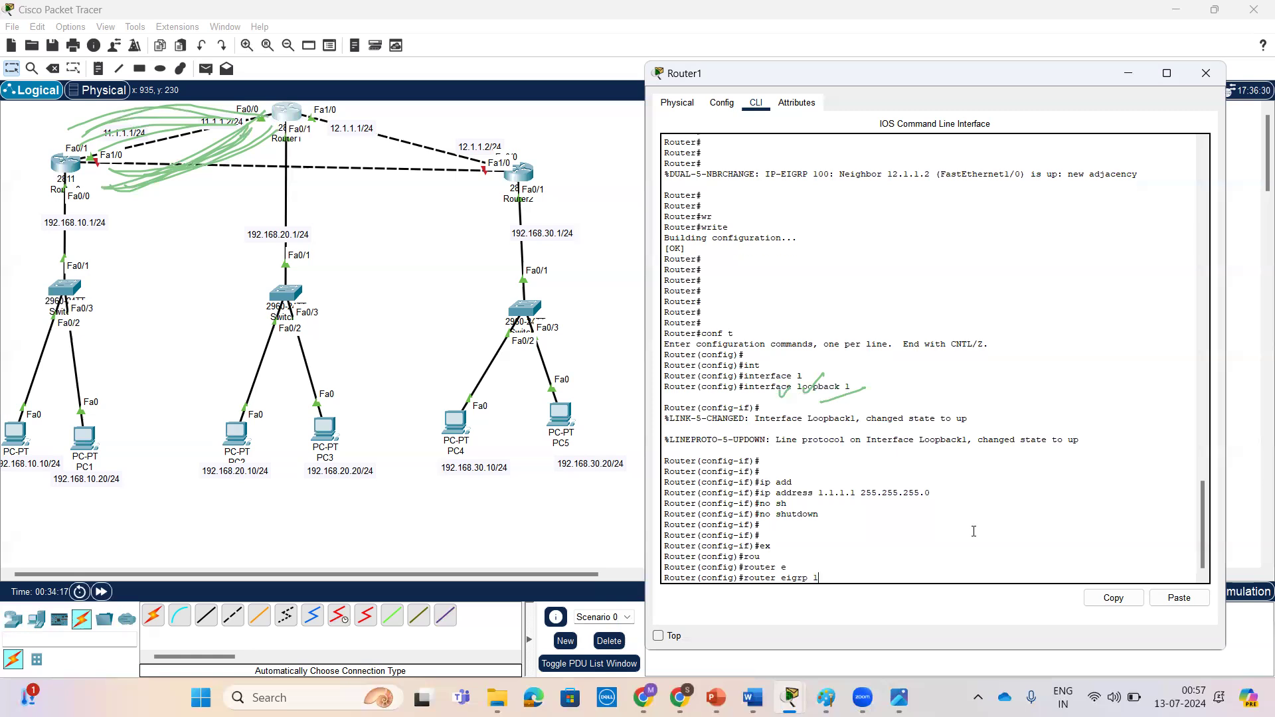
text(00)
key(Return)
Step: Advertise network 1.1.1.0 with wildcard mask 0.0.0.255 in Router1's EIGRP 100 process
text(ne)
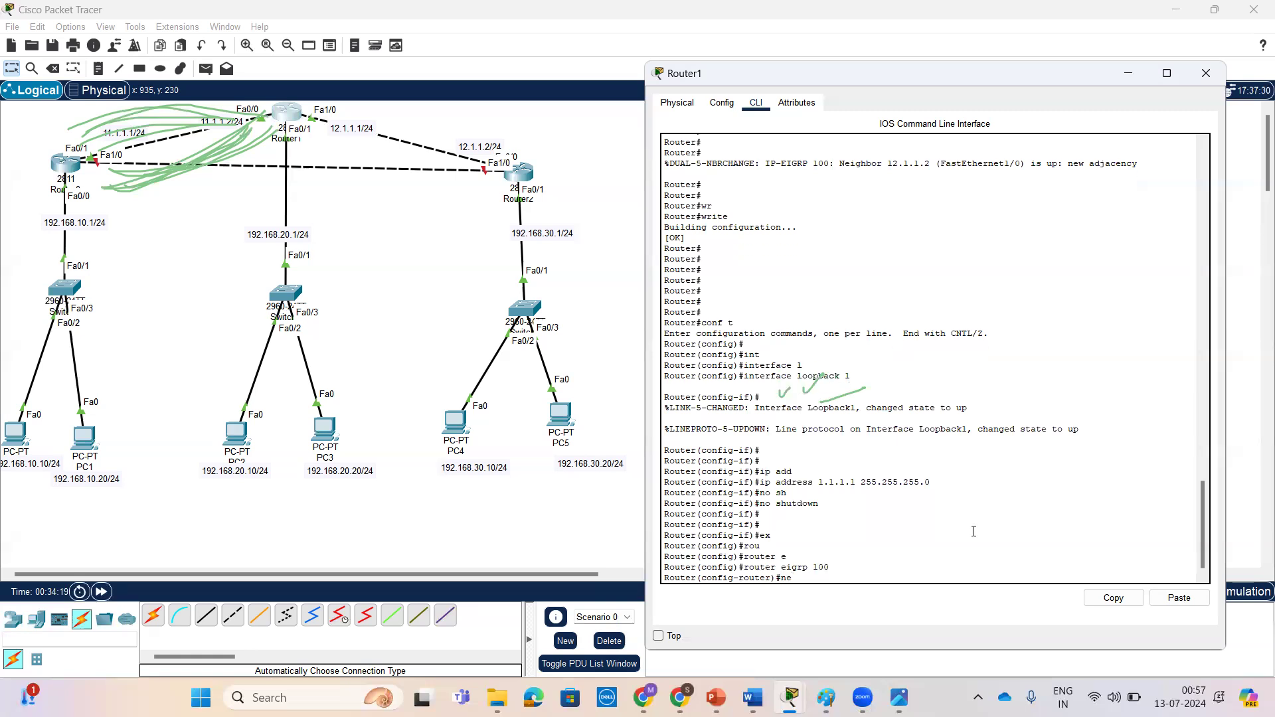
text(t)
key(Tab)
text(1.1.1.0 0.0.0.255)
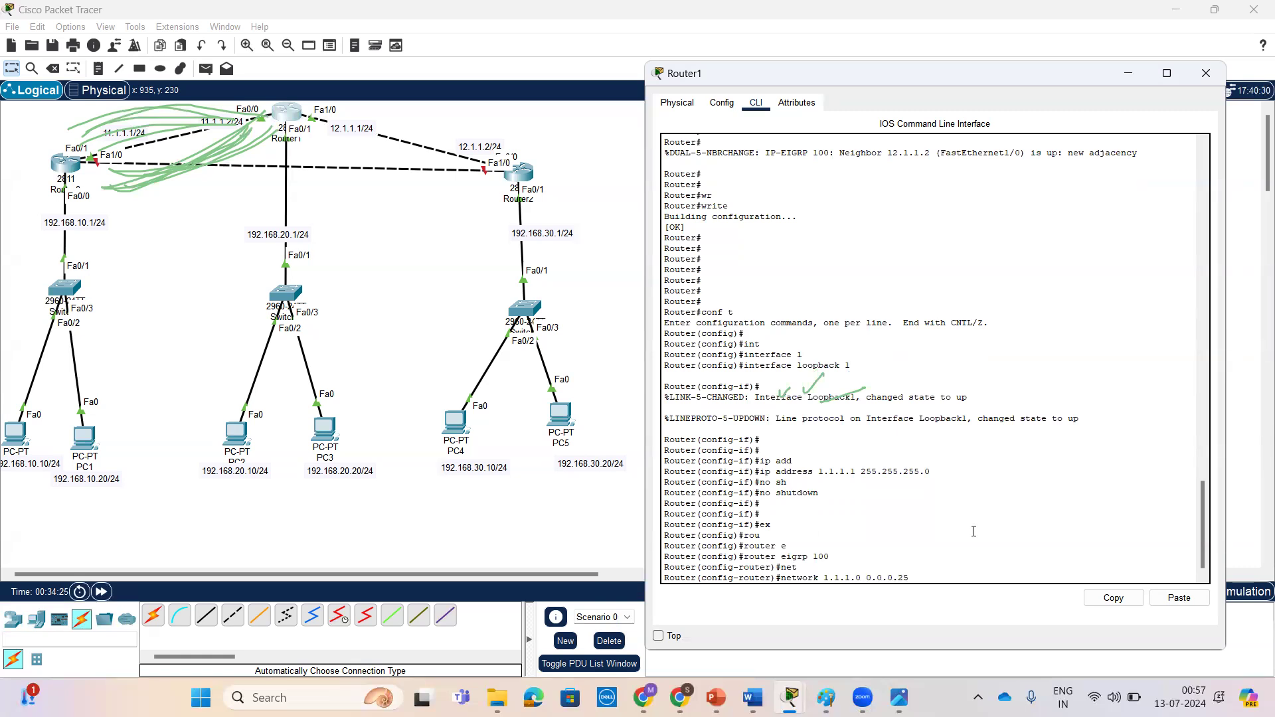
key(Return)
key(Return)
key(Return)
key(Return)
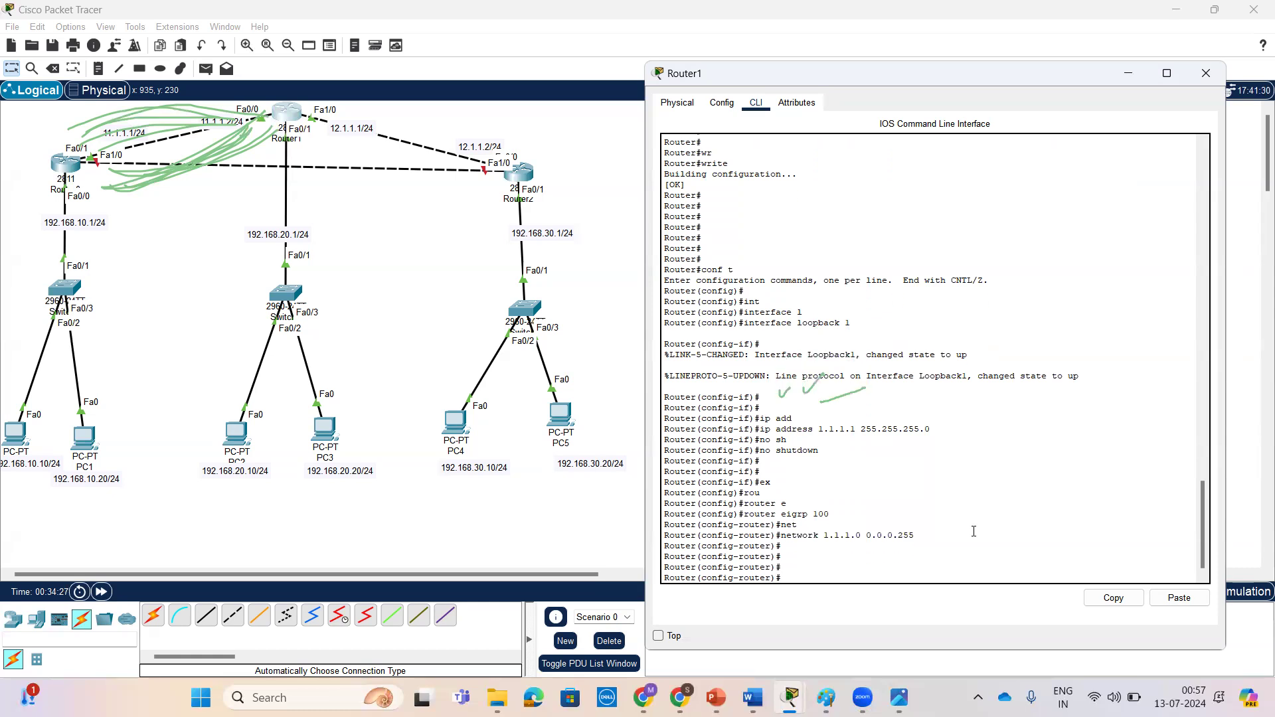
Step: Switch to Router0's CLI and run show ip eigrp traffic to check the counters with network 1.1.1.0 advertised
click(65, 167)
click(886, 447)
key(Return)
key(Return)
key(Up)
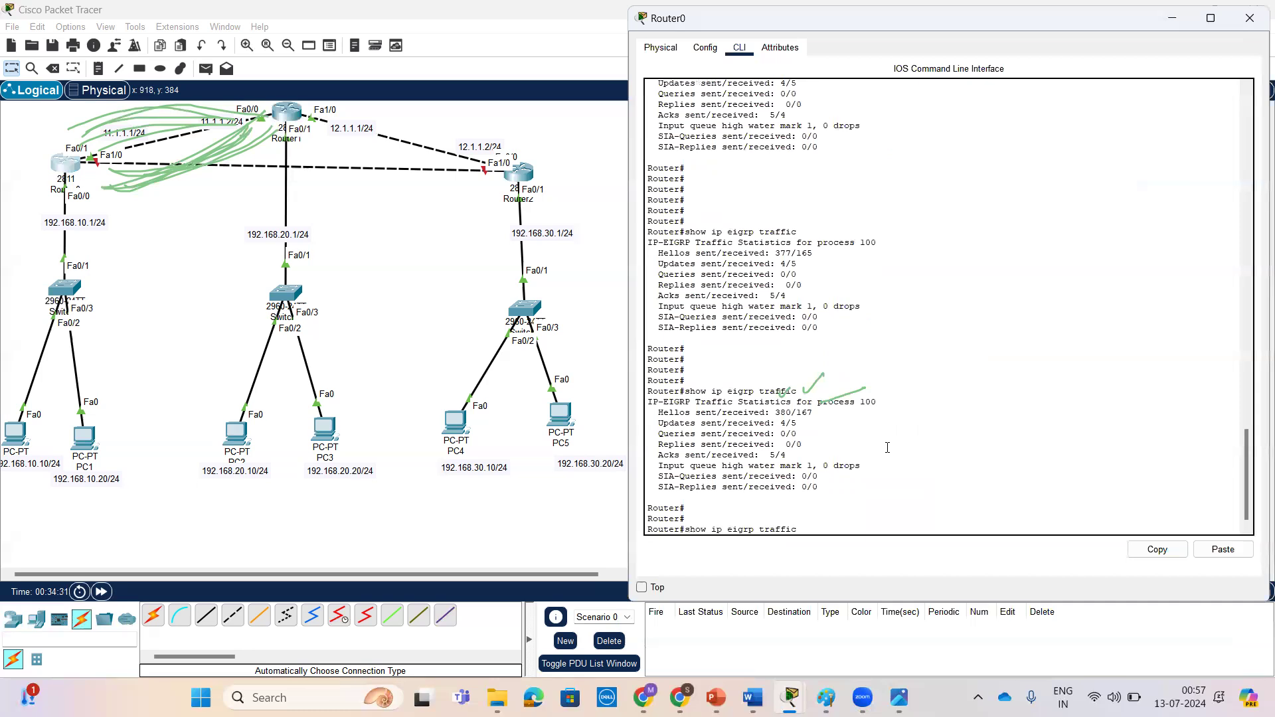
key(Return)
key(Return)
key(Return)
key(Return)
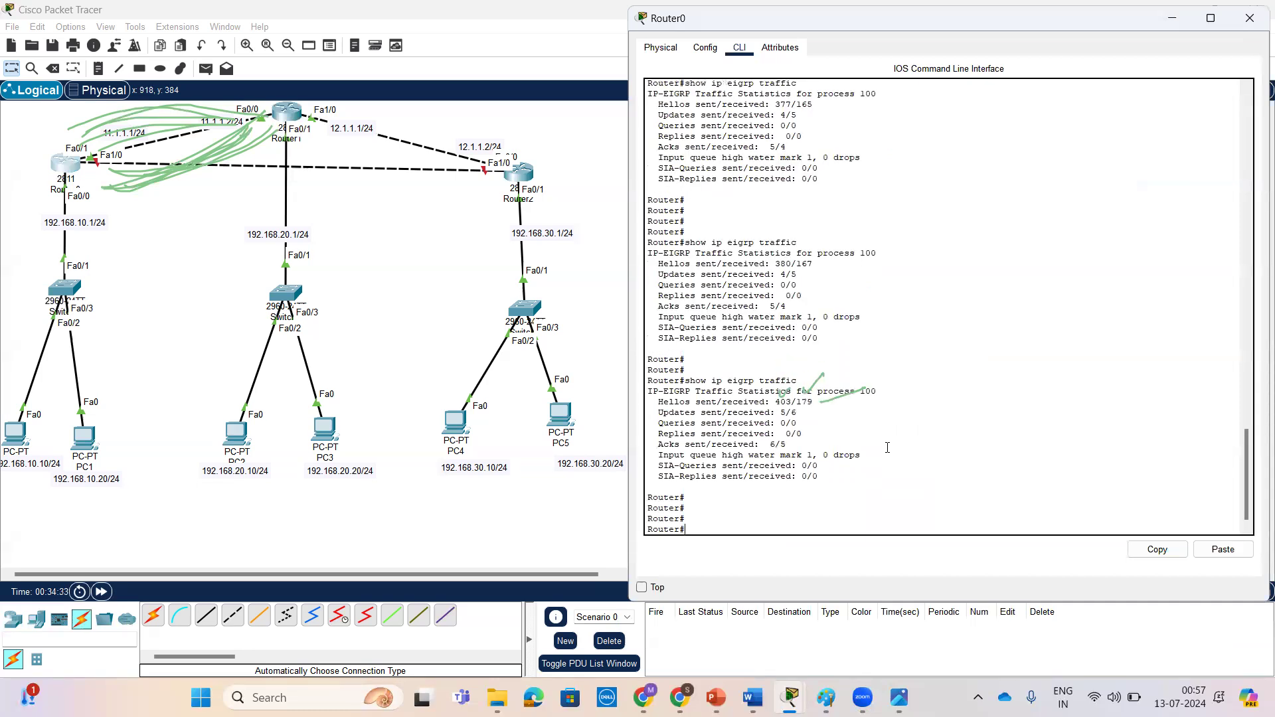
Step: Examine the updates, queries, replies and acks counters in Router0's latest EIGRP traffic statistics
drag(655, 411, 803, 410)
drag(657, 444, 793, 448)
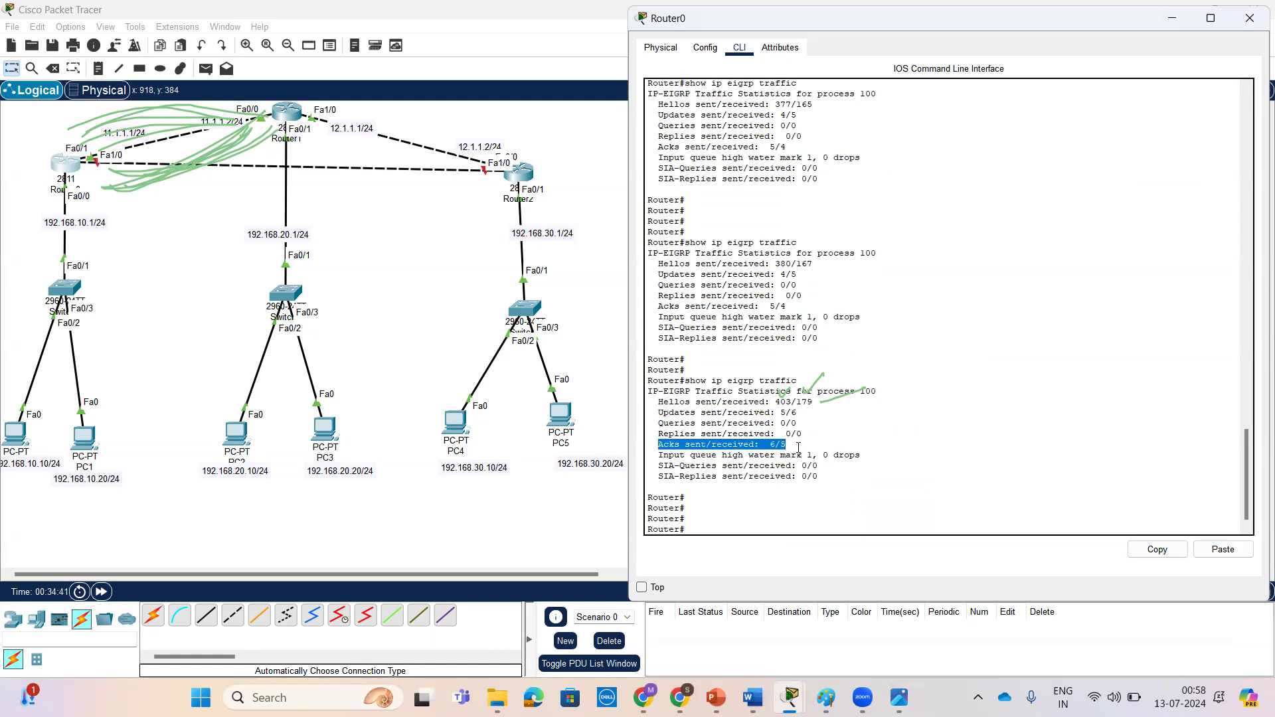
drag(649, 413, 797, 413)
drag(654, 445, 787, 445)
drag(660, 422, 812, 430)
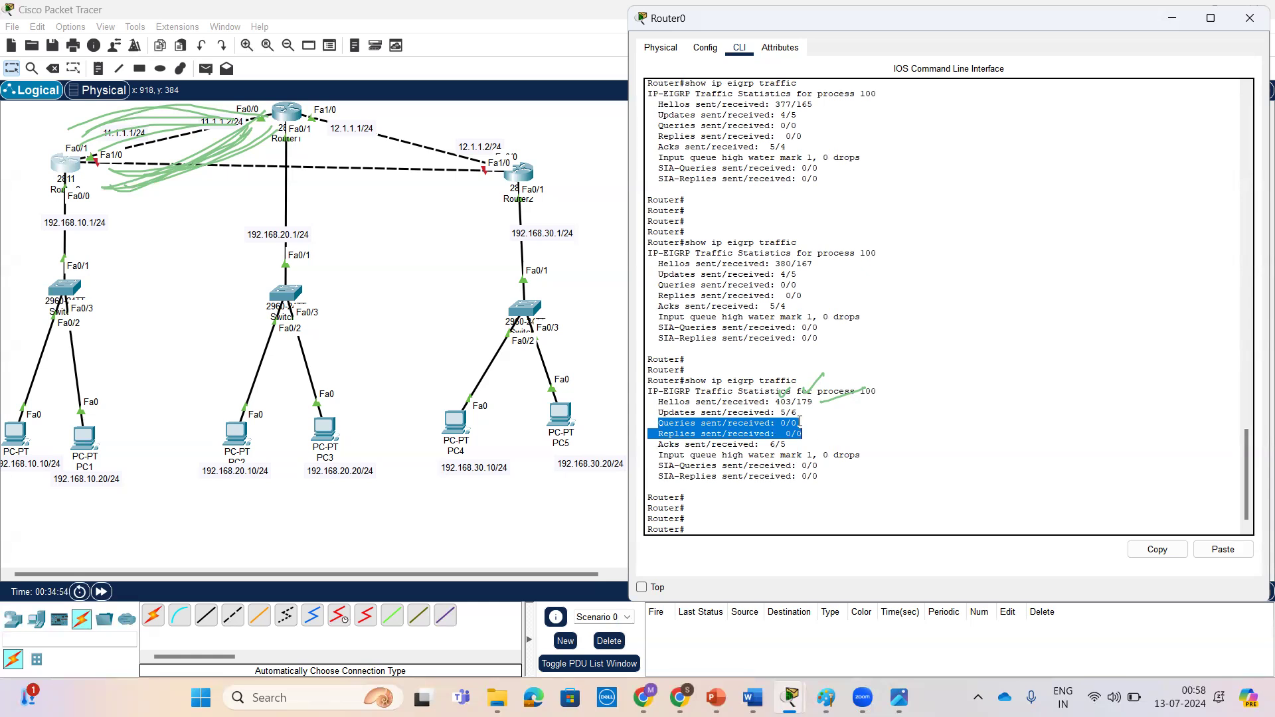
drag(786, 413, 791, 412)
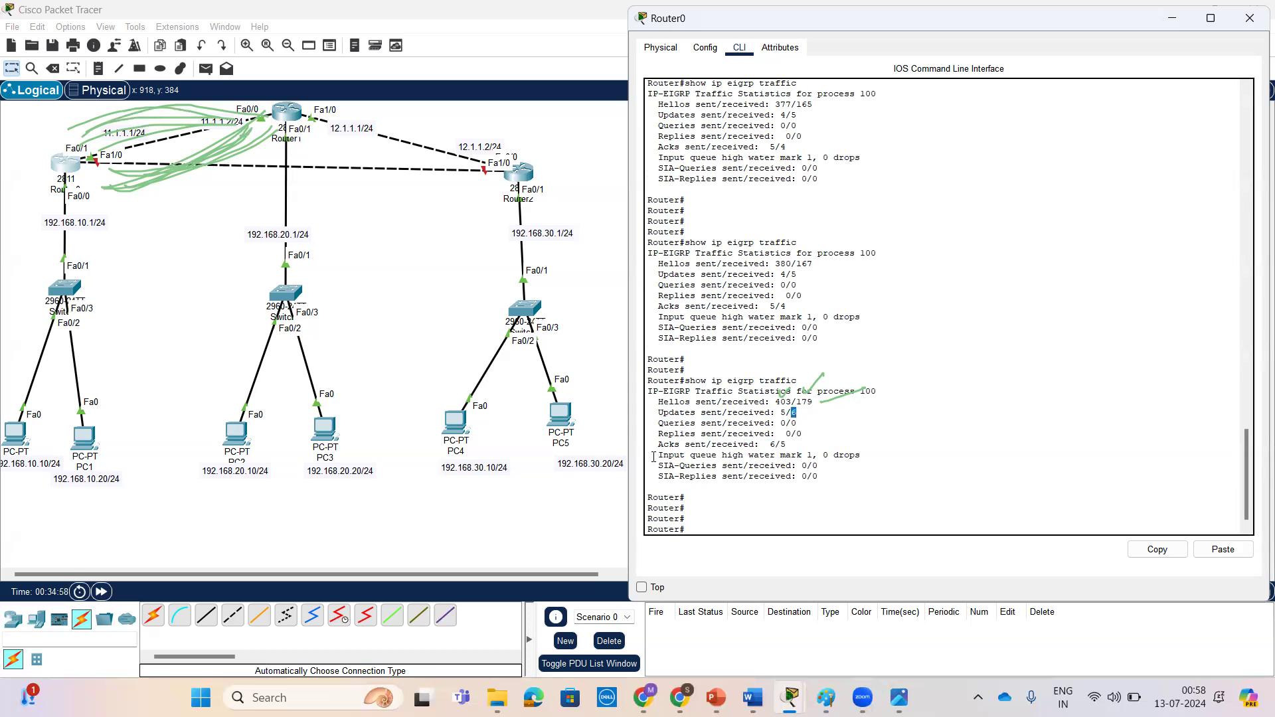
drag(769, 444, 783, 444)
drag(767, 444, 775, 444)
click(626, 46)
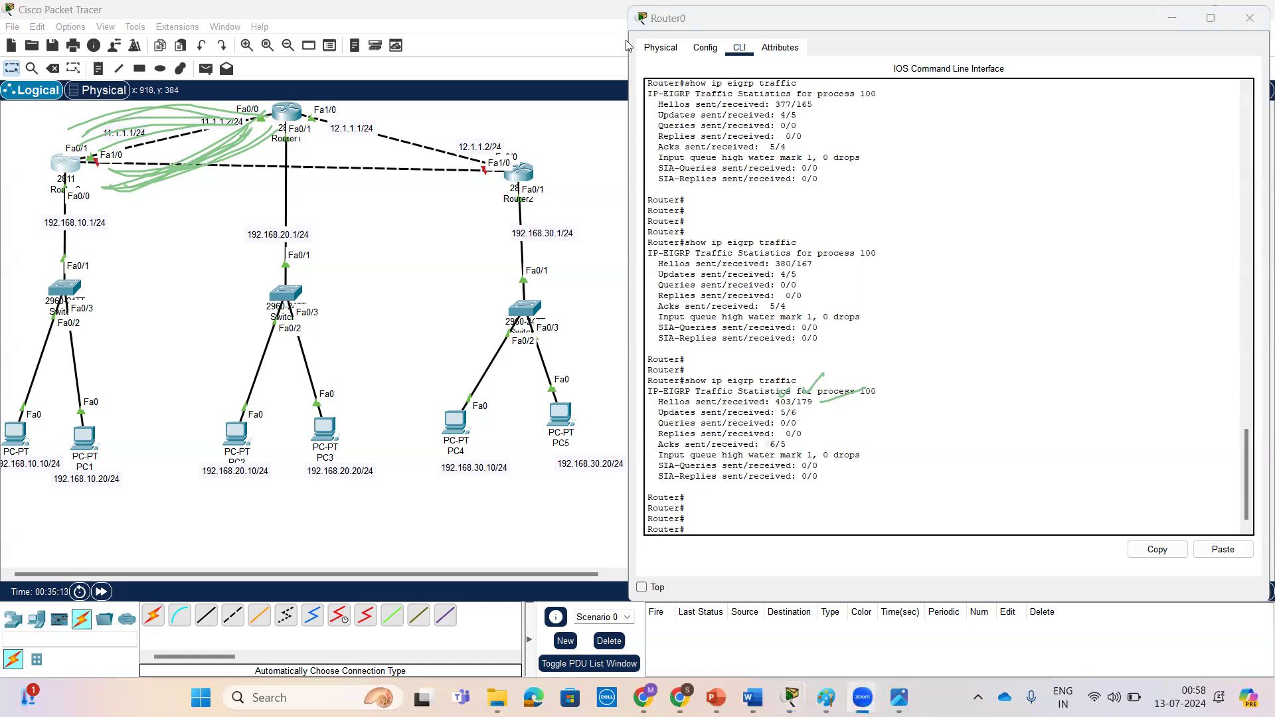
Step: Switch to Router1's CLI and exit EIGRP configuration to global configuration mode
click(290, 114)
text(ex)
key(Return)
key(Return)
key(Return)
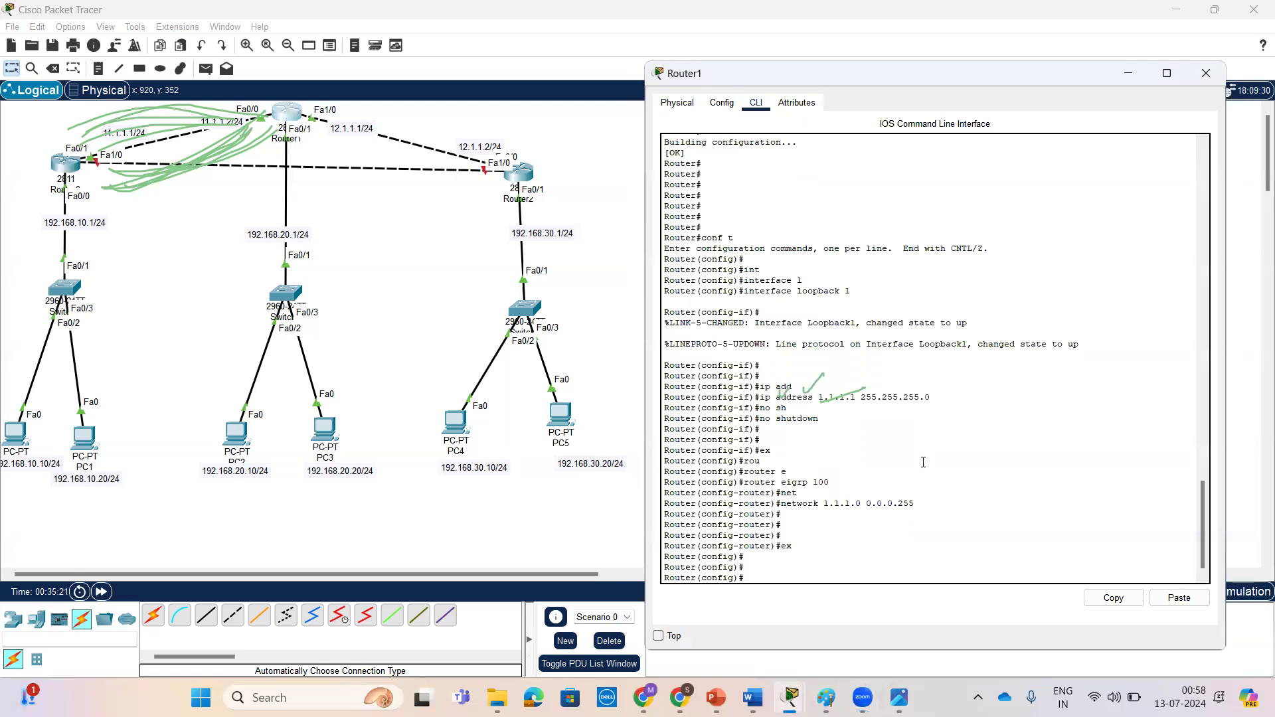
Step: Create interface loopback 2 on Router1
text(int)
key(Tab)
text(lo)
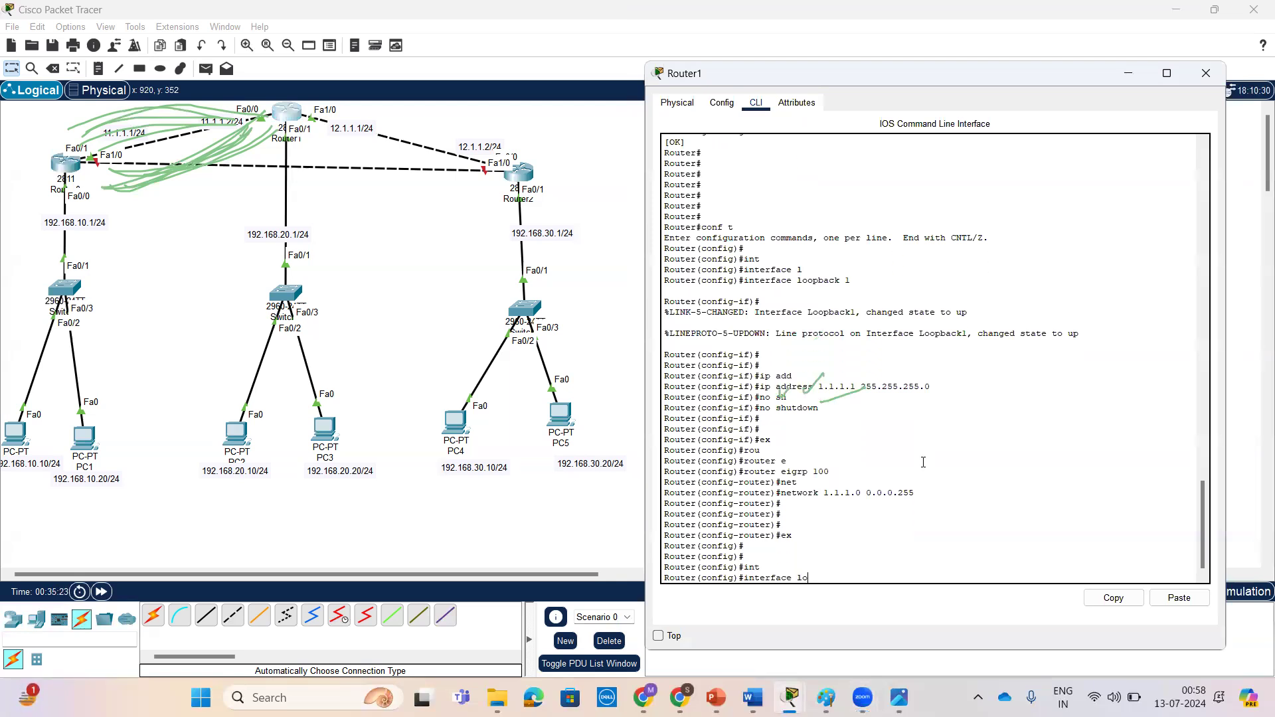
key(Tab)
text(2)
key(Return)
key(Return)
key(Return)
key(Return)
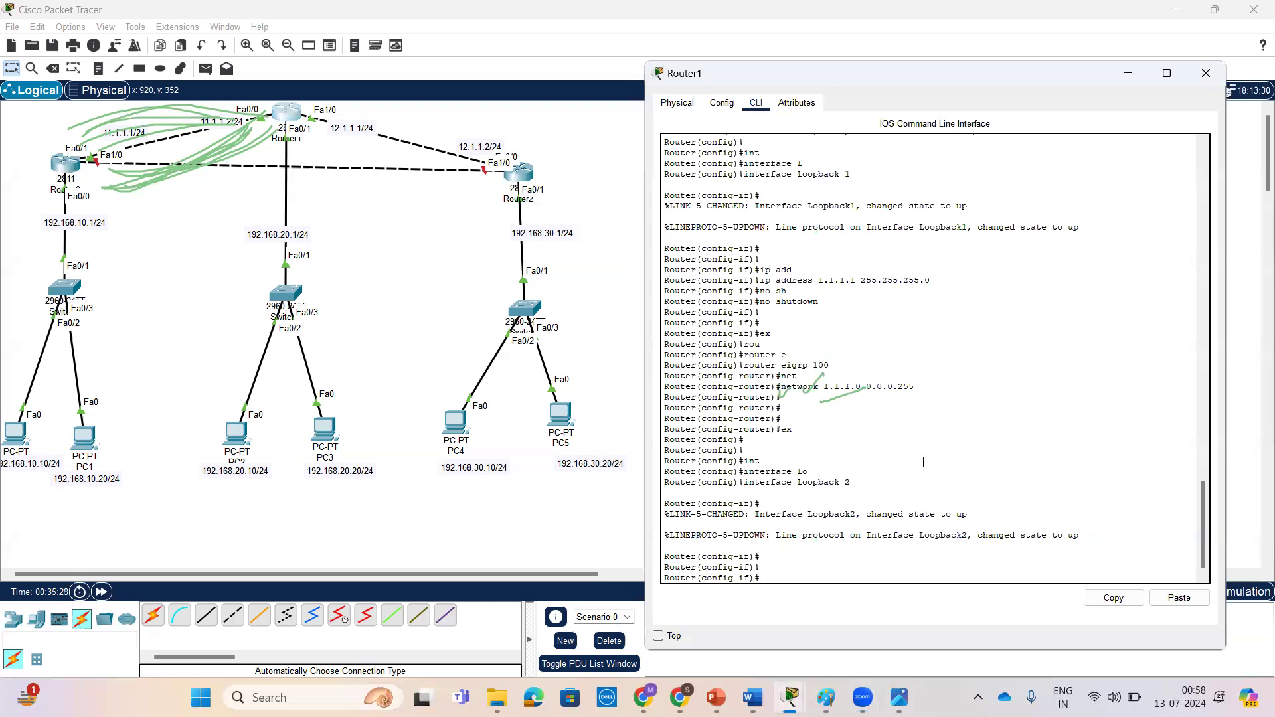
Step: Assign IP address 2.2.2.2 with mask 255.255.255.0 to Router1's loopback 2 interface
text(ip add)
key(Tab)
text(2.2.2.2 255.255.25)
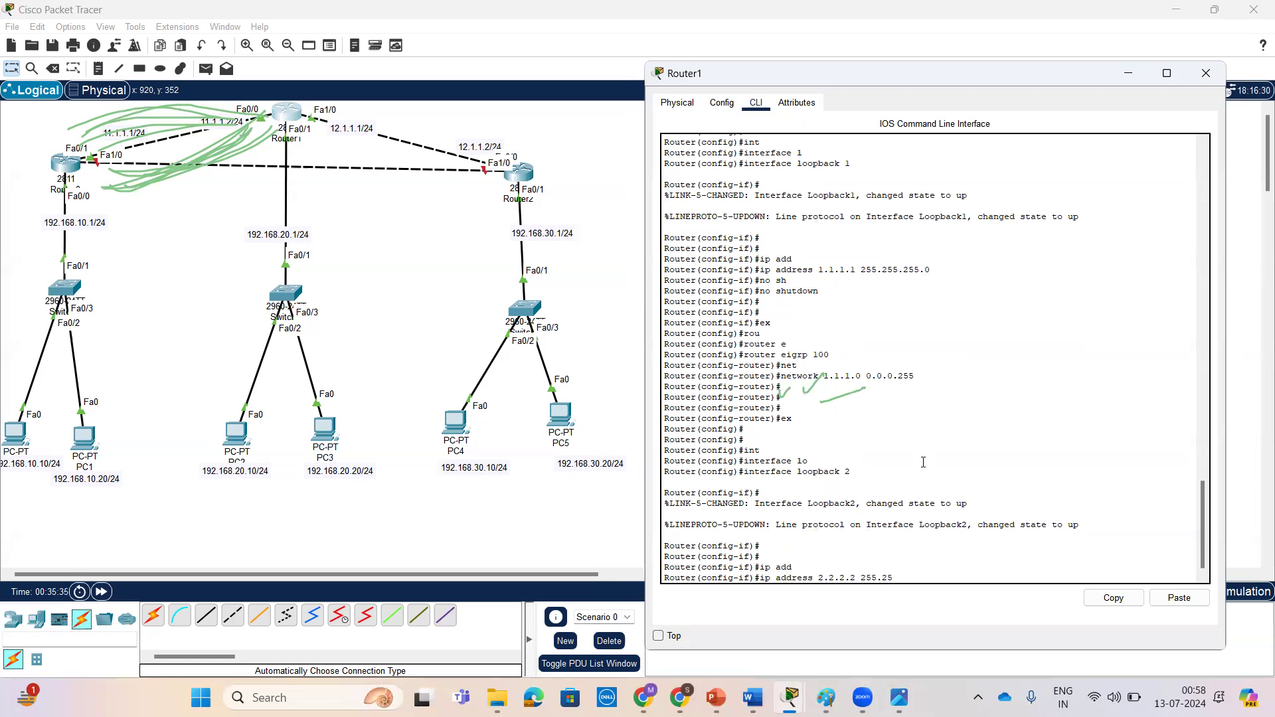
text(5.0)
key(Return)
Step: Enable the loopback 2 interface with no shutdown and return to global configuration mode
text(no sh)
key(Tab)
key(Return)
text(ex)
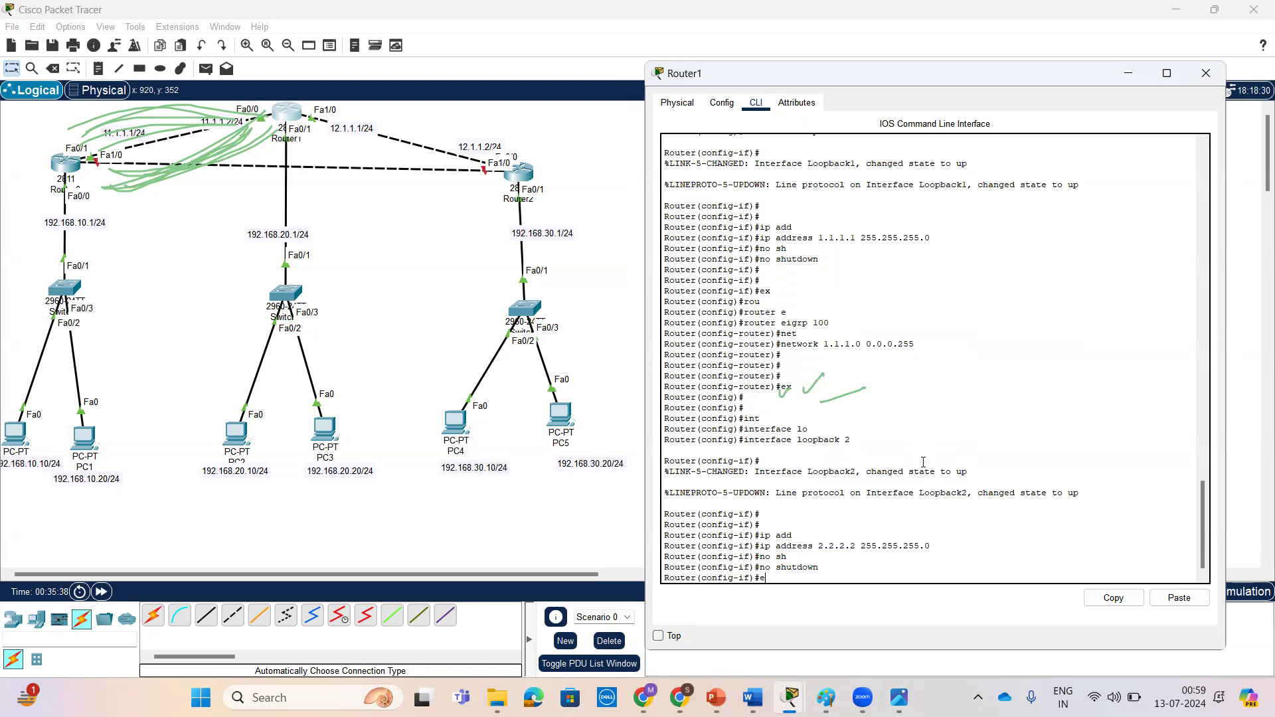
key(Return)
key(Return)
key(Return)
text(net)
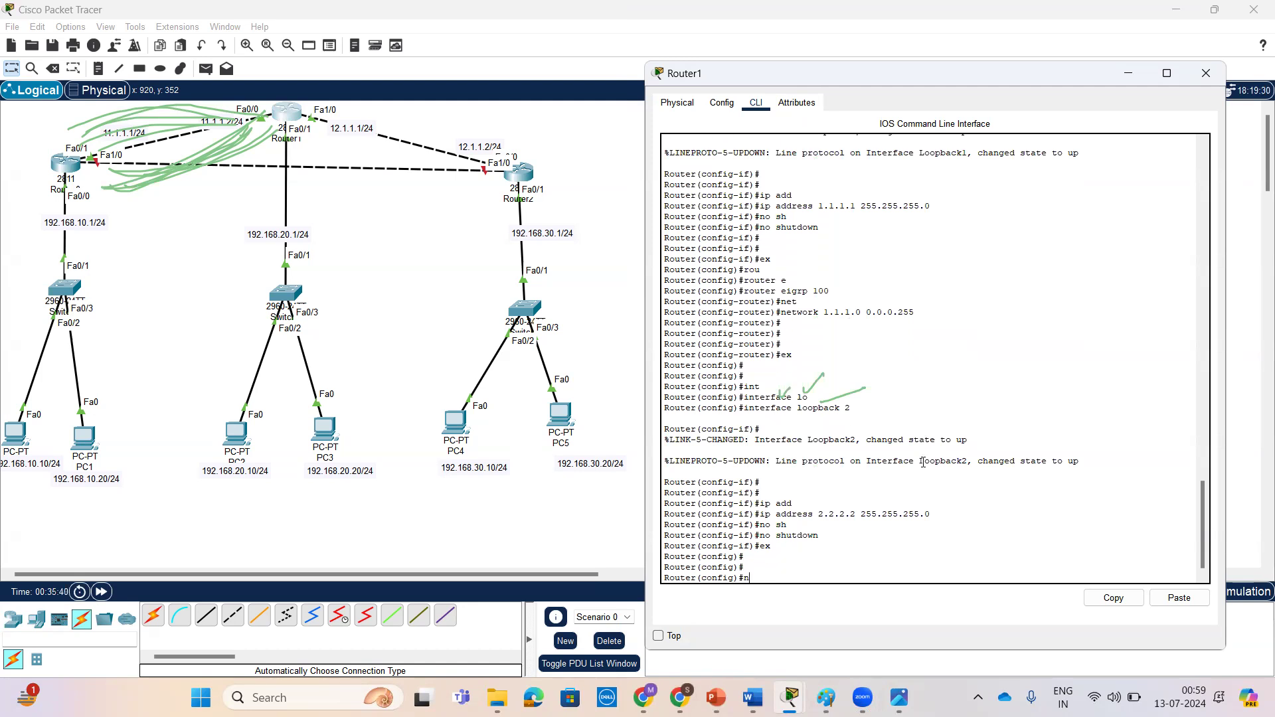
key(Tab)
key(BackSpace)
key(BackSpace)
key(BackSpace)
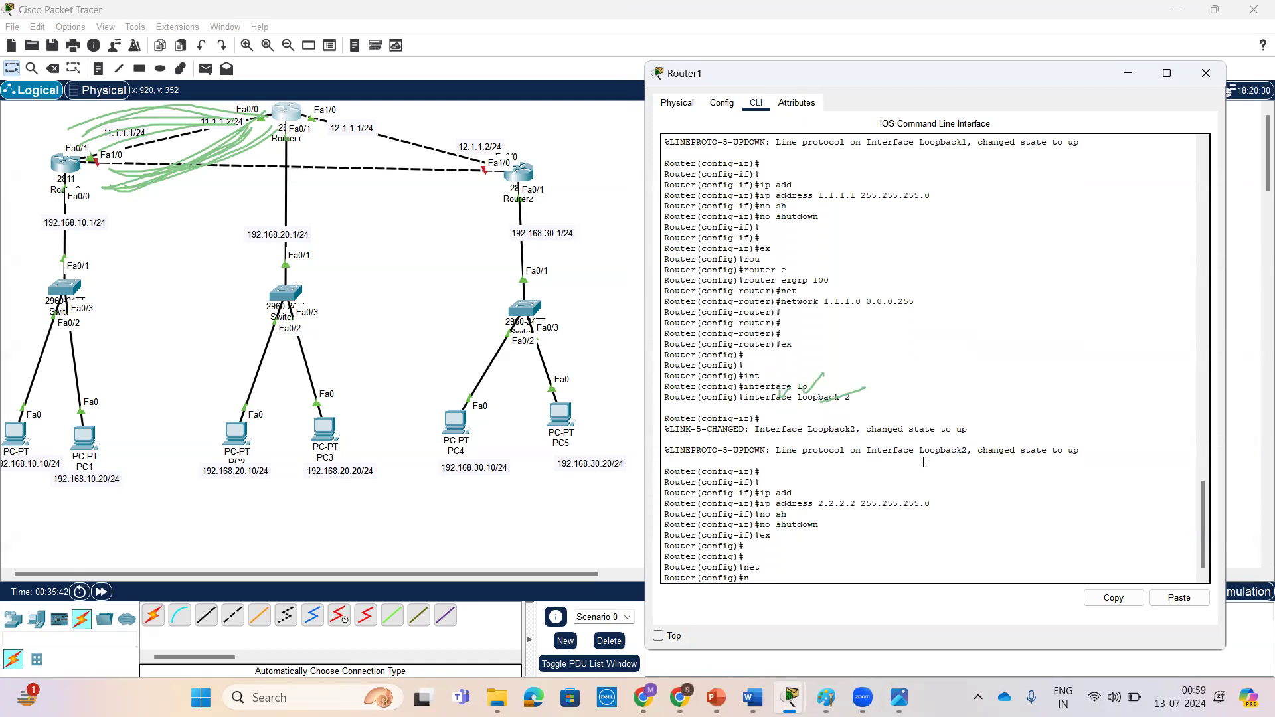
Step: Re-enter router configuration mode for EIGRP 100 on Router1
text(rou)
key(Tab)
text(ter )
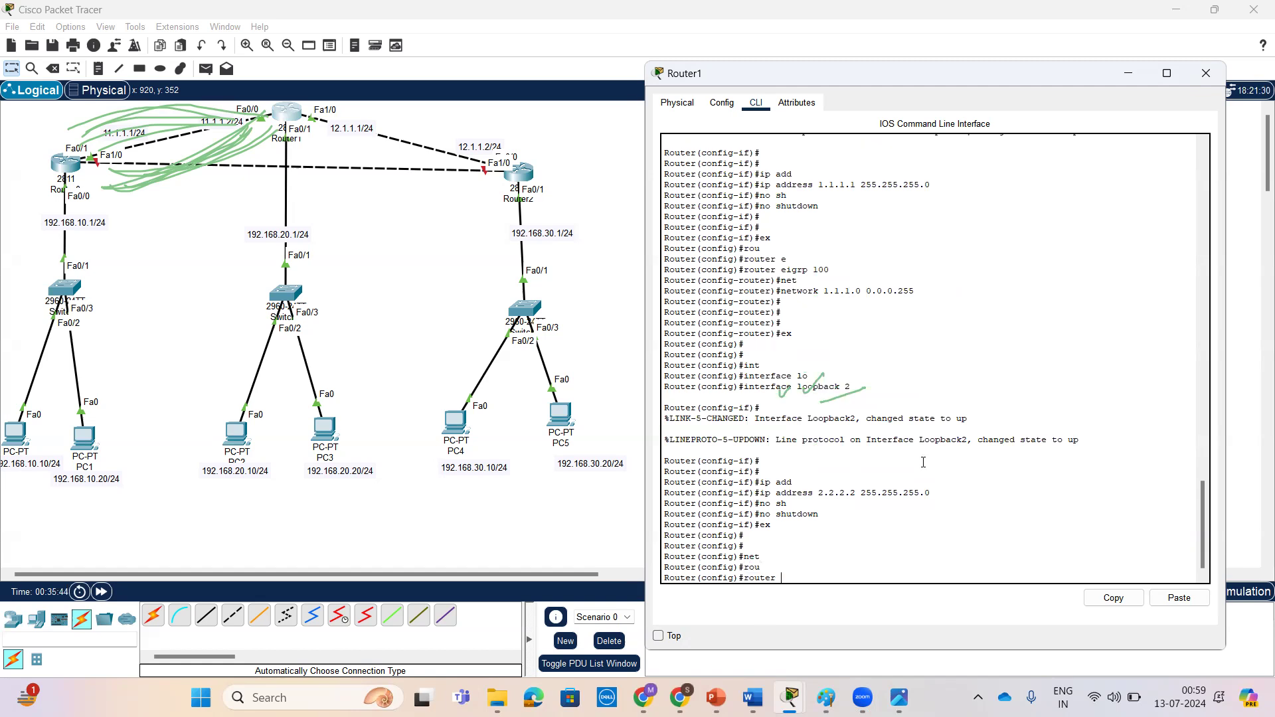
text(e)
key(Tab)
text(igrp 100)
key(Return)
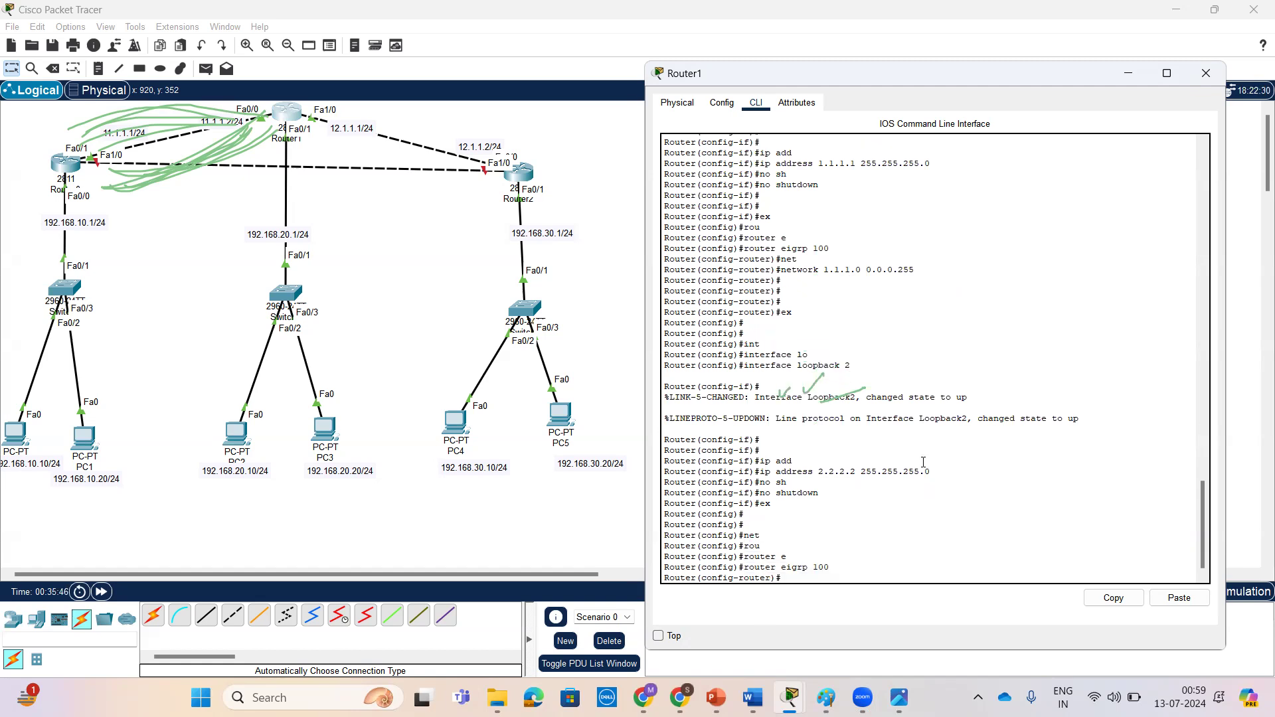
Step: Advertise network 2.2.2.0 with wildcard mask 0.0.0.255 in Router1's EIGRP 100 process
text(net)
key(Tab)
text(2.2.2.0)
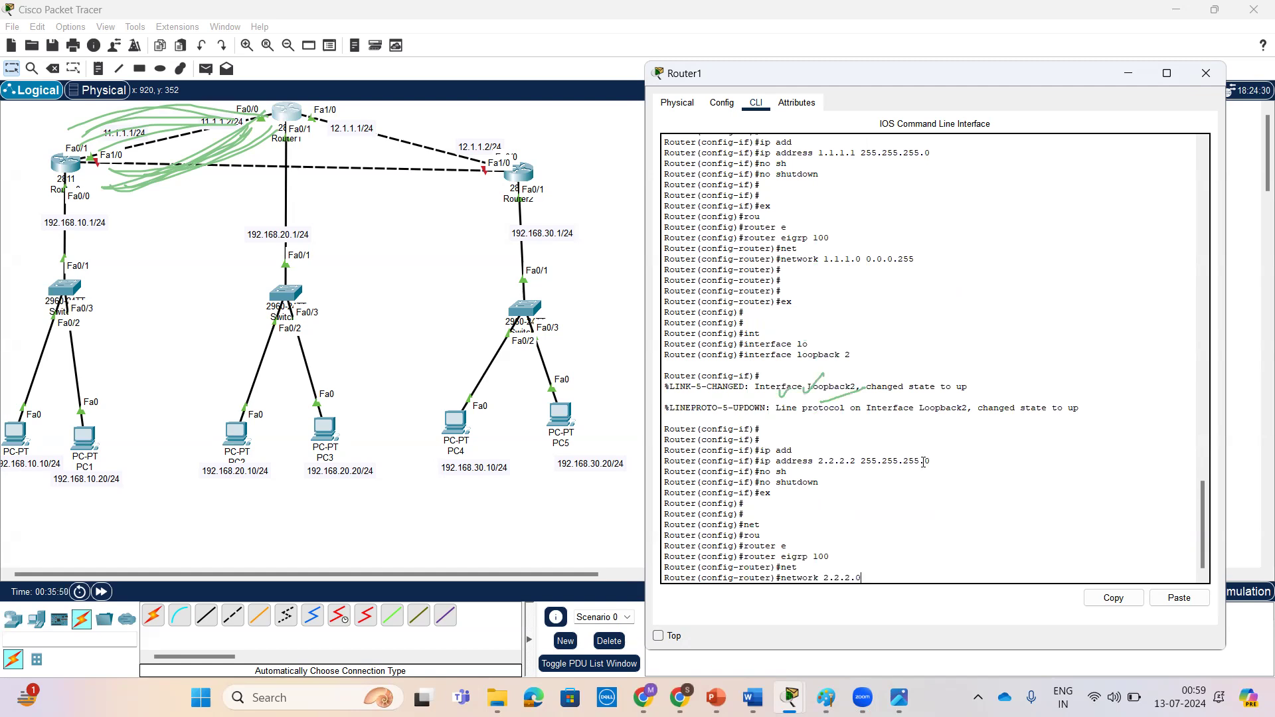
text( 0.0.0.255)
key(Return)
key(Return)
key(Return)
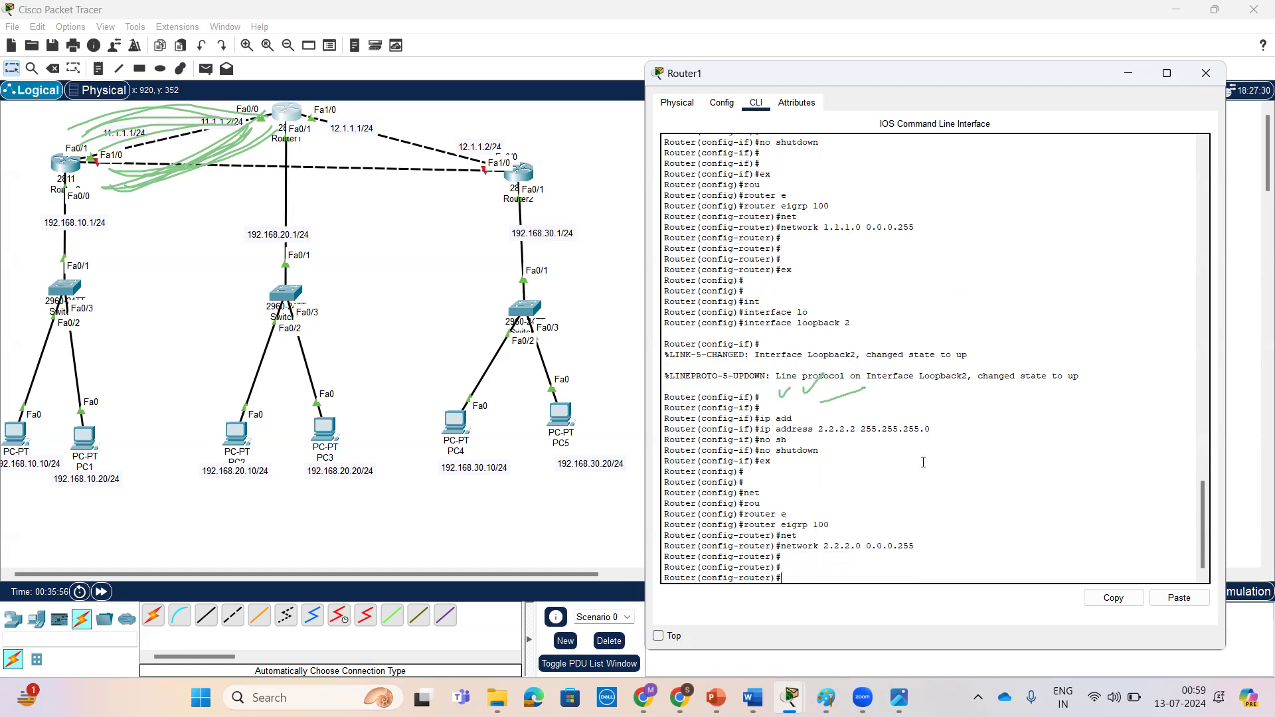
Step: Run show ip eigrp traffic on Router0 again and examine the updates and acks counters with network 2.2.2.0 advertised
click(56, 167)
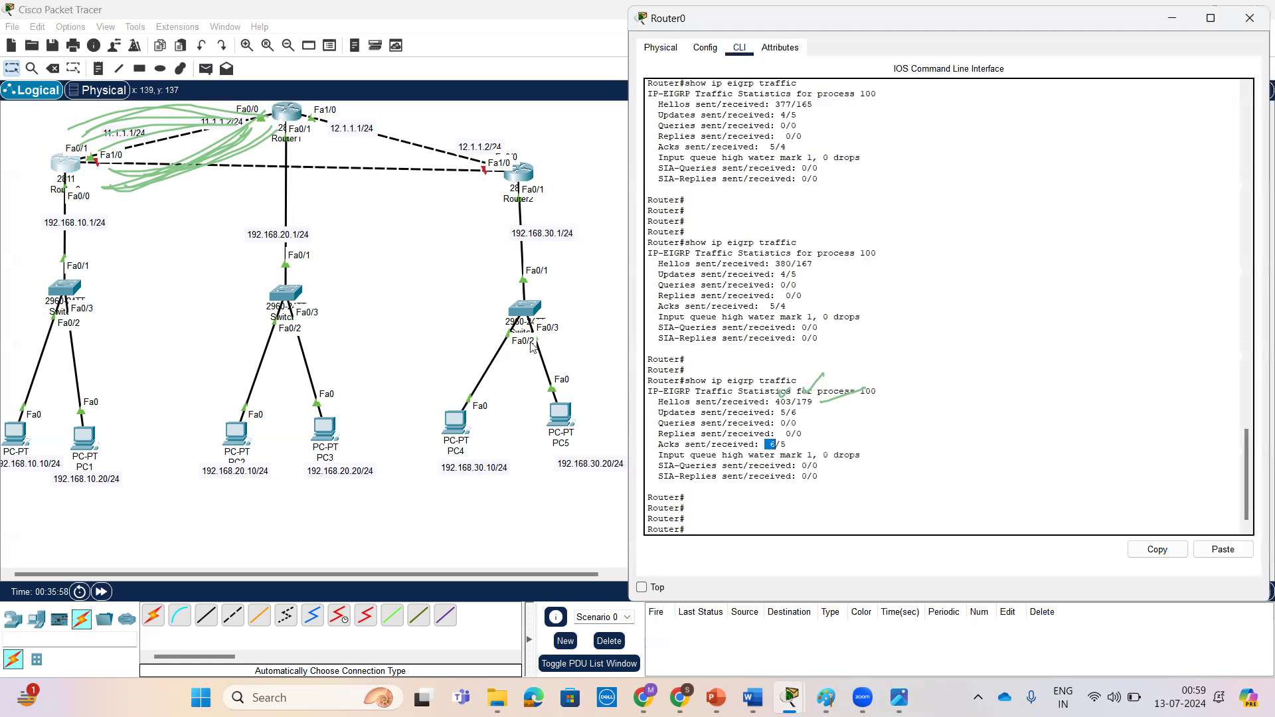
key(Return)
key(Return)
key(Return)
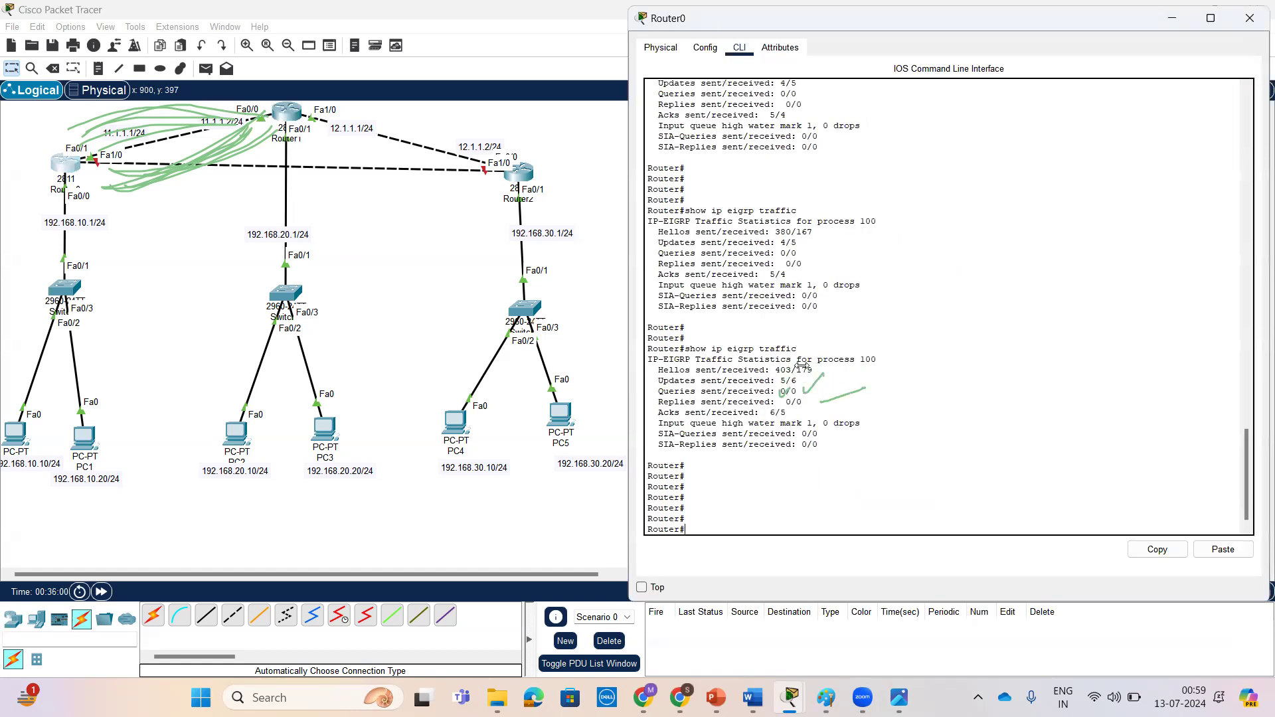
key(Up)
key(Return)
key(Return)
key(Return)
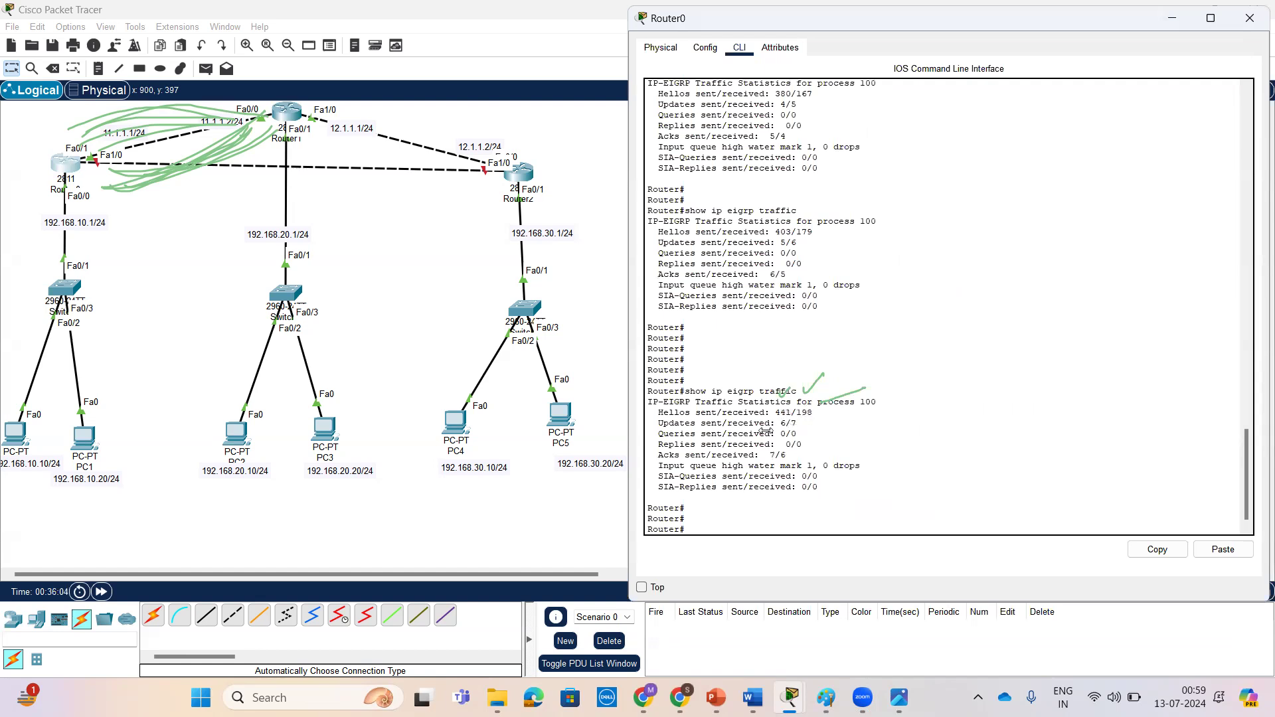
double_click(792, 423)
double_click(772, 455)
drag(779, 455, 786, 455)
Step: Remove network 2.2.2.0 0.0.0.255 from Router1's EIGRP 100 process with the no form of the command
click(289, 114)
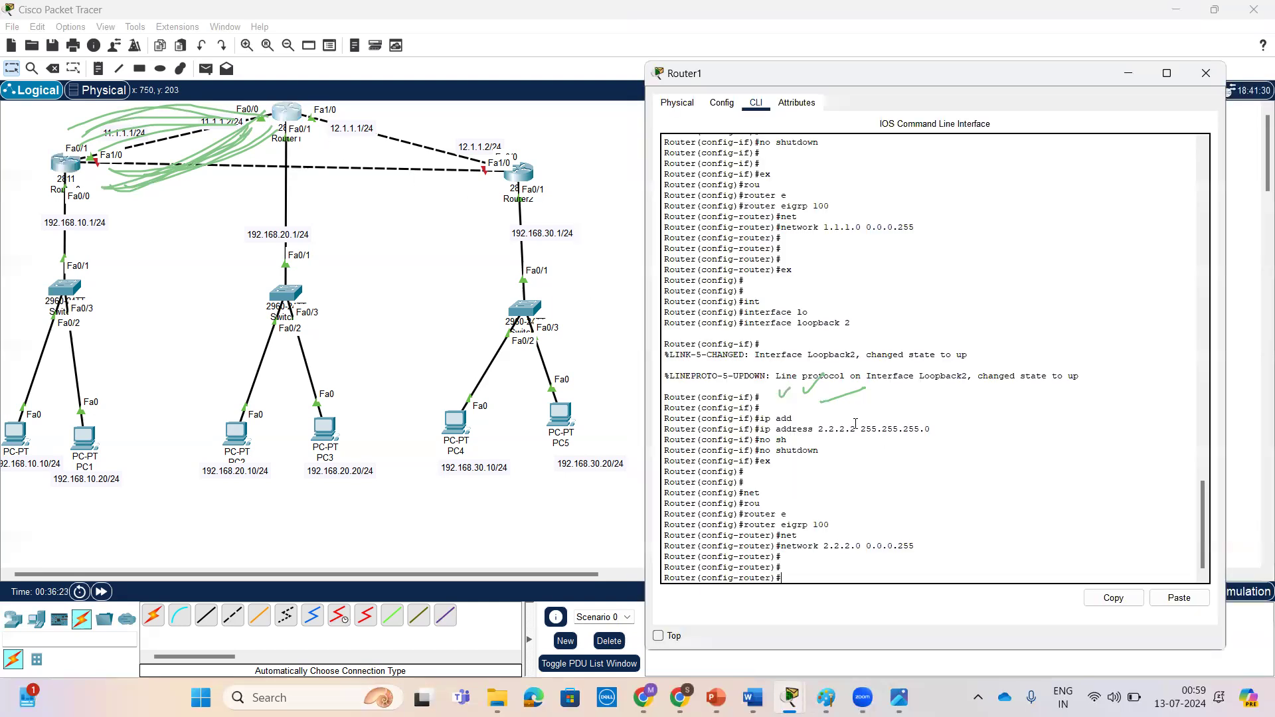
key(Up)
text(no)
key(Return)
key(Return)
key(Return)
key(Return)
key(Return)
key(Return)
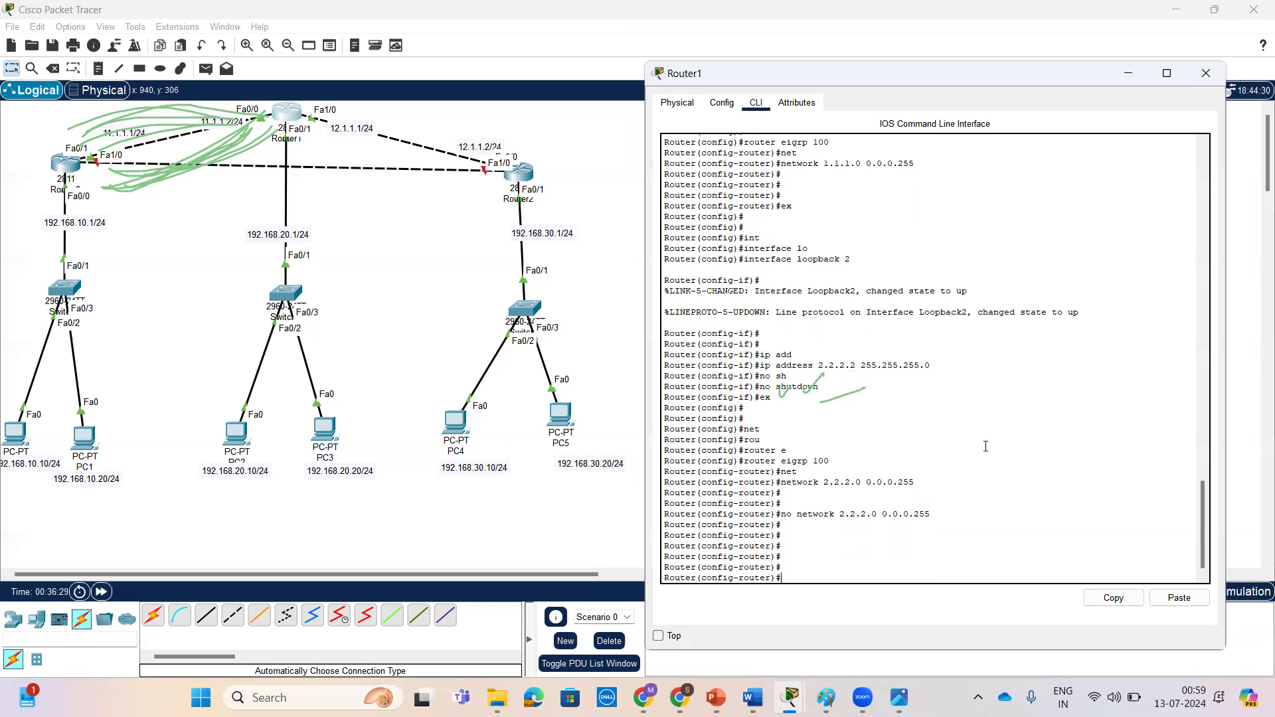
Step: Return to Router0's CLI and run show ip eigrp traffic to check the counters after the network removal
click(62, 164)
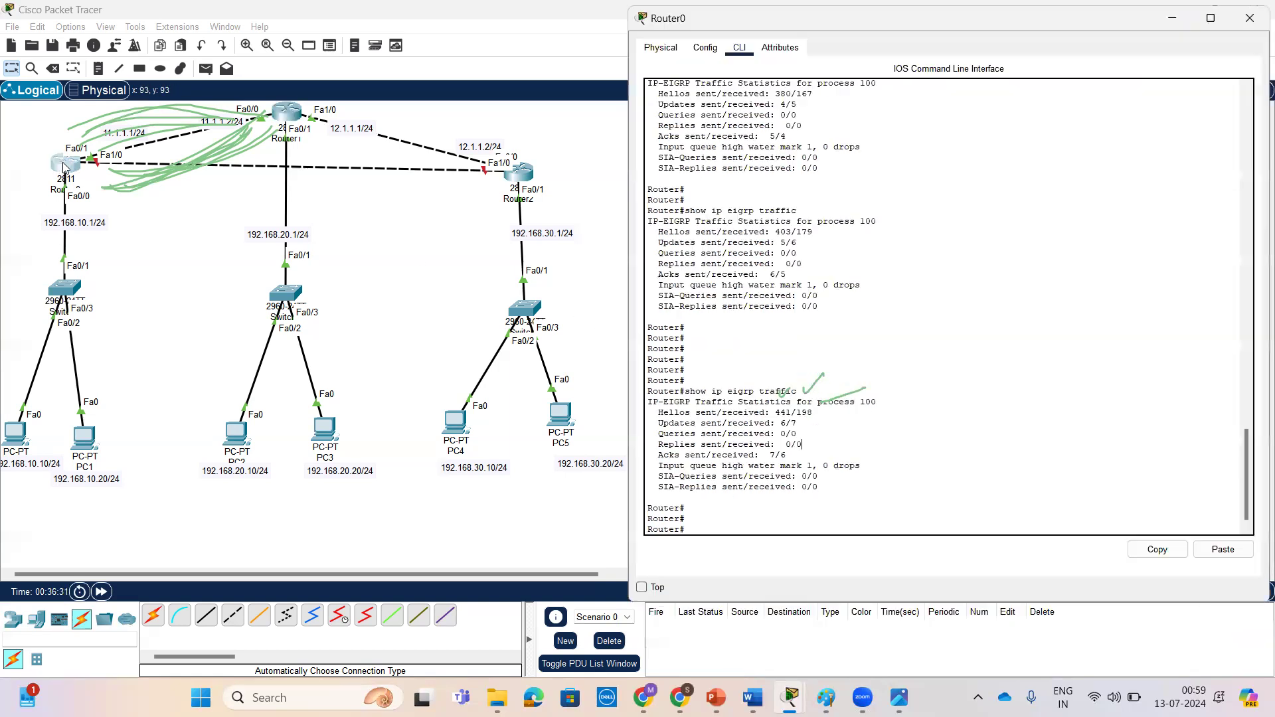
key(Return)
key(Return)
key(Up)
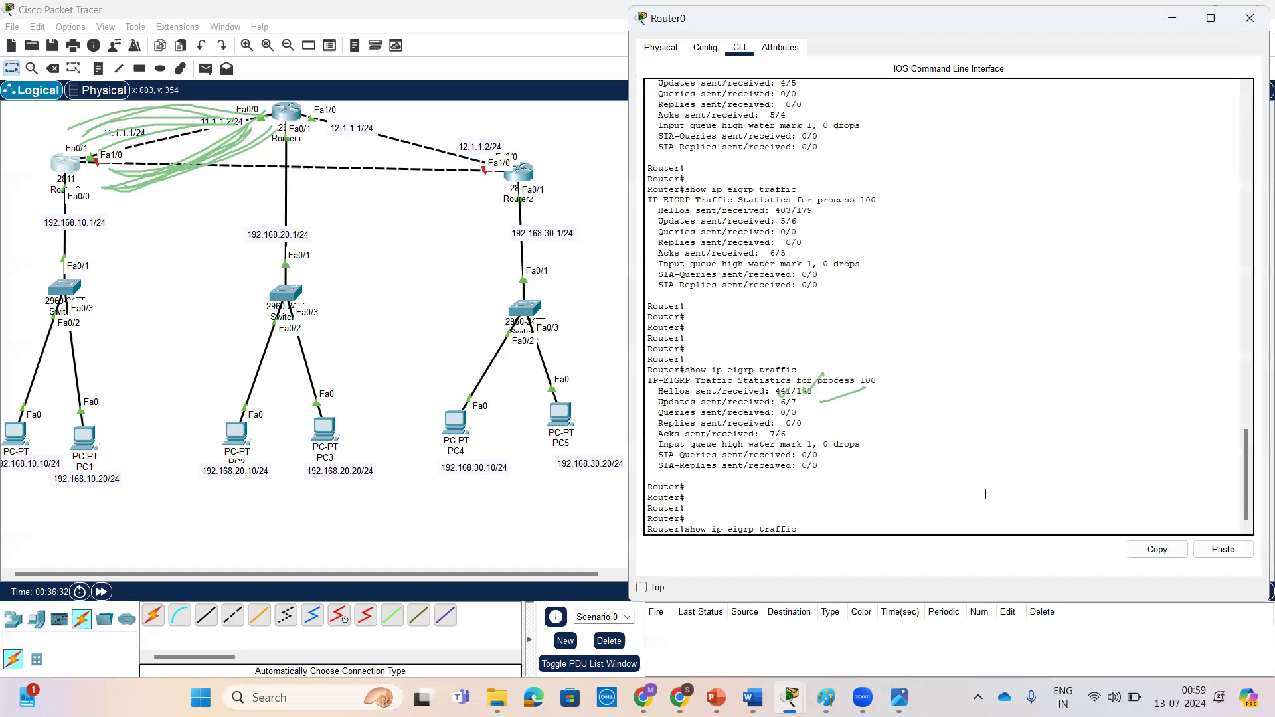
key(Return)
key(Return)
key(Return)
key(Return)
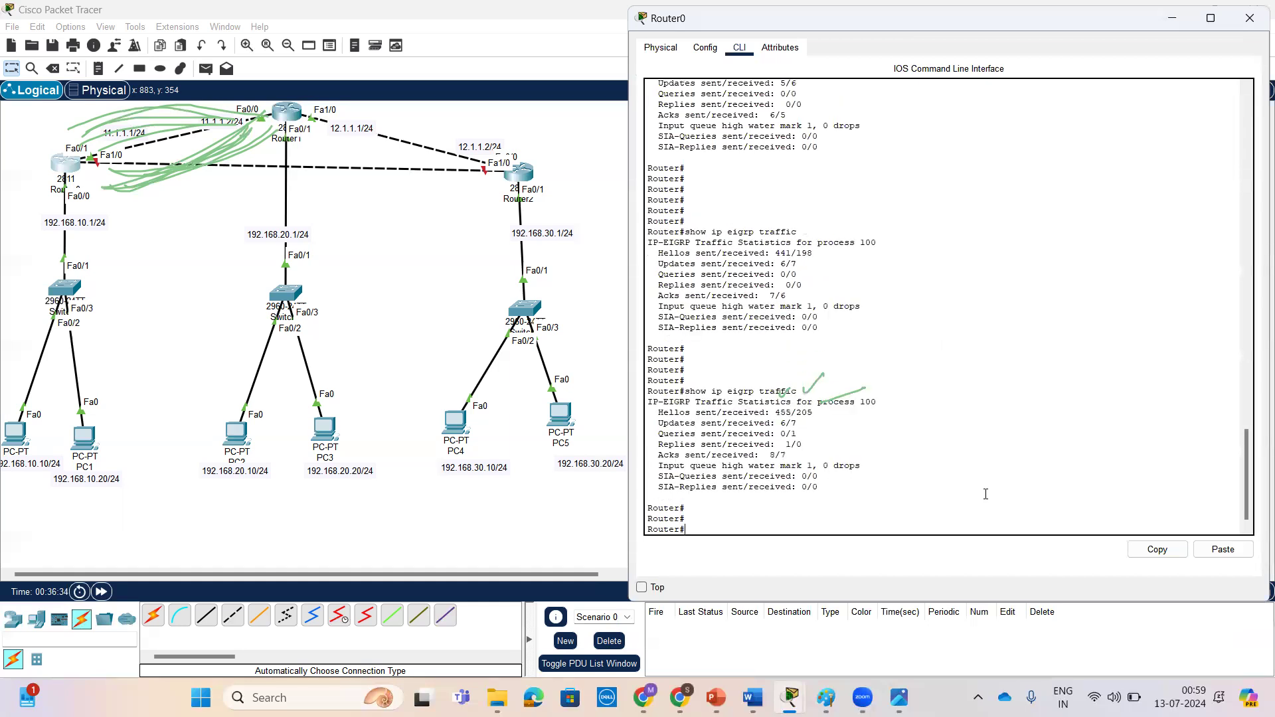
Step: Examine the queries, replies and acks counters in Router0's EIGRP traffic statistics following the removal of network 2.2.2.0
drag(656, 425, 801, 435)
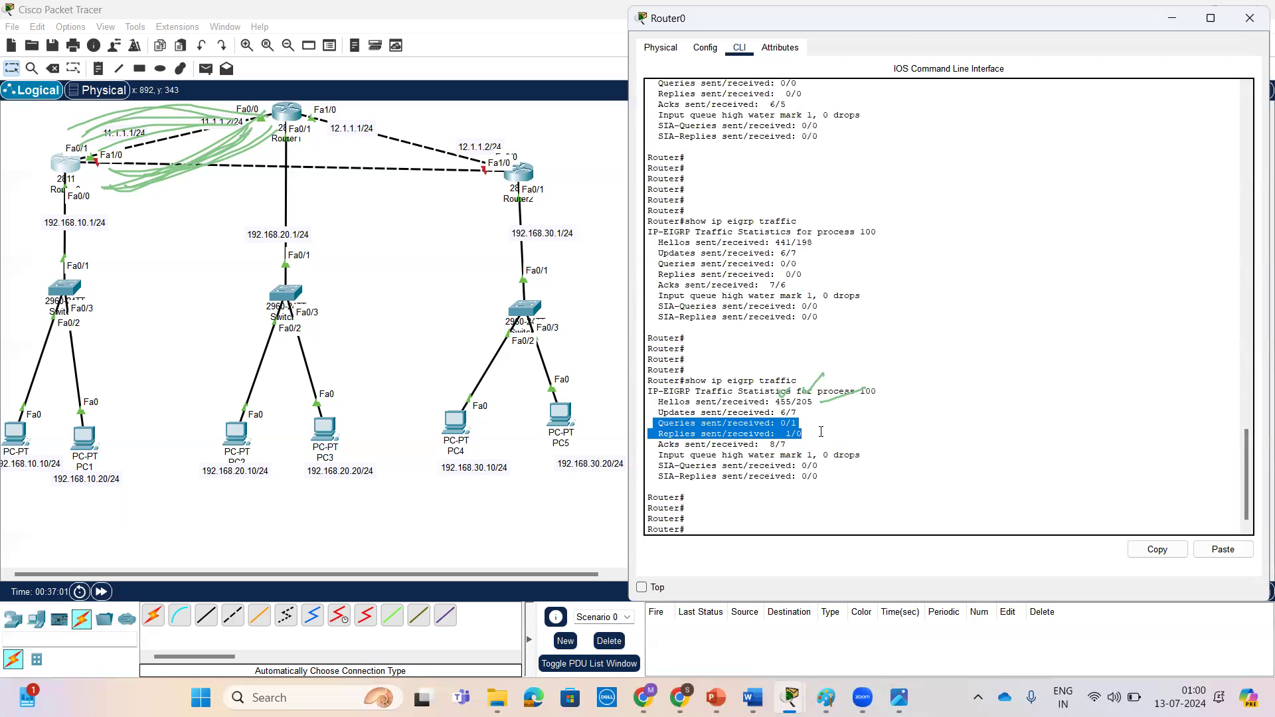
drag(767, 444, 771, 444)
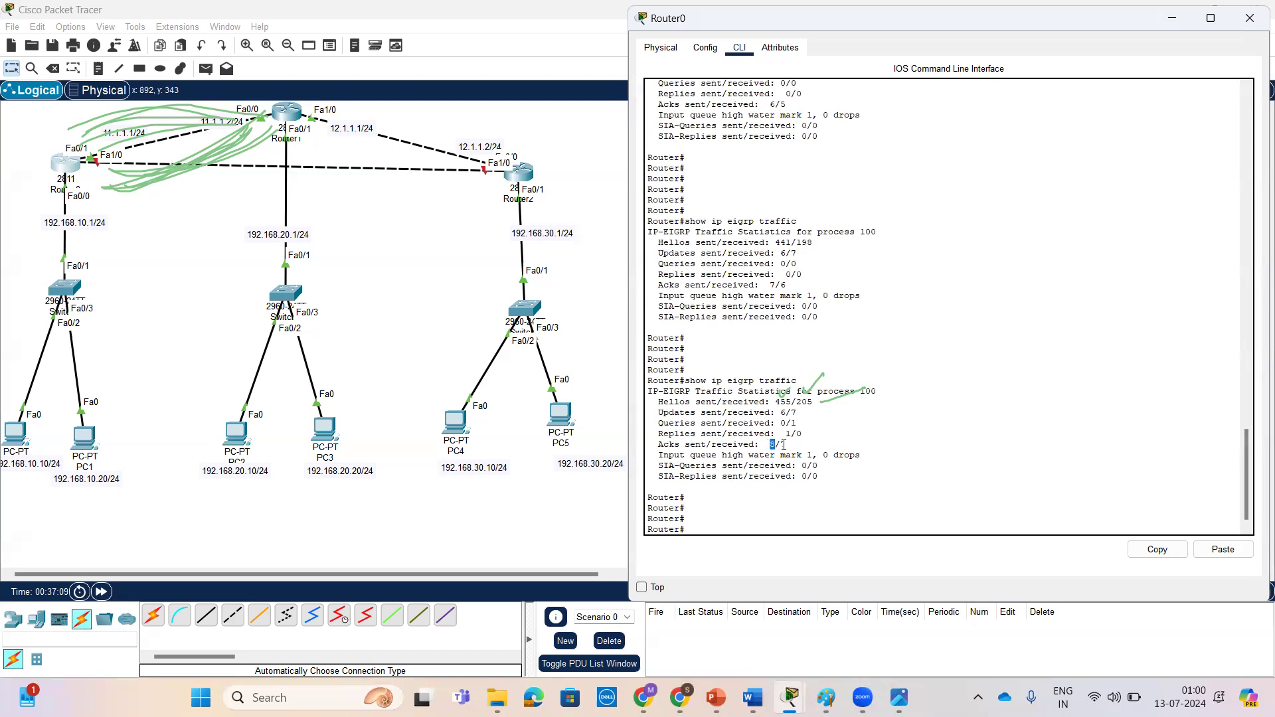
drag(789, 445, 781, 445)
drag(787, 444, 651, 423)
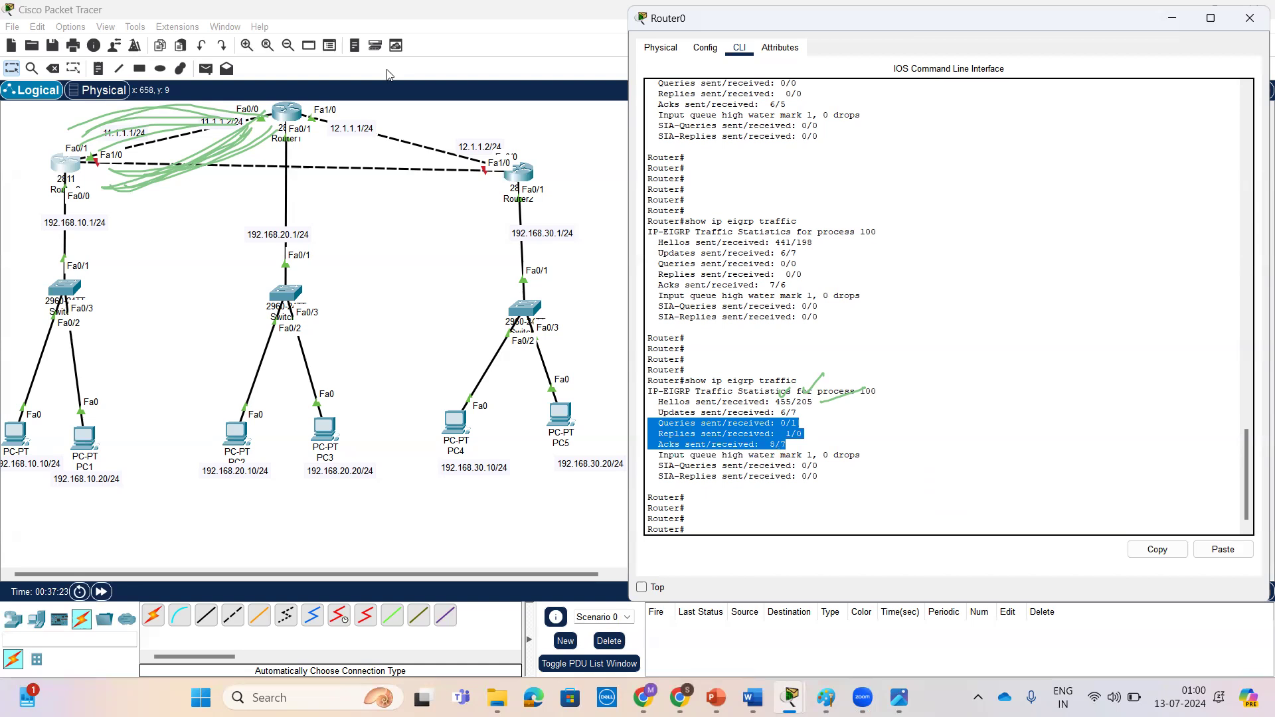
click(691, 439)
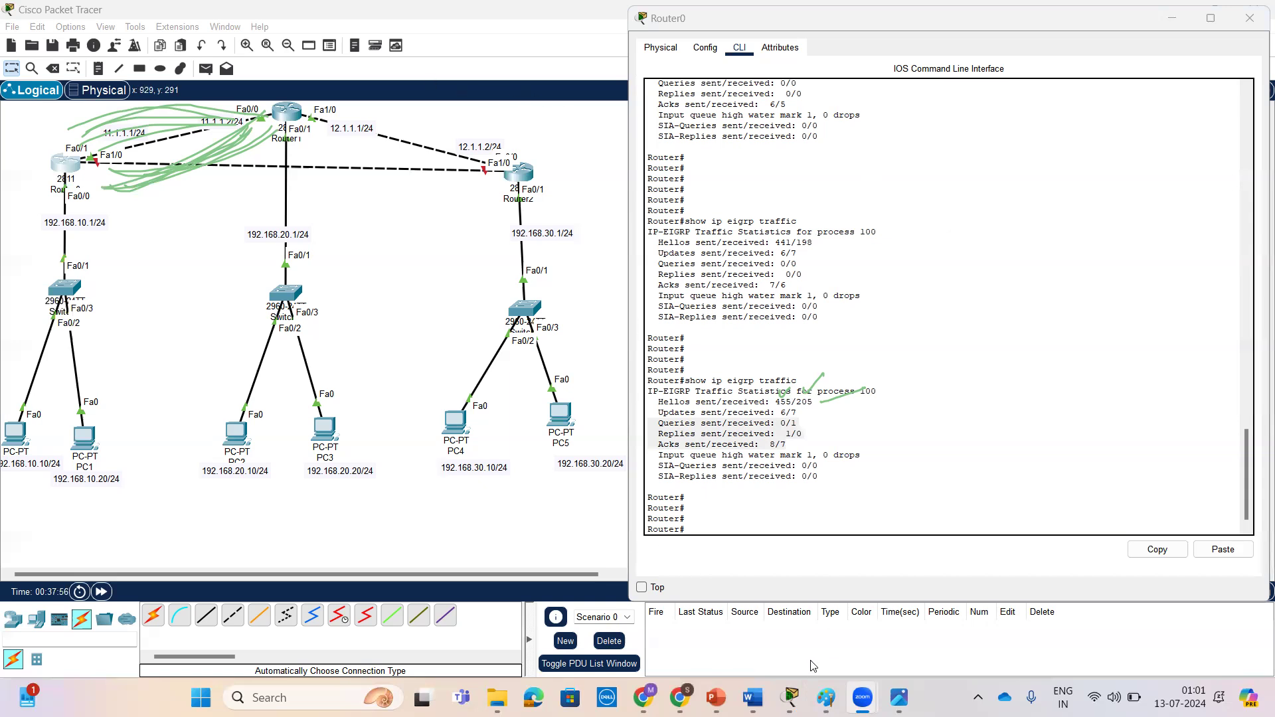
click(1094, 417)
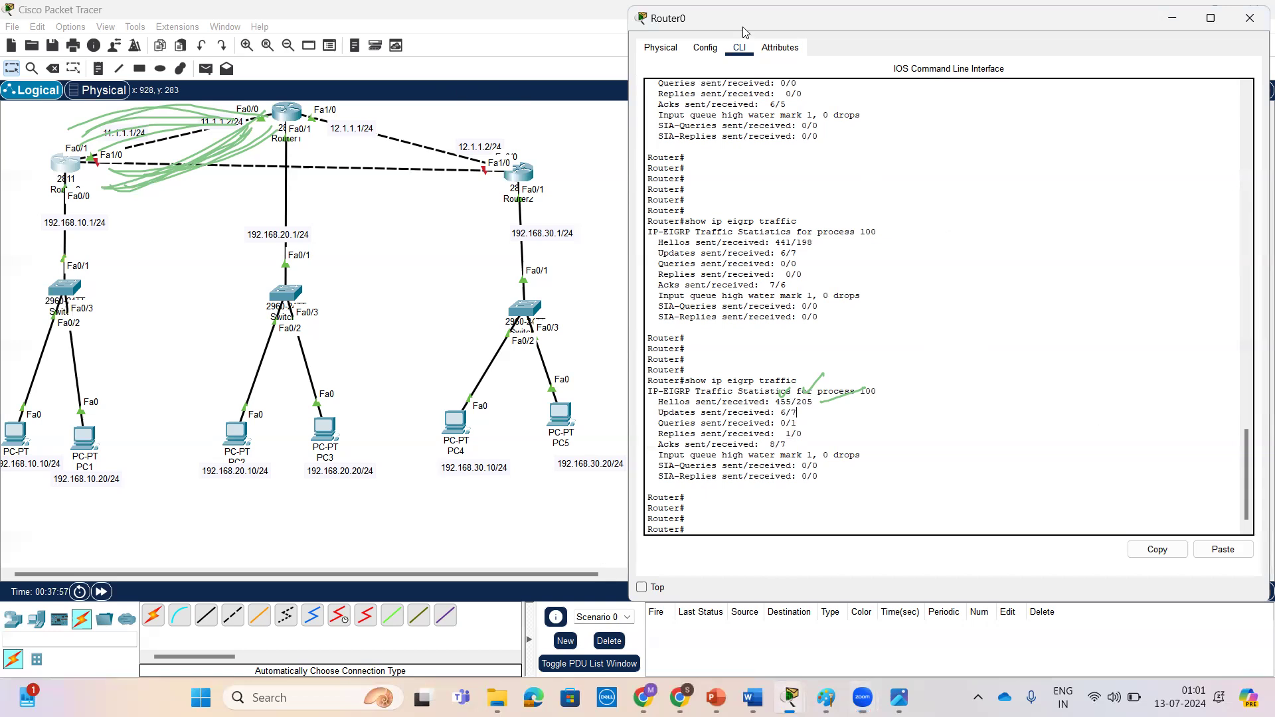
click(1046, 498)
click(800, 404)
key(Return)
key(Return)
key(Return)
key(Return)
key(Return)
key(Return)
key(Return)
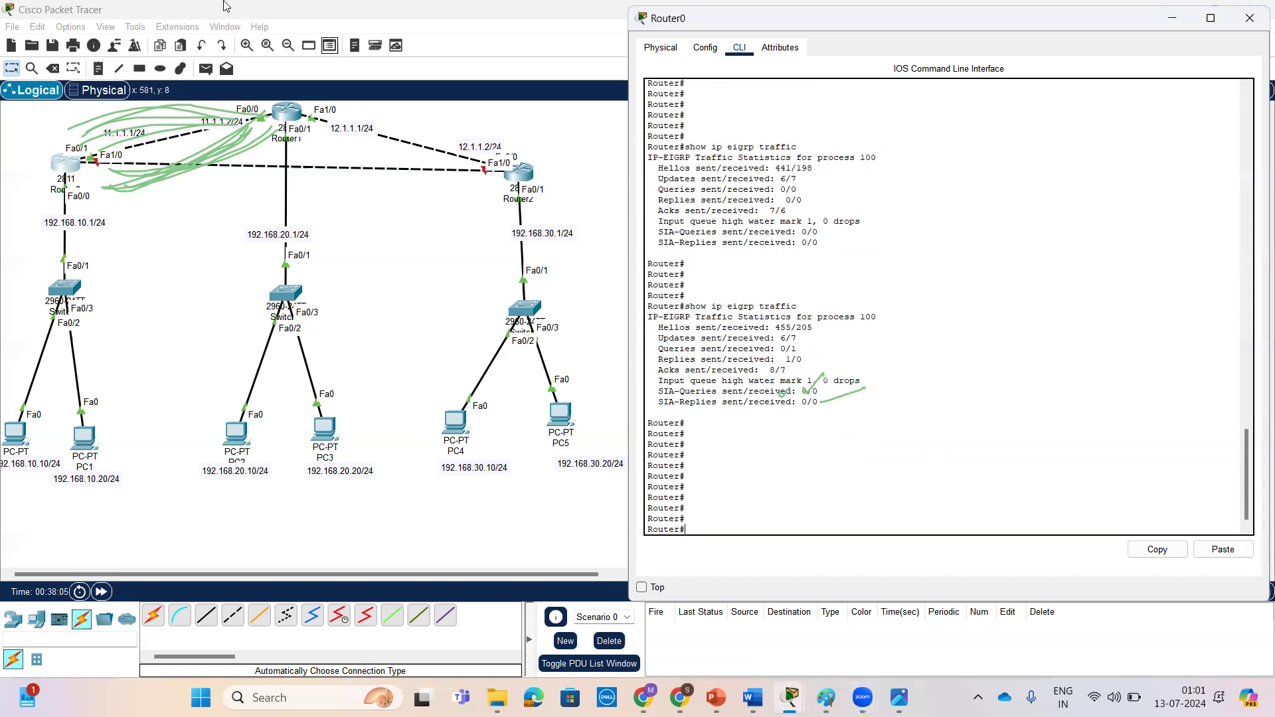
click(376, 77)
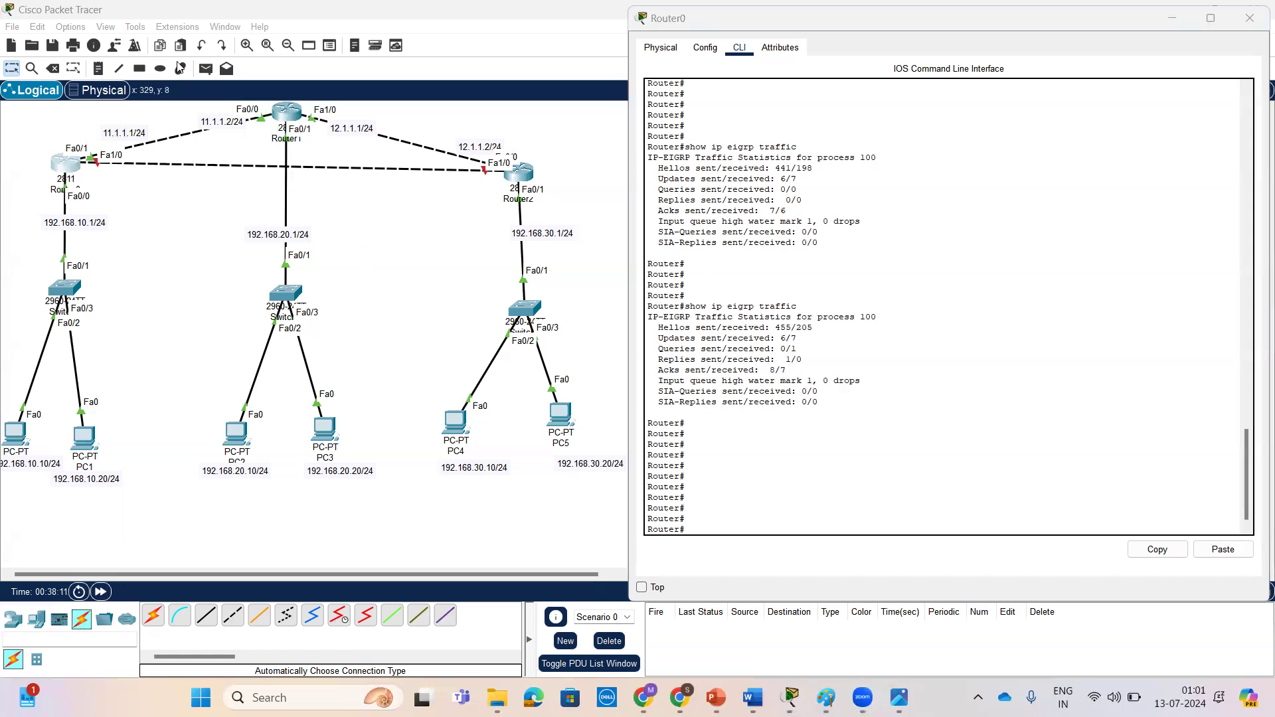
click(177, 63)
mouse_move(207, 176)
mouse_down()
mouse_move(326, 184)
mouse_move(363, 165)
mouse_move(167, 171)
mouse_move(320, 178)
mouse_up()
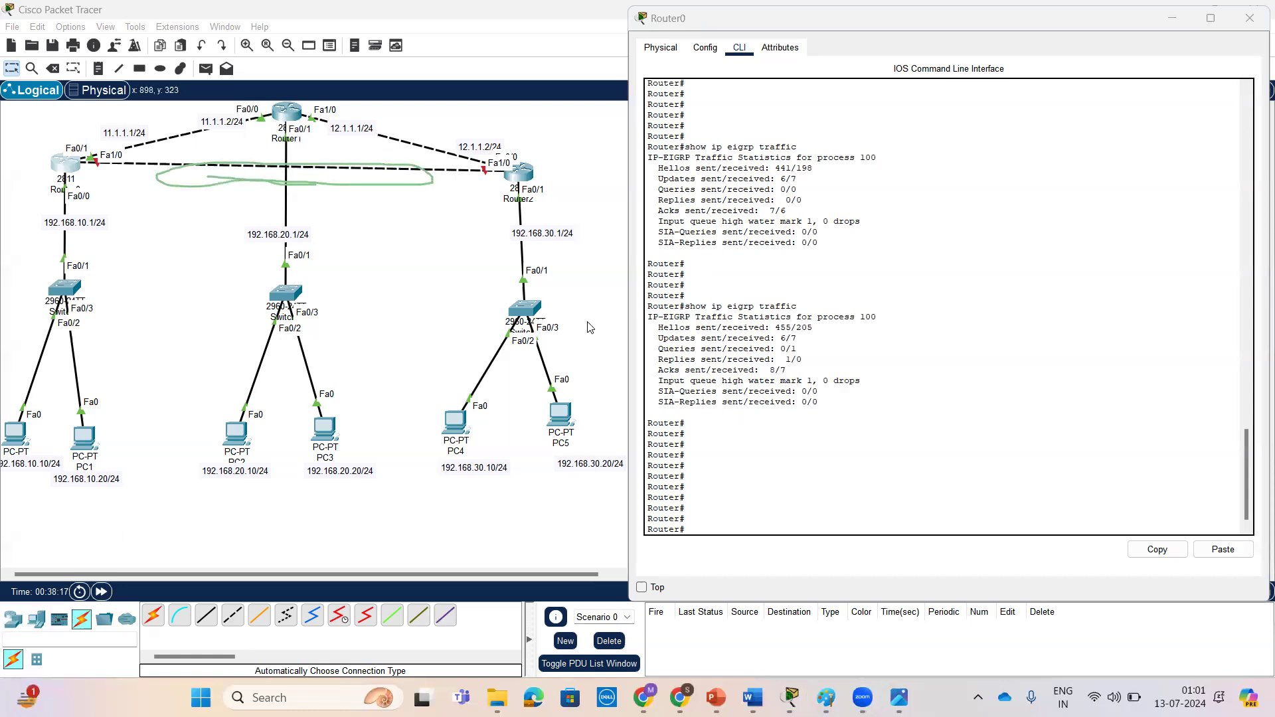
click(837, 492)
key(Return)
key(Return)
key(Return)
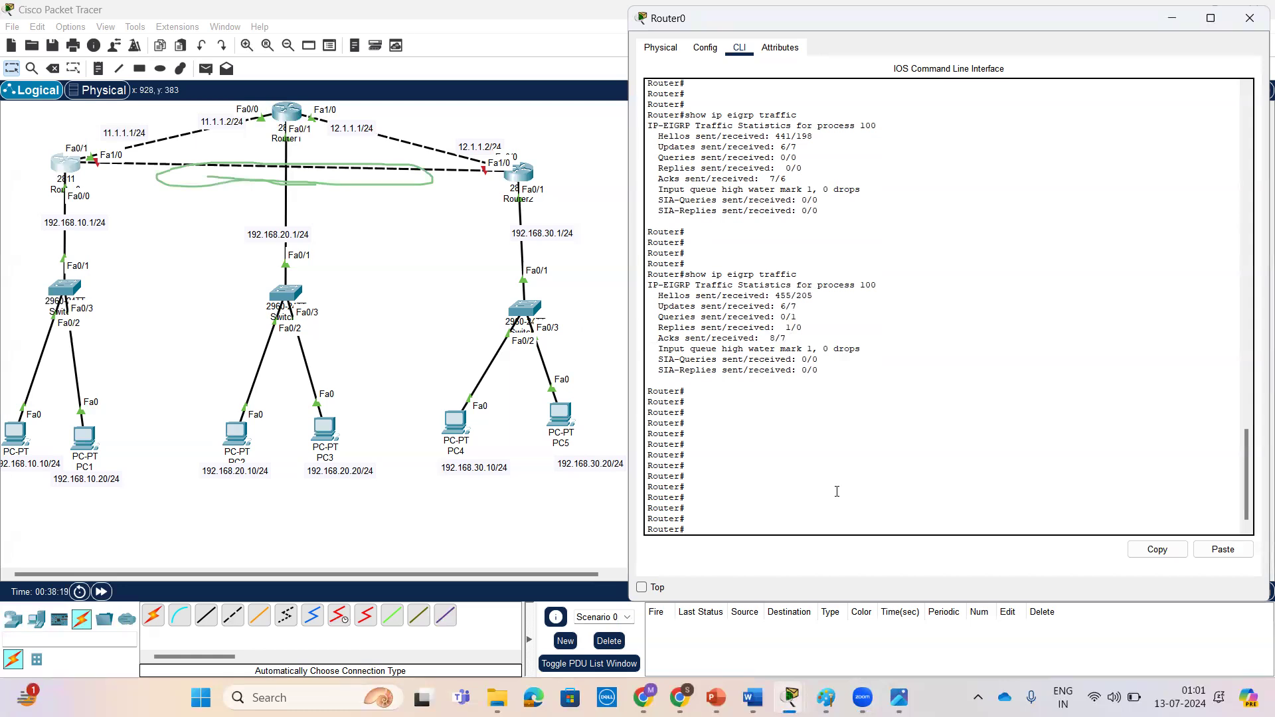
text(int)
key(Tab)
text(f)
key(Tab)
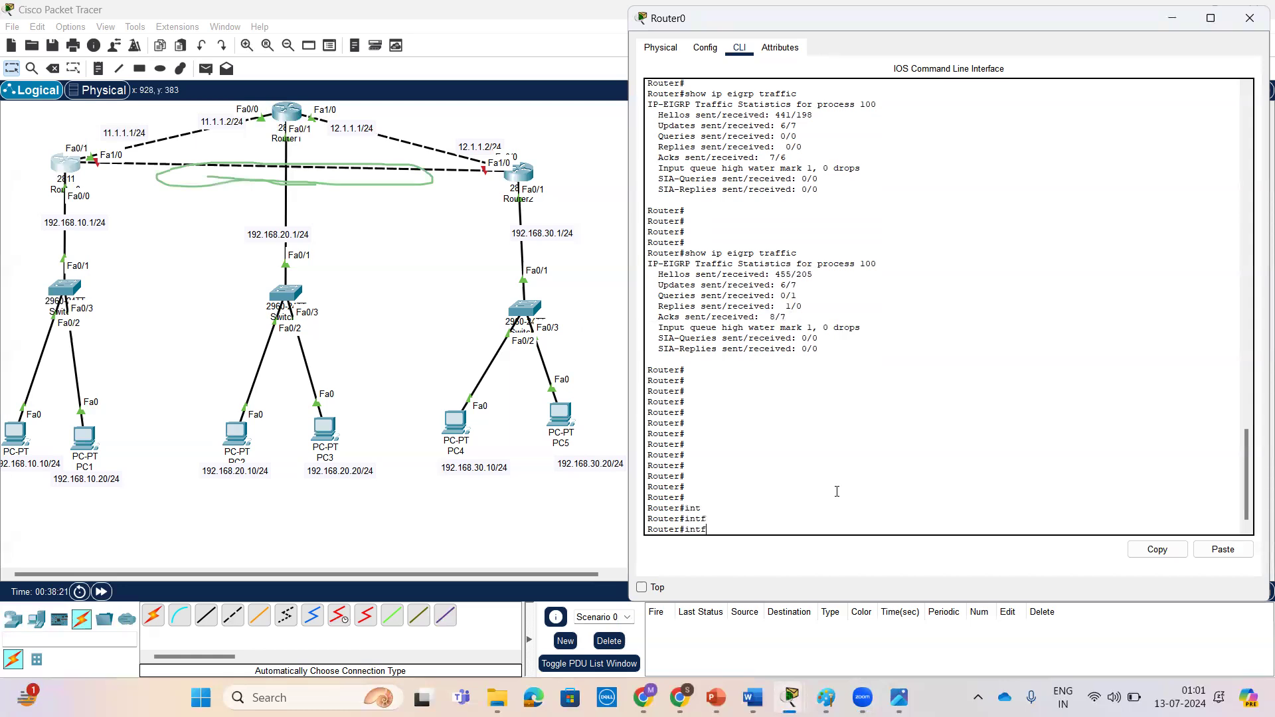
key(BackSpace)
key(BackSpace)
key(BackSpace)
key(BackSpace)
Step: Enter interface configuration for FastEthernet 1/0 from global configuration mode on Router0 and begin its ip address command
text(conf t)
key(Return)
key(Return)
key(Return)
key(Return)
text(int)
key(Tab)
text(f)
key(Tab)
text(1/0)
key(Return)
key(Return)
key(Return)
key(Return)
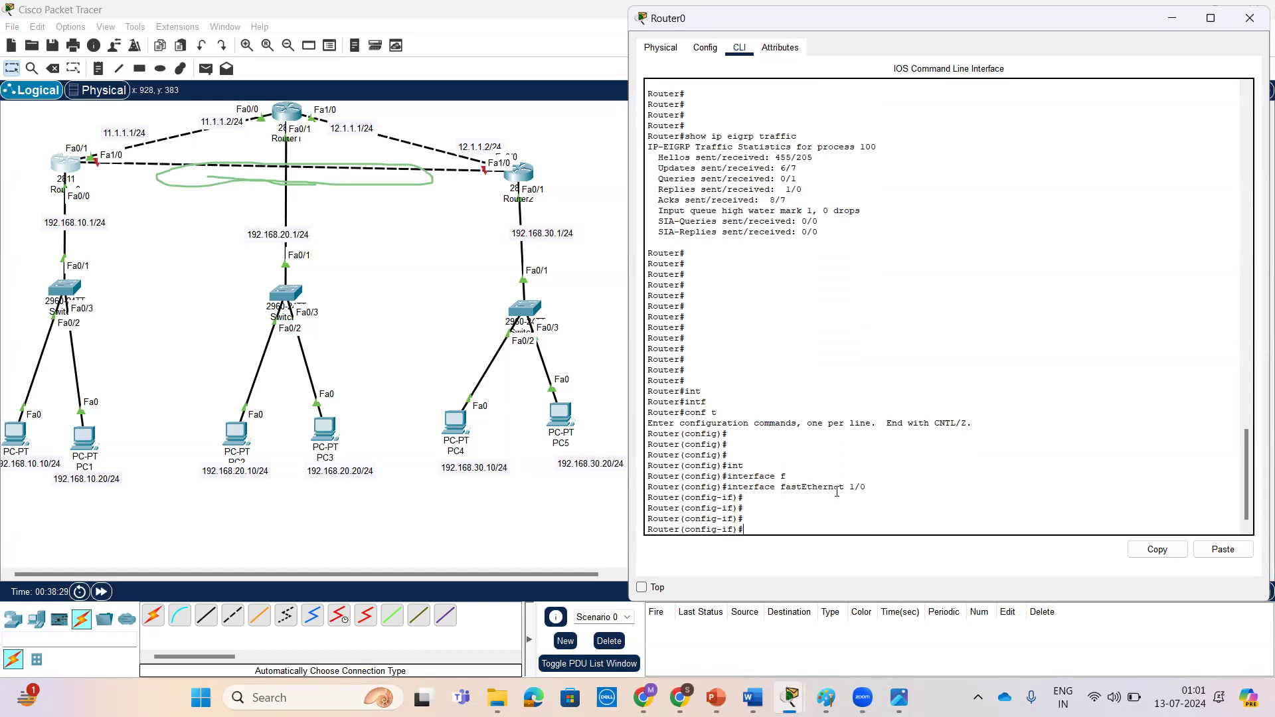
text(ip add)
key(Tab)
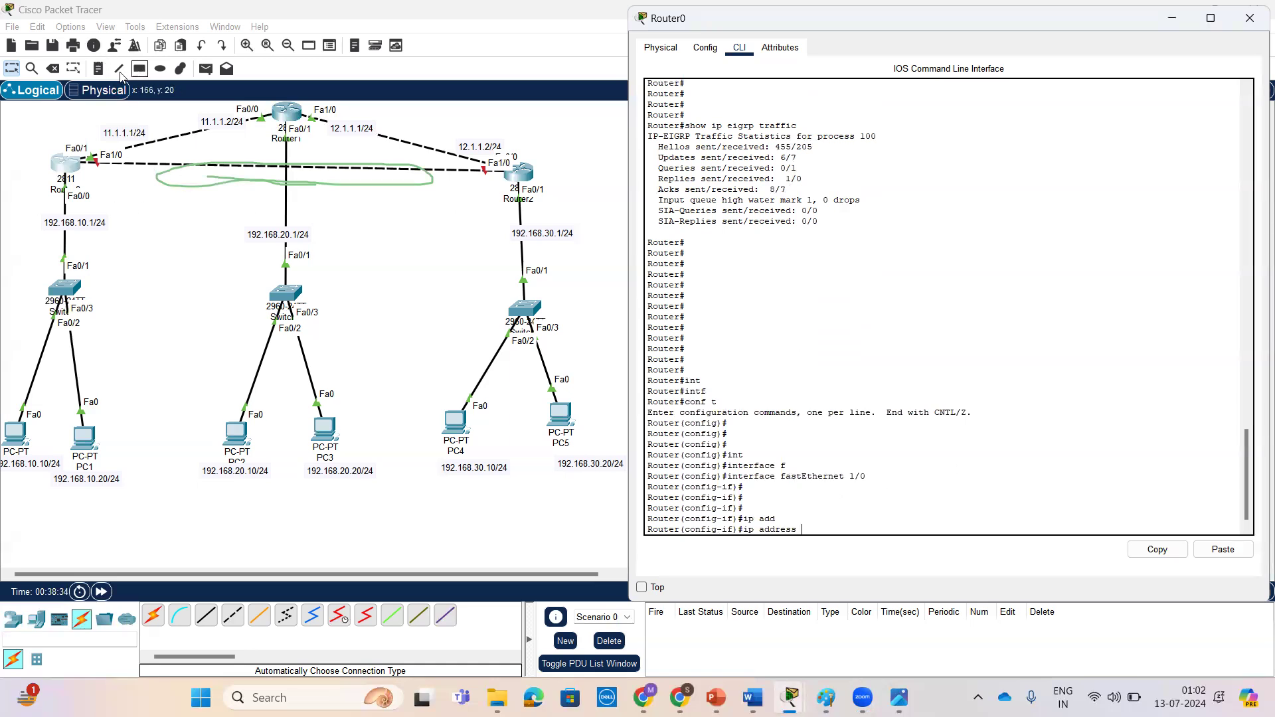
Step: Label the Fa1/0 ends of the Router0–Router2 link with notes 13.1.1.1/24 at Router0 and 13.1.1.2/24 at Router2
click(99, 68)
click(107, 166)
text(13.1.1.1/24)
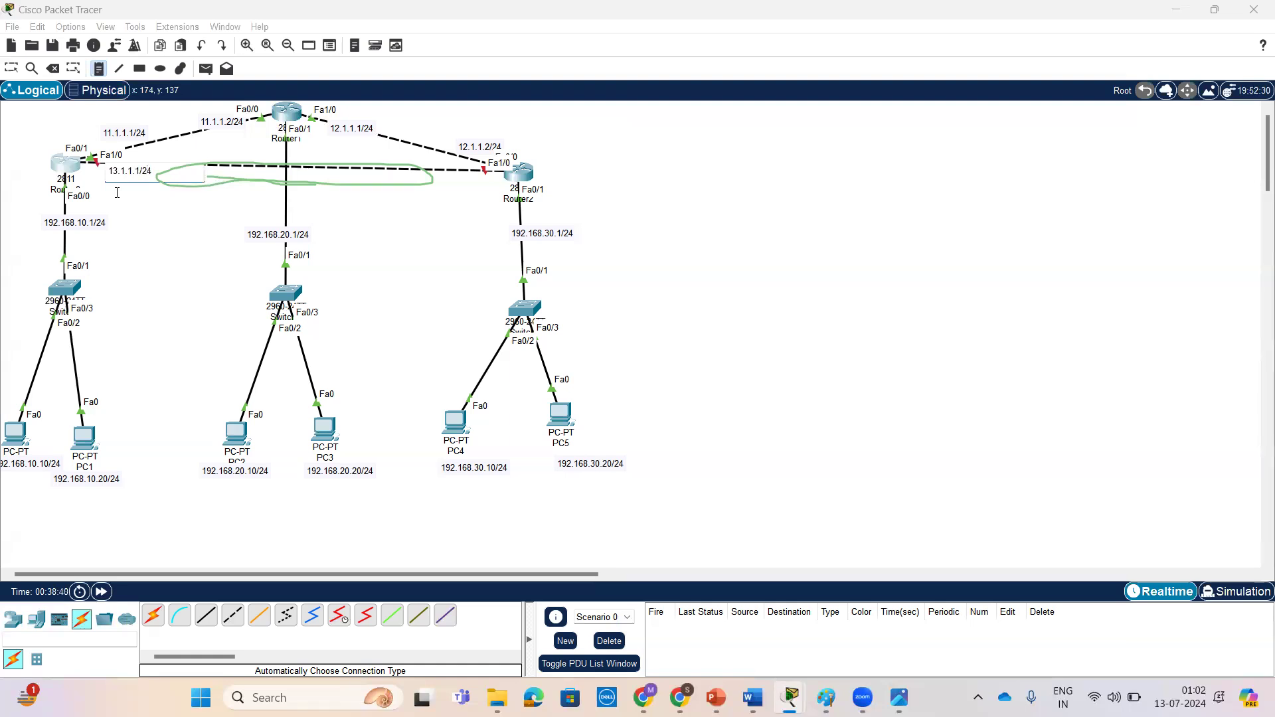
click(433, 174)
text(13.1.1.2/24)
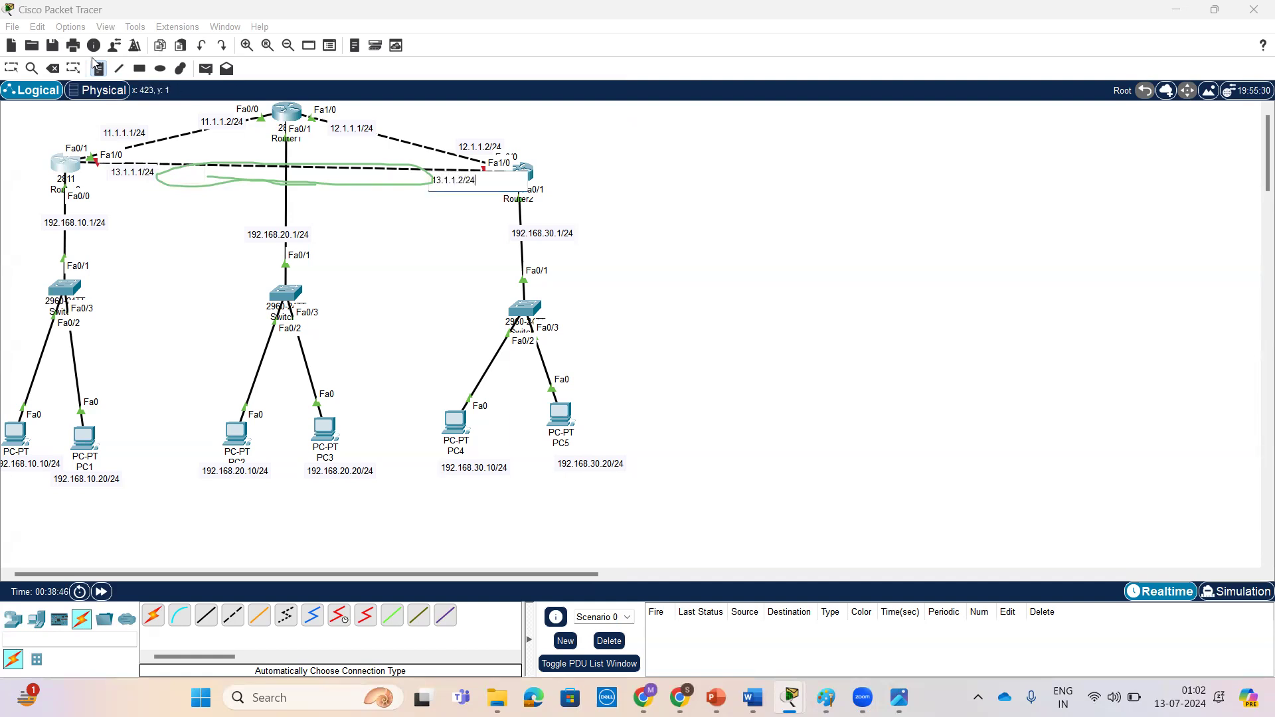
click(148, 56)
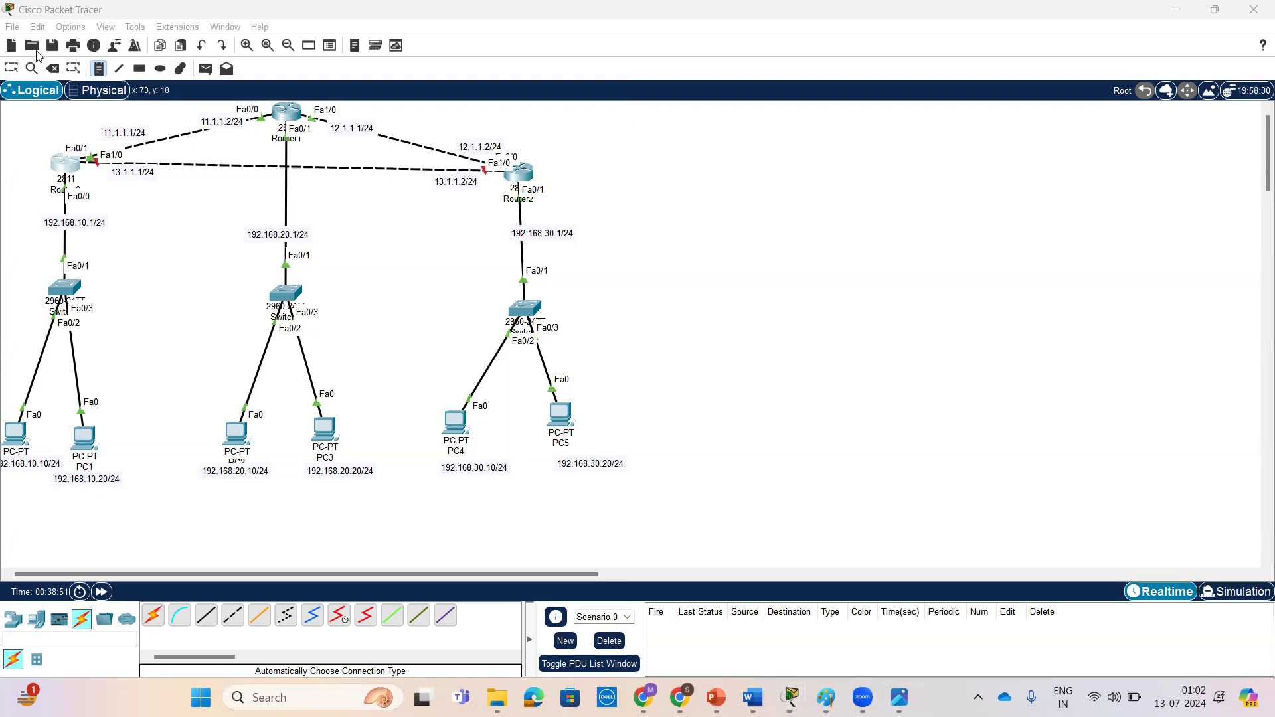
click(11, 67)
Step: Return to Router0's CLI and try to assign 13.1.1.1 with mask 0.0.0.255 to FastEthernet 1/0
click(65, 162)
key(Tab)
key(Tab)
key(BackSpace)
key(BackSpace)
key(BackSpace)
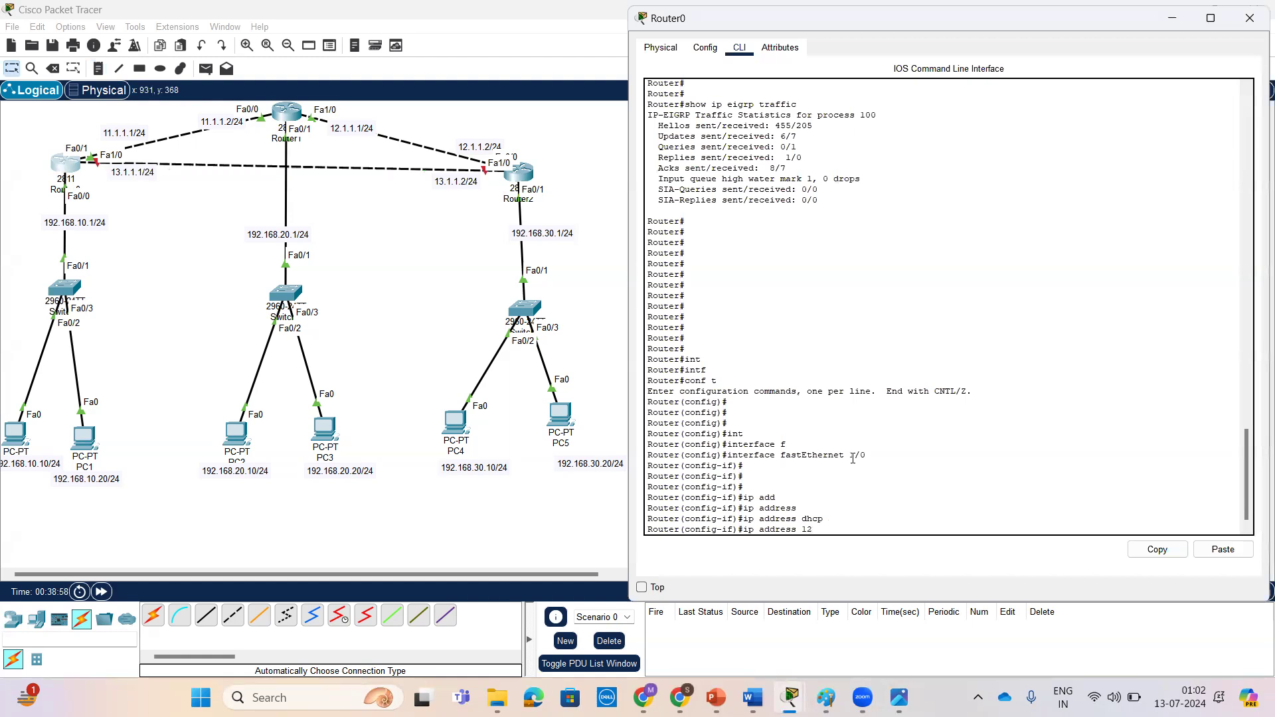
key(BackSpace)
key(BackSpace)
key(BackSpace)
text(3.1.1.1 0.0.0.)
key(Return)
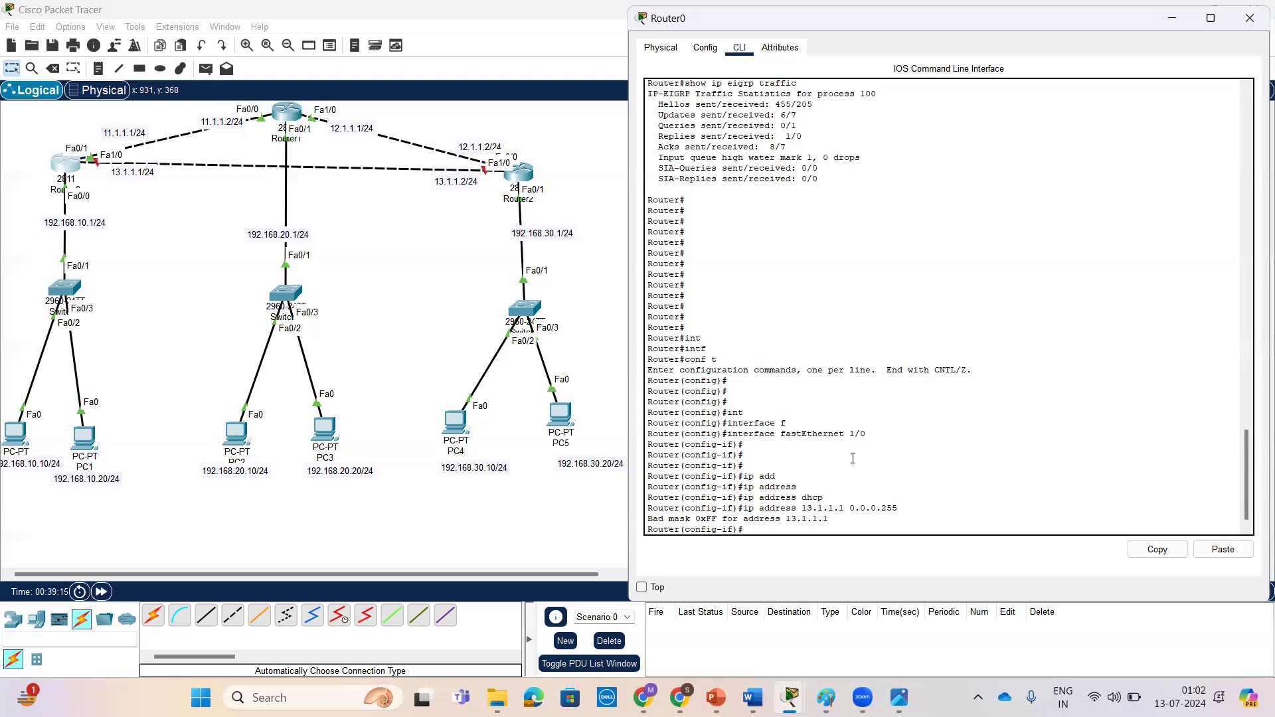
Step: Assign IP address 13.1.1.1 with mask 255.255.255.0 to Router0's FastEthernet 1/0
key(Up)
key(BackSpace)
key(BackSpace)
key(BackSpace)
key(BackSpace)
key(BackSpace)
text(255.255.255.0)
key(Return)
key(Return)
key(Return)
key(Return)
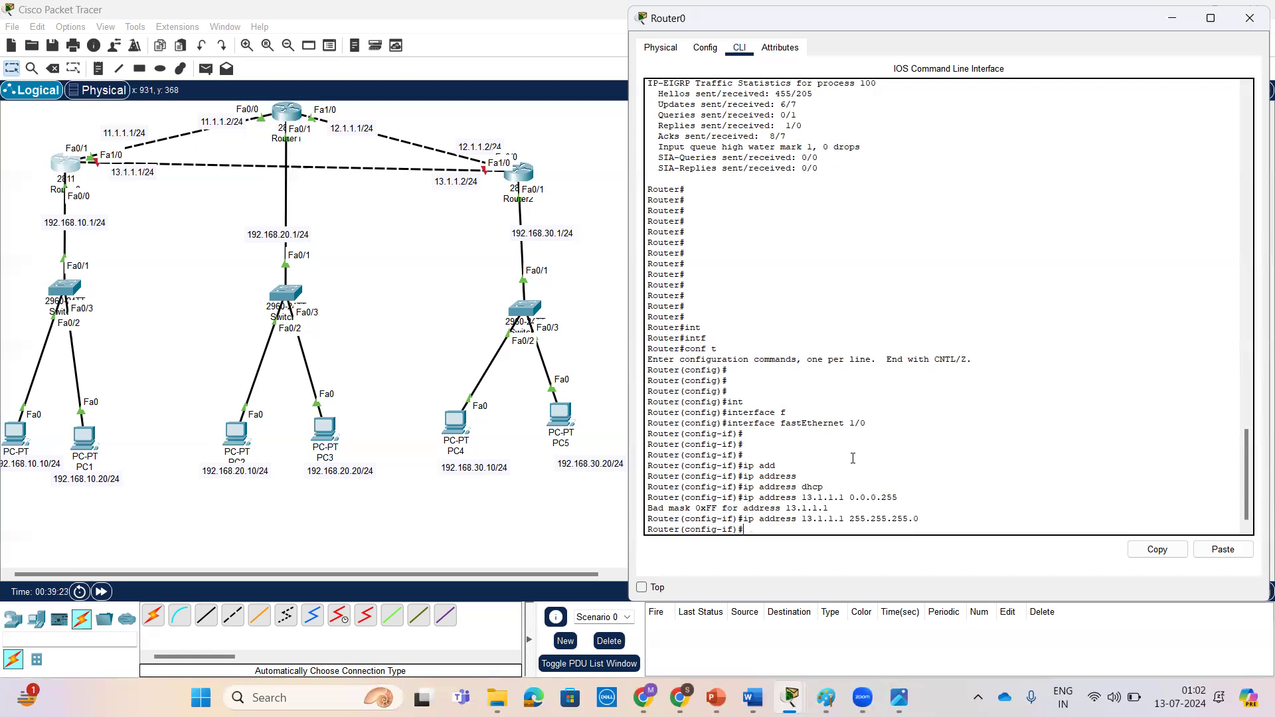
Step: Enable Router0's FastEthernet 1/0 with the no shutdown command
text(no sh)
key(Tab)
key(Return)
key(Return)
key(Return)
key(Return)
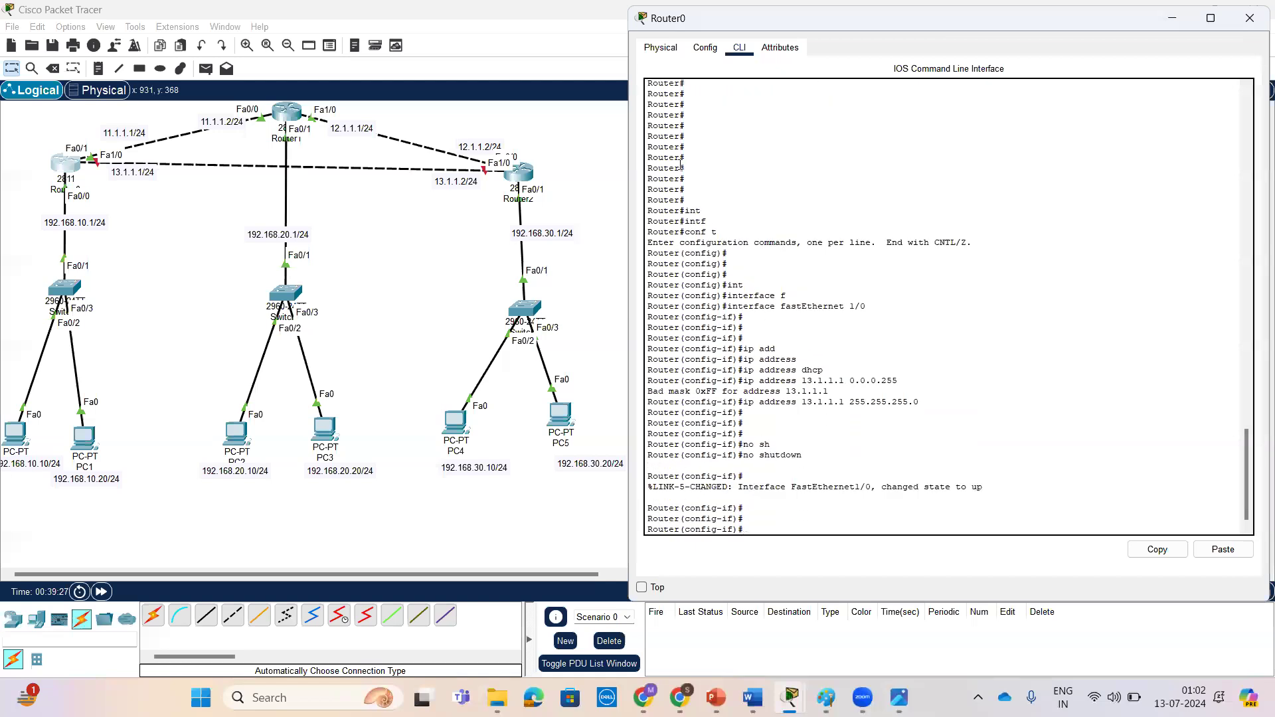
Step: Open Router2's CLI and enter privileged mode followed by global configuration mode
click(524, 174)
key(Return)
key(Return)
key(Return)
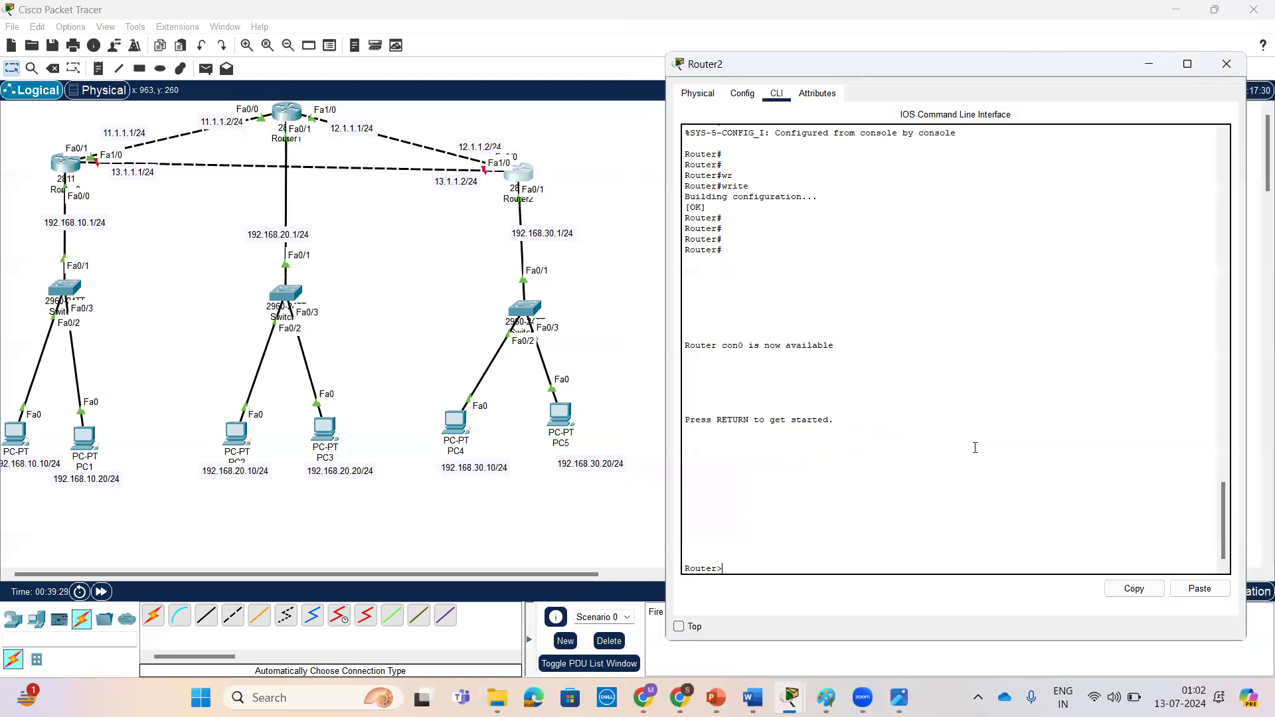
key(Return)
key(Return)
text(conf t)
key(Return)
key(Return)
Step: Enter interface configuration for FastEthernet 1/0 on Router2 and enable it with no shutdown
text(int)
key(Tab)
text(f)
key(Tab)
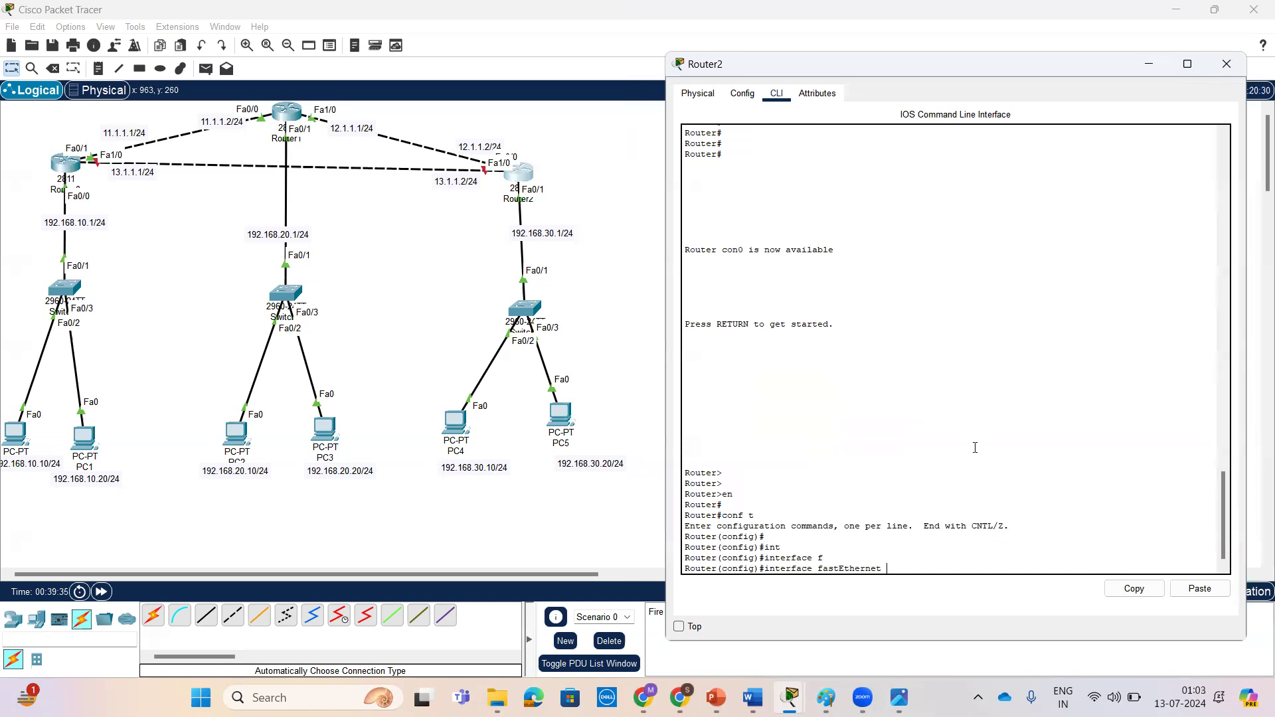
text(1/0)
key(Return)
key(Return)
key(Return)
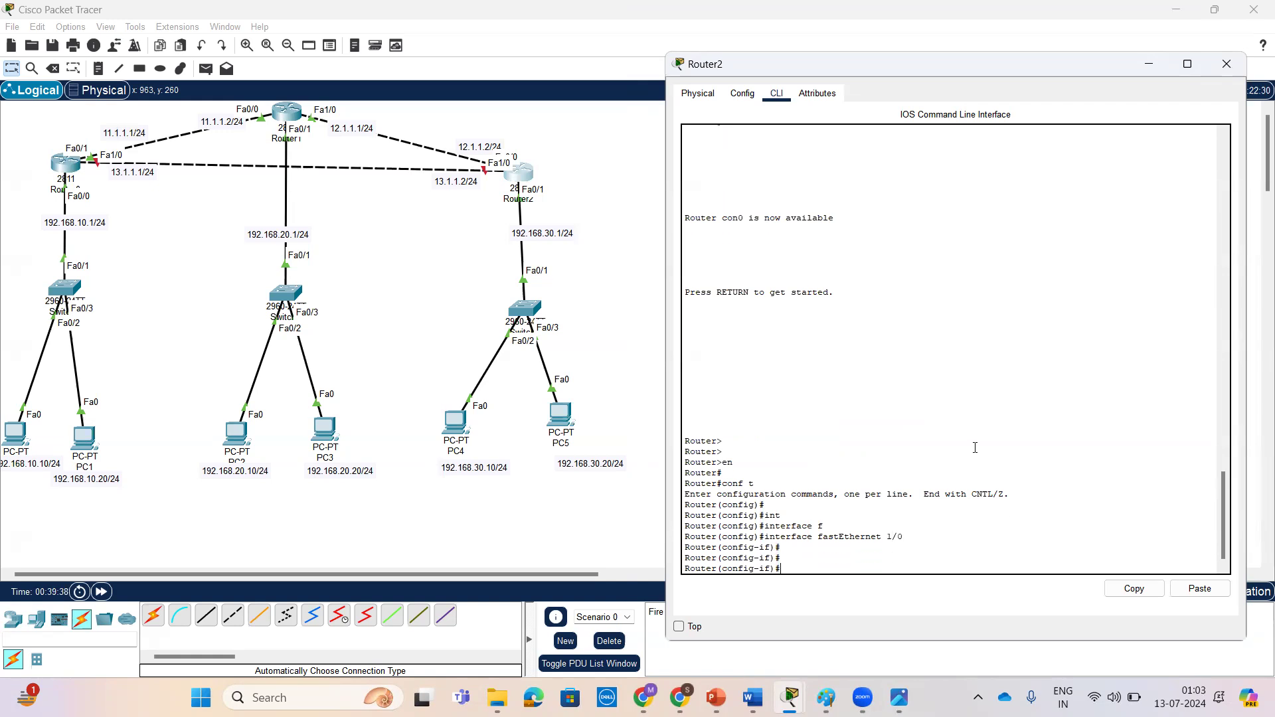
text(no sh)
key(Tab)
key(Return)
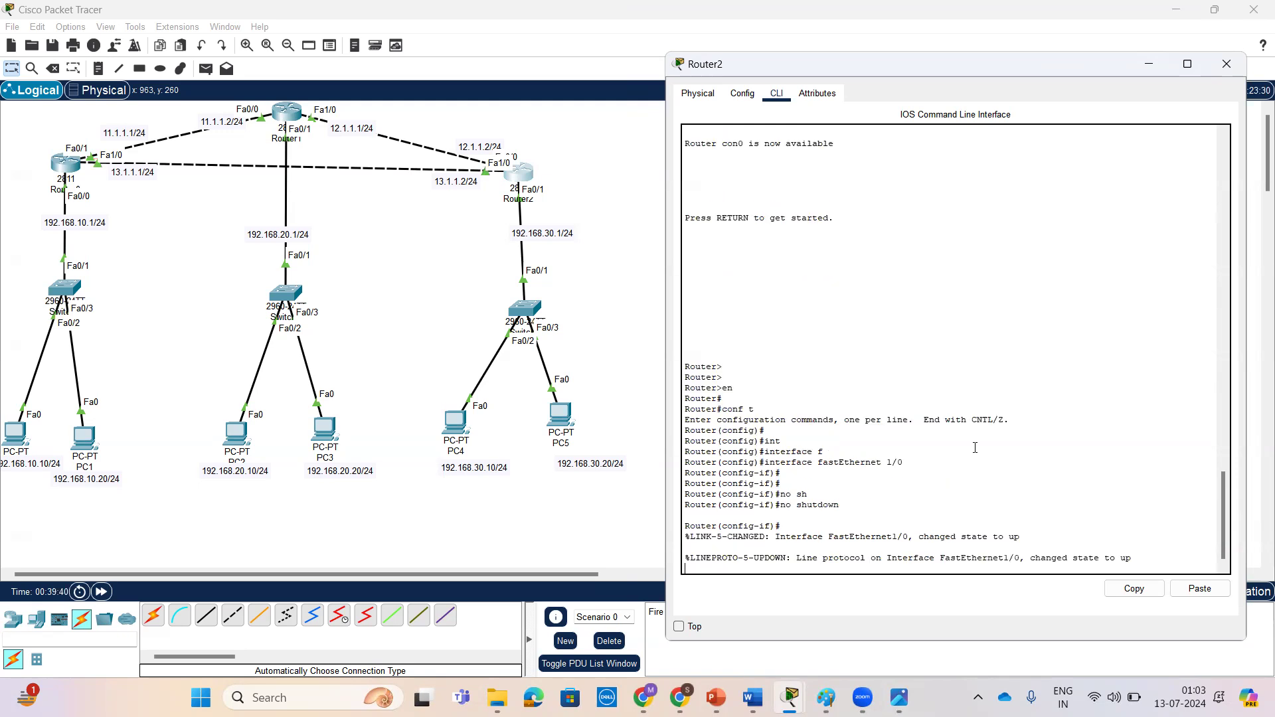
Step: Assign IP address 13.1.1.2 with mask 255.255.255.0 to Router2's FastEthernet 1/0
key(Return)
key(Return)
key(Return)
text(ip add)
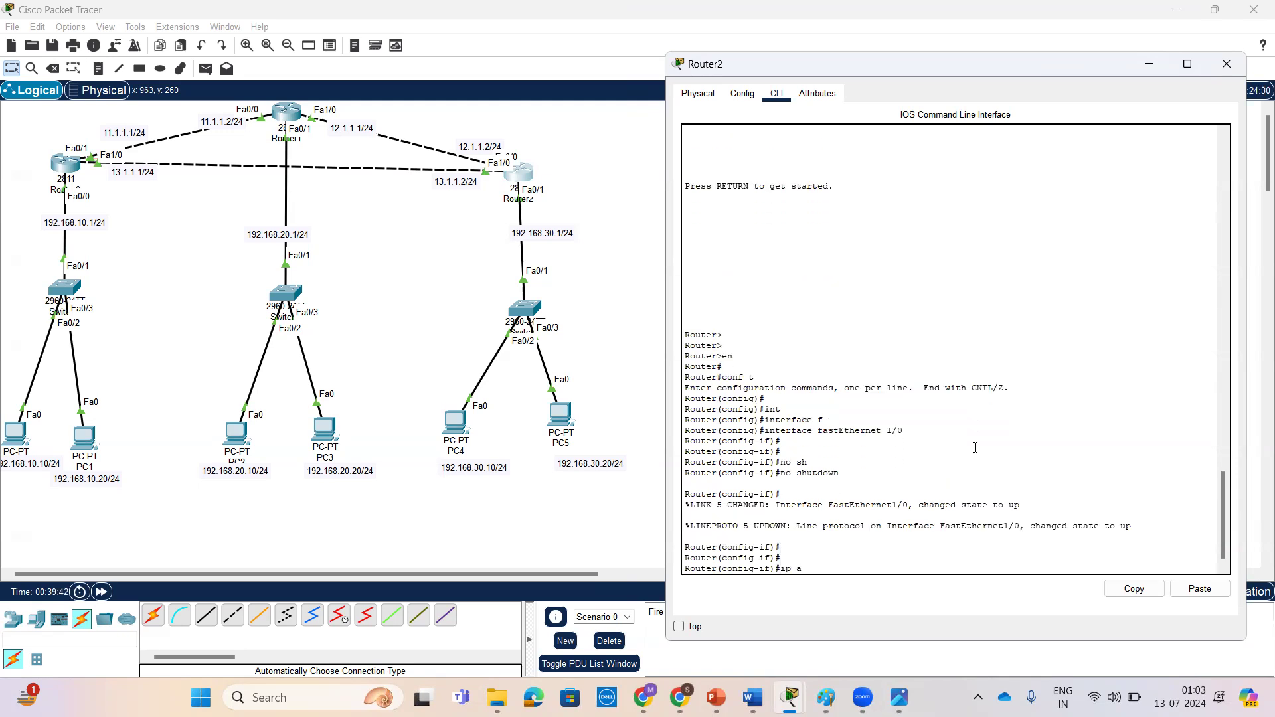
key(Tab)
text(13.1.1.2 255.255.255.0)
key(Return)
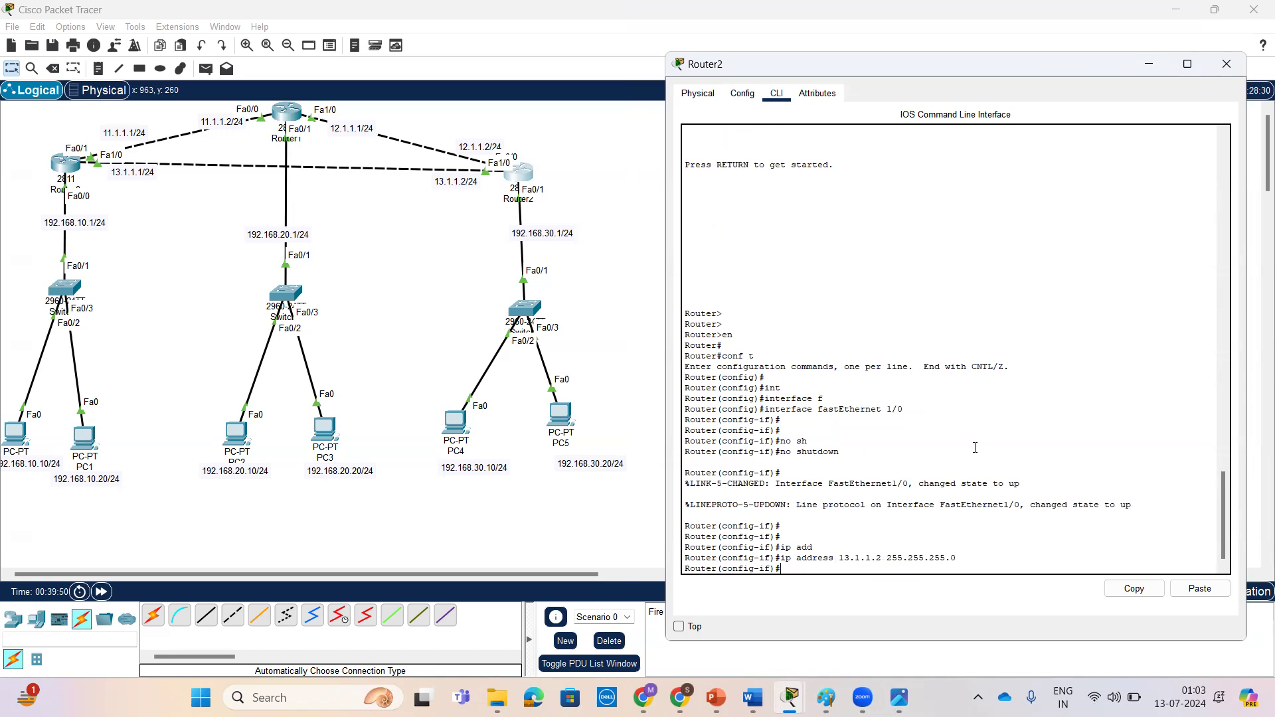
Step: Issue no sh again on Router2's FastEthernet 1/0 and exit to global configuration mode
text(no sh)
key(Return)
key(Return)
key(Return)
key(Return)
text(ex)
key(Return)
key(Return)
key(Return)
key(Return)
key(Return)
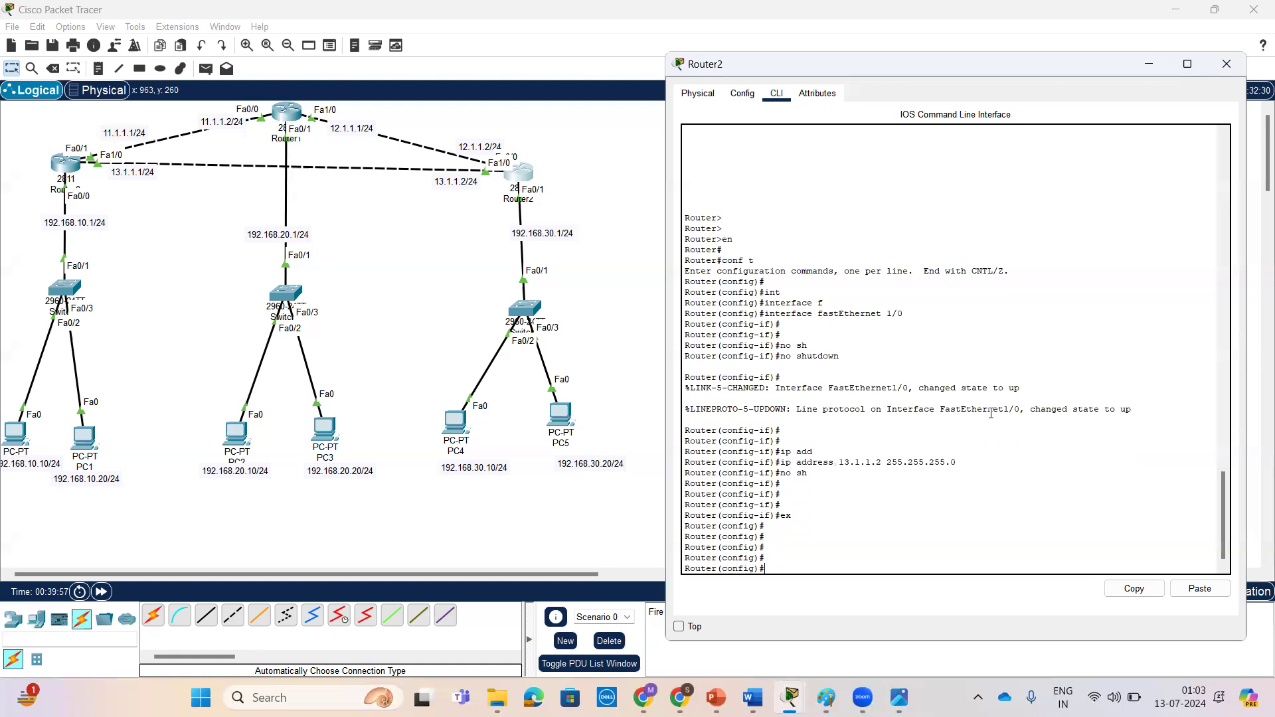
text(nret)
key(Tab)
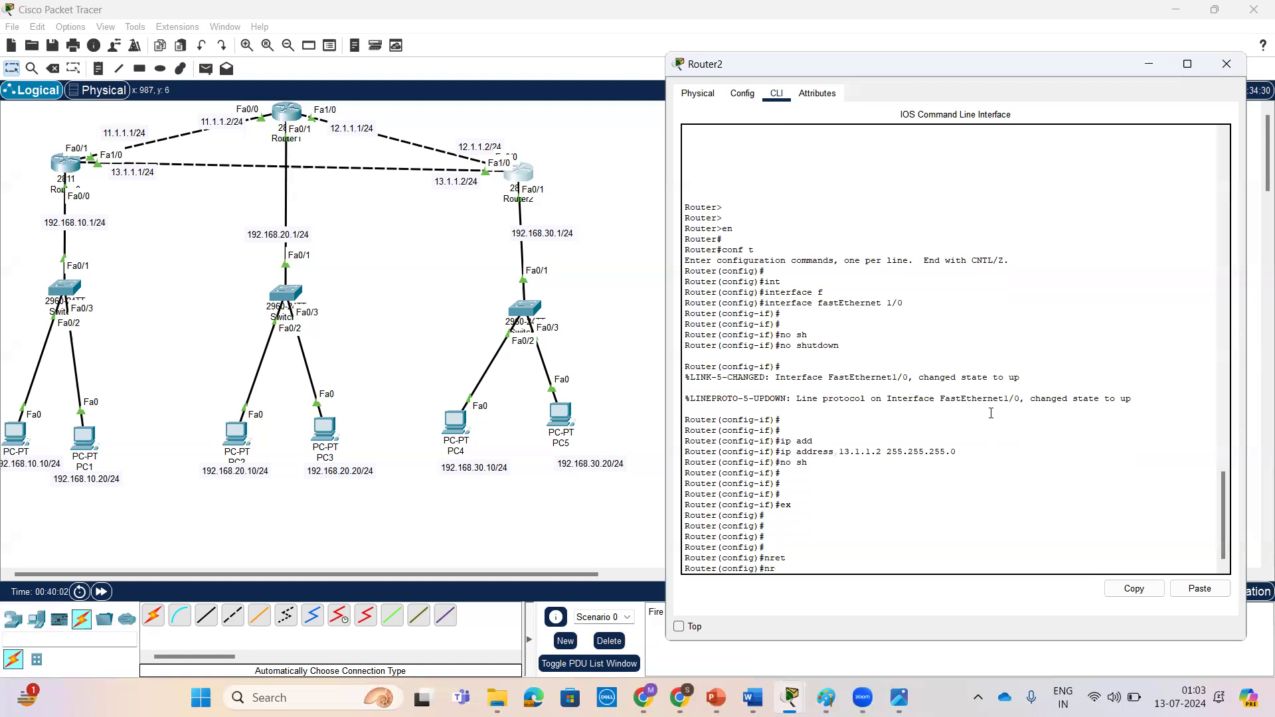
key(BackSpace)
text(et)
key(Tab)
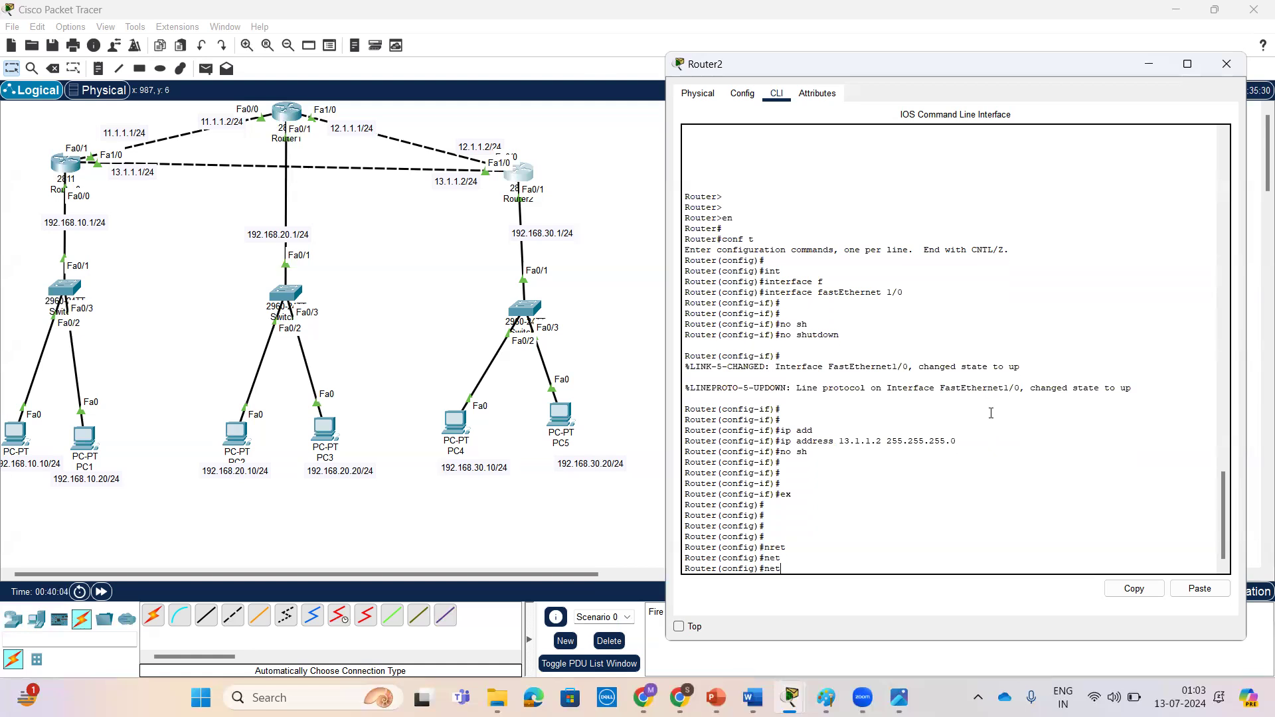
key(BackSpace)
key(BackSpace)
key(BackSpace)
Step: Enter router configuration for EIGRP process 100 on Router2
text(rou)
key(Tab)
text(e)
key(Tab)
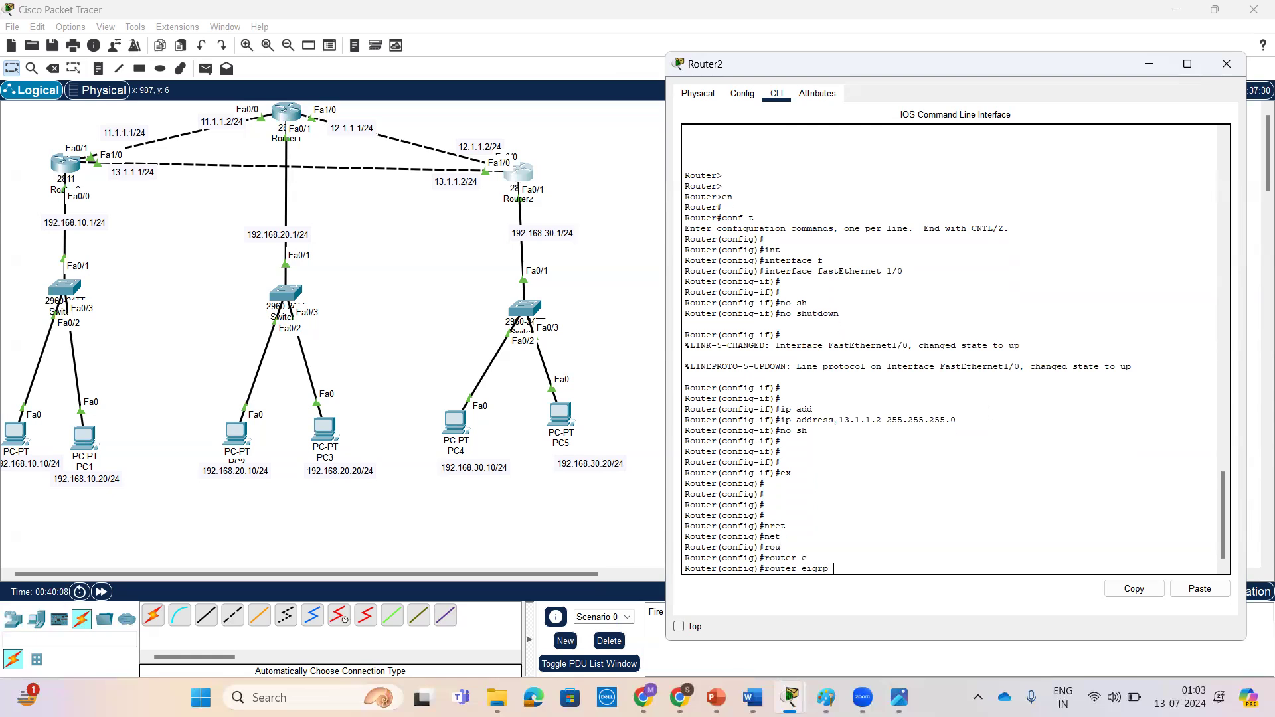
text(100)
key(Return)
Step: Advertise network 13.1.1.0 with wildcard mask 0.0.0.255 in Router2's EIGRP 100 process
text(net)
key(Tab)
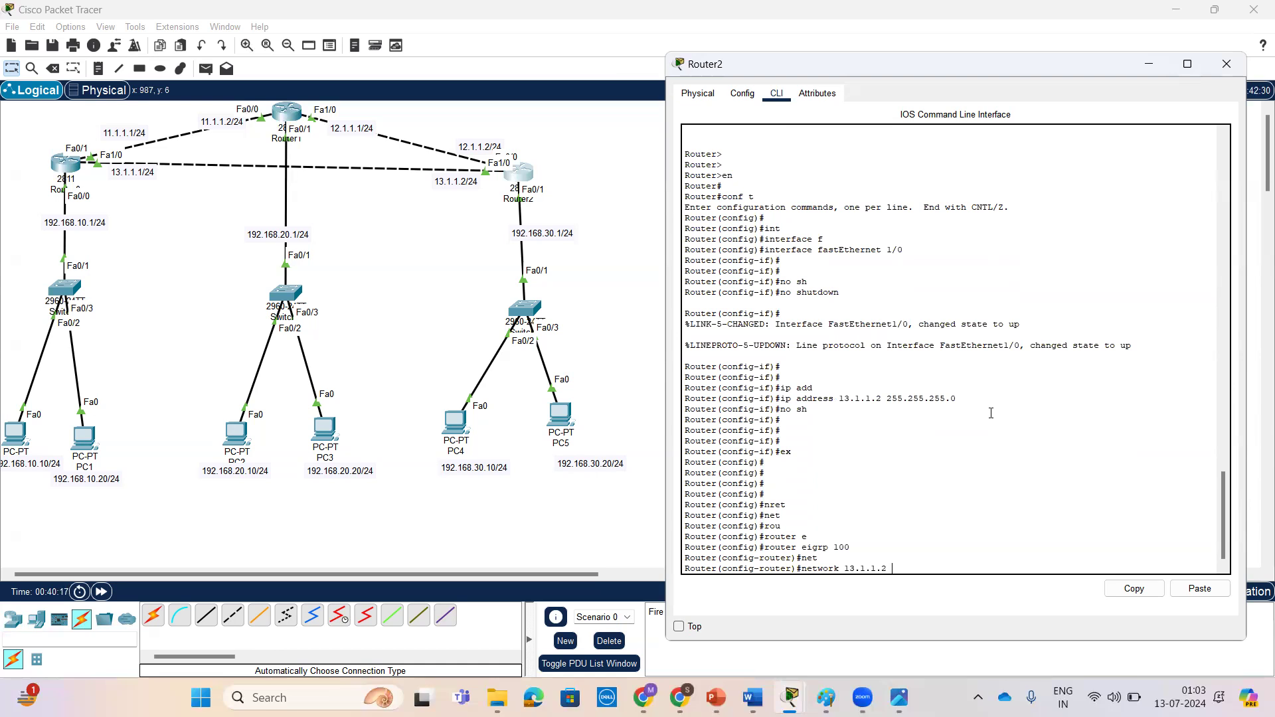
key(BackSpace)
key(BackSpace)
key(BackSpace)
key(BackSpace)
text(0.)
text( 0.0.)
text(0.255)
key(Return)
key(Return)
key(Return)
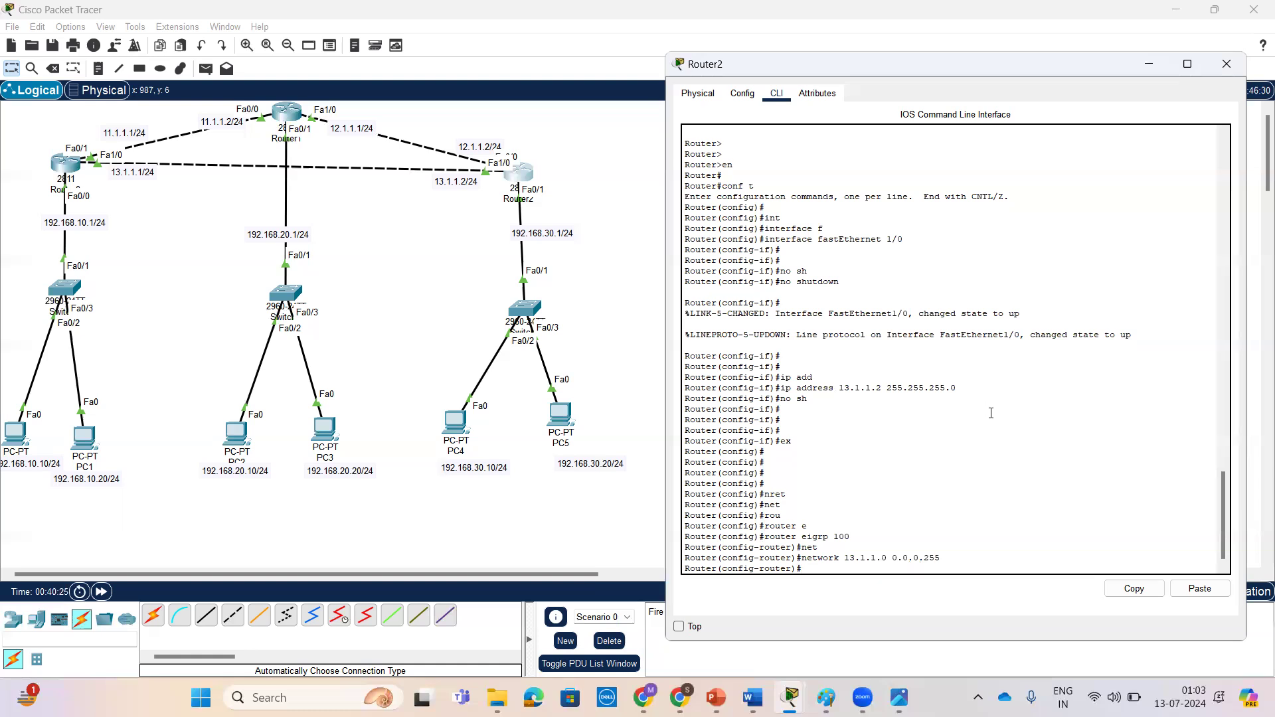
Step: Return to Router0's CLI, exit interface configuration and enter router configuration for EIGRP process 200
click(69, 166)
key(Return)
key(Return)
text(ex)
key(Return)
key(Return)
key(Return)
text(rou)
key(Tab)
text(e)
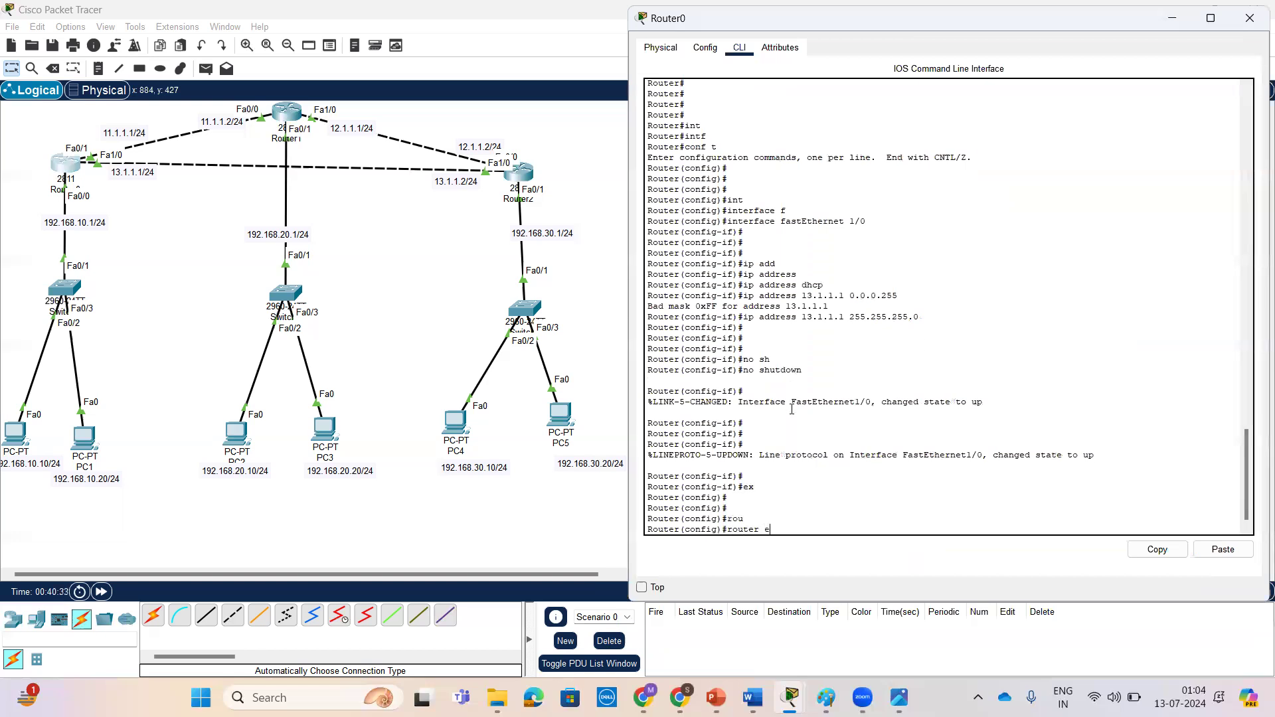
key(Tab)
text(20)
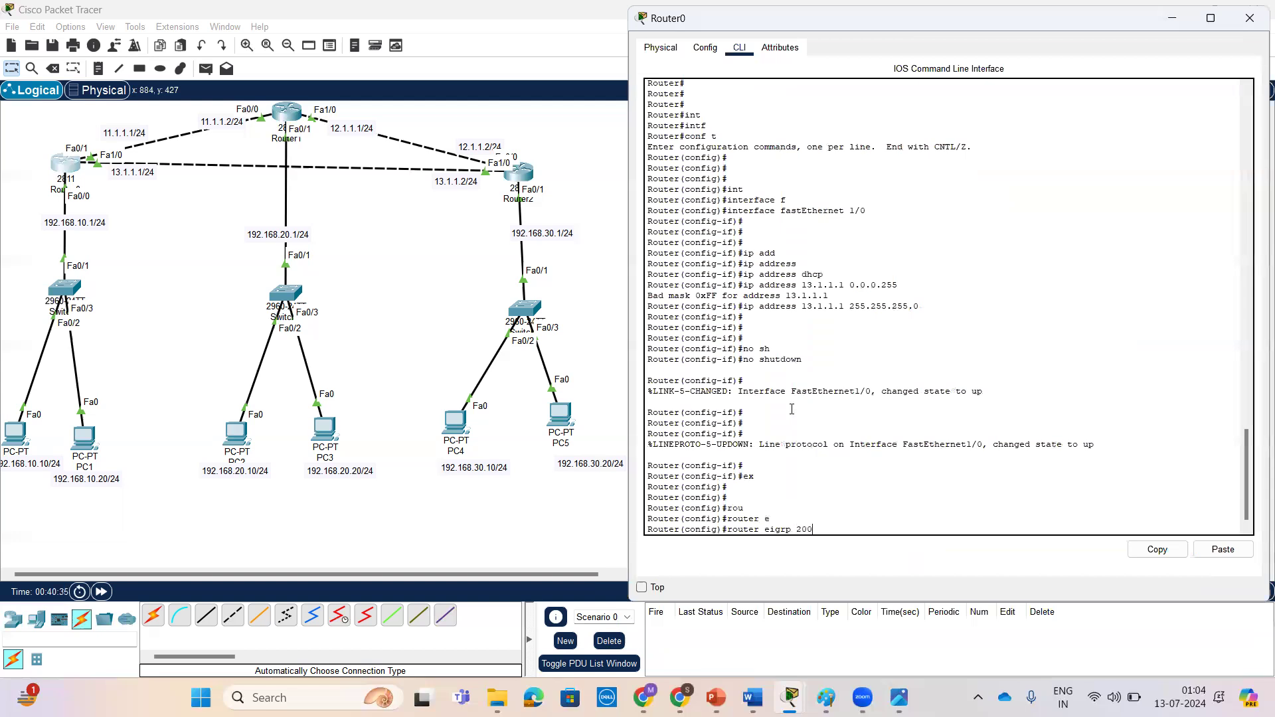
key(Return)
Step: Advertise network 13.1.1.0 with wildcard mask 0.0.0.255 in Router0's EIGRP 200 process
text(net)
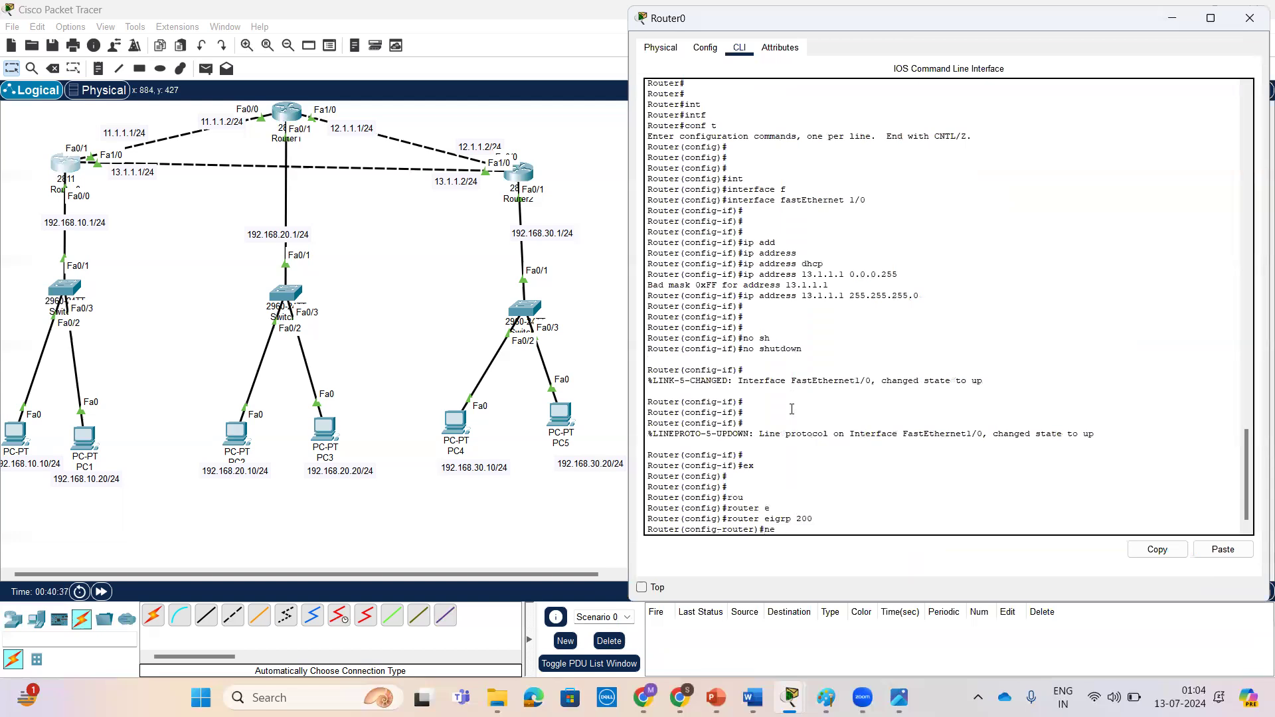
key(Tab)
text(13)
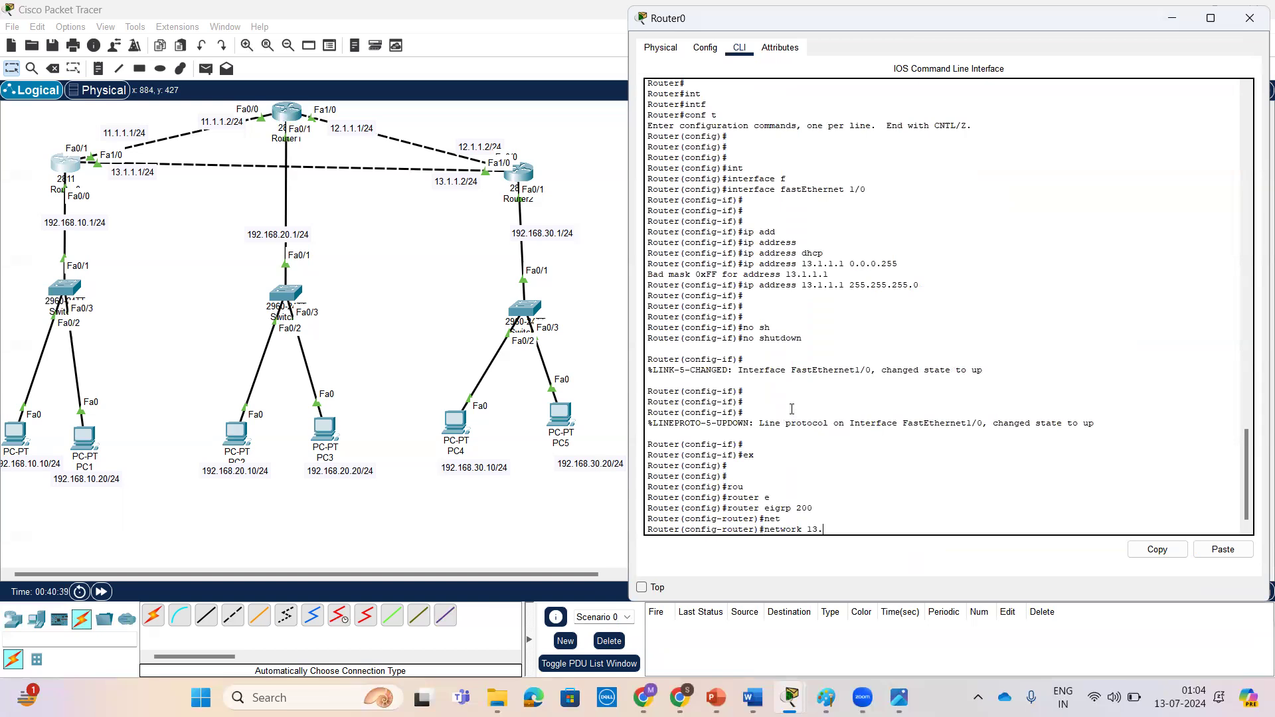
text(.1.1.0 0.0.0.255)
key(Return)
key(Return)
key(Return)
key(Return)
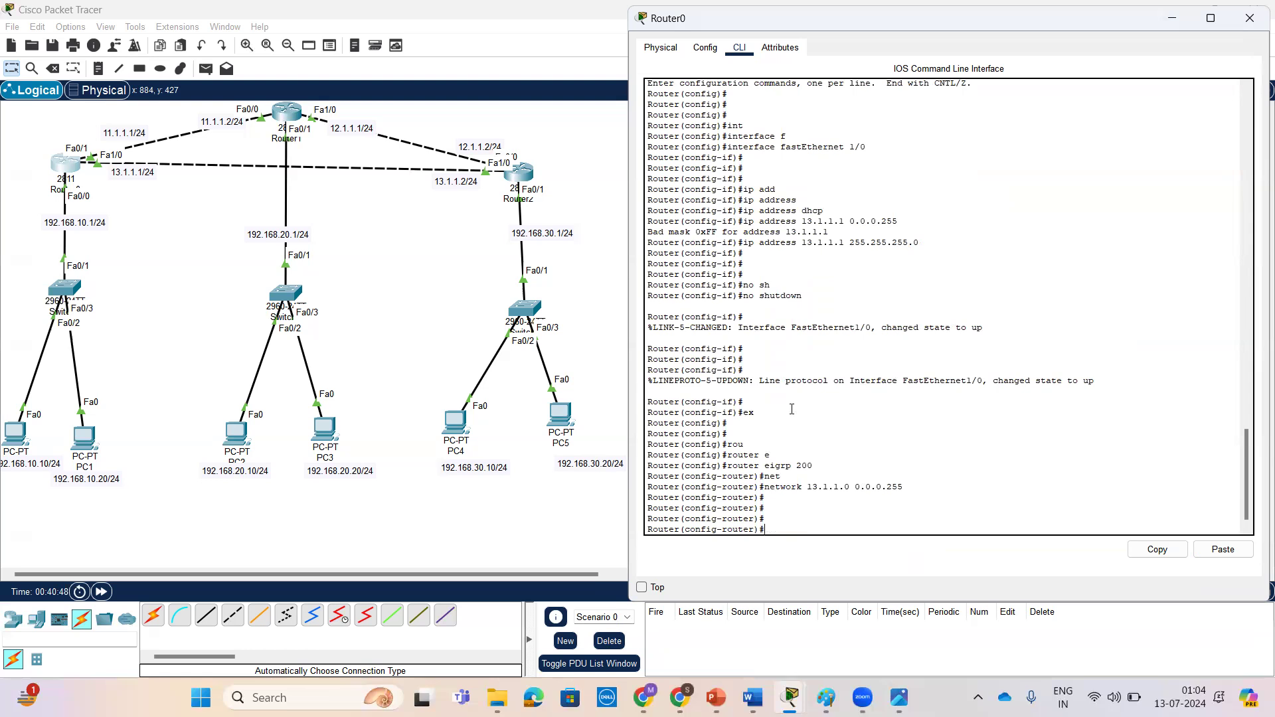
Step: Return to Router2's CLI and leave EIGRP router configuration for privileged EXEC mode
click(520, 173)
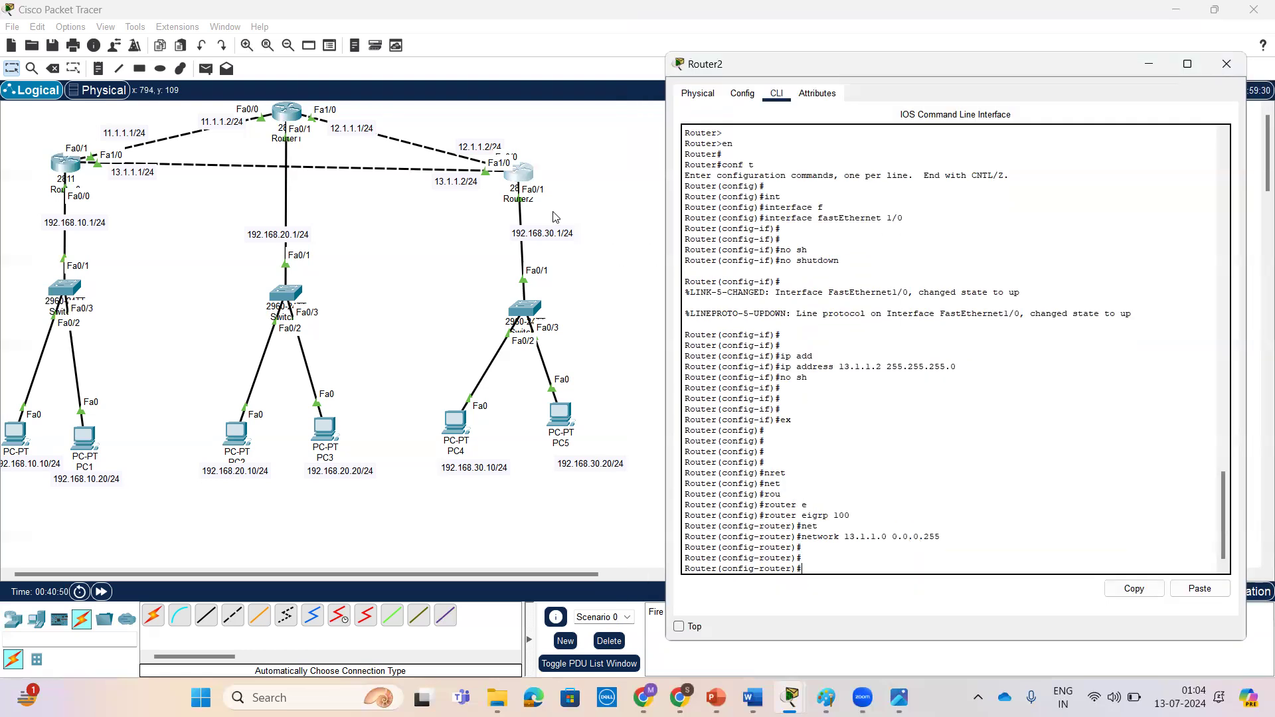
key(Return)
key(Return)
key(Return)
key(ctrl+z)
key(Return)
key(Return)
key(Return)
key(Return)
key(Return)
Step: Show the EIGRP neighbor table on Router2 with show ip eigrp neighbors
text(sh)
key(Tab)
text(ip e)
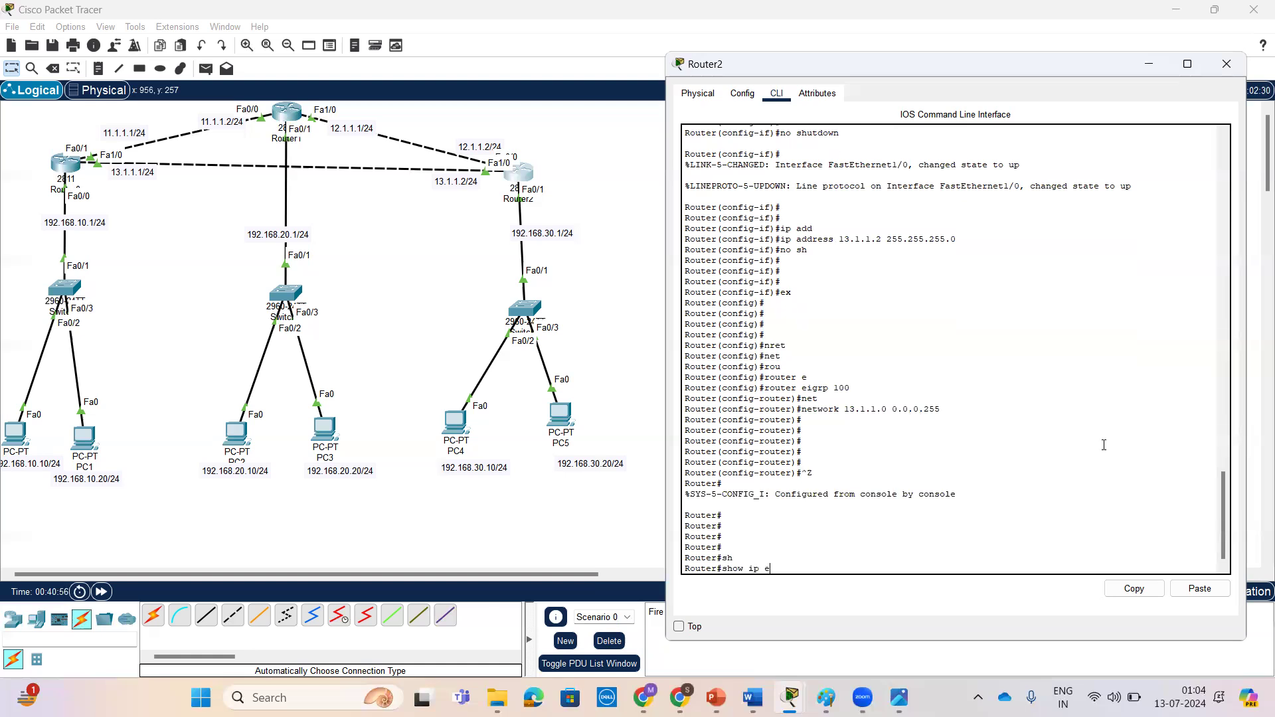
text(i)
key(Tab)
text(nei)
key(Tab)
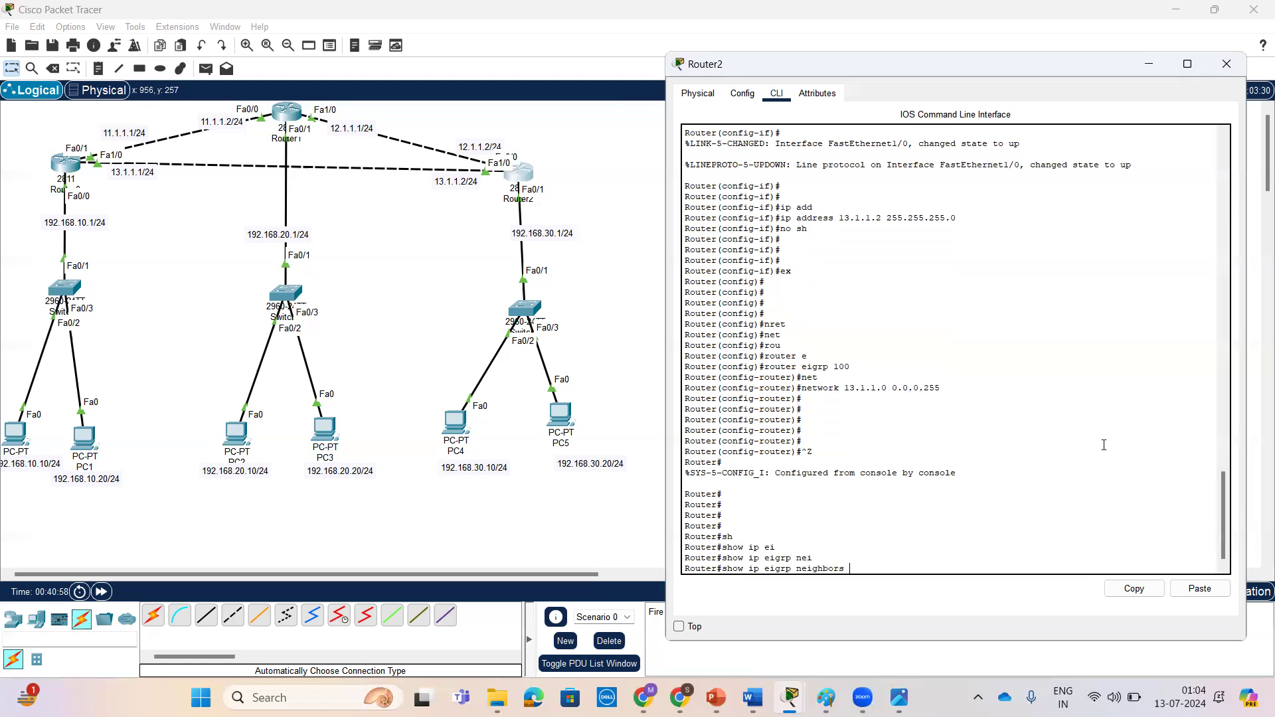
key(Return)
key(Return)
key(Return)
key(Return)
key(Return)
key(Return)
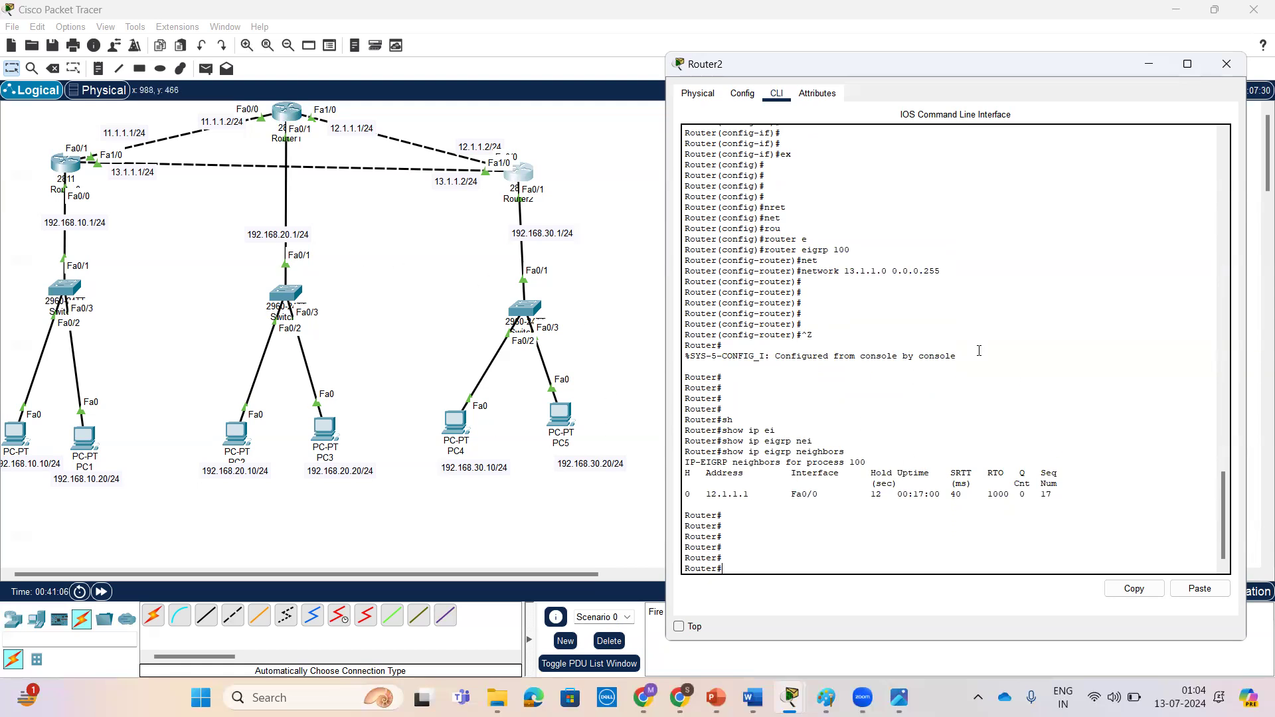
Step: Switch to Router0's CLI, leave router configuration and show its EIGRP neighbors
click(626, 42)
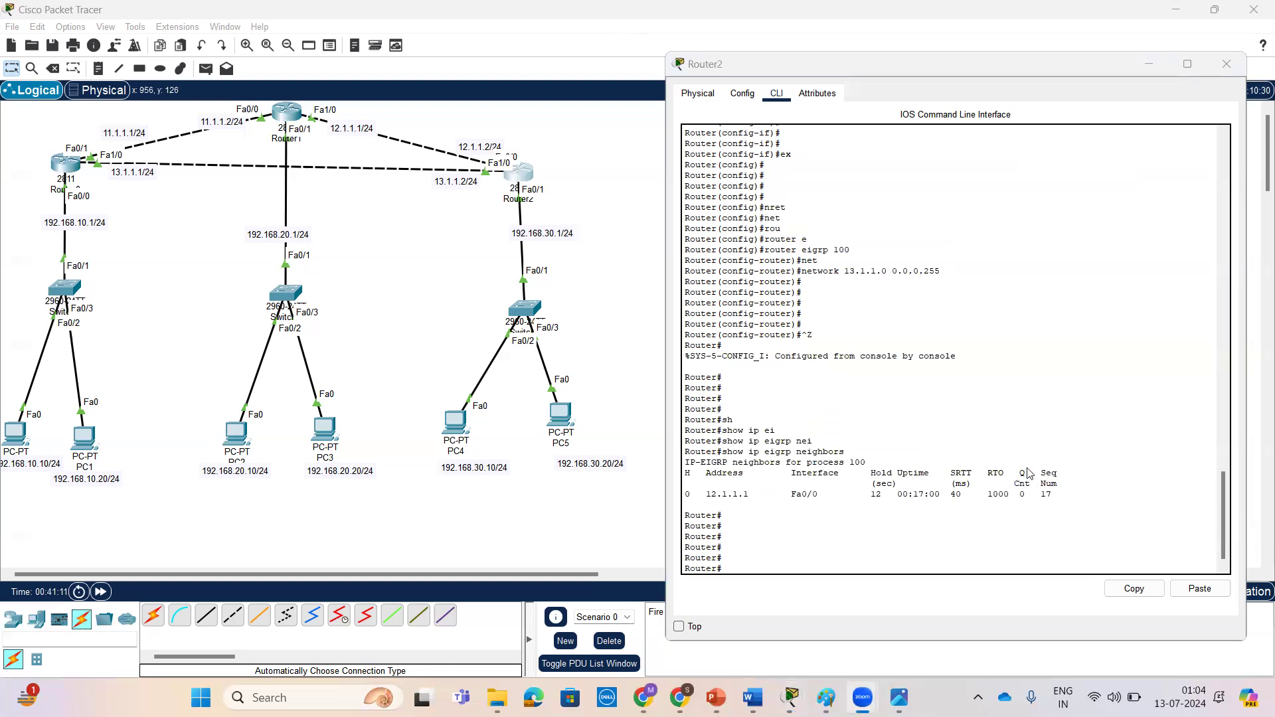
click(66, 165)
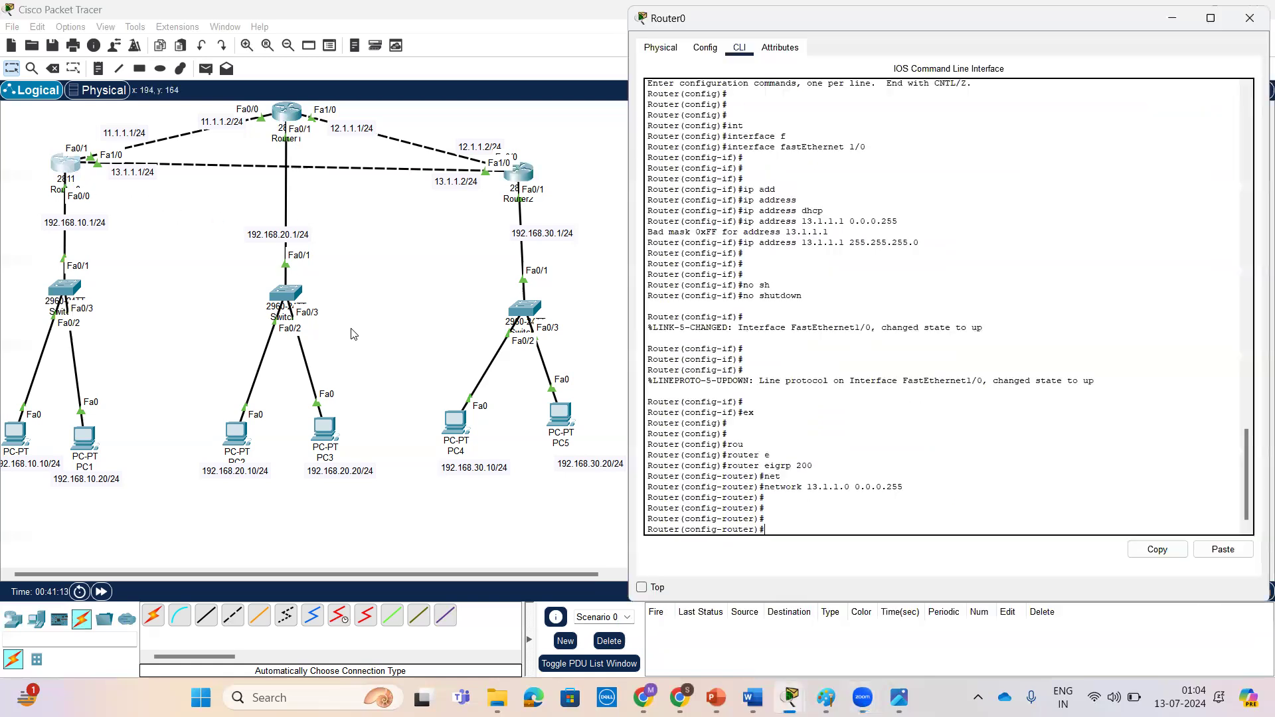
key(ctrl+z)
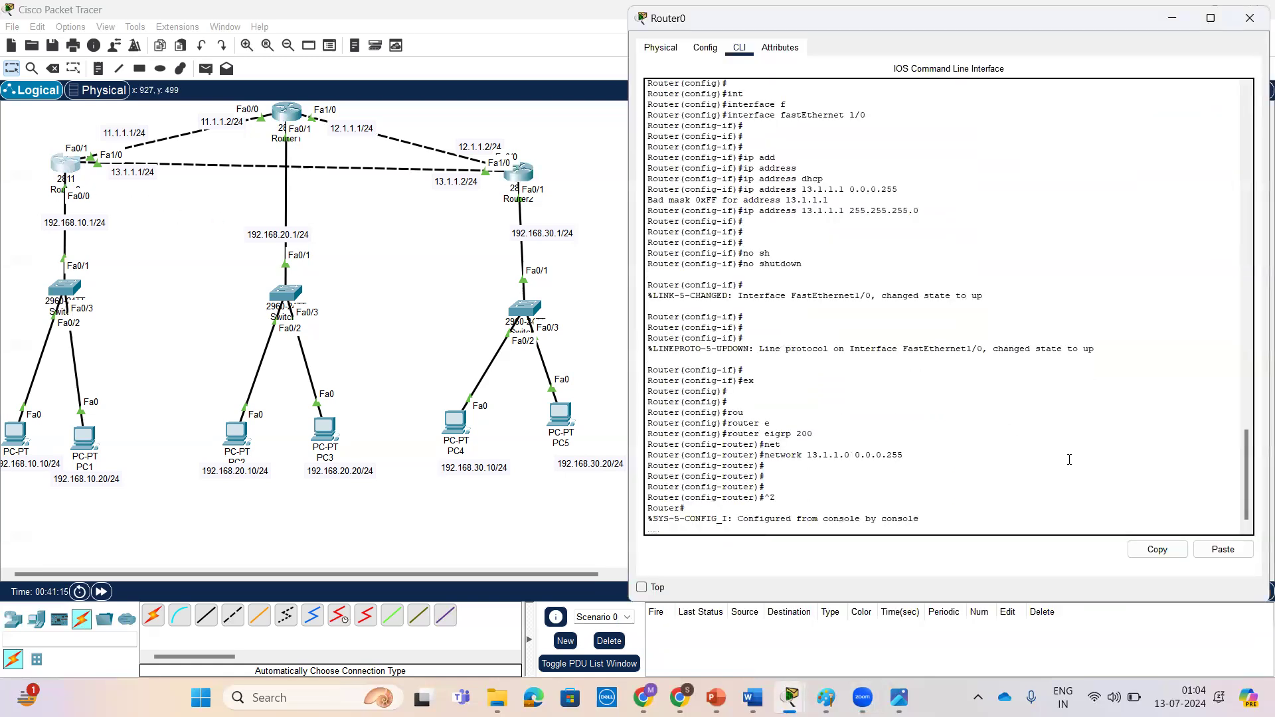
text(sh)
key(Tab)
text(ip e)
key(Tab)
text(nei)
key(Tab)
key(Return)
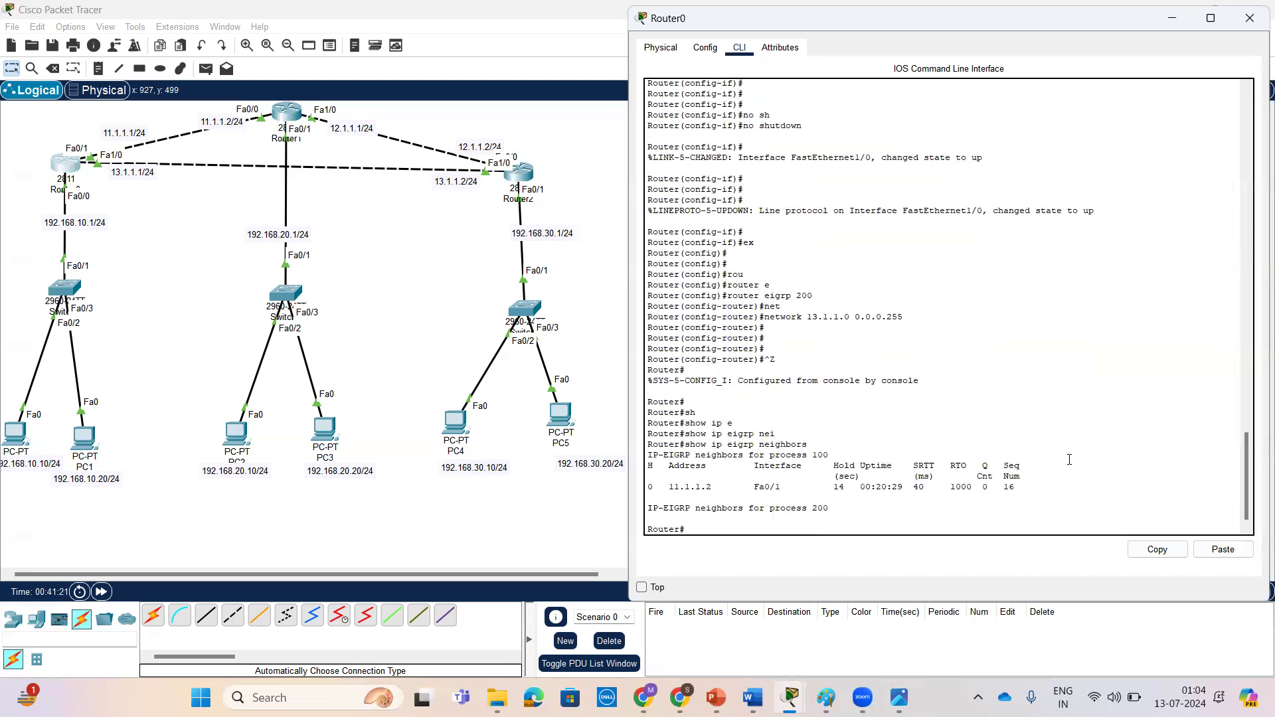
key(Return)
key(Return)
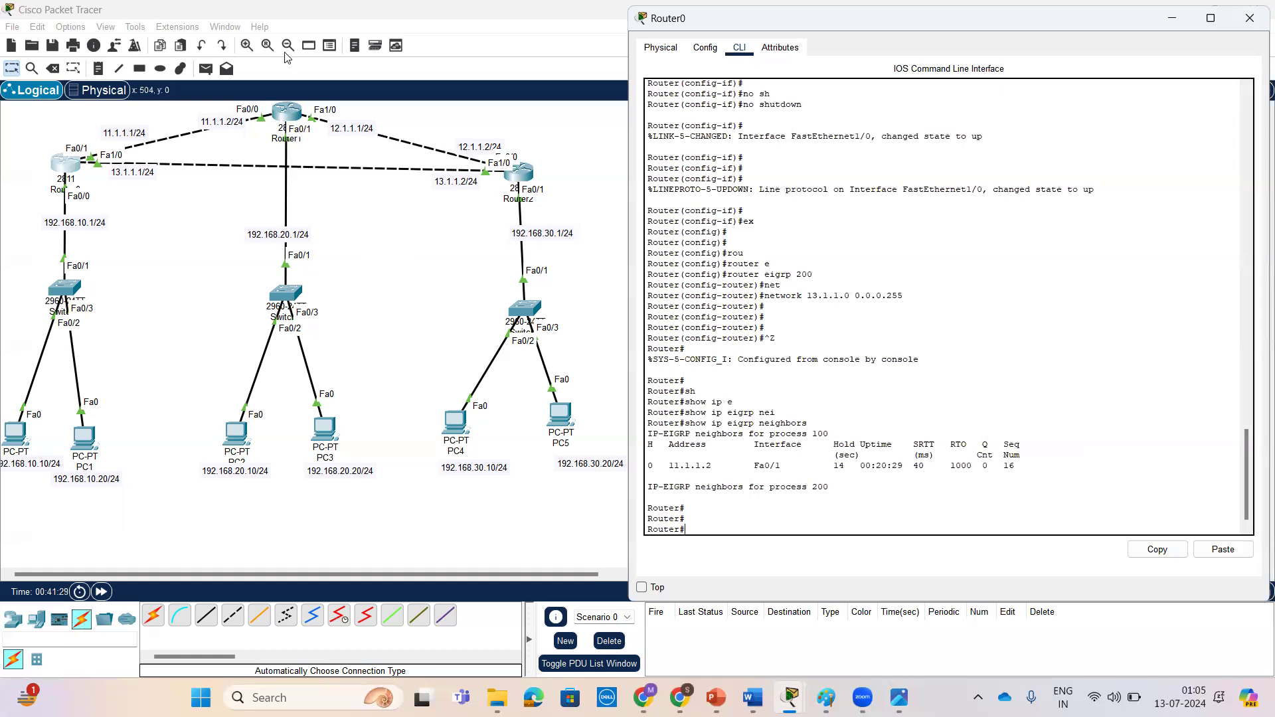
Step: Draw green freehand lines along the Router0–Router1 and Router1–Router2 links in the topology
click(226, 107)
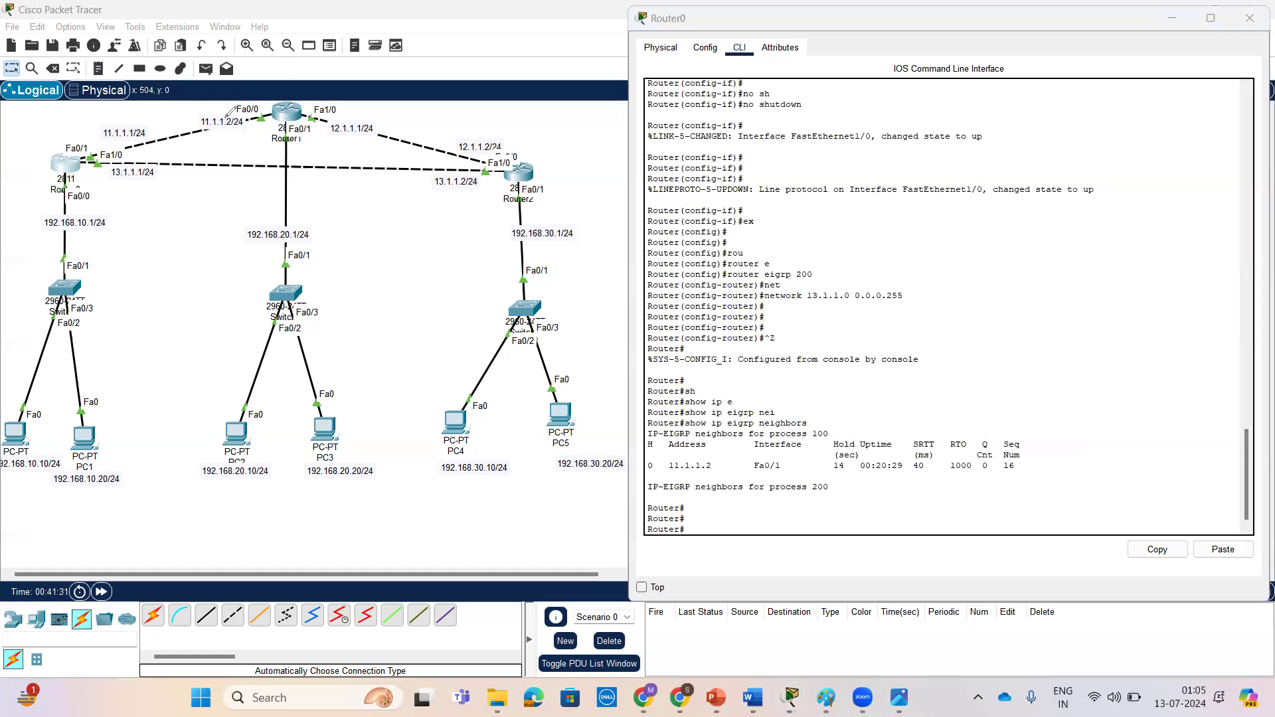
drag(241, 113, 89, 147)
drag(372, 111, 466, 147)
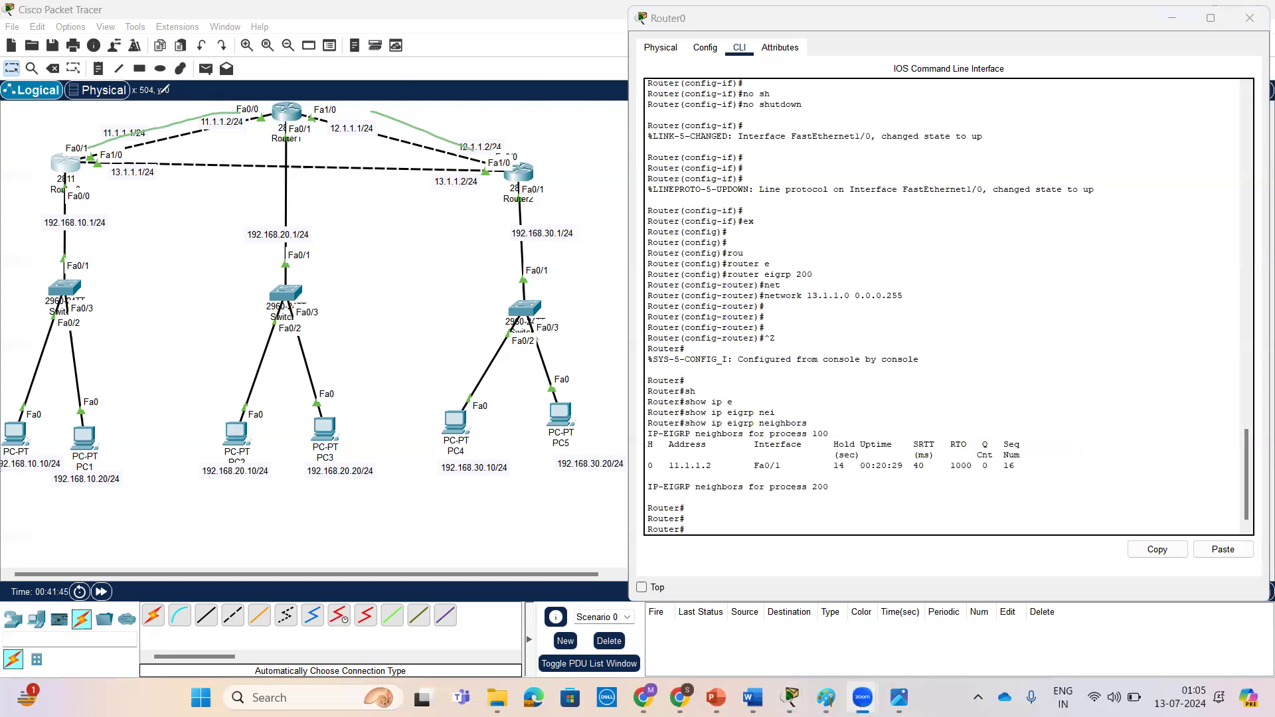
Step: Enter global configuration mode in Router0's CLI
click(1033, 434)
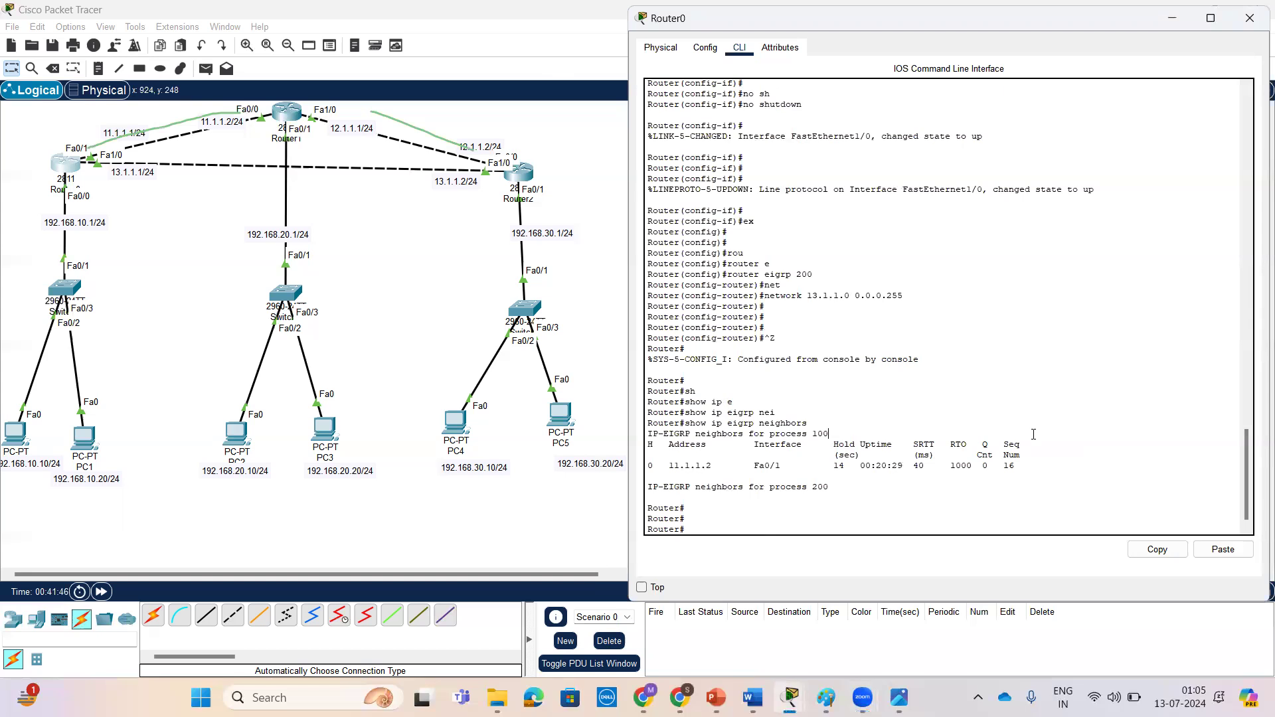
key(Return)
key(Return)
key(Return)
text(con)
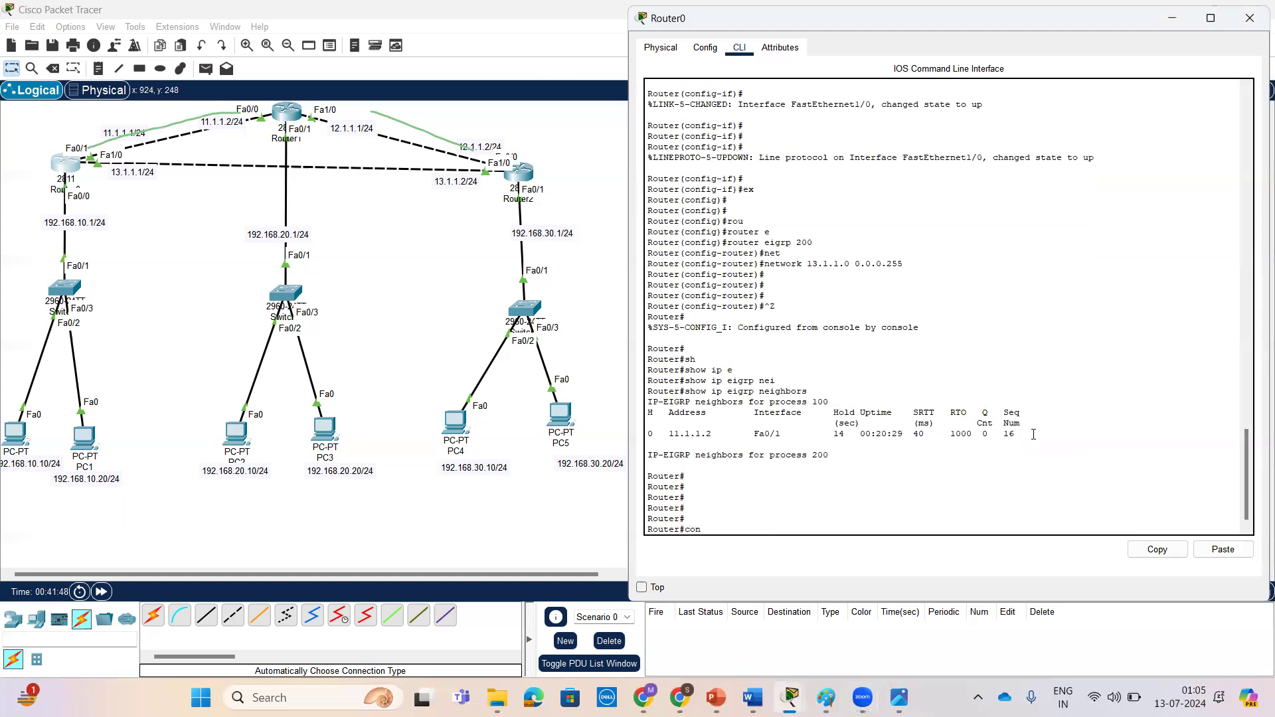
text(f t)
key(Return)
key(Return)
key(Return)
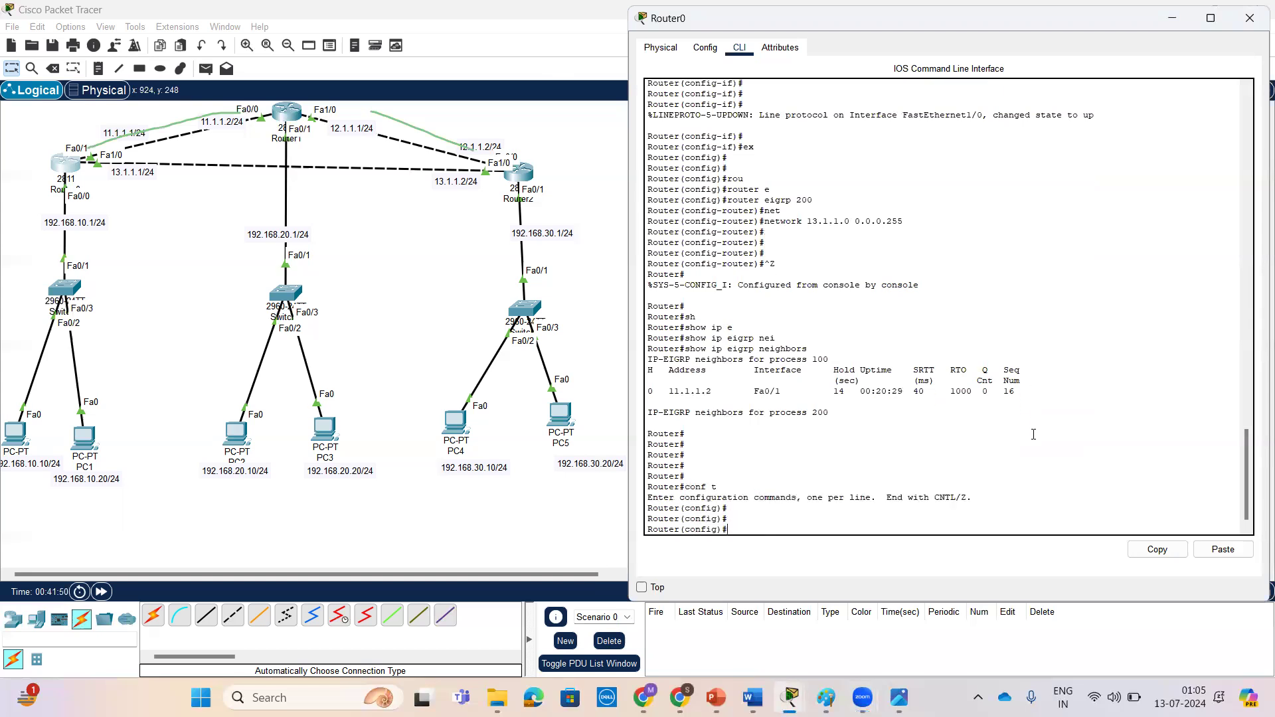
Step: Remove EIGRP process 200 from Router0 with no router eigrp 200
text(rou)
key(Tab)
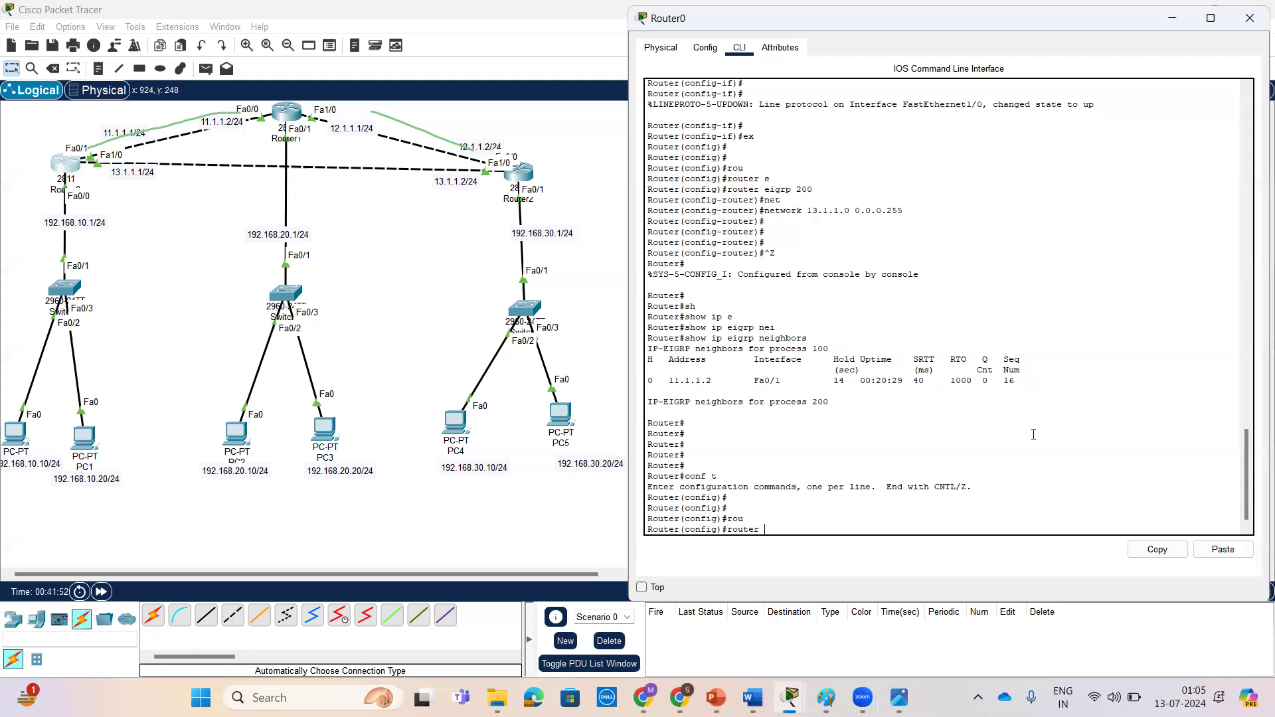
text(e)
key(Tab)
text(200)
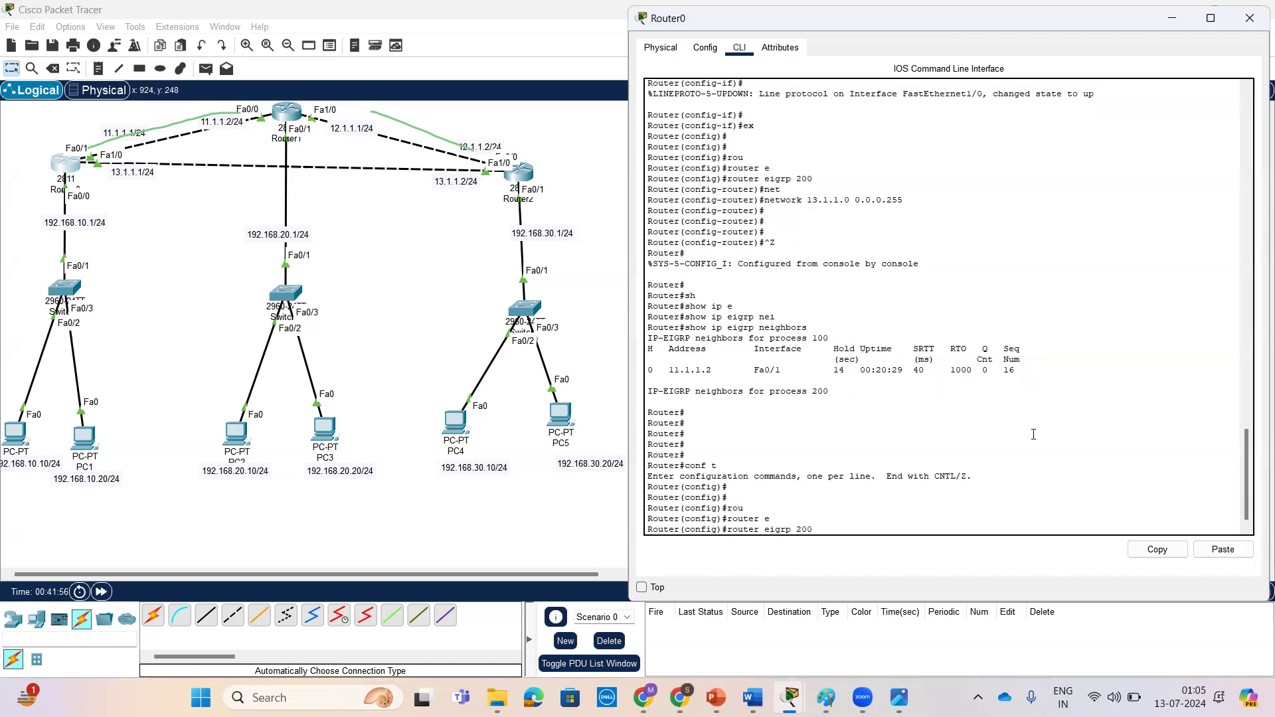
drag(814, 179, 641, 181)
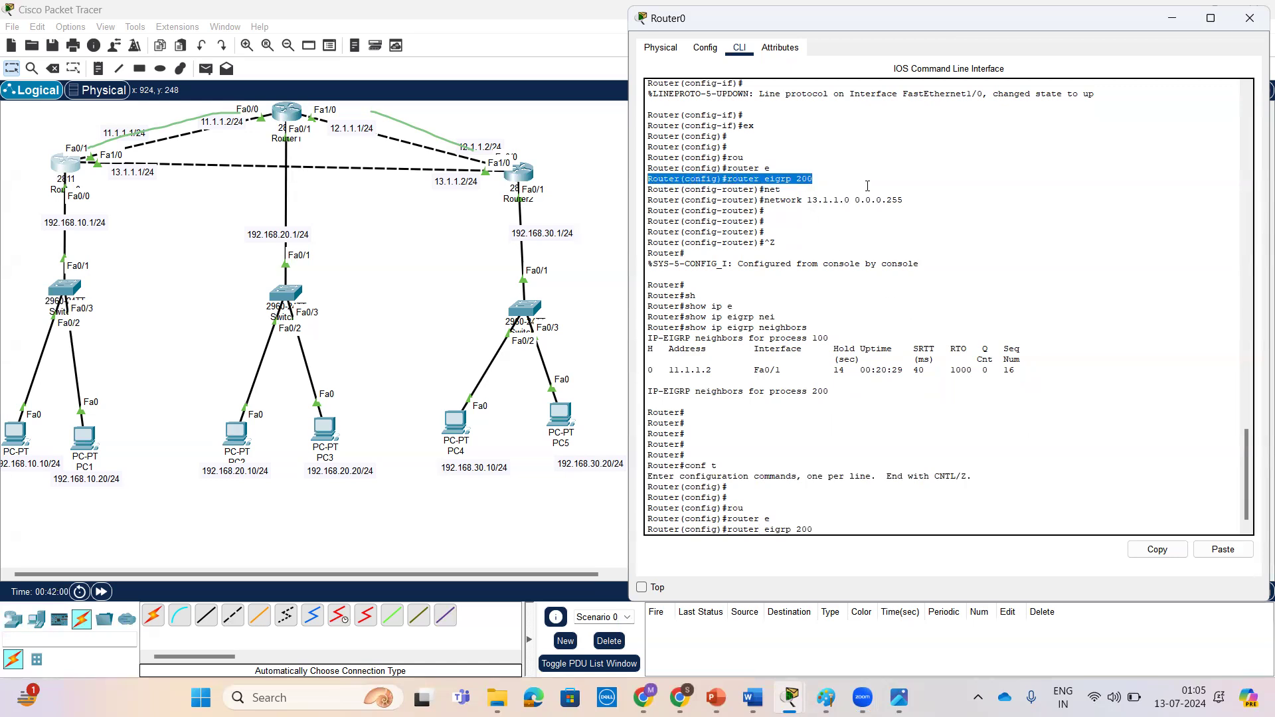
drag(911, 199, 641, 181)
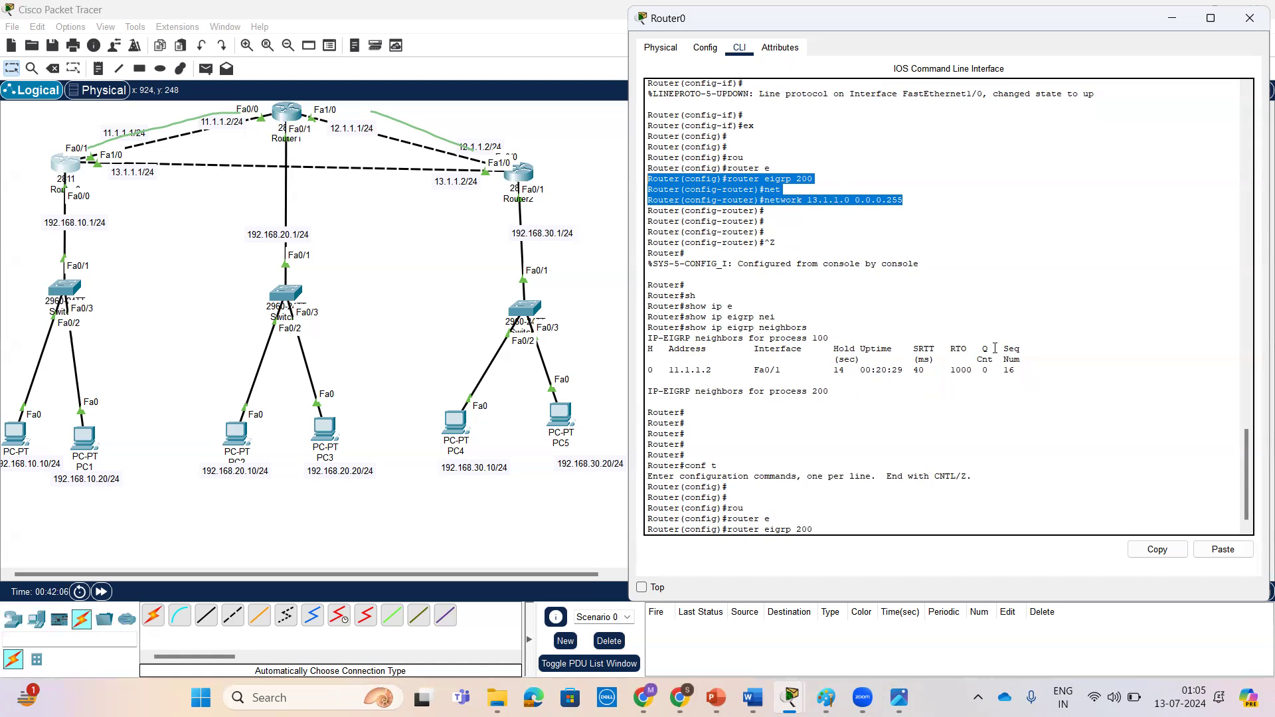
click(965, 506)
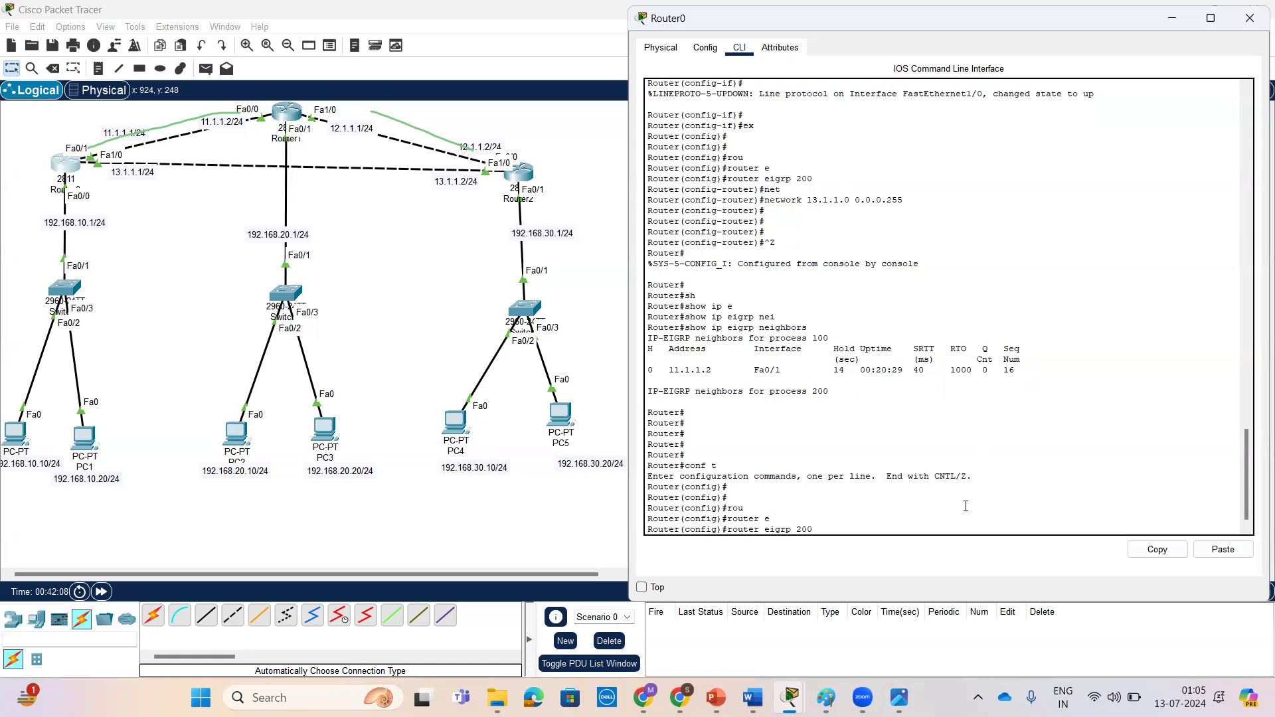
key(Tab)
key(Tab)
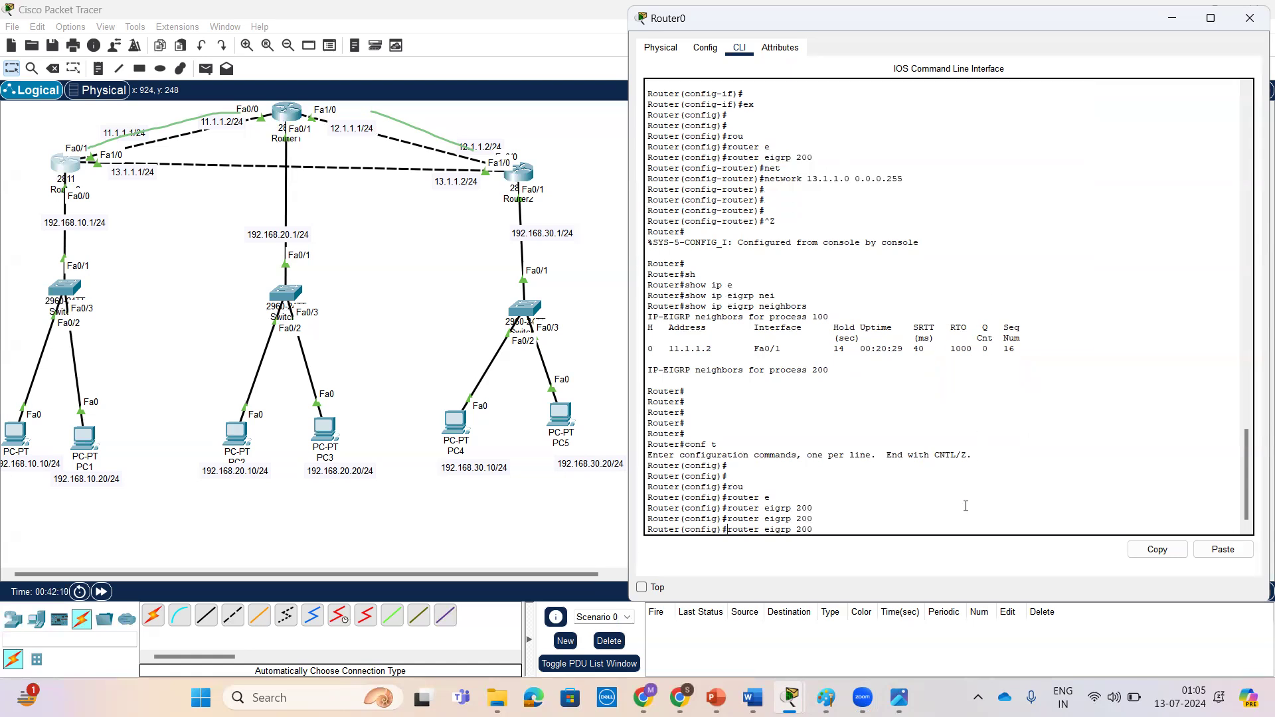
key(ctrl+a)
text(no)
key(Return)
key(Return)
key(Return)
key(Return)
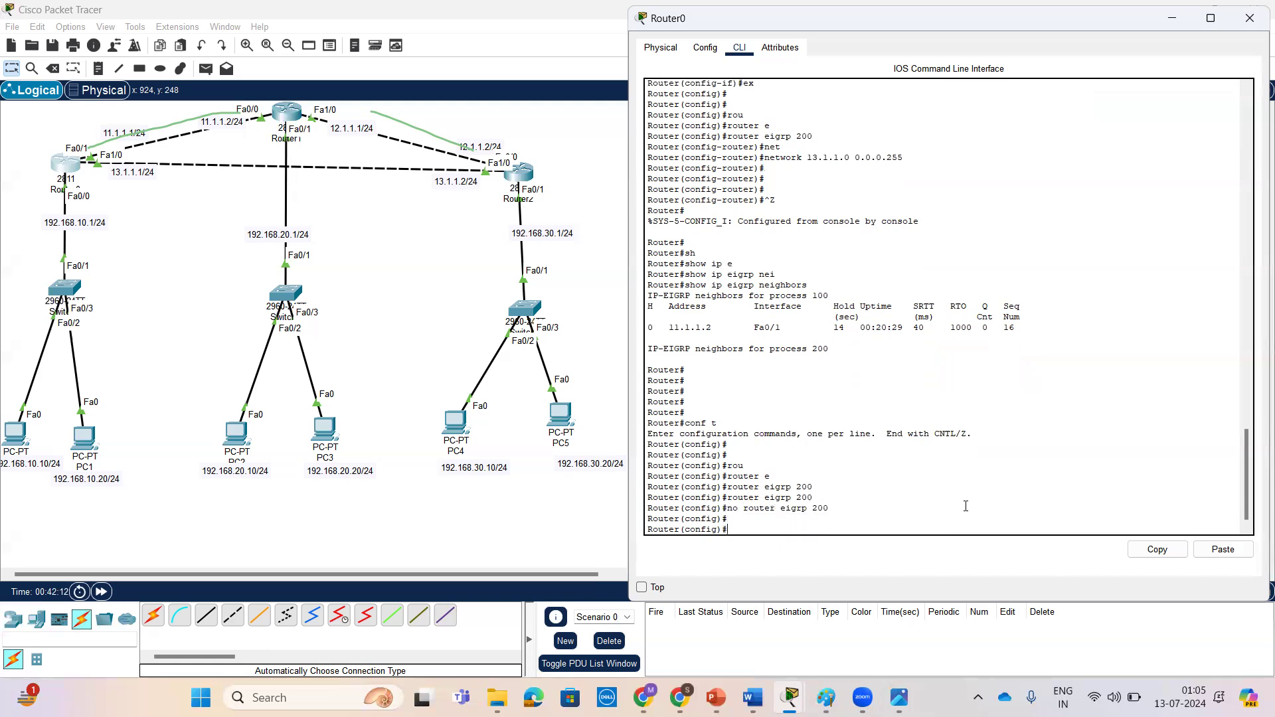
Step: Enter router configuration for EIGRP process 100 on Router0
text(r)
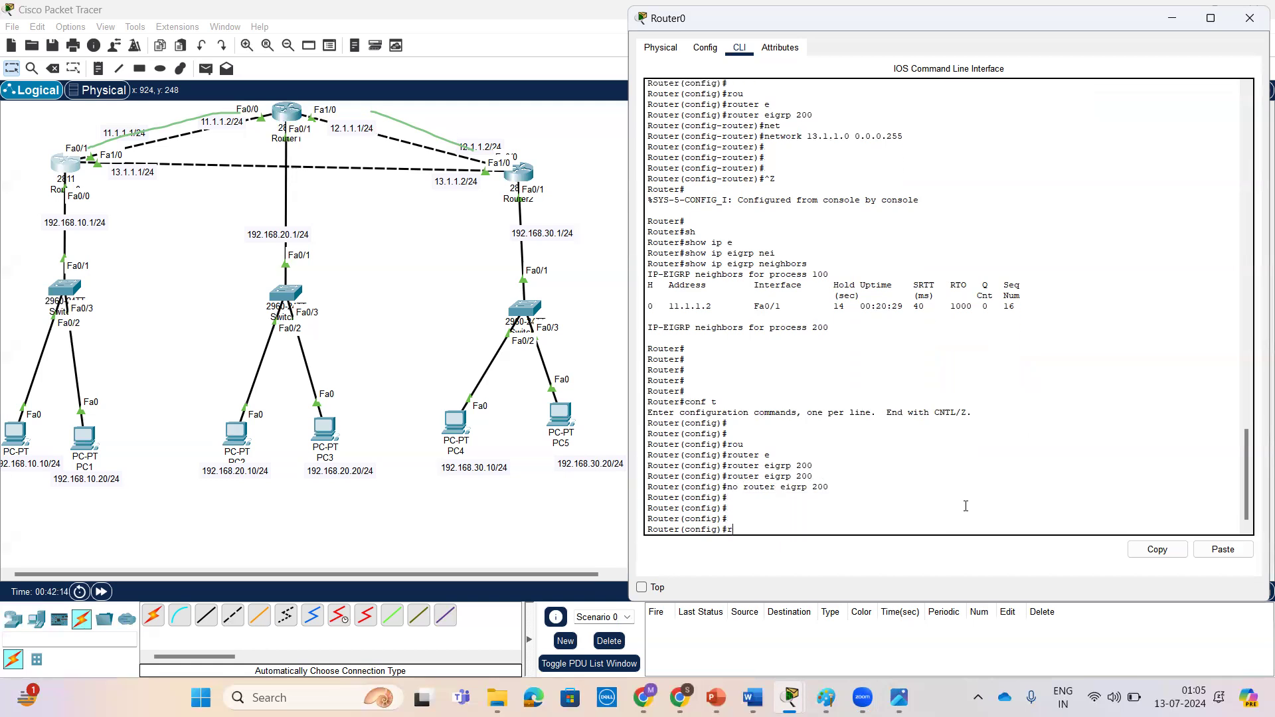
text(ou)
key(Tab)
text(e)
key(Tab)
text(100)
key(Return)
key(Return)
key(Return)
Step: Advertise network 13.1.1.0 with wildcard mask 0.0.0.255 in Router0's EIGRP 100 process
text(net)
key(Tab)
text(13.1.1.0 0.0.0.255)
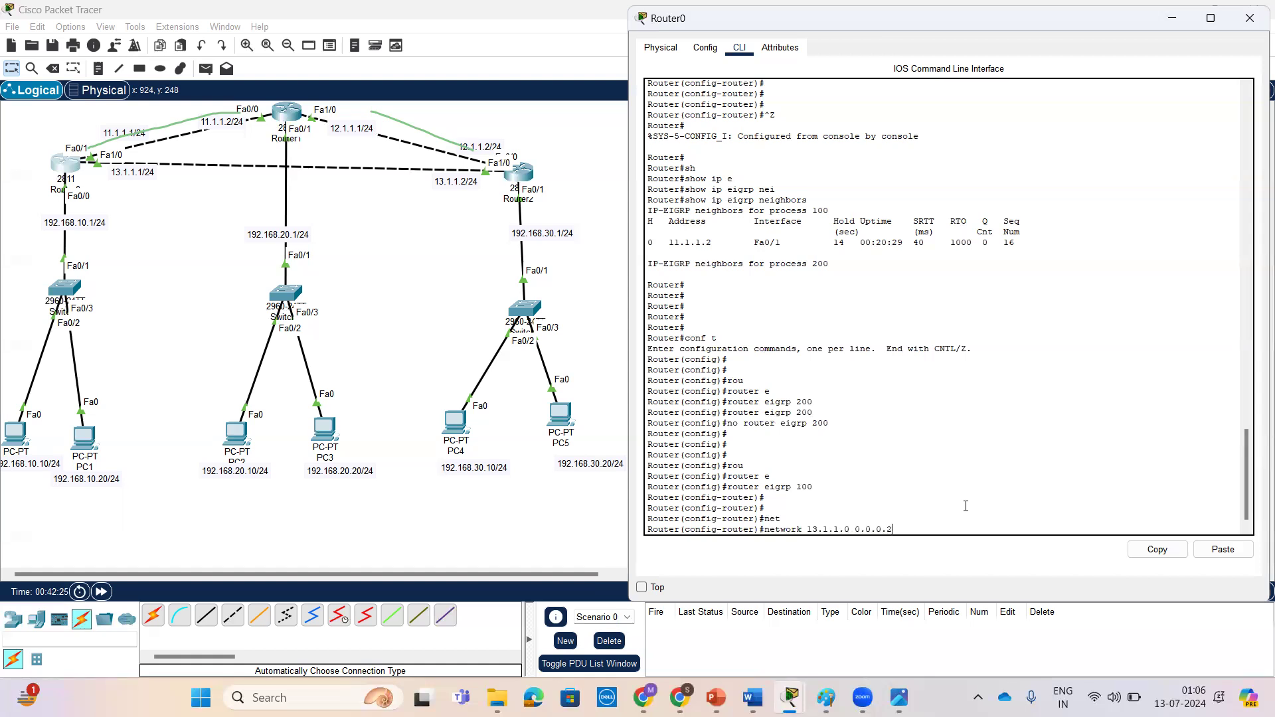
key(Return)
key(Return)
key(Return)
key(Return)
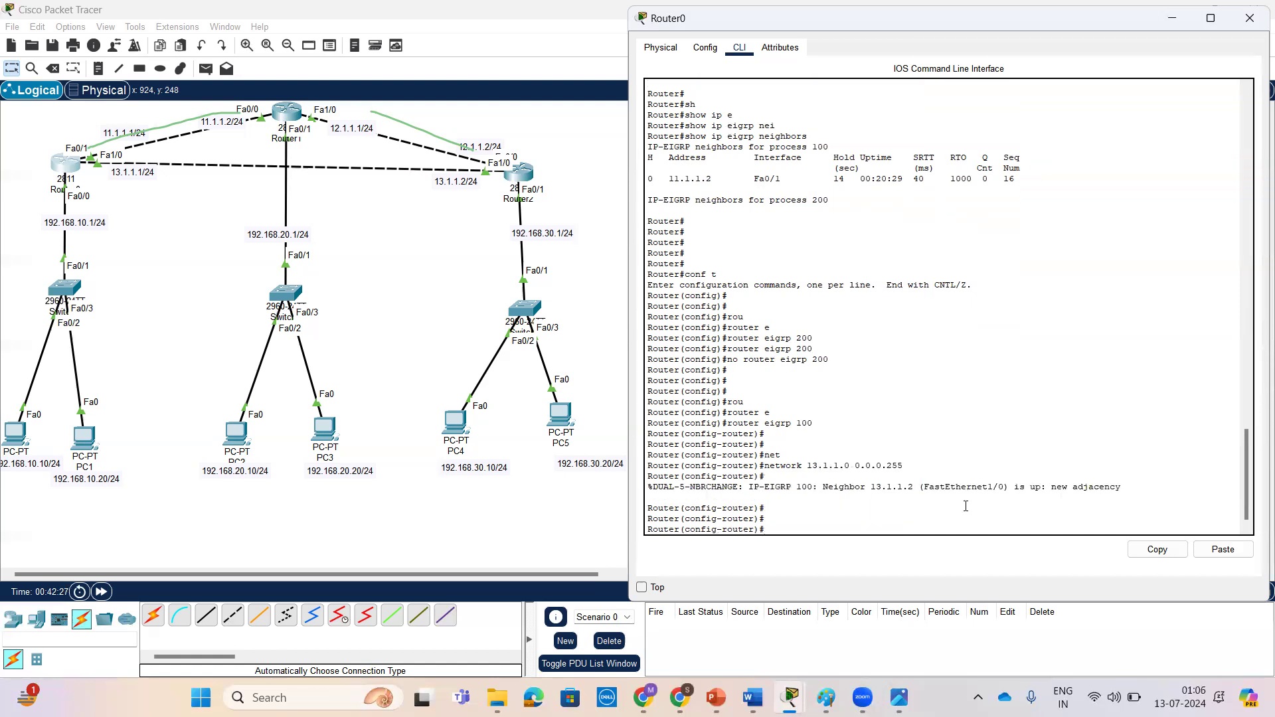
drag(1121, 488, 1050, 490)
click(1147, 504)
Step: Leave router configuration on Router0 and return to privileged EXEC mode
key(ctrl+z)
key(Return)
key(Return)
key(Return)
key(Return)
Step: Show Router0's EIGRP neighbors and examine the entries listed for process 100
text(s)
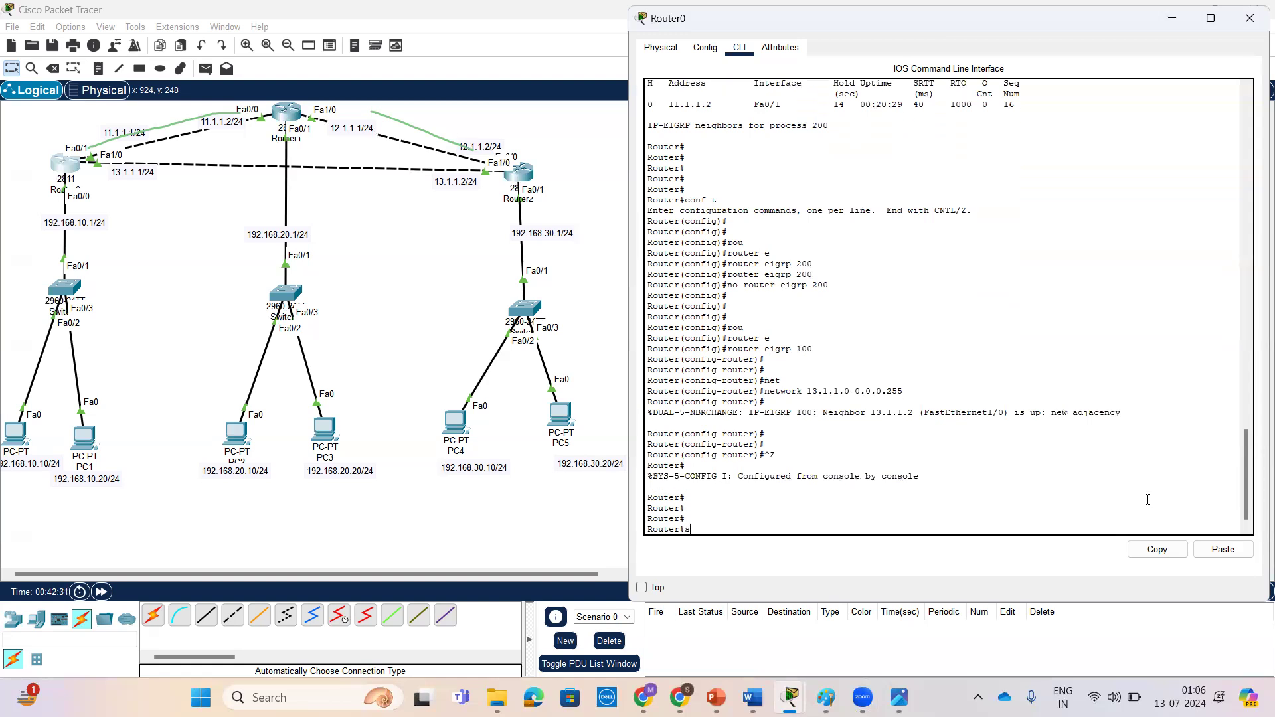
text(h)
key(Tab)
text(ip e)
key(Tab)
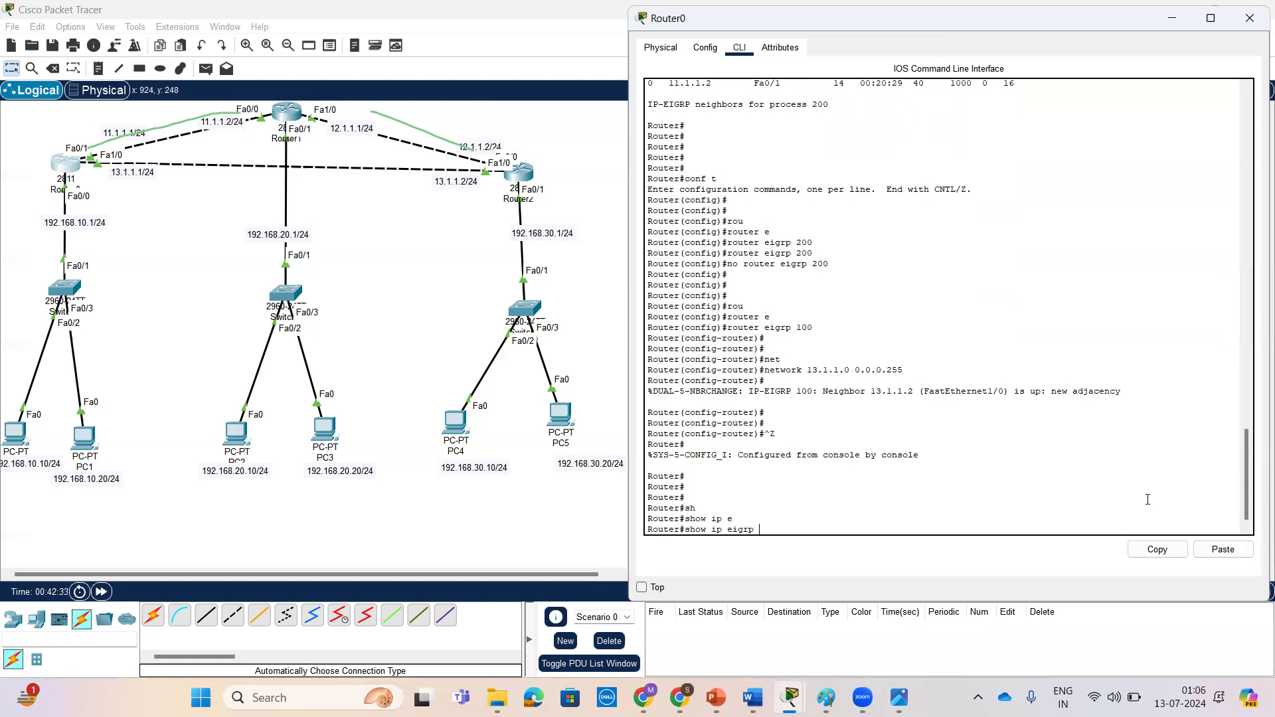
text(n)
key(Tab)
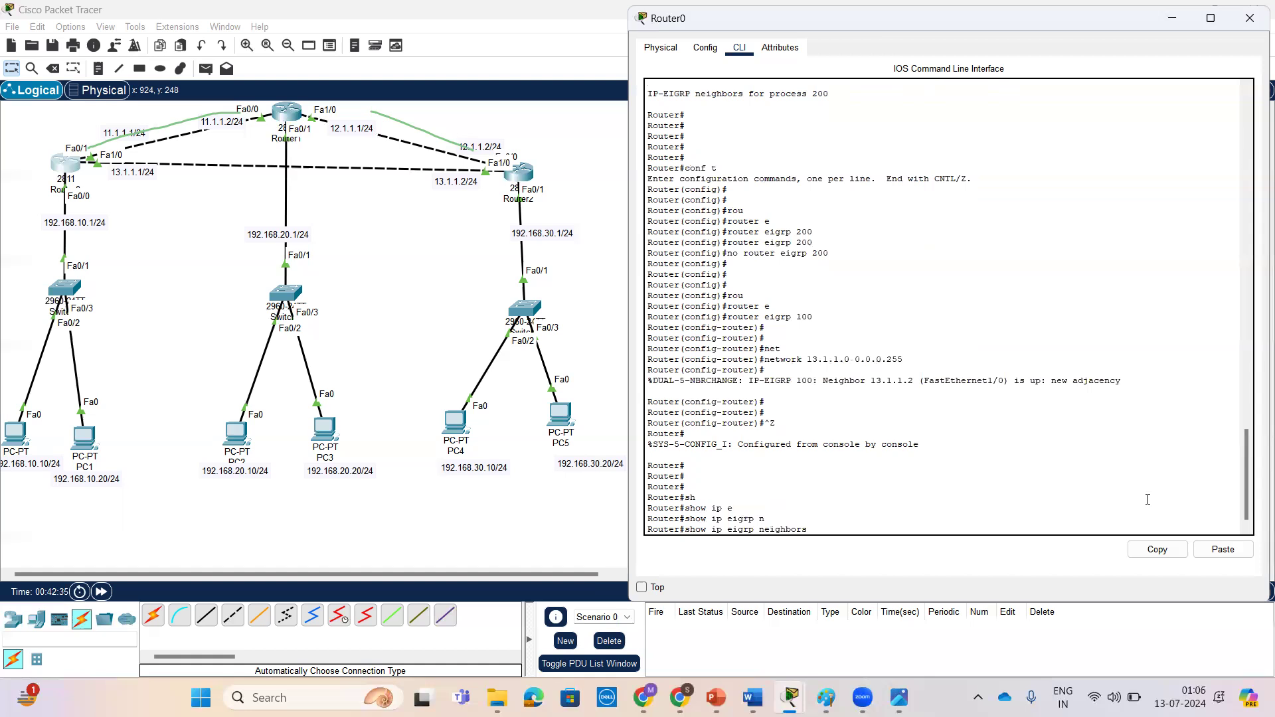
key(Return)
key(Return)
key(Return)
key(Return)
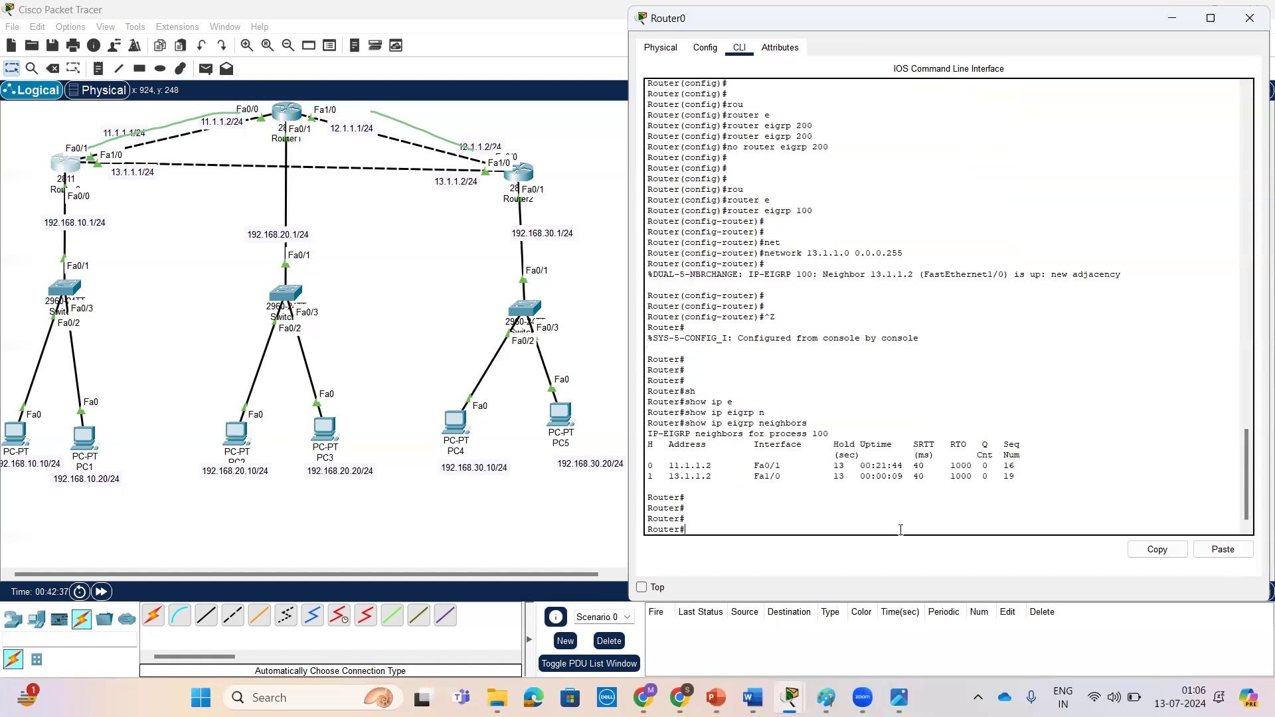
drag(1018, 478, 647, 465)
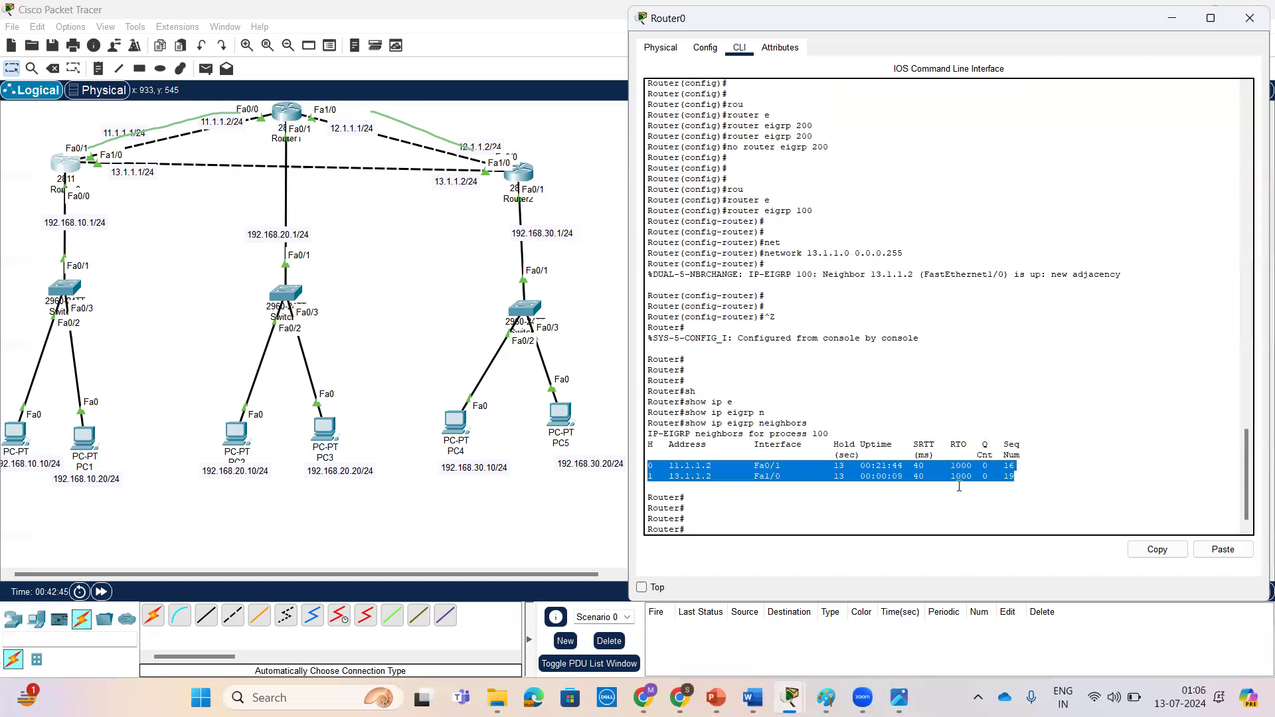
click(1033, 479)
Step: Show Router0's complete routing table with show ip route
key(Return)
key(Return)
key(Return)
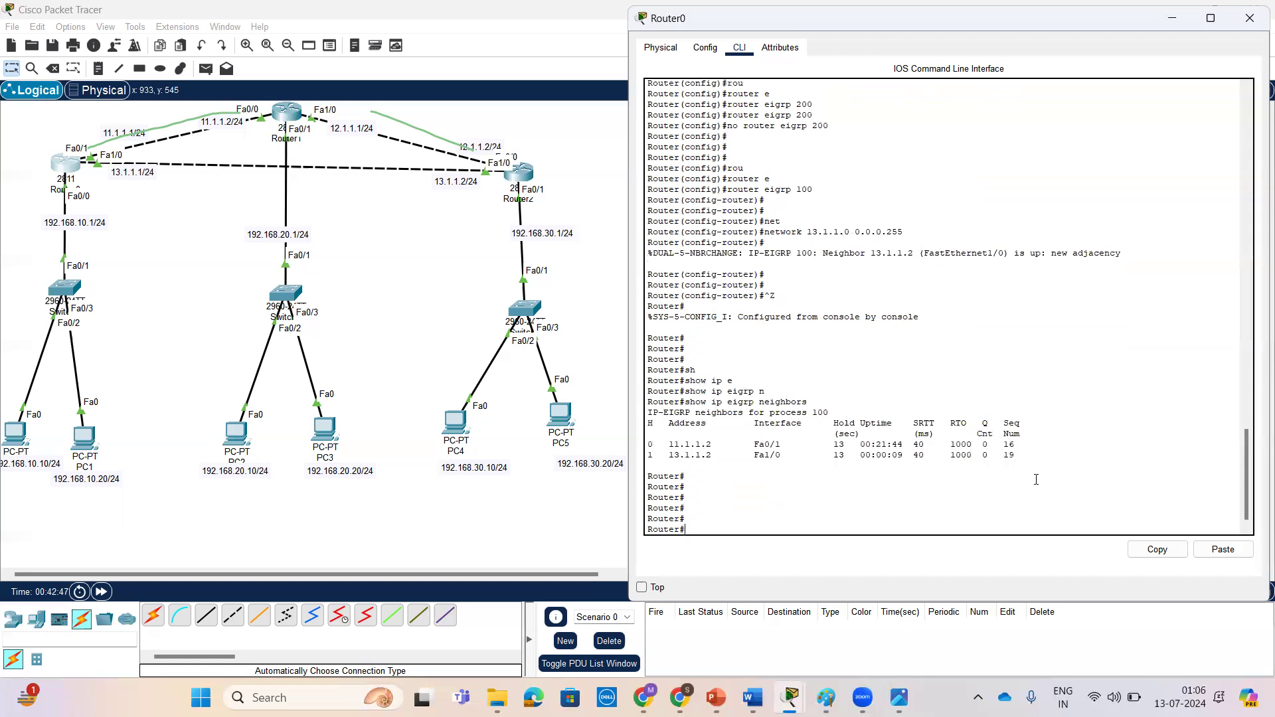
text(sh)
key(Tab)
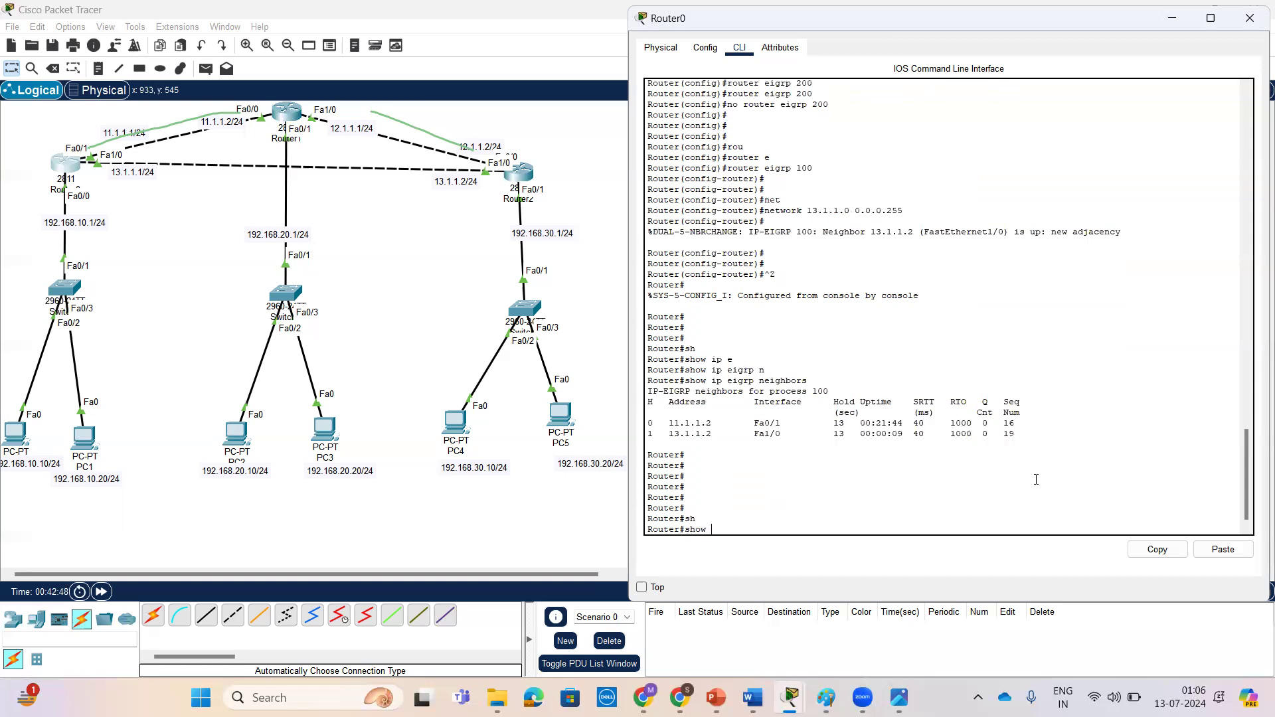
text(ip rou)
key(Tab)
key(Return)
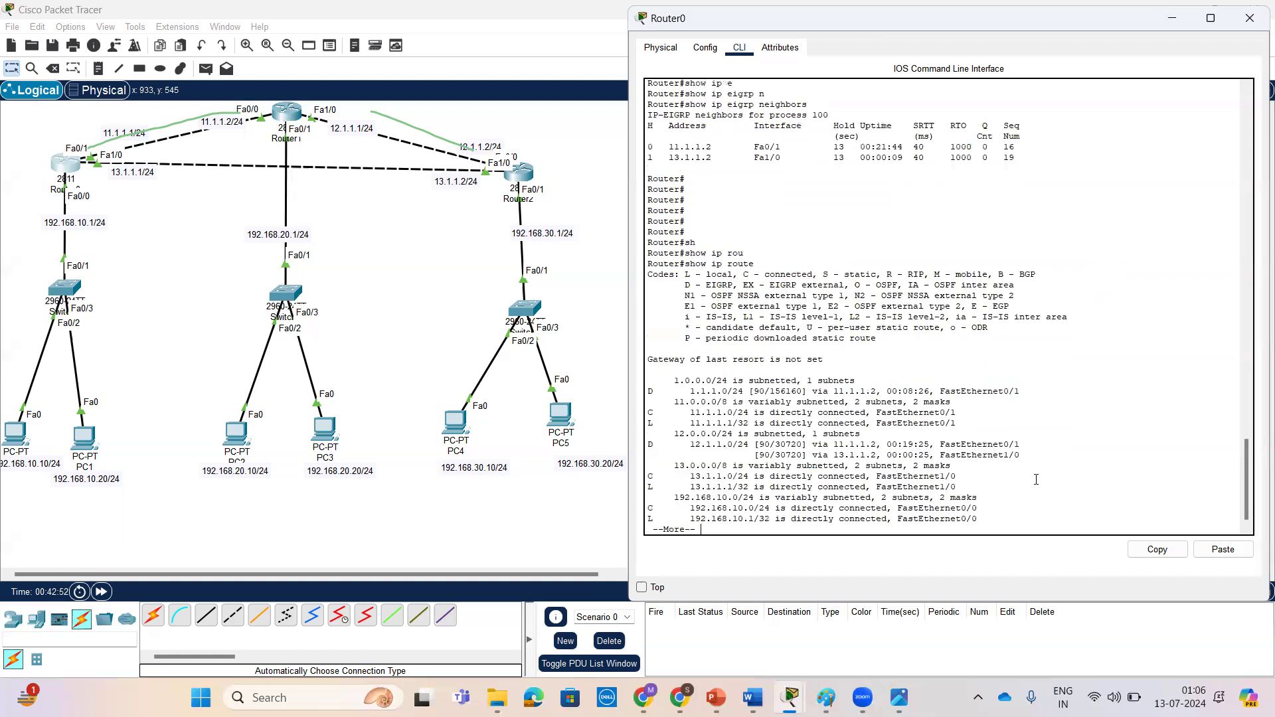
key(Return)
key(Return)
key(Return)
key(Return)
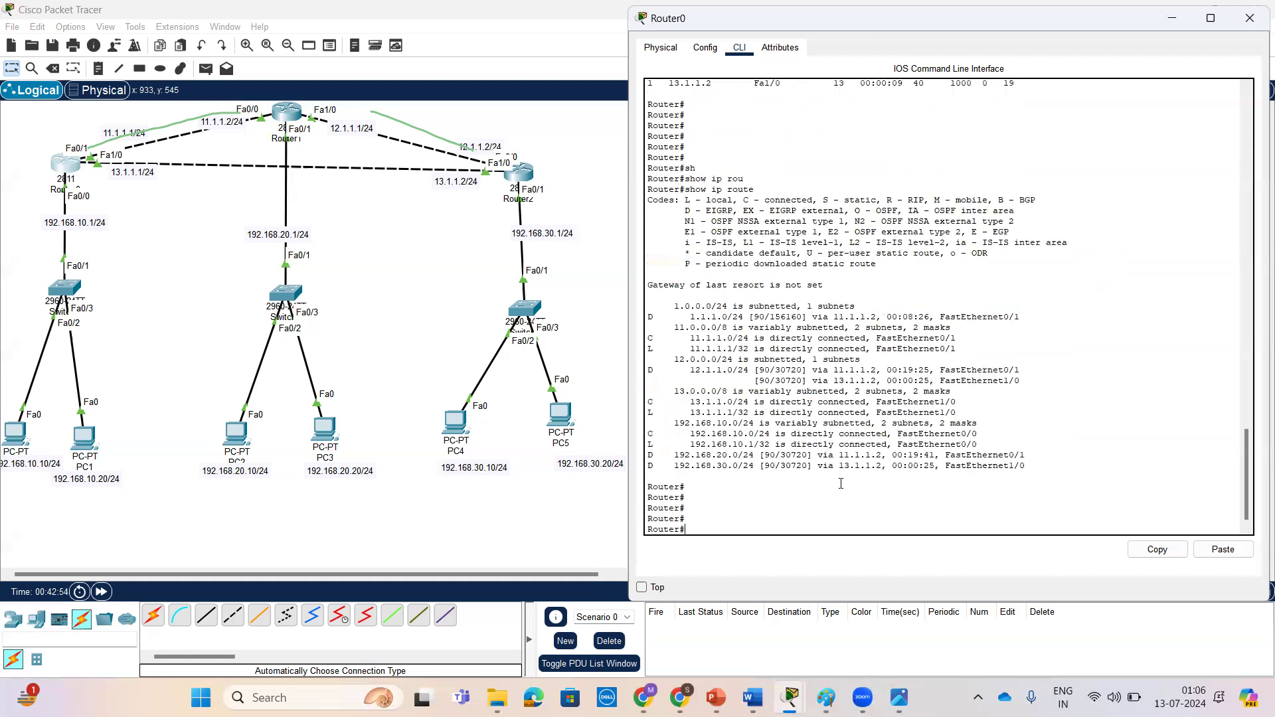
Step: Highlight the EIGRP route to 192.168.30.0/24 and its next-hop address in Router0's routing table
drag(648, 465, 1026, 465)
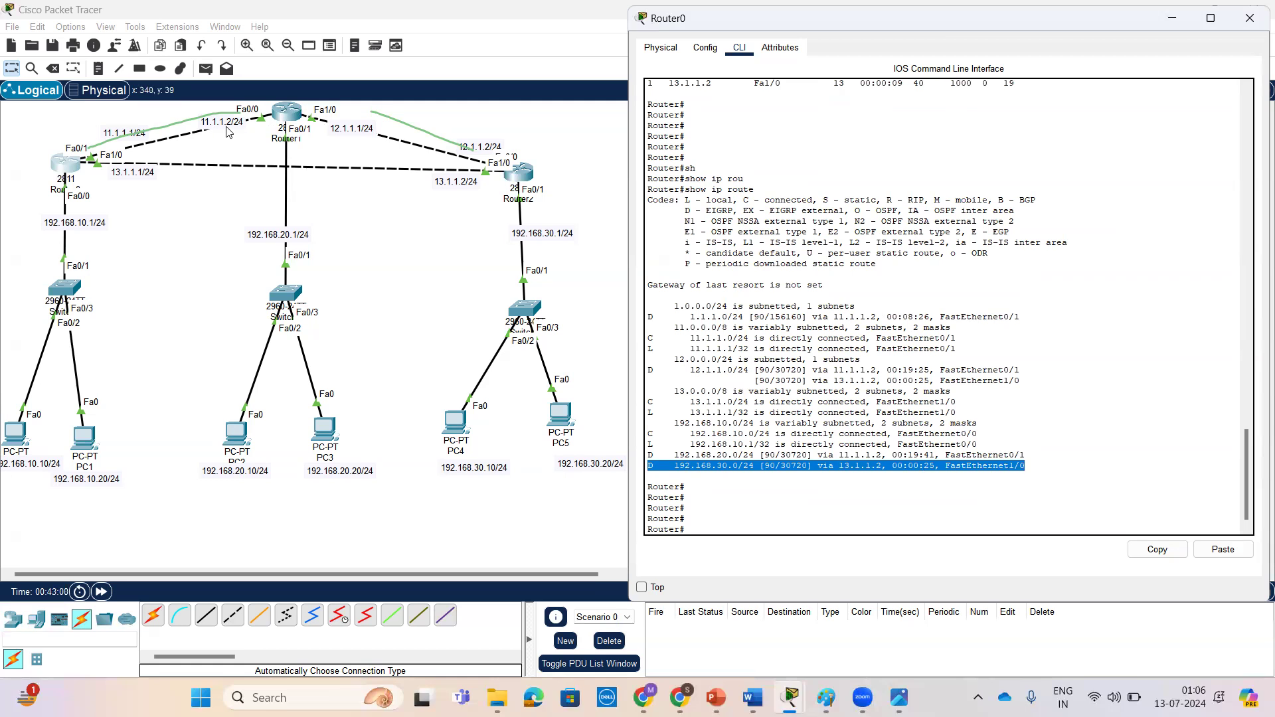
click(843, 466)
drag(840, 466, 881, 467)
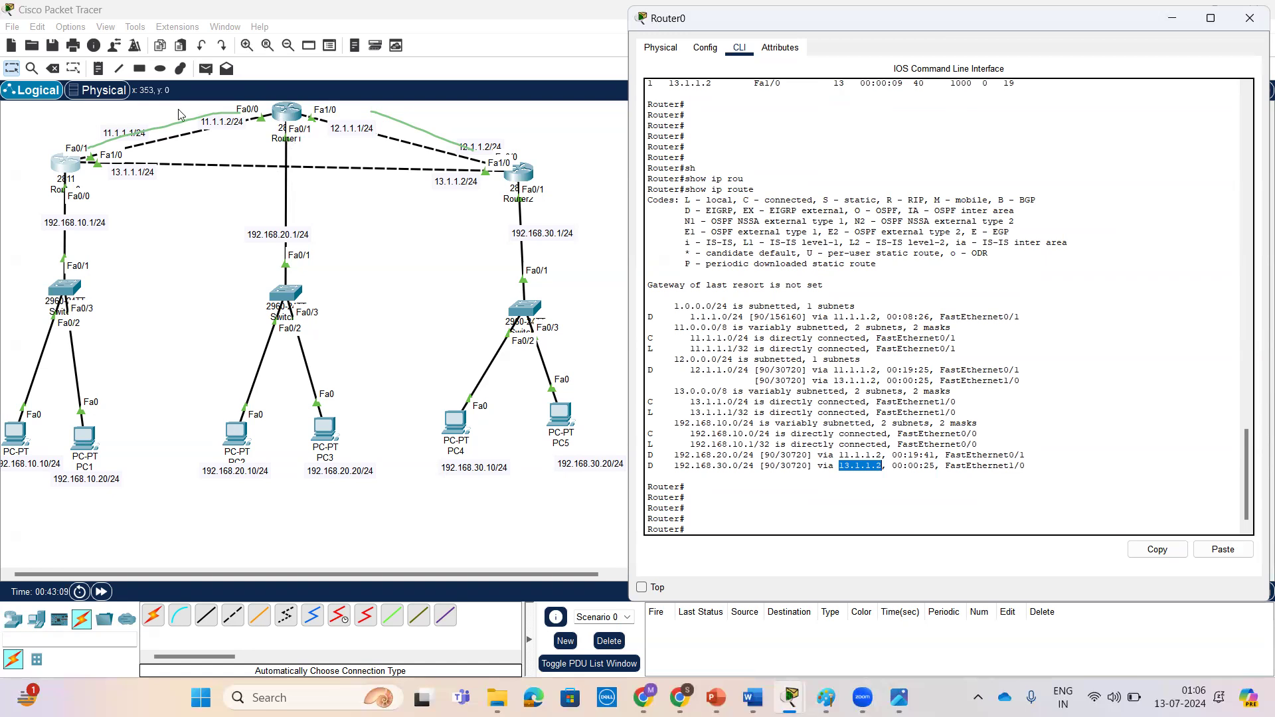
Step: Handwrite 100 beside the Router0–Router1, Router1–Router2 and Router0–Router2 links as screen annotations
click(202, 115)
drag(214, 105, 214, 114)
mouse_move(397, 111)
mouse_down()
mouse_move(413, 126)
mouse_move(425, 113)
mouse_up()
mouse_move(210, 184)
mouse_down()
mouse_move(226, 199)
mouse_move(251, 178)
mouse_up()
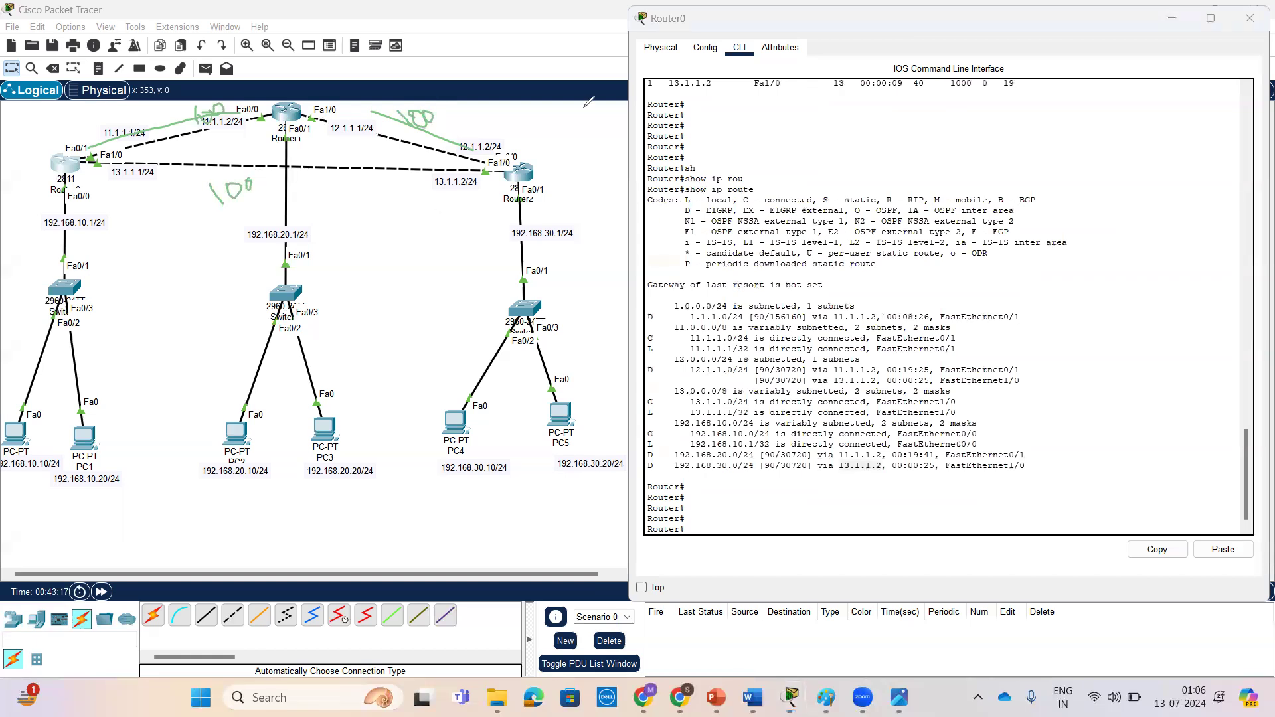
Step: Reopen Router0's command line and highlight the metric of the EIGRP route to 192.168.30.0/24
click(13, 72)
click(601, 405)
click(66, 164)
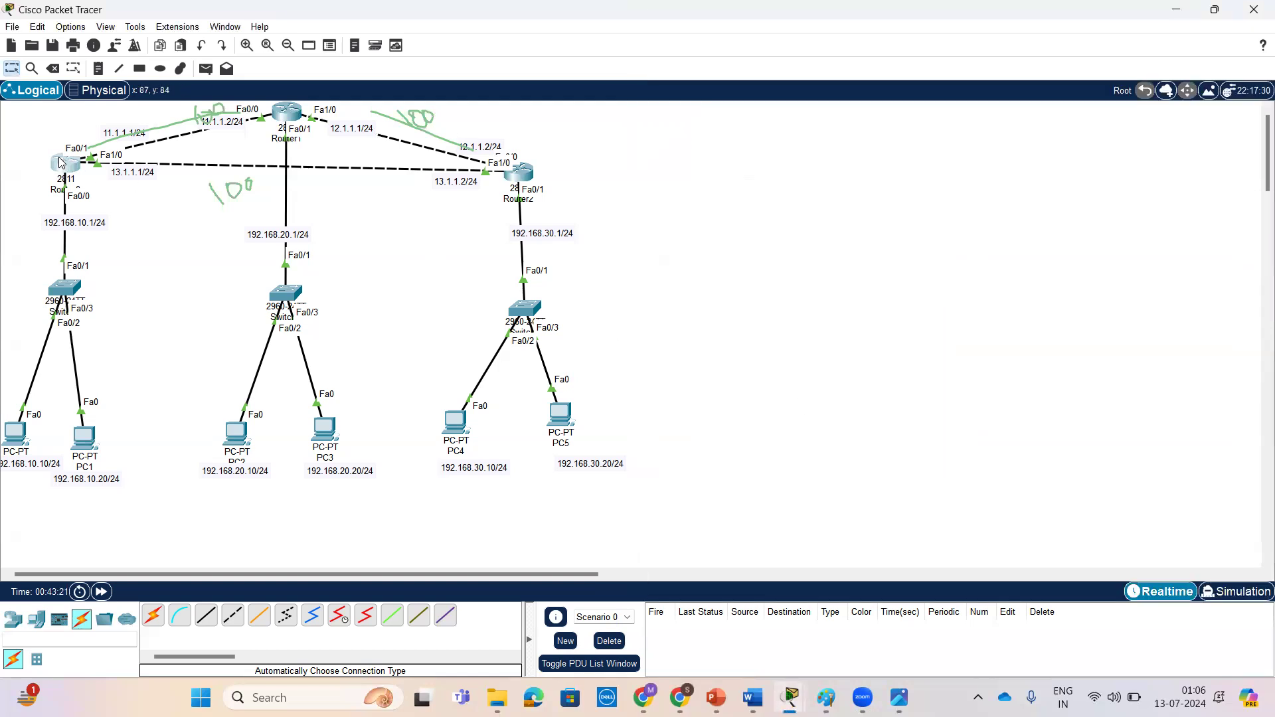
key(Return)
key(Return)
key(Return)
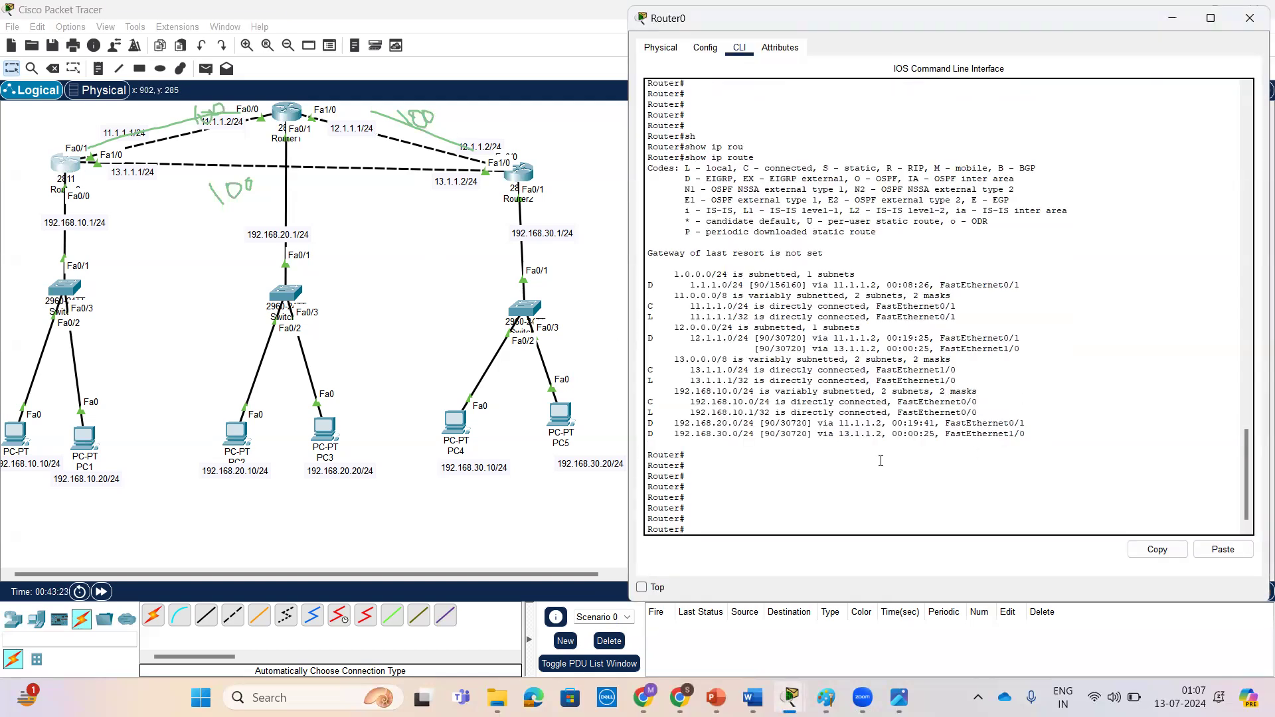
drag(780, 433, 809, 434)
Step: Show Router0's interface details with show interfaces fastEthernet 1/0
key(Return)
text(sh)
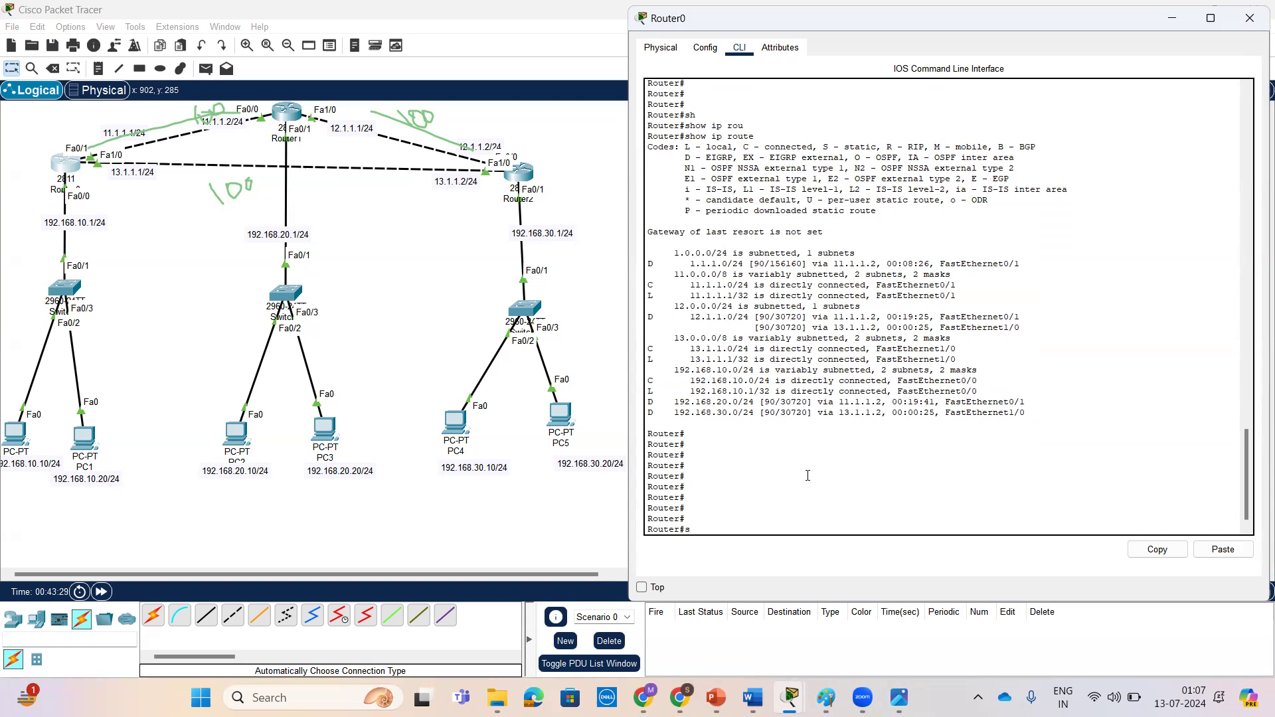
key(Tab)
text(int)
key(Tab)
text(f)
key(Tab)
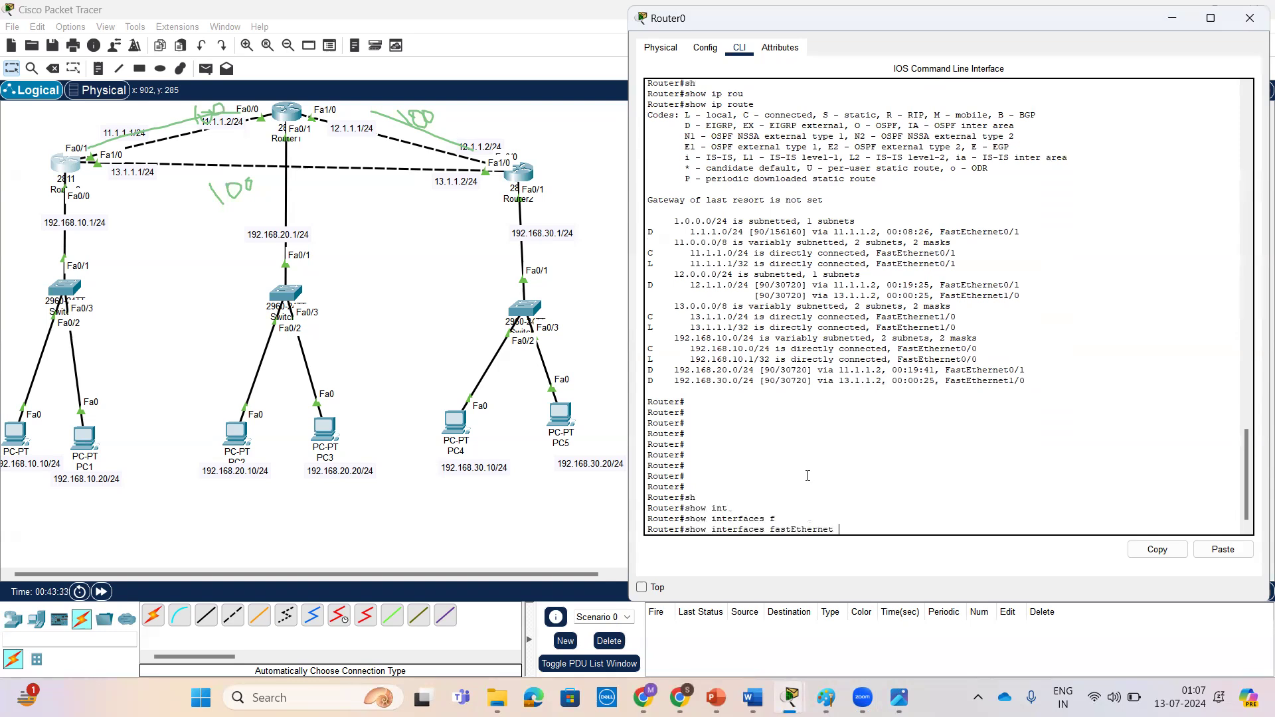
text(1/0)
key(Return)
key(Return)
key(Return)
key(Return)
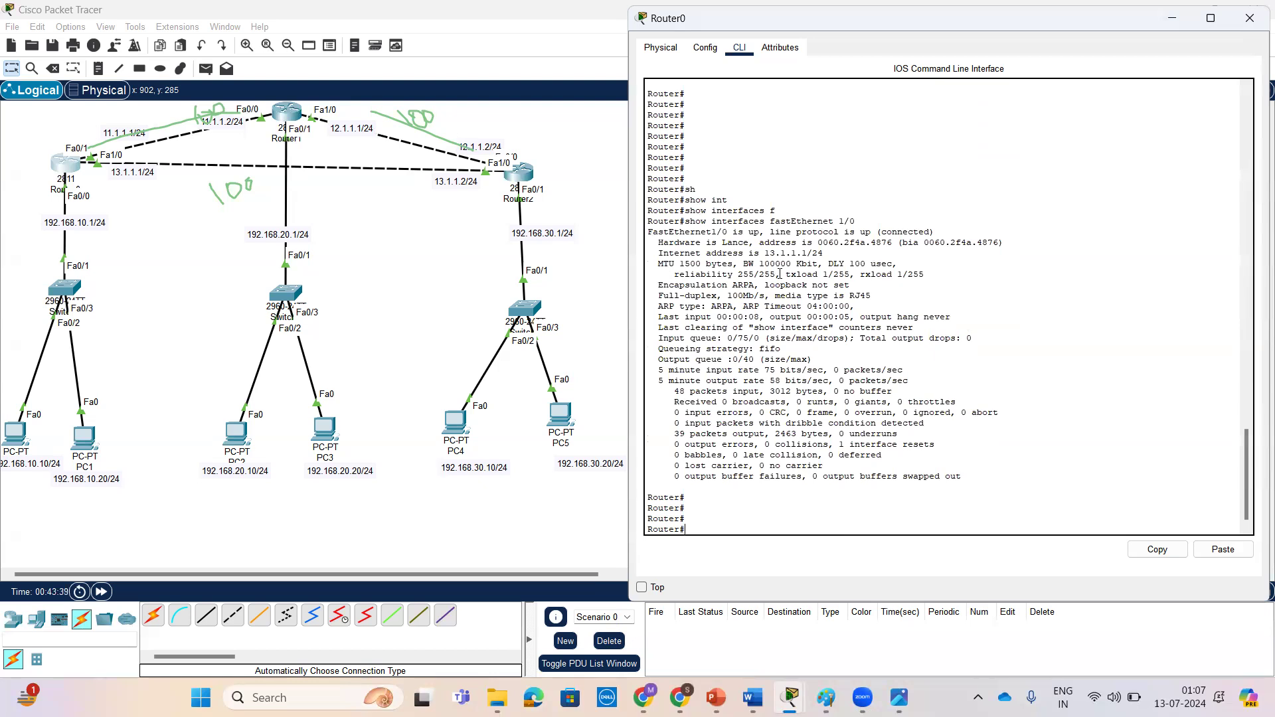
Step: Highlight the bandwidth value and the lines listing MTU, delay, reliability and load for FastEthernet 1/0
drag(761, 264, 791, 263)
drag(656, 256, 784, 263)
click(927, 261)
drag(658, 263, 925, 274)
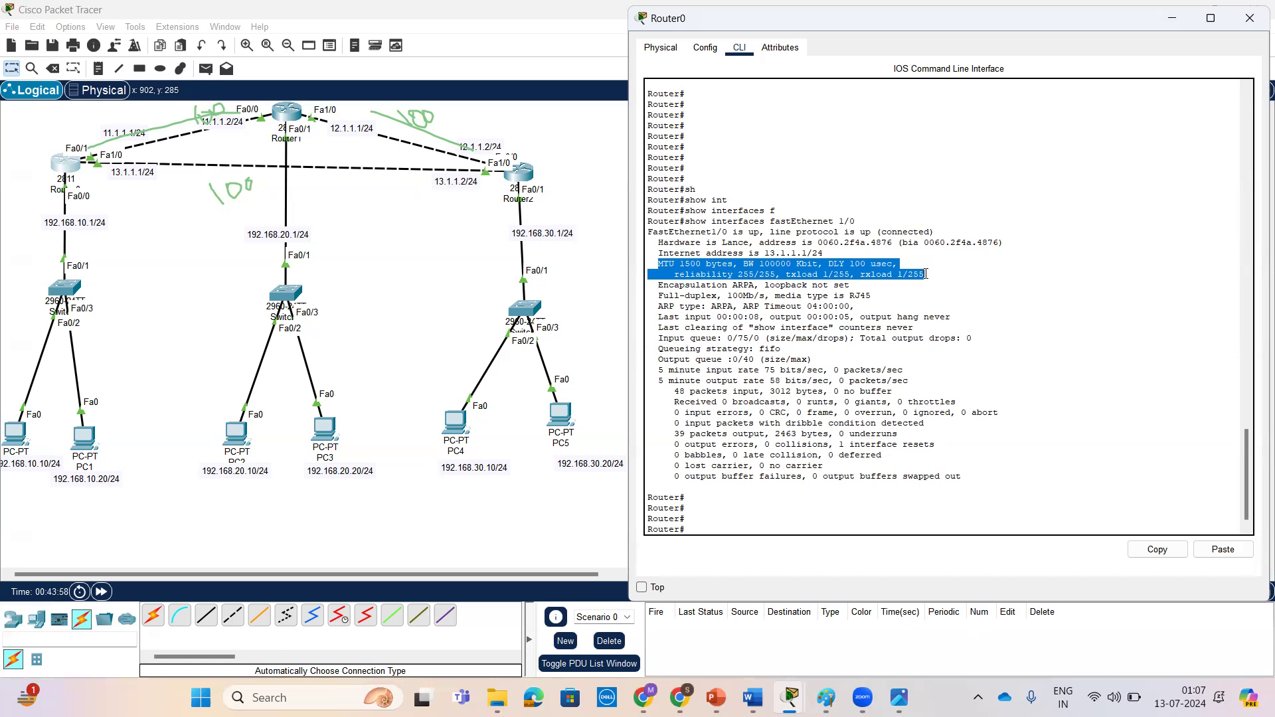
click(765, 268)
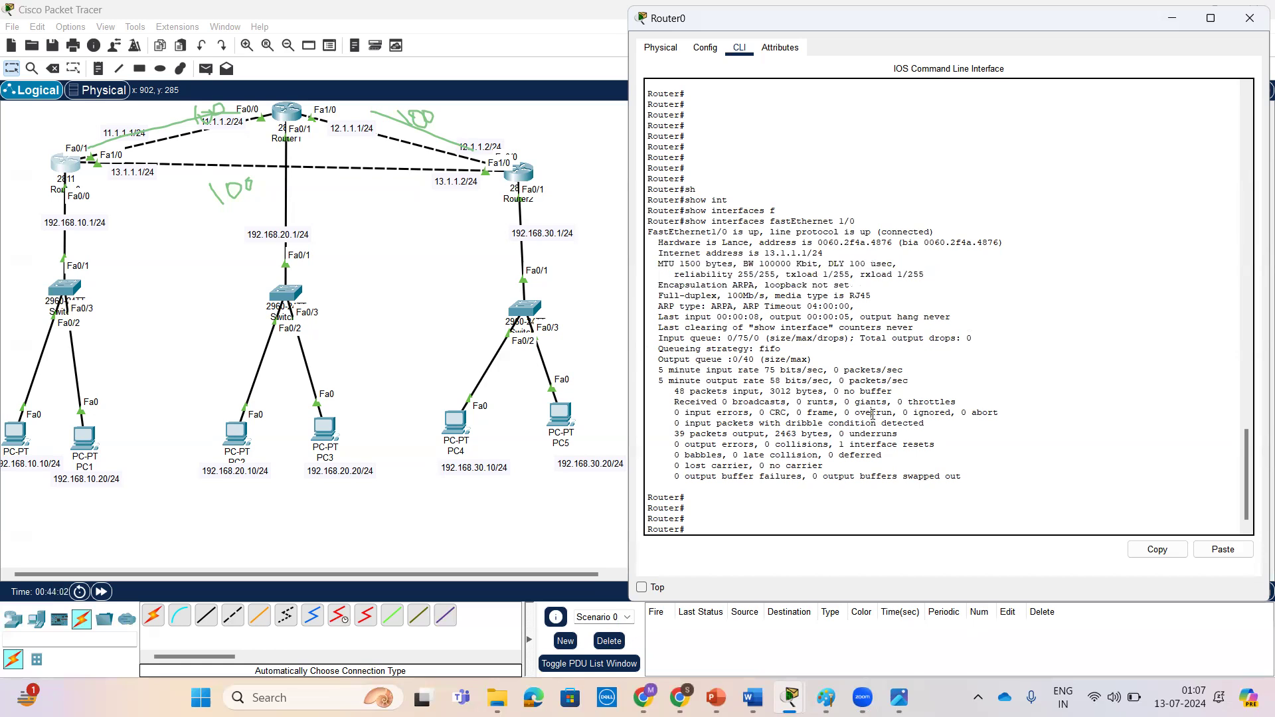
Step: Enter global configuration mode on Router0 and open interface FastEthernet 1/0 for configuration
key(Return)
key(Return)
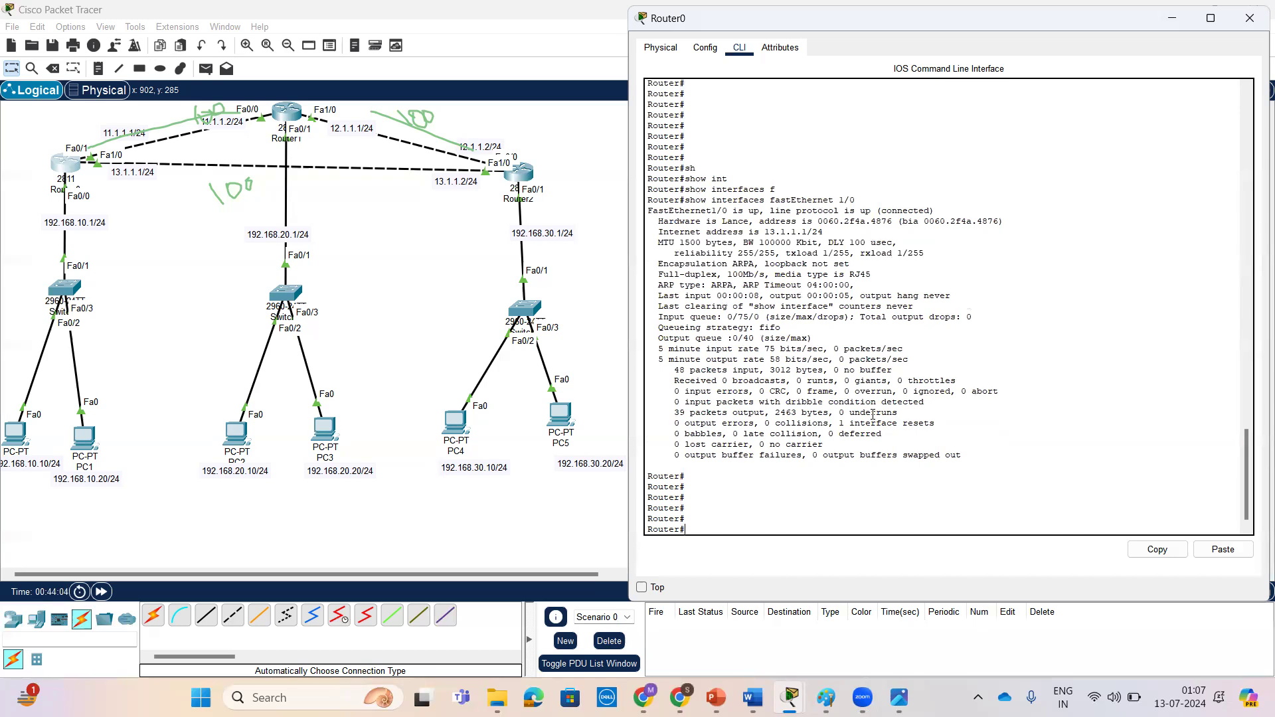
text(conf t)
key(Return)
key(Return)
text(int)
key(Tab)
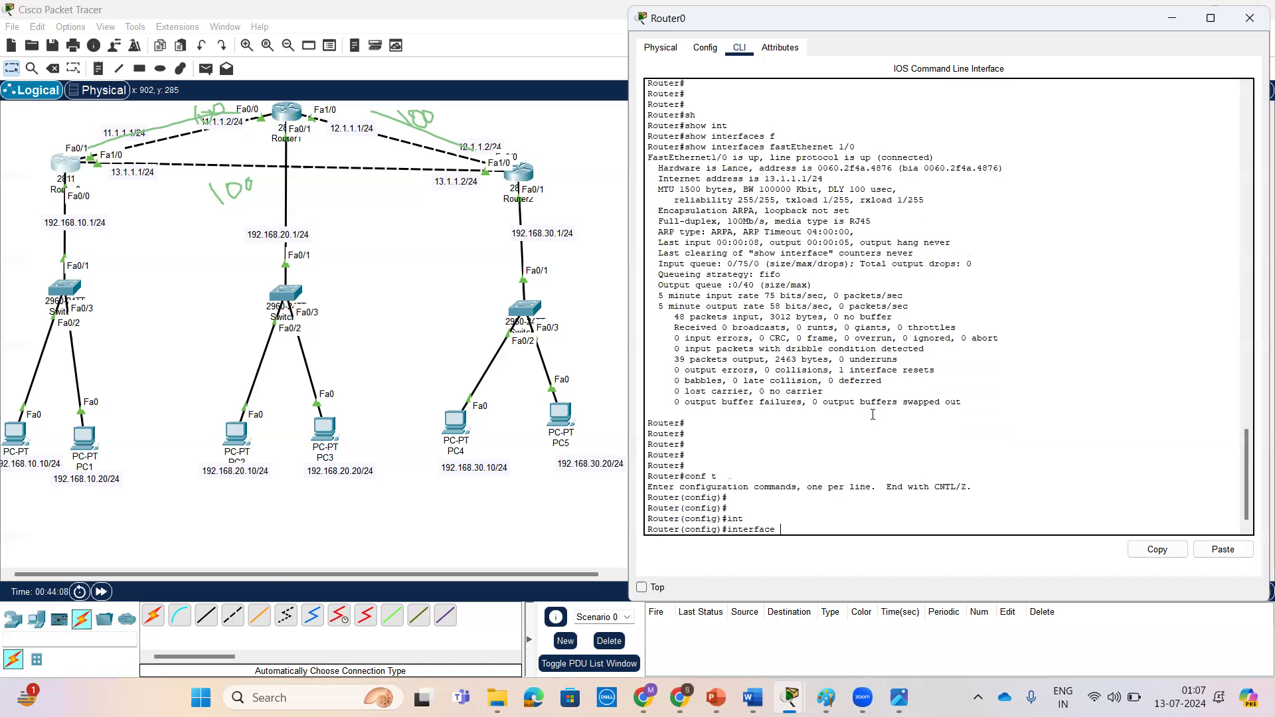
text(f)
key(Tab)
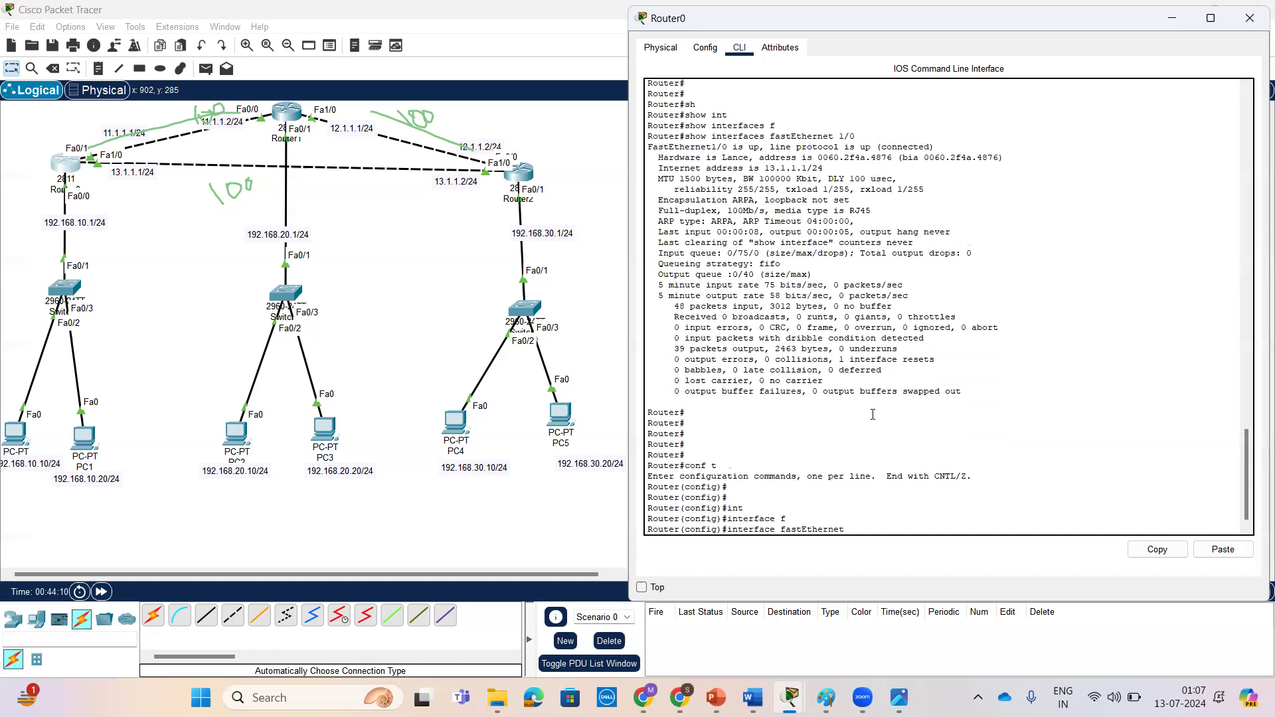
text(1/0)
key(Return)
key(Return)
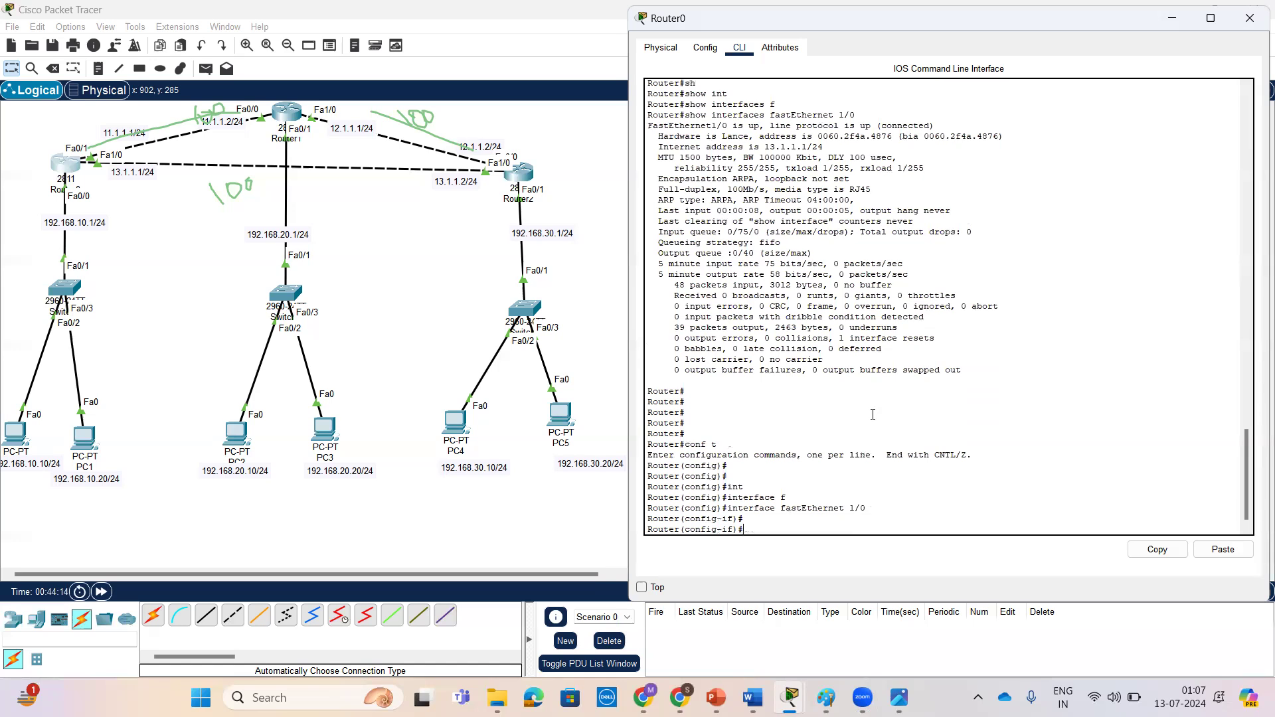
Step: Check the accepted bandwidth range, set FastEthernet 1/0's bandwidth to 1000 kilobits, and return to privileged EXEC mode
text(bandwidth)
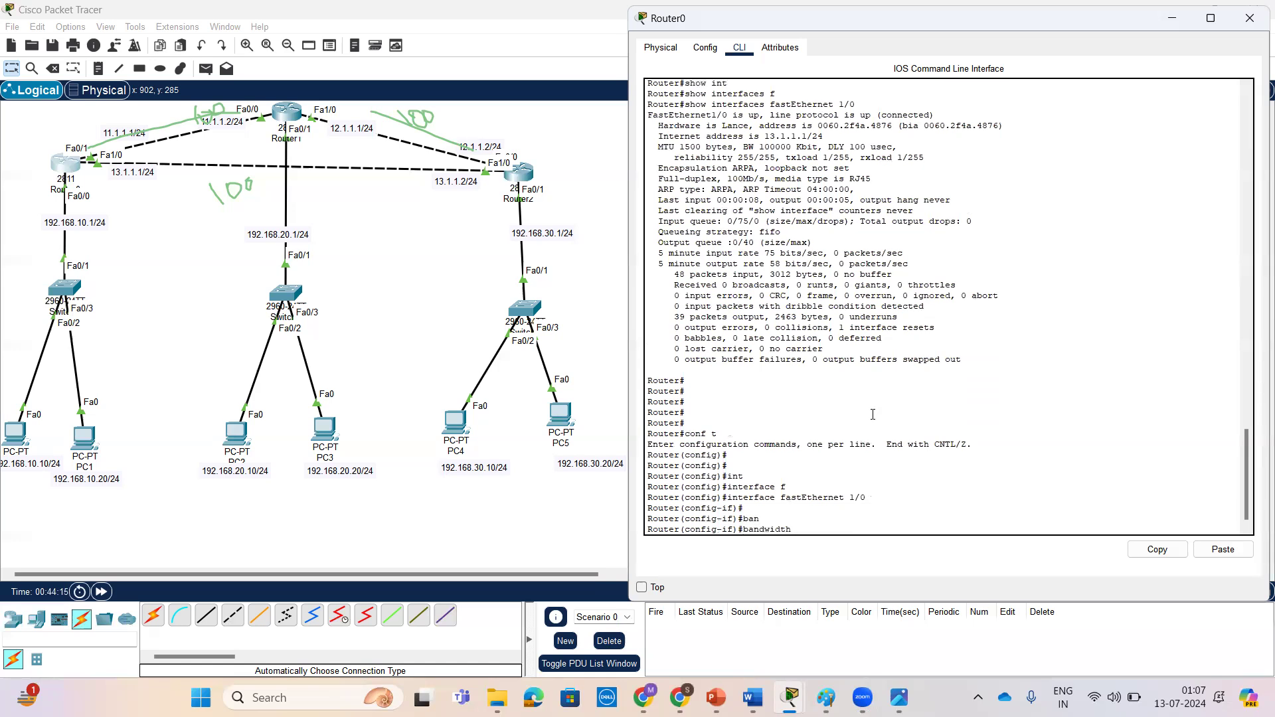
text(?)
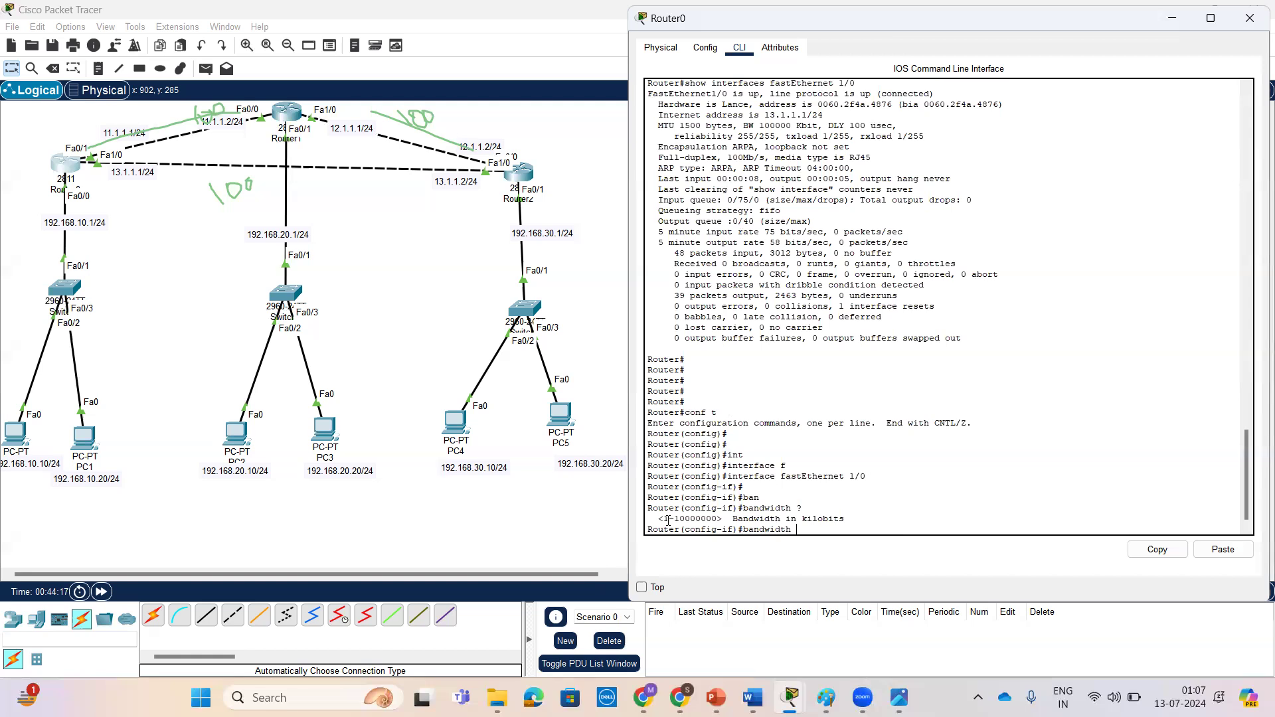
drag(663, 518, 720, 518)
click(892, 528)
key(Tab)
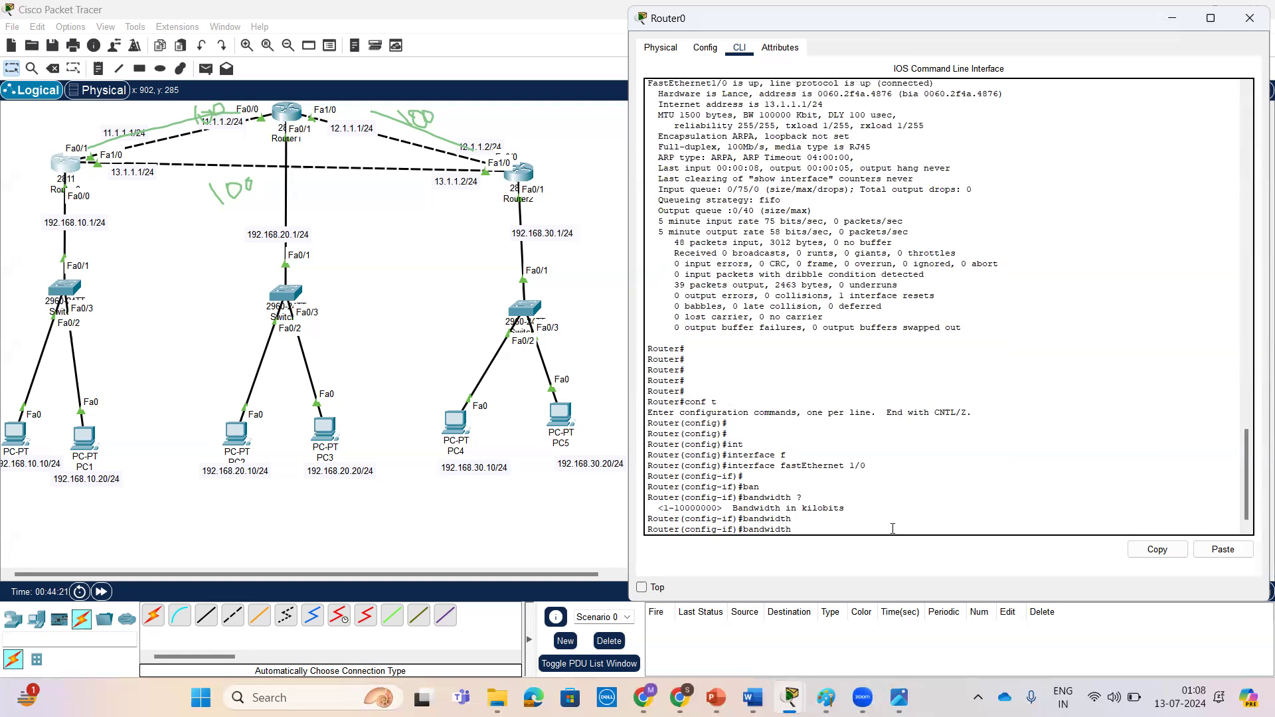
text(100)
key(Return)
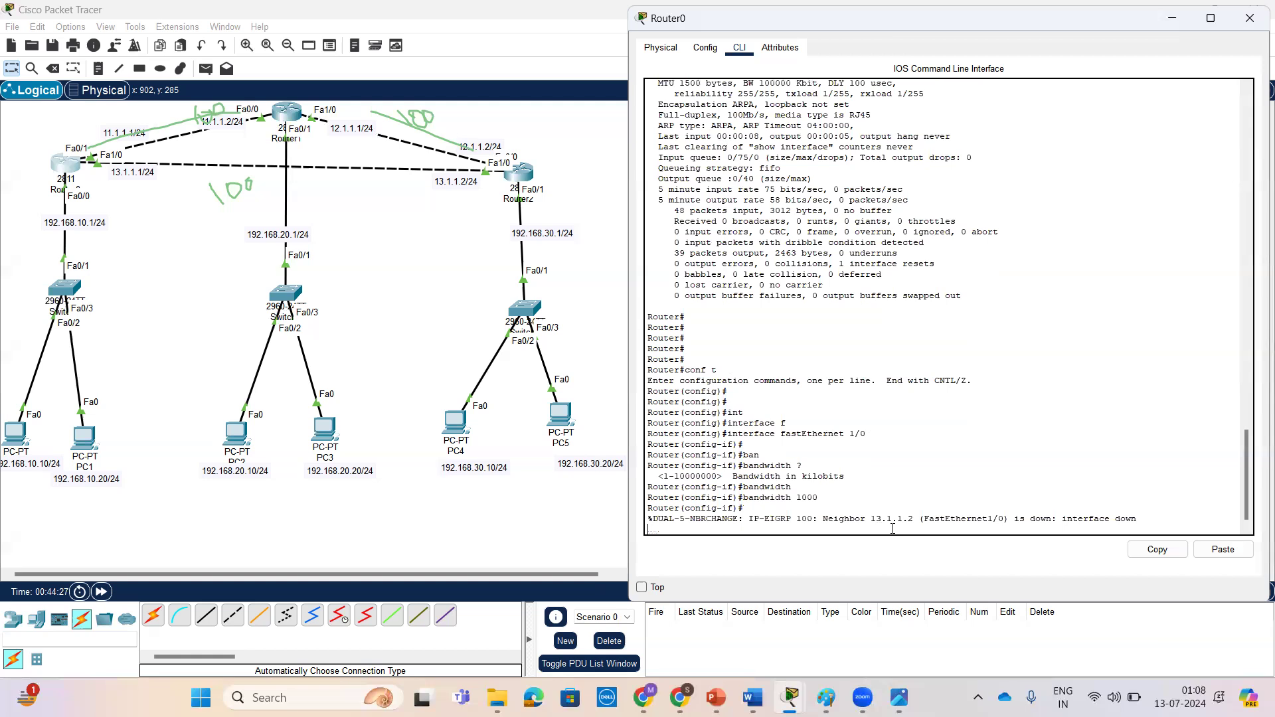
key(Return)
key(Return)
key(Return)
key(Return)
key(Return)
key(ctrl+z)
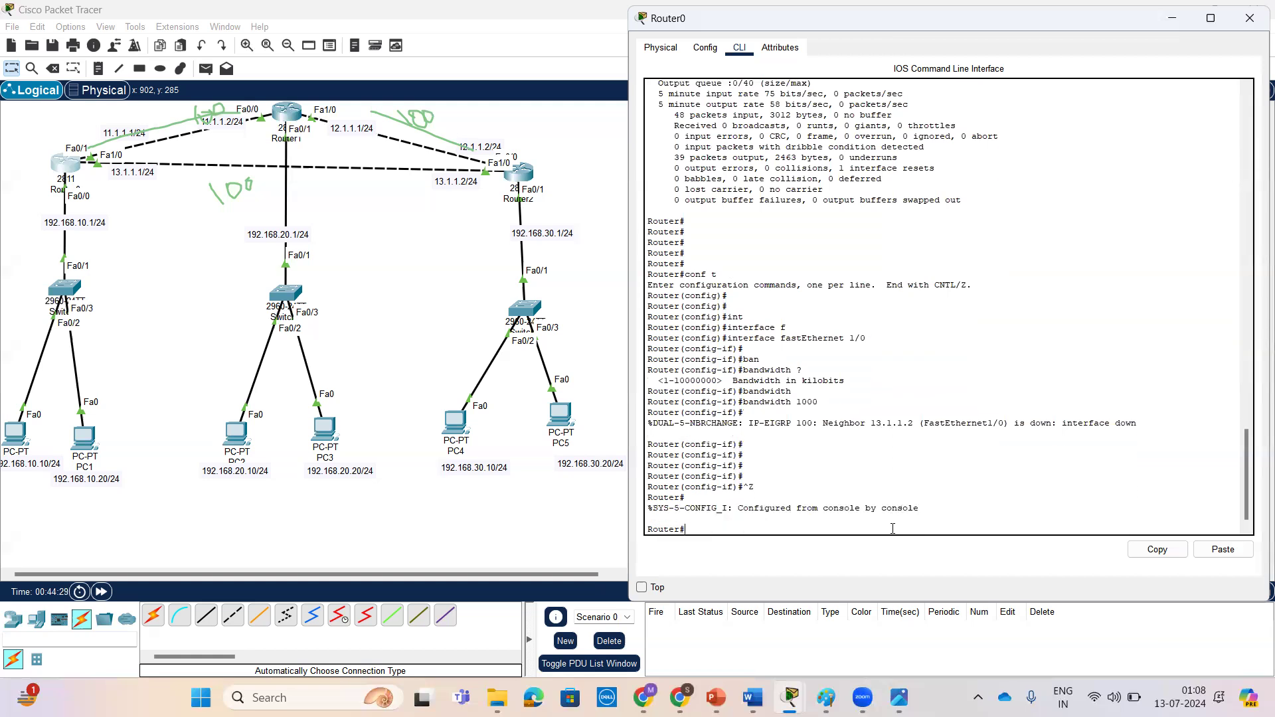
Step: Show Router0's routing table again with show ip route after the bandwidth change
key(Return)
key(Return)
key(Return)
text(show ip)
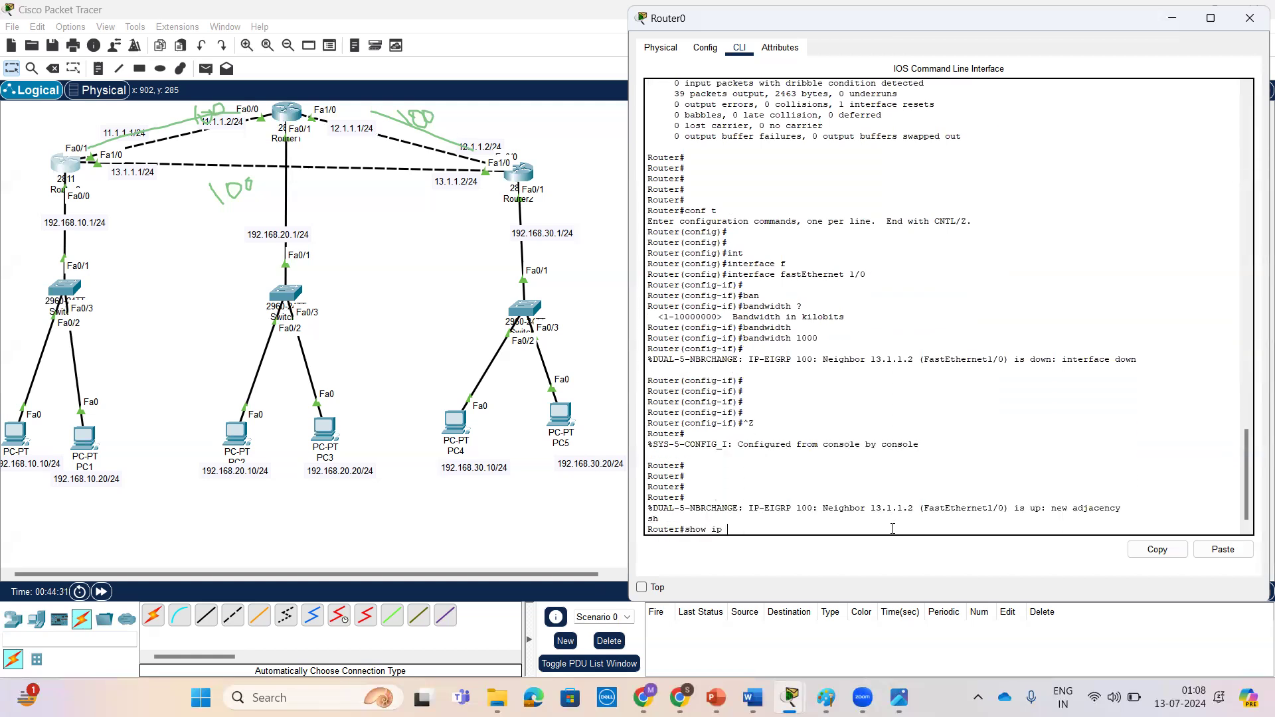
text( e)
key(Tab)
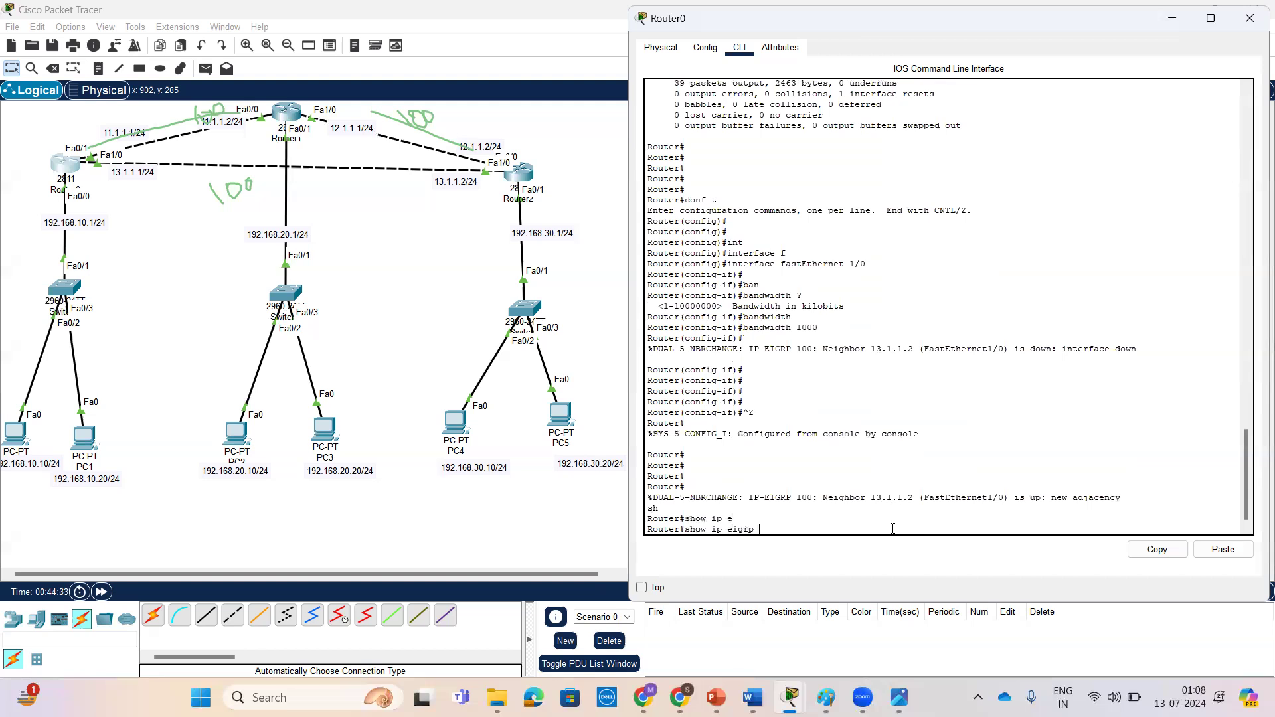
key(BackSpace)
text(rou)
key(Tab)
key(BackSpace)
key(BackSpace)
key(BackSpace)
key(BackSpace)
key(BackSpace)
key(BackSpace)
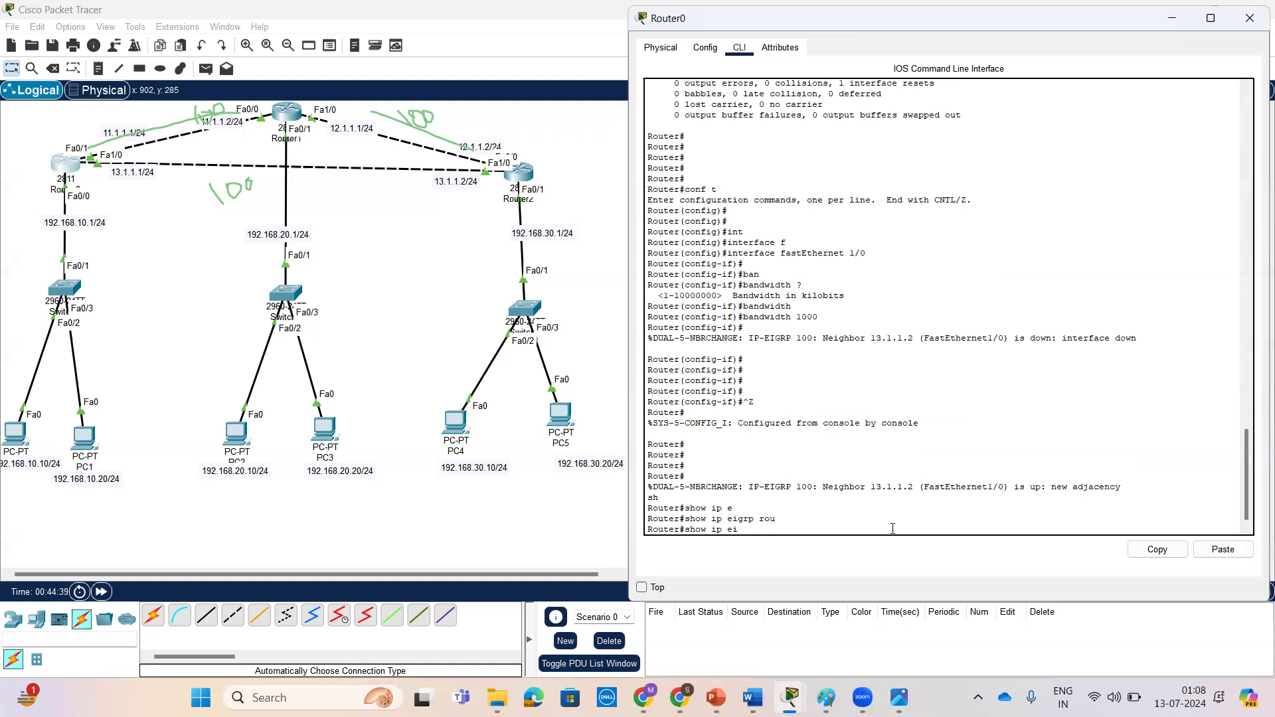
text(rou)
key(Tab)
key(Return)
key(Return)
key(Return)
key(Return)
key(Return)
key(Return)
key(Return)
key(Return)
key(Return)
key(Return)
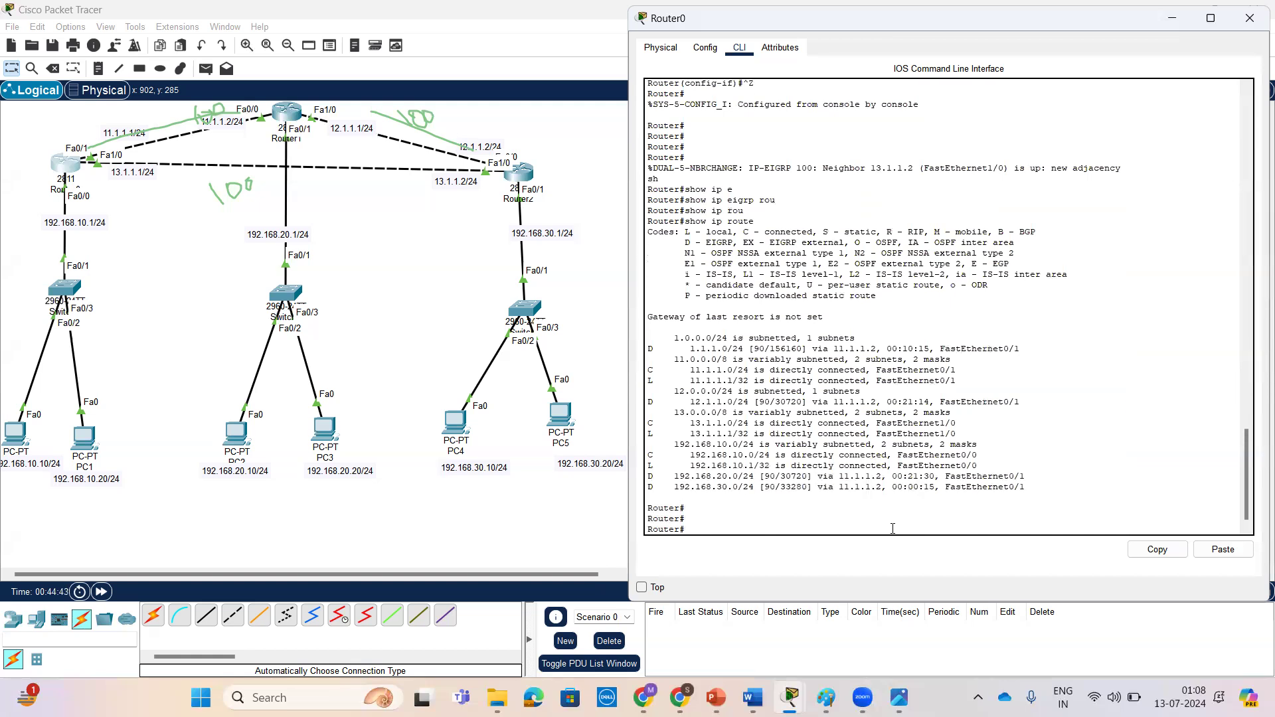
Step: Highlight the next hop for 192.168.30.0/24 and the EIGRP routes to 192.168.20.0/24 and 192.168.30.0/24
drag(839, 455, 887, 459)
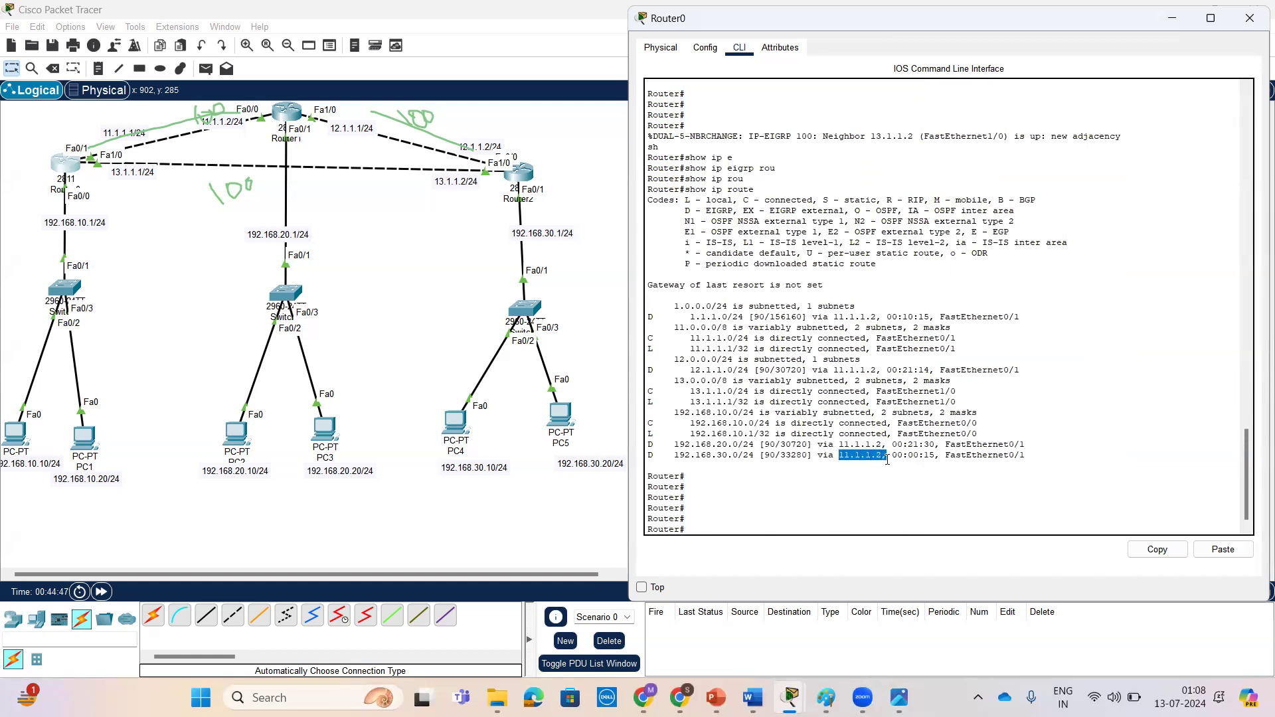
scroll(895, 477, up, 8)
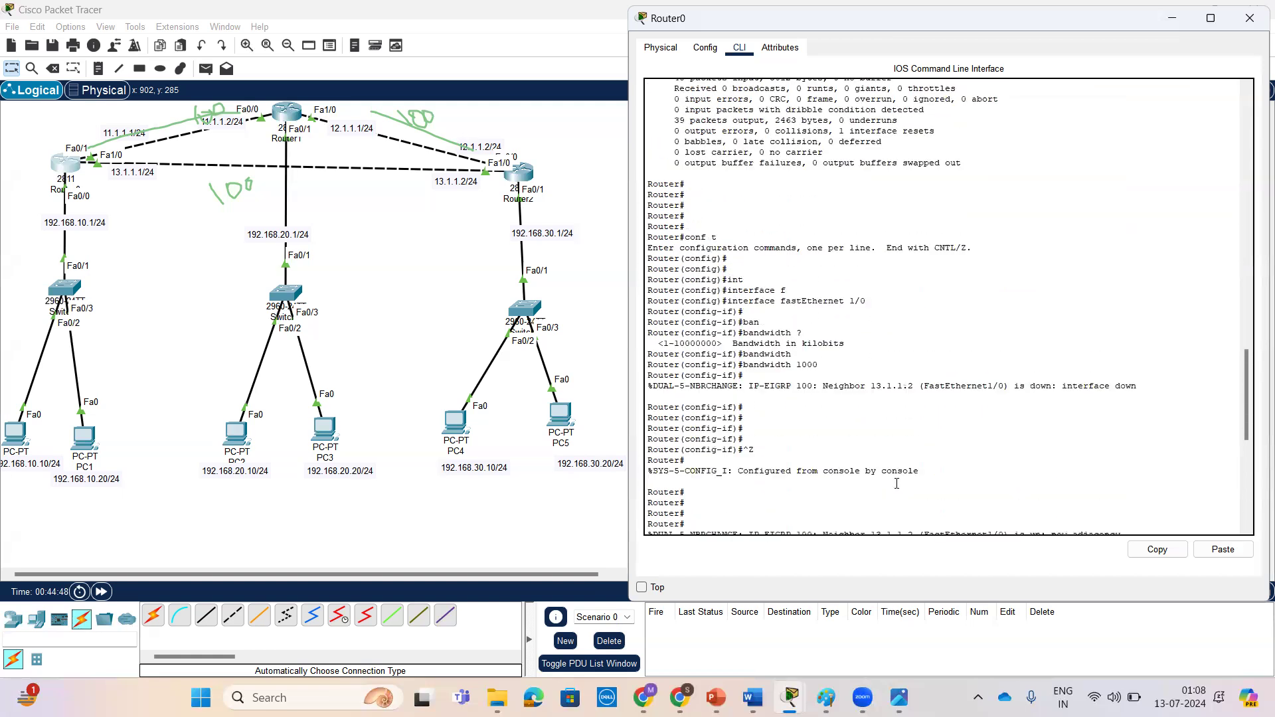
scroll(894, 477, down, 8)
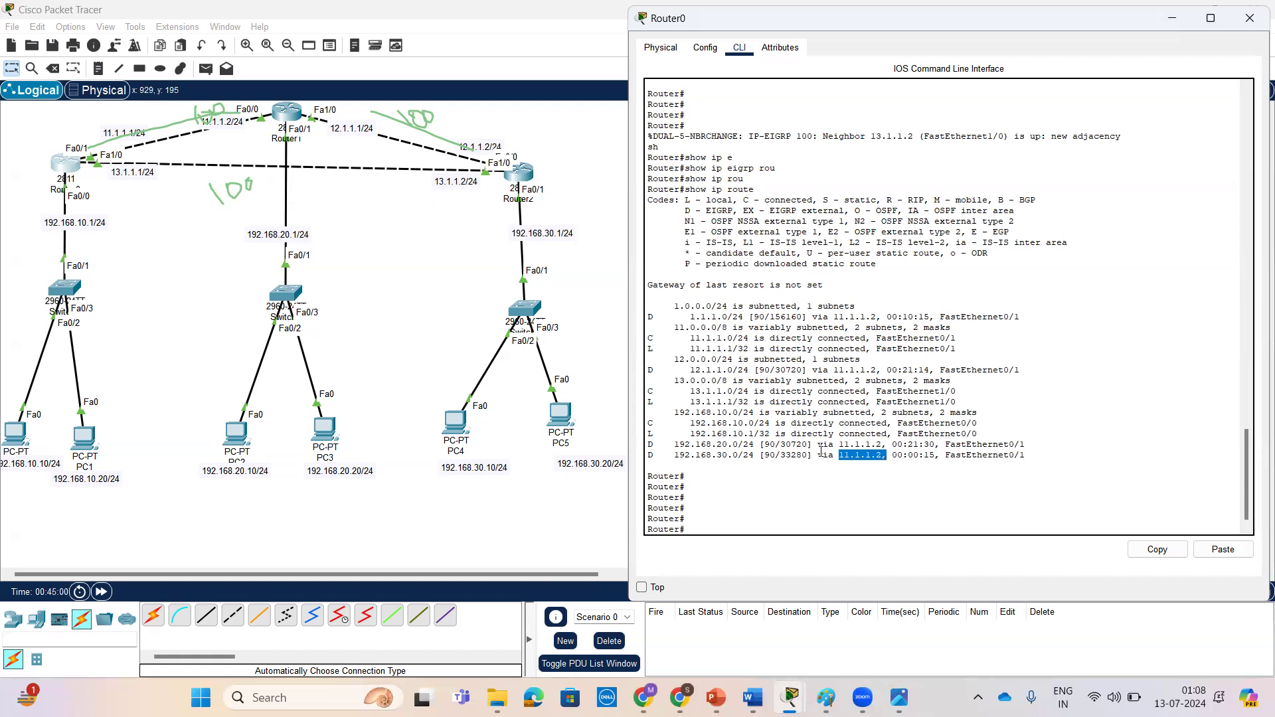
drag(889, 457, 648, 445)
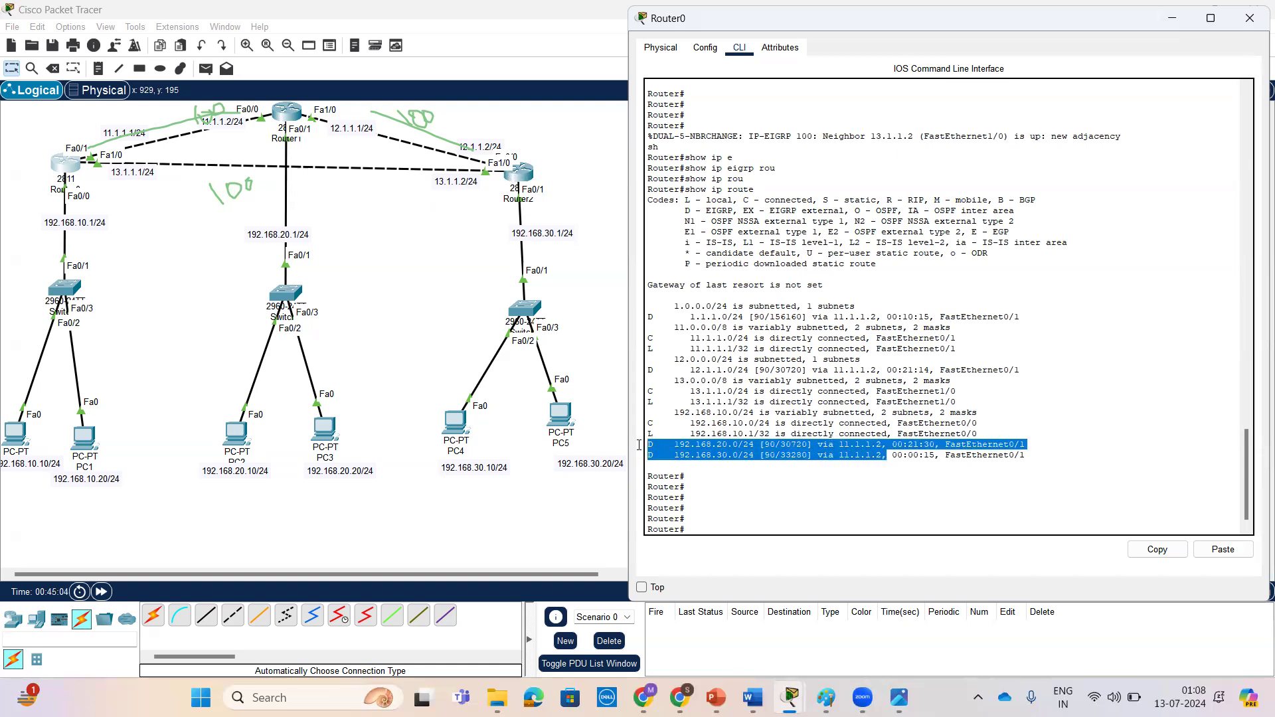
drag(1026, 459, 649, 445)
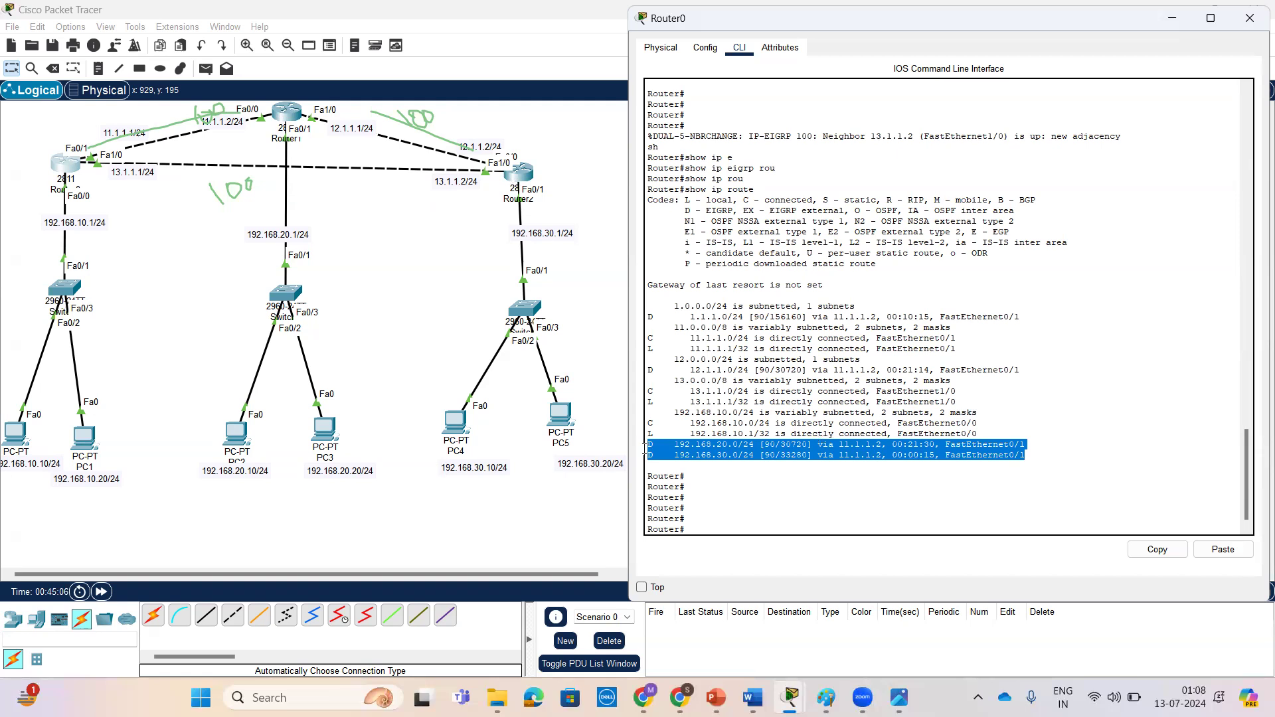
Step: Compare the entered bandwidth 1000 command with the original BW value in FastEthernet 1/0's earlier interface output
scroll(924, 438, up, 10)
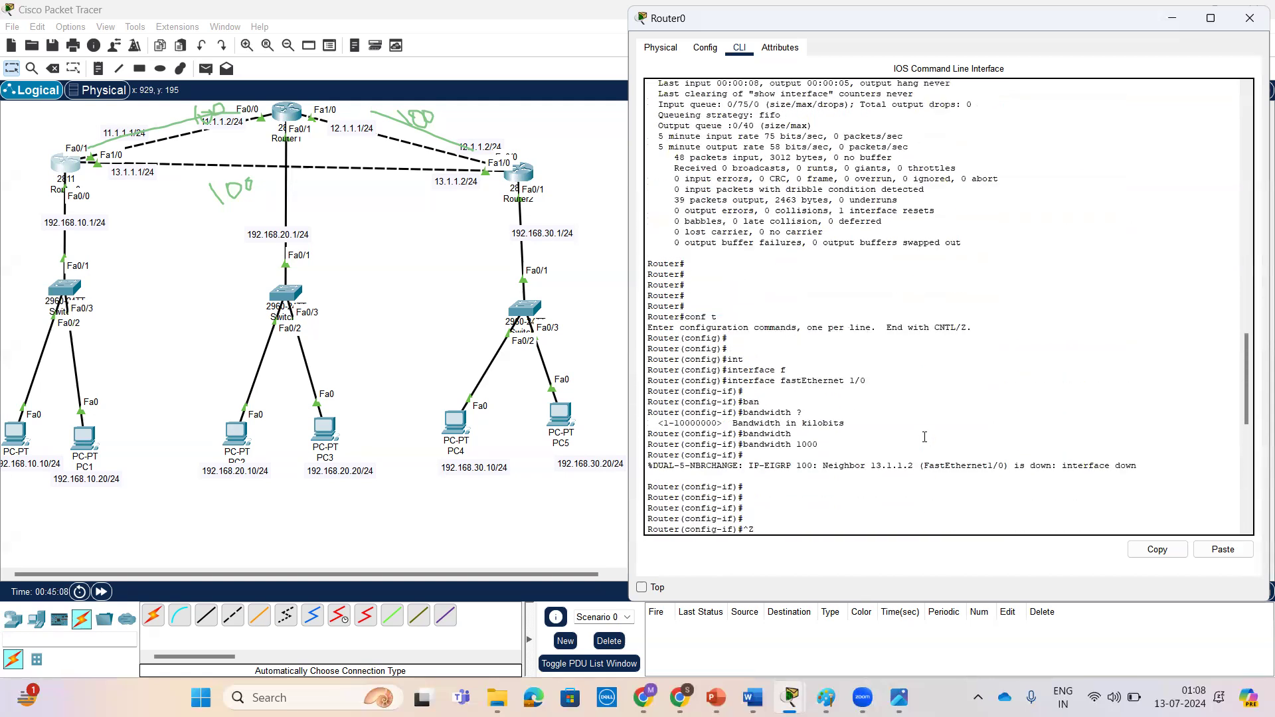
scroll(892, 433, down, 5)
drag(822, 327, 647, 314)
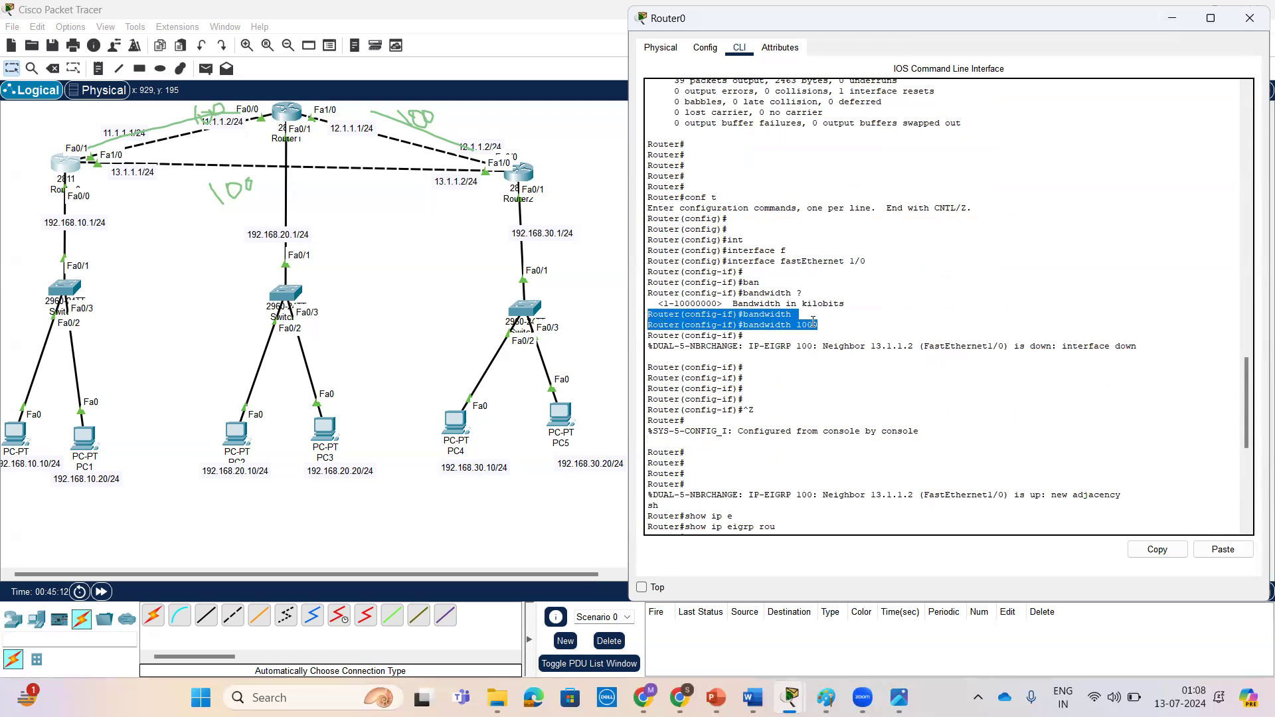
scroll(883, 396, up, 10)
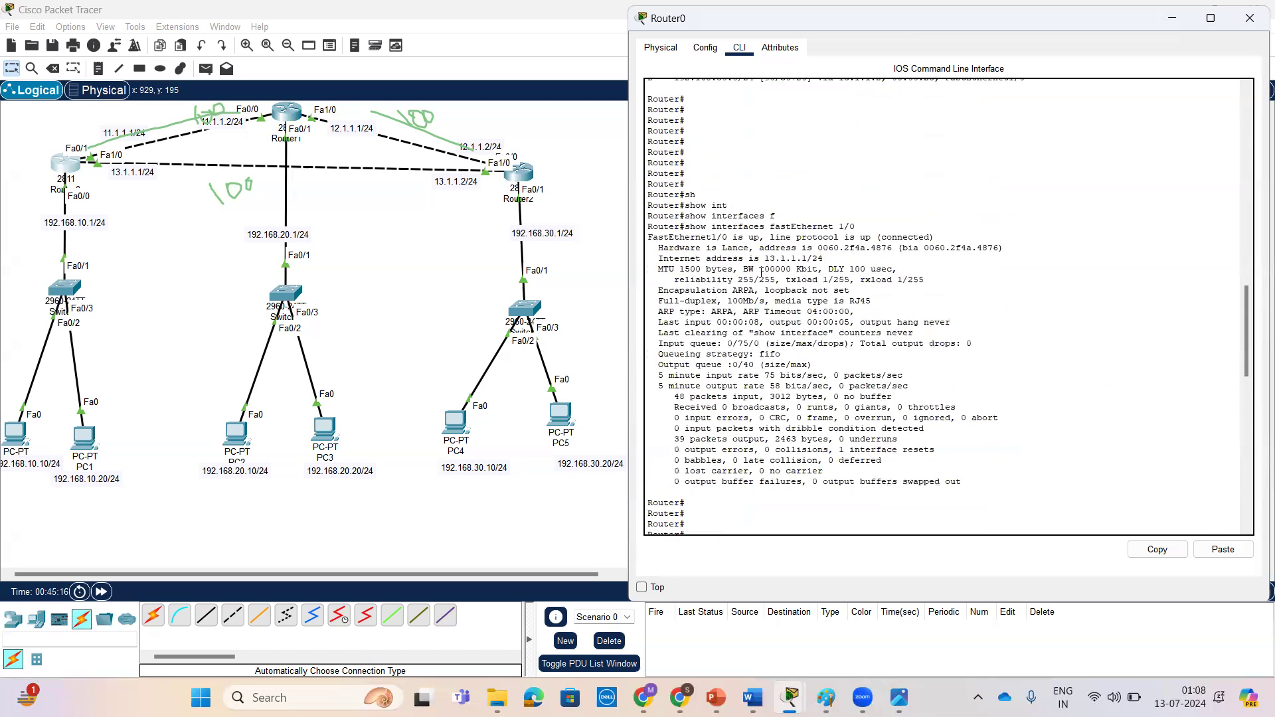
drag(759, 269, 791, 269)
scroll(797, 299, down, 9)
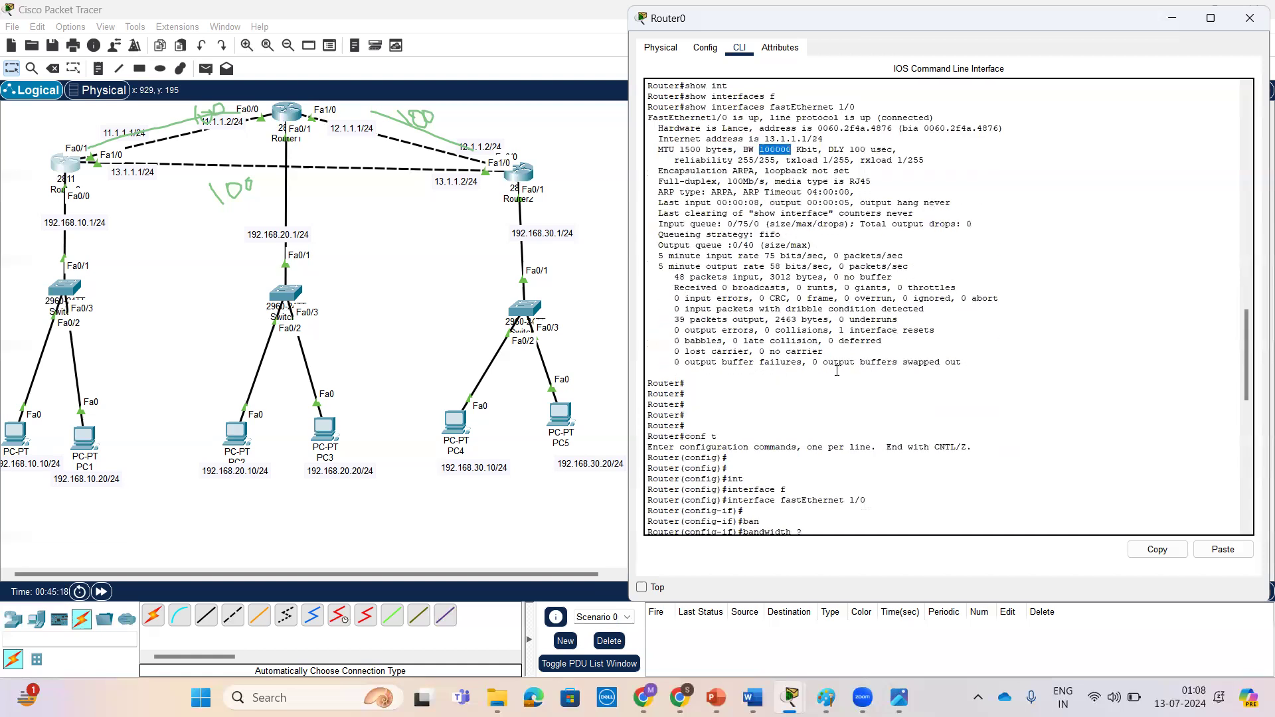
scroll(814, 401, down, 2)
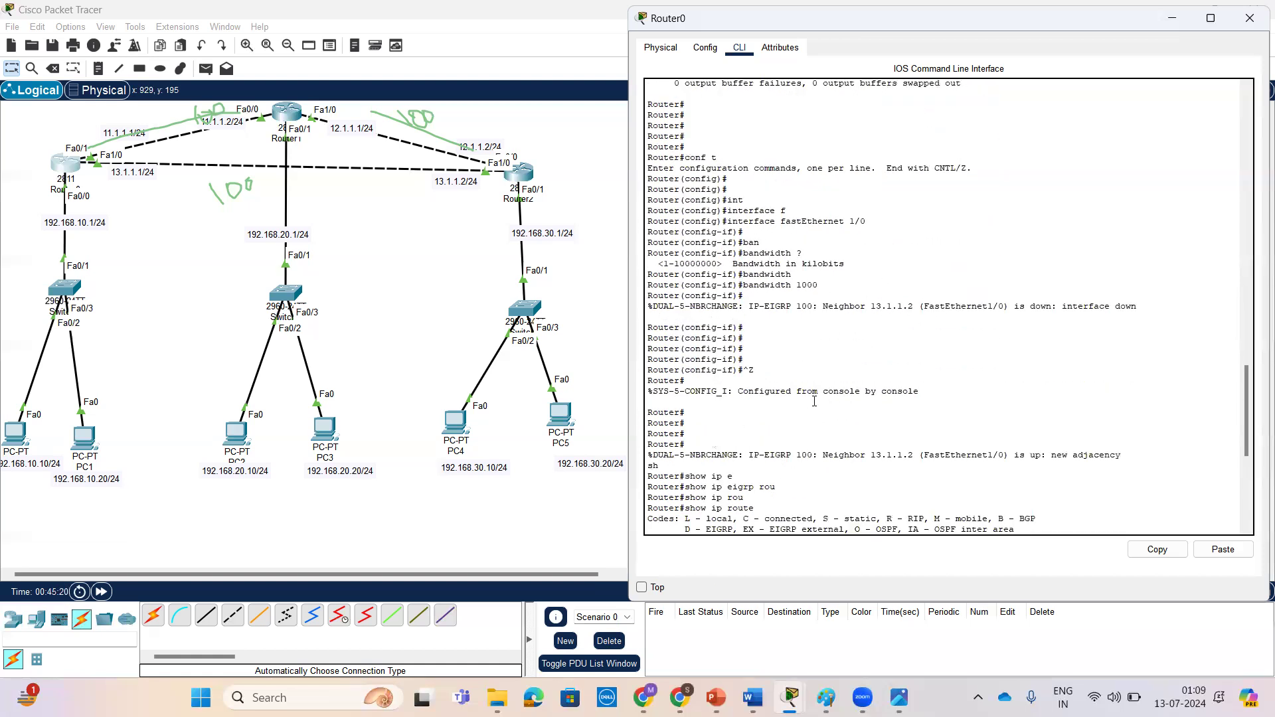
scroll(879, 400, up, 3)
scroll(879, 400, up, 7)
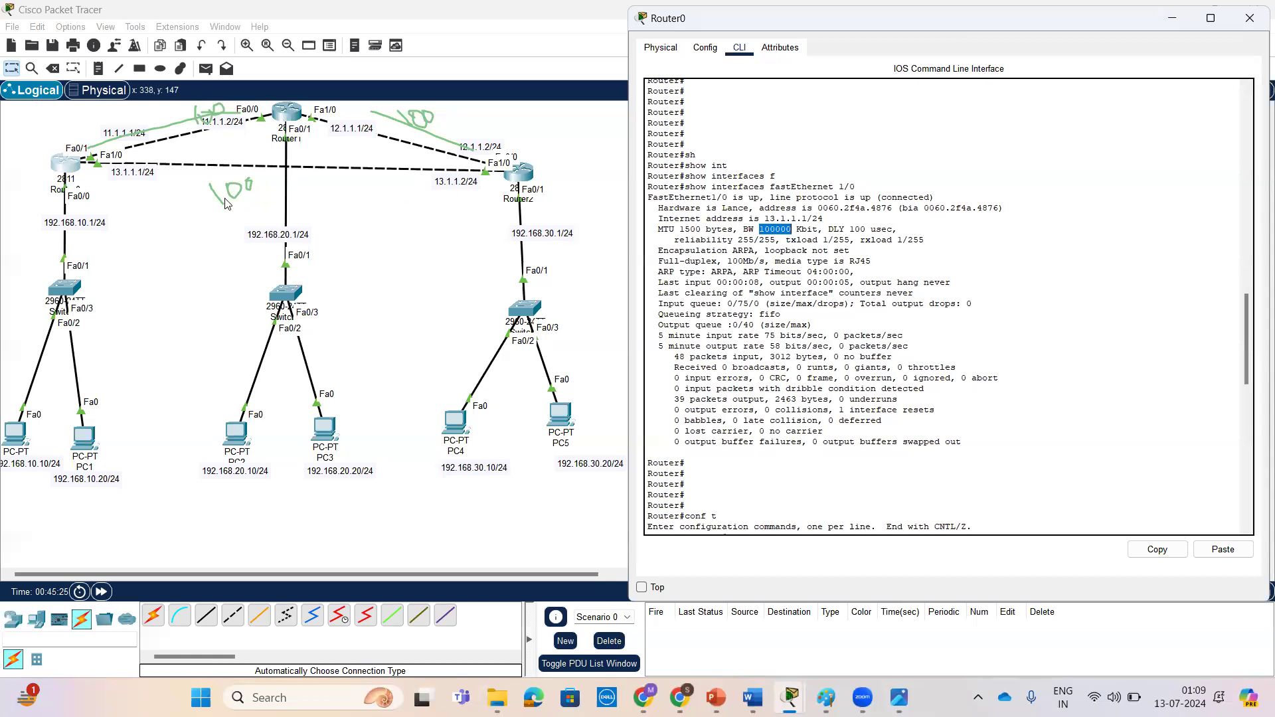
Step: Cross out the handwritten 100 beneath the direct Router0–Router2 link
click(197, 69)
click(247, 193)
drag(252, 171, 218, 204)
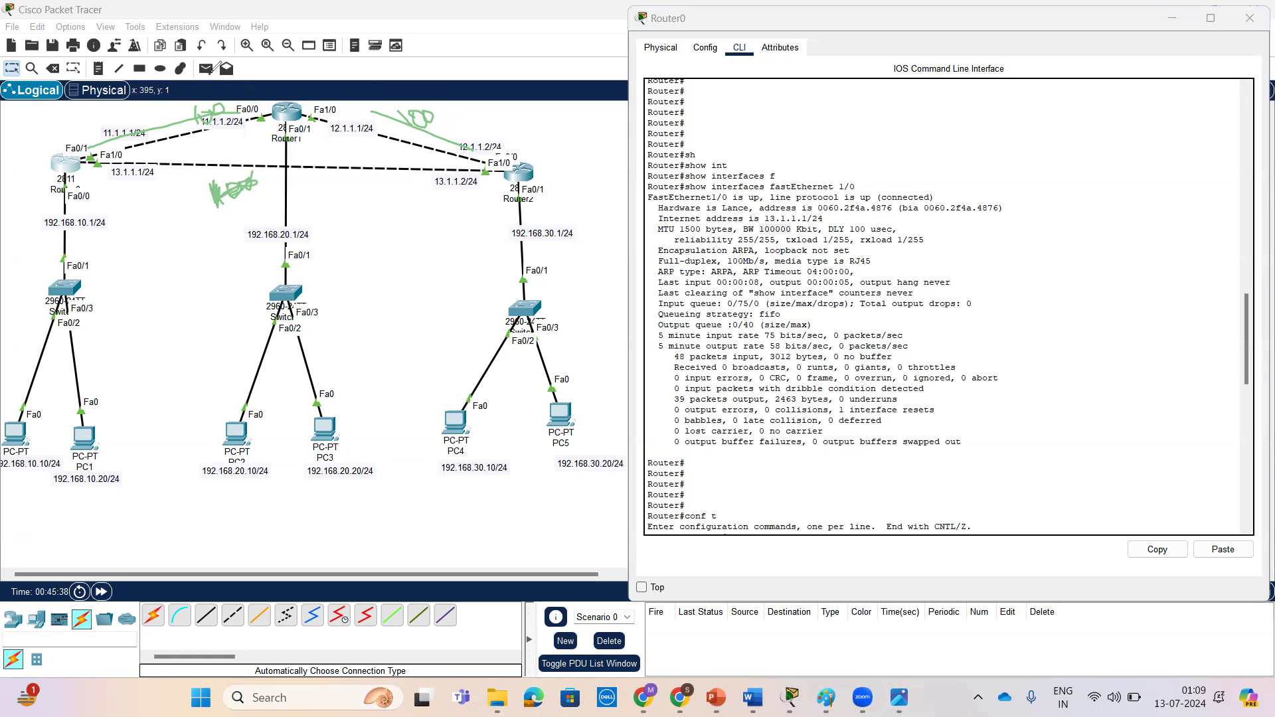
Step: Return to Router0's latest routing table and highlight its EIGRP route to 192.168.30.0/24
scroll(818, 396, down, 10)
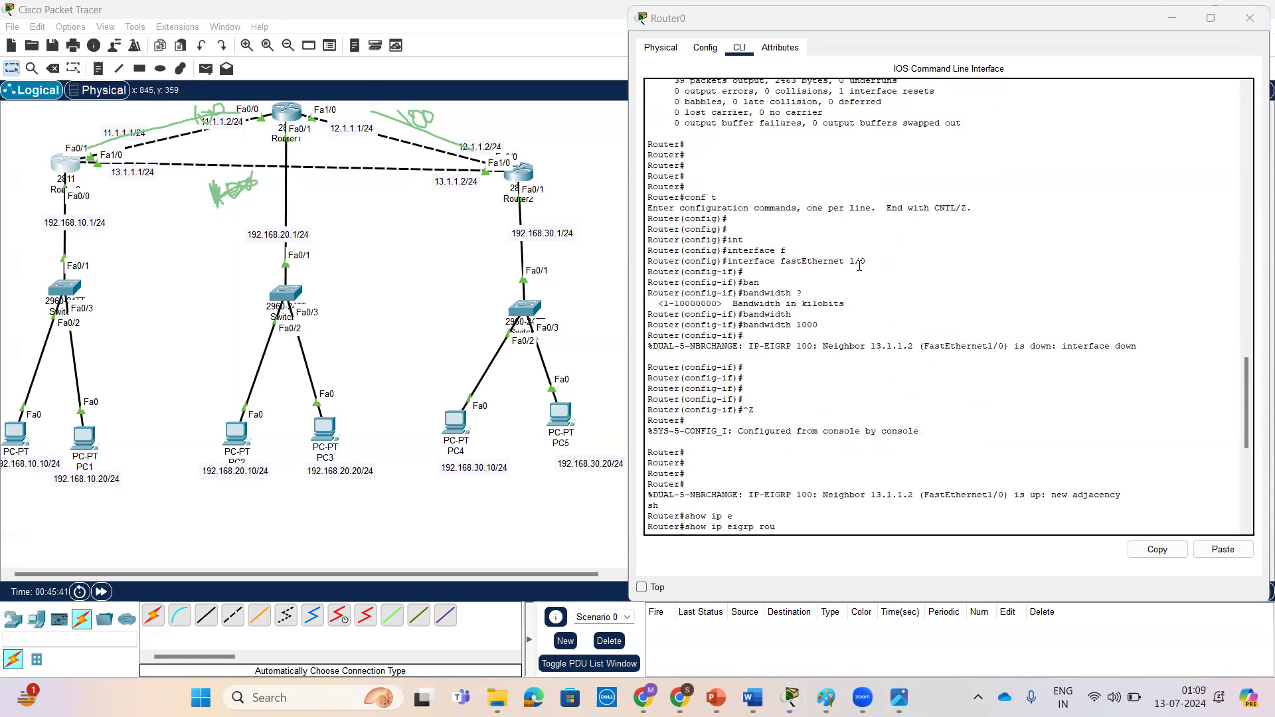
scroll(847, 415, down, 6)
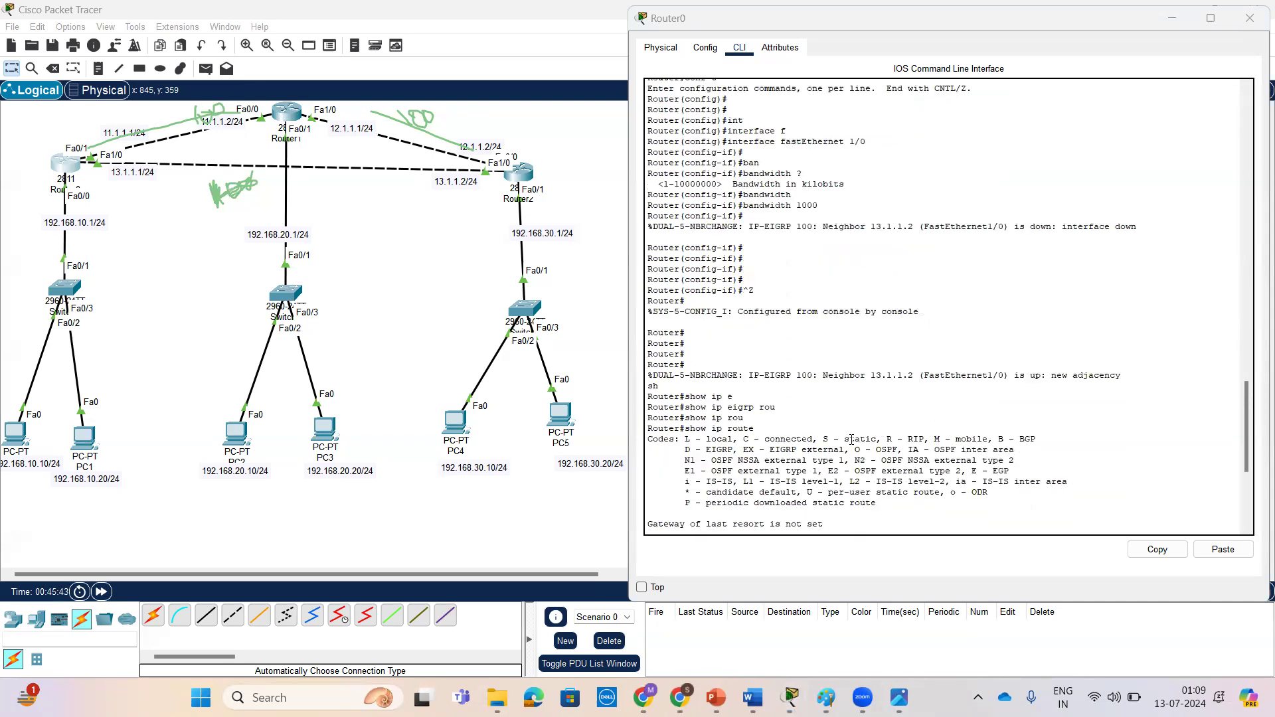
scroll(851, 440, down, 5)
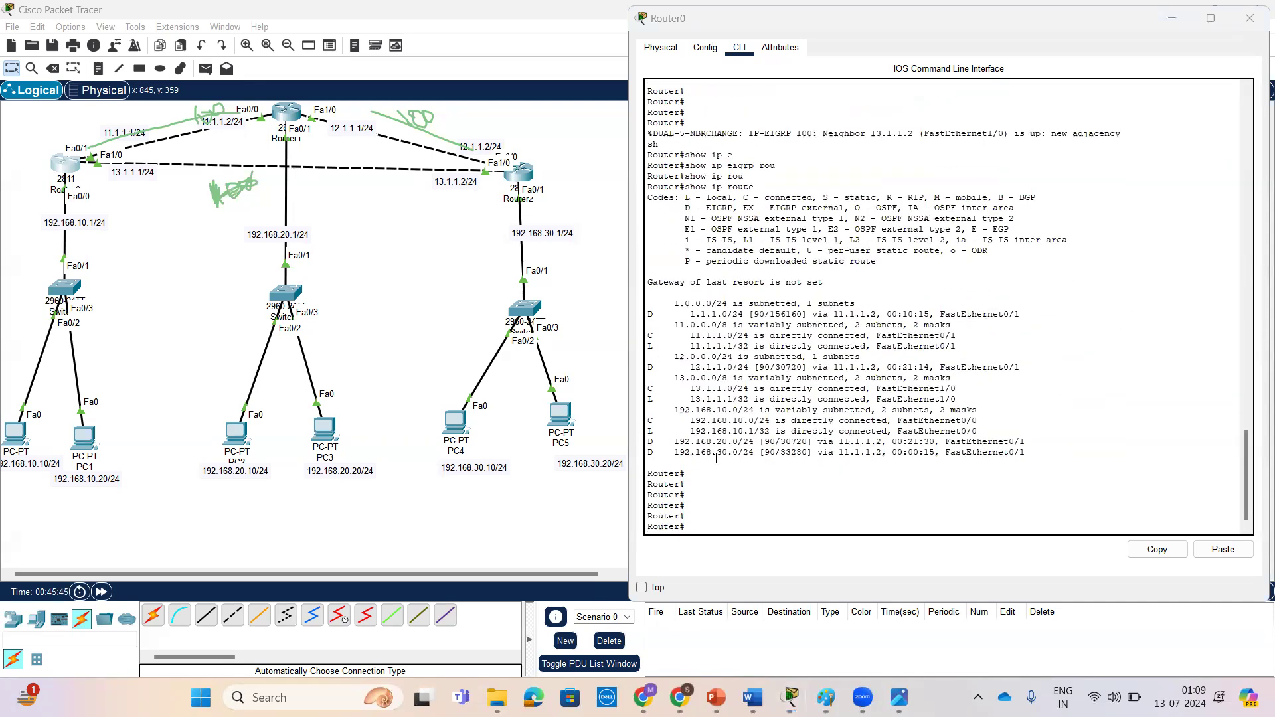
drag(675, 455, 1028, 454)
click(1026, 489)
key(Return)
key(Return)
key(Return)
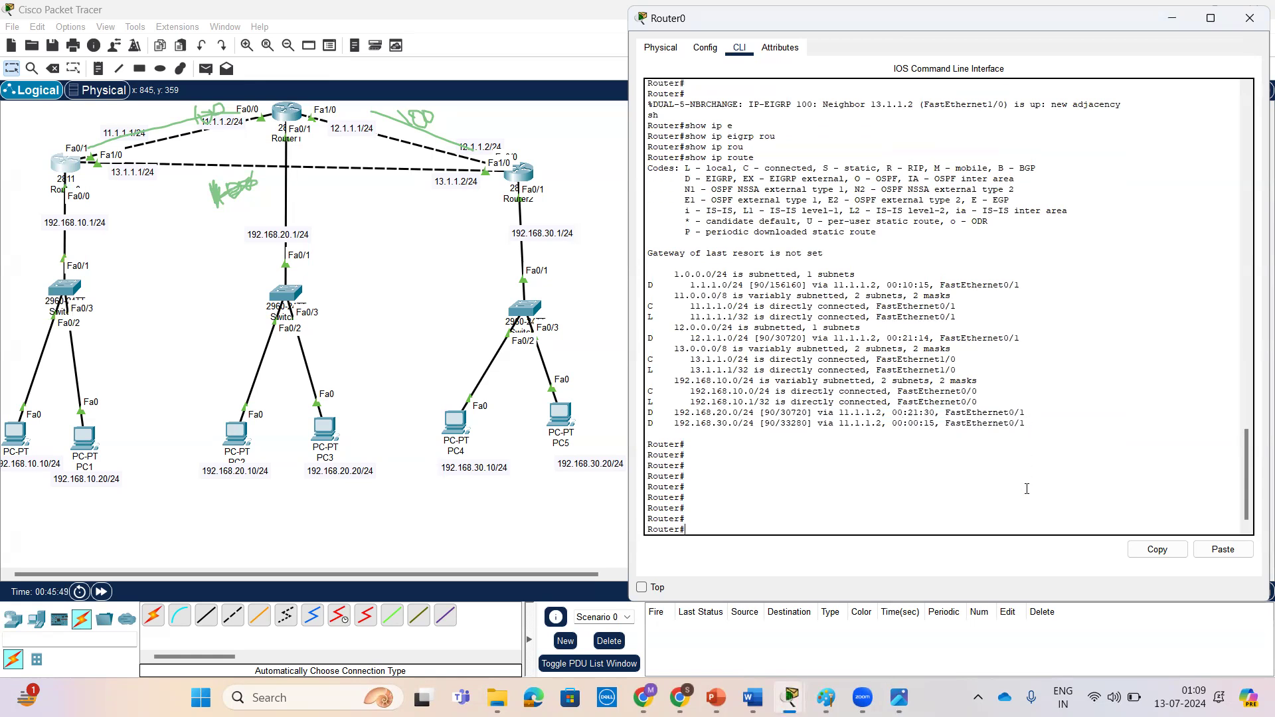
text(c)
key(Return)
key(Return)
key(Return)
key(Return)
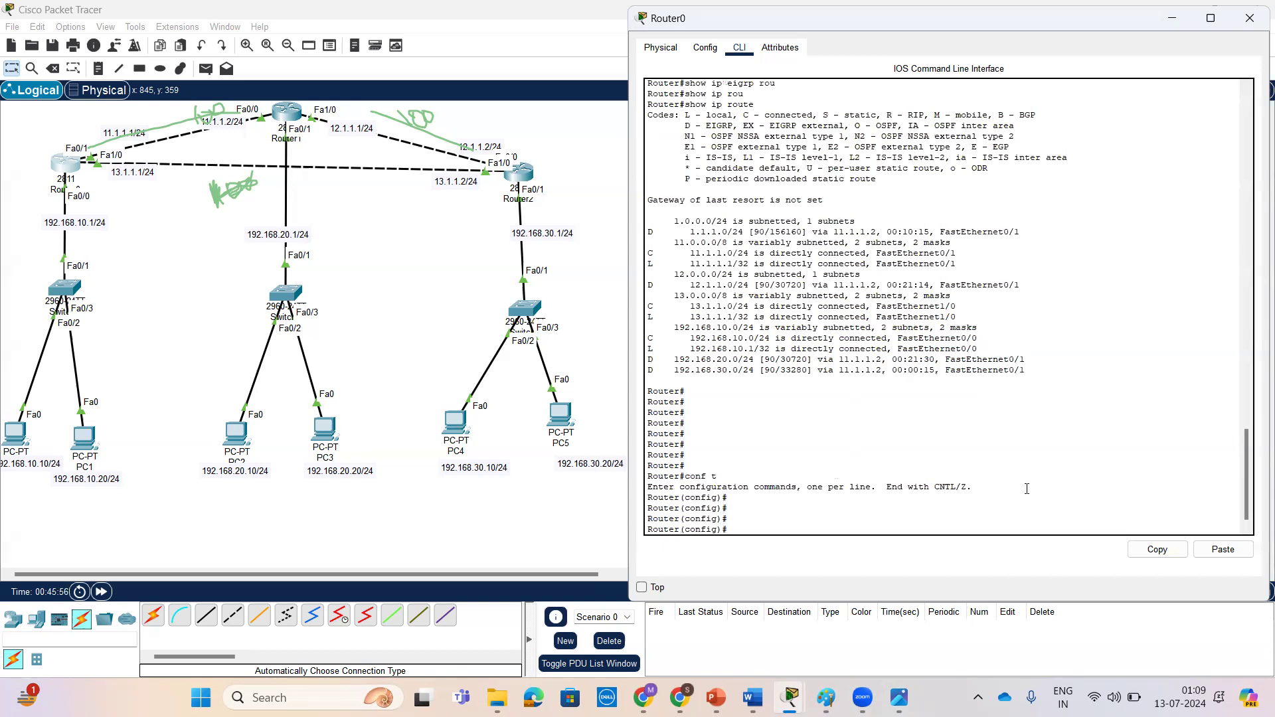
Step: Highlight the delay, bandwidth and MTU values in the earlier FastEthernet 1/0 interface output
scroll(1026, 489, up, 20)
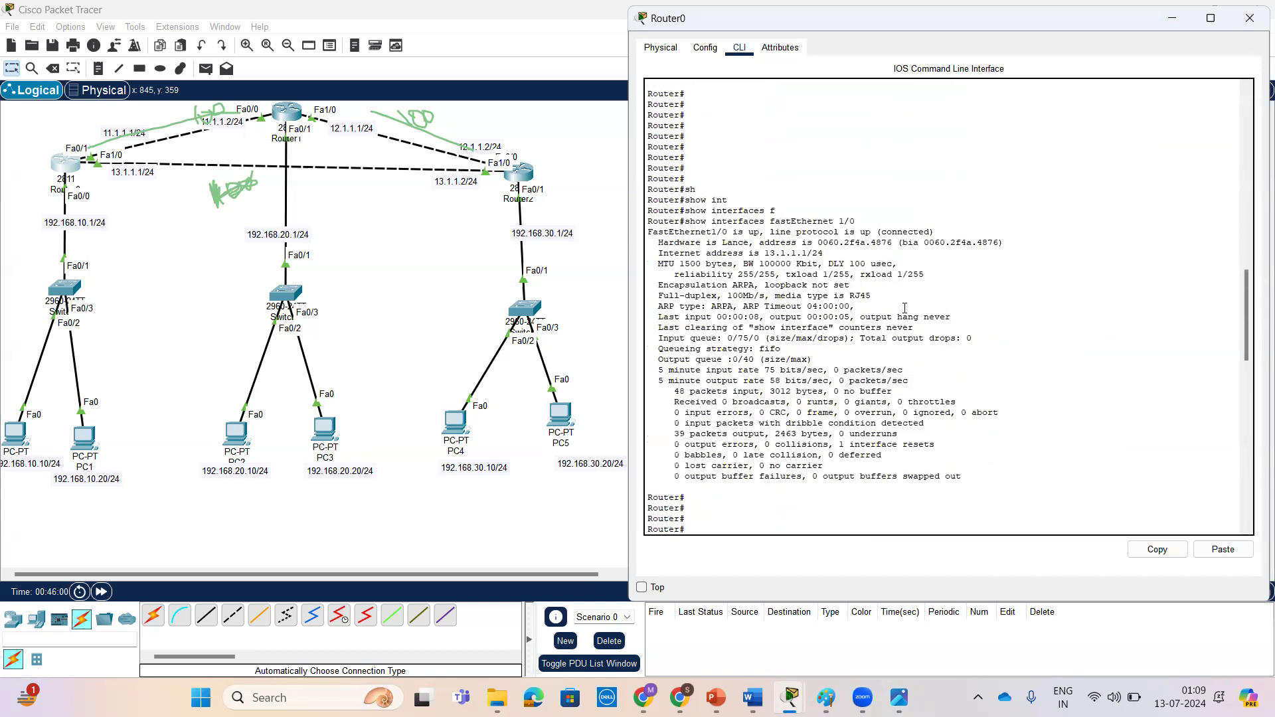
drag(829, 263, 866, 263)
drag(743, 263, 803, 264)
click(681, 264)
drag(658, 263, 728, 264)
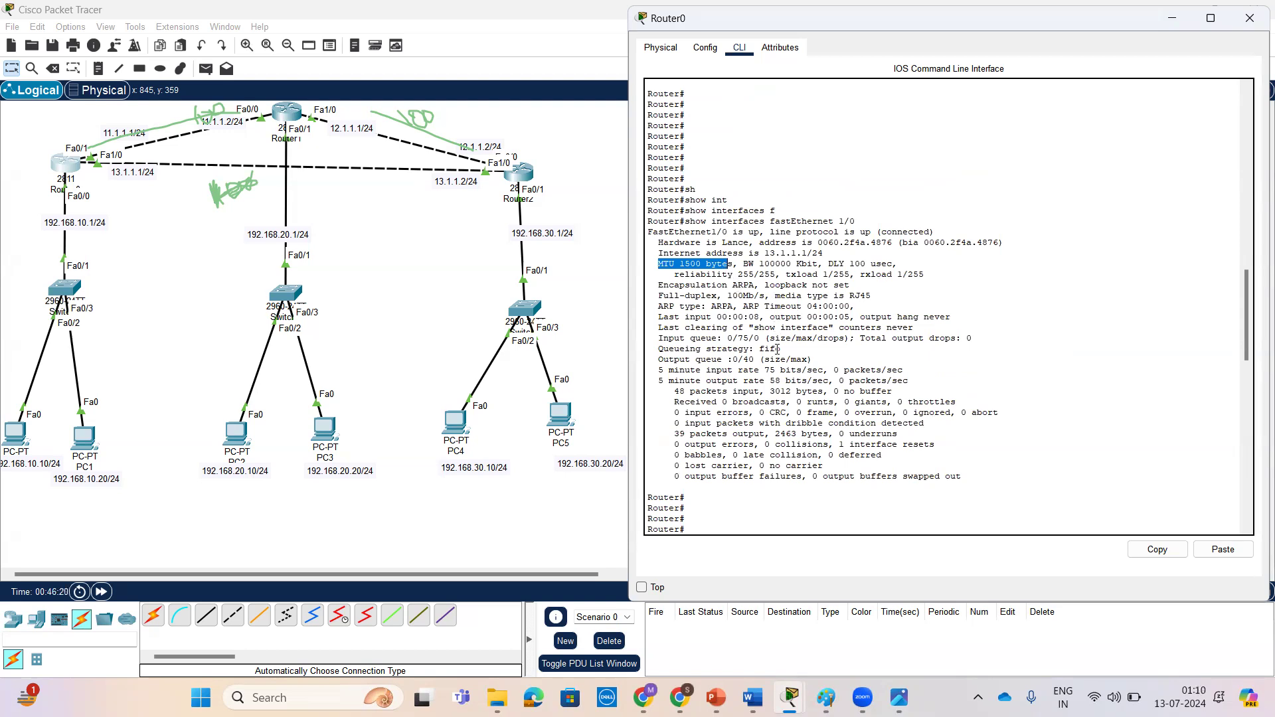
drag(743, 264, 898, 265)
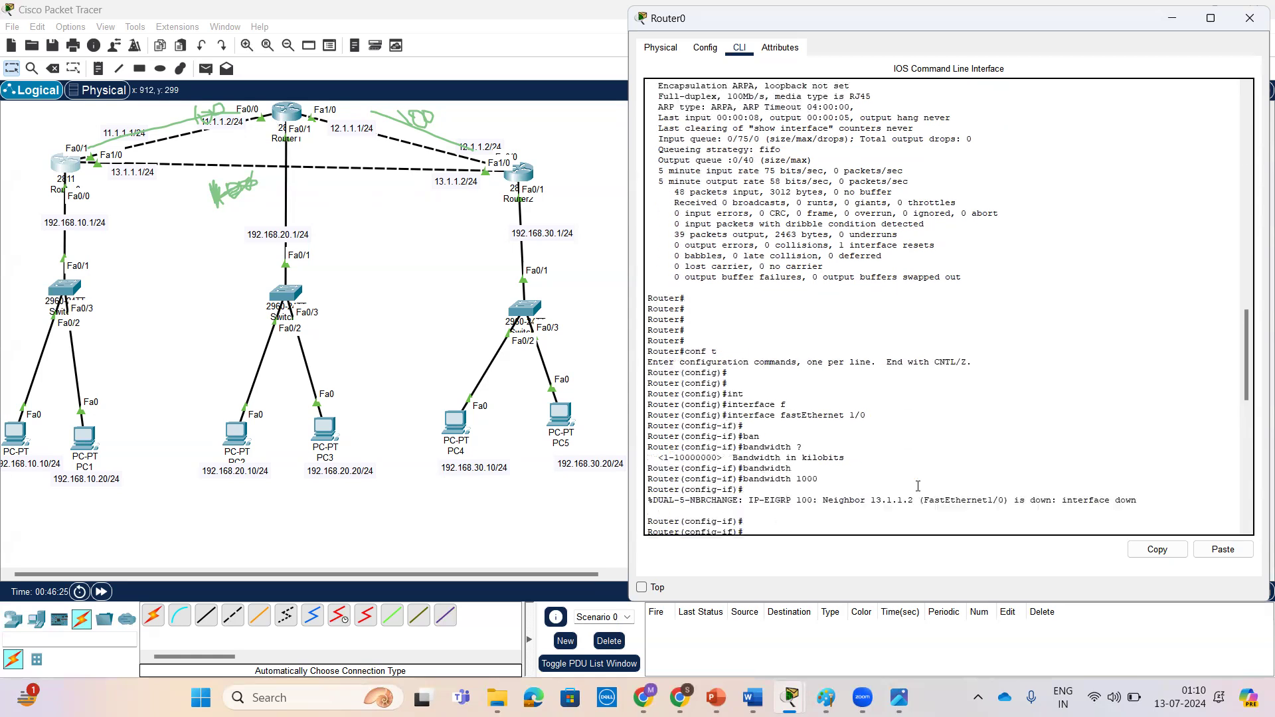
Step: Leave global configuration mode on Router0 and return to the privileged EXEC prompt
scroll(917, 487, down, 15)
key(Return)
key(Return)
key(ctrl+z)
key(Return)
key(Return)
key(Return)
Step: Show Router0's EIGRP topology table with show ip eigrp topology
text(sh)
key(Tab)
text(ip)
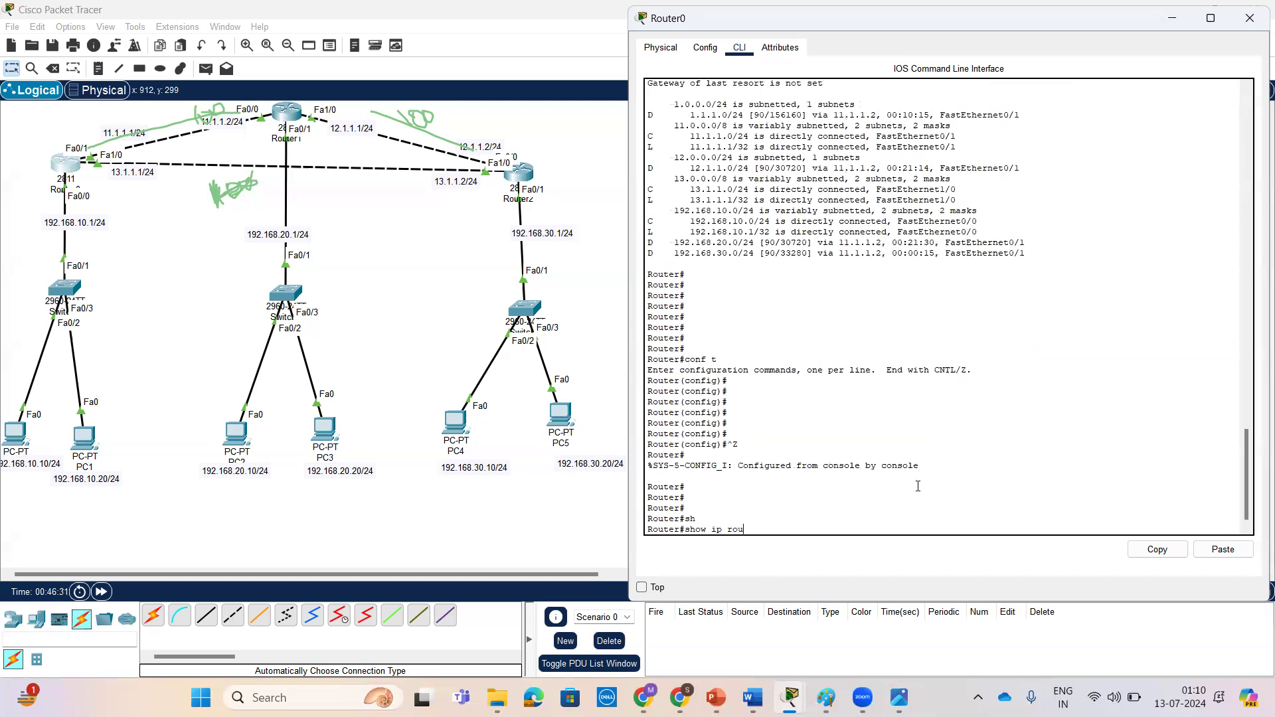
text( rou)
key(Tab)
key(BackSpace)
key(BackSpace)
key(BackSpace)
key(BackSpace)
key(BackSpace)
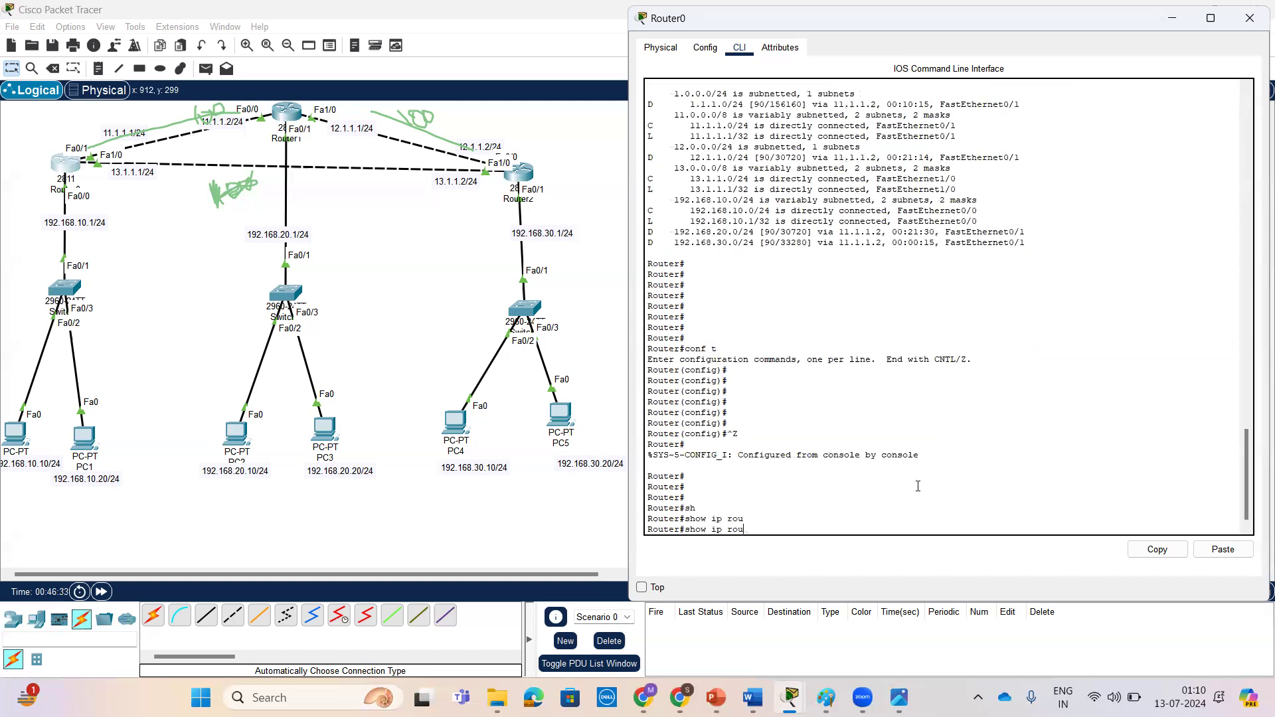
text(e)
key(Tab)
text(top)
key(Tab)
key(Return)
key(Return)
key(Return)
key(Return)
key(Return)
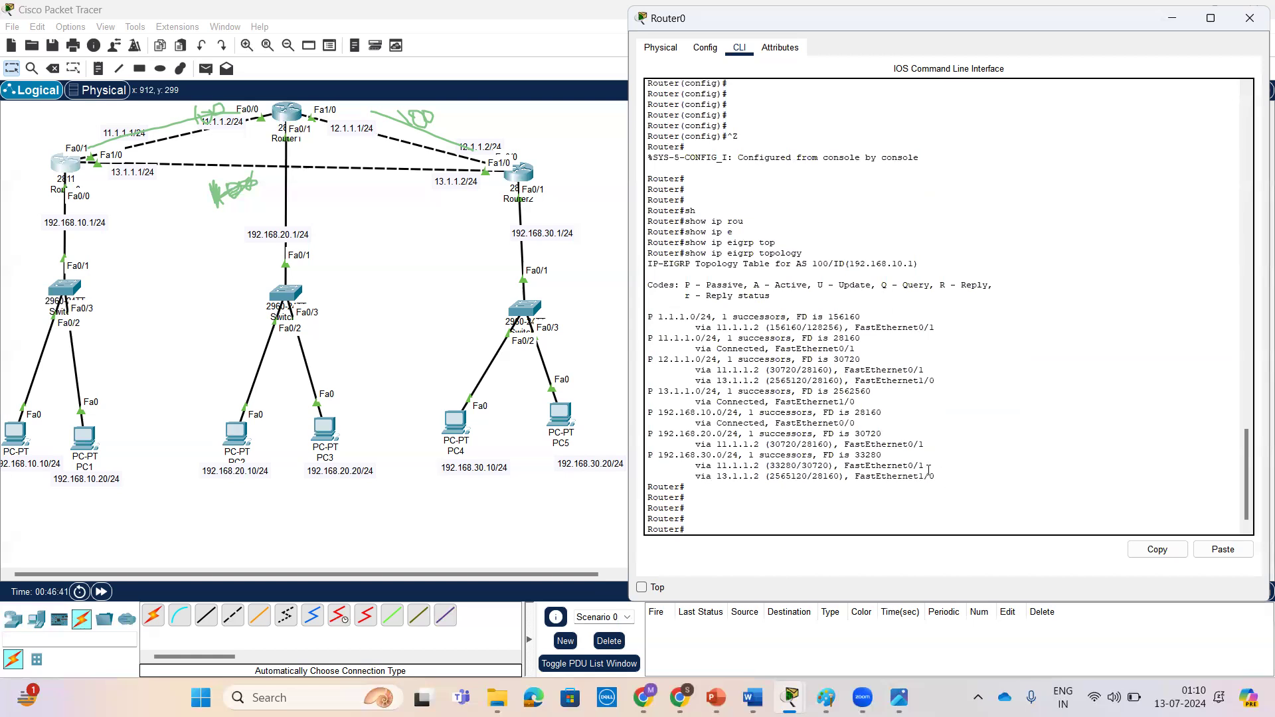
Step: Highlight the 192.168.30.0/24 topology entry and its paths via 11.1.1.2 and 13.1.1.2
drag(935, 476, 648, 455)
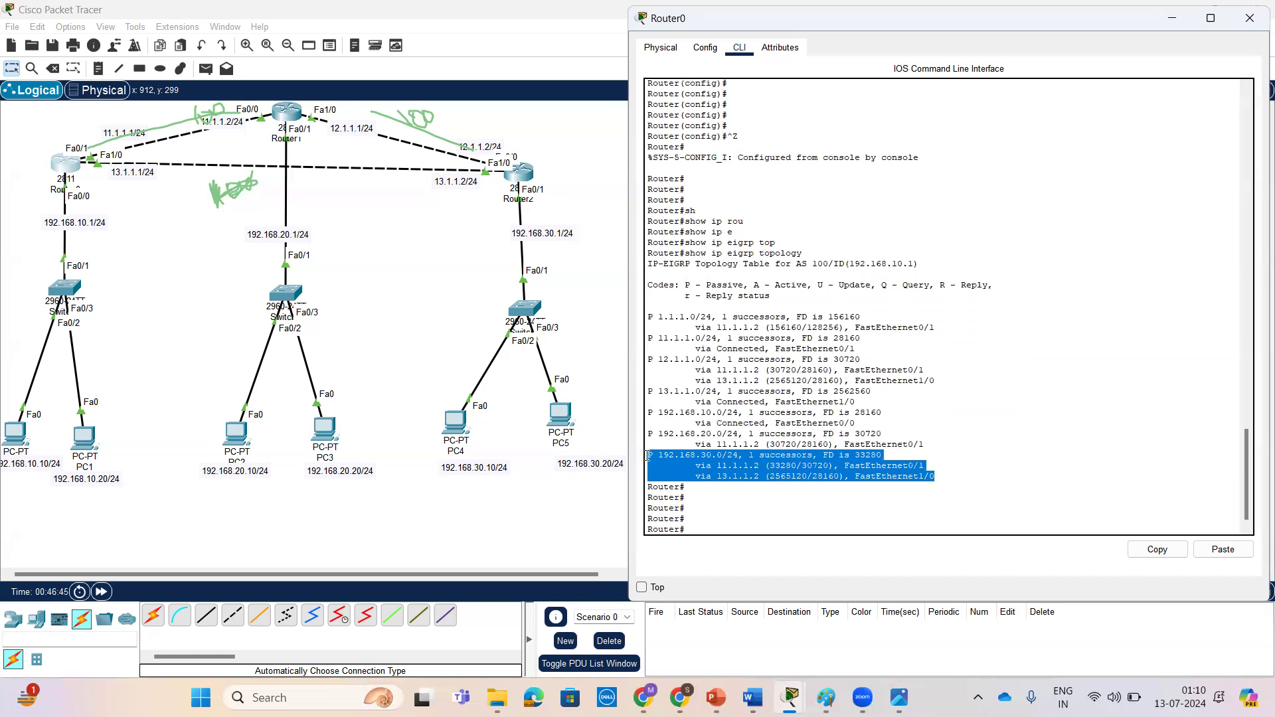
click(727, 466)
drag(693, 466, 924, 466)
drag(695, 476, 644, 458)
drag(974, 478, 644, 458)
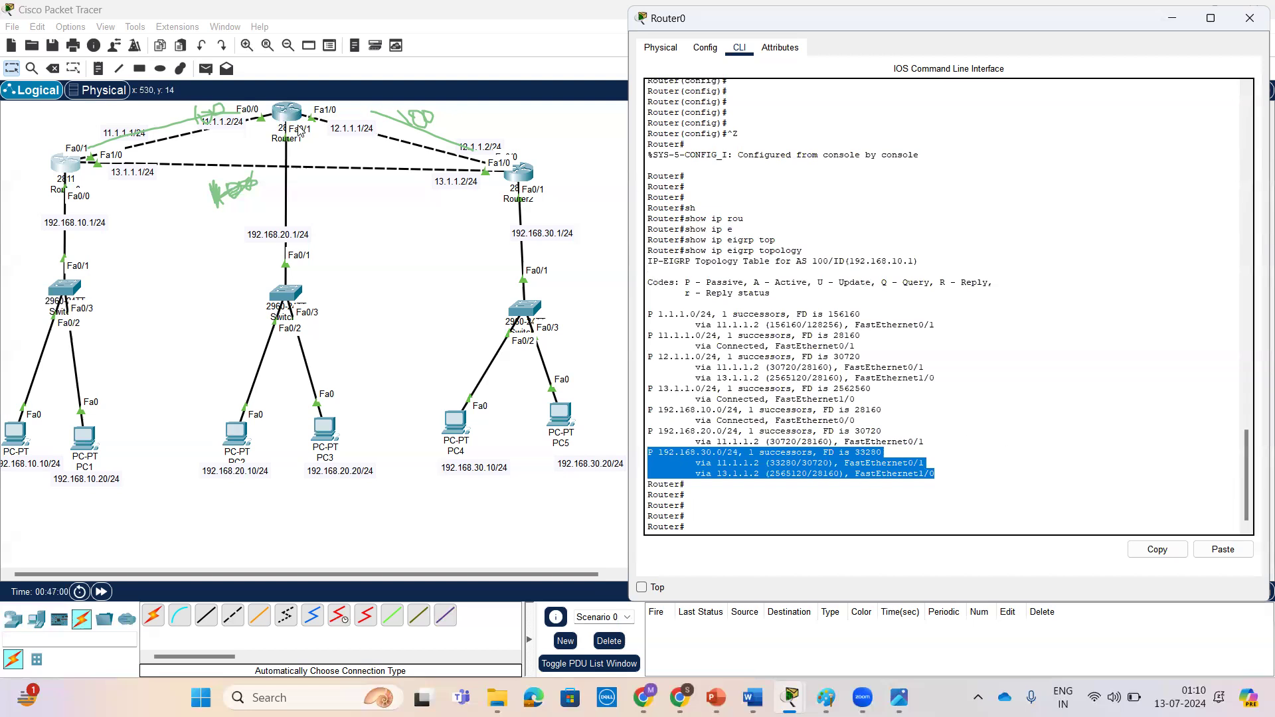
click(911, 376)
key(Return)
key(Return)
key(Return)
key(Return)
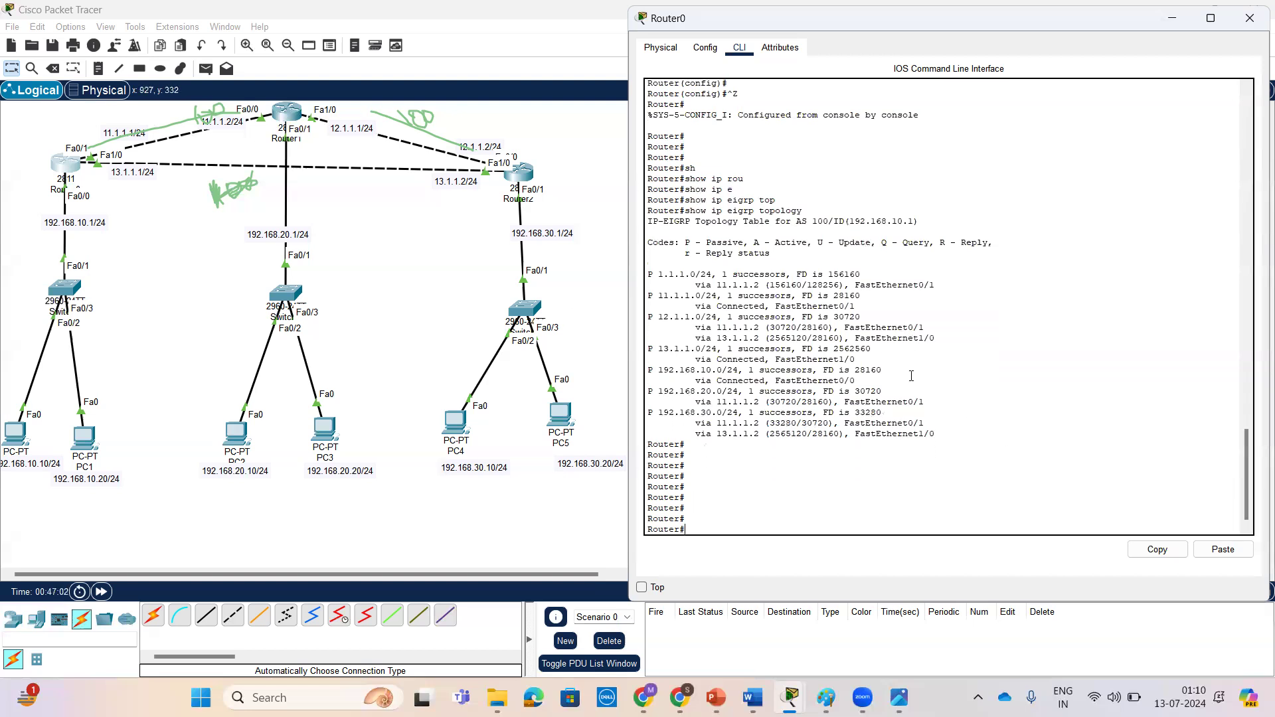
scroll(911, 376, up, 1)
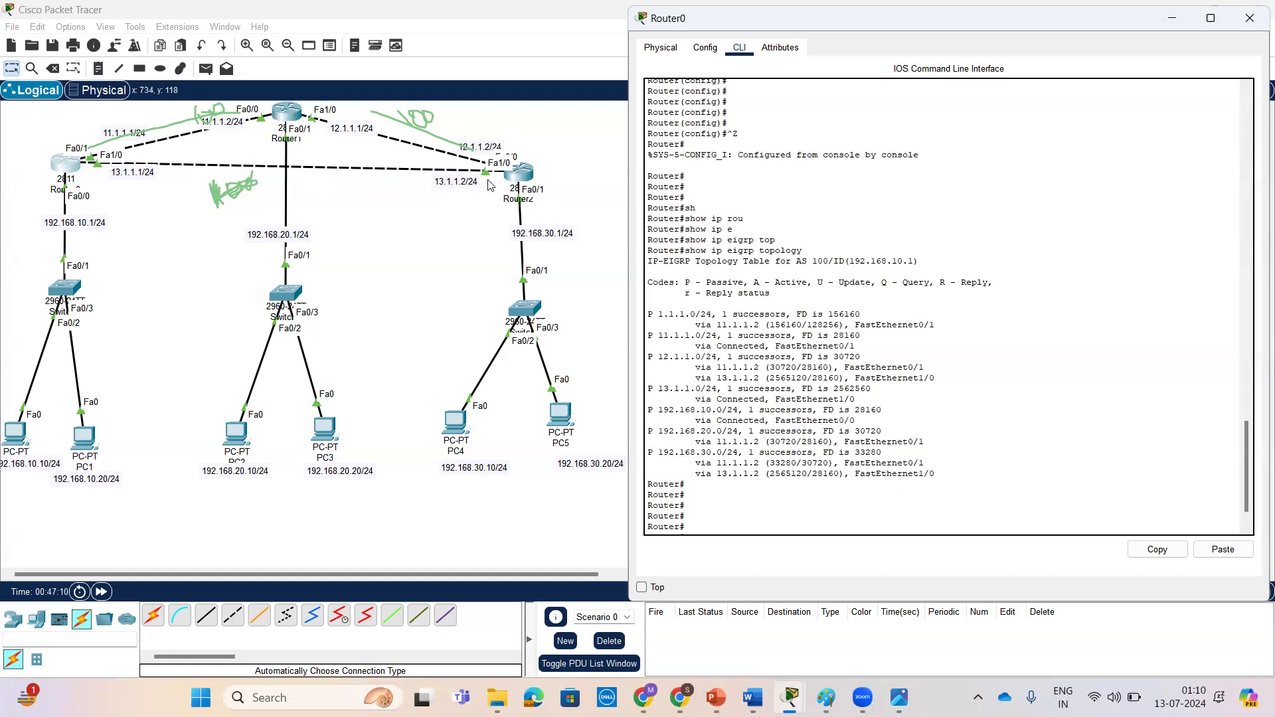
key(Return)
key(Return)
key(Return)
key(Return)
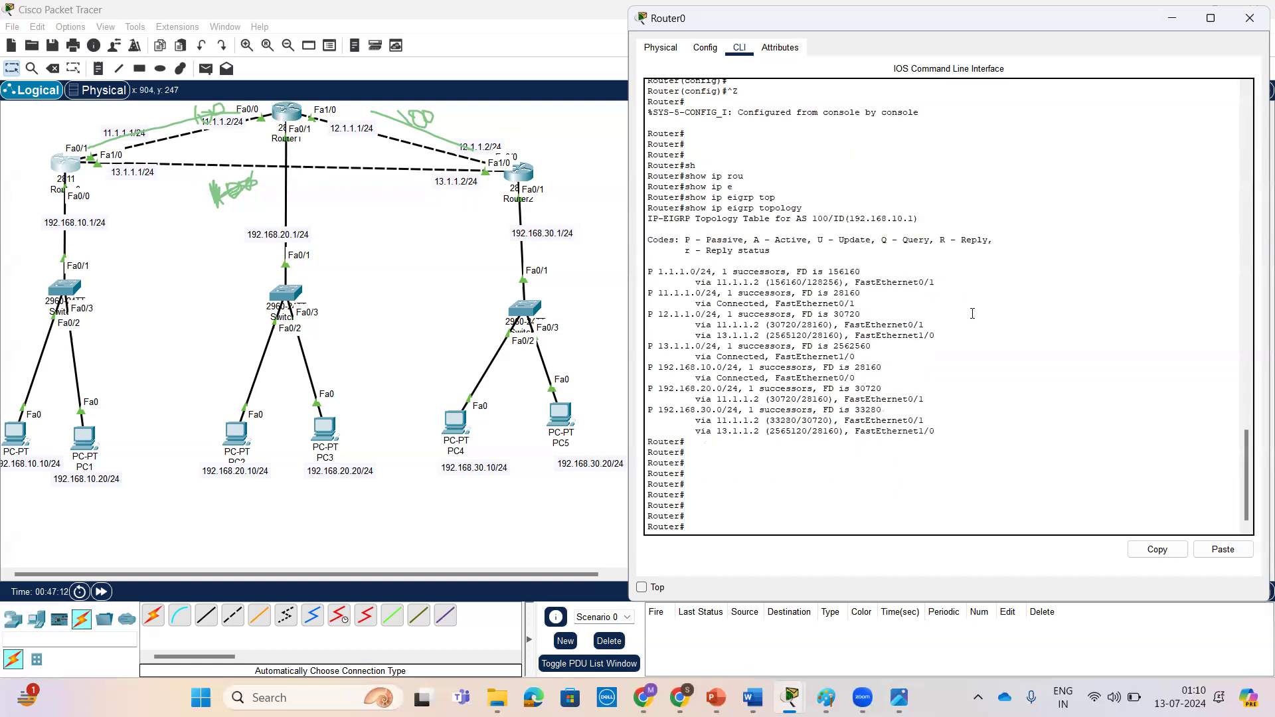
key(Return)
key(Return)
key(Return)
key(Return)
Step: Enter global configuration mode on Router0 and begin an ip route command
text(conf t)
key(Return)
key(Return)
key(Return)
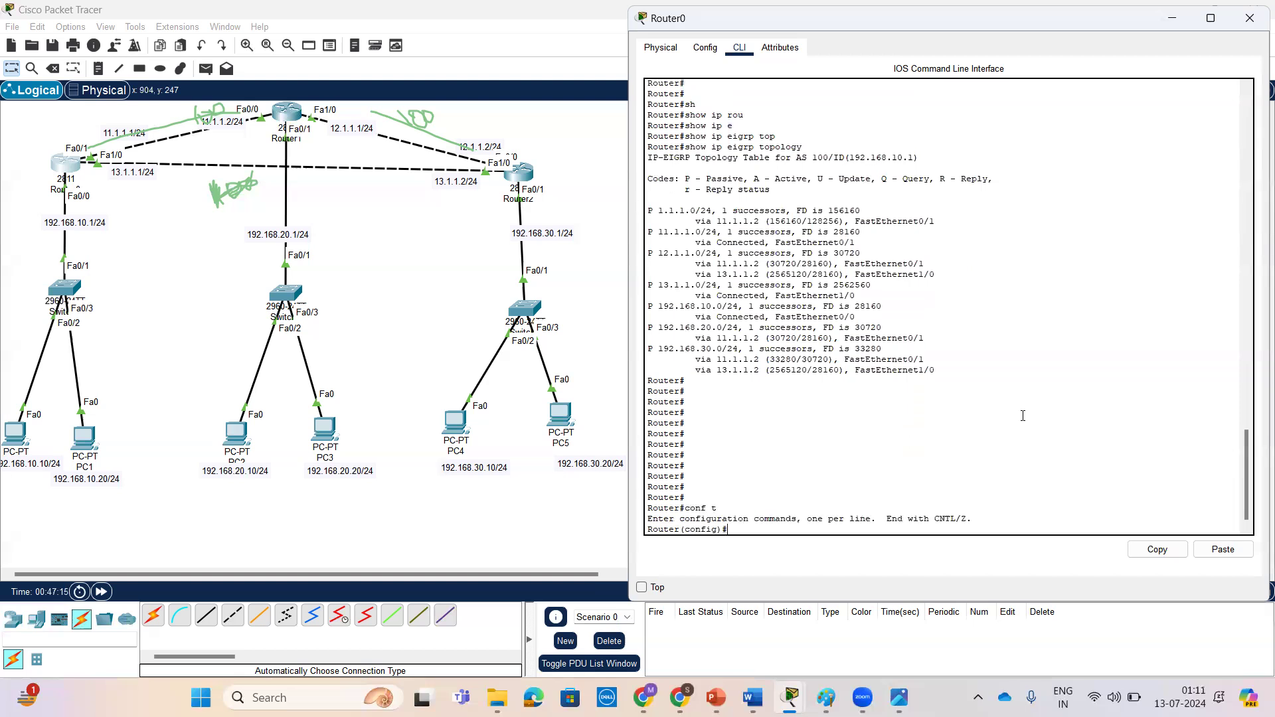
text(ip ro)
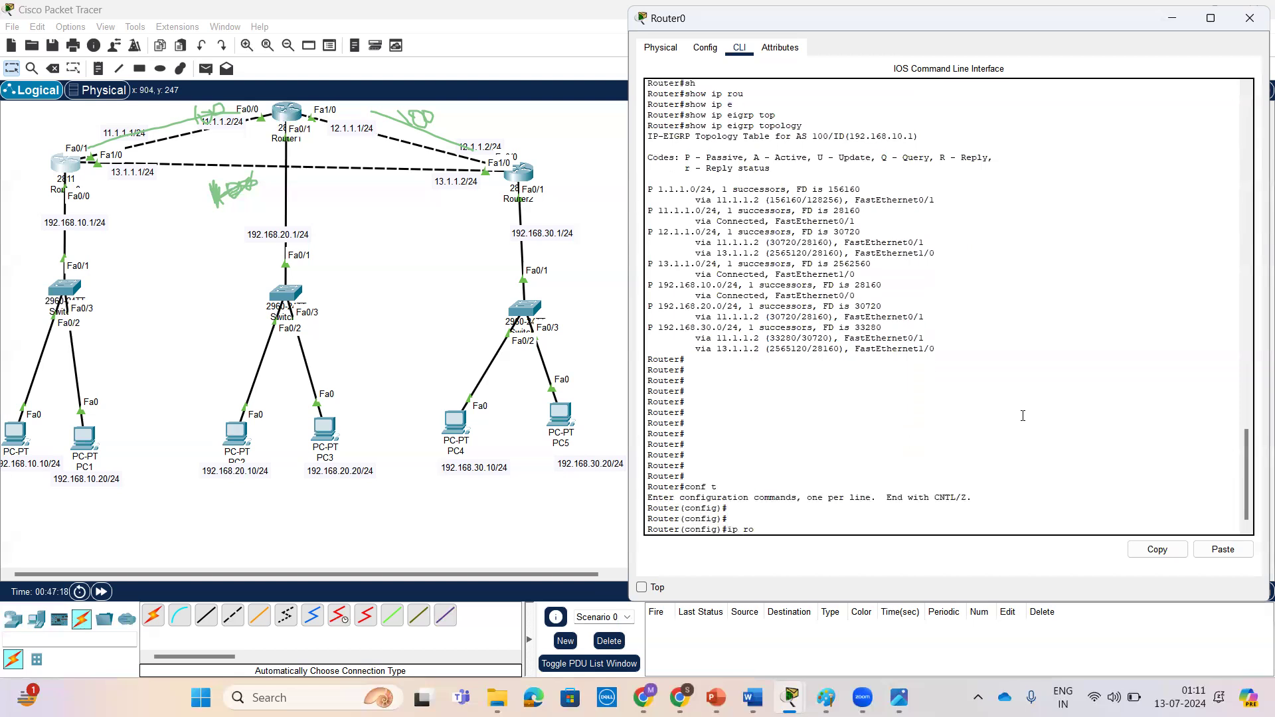
text(u)
key(Tab)
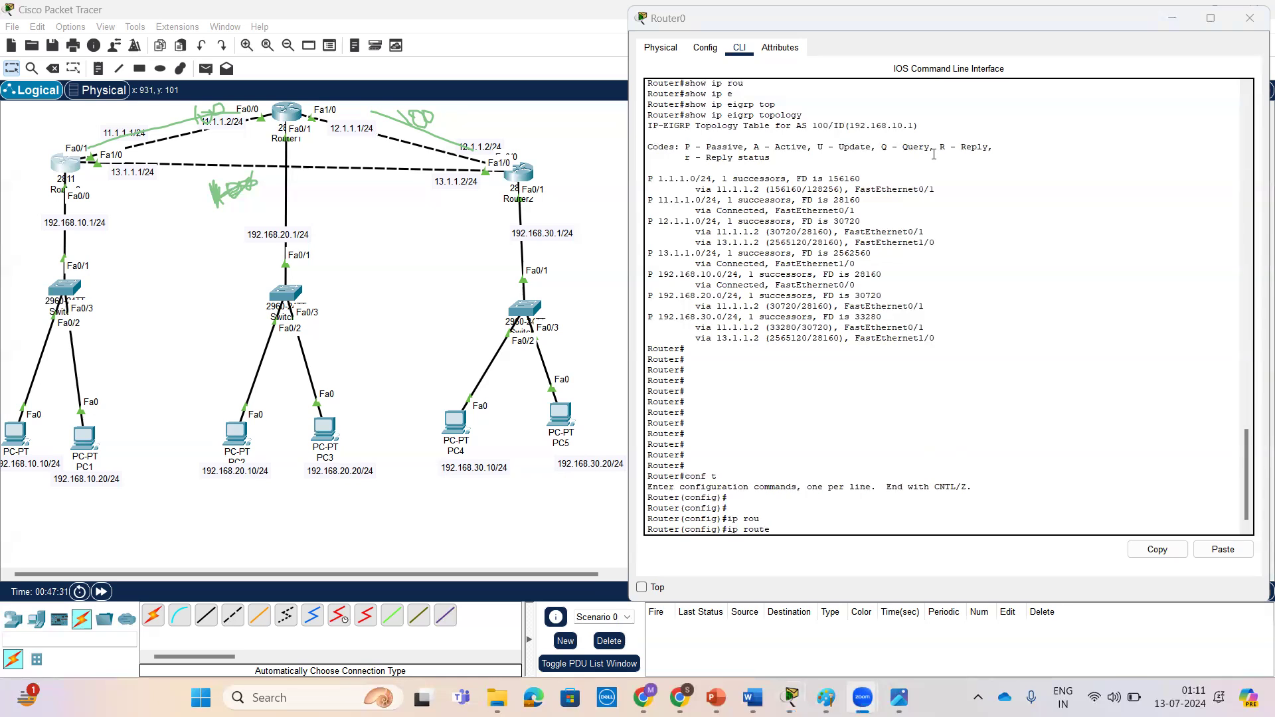
key(Tab)
key(Tab)
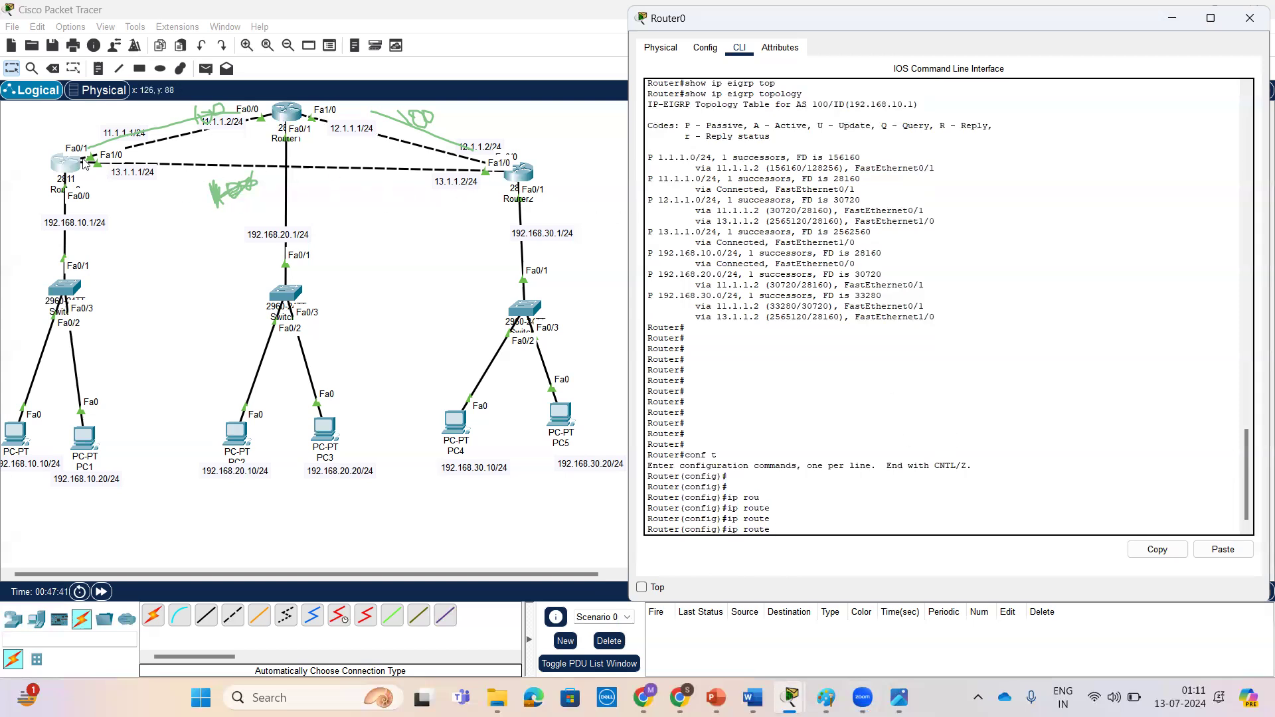
Step: Compare the metrics of the paths via 11.1.1.2 and 13.1.1.2 for 192.168.30.0/24 in the topology table
drag(658, 296, 918, 317)
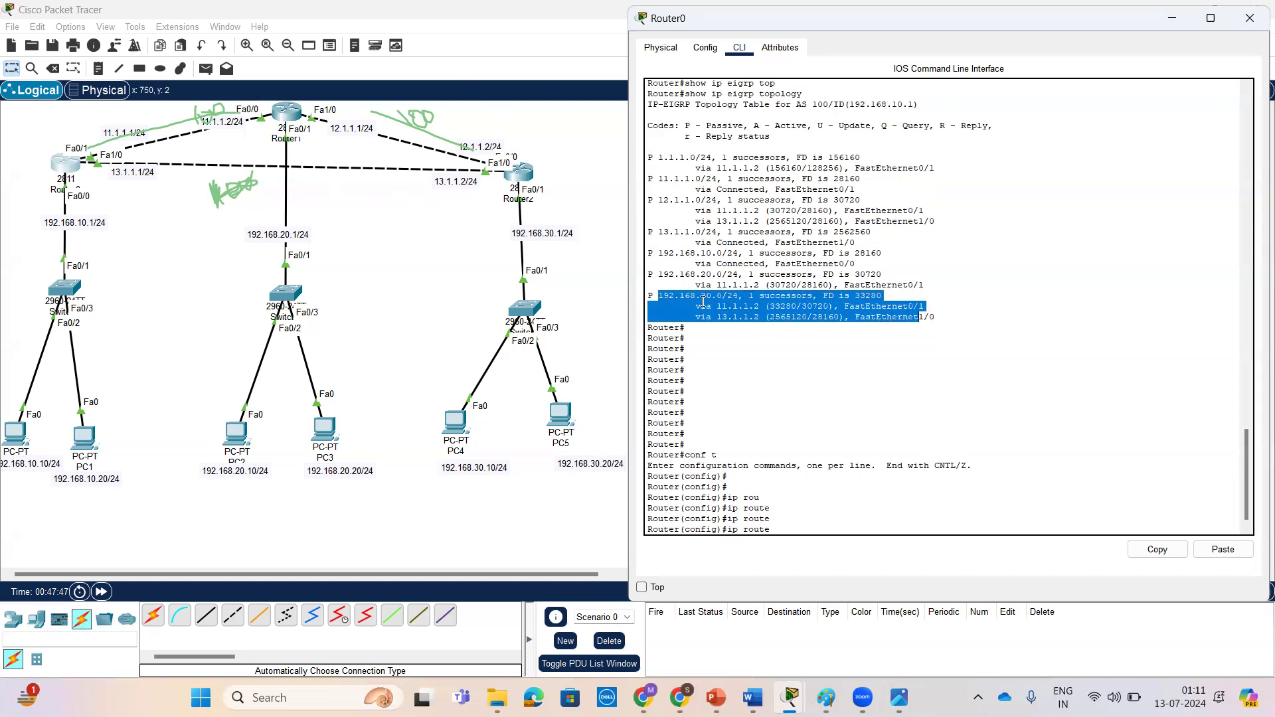
drag(901, 307, 690, 306)
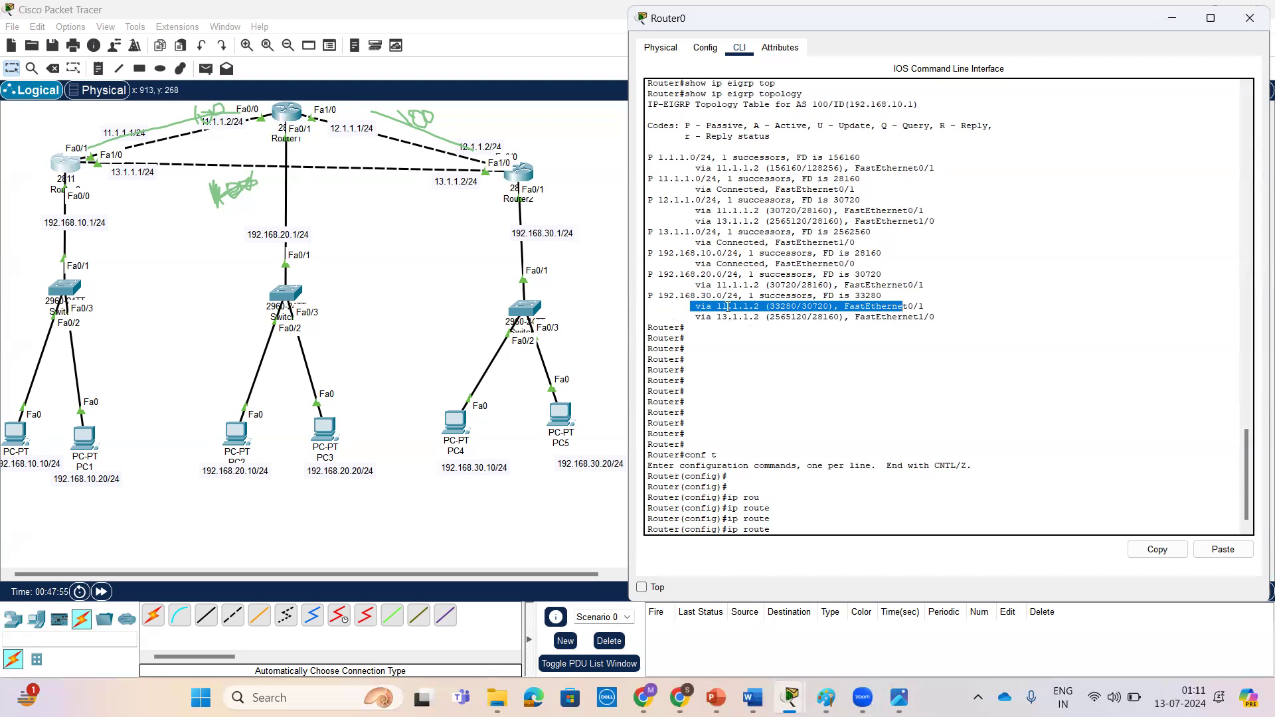
click(842, 322)
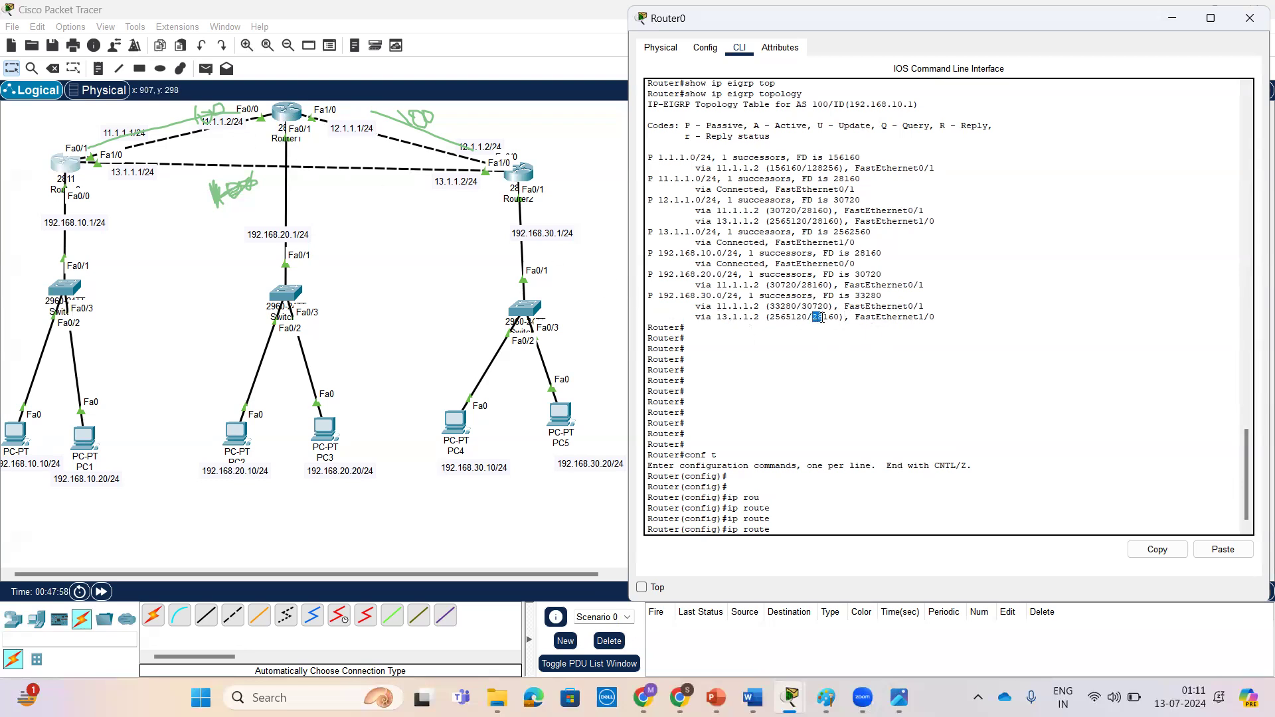
mouse_move(840, 317)
mouse_down()
mouse_move(772, 317)
mouse_move(828, 308)
mouse_up()
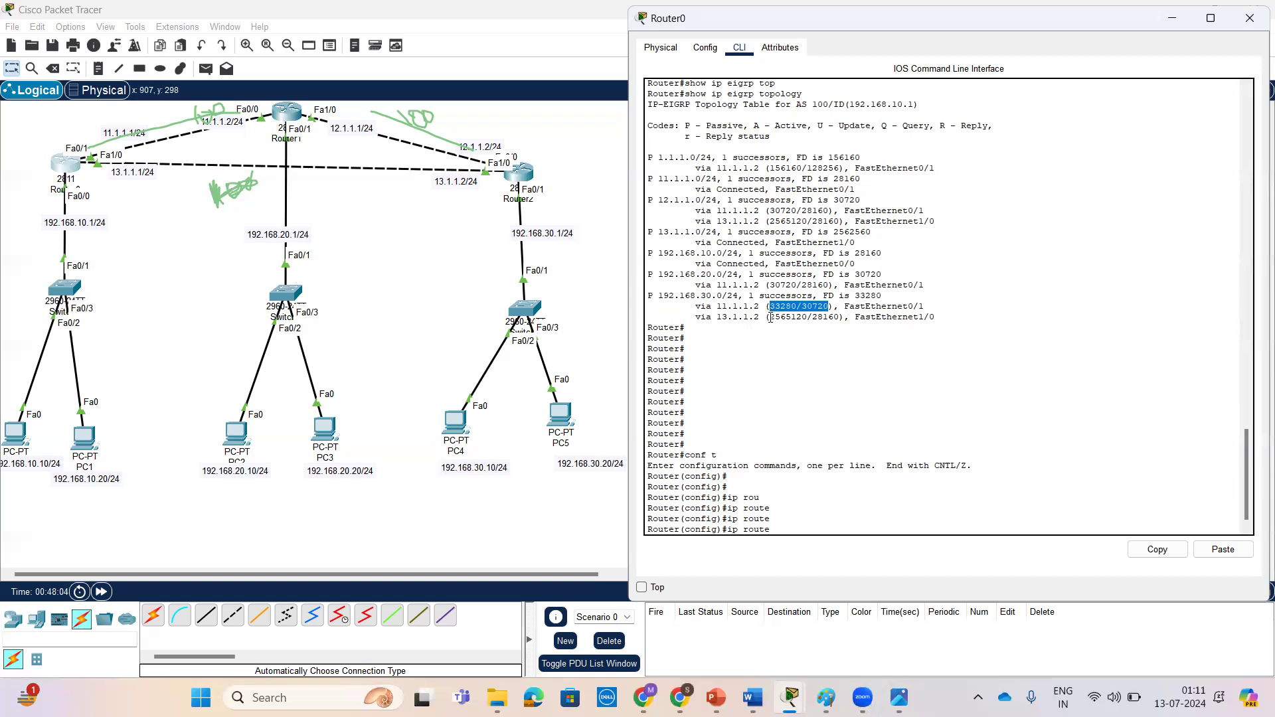
drag(770, 316, 840, 316)
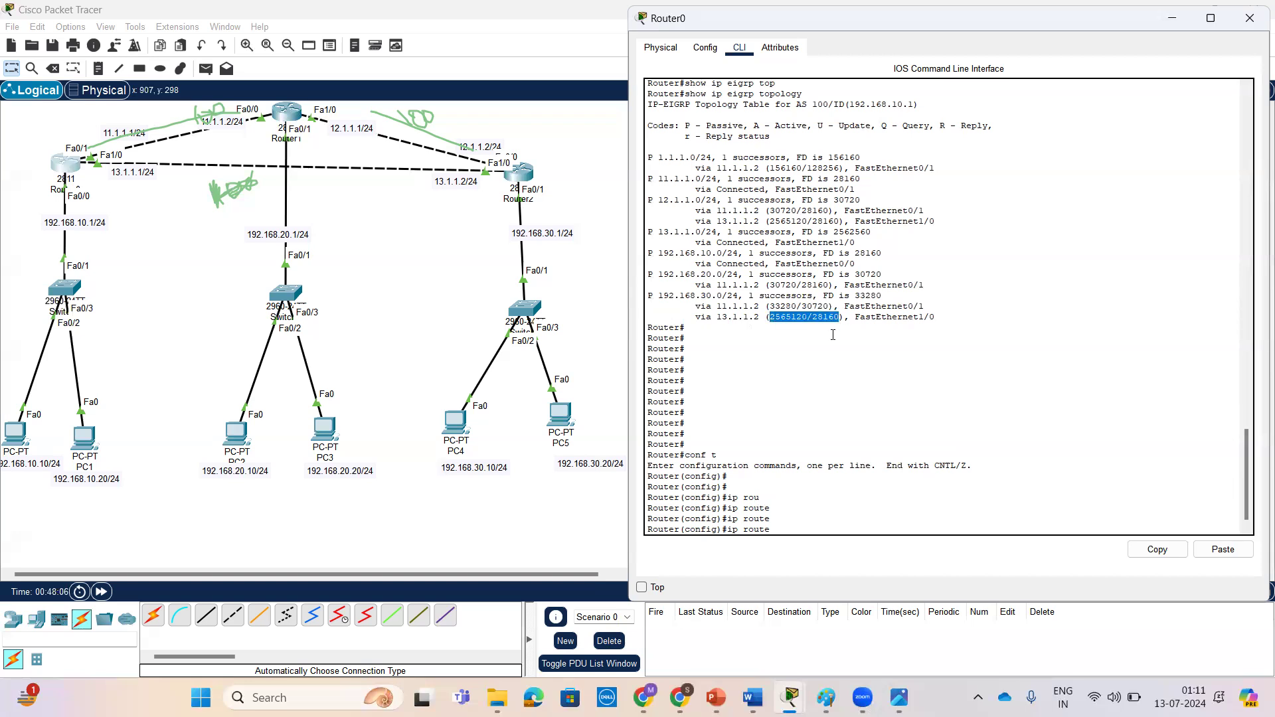
click(831, 349)
Step: Enter a static route to 192.168.30.0 255.255.255.0 via 13.1.1.2, querying its remaining options and highlighting the distance metric help
key(Tab)
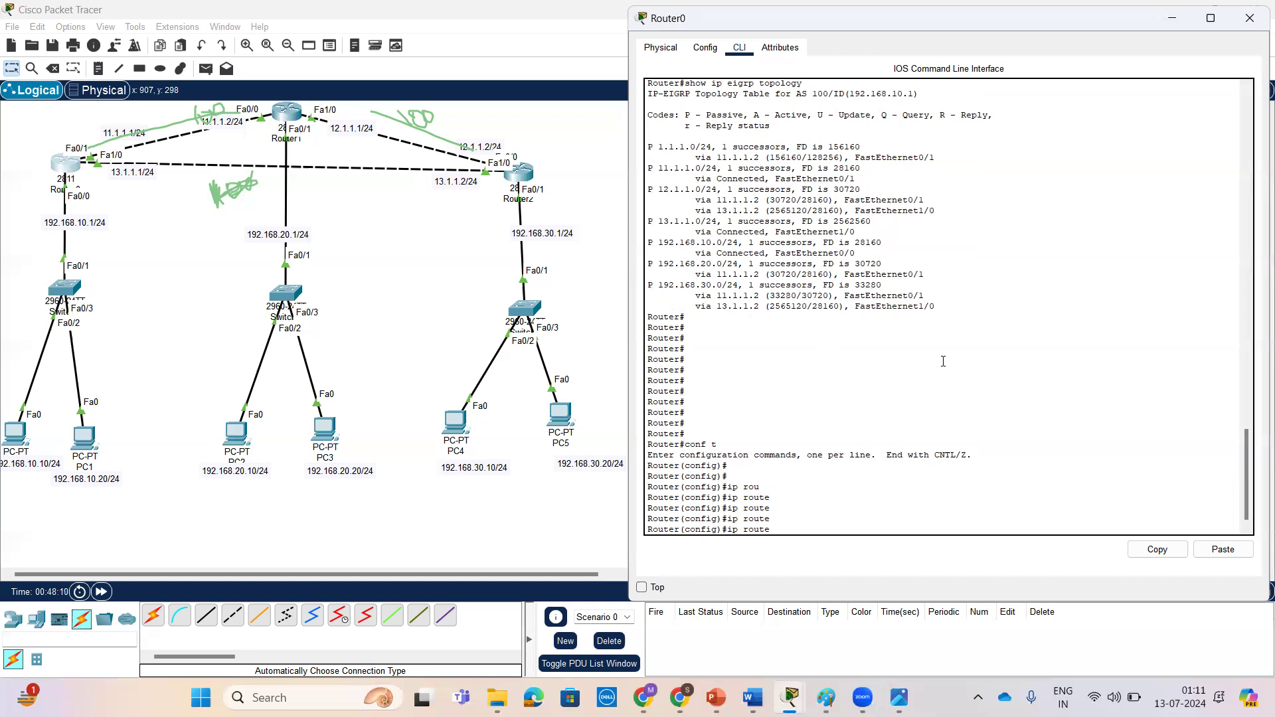
text(192.168.30.0 255.255.255.0 13.1.1.2 ?)
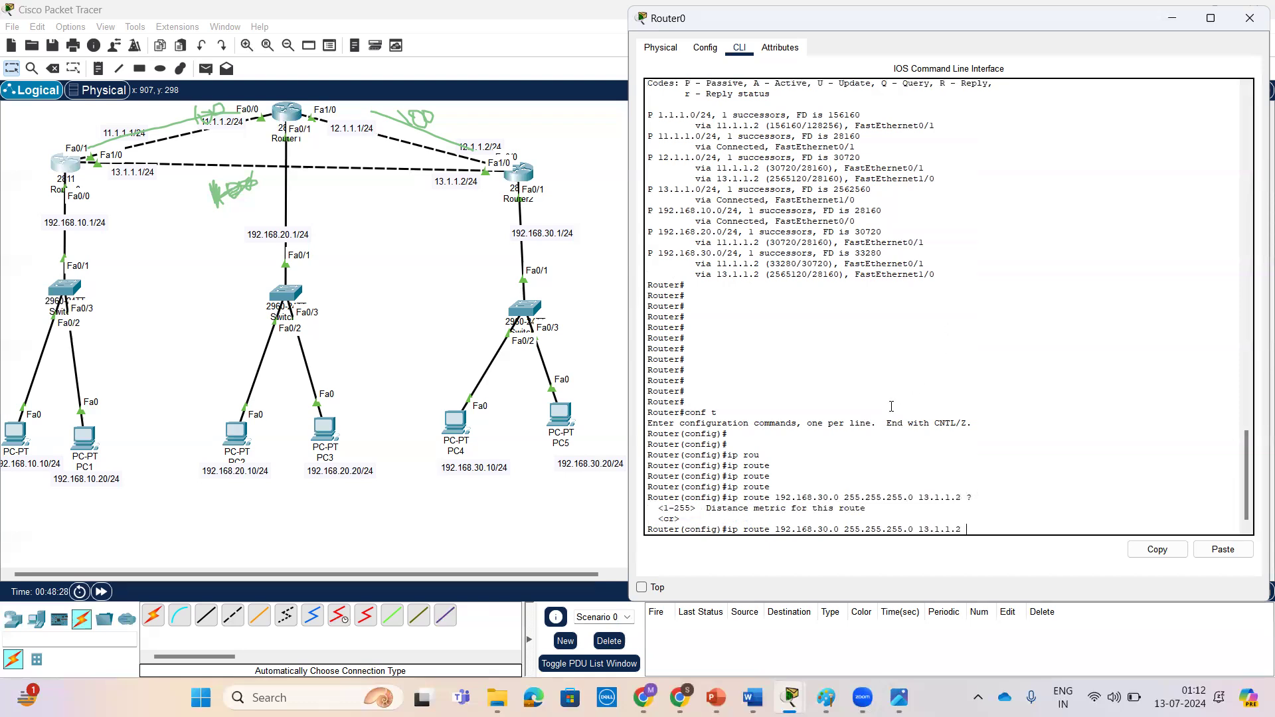
drag(705, 508, 872, 510)
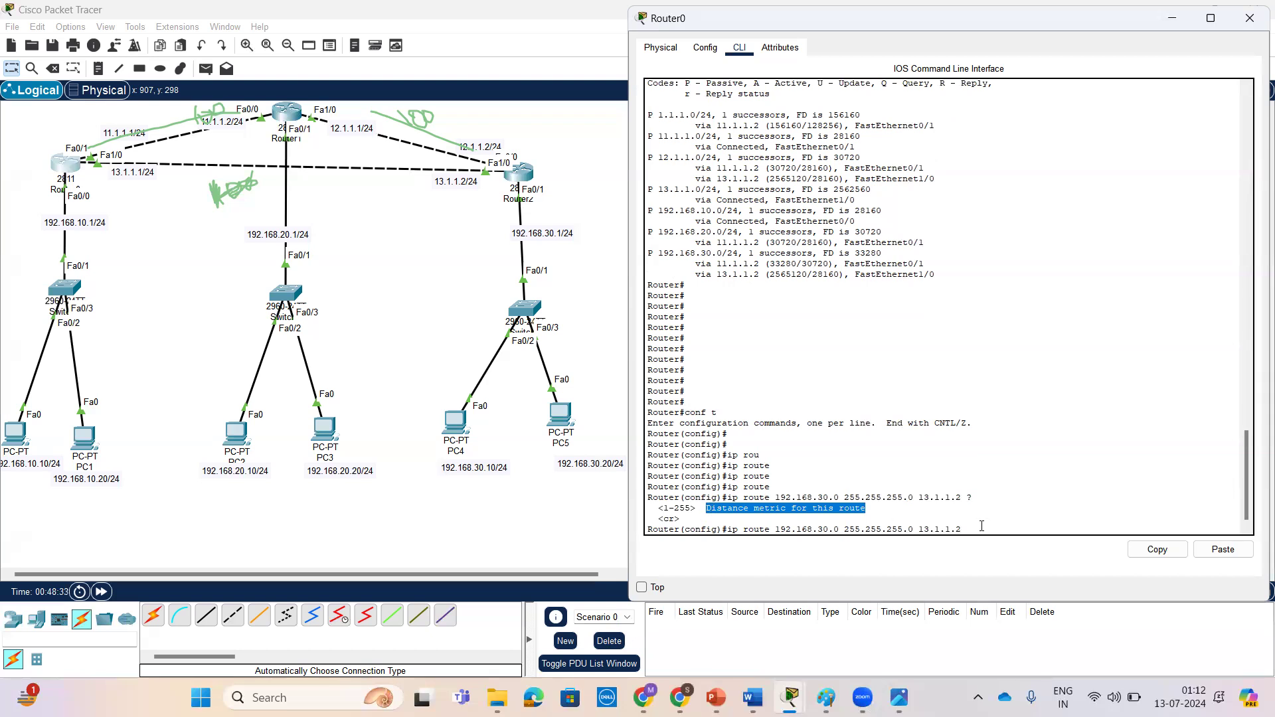
key(Tab)
key(Tab)
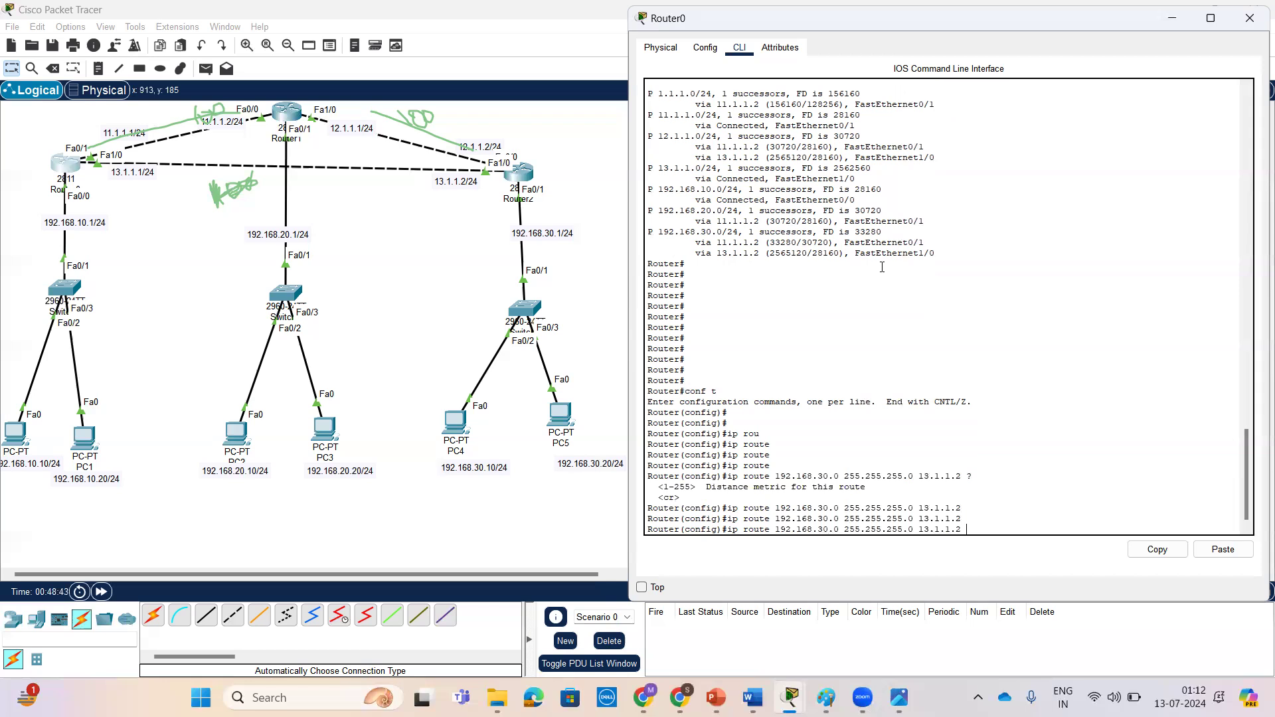
Step: Complete the static route with an administrative distance of 100 and leave configuration mode
text(100)
key(Return)
key(Return)
key(ctrl+z)
key(Return)
key(Return)
key(Return)
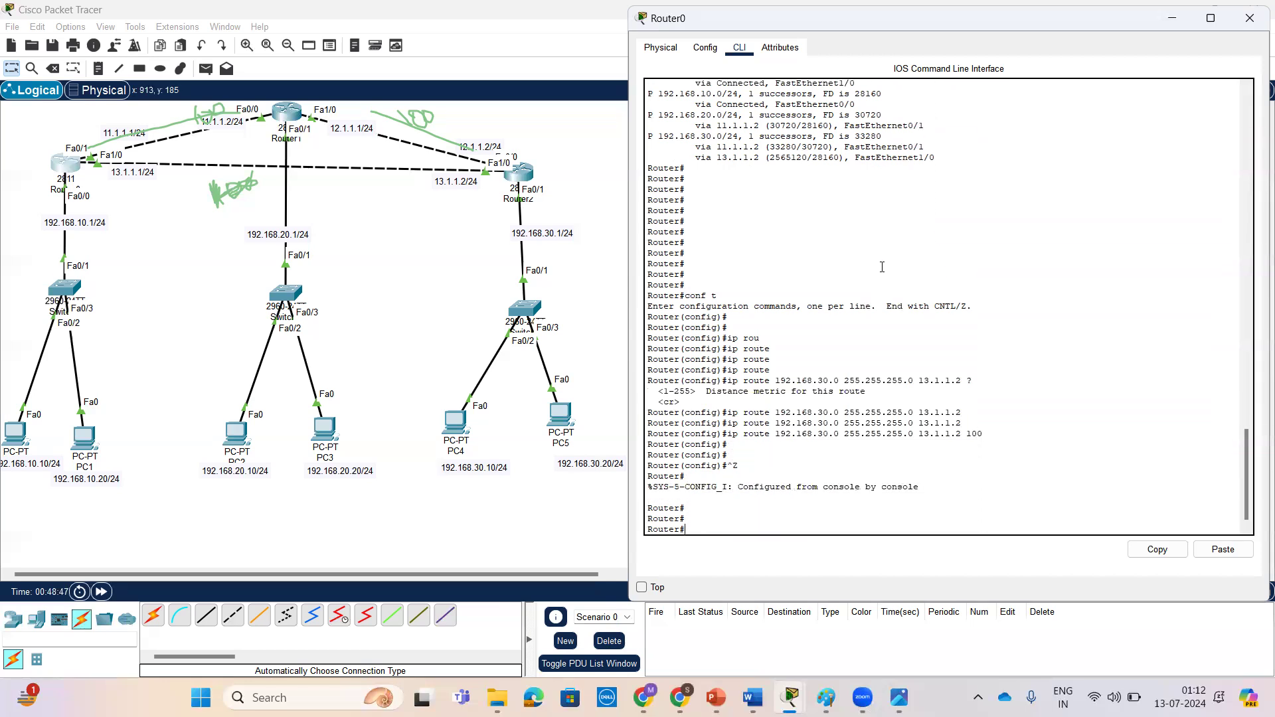
Step: Show Router0's routing table with show ip route after adding the static route
text(sh)
key(Tab)
text(ip rou)
key(Tab)
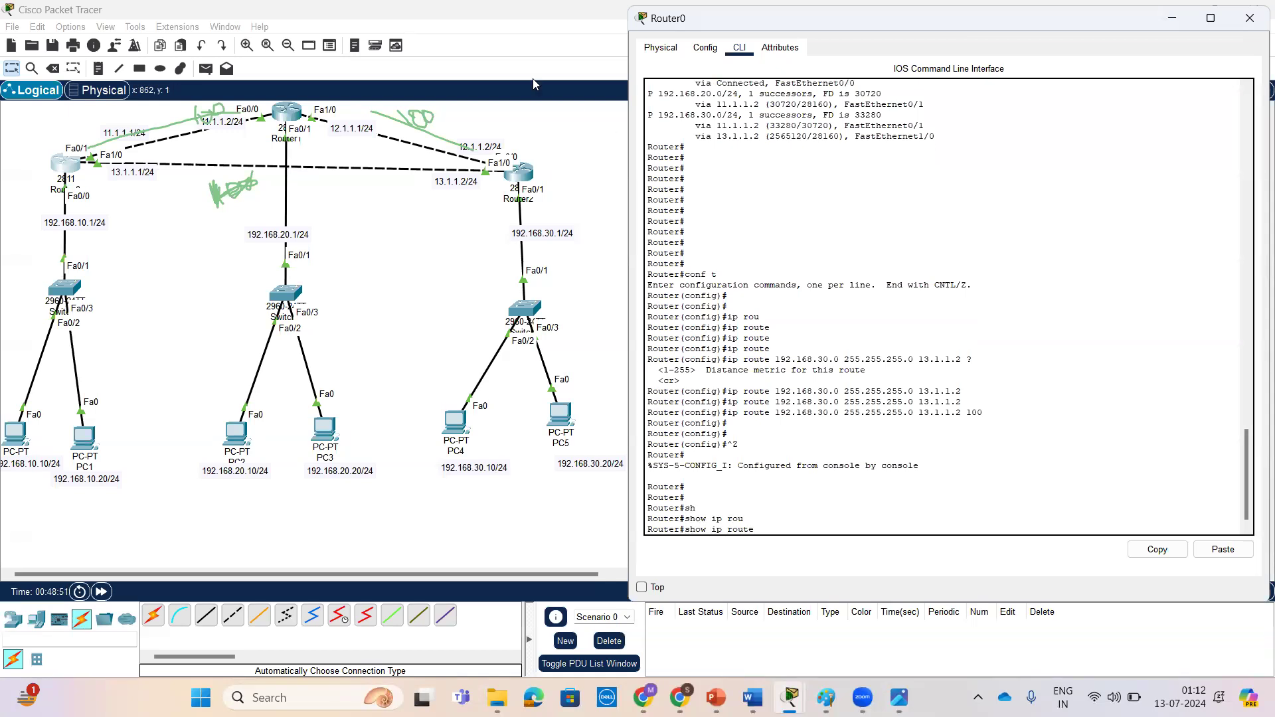
key(Return)
key(Return)
key(Return)
key(Return)
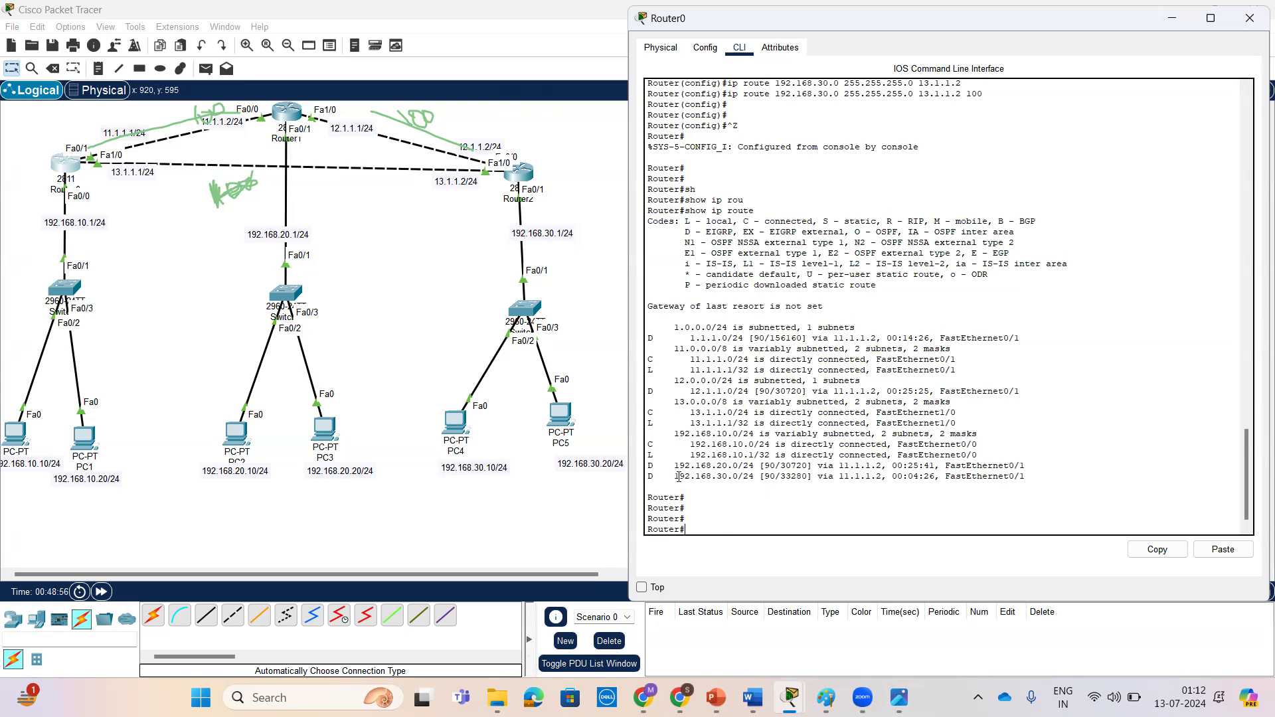
Step: Highlight the EIGRP routes to 192.168.20.0/24 and 192.168.30.0/24 and review the entered static route command
drag(1028, 478, 684, 470)
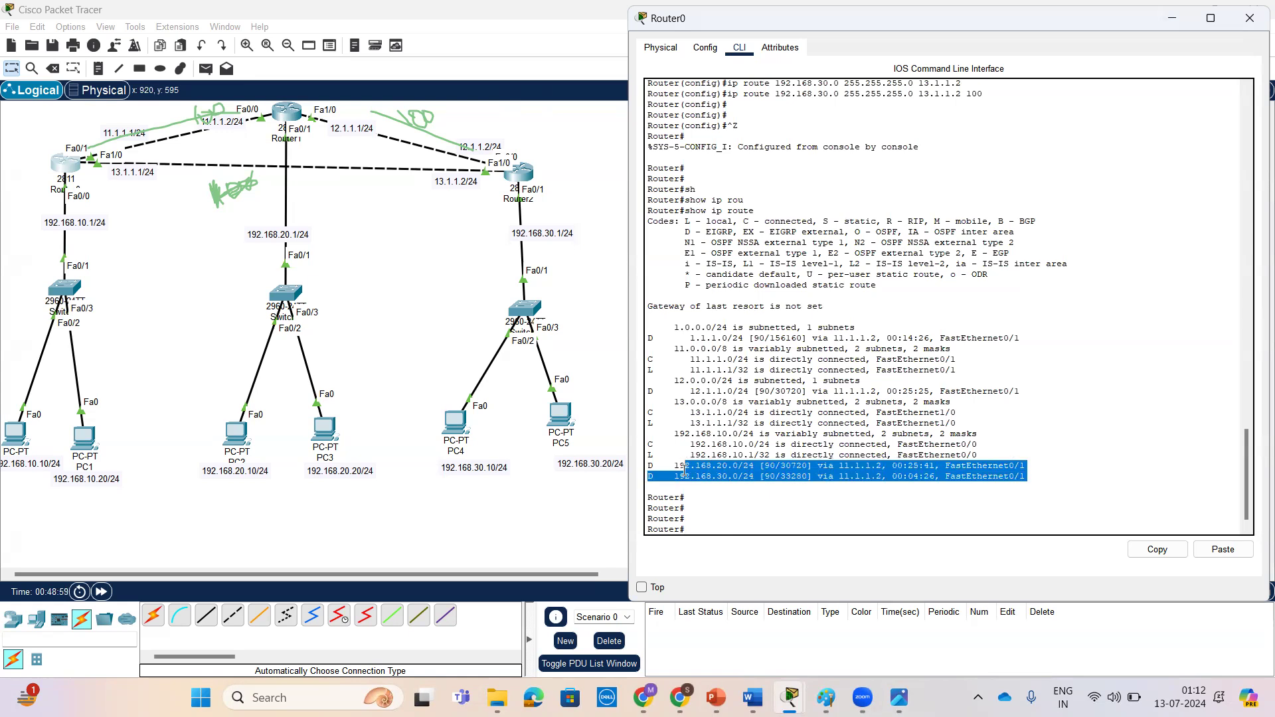
scroll(843, 400, up, 4)
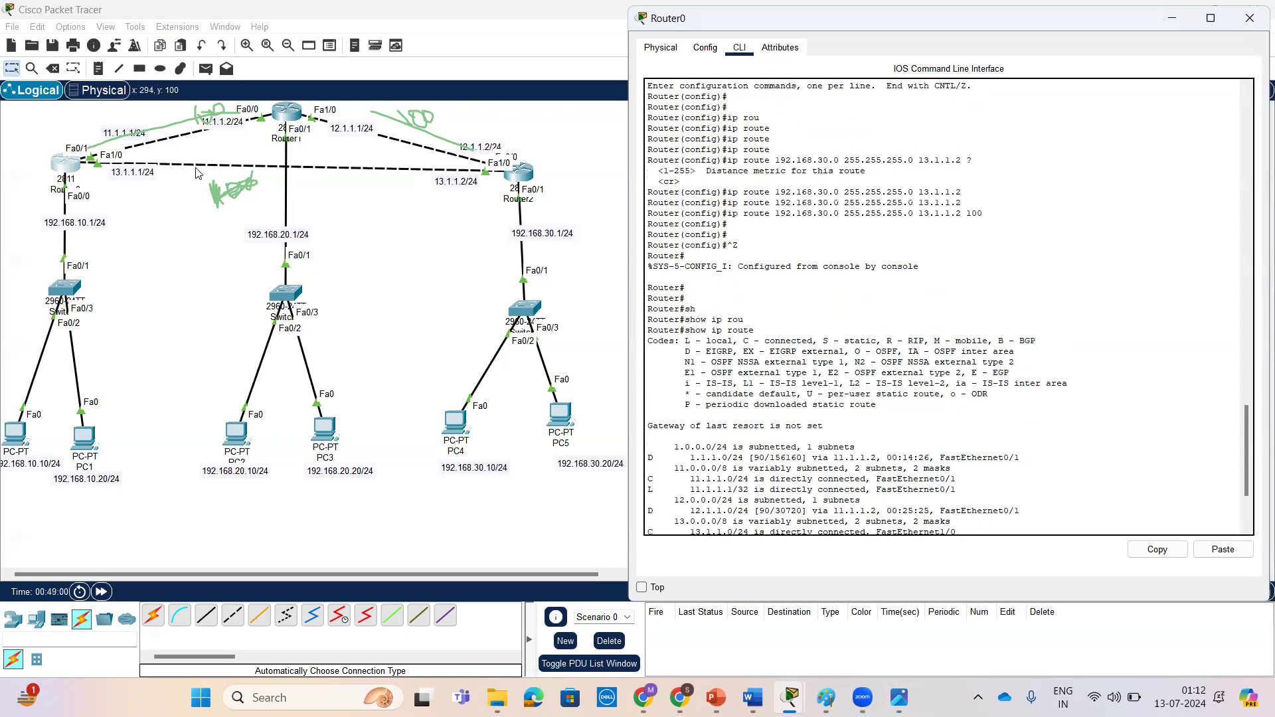
scroll(909, 478, down, 4)
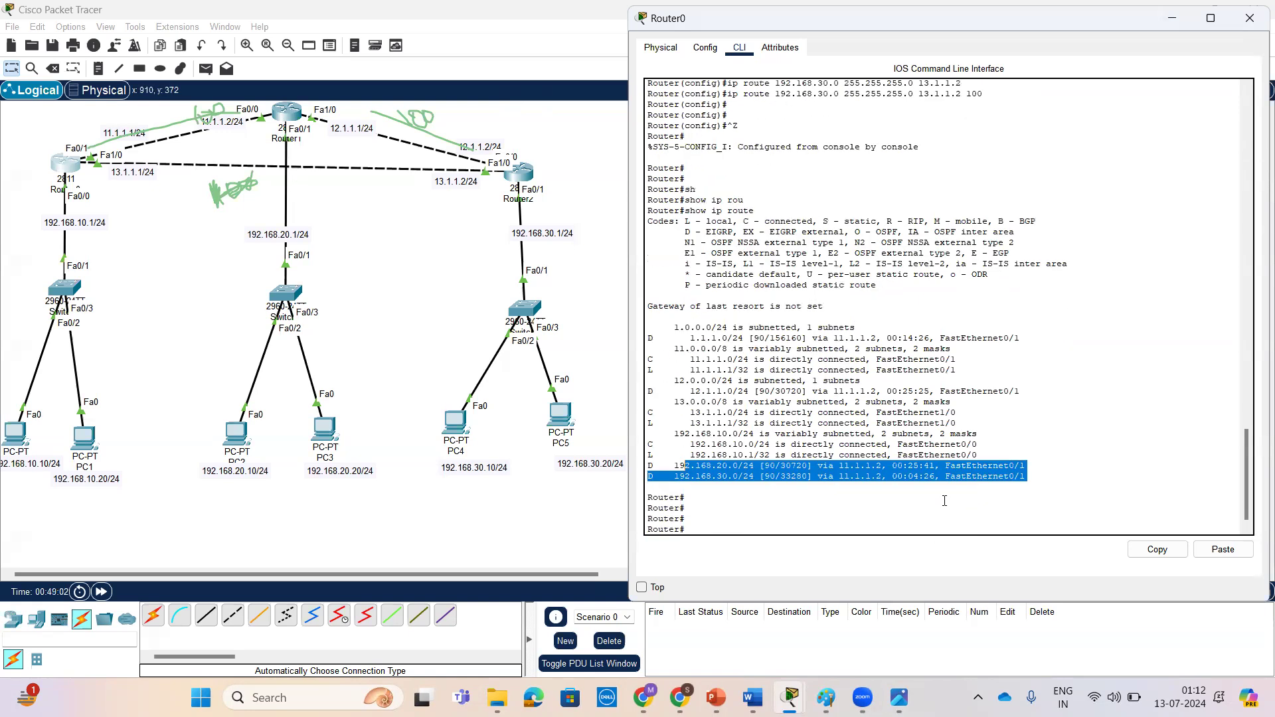
Step: Handwrite AD notes beside the routing table comparing the EIGRP distance with the static route's 100
click(887, 465)
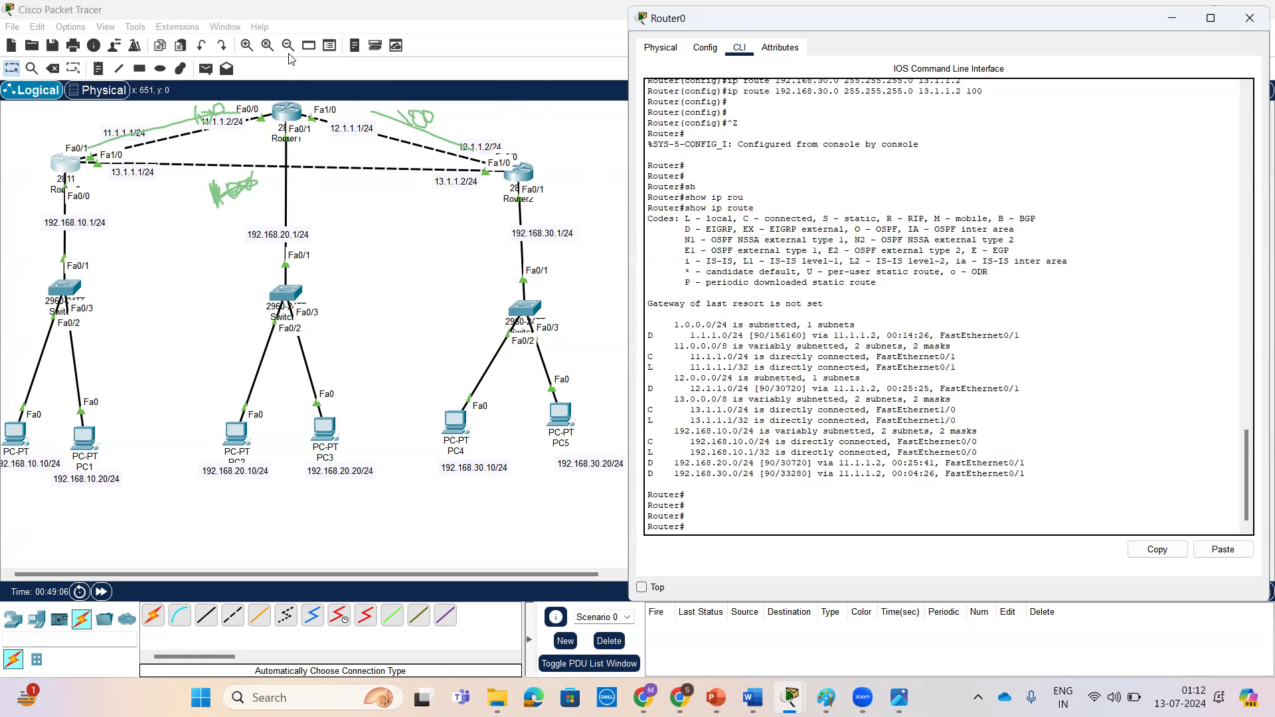
mouse_move(906, 174)
mouse_down()
mouse_move(910, 192)
mouse_move(968, 154)
mouse_move(967, 187)
mouse_up()
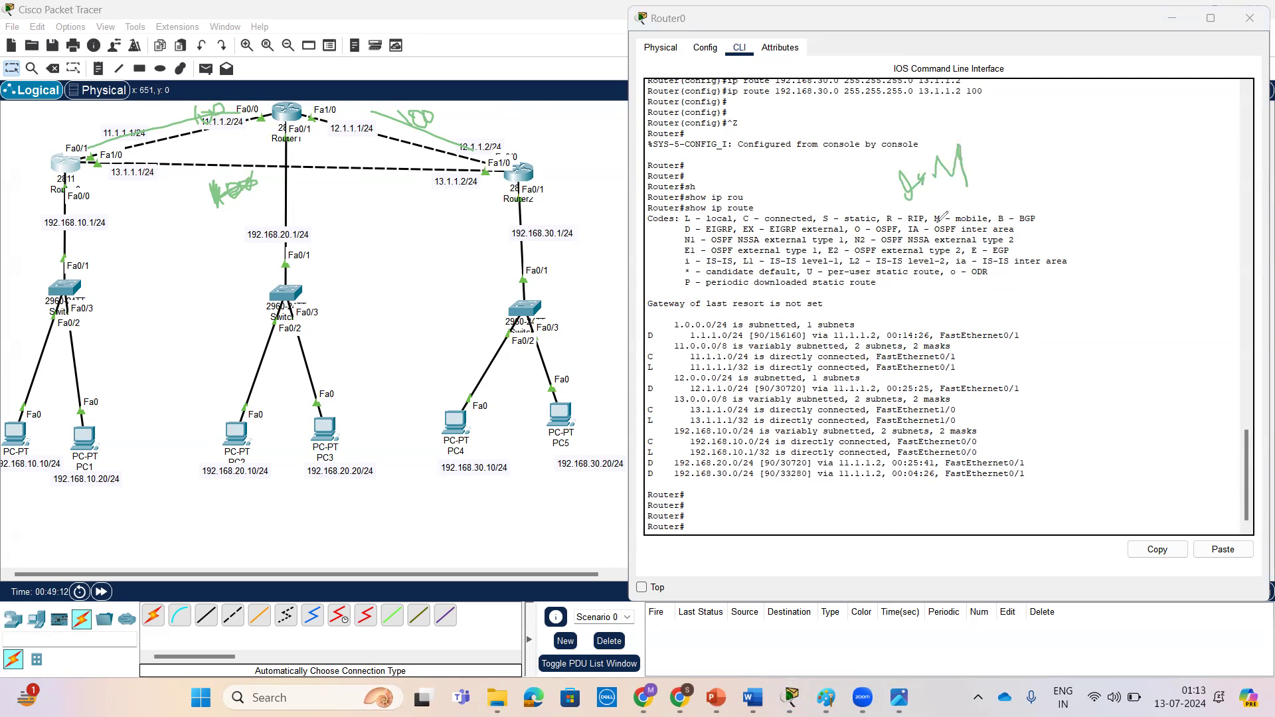
drag(938, 209, 1060, 156)
drag(1001, 253, 1000, 204)
mouse_move(1000, 204)
mouse_down()
mouse_move(1032, 236)
mouse_move(1020, 221)
mouse_move(1049, 196)
mouse_up()
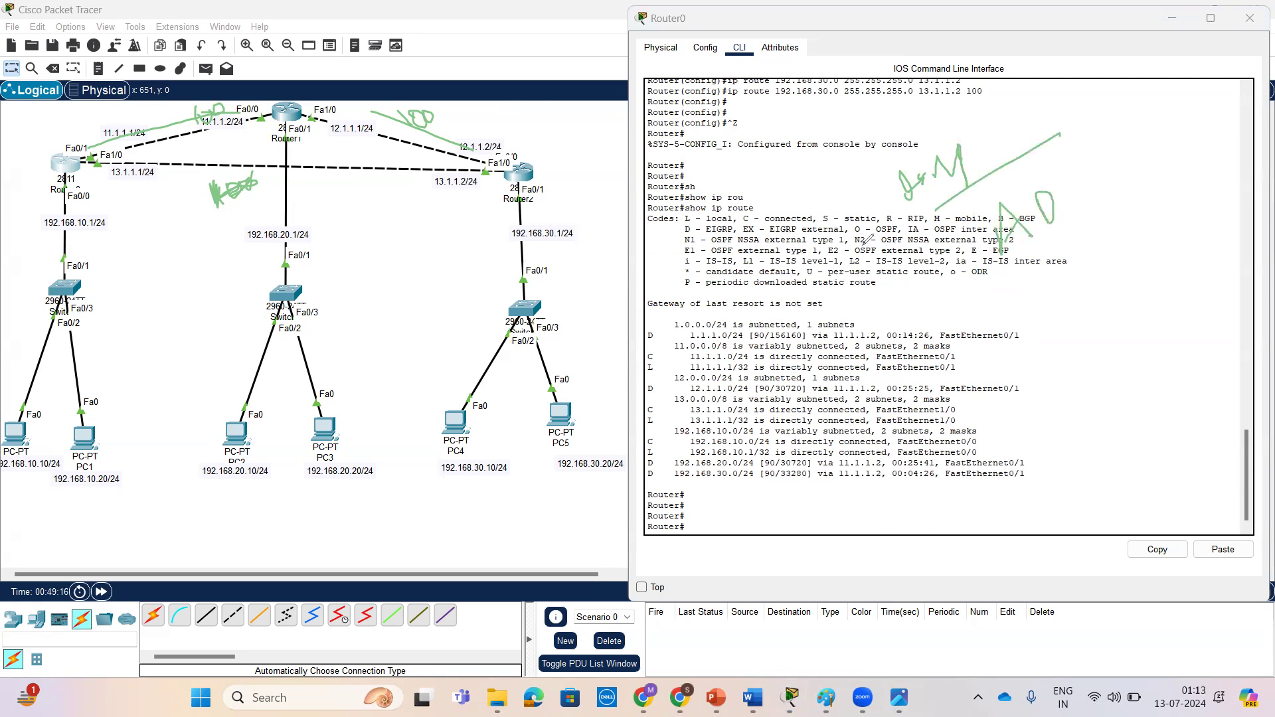
mouse_move(1062, 253)
mouse_down()
mouse_move(1060, 289)
mouse_move(1078, 272)
mouse_up()
mouse_move(1126, 225)
mouse_down()
mouse_move(1115, 290)
mouse_move(1166, 234)
mouse_up()
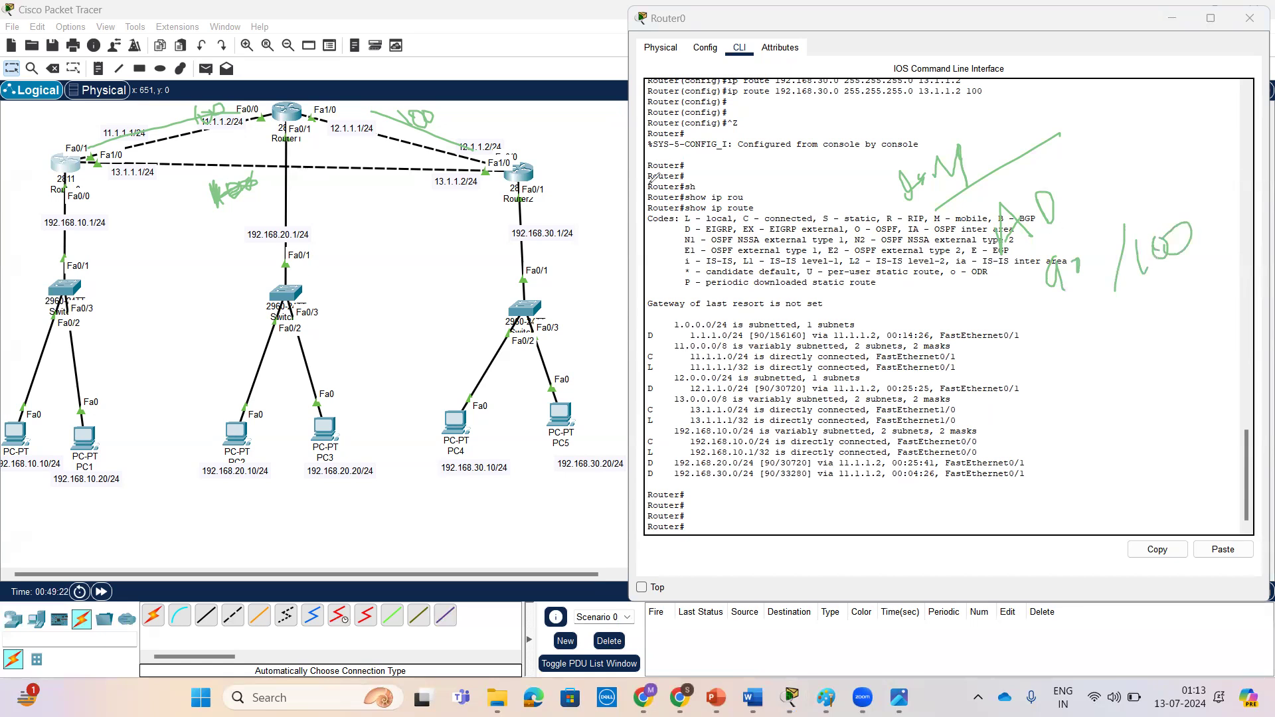
mouse_move(1173, 302)
mouse_down()
mouse_move(1174, 339)
mouse_move(1209, 292)
mouse_move(1209, 206)
mouse_move(1195, 204)
mouse_up()
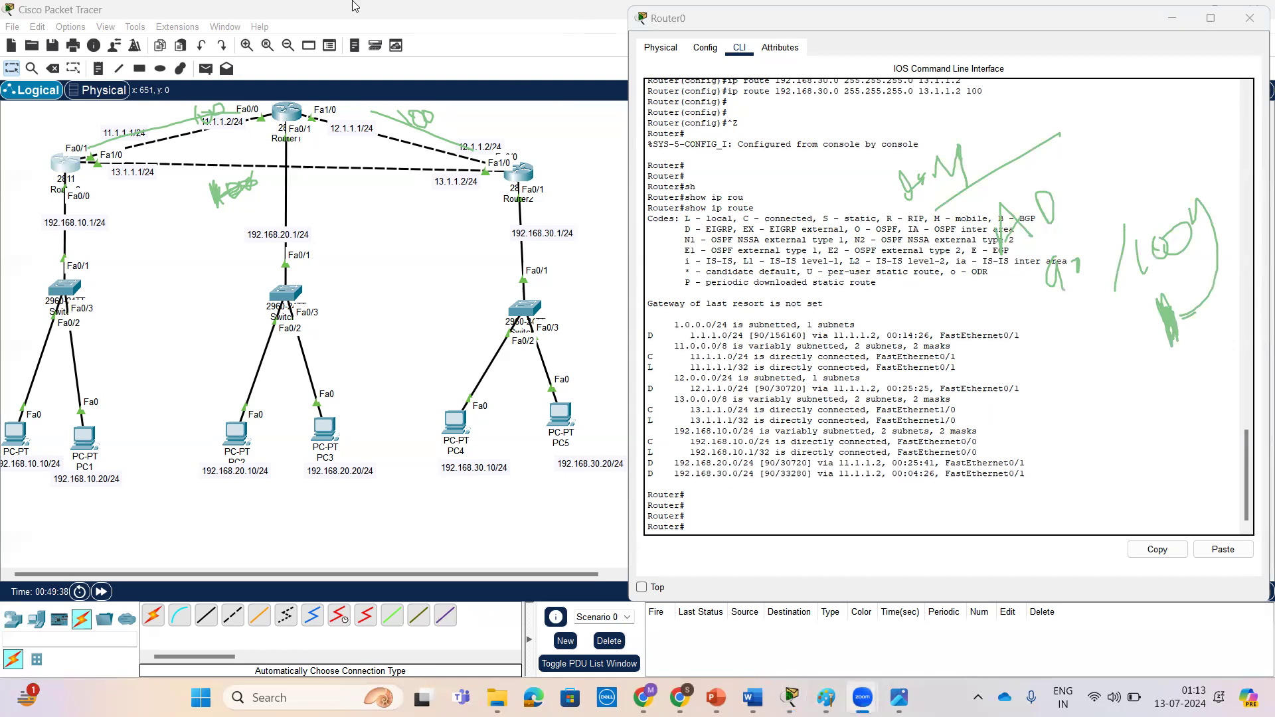
Step: Enter configuration mode on Router0 and remove the static route to 192.168.30.0 255.255.255.0 via 13.1.1.2 with distance 100
click(872, 469)
key(Return)
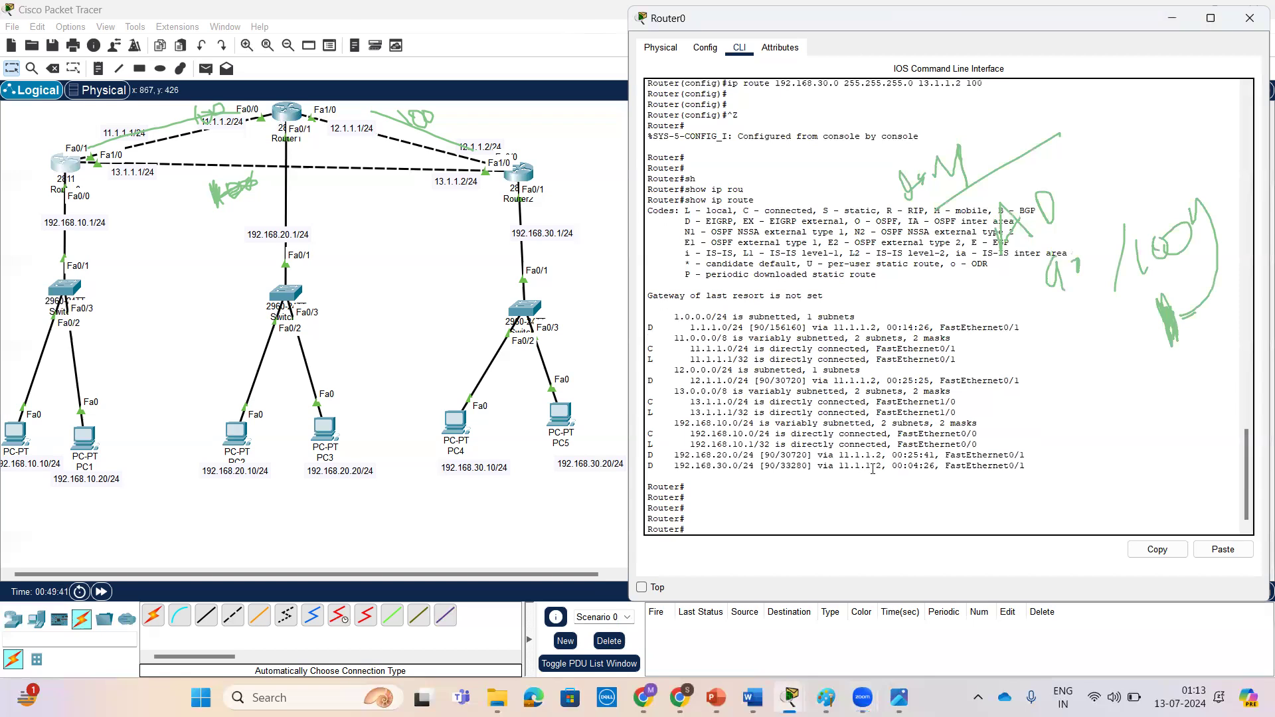
text(conf t)
key(Return)
key(Return)
key(Up)
key(Up)
key(Down)
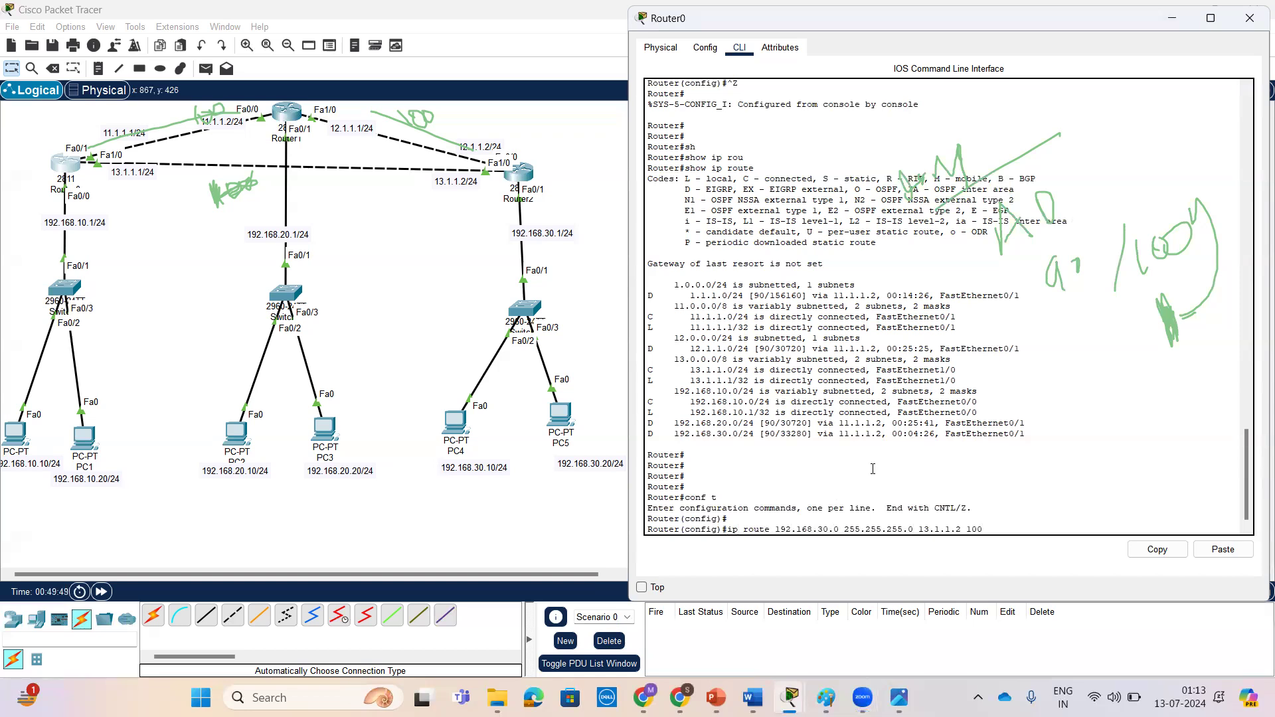
text(no)
key(Return)
key(Return)
key(Return)
key(Return)
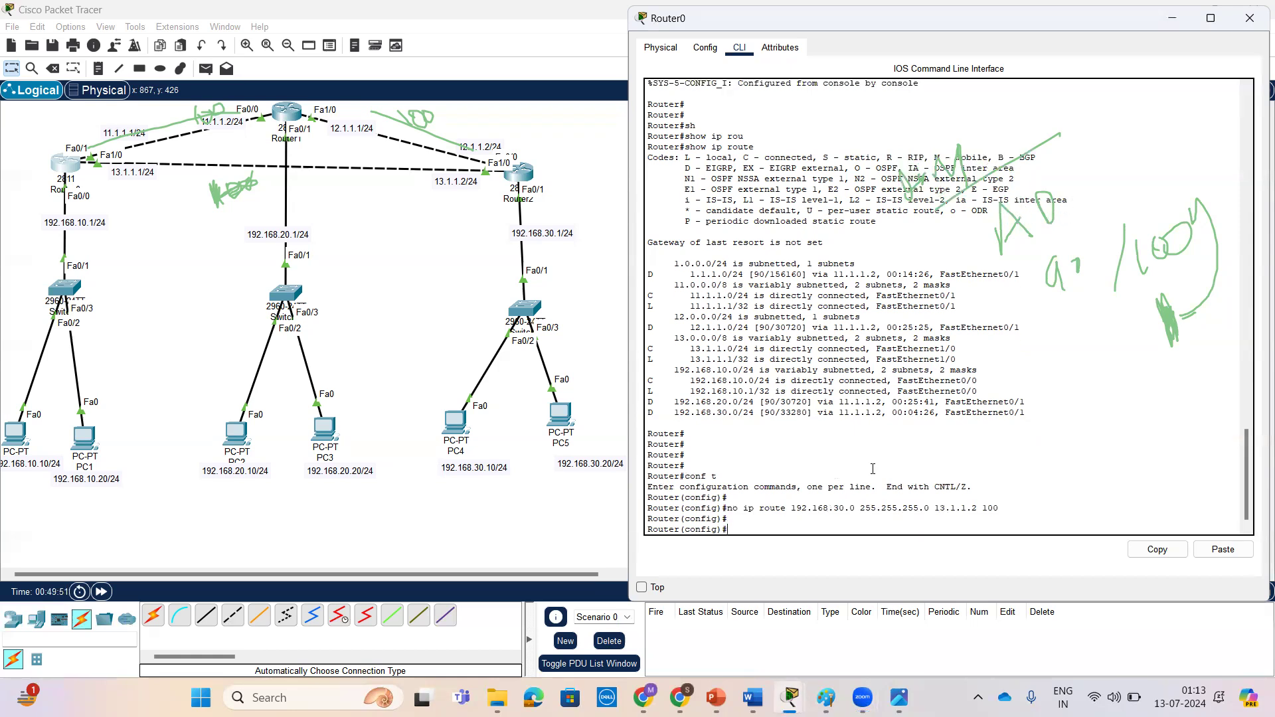
Step: Add a static route to 192.168.30.0 255.255.255.0 via 13.1.1.2 without a distance value and leave configuration mode
key(Up)
key(BackSpace)
key(BackSpace)
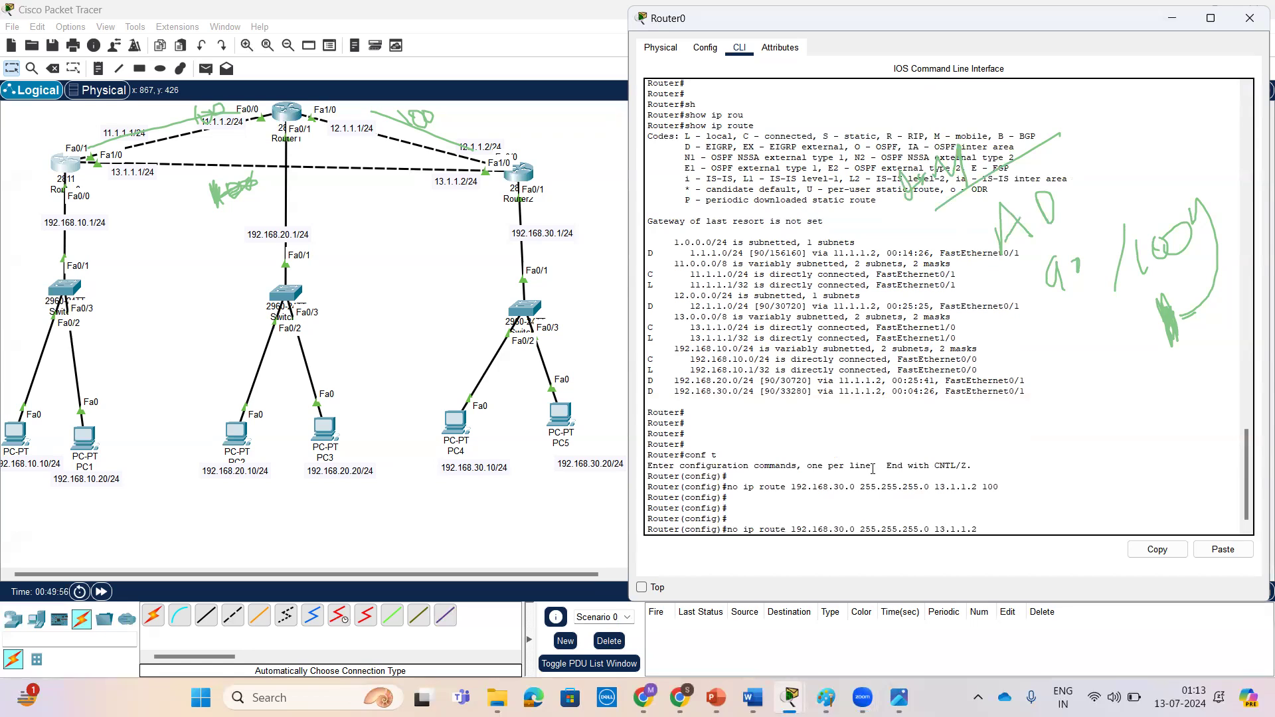
key(ctrl+a)
key(Delete)
key(Delete)
key(Delete)
key(Return)
key(Return)
key(Return)
key(Return)
key(Return)
key(ctrl+z)
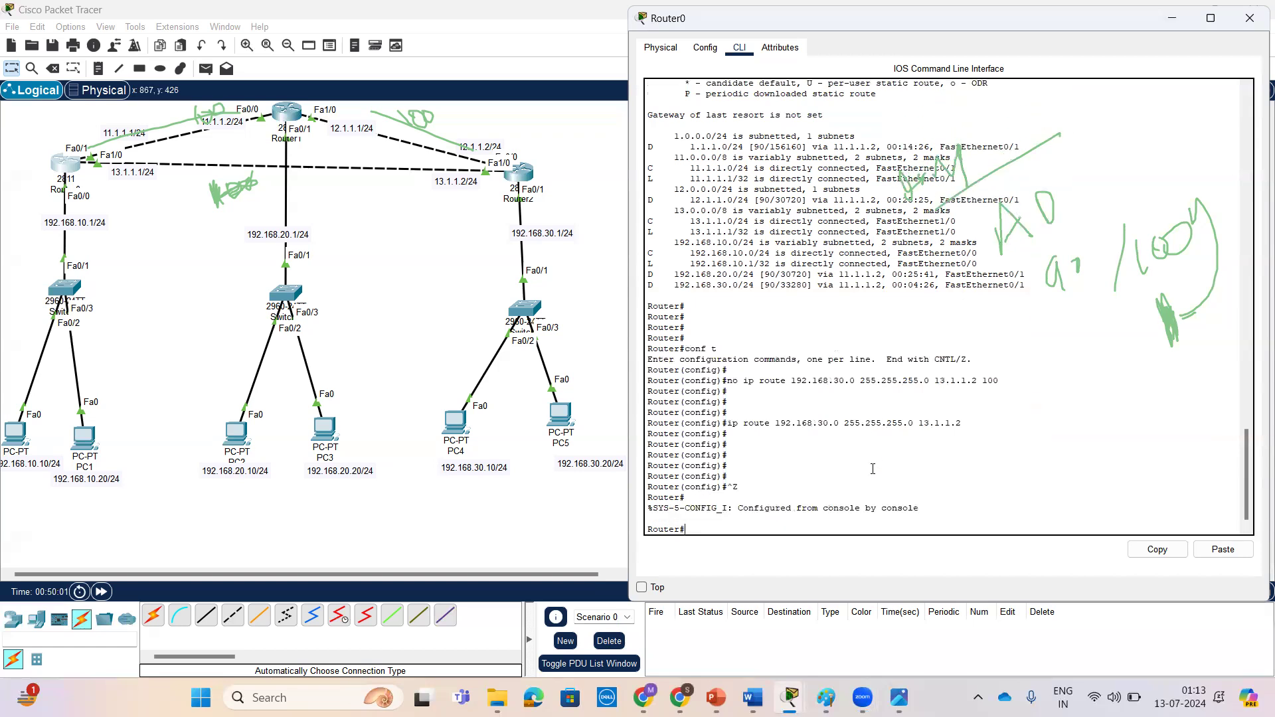
Step: Show Router0's full routing table with show ip route after re-adding the static route at its default distance
key(Return)
key(Return)
key(Return)
text(sh)
key(Tab)
text(ip rou)
key(Tab)
key(Return)
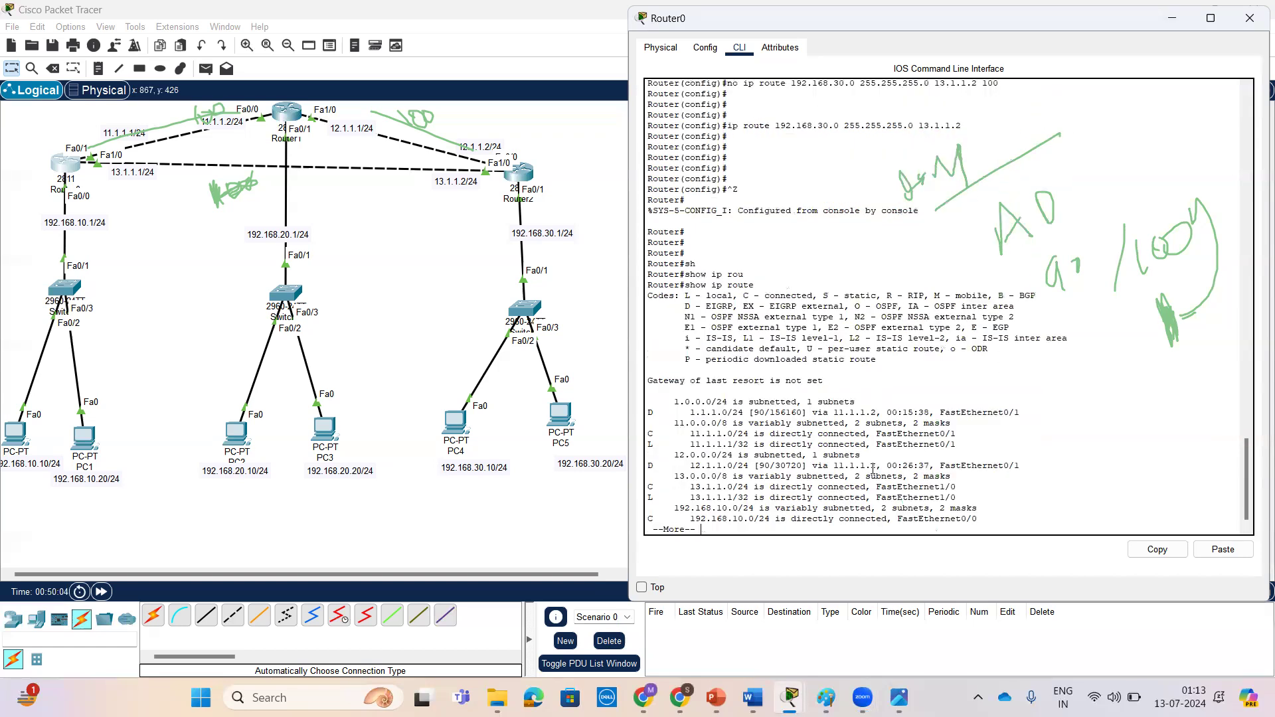
key(Return)
key(Return)
key(Return)
key(Return)
key(Return)
key(Return)
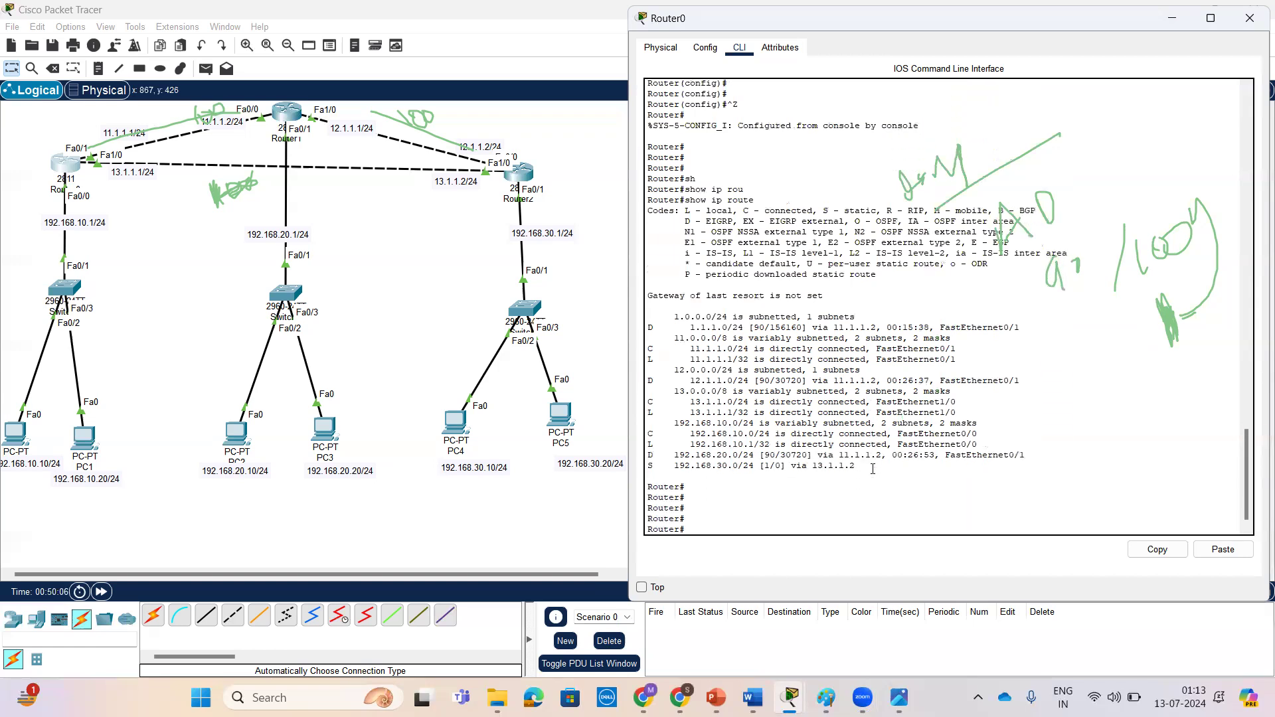
Step: Highlight the static route to 192.168.30.0/24, the S - static code in the legend, and the EIGRP route to 192.168.20.0
drag(863, 455, 649, 458)
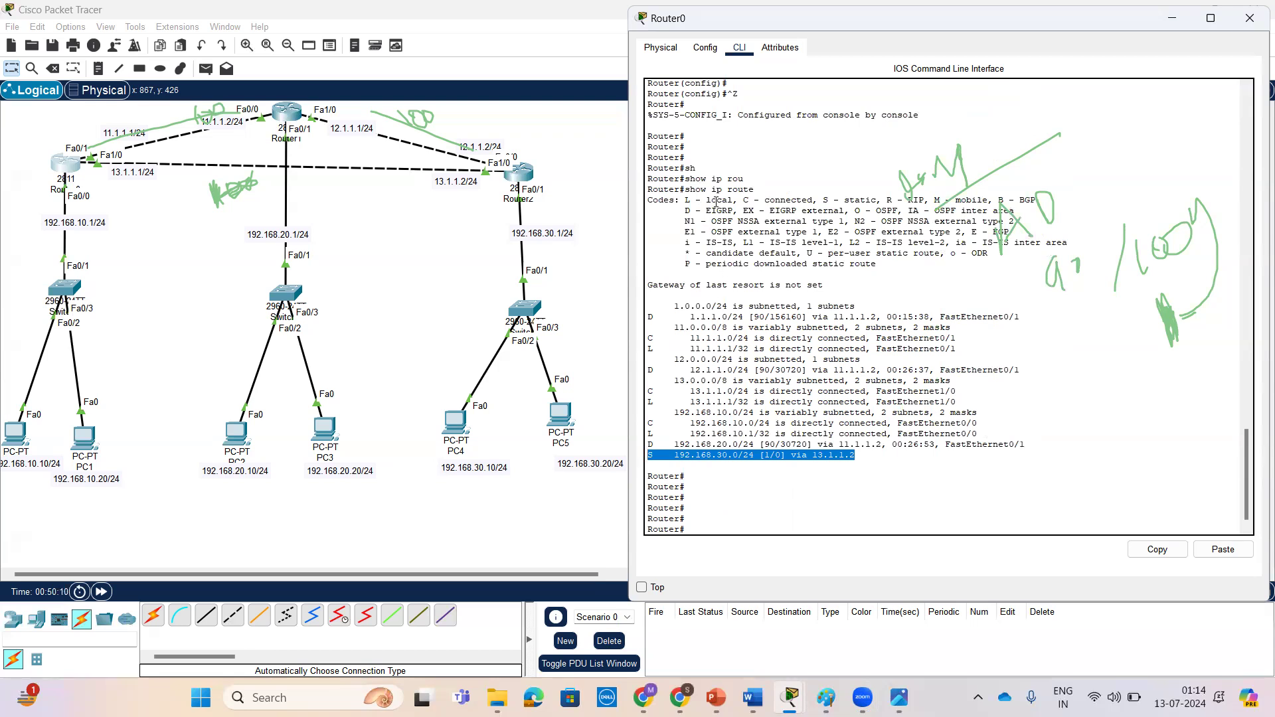
drag(824, 200, 885, 200)
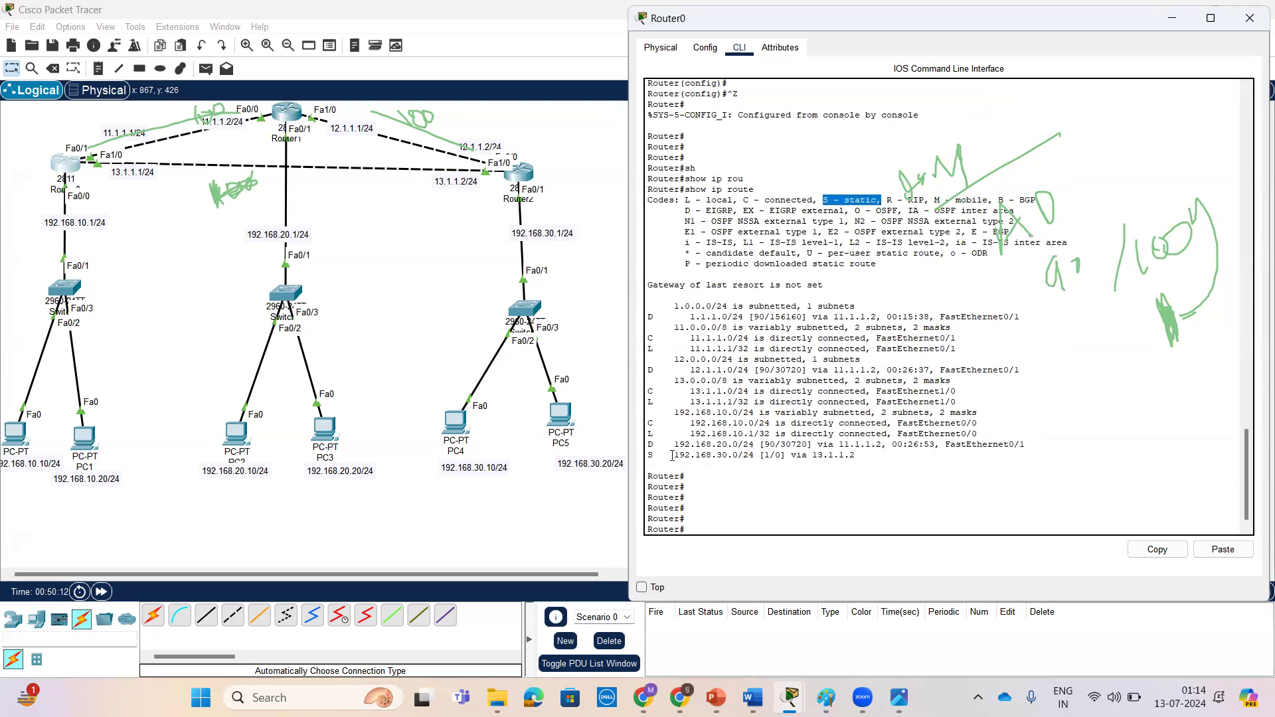
drag(649, 455, 857, 455)
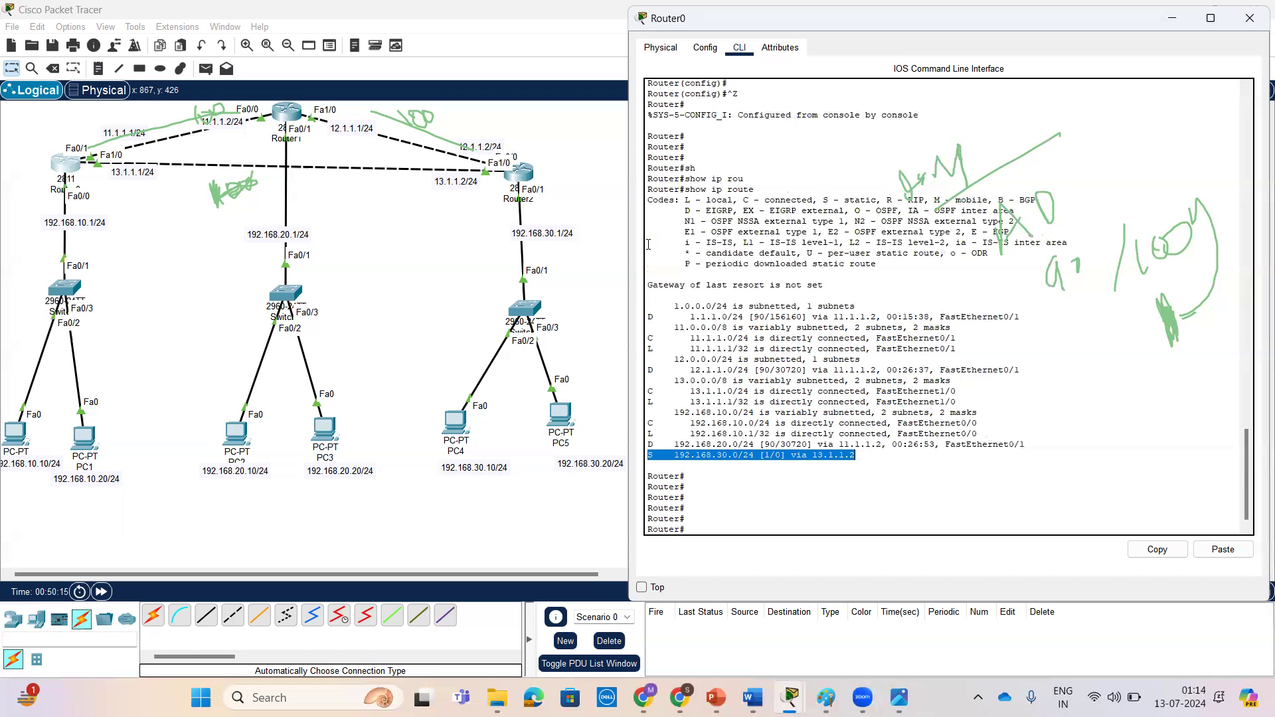
click(879, 459)
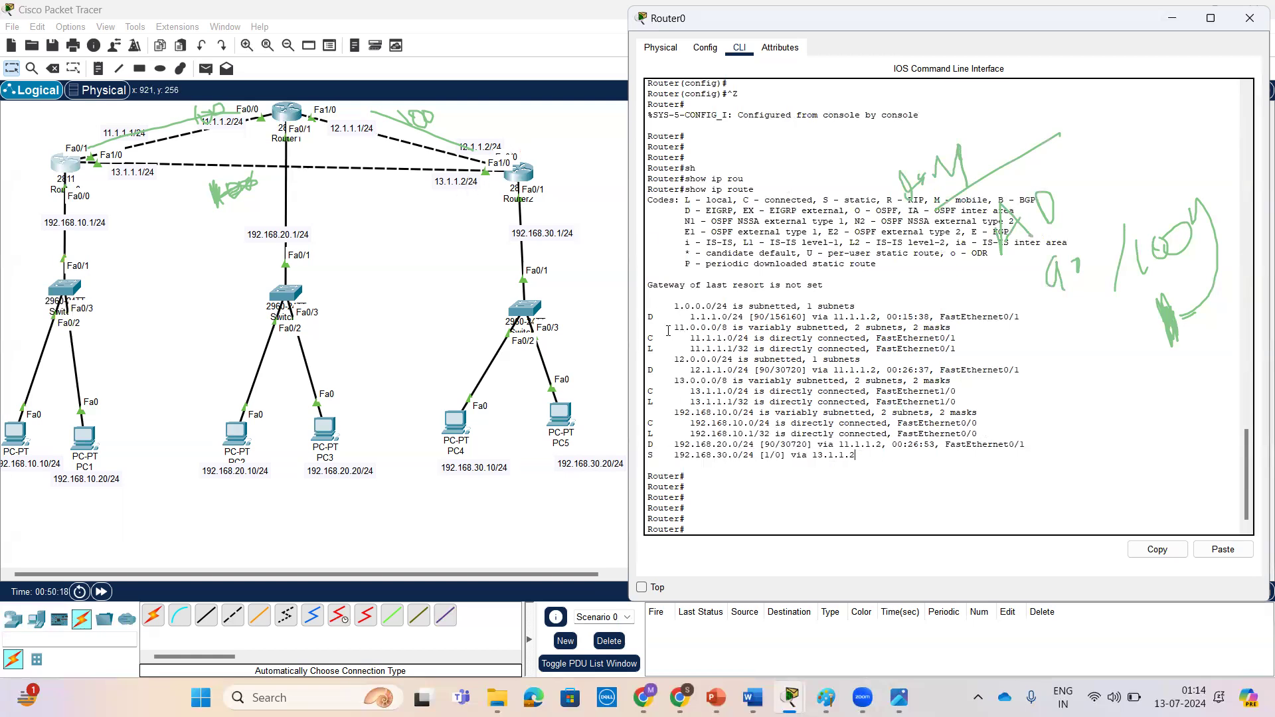
drag(669, 455, 739, 456)
drag(657, 446, 765, 369)
drag(648, 444, 739, 447)
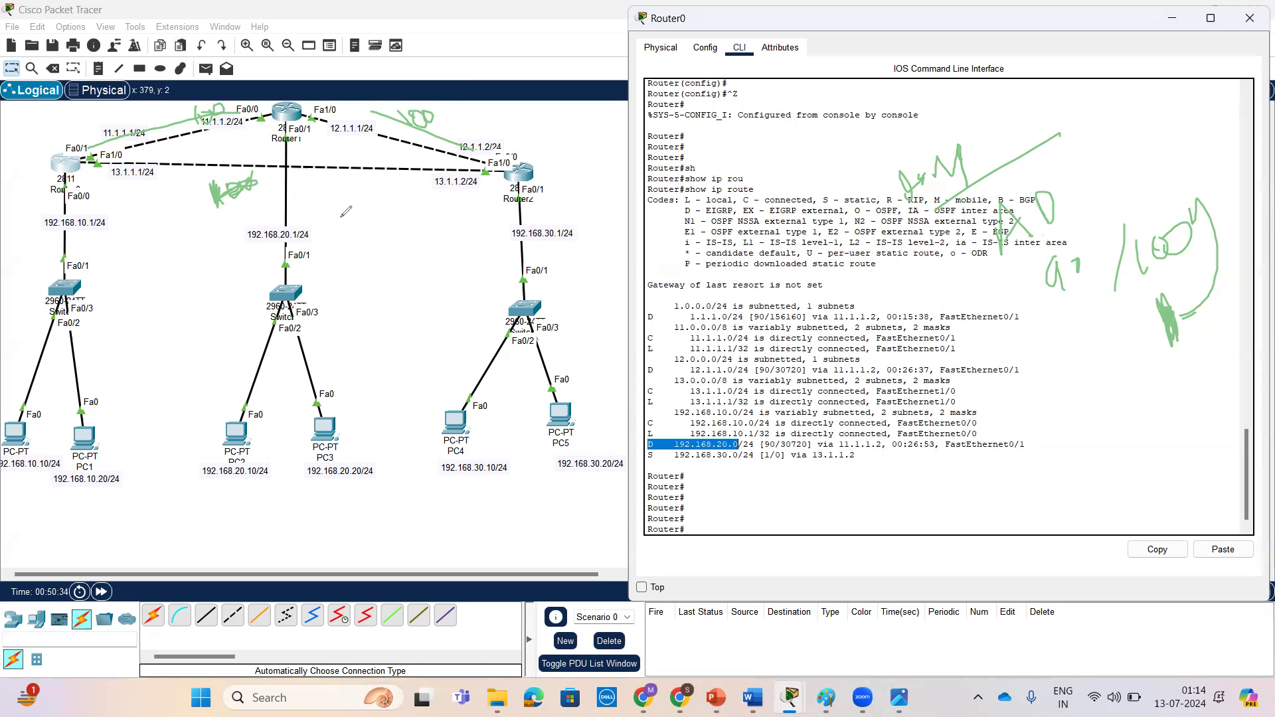
Step: Circle the 192.168.20.1/24 network and Router1 in the topology, then clear all handwritten annotations
drag(341, 210, 330, 223)
mouse_move(274, 106)
mouse_down()
mouse_move(302, 135)
mouse_move(269, 110)
mouse_up()
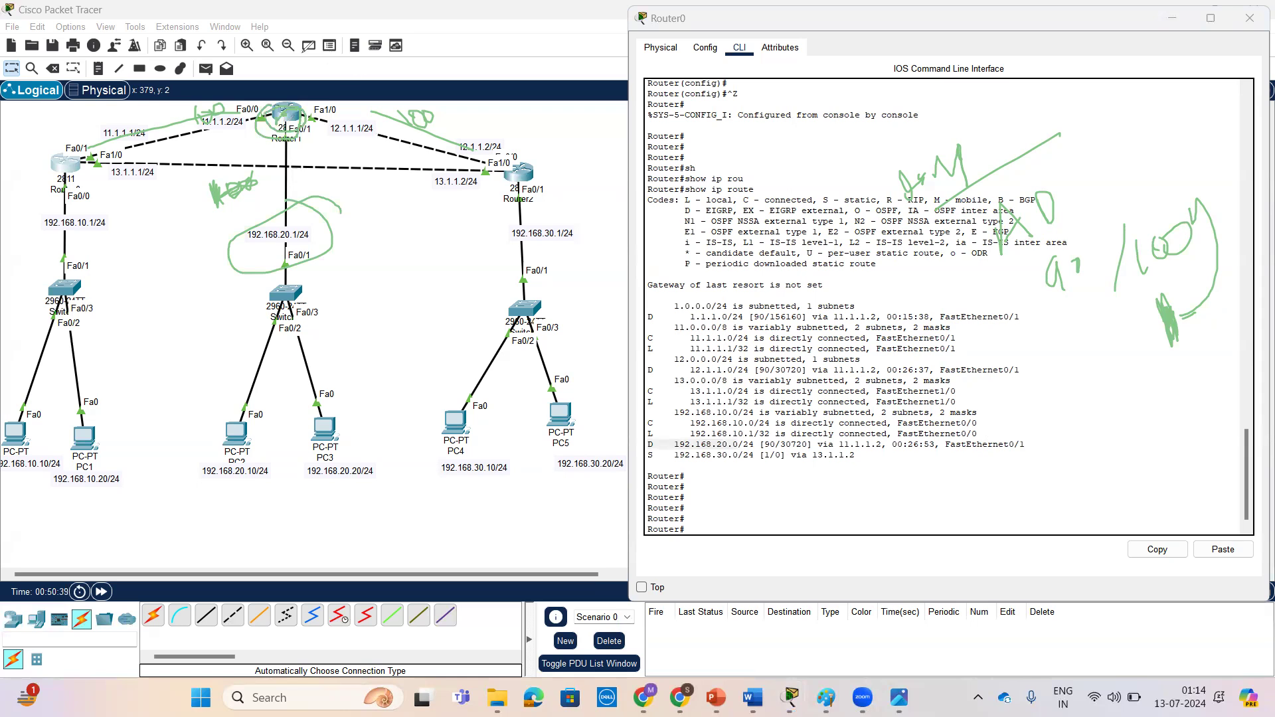
click(407, 81)
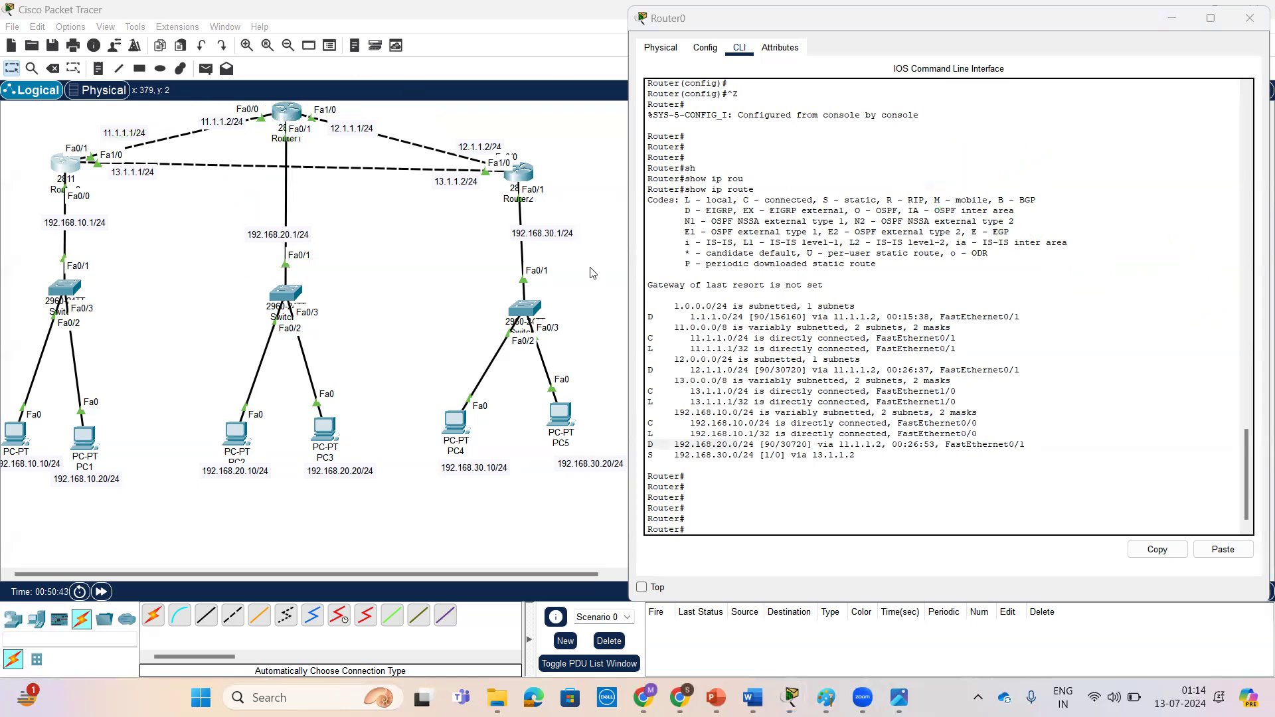
Step: Highlight the EIGRP route to 192.168.30.0/24 and the D - EIGRP code in the previous routing table output
scroll(989, 426, up, 15)
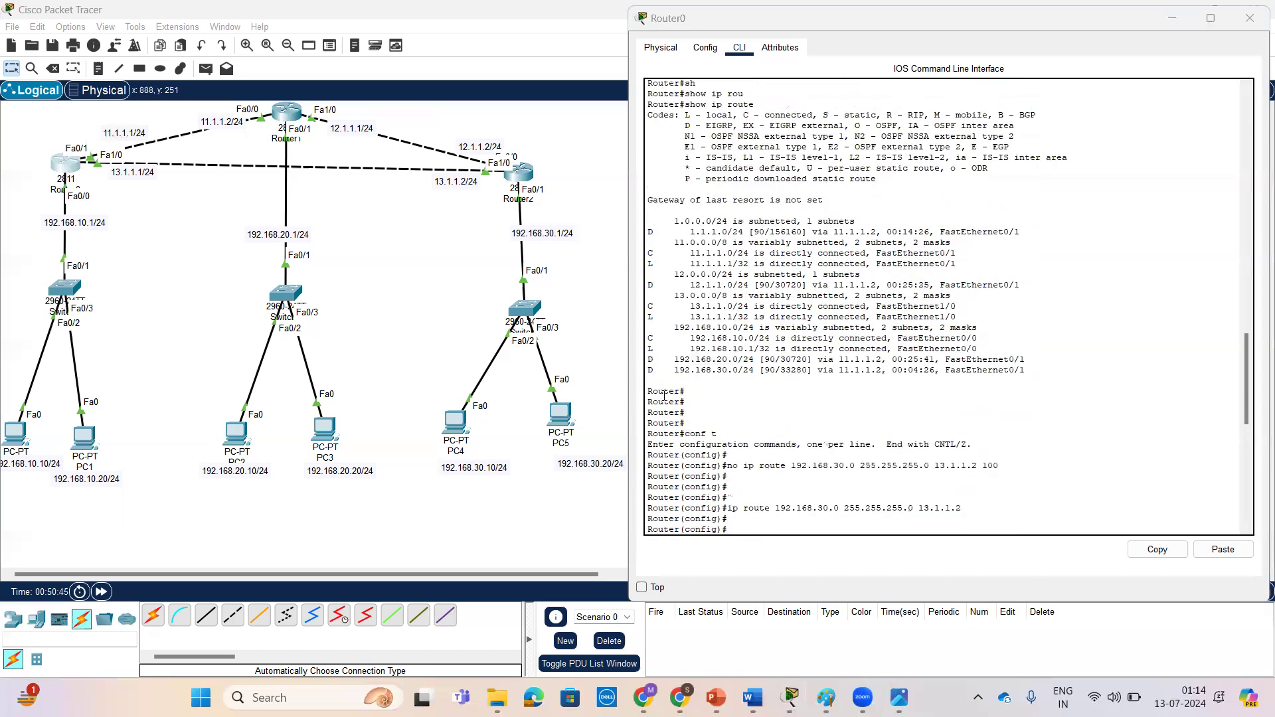
drag(648, 371, 1026, 369)
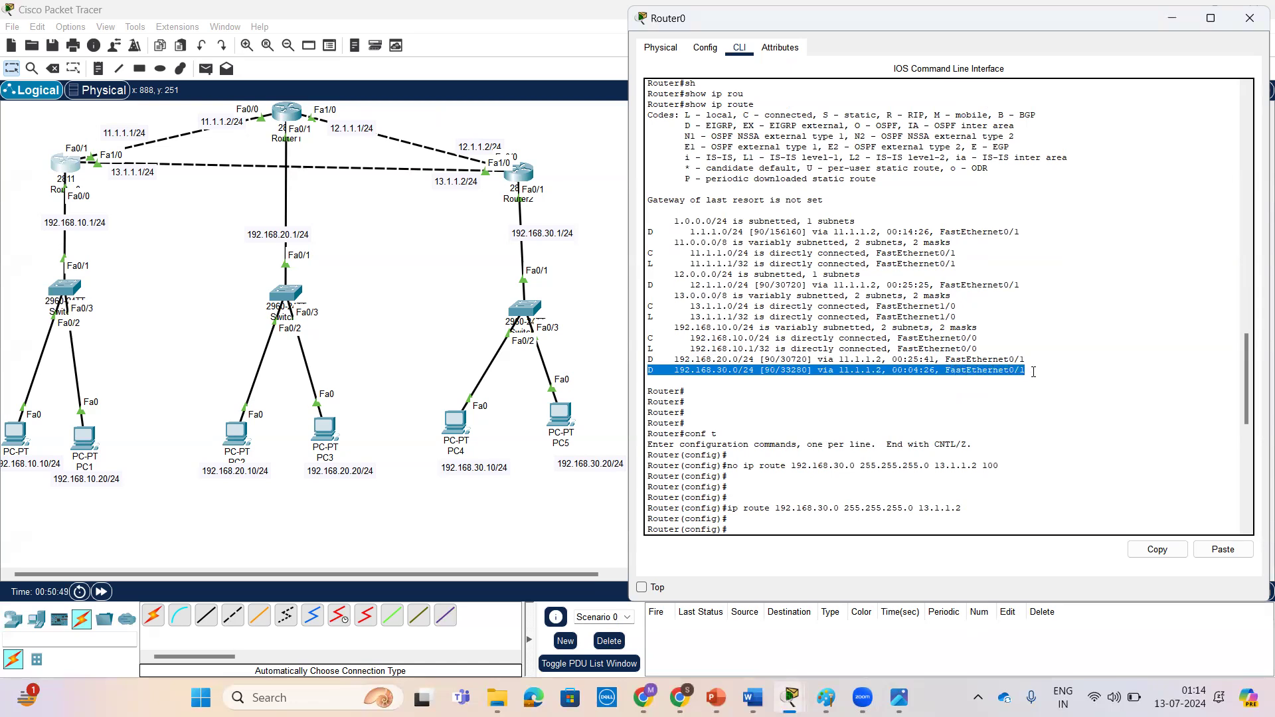
drag(680, 126, 734, 127)
drag(650, 369, 1049, 373)
scroll(987, 438, down, 10)
scroll(812, 397, down, 1)
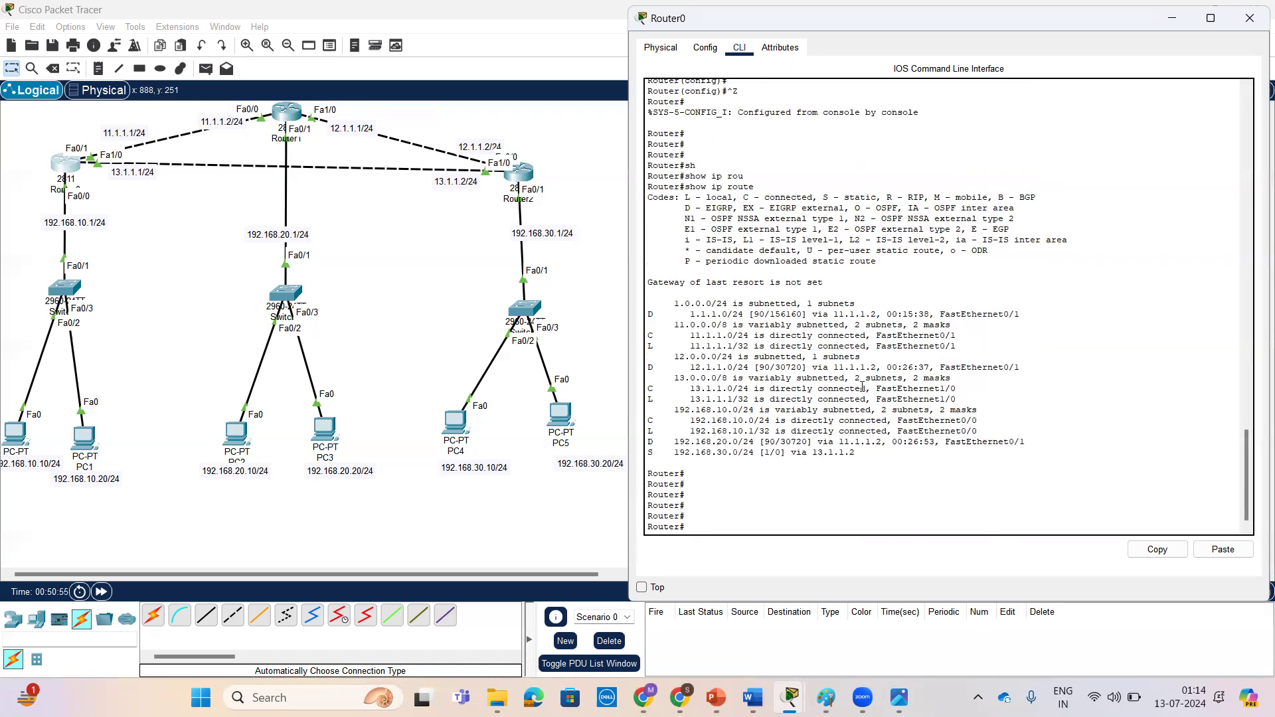
Step: Highlight the static route command without a distance and the matching 192.168.30.0/24 static entry in the latest routing table
scroll(860, 380, up, 5)
scroll(851, 256, up, 1)
drag(728, 266, 987, 266)
scroll(987, 379, up, 3)
scroll(716, 466, down, 10)
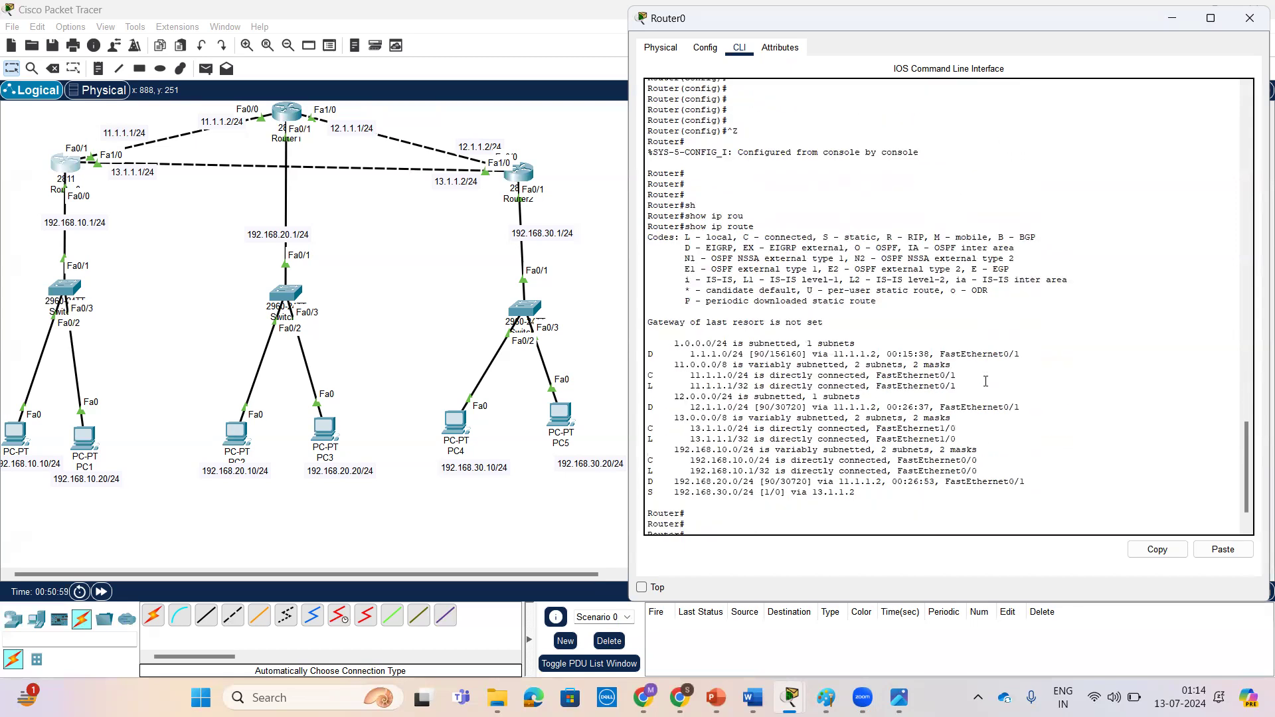
drag(648, 452, 867, 451)
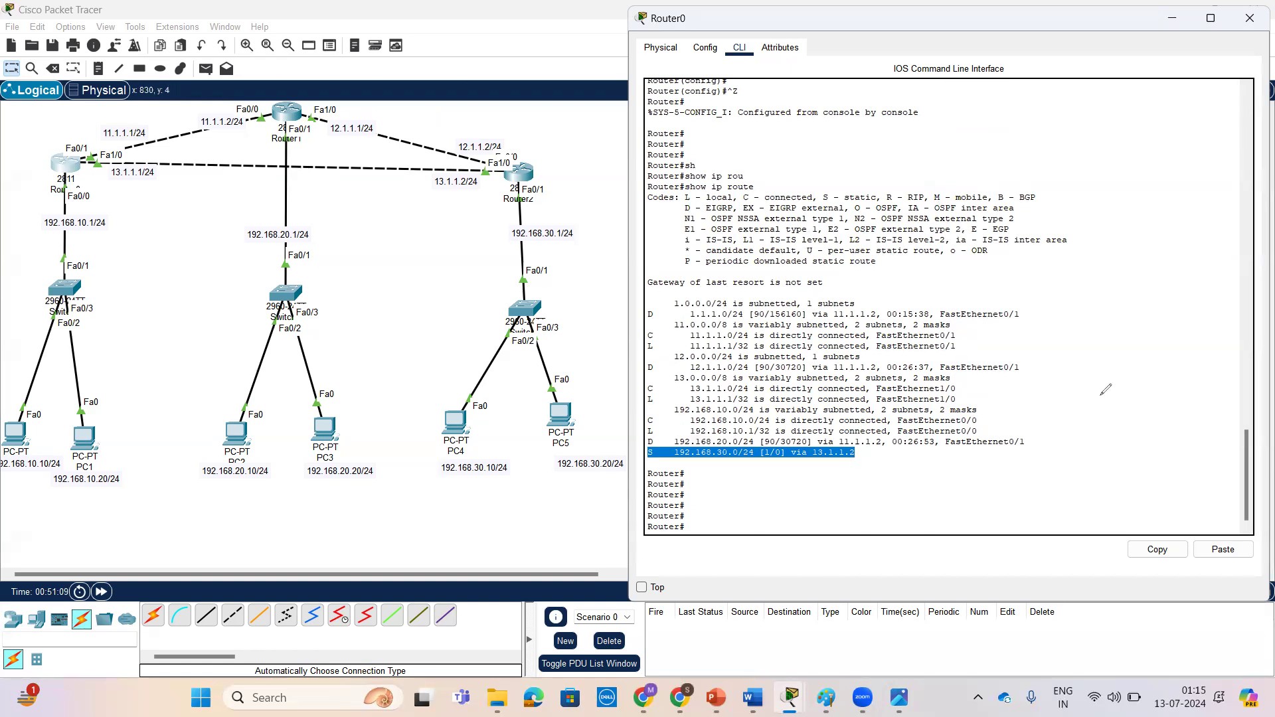
Step: Handwrite a distance note beside the routing table and highlight the value 100 in the static route removal command
drag(1116, 379, 1138, 408)
drag(1121, 388, 1129, 392)
drag(1142, 384, 1144, 391)
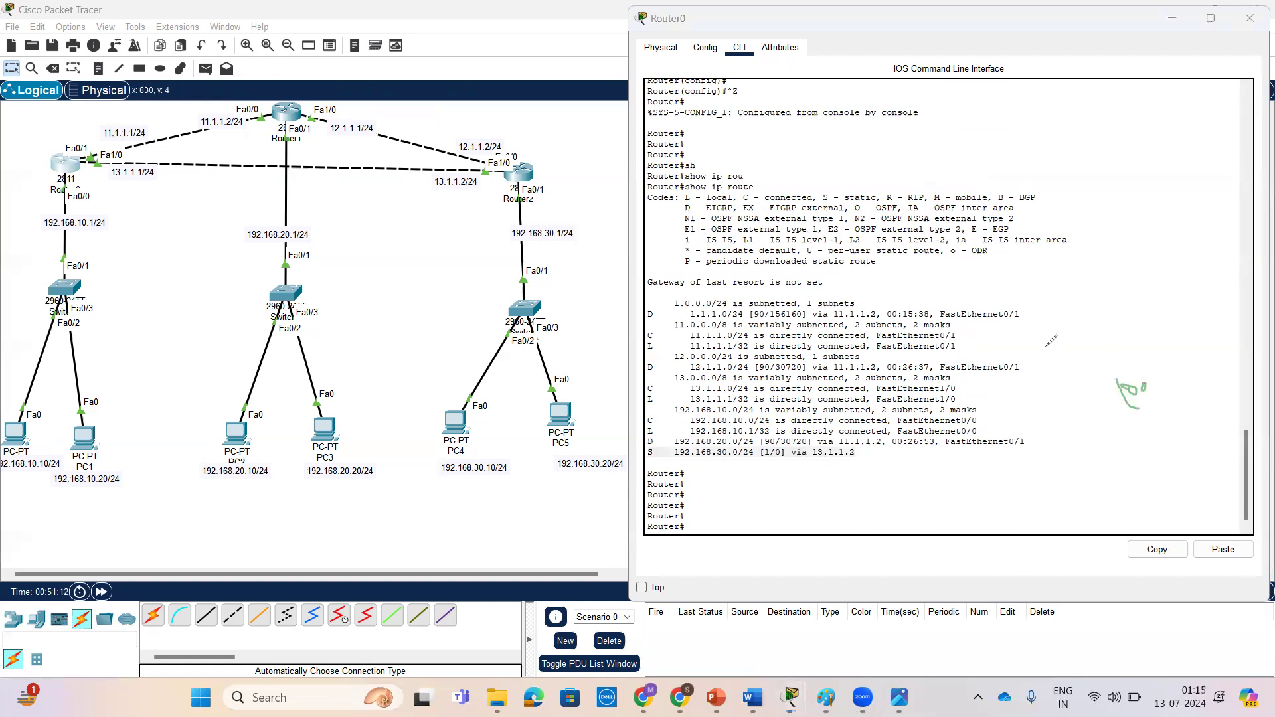
scroll(930, 306, up, 9)
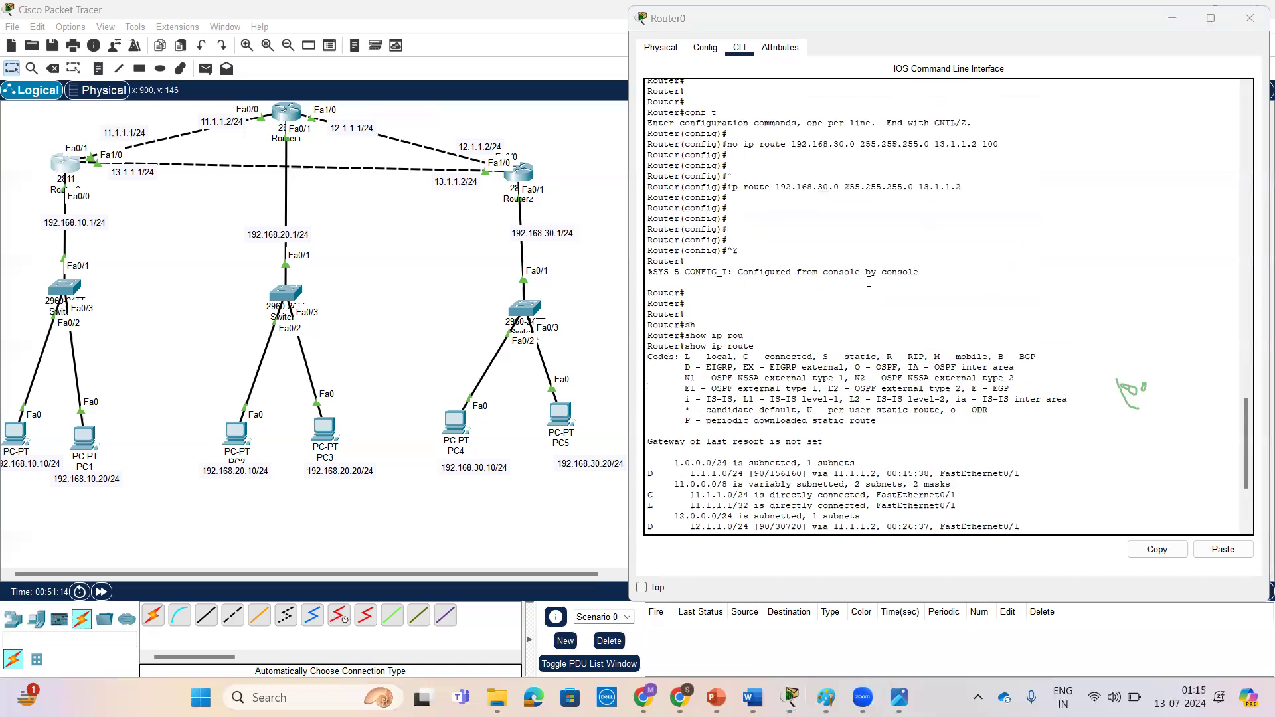
double_click(983, 263)
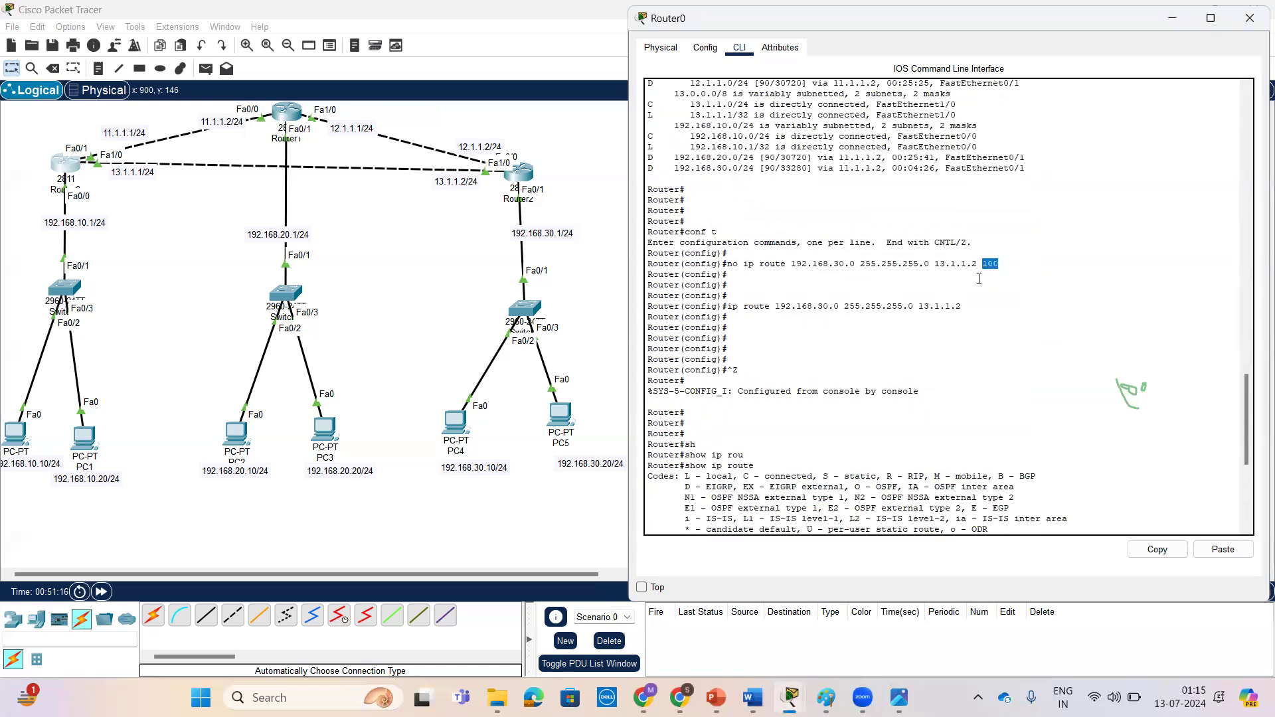
Step: Review the original ip route command for 192.168.30.0 via 13.1.1.2 with distance 100 in the terminal history
scroll(977, 386, down, 8)
scroll(809, 461, up, 8)
scroll(966, 348, up, 10)
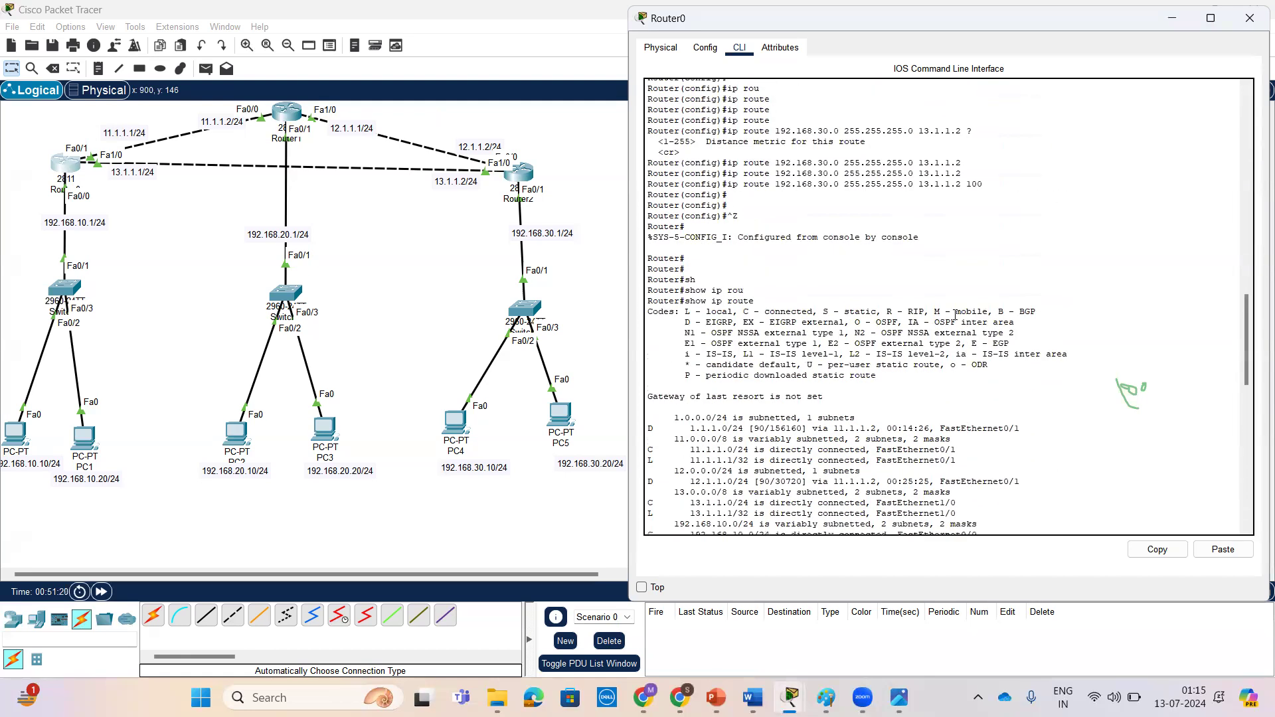
drag(986, 184, 797, 193)
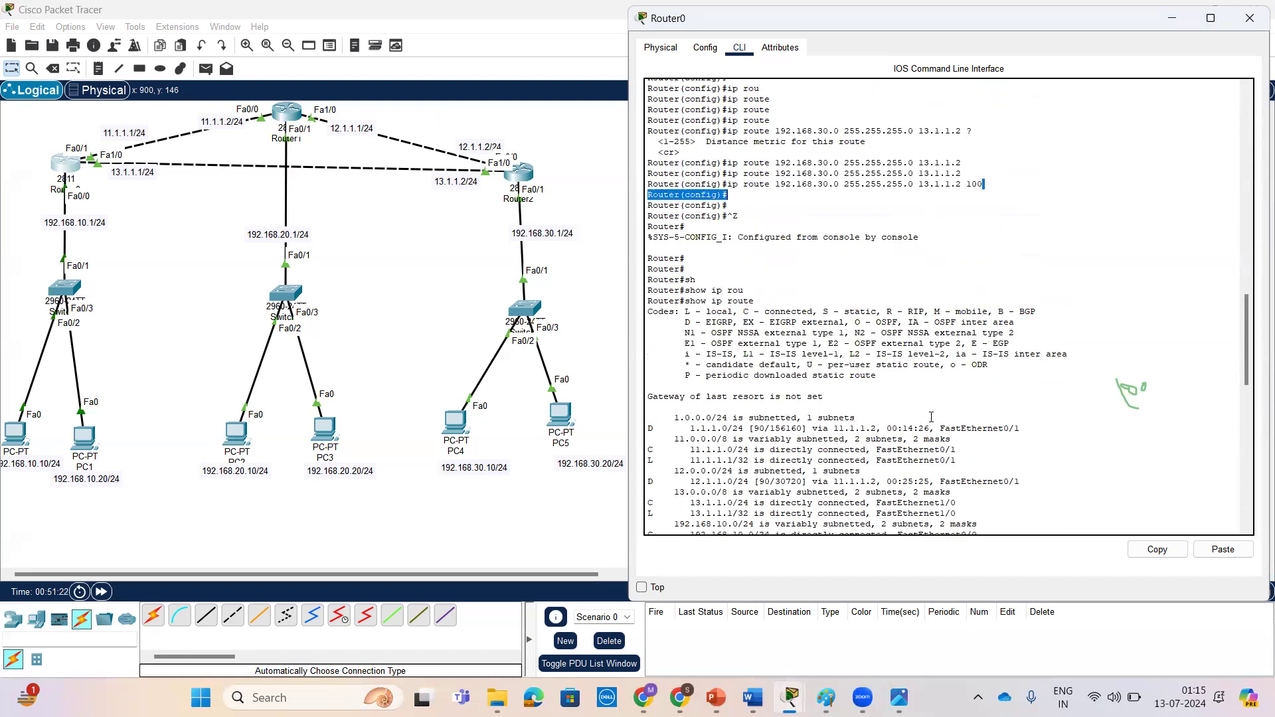
scroll(749, 429, down, 6)
scroll(984, 460, up, 6)
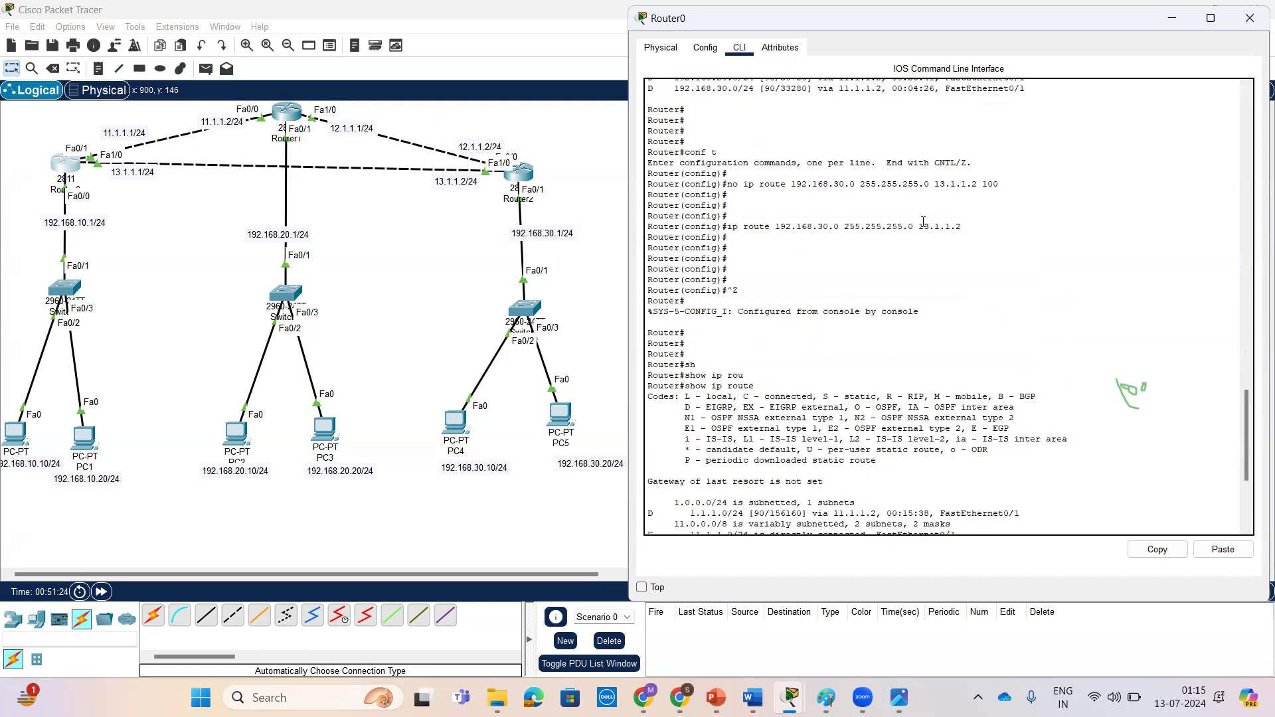
Step: Highlight the no ip route command, the replacement ip route command and the static 192.168.30.0/24 entry in the latest routing table
drag(768, 193, 729, 185)
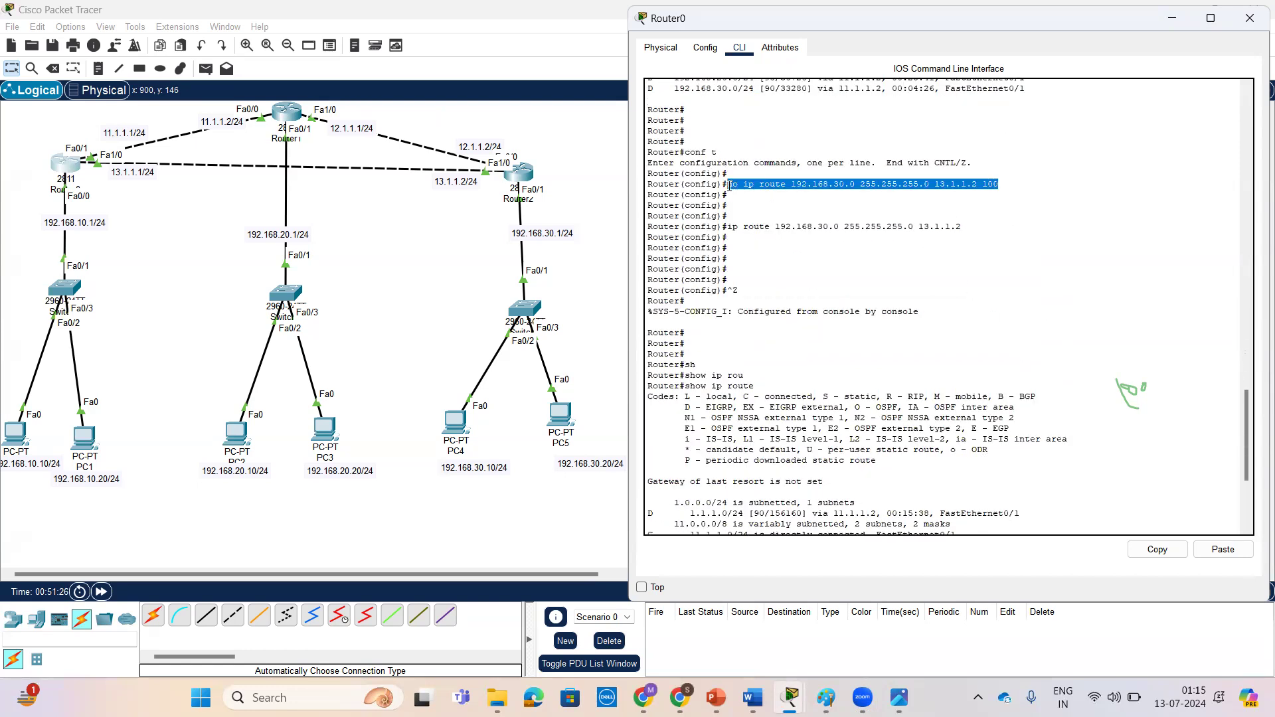
drag(1001, 225, 728, 226)
scroll(954, 398, down, 3)
scroll(954, 399, down, 3)
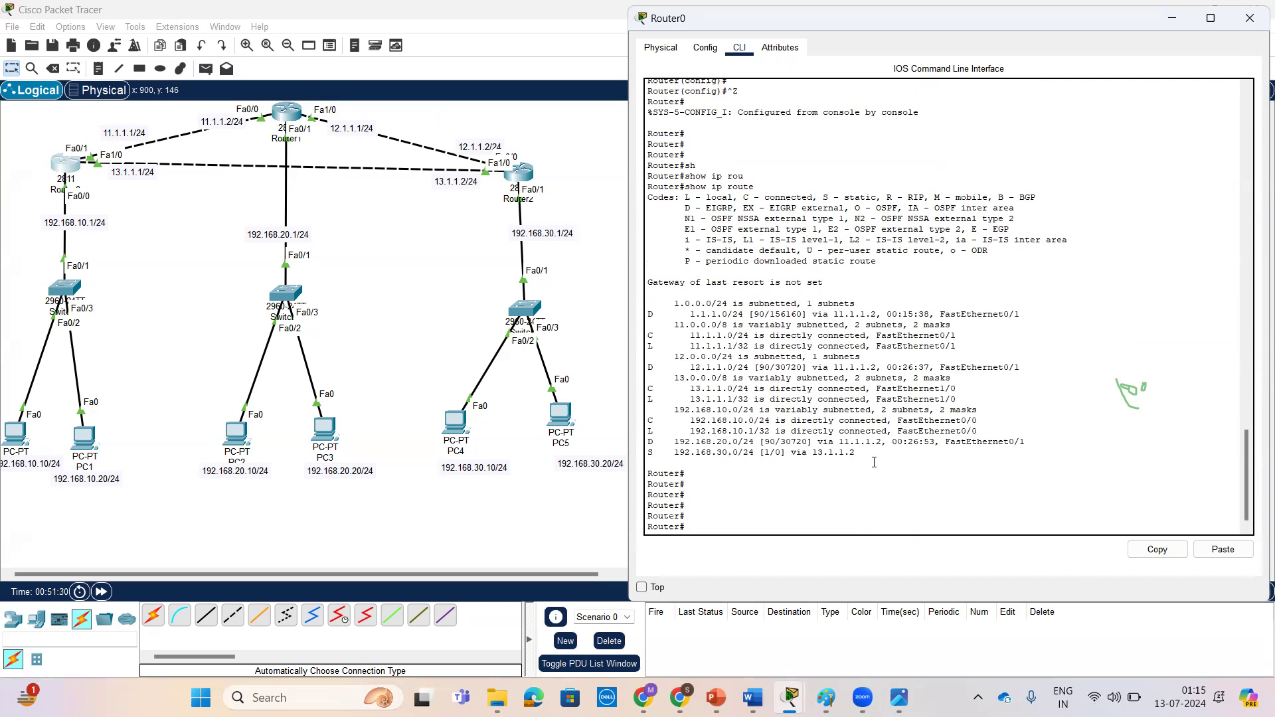
drag(856, 452, 639, 451)
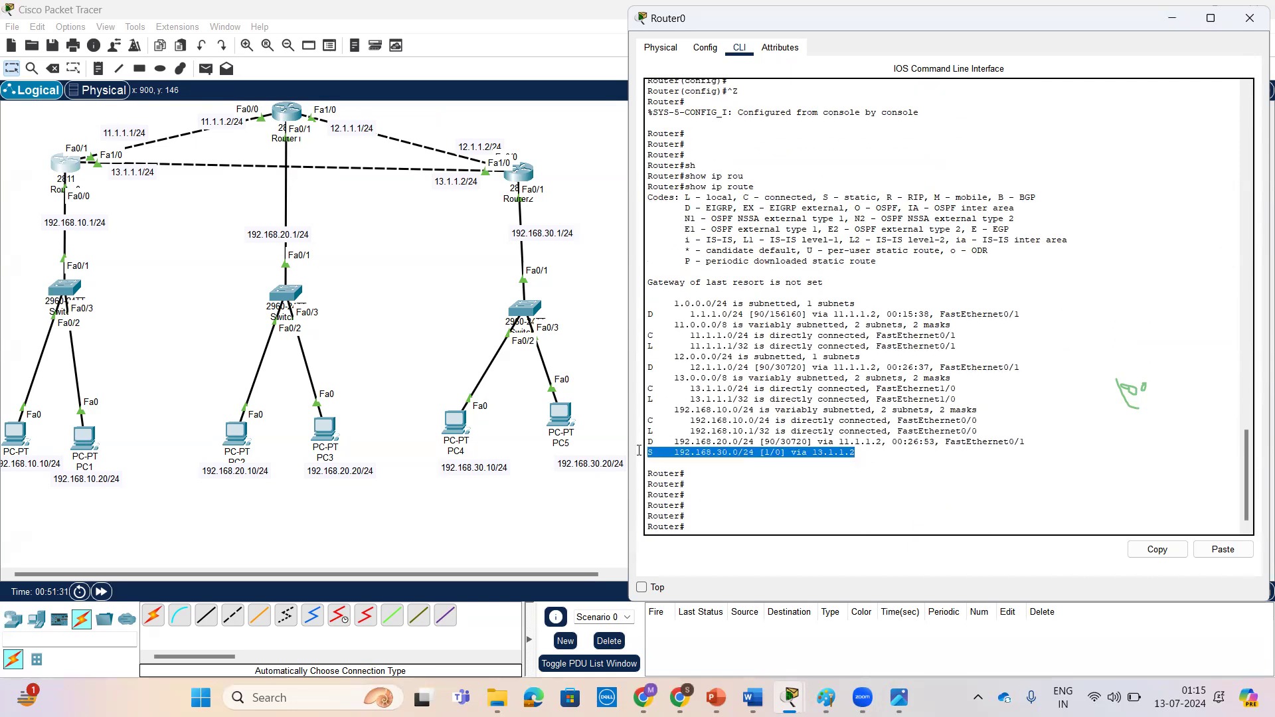
click(881, 499)
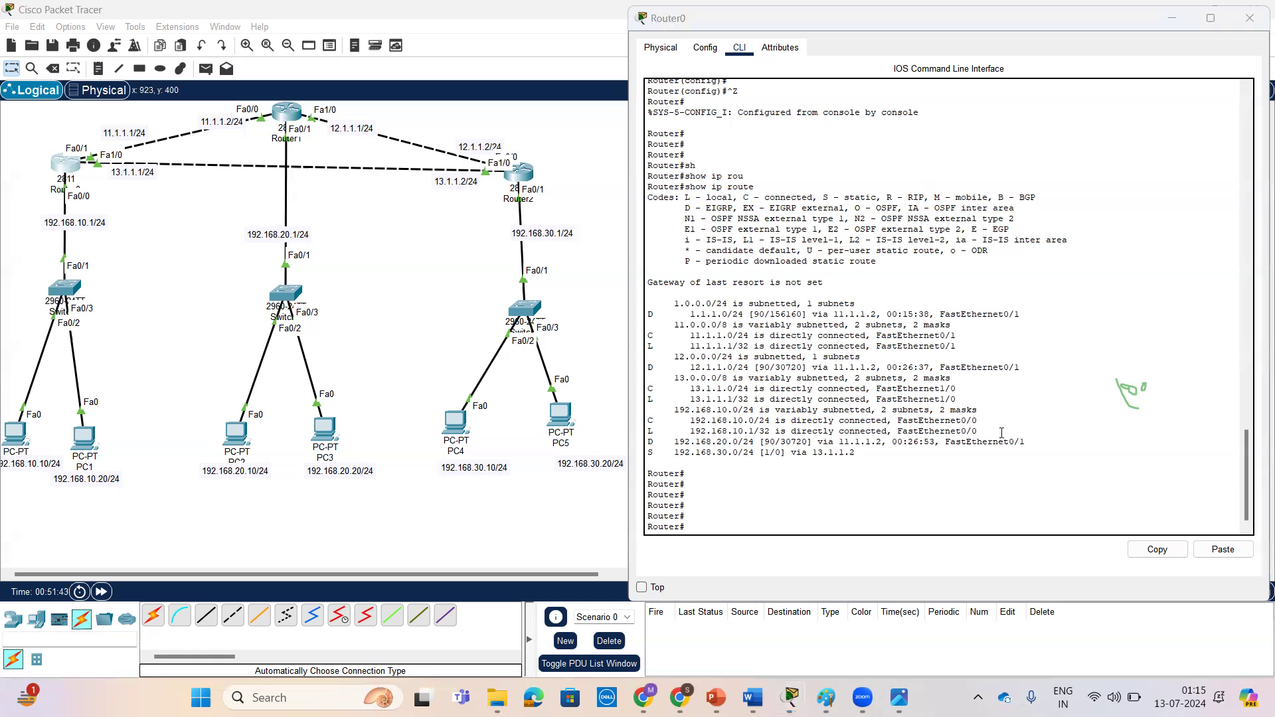
click(973, 507)
key(Return)
key(Return)
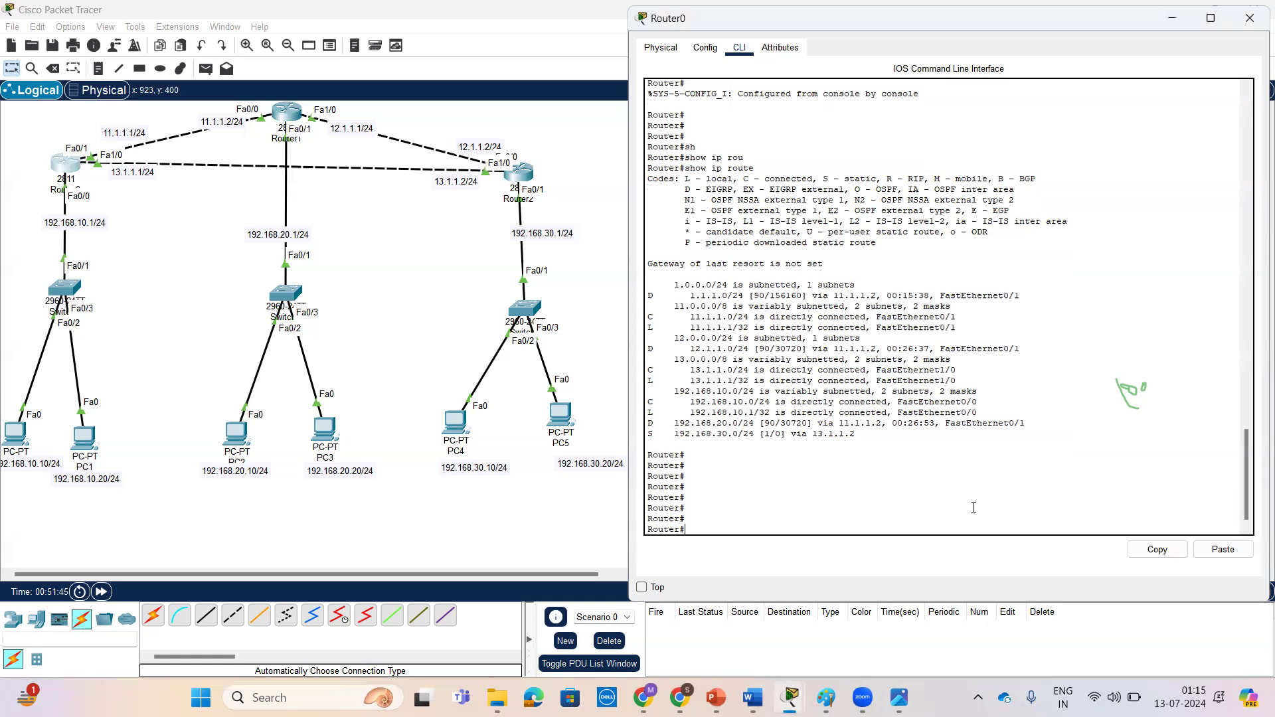